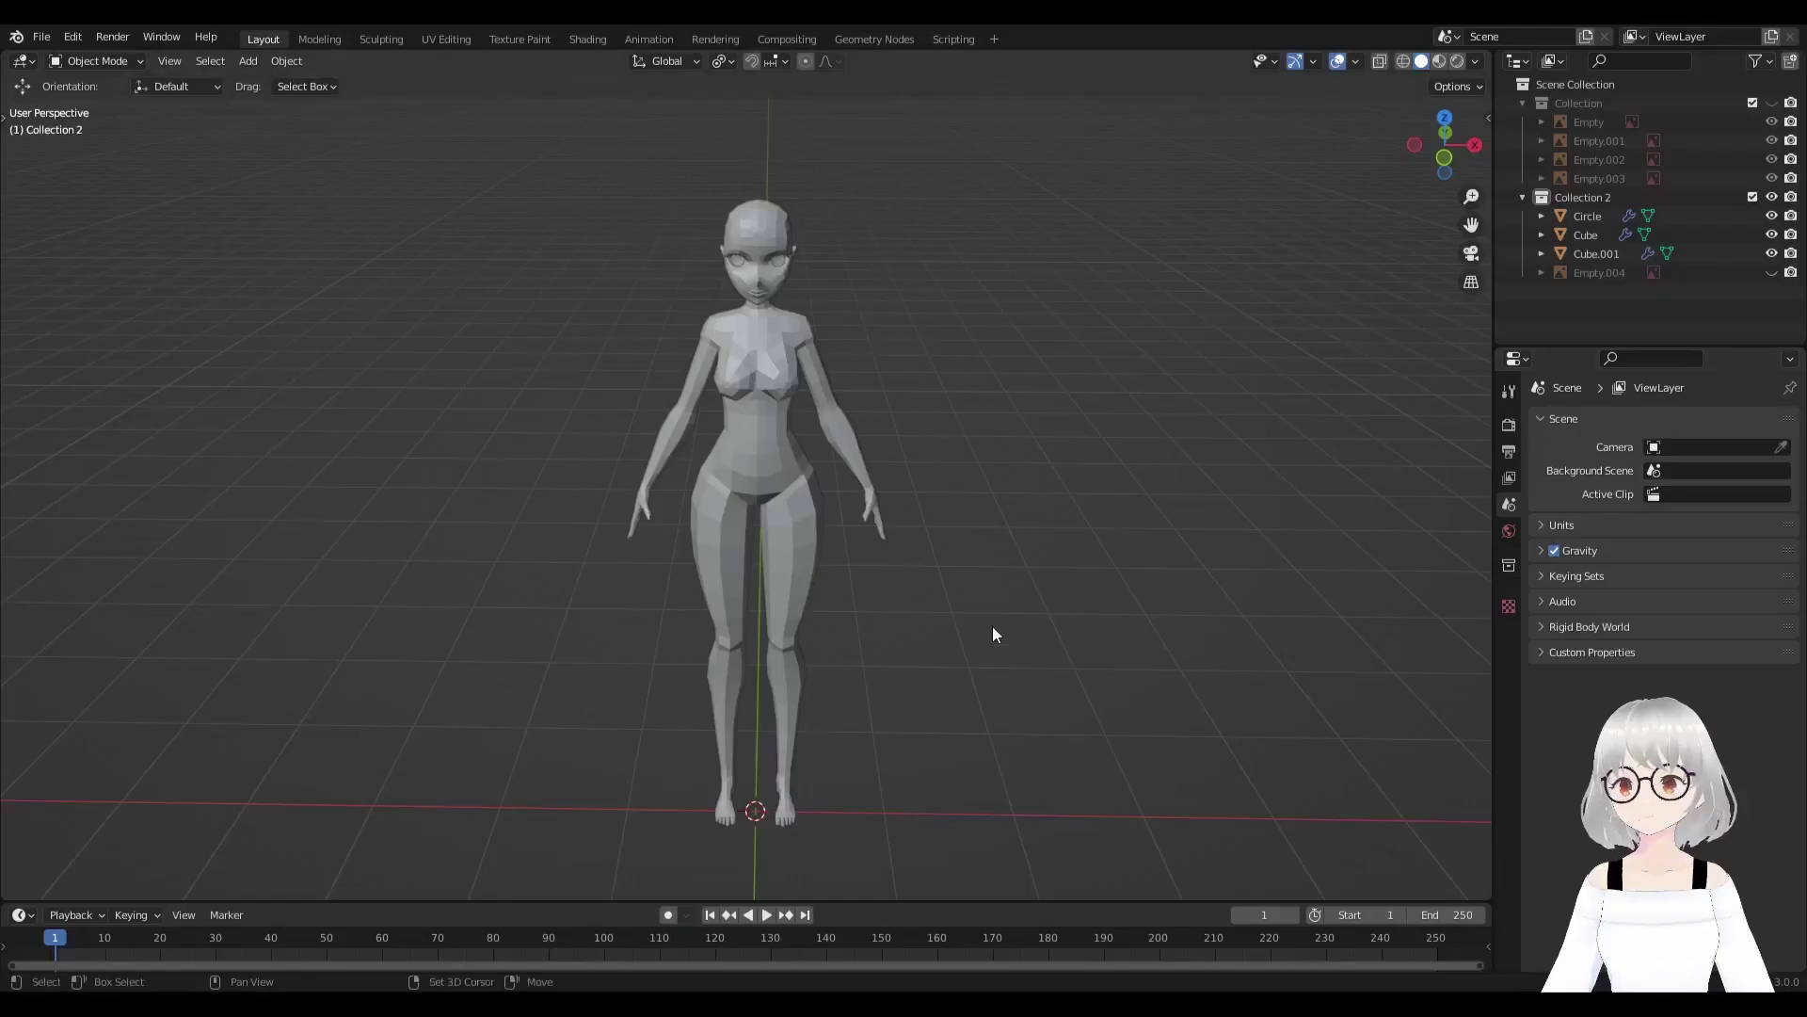
# Switch to front orthographic view and make the reference image collection visible.
pyautogui.press('KP_1')
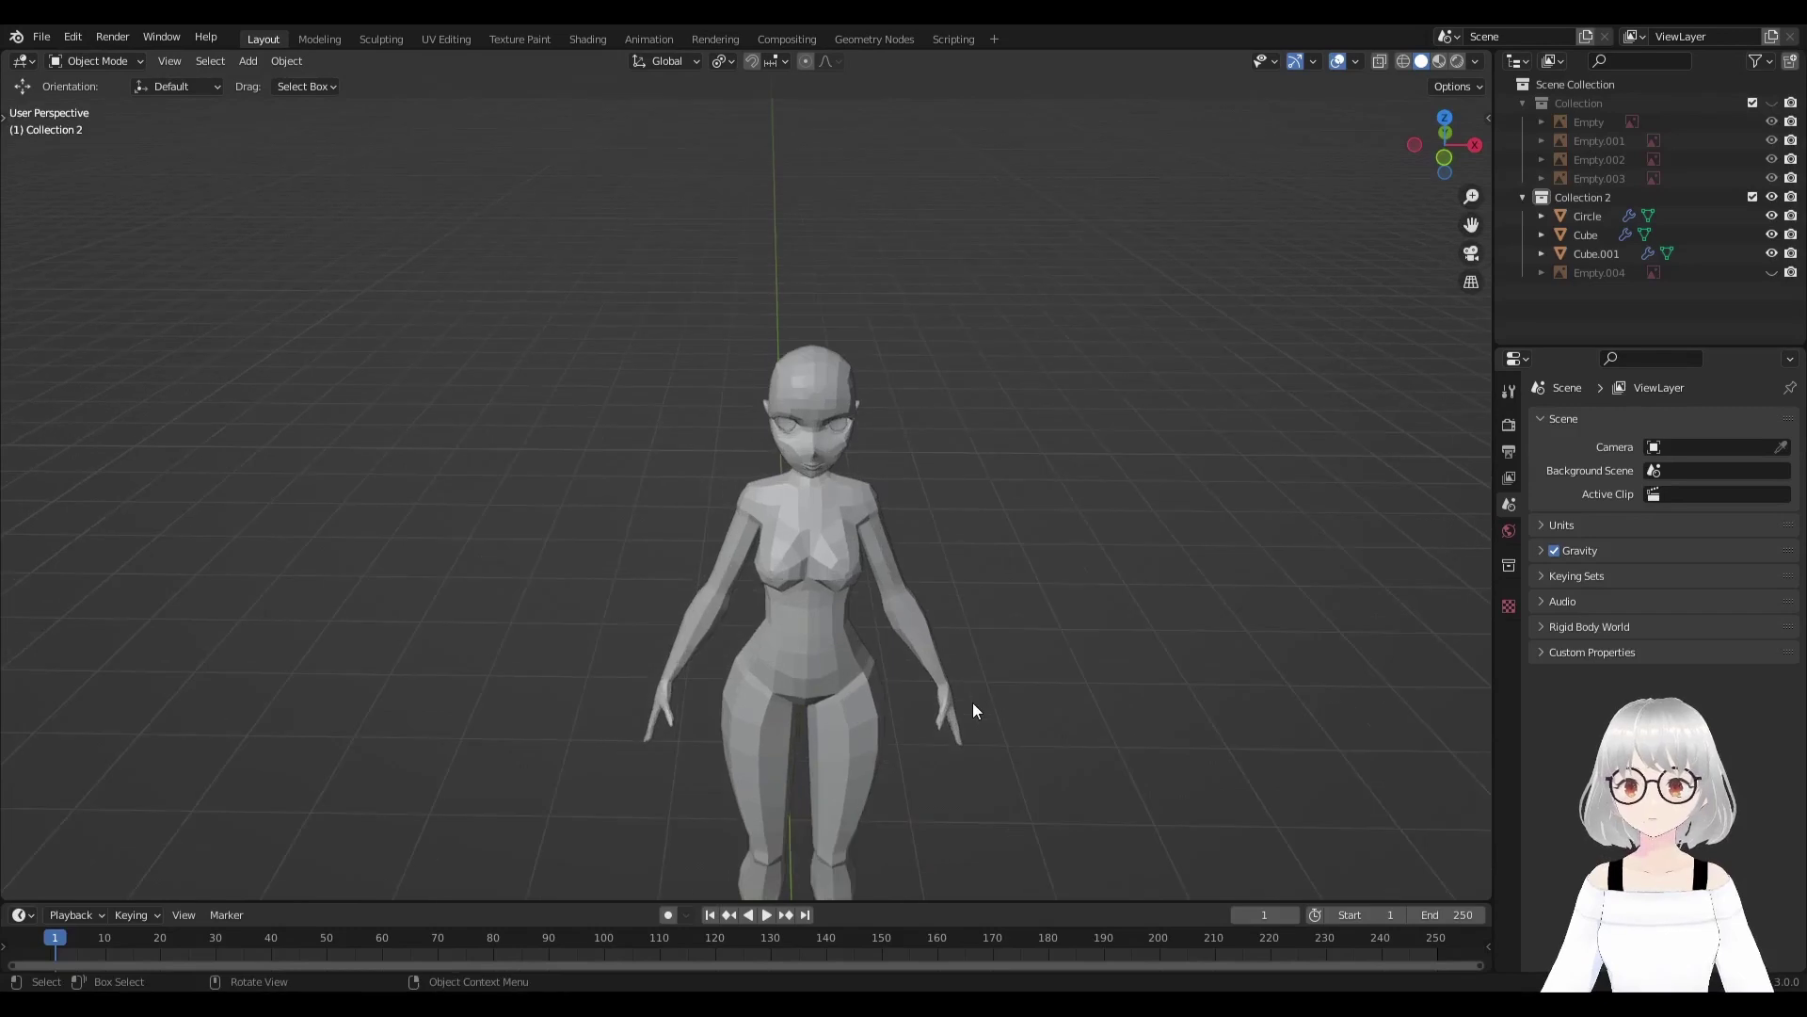
pyautogui.press('KP_5')
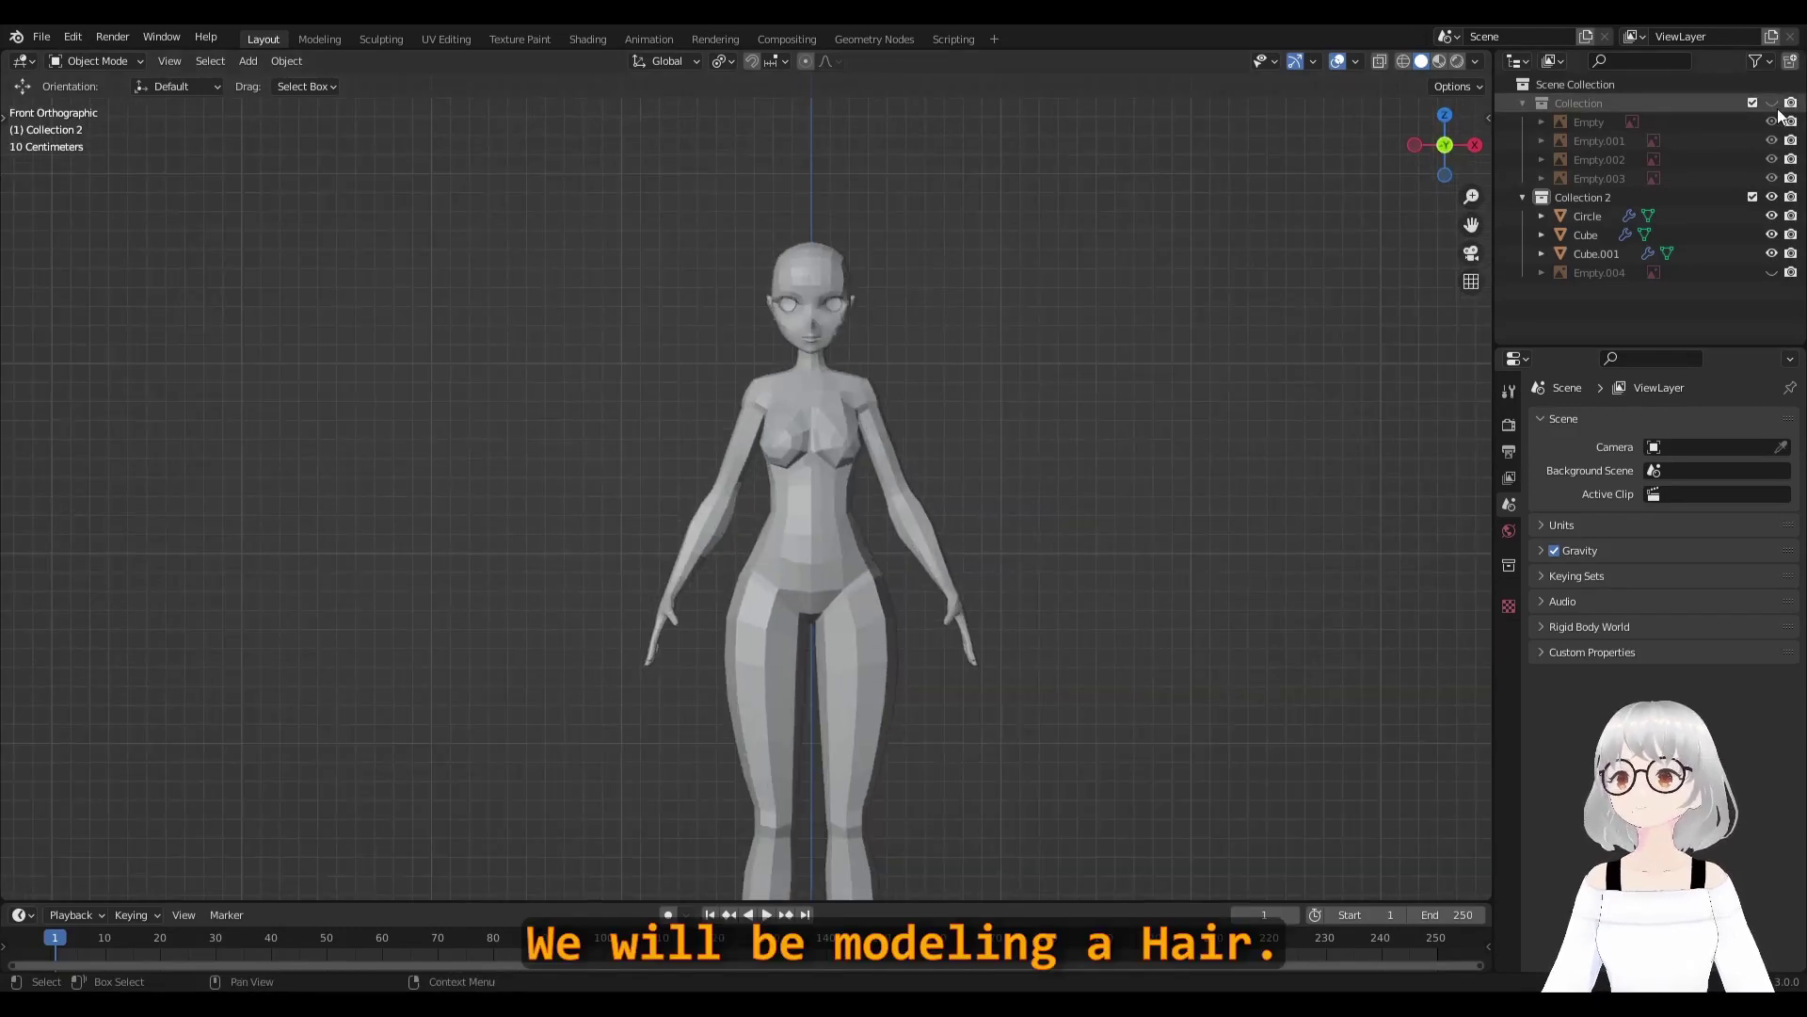
pyautogui.click(1771, 103)
pyautogui.scroll(-3, 1105, 384)
pyautogui.scroll(1, 565, 395)
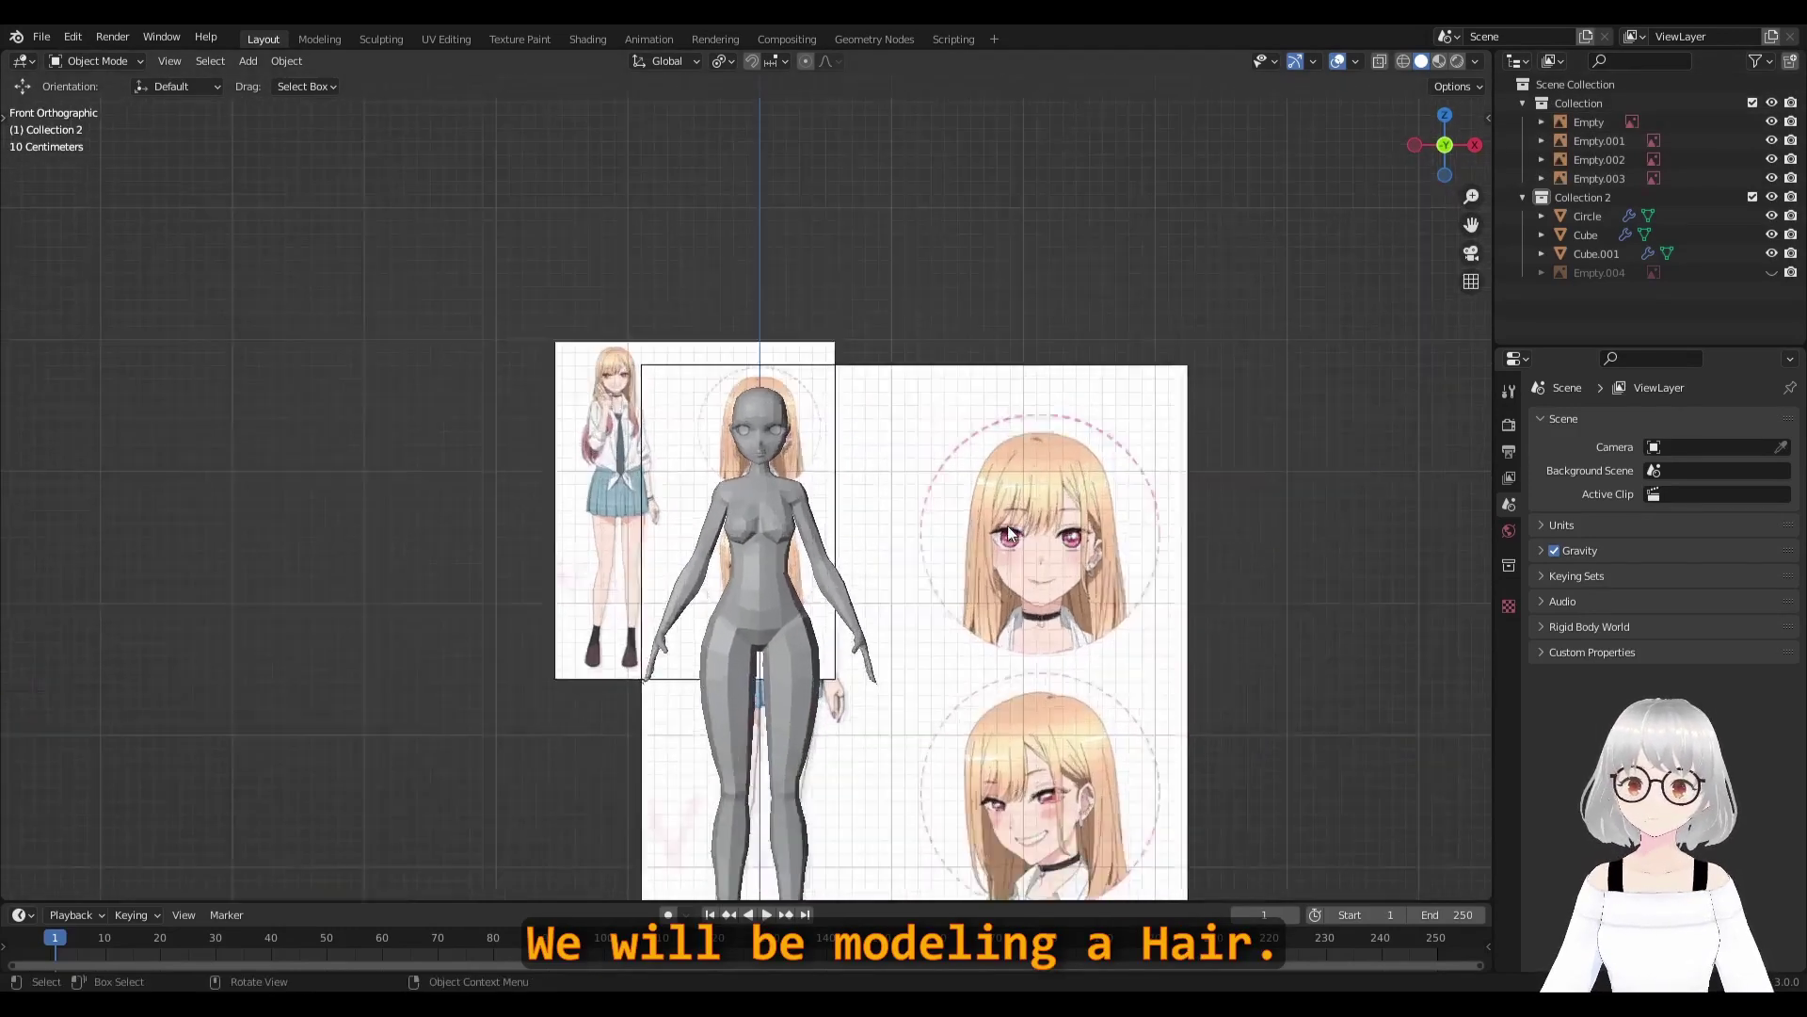
pyautogui.scroll(2, 555, 386)
# Delete the extra full-body reference image, keeping only the face sheet, and return to front view.
pyautogui.click(549, 380)
pyautogui.scroll(-3, 549, 380)
pyautogui.moveTo(548, 379); pyautogui.dragTo(757, 568, button='middle')
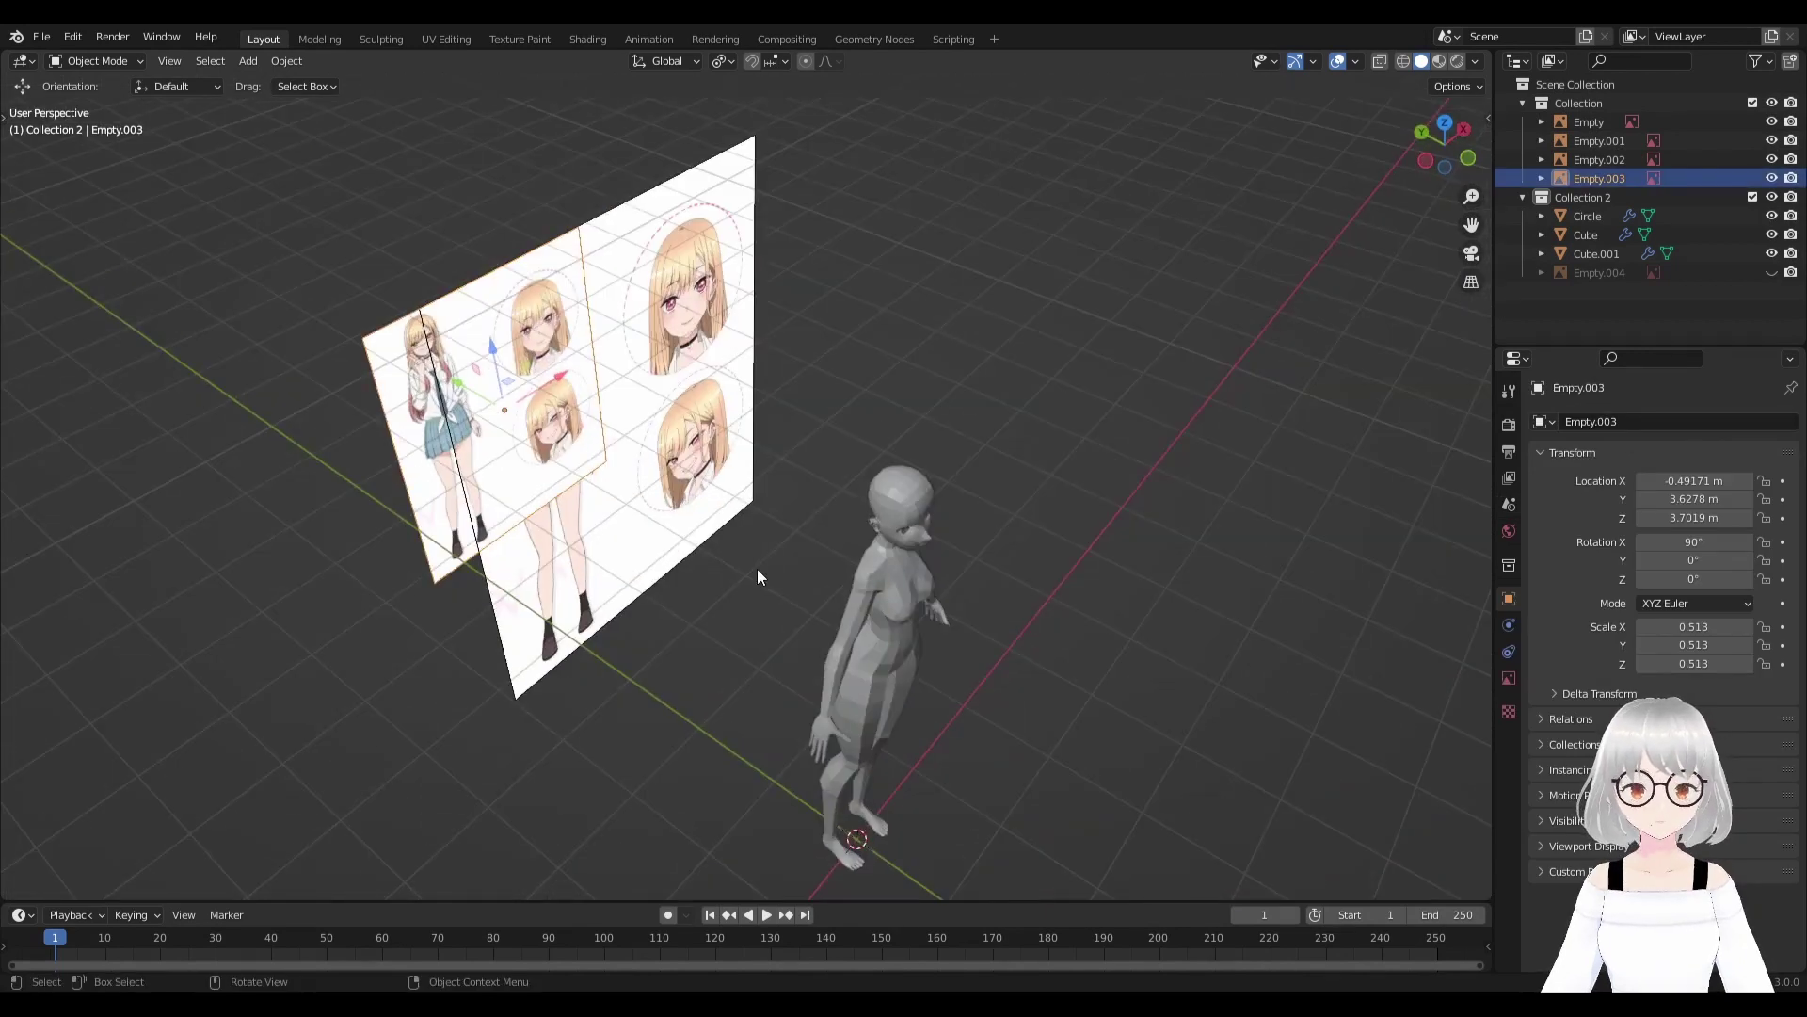
pyautogui.press('g')
pyautogui.press('y')
pyautogui.click(630, 505)
pyautogui.scroll(2, 565, 547)
pyautogui.moveTo(564, 539); pyautogui.dragTo(483, 658, button='middle')
pyautogui.press('Delete')
pyautogui.press('KP_1')
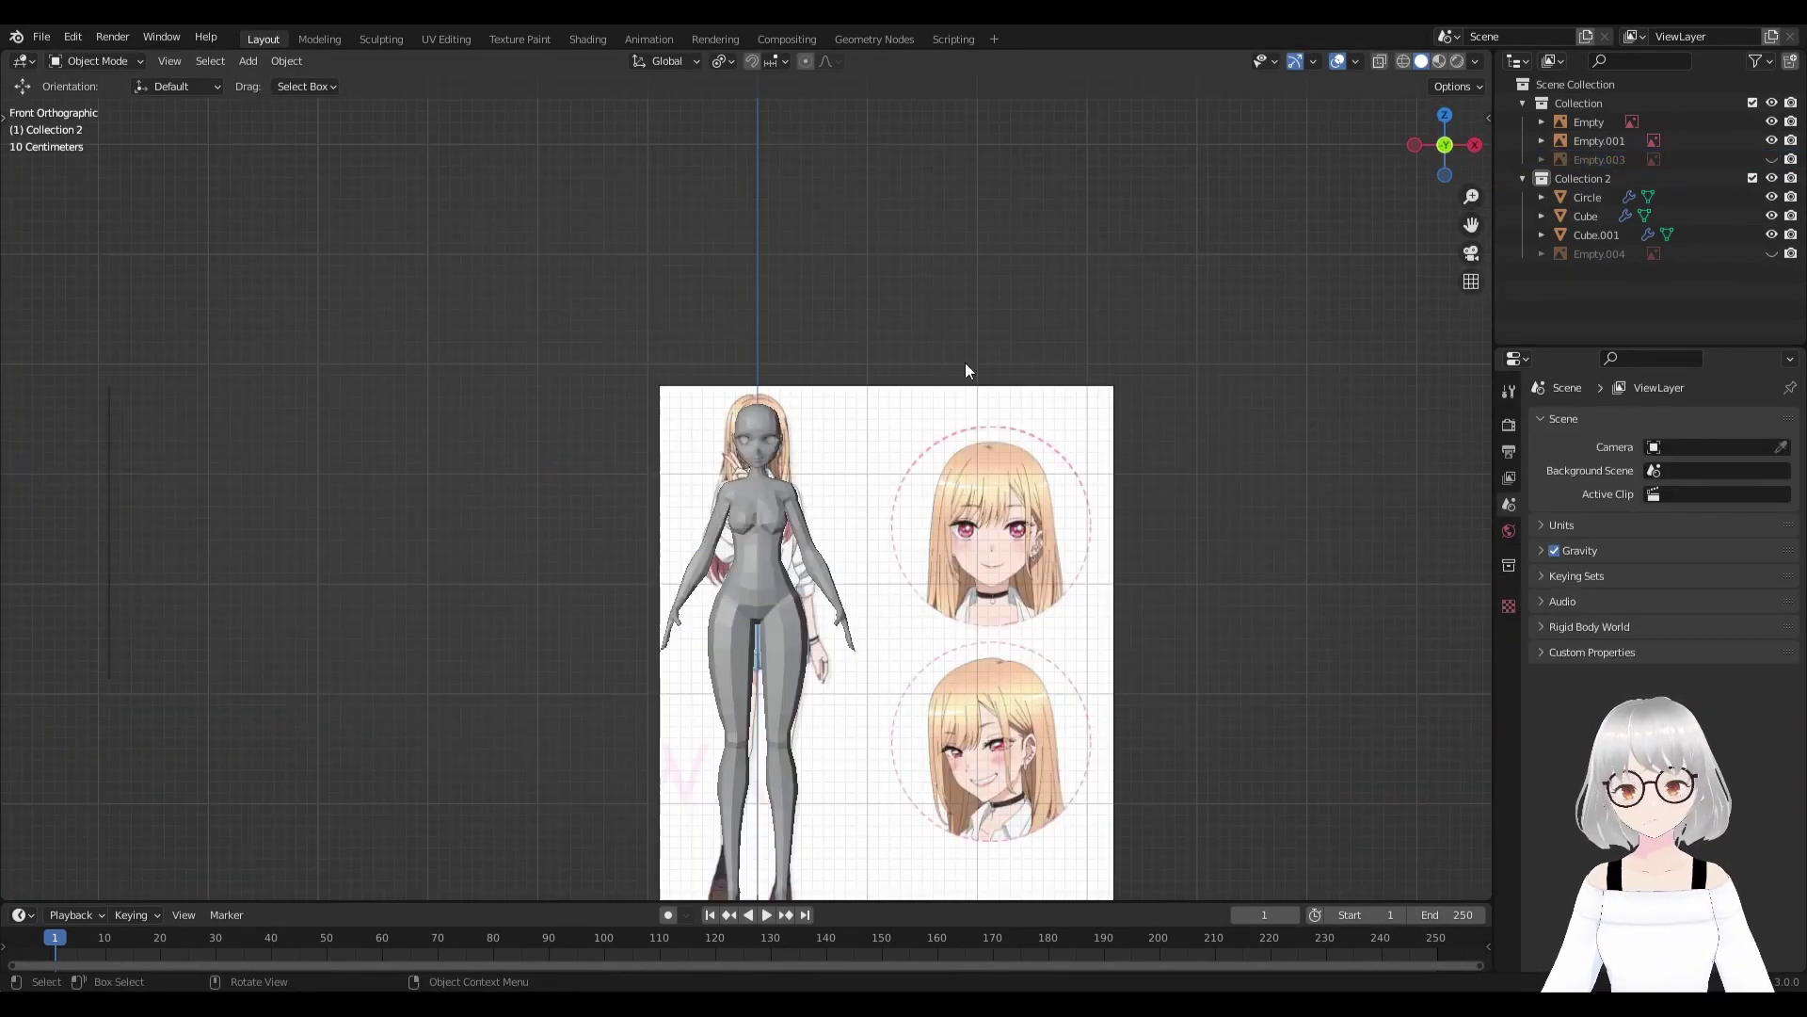
pyautogui.keyDown('shift'); pyautogui.moveTo(928, 725); pyautogui.dragTo(911, 642, button='middle'); pyautogui.keyUp('shift')
pyautogui.hotkey('shift', 'a')
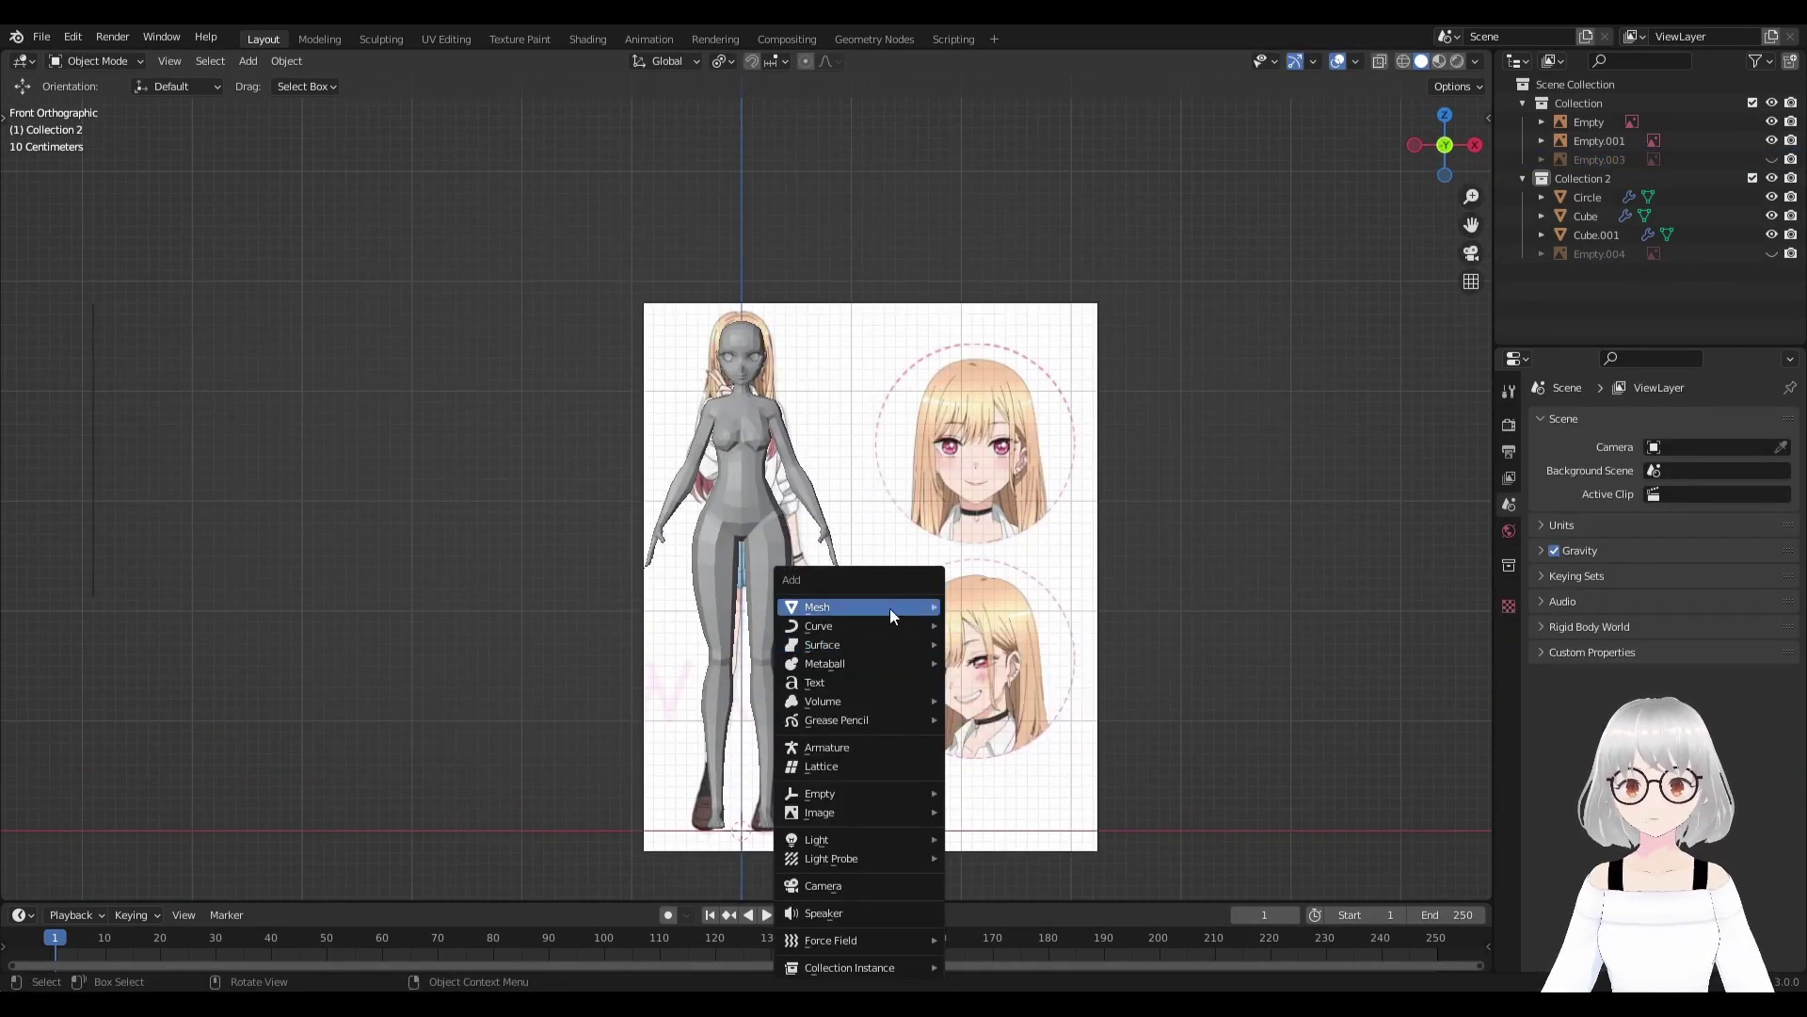
# Add a plane and move it up to the character's head height.
pyautogui.click(987, 606)
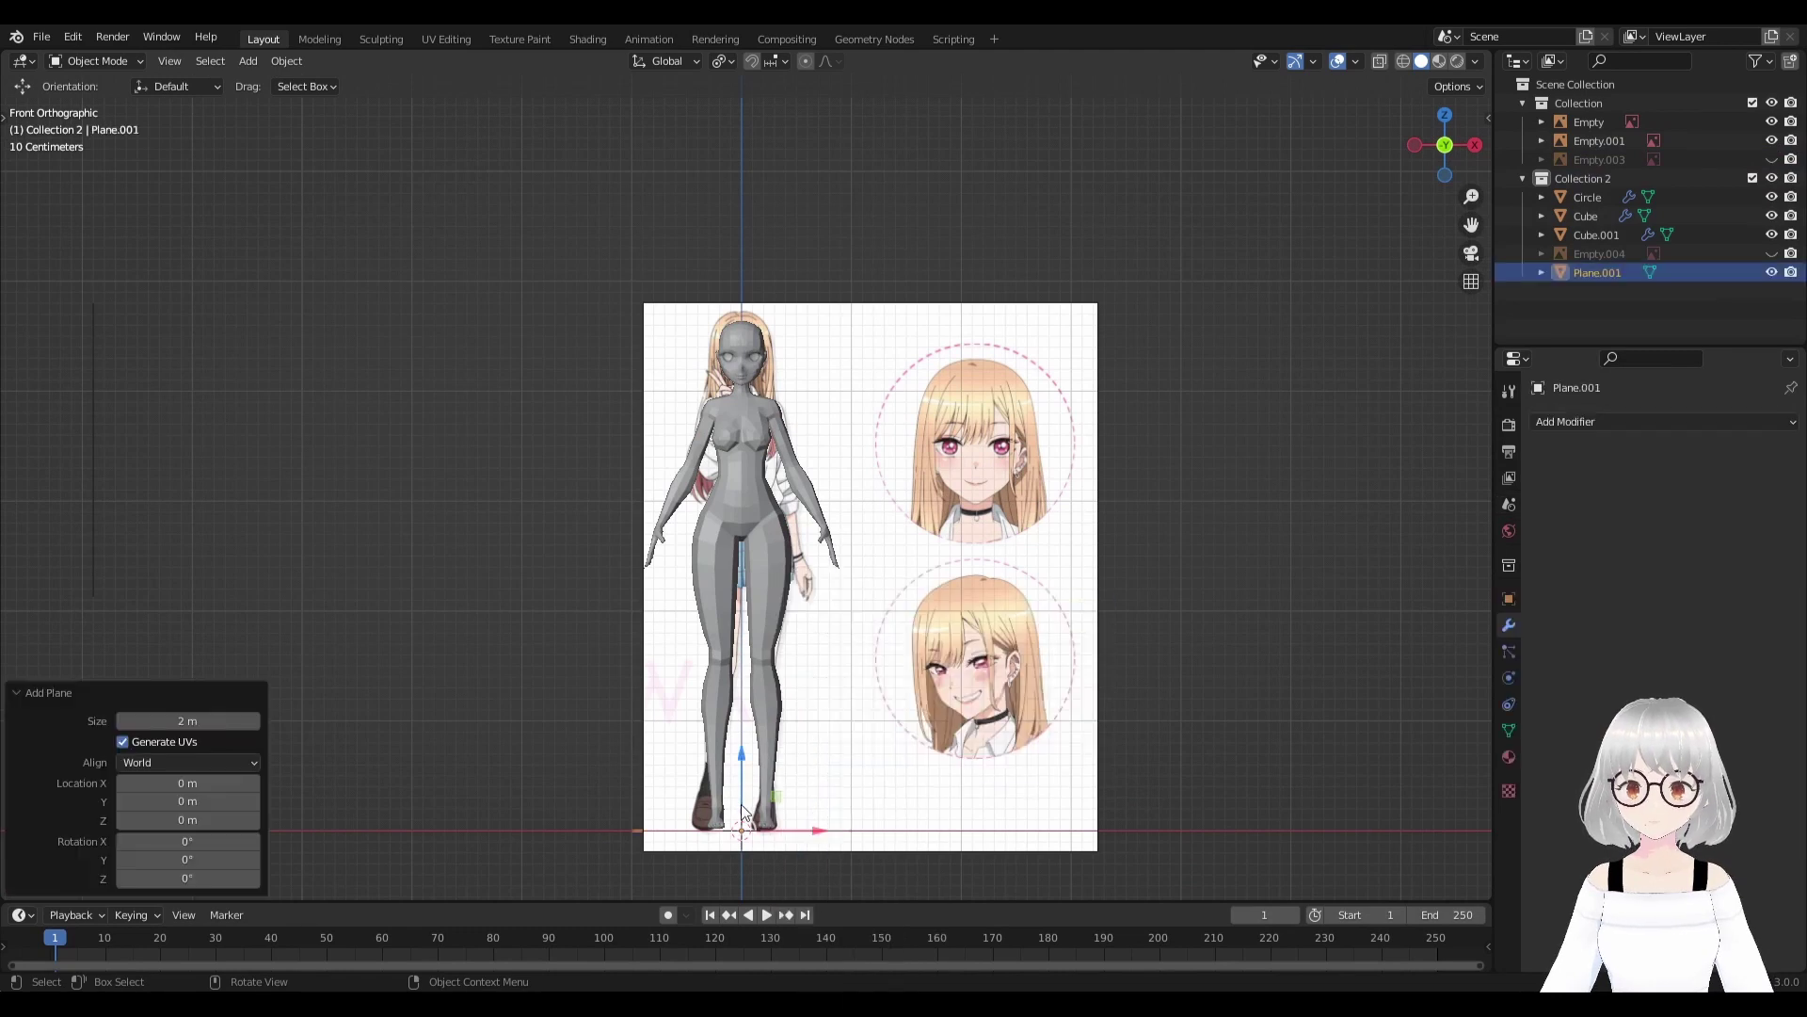
pyautogui.press('g')
pyautogui.click(746, 248)
pyautogui.scroll(2, 847, 471)
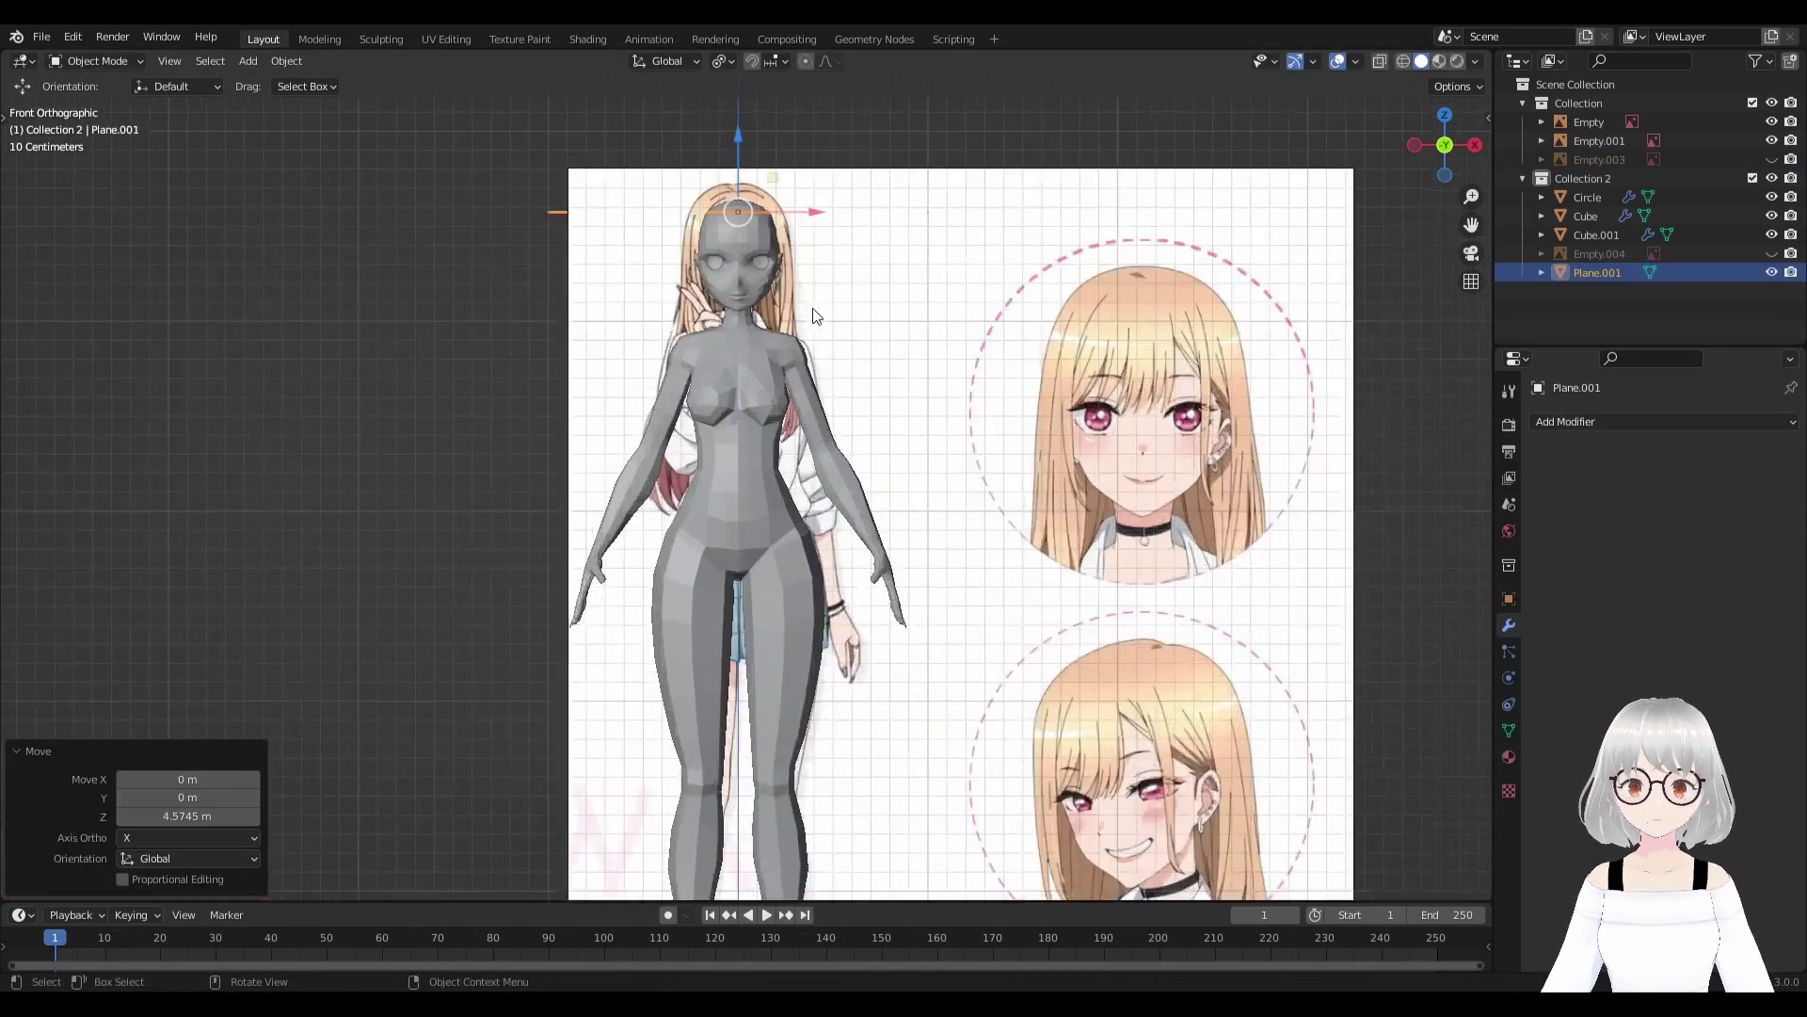
pyautogui.keyDown('shift'); pyautogui.moveTo(847, 377); pyautogui.dragTo(847, 659, button='middle'); pyautogui.keyUp('shift')
pyautogui.scroll(3, 898, 536)
pyautogui.keyDown('shift'); pyautogui.moveTo(898, 715); pyautogui.dragTo(898, 535, button='middle'); pyautogui.keyUp('shift')
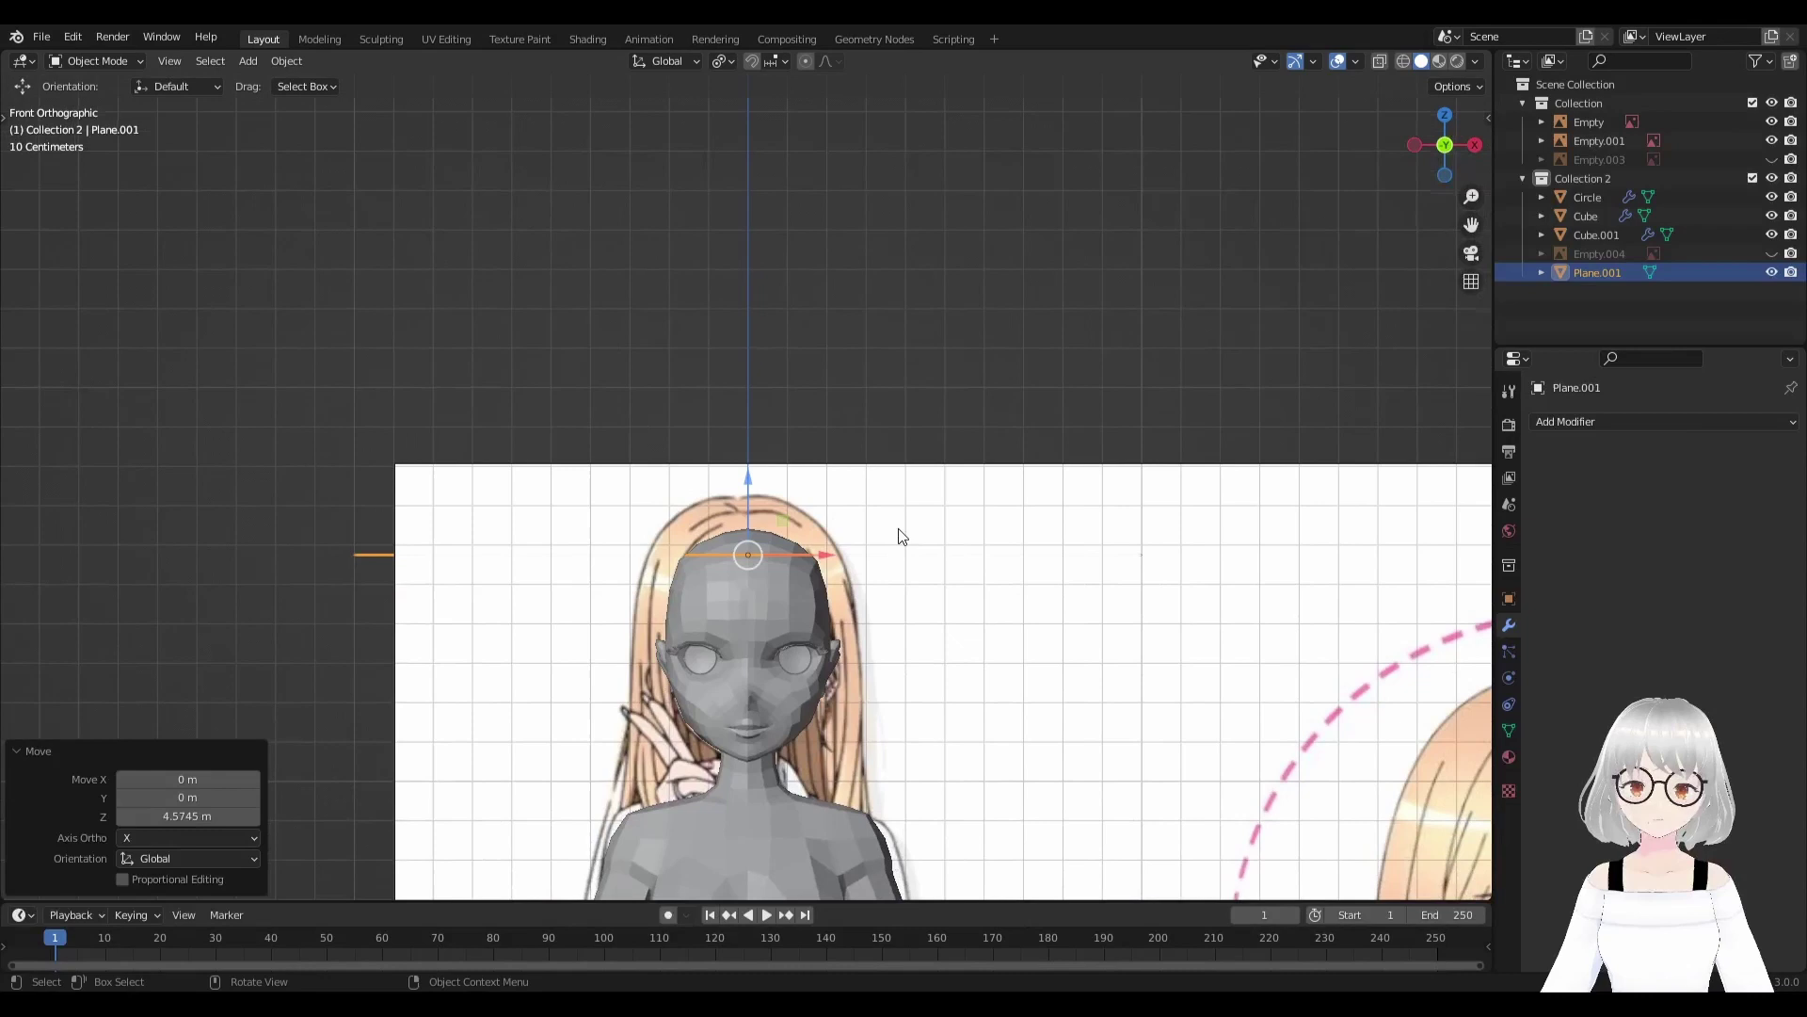
# Rotate the plane 90° on X to stand upright, then enter Edit Mode with X-ray on.
pyautogui.write('rx90')
pyautogui.click(965, 563)
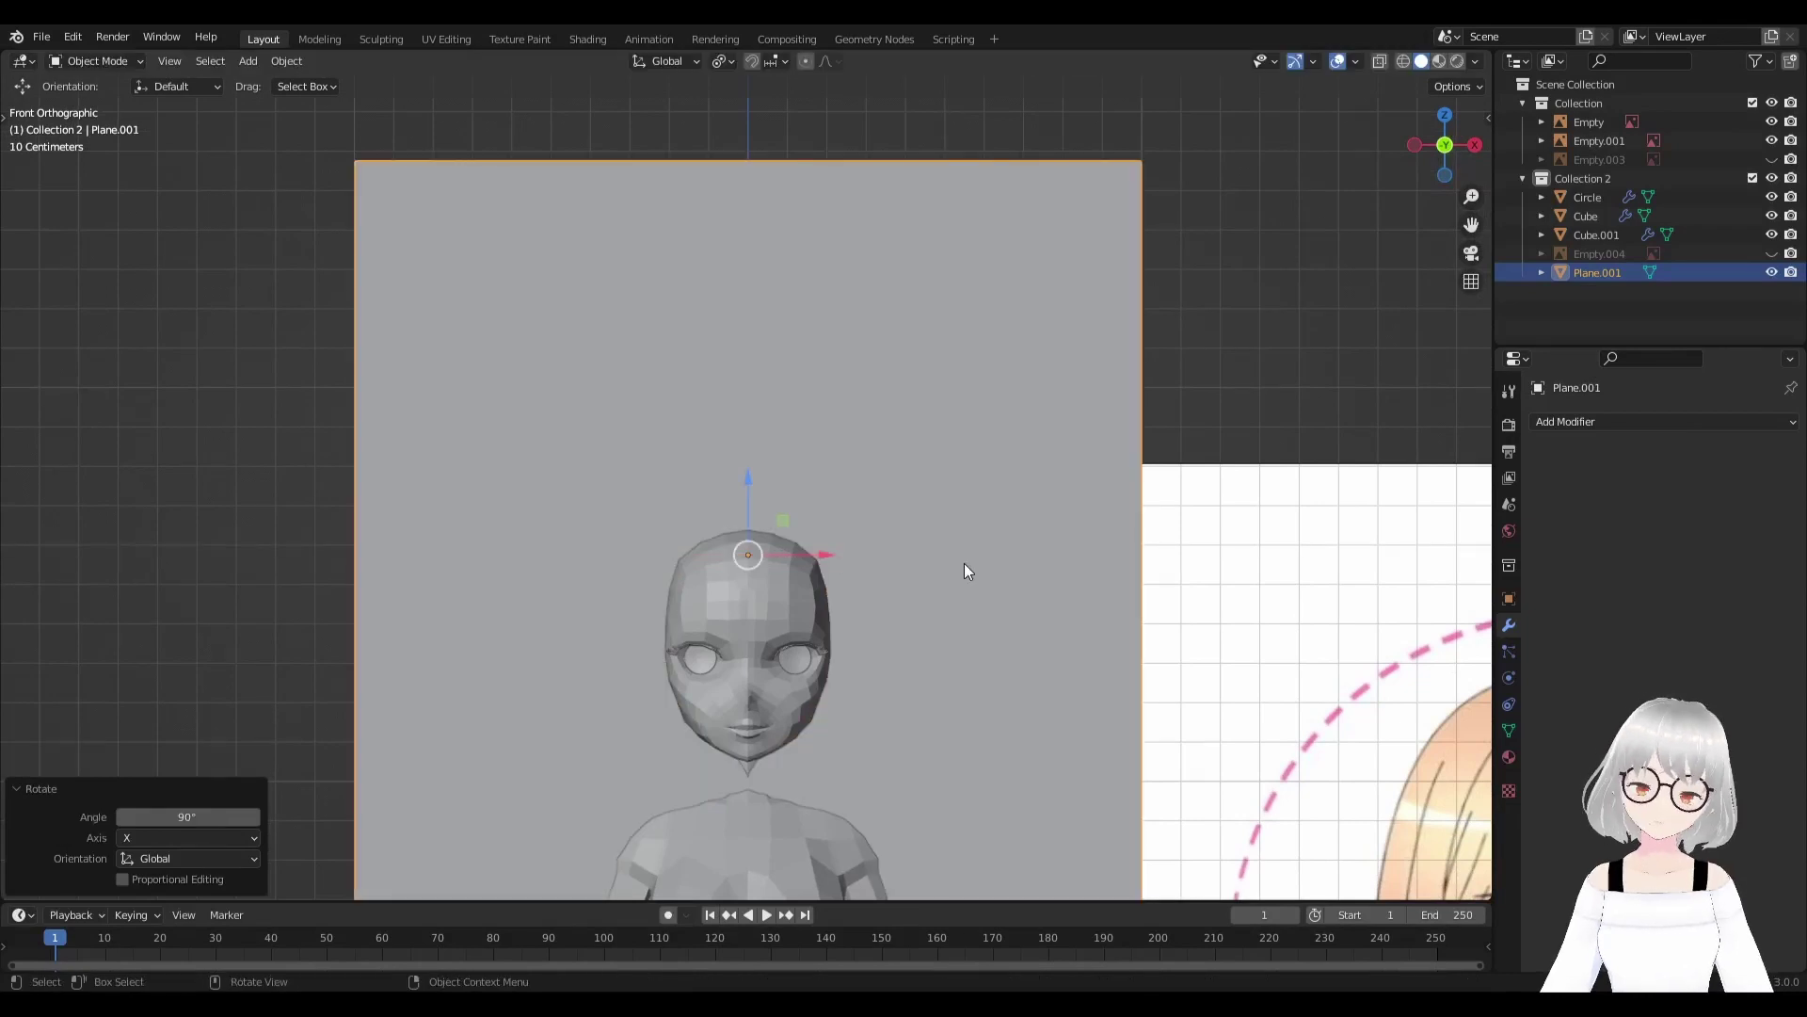
pyautogui.press('Tab')
pyautogui.click(1384, 64)
pyautogui.scroll(-2, 950, 479)
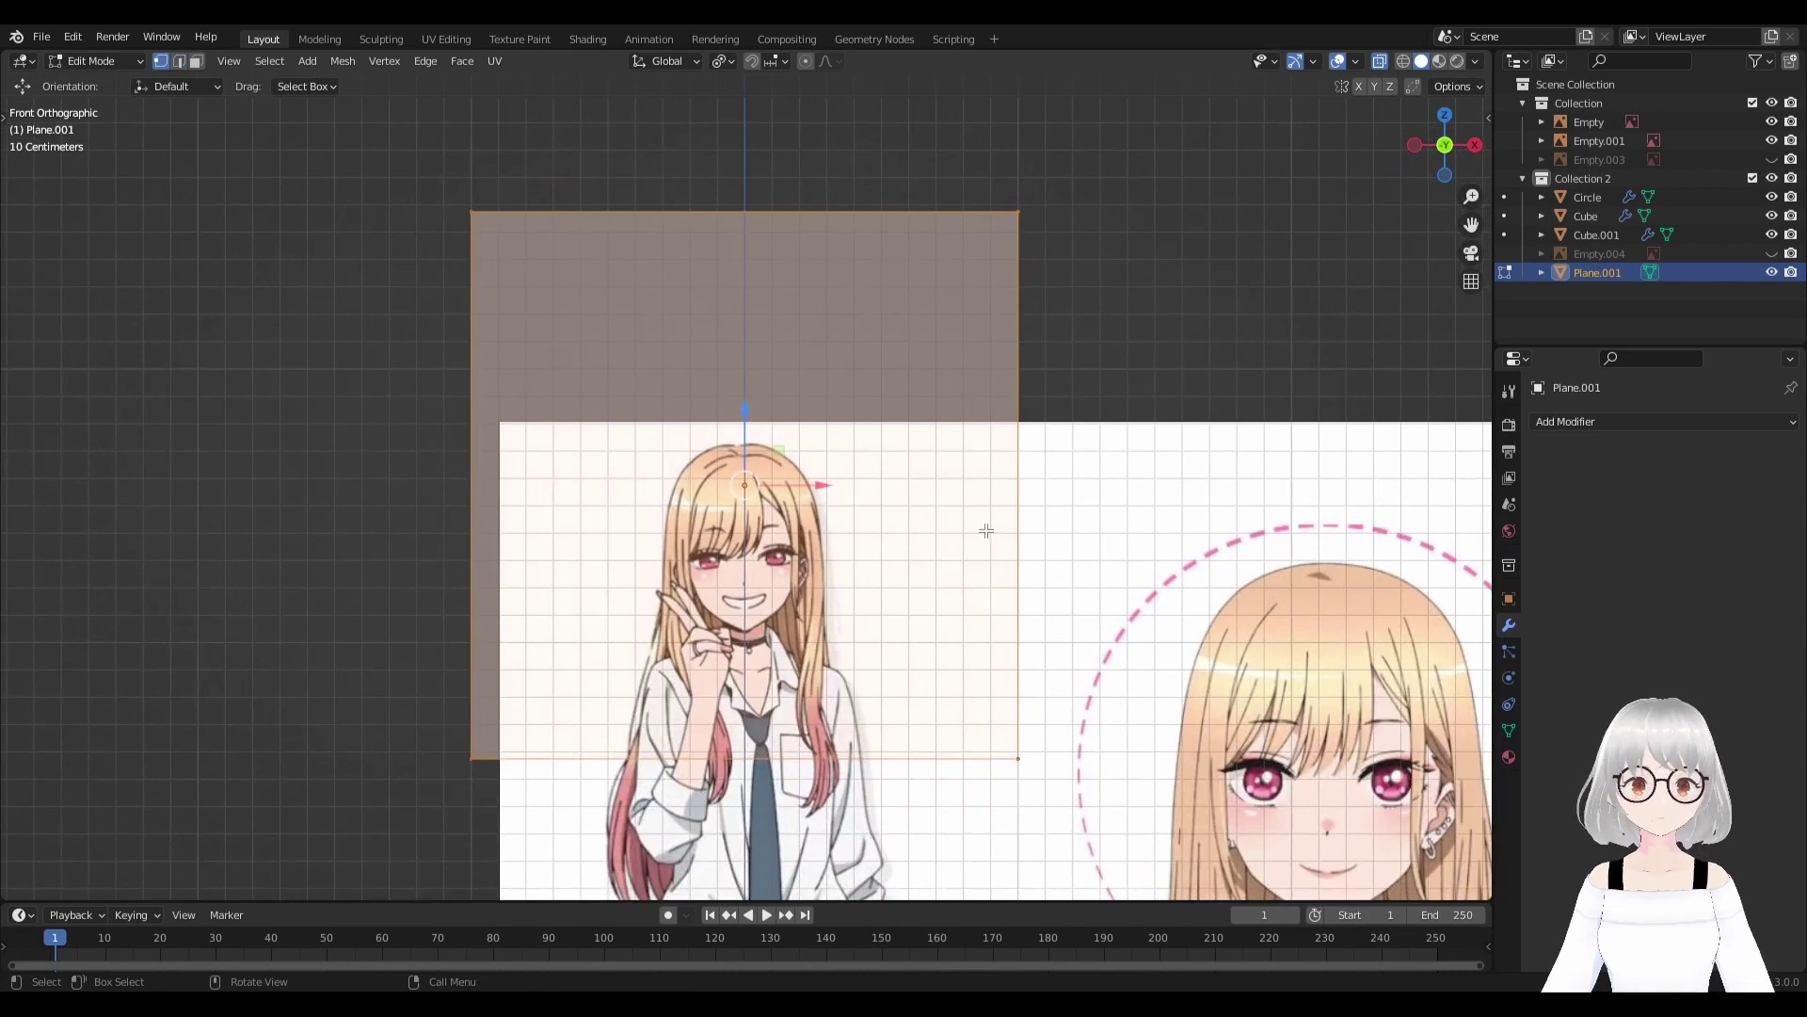
# Scale the plane down to a small square over the head.
pyautogui.keyDown('shift'); pyautogui.moveTo(985, 531); pyautogui.dragTo(957, 537, button='middle'); pyautogui.keyUp('shift')
pyautogui.press('s')
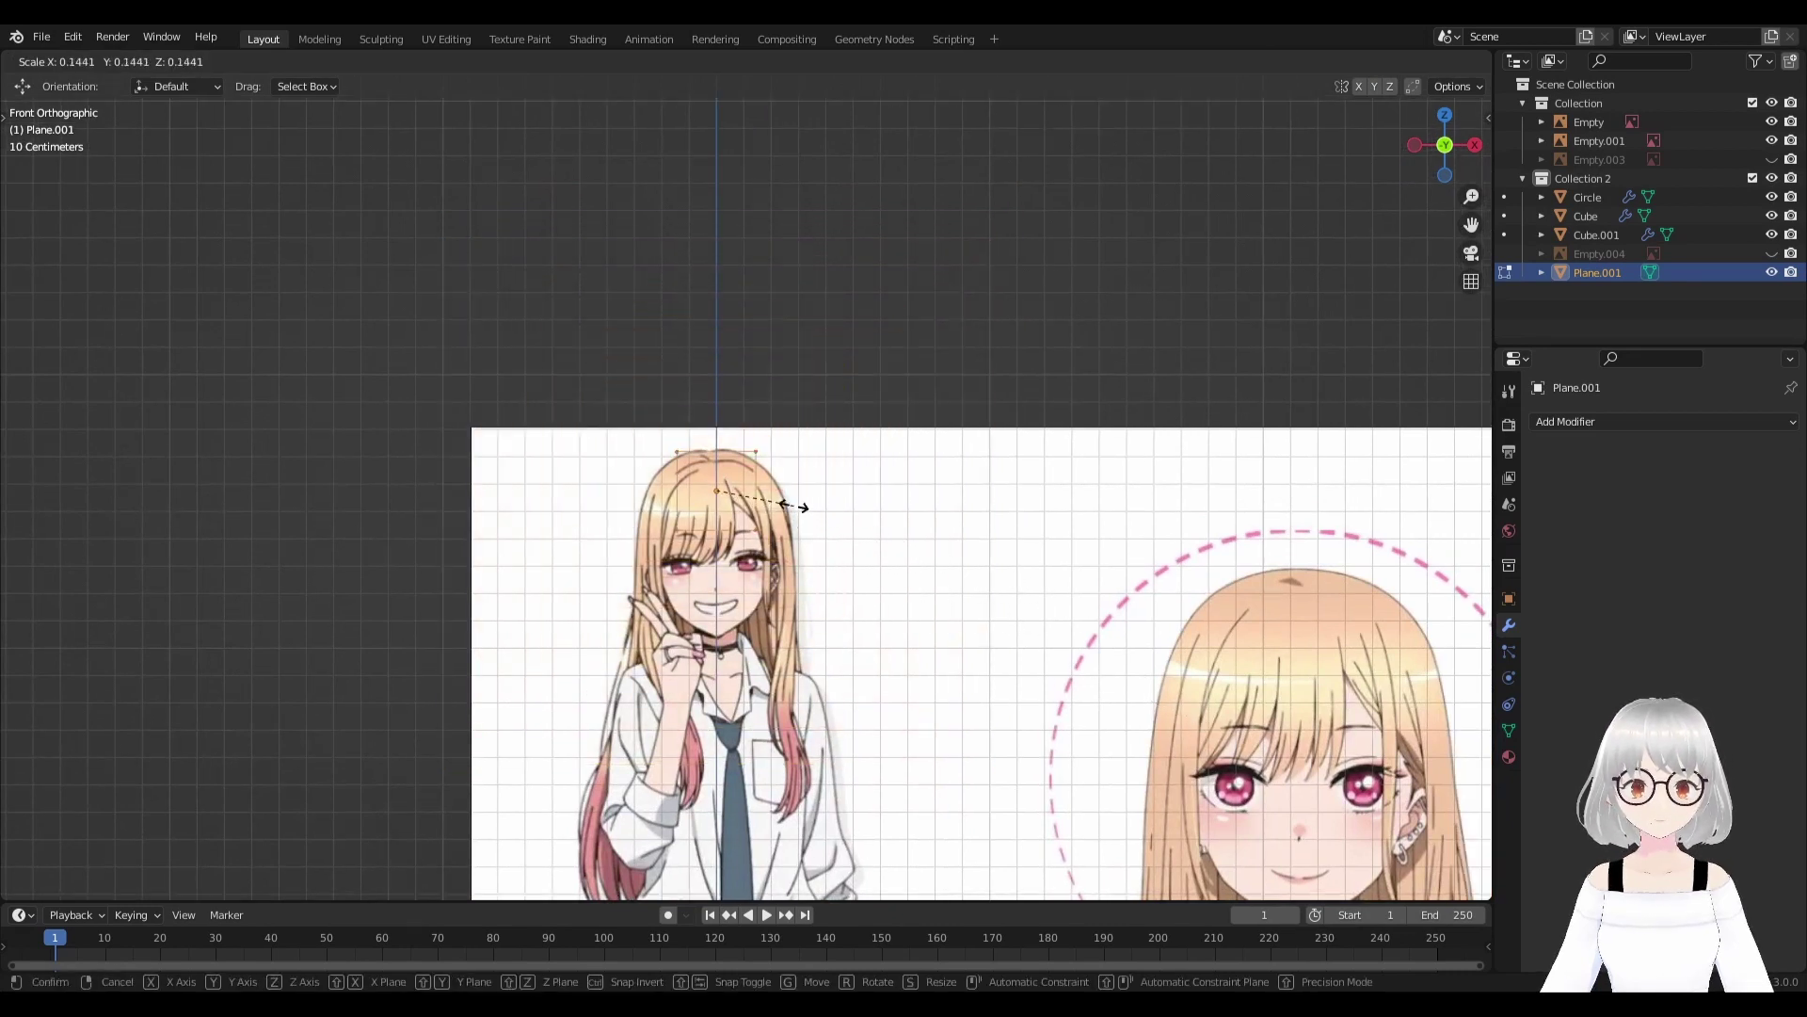
pyautogui.click(799, 506)
pyautogui.scroll(1, 880, 547)
pyautogui.scroll(2, 880, 547)
pyautogui.scroll(1, 880, 547)
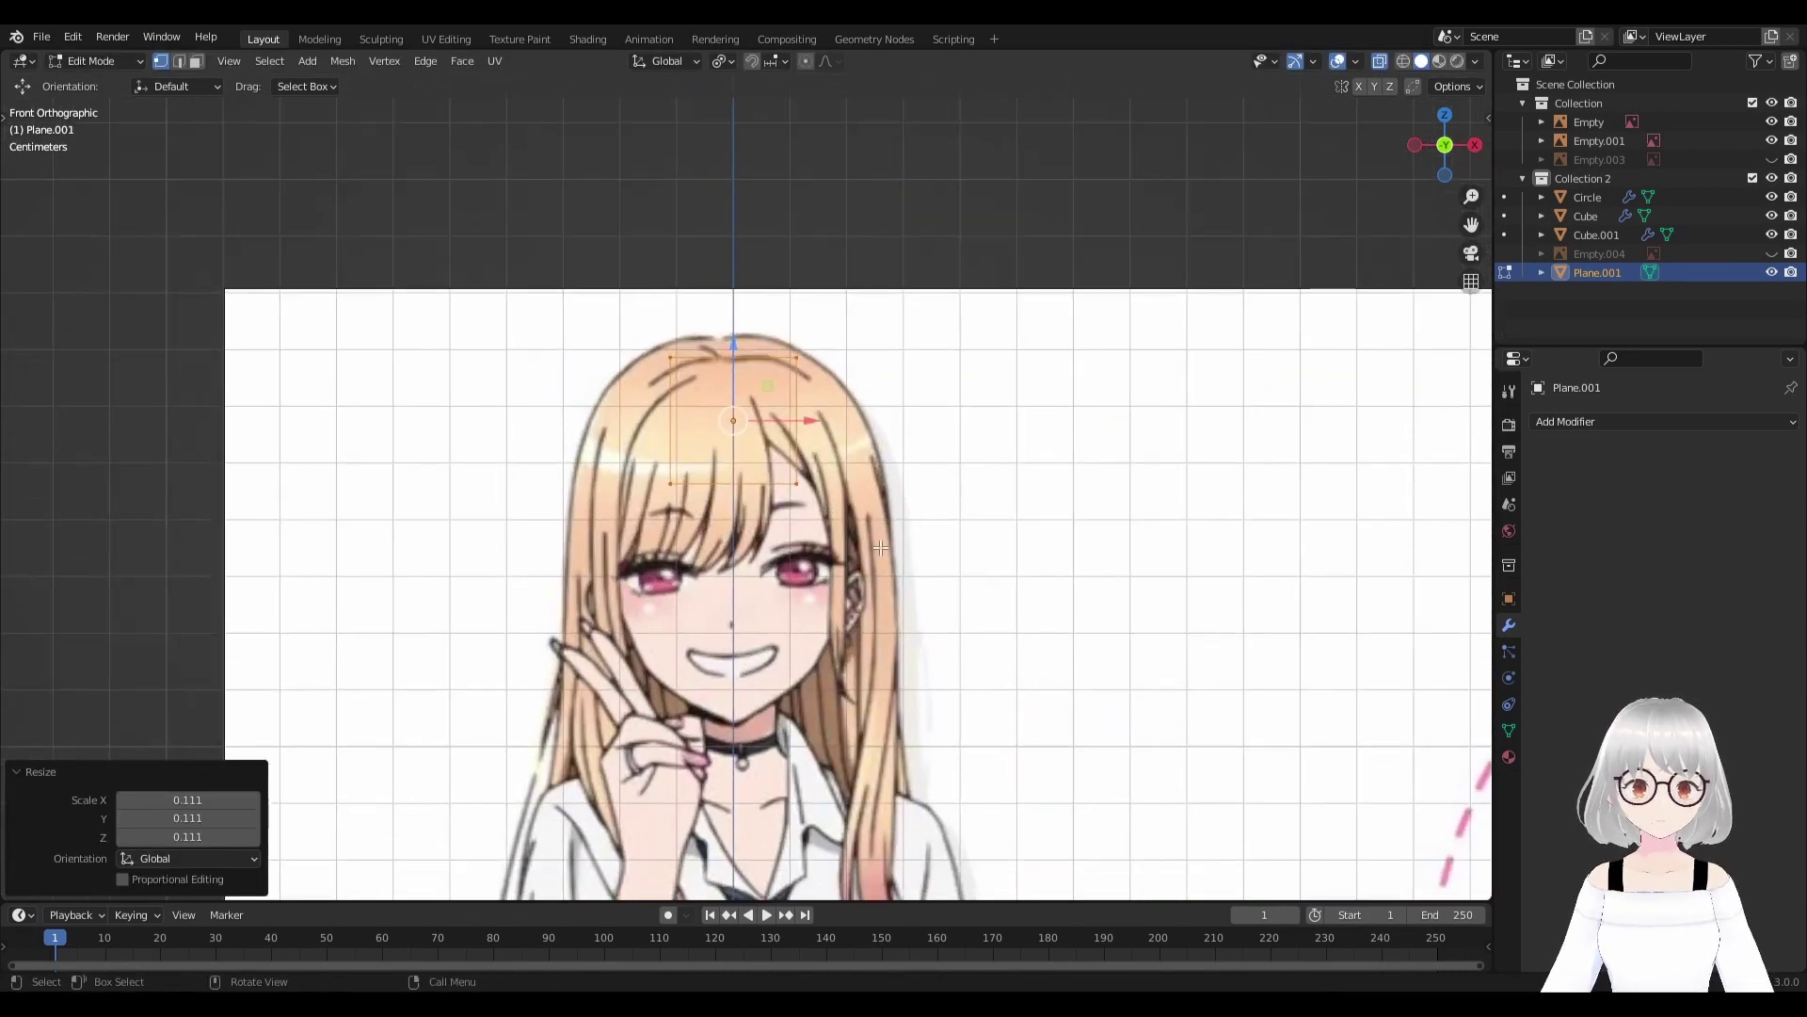
# Move both side edges inward along X to form a narrow strip over the bangs.
pyautogui.click(734, 421)
pyautogui.press('g')
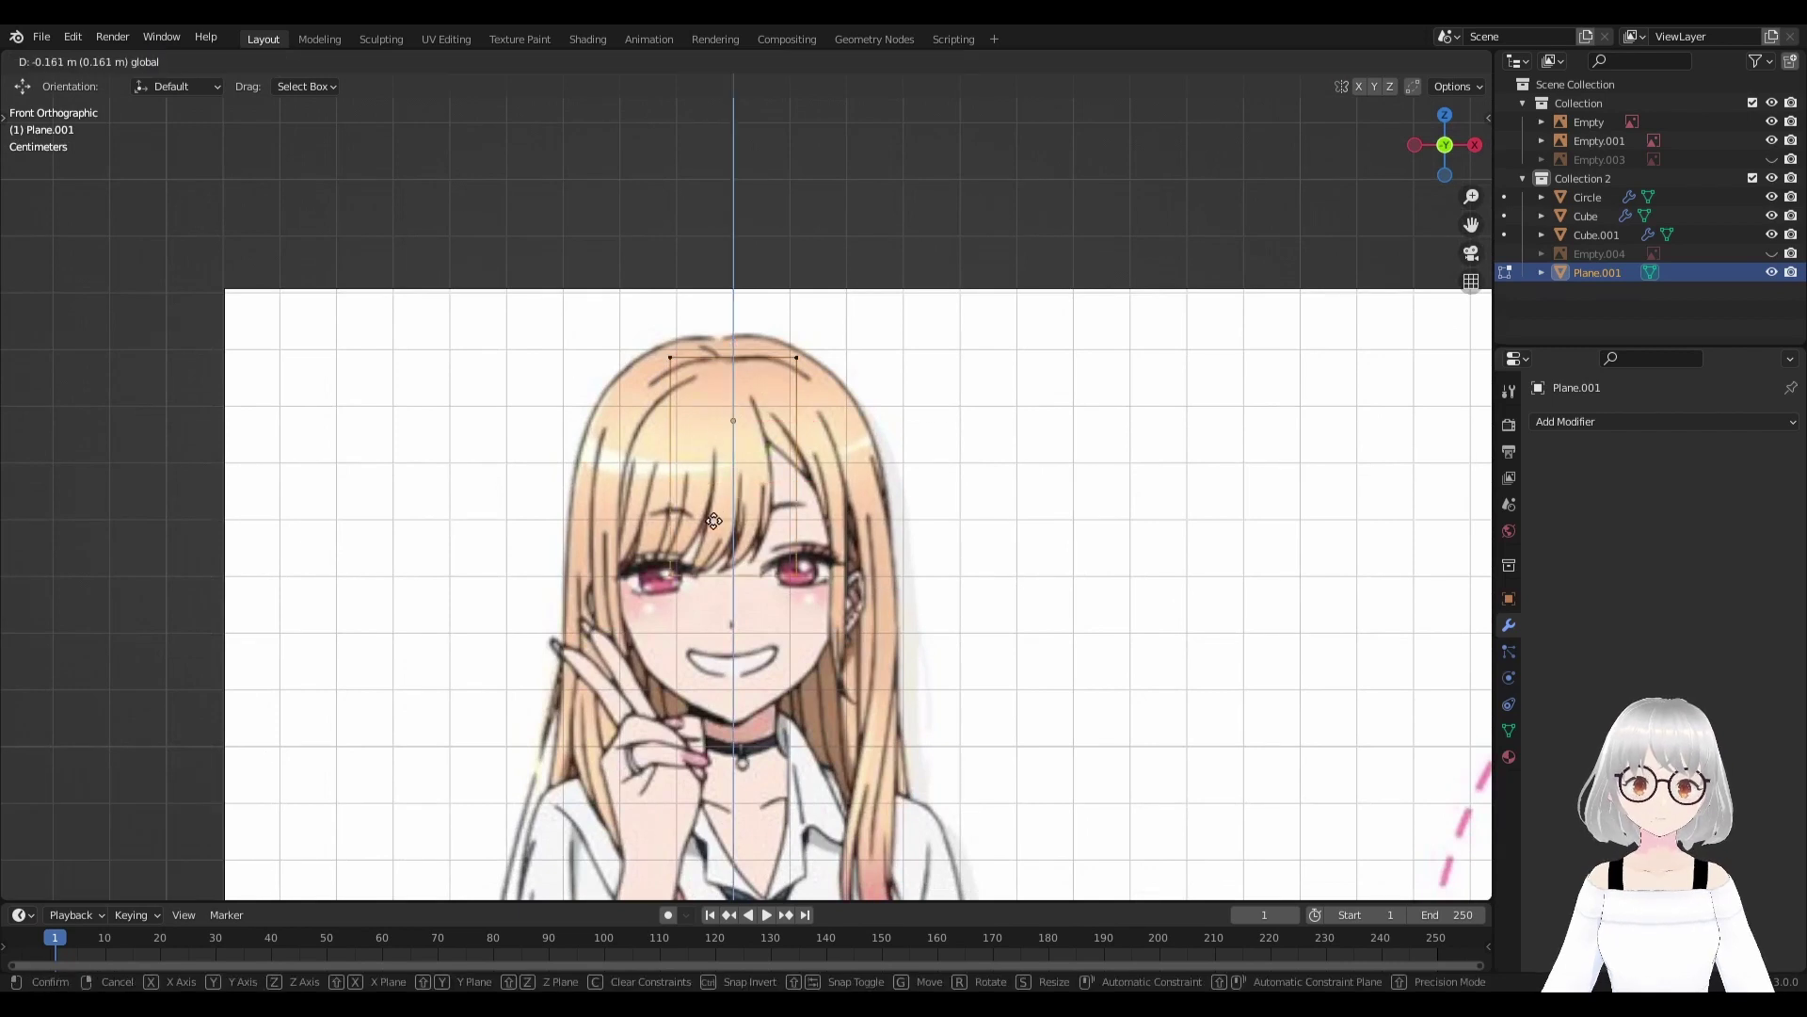
pyautogui.click(714, 522)
pyautogui.scroll(2, 713, 522)
pyautogui.click(649, 470)
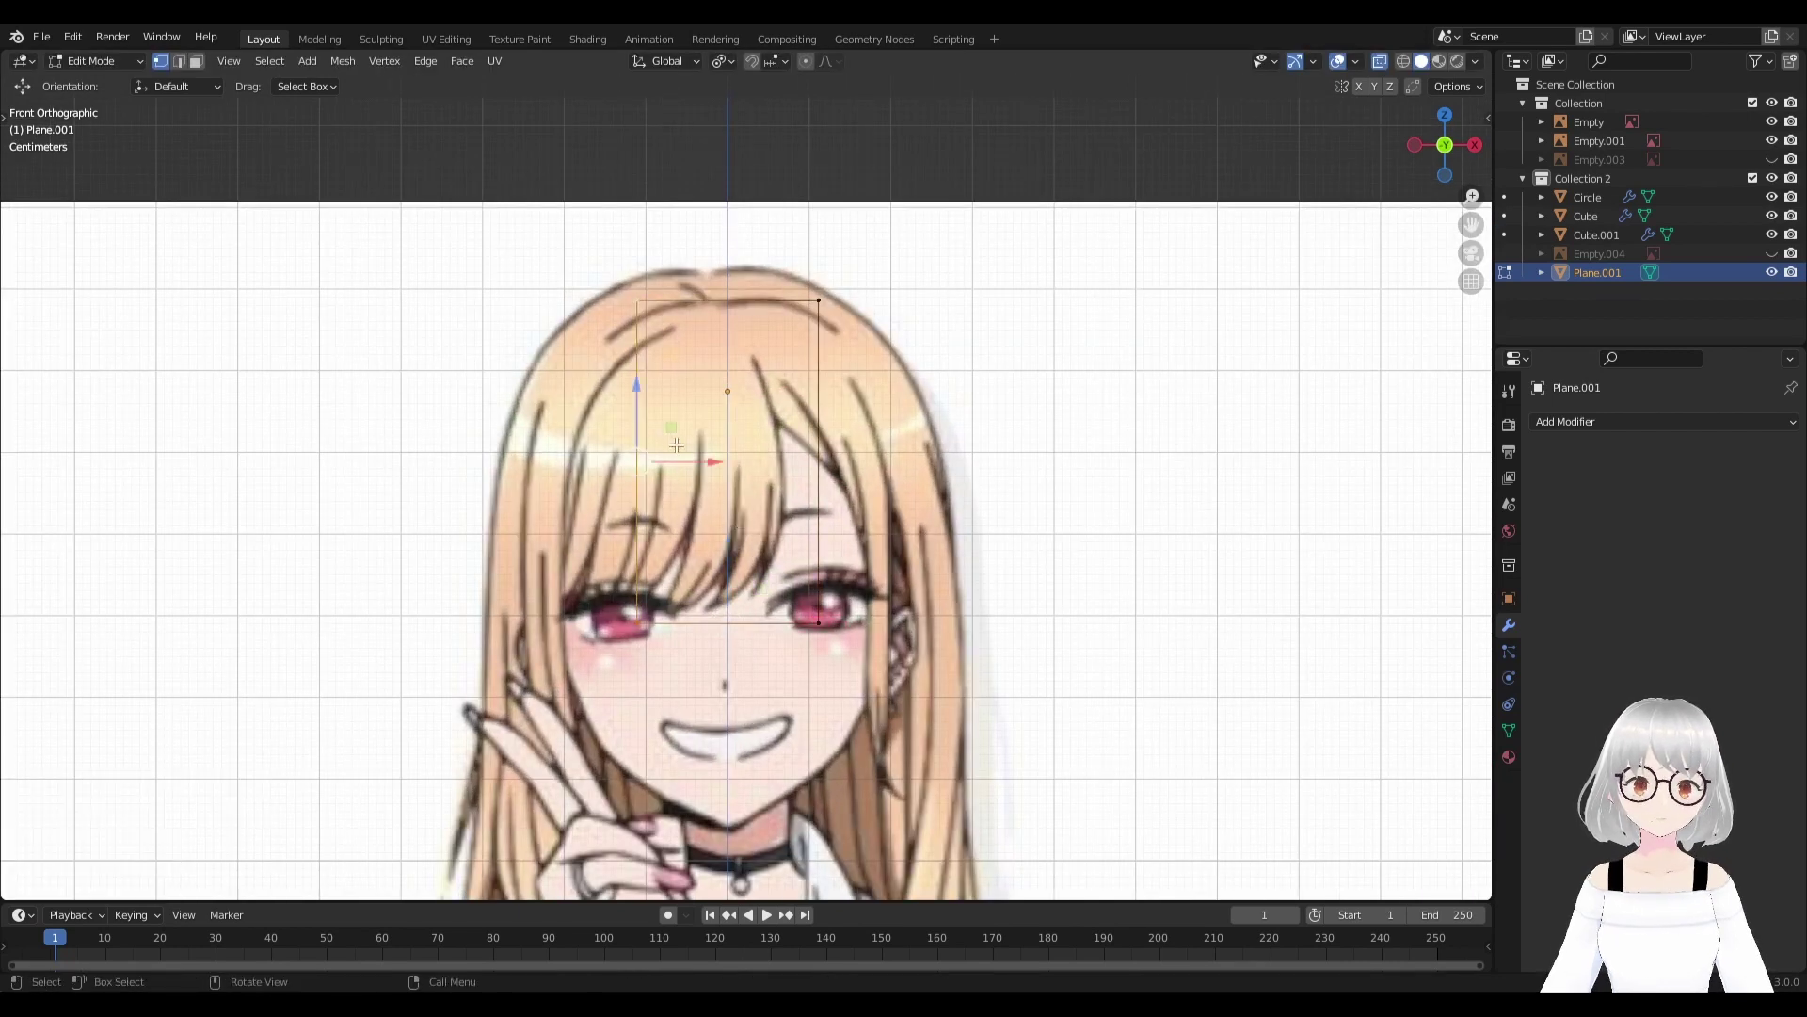
pyautogui.press('g')
pyautogui.click(748, 465)
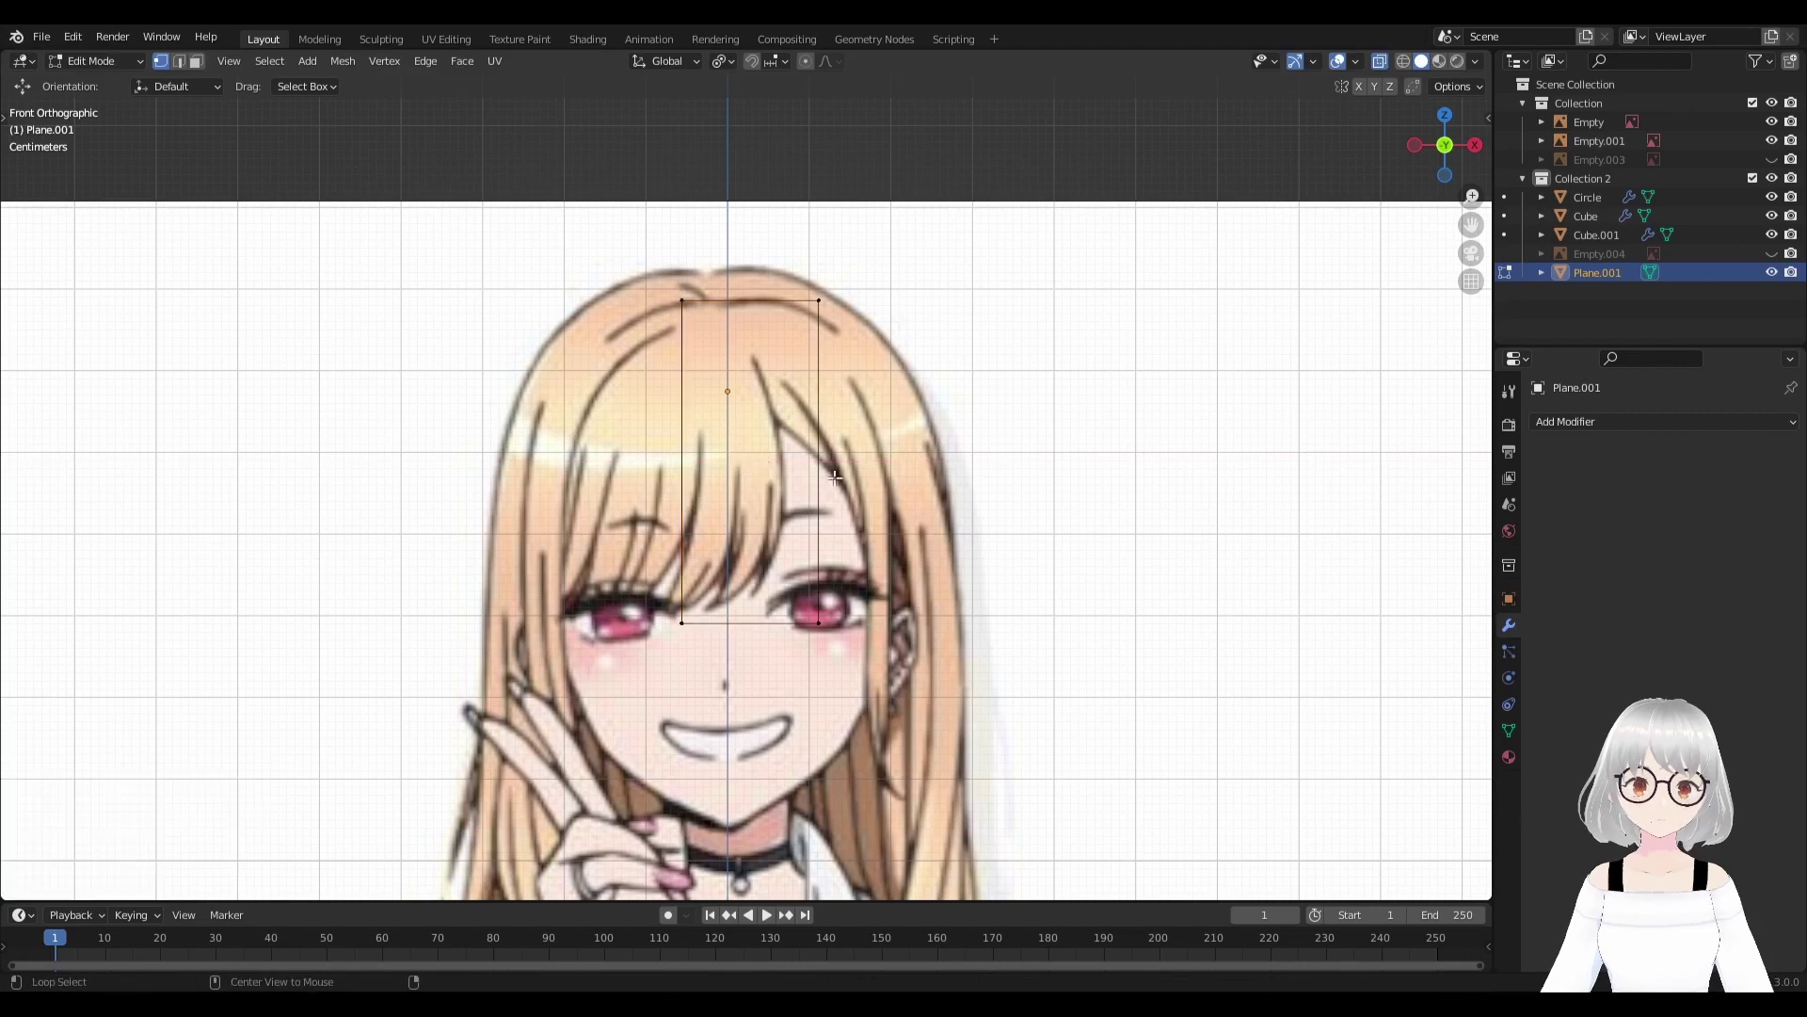
pyautogui.press('g')
pyautogui.press('x')
pyautogui.click(828, 477)
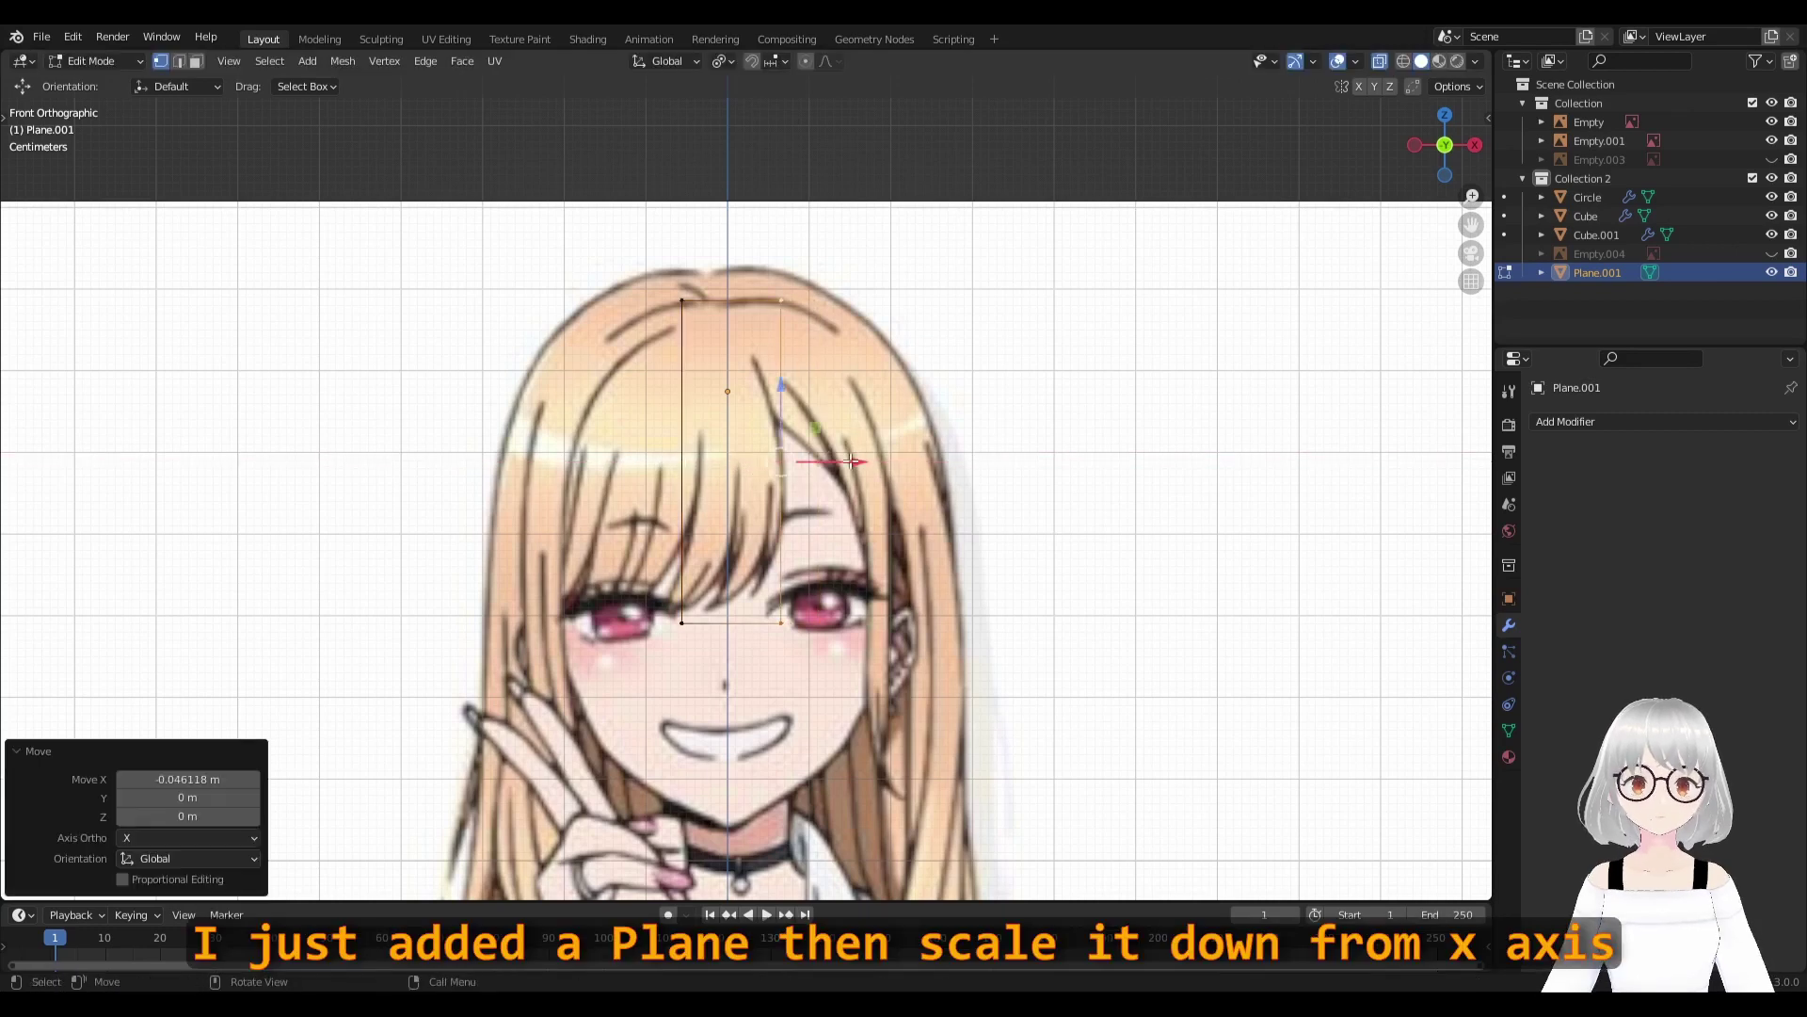
pyautogui.keyDown('shift'); pyautogui.moveTo(825, 476); pyautogui.dragTo(814, 533, button='middle'); pyautogui.keyUp('shift')
pyautogui.scroll(1, 747, 489)
pyautogui.click(747, 404)
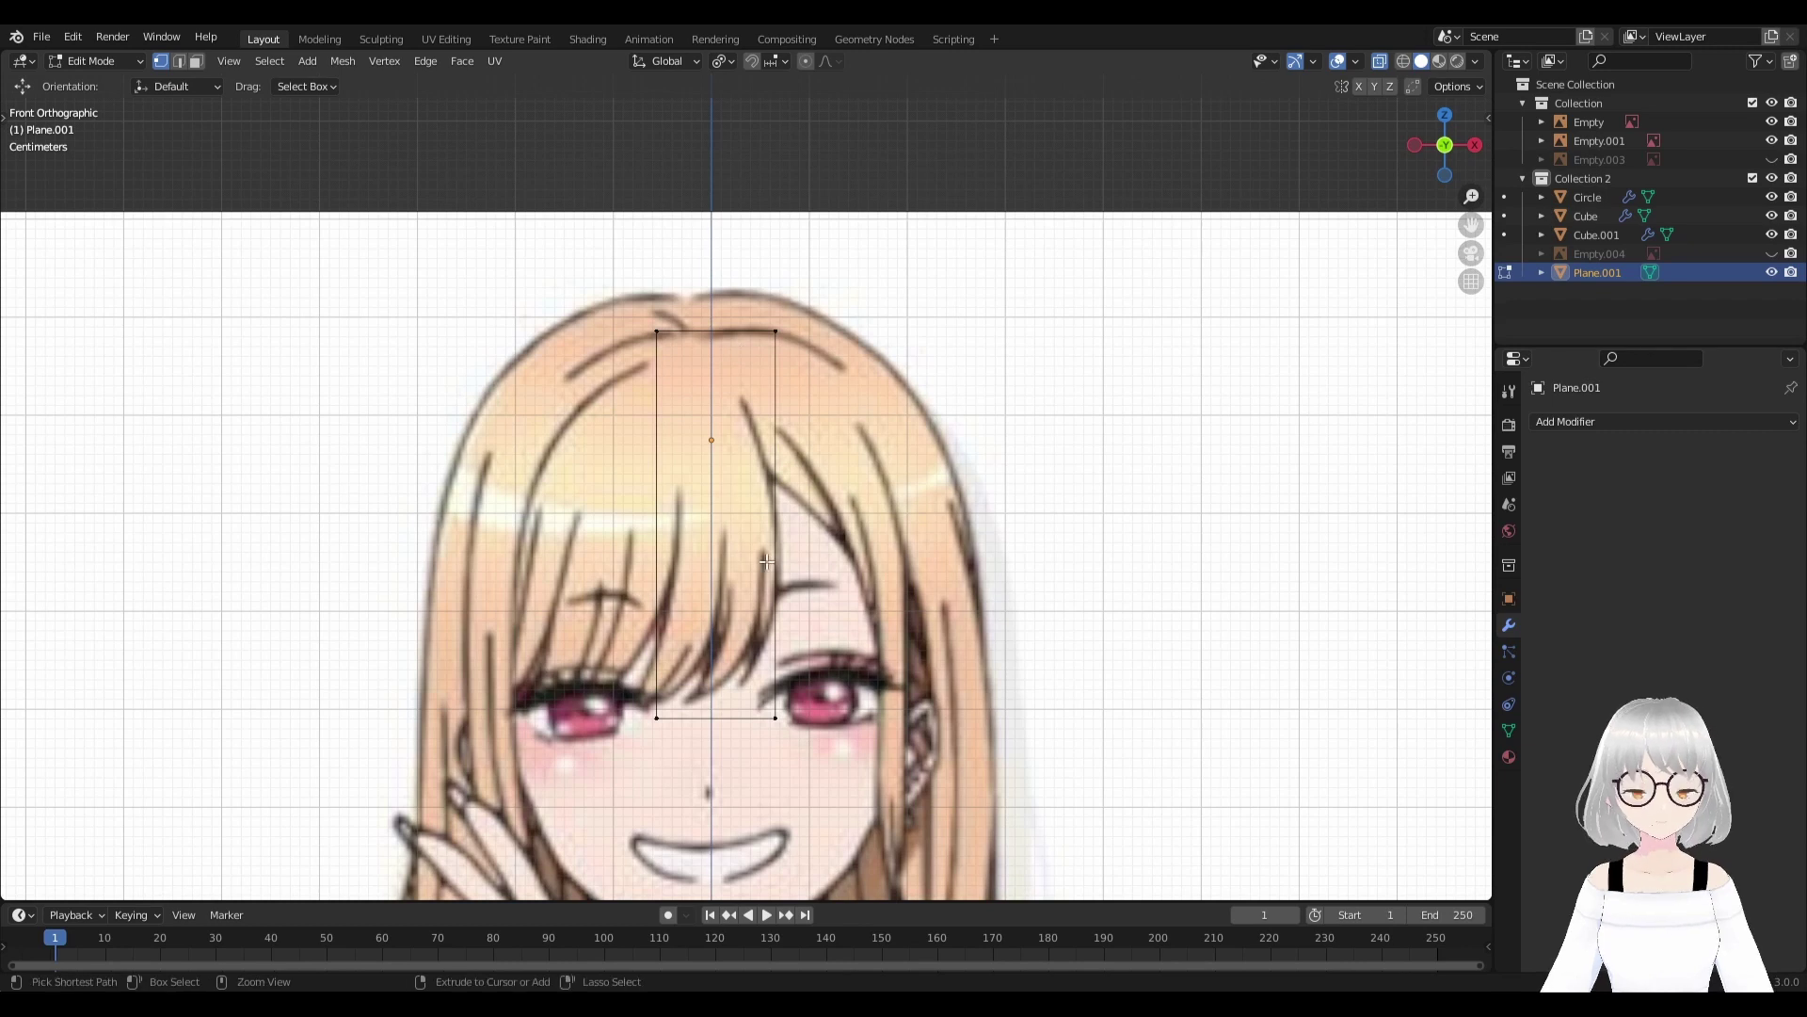
# Add five evenly spaced horizontal loop cuts across the strip.
pyautogui.hotkey('ctrl', 'r')
pyautogui.scroll(2, 767, 561)
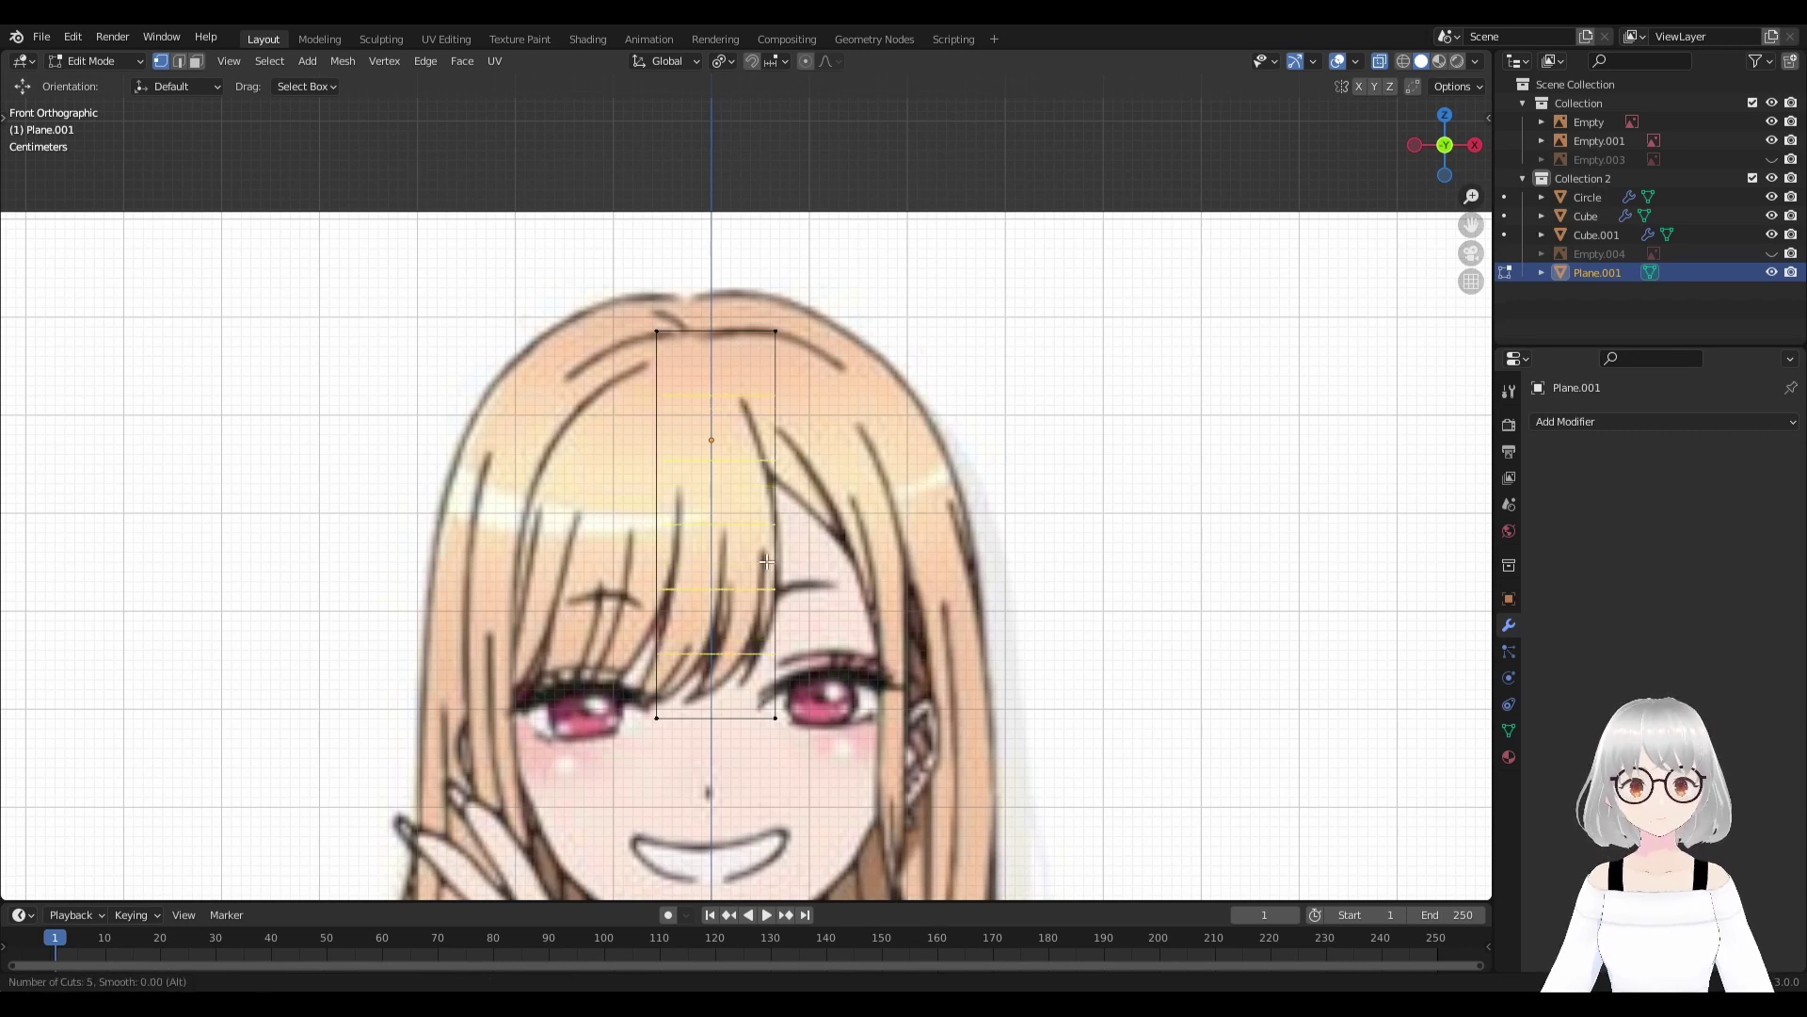
pyautogui.click(767, 561)
pyautogui.rightClick(767, 561)
pyautogui.keyDown('shift'); pyautogui.moveTo(765, 572); pyautogui.dragTo(762, 514, button='middle'); pyautogui.keyUp('shift')
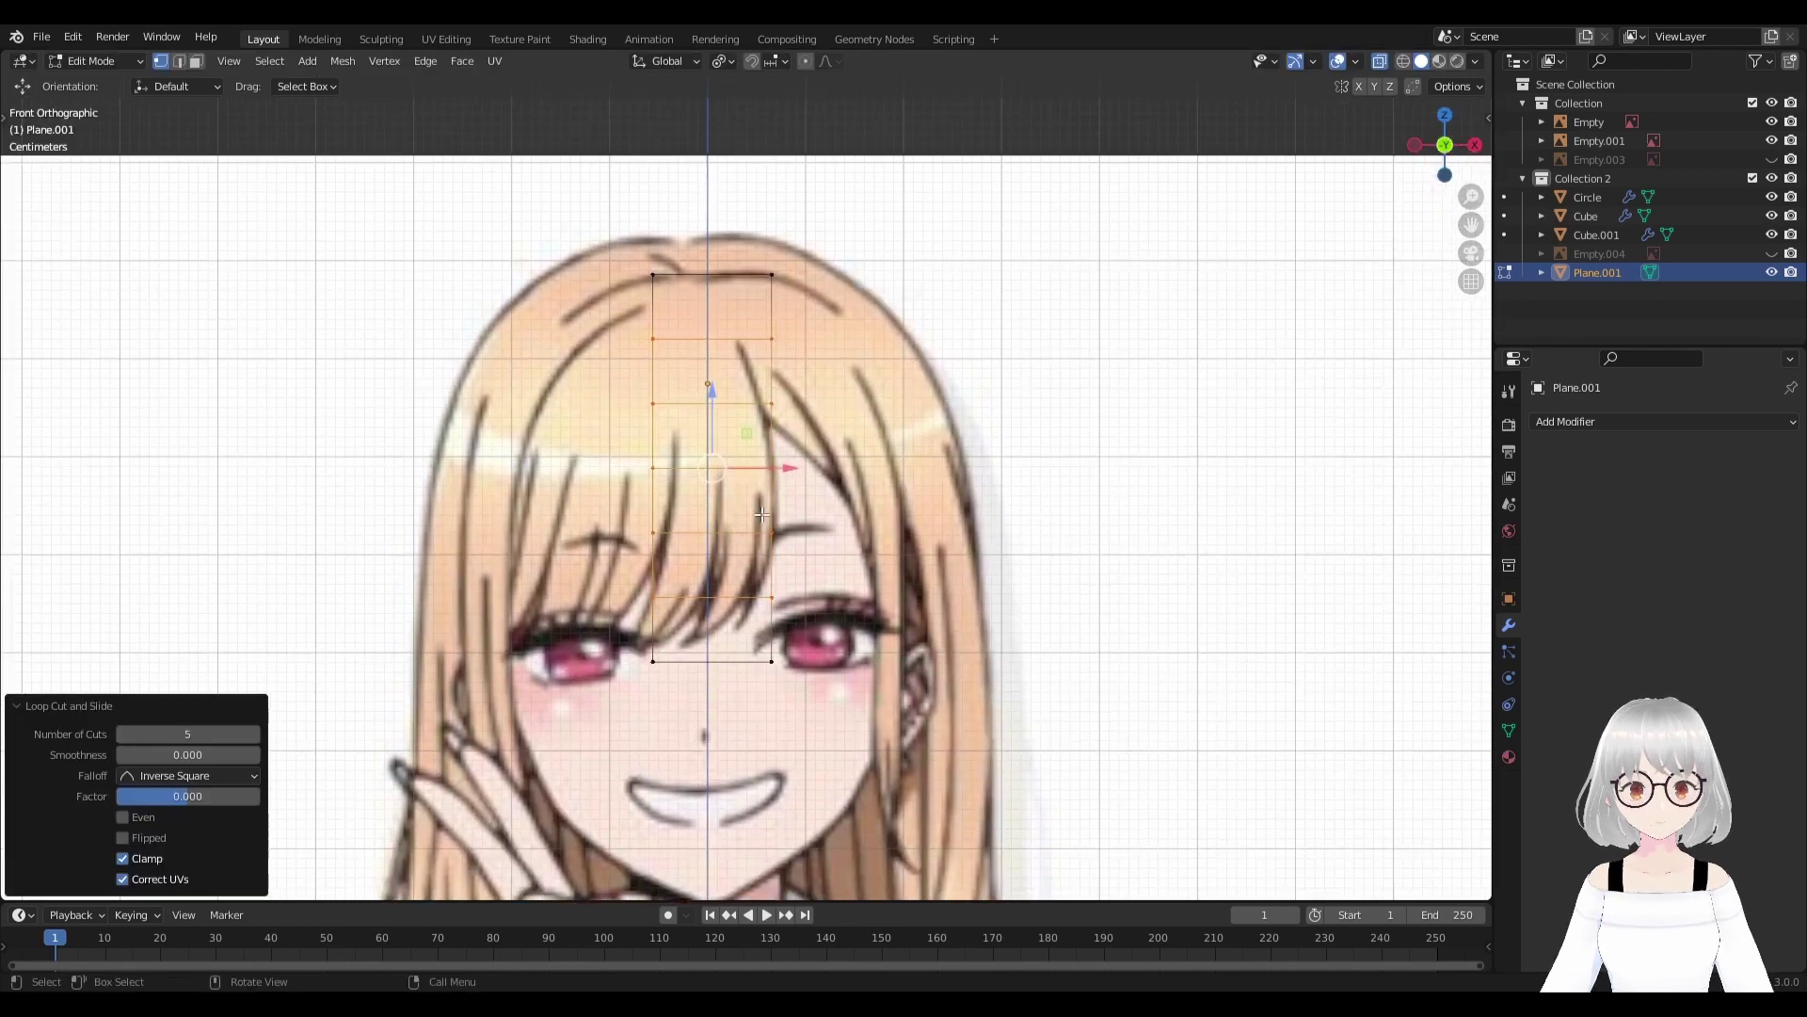
# With proportional editing on, shift the bottom loops left to curve the strip's lower end.
pyautogui.click(738, 561)
pyautogui.scroll(1, 742, 527)
pyautogui.scroll(1, 748, 455)
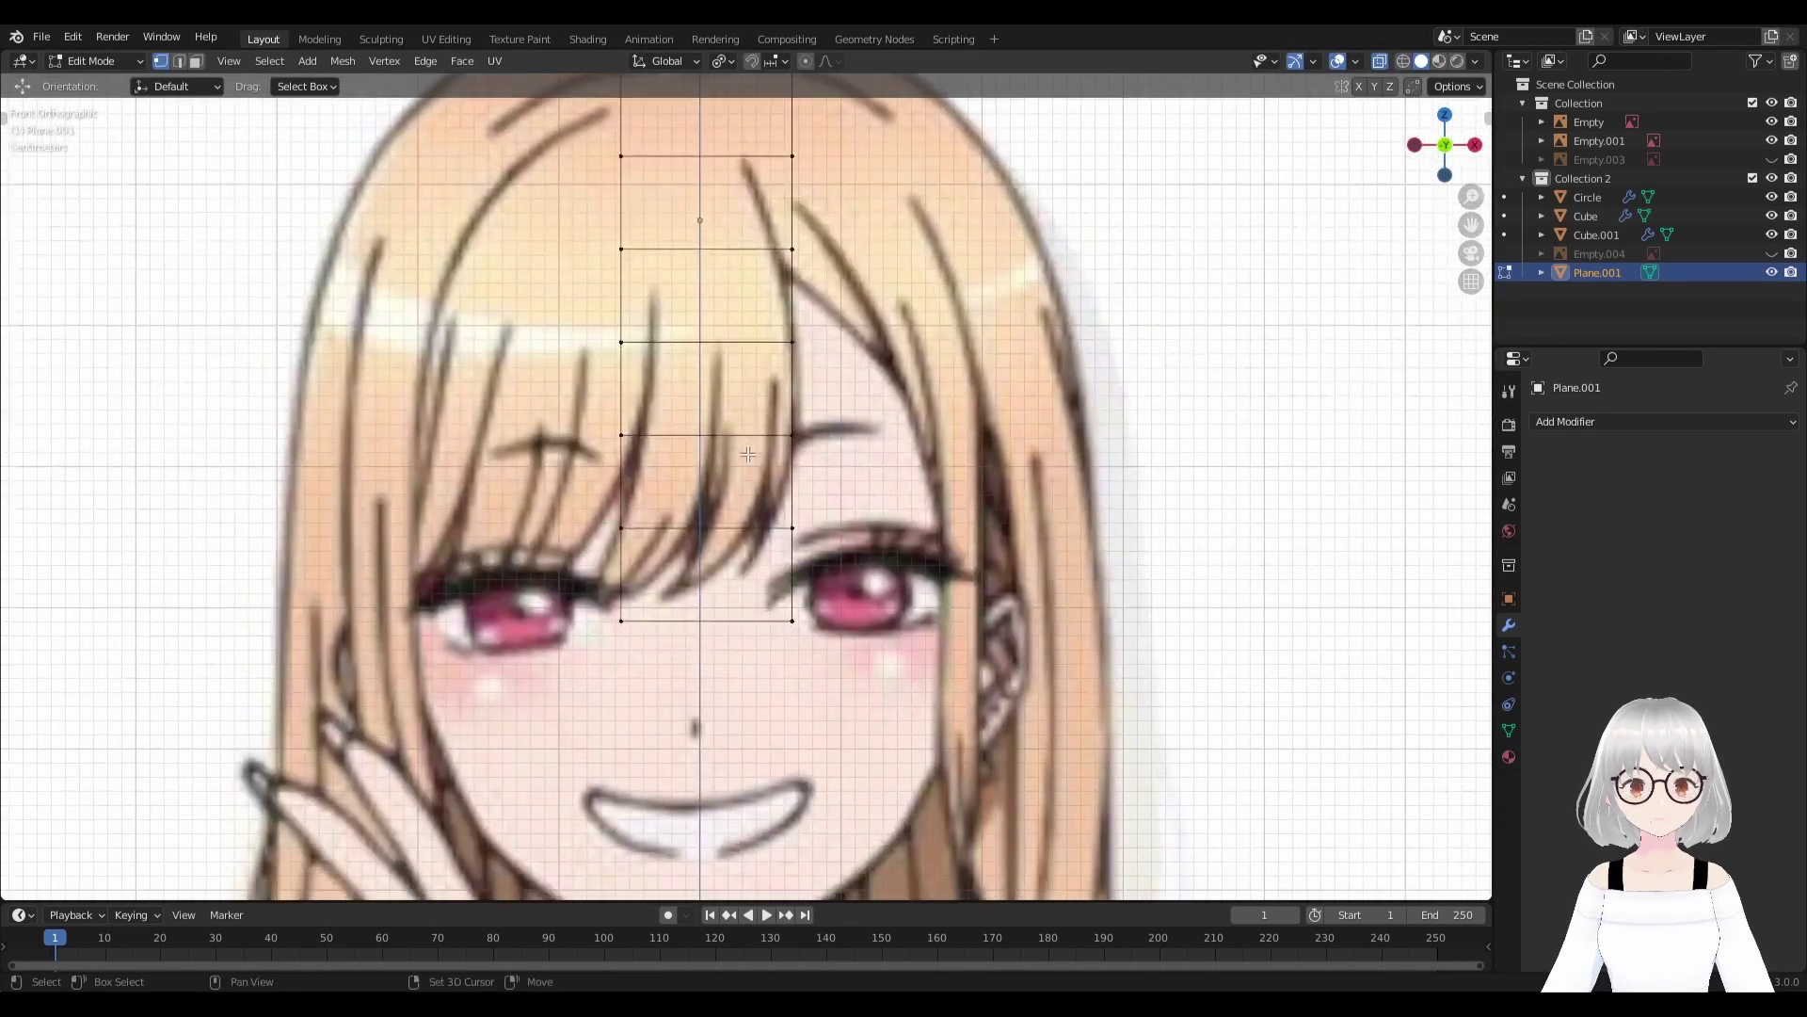
pyautogui.keyDown('alt'); pyautogui.click(750, 629); pyautogui.keyUp('alt')
pyautogui.scroll(-1, 753, 631)
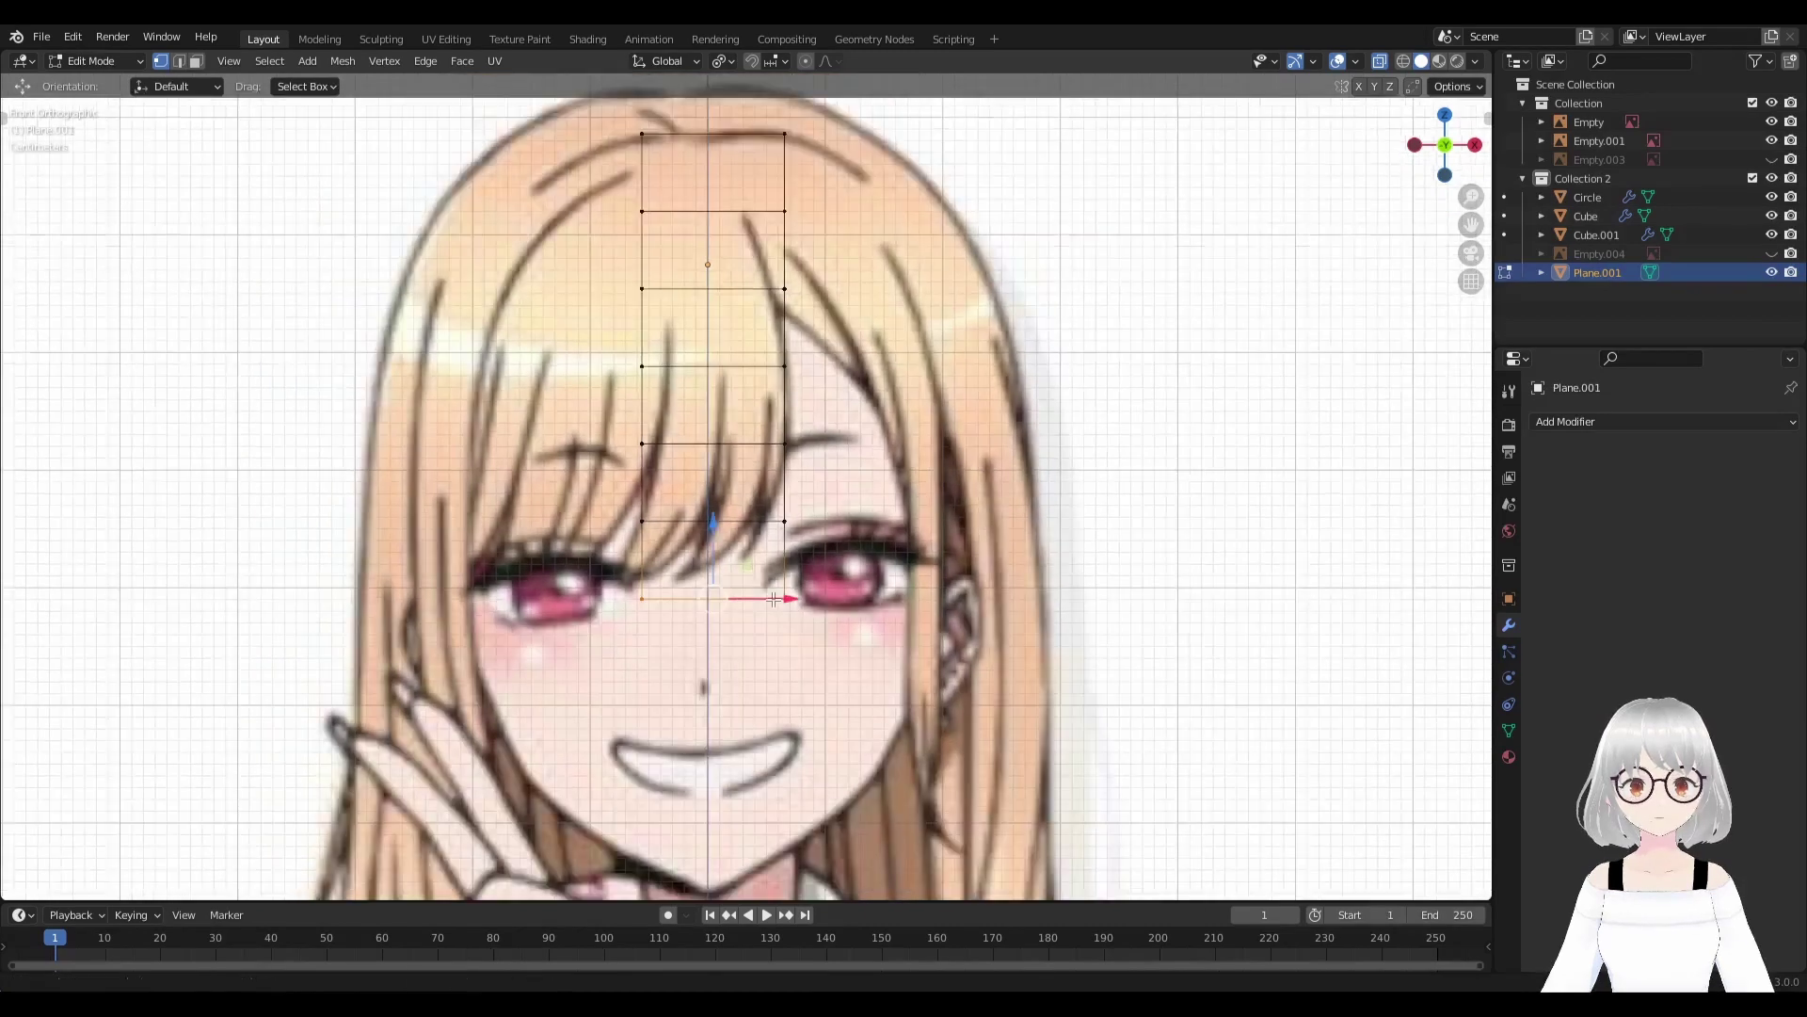
pyautogui.keyDown('shift'); pyautogui.moveTo(763, 599); pyautogui.dragTo(769, 645, button='middle'); pyautogui.keyUp('shift')
pyautogui.press('o')
pyautogui.moveTo(787, 646); pyautogui.dragTo(748, 649)
pyautogui.scroll(-3, 772, 640)
pyautogui.scroll(-3, 767, 643)
pyautogui.scroll(-4, 761, 644)
pyautogui.press('r')
pyautogui.click(760, 647)
# Shift the upper and lower loops sideways so the strip follows the bang's curve.
pyautogui.keyDown('shift'); pyautogui.moveTo(728, 244); pyautogui.dragTo(736, 430, button='middle'); pyautogui.keyUp('shift')
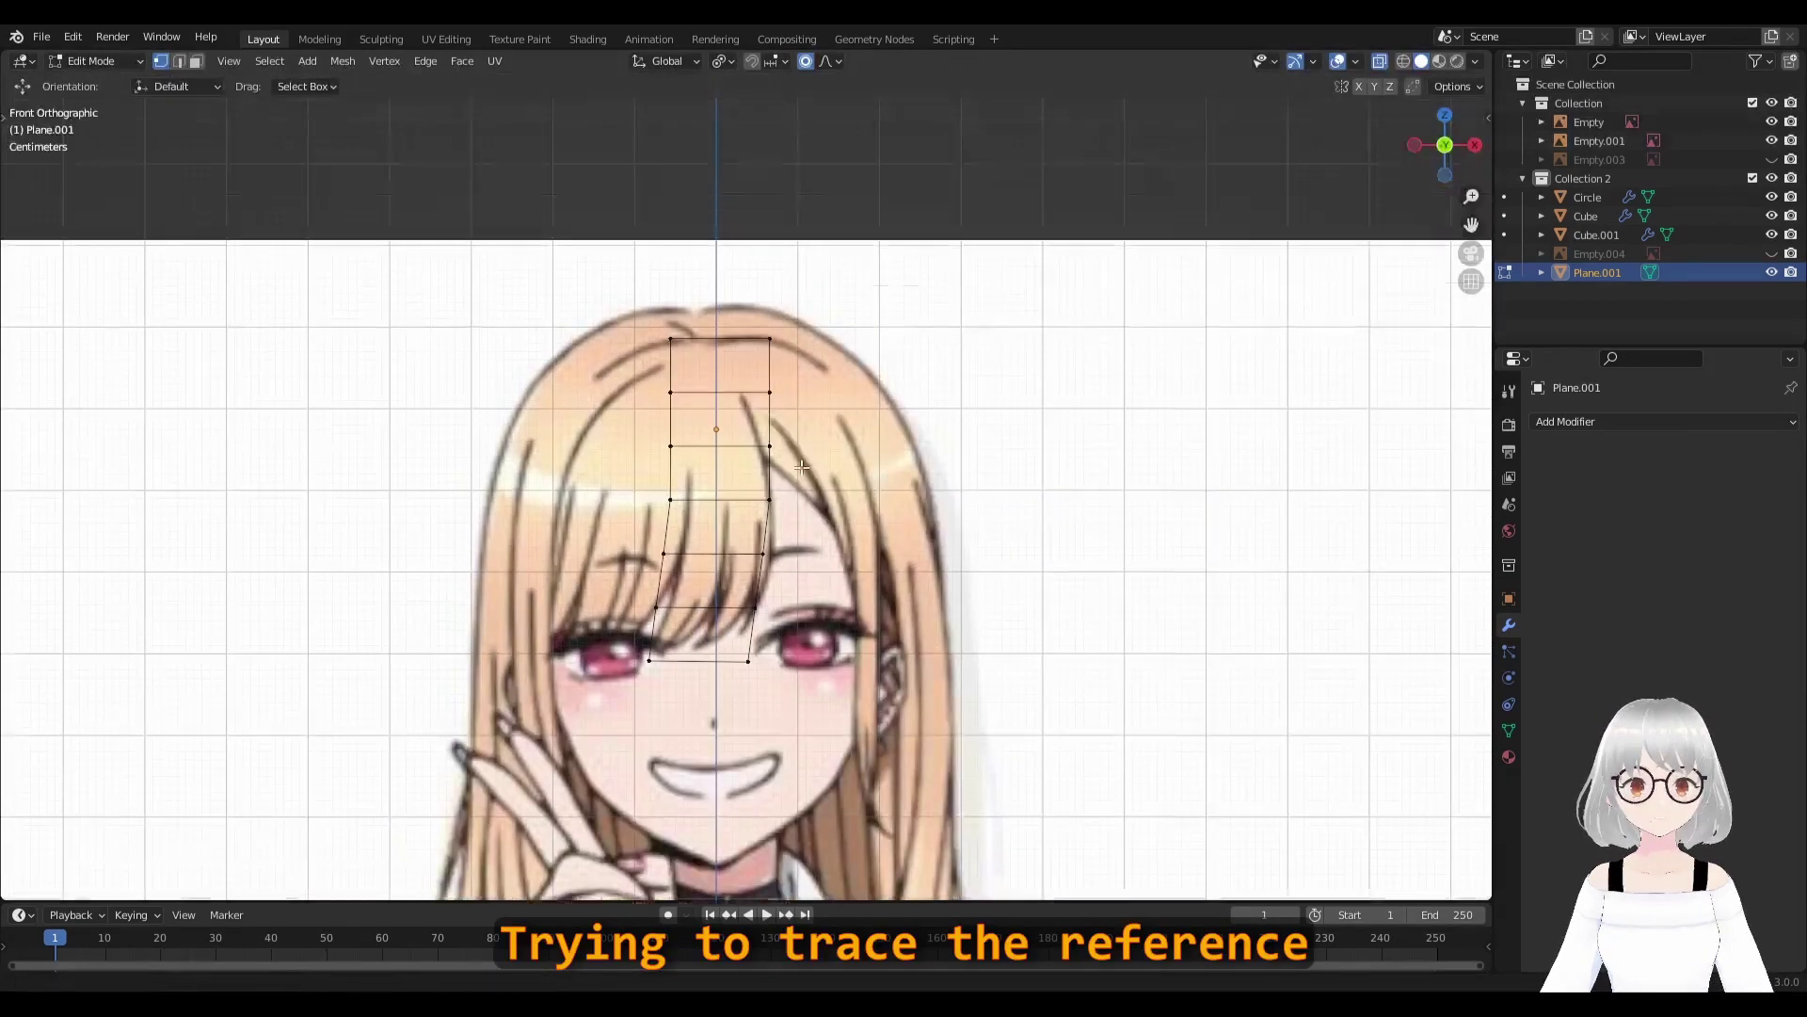
pyautogui.keyDown('alt'); pyautogui.click(753, 366); pyautogui.keyUp('alt')
pyautogui.moveTo(786, 372); pyautogui.dragTo(769, 376)
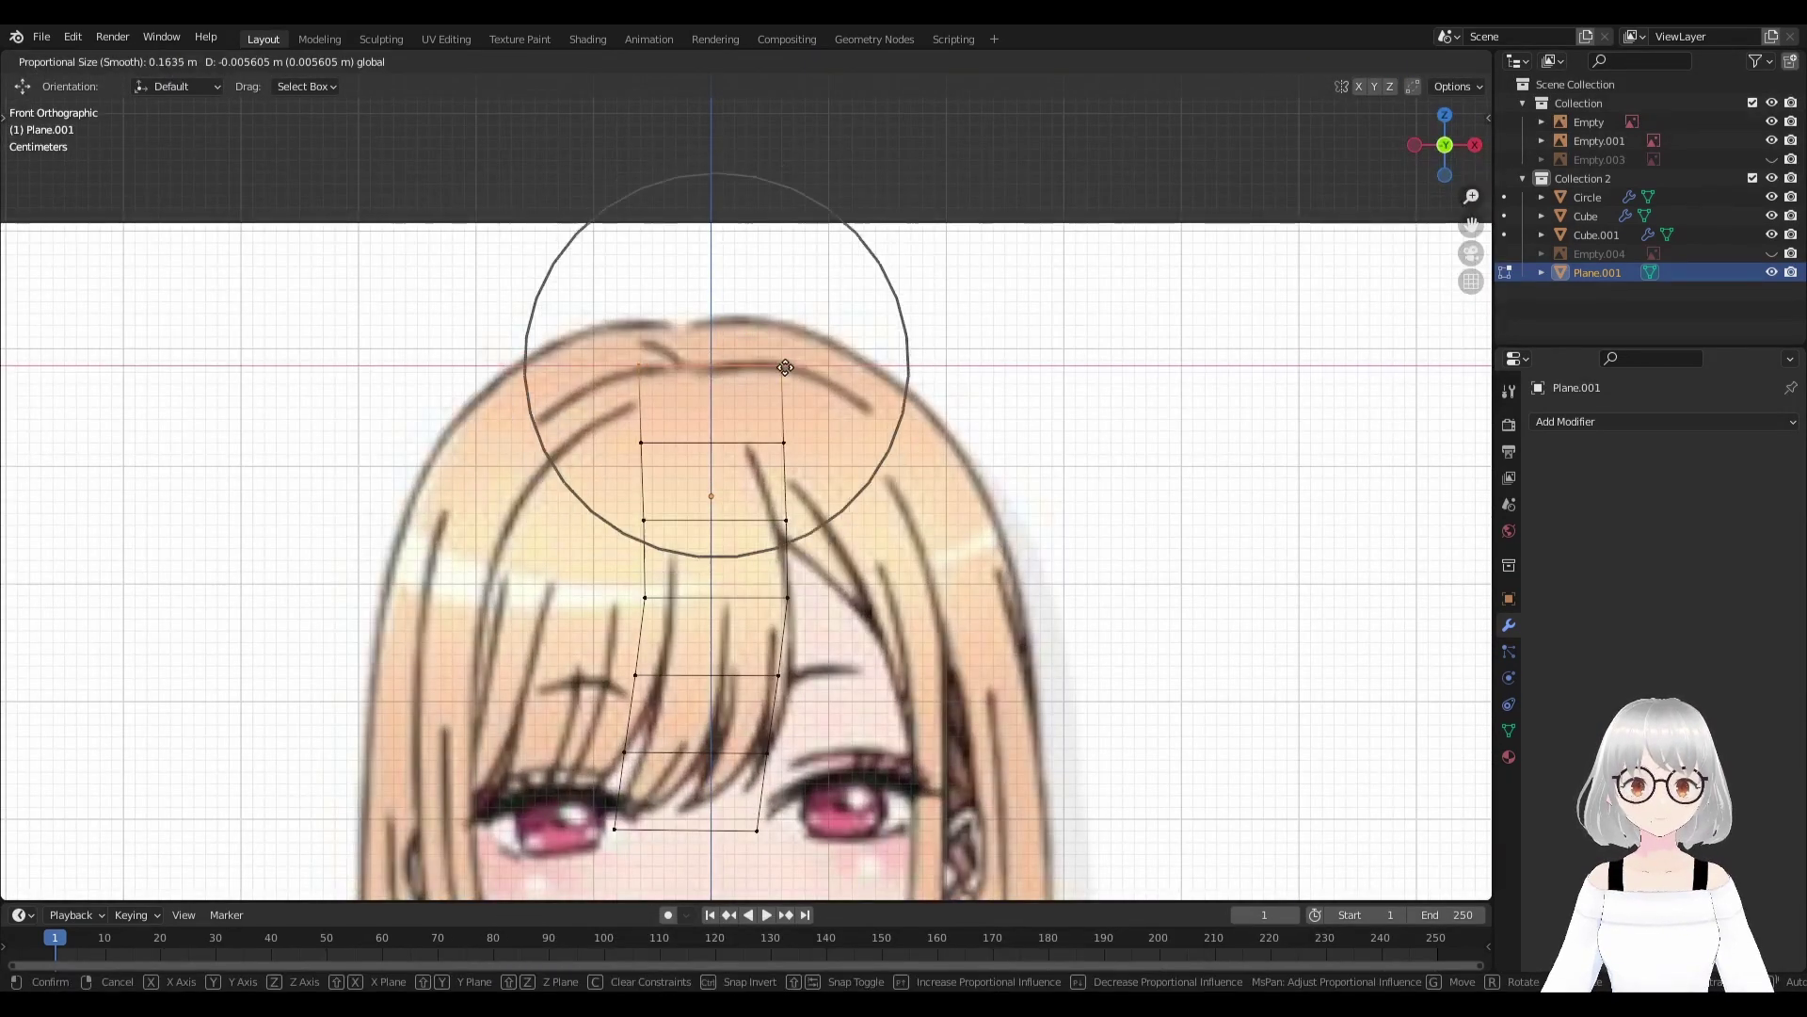
pyautogui.keyDown('alt'); pyautogui.keyDown('shift'); pyautogui.click(747, 504); pyautogui.keyUp('shift'); pyautogui.keyUp('alt')
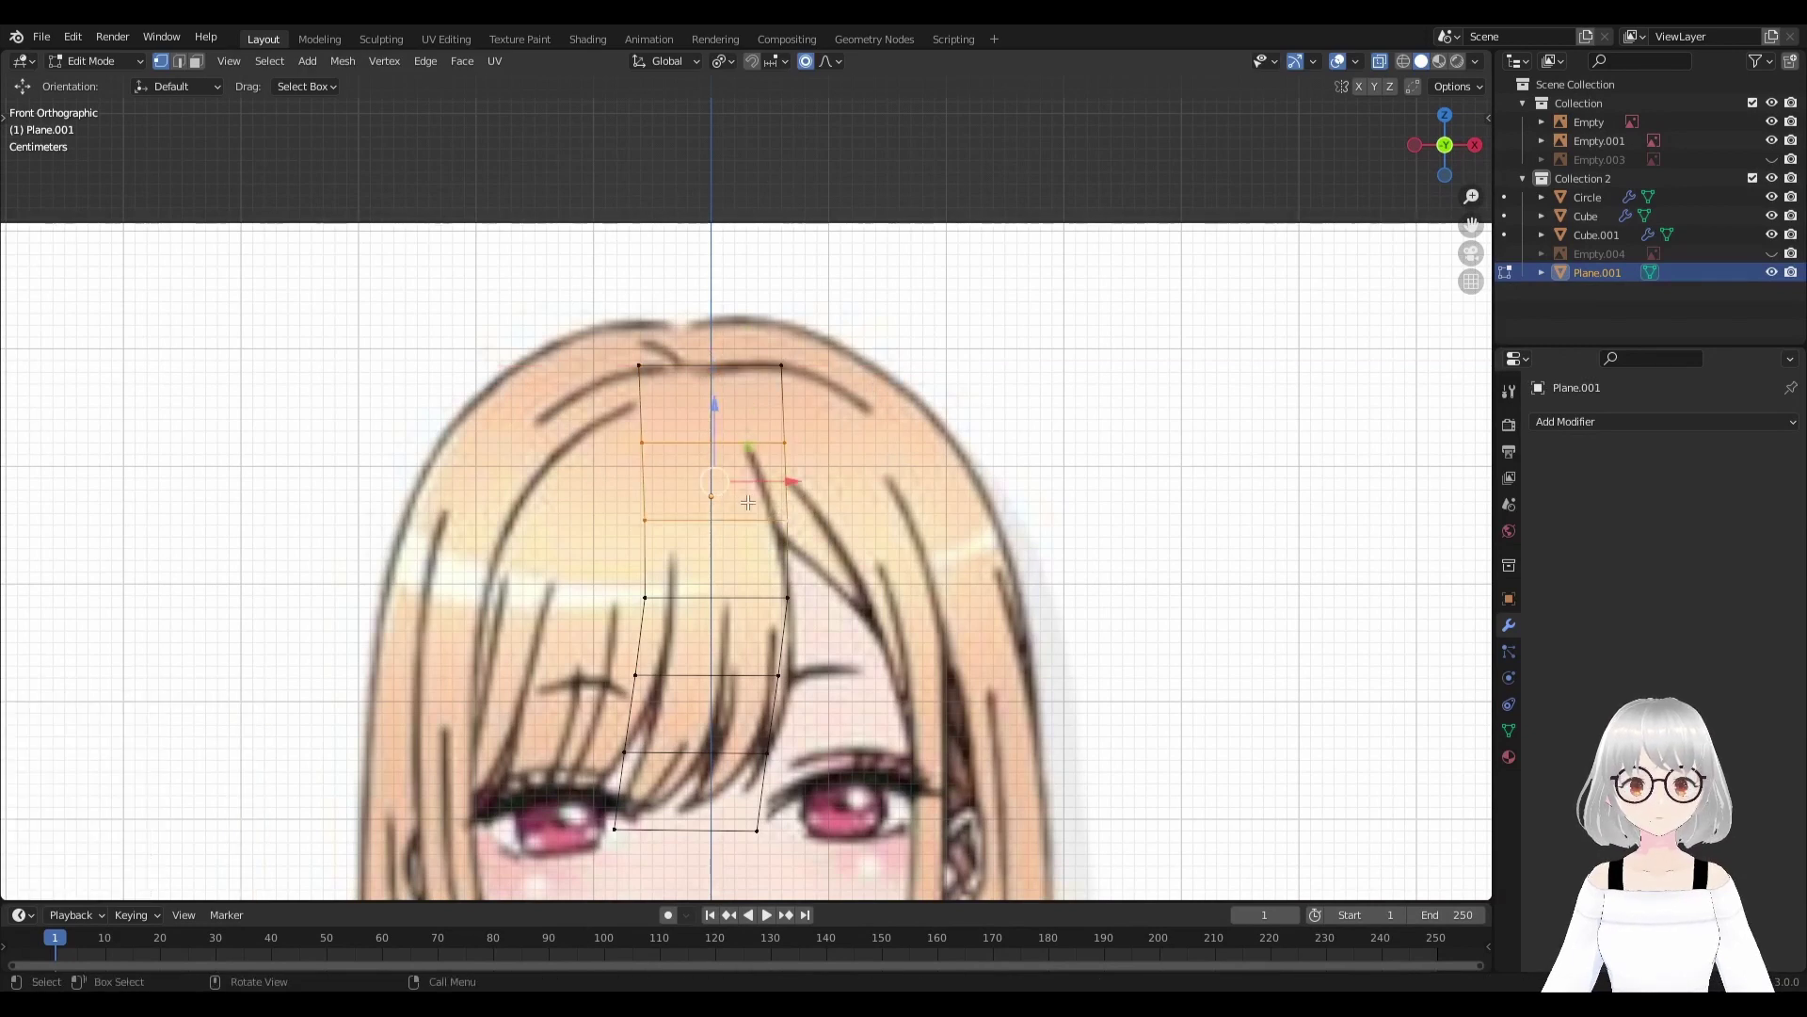
pyautogui.moveTo(800, 481); pyautogui.dragTo(802, 481)
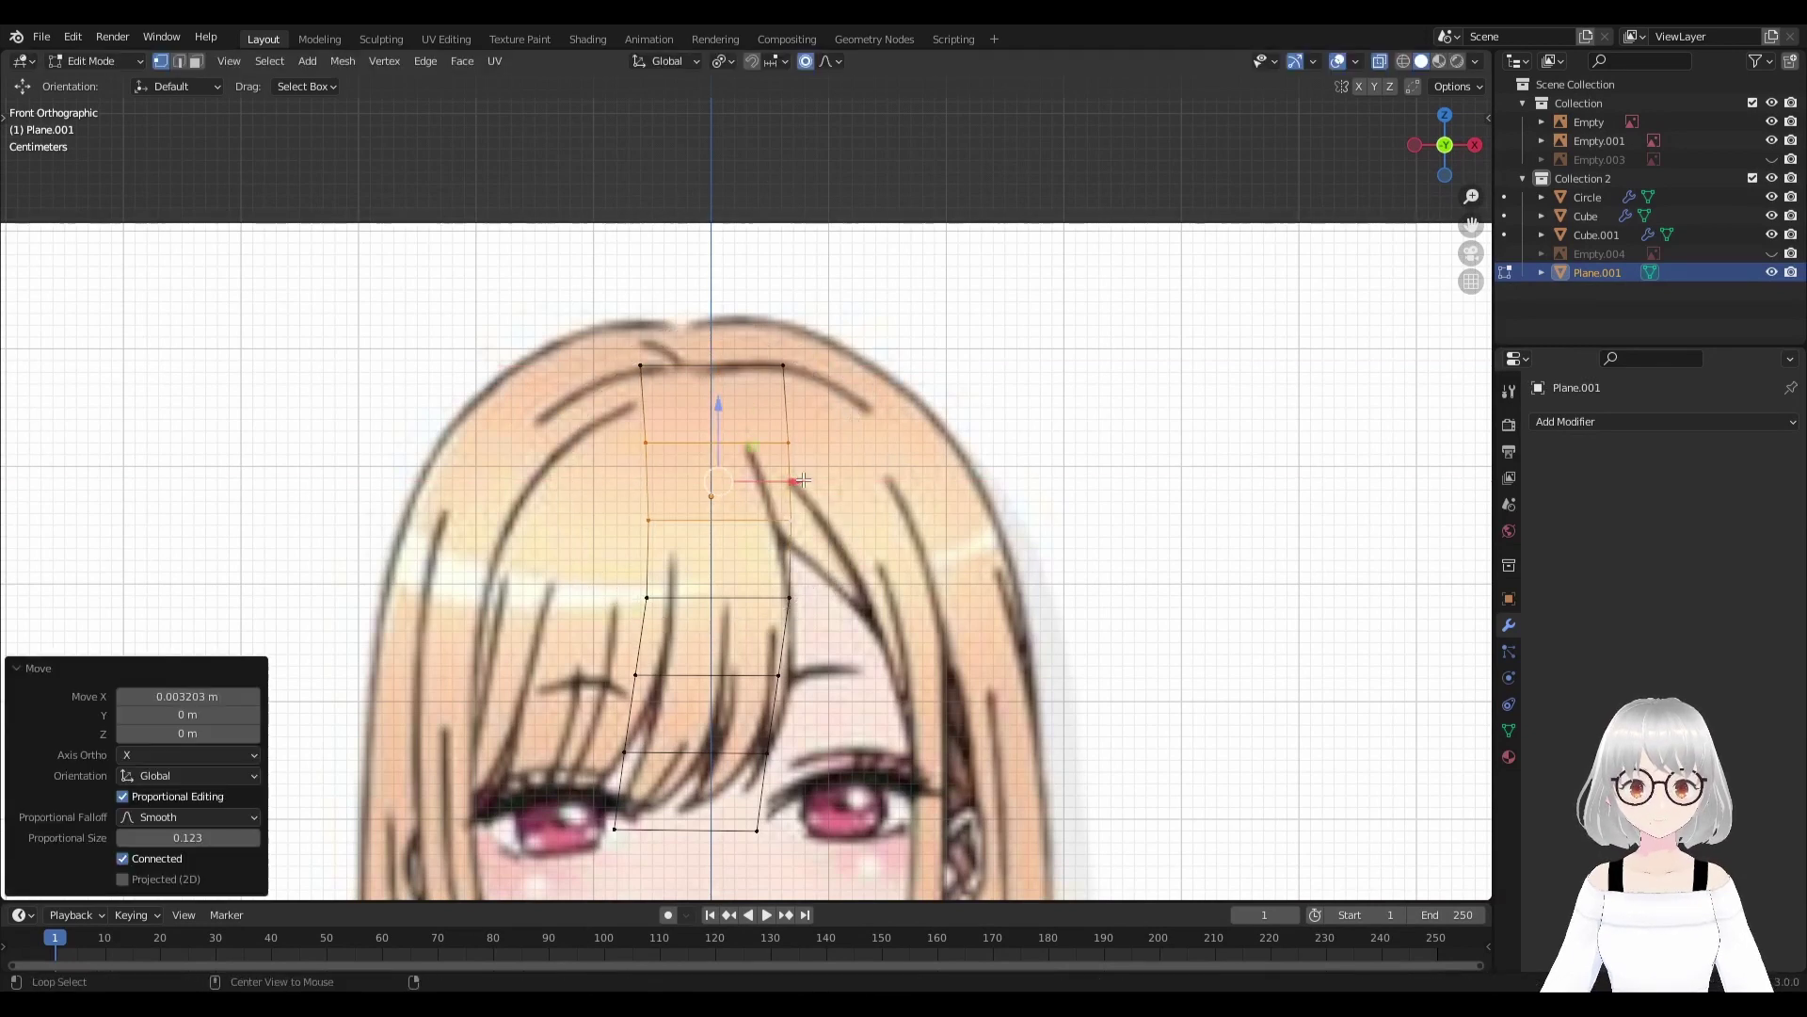
pyautogui.click(803, 480)
pyautogui.scroll(-1, 769, 545)
pyautogui.keyDown('alt'); pyautogui.keyDown('shift'); pyautogui.click(717, 595); pyautogui.keyUp('shift'); pyautogui.keyUp('alt')
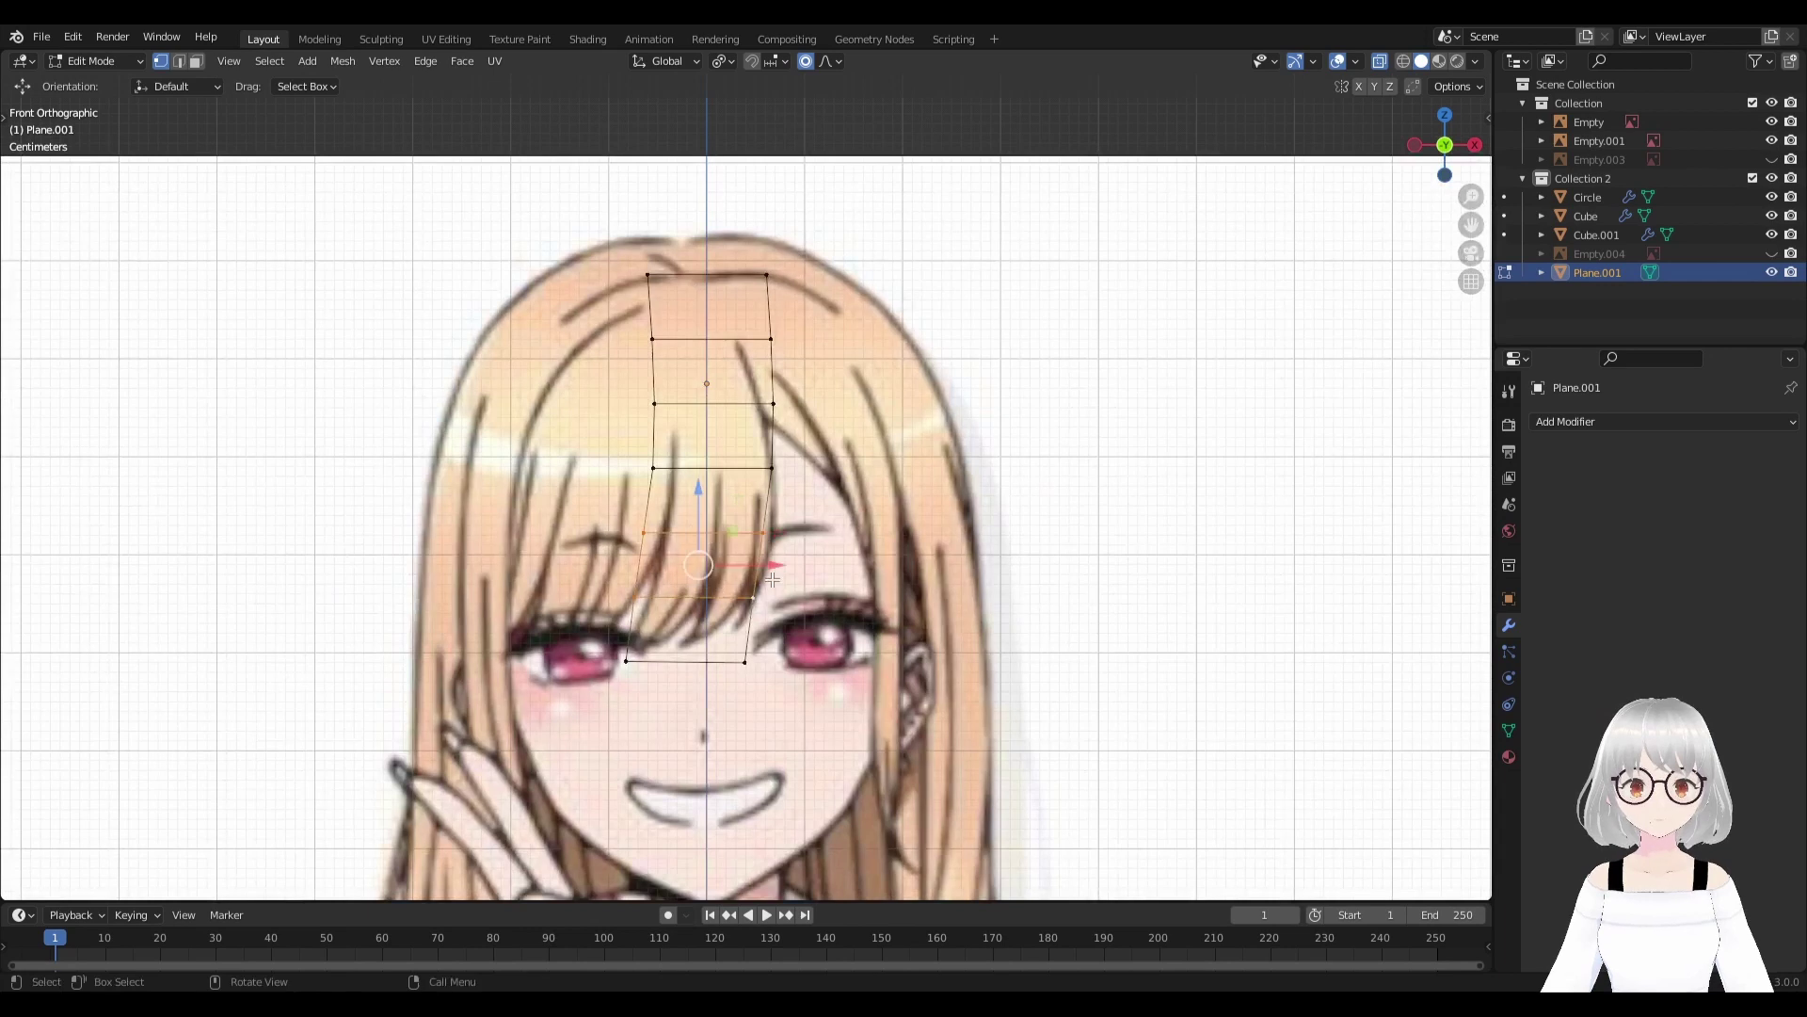
pyautogui.moveTo(783, 564); pyautogui.dragTo(790, 561)
pyautogui.click(795, 527)
pyautogui.scroll(-2, 796, 516)
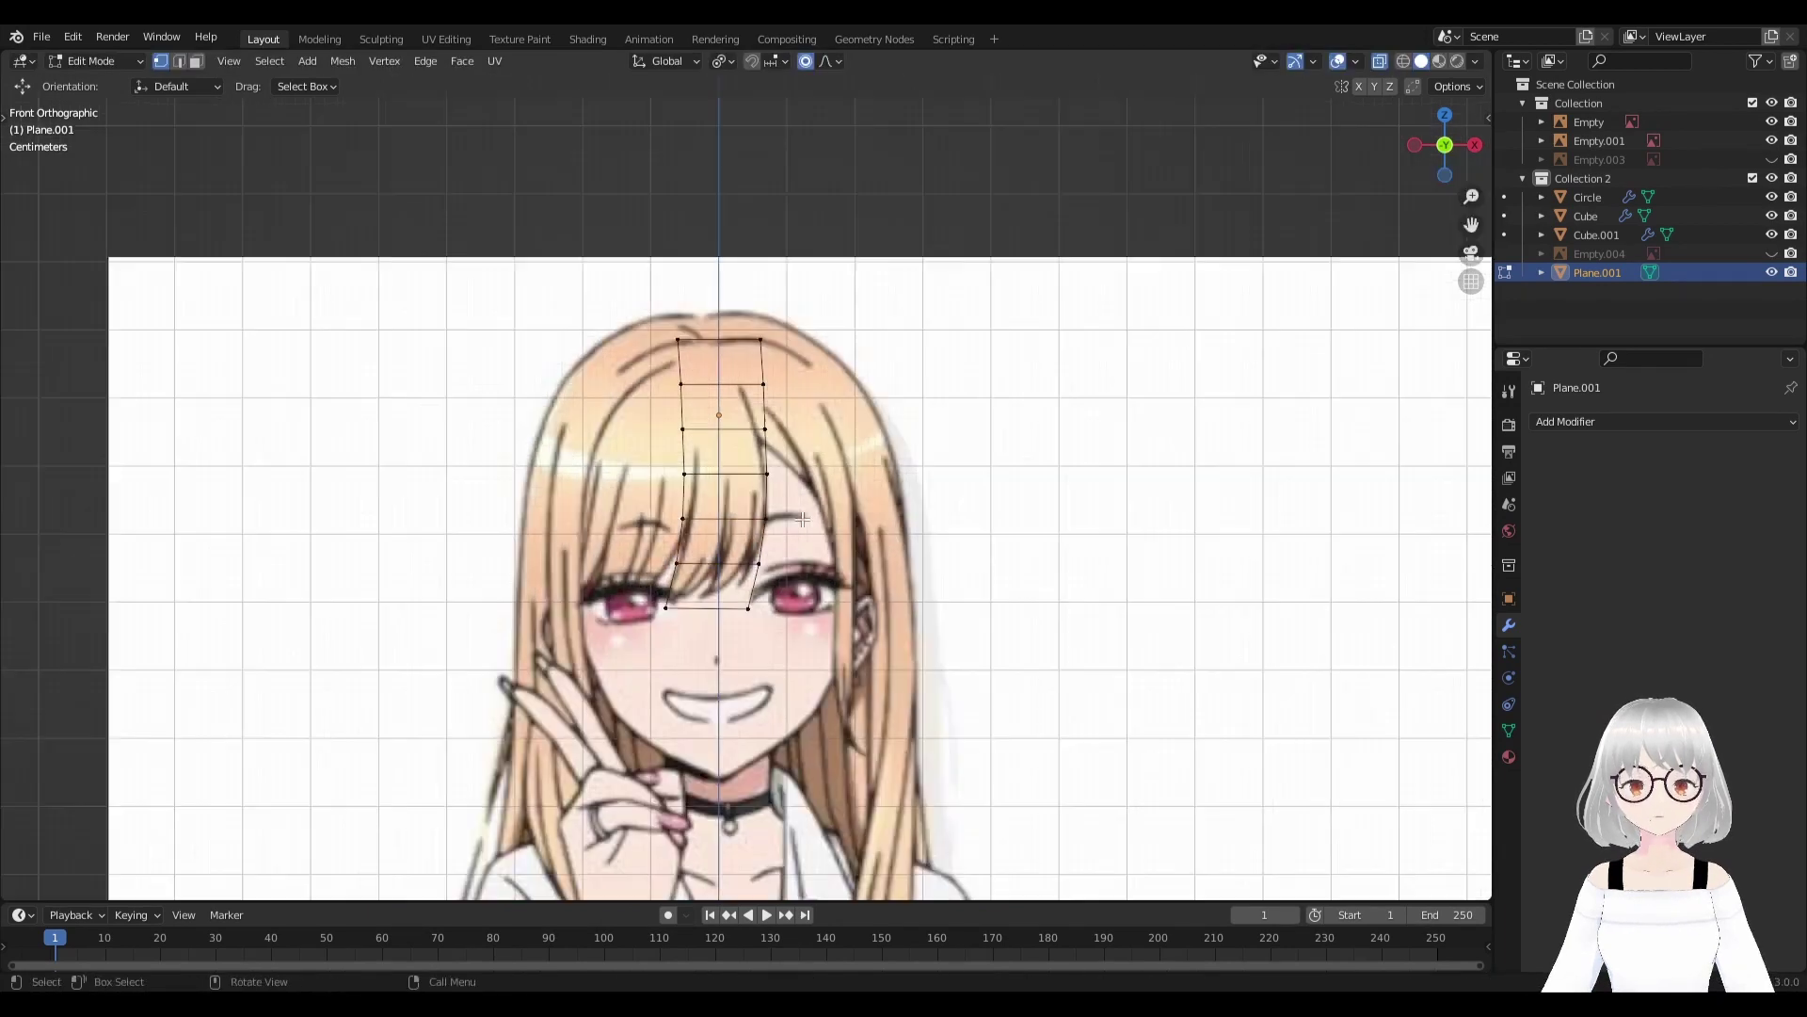
pyautogui.scroll(1, 797, 516)
pyautogui.scroll(-1, 796, 515)
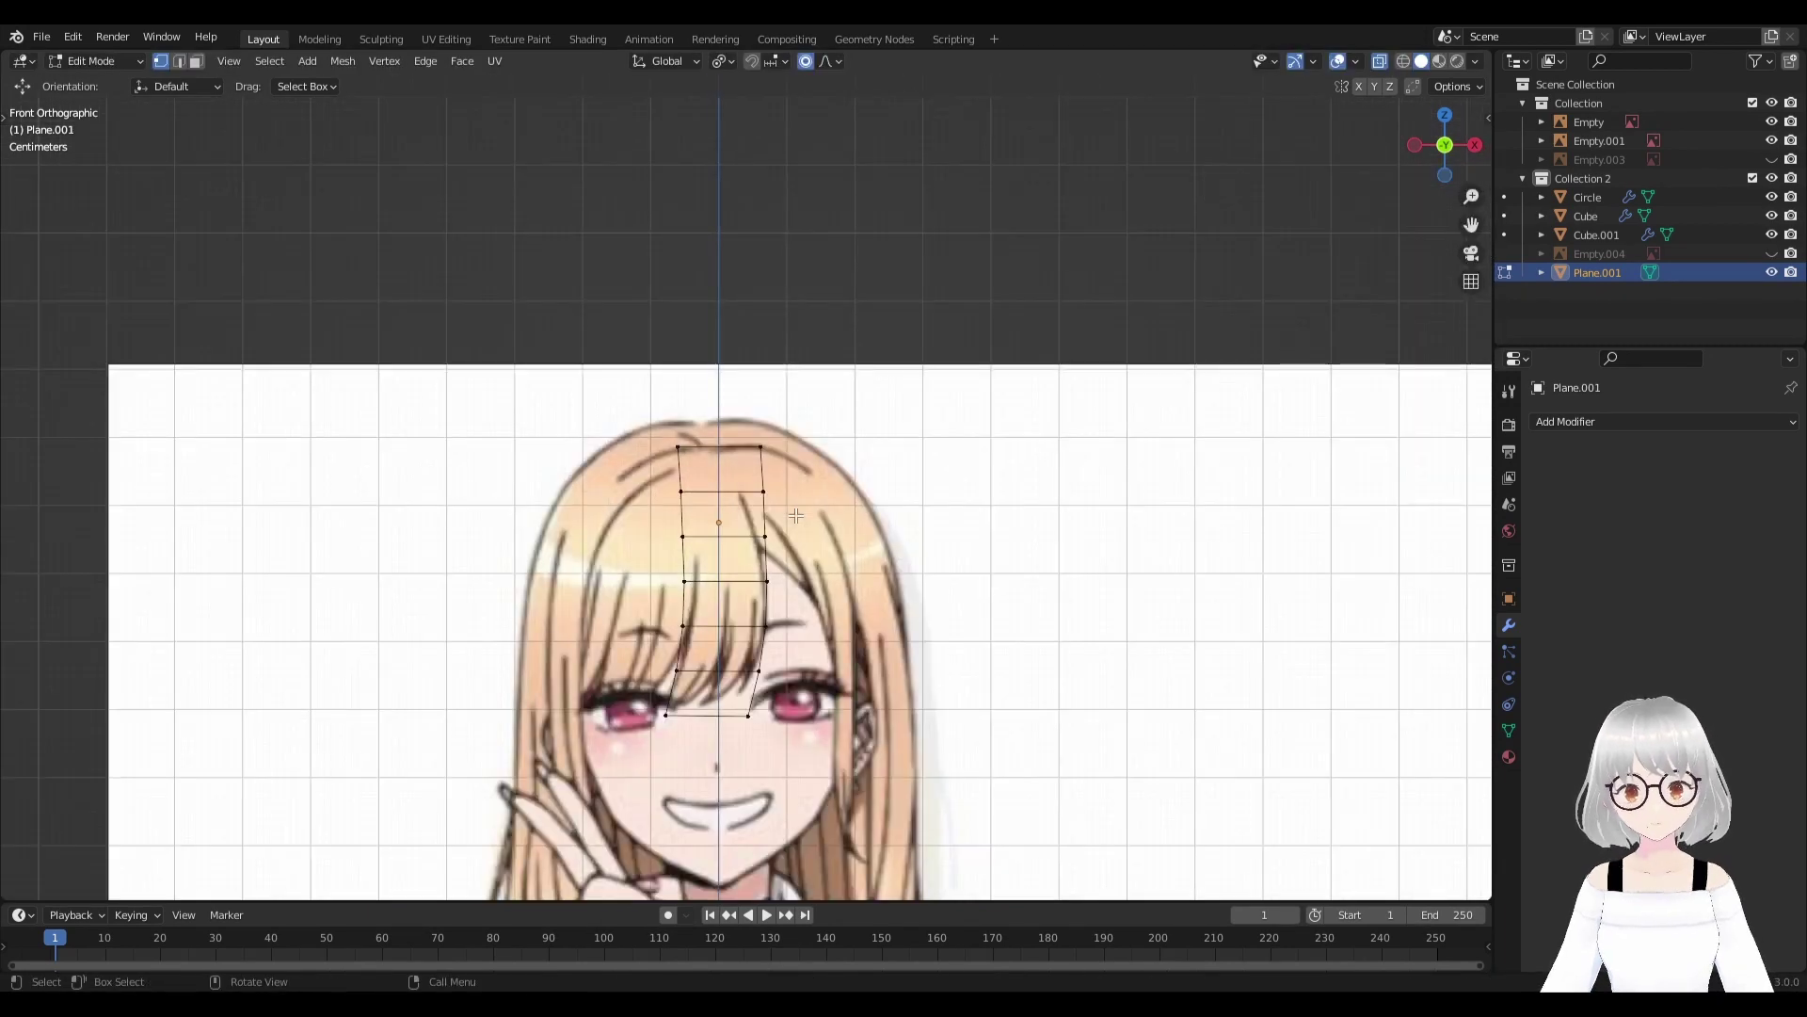
# Narrow the strip's top edge and slide it left along X.
pyautogui.keyDown('alt'); pyautogui.click(720, 446); pyautogui.keyUp('alt')
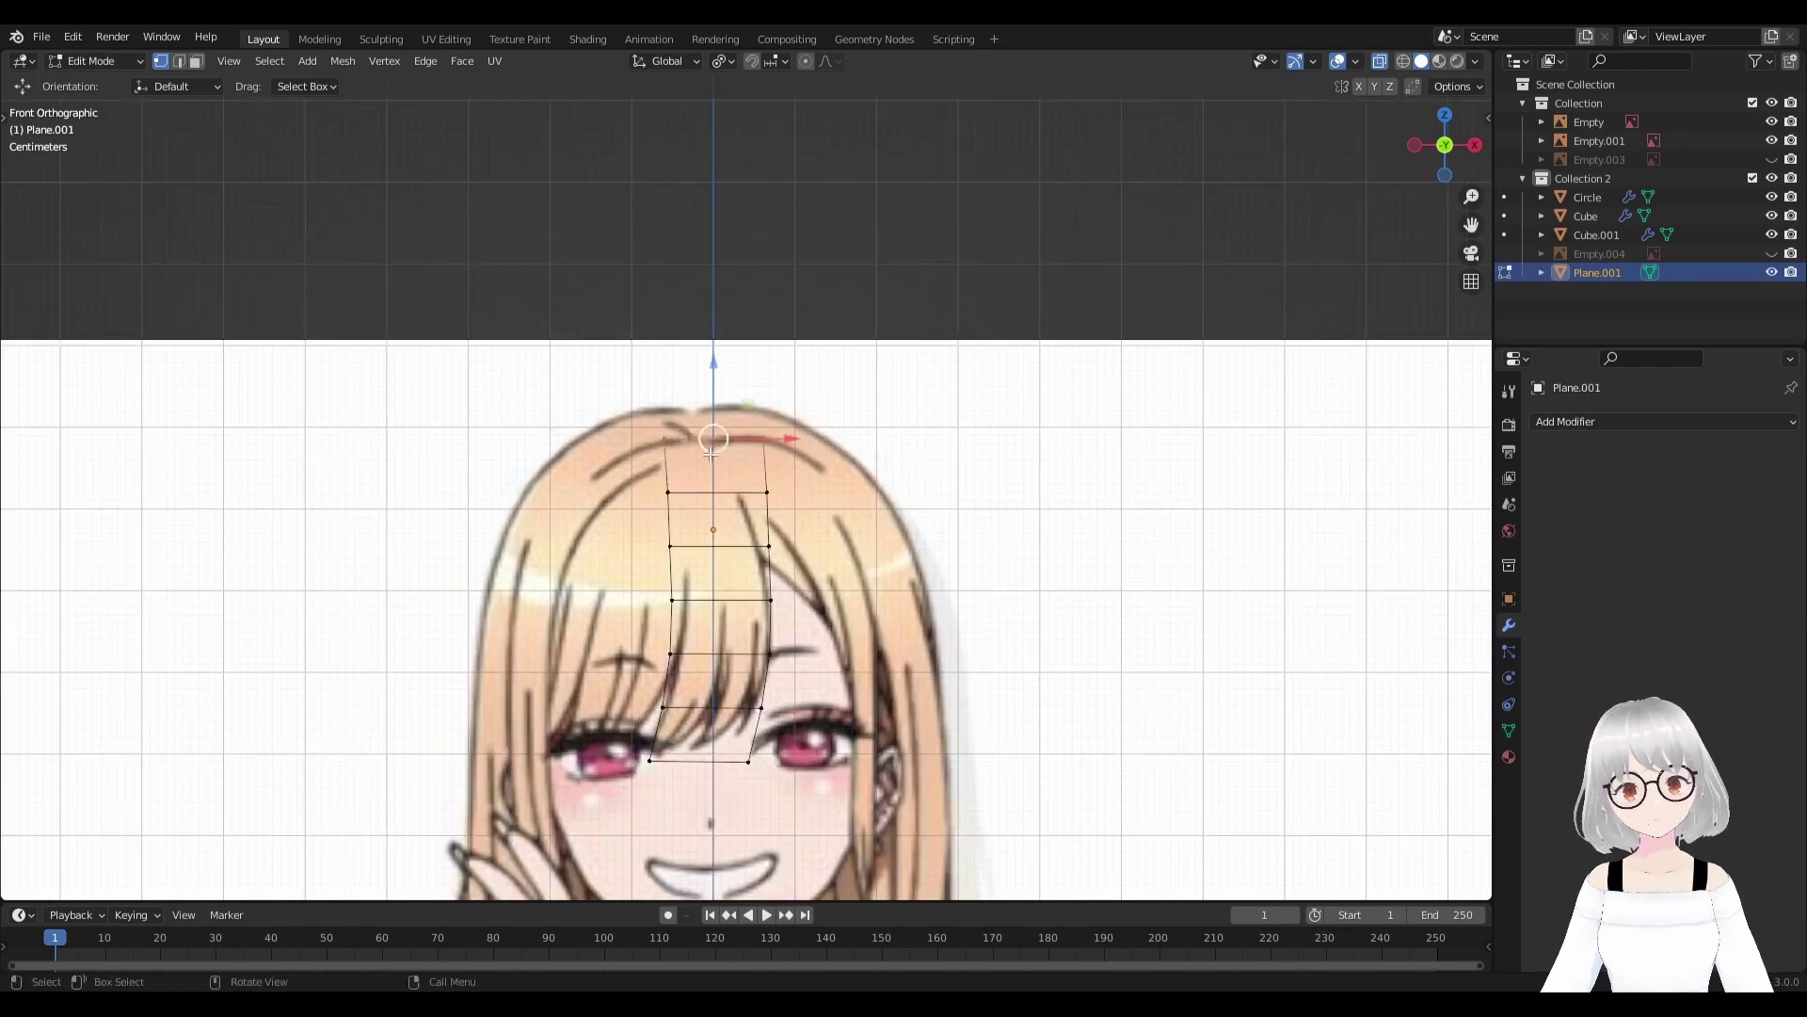
pyautogui.scroll(3, 720, 447)
pyautogui.press('s')
pyautogui.click(809, 422)
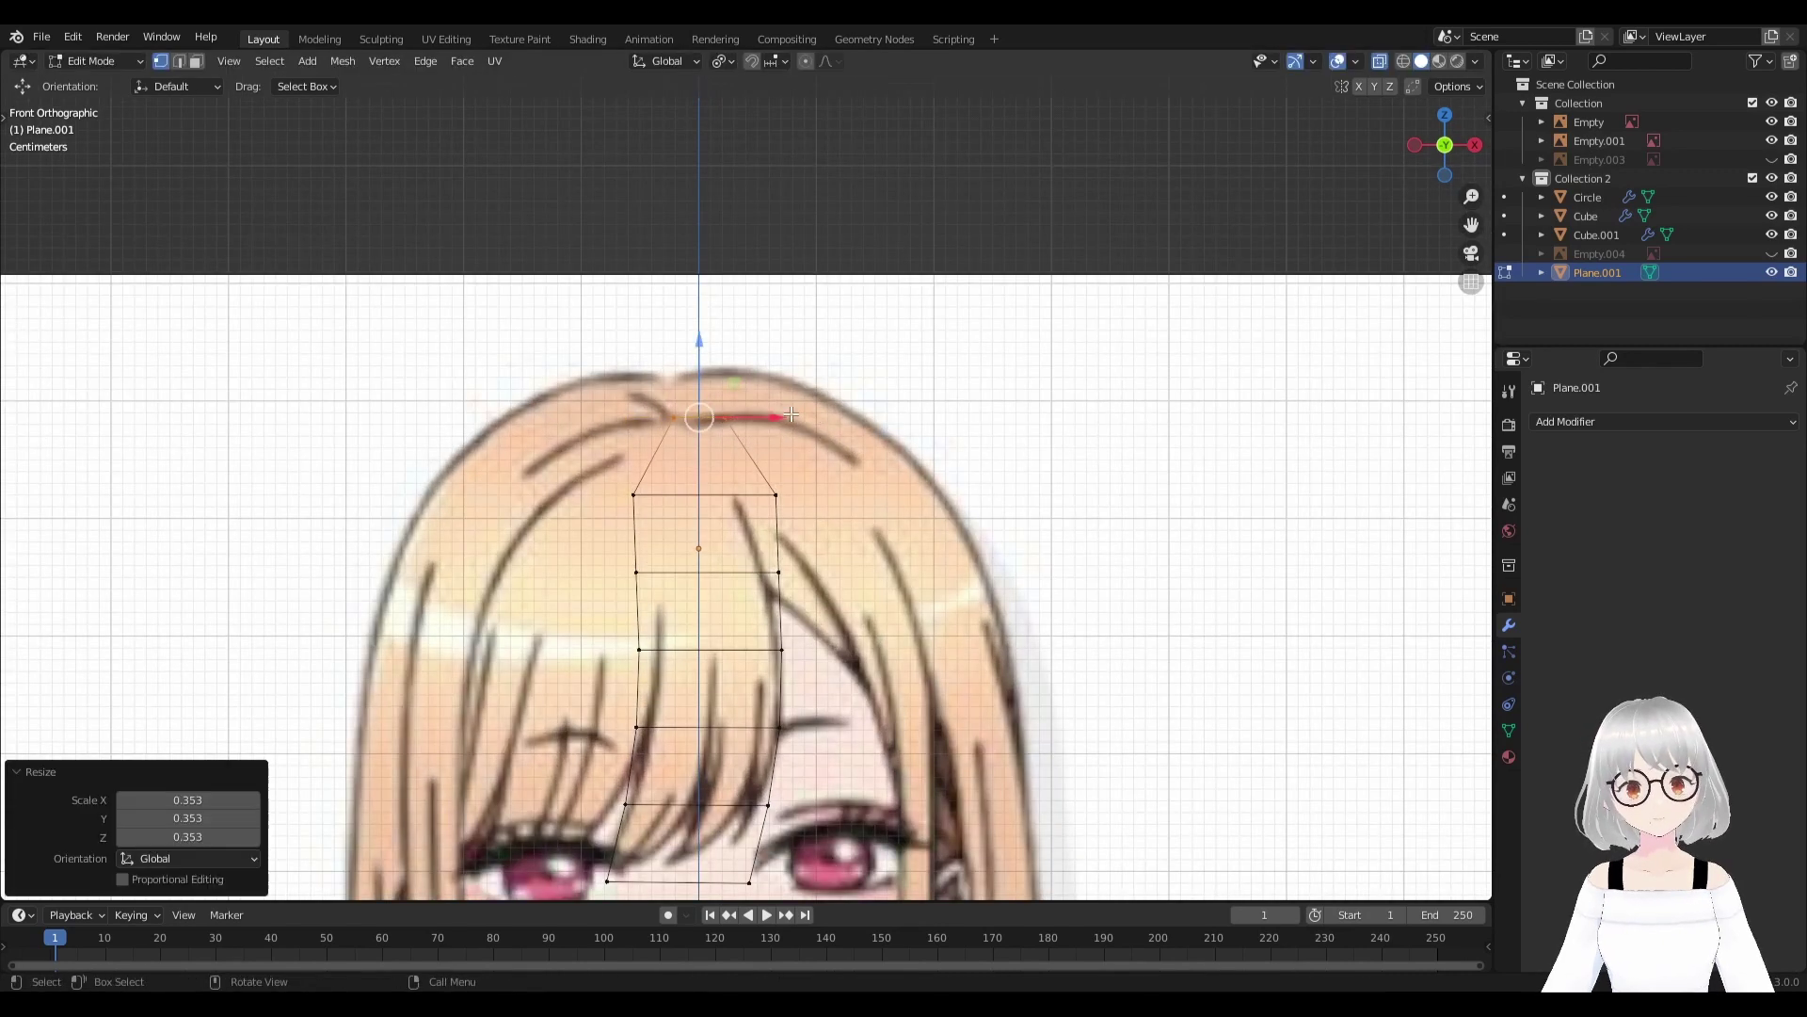
pyautogui.press('g')
pyautogui.press('x')
pyautogui.click(739, 419)
pyautogui.press('a')
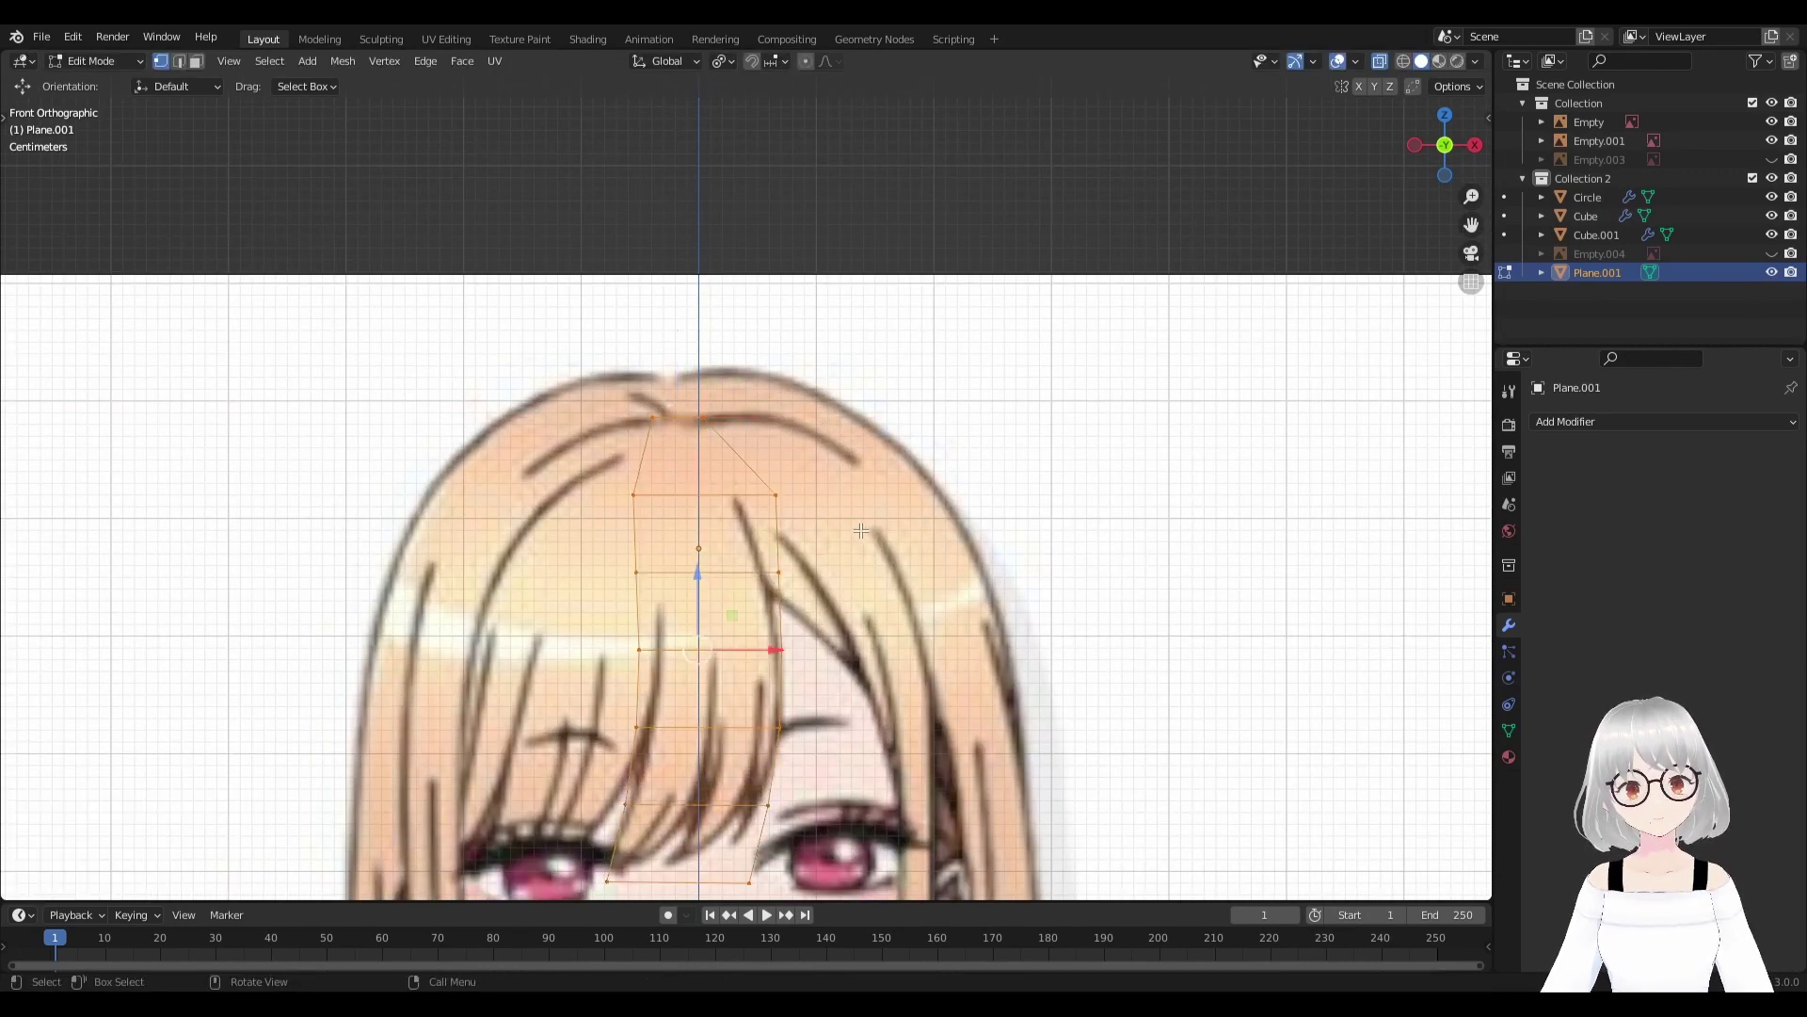
# Scale the top, second and third vertex rows narrower to taper the strip.
pyautogui.click(556, 355)
pyautogui.moveTo(603, 367); pyautogui.dragTo(743, 442)
pyautogui.press('s')
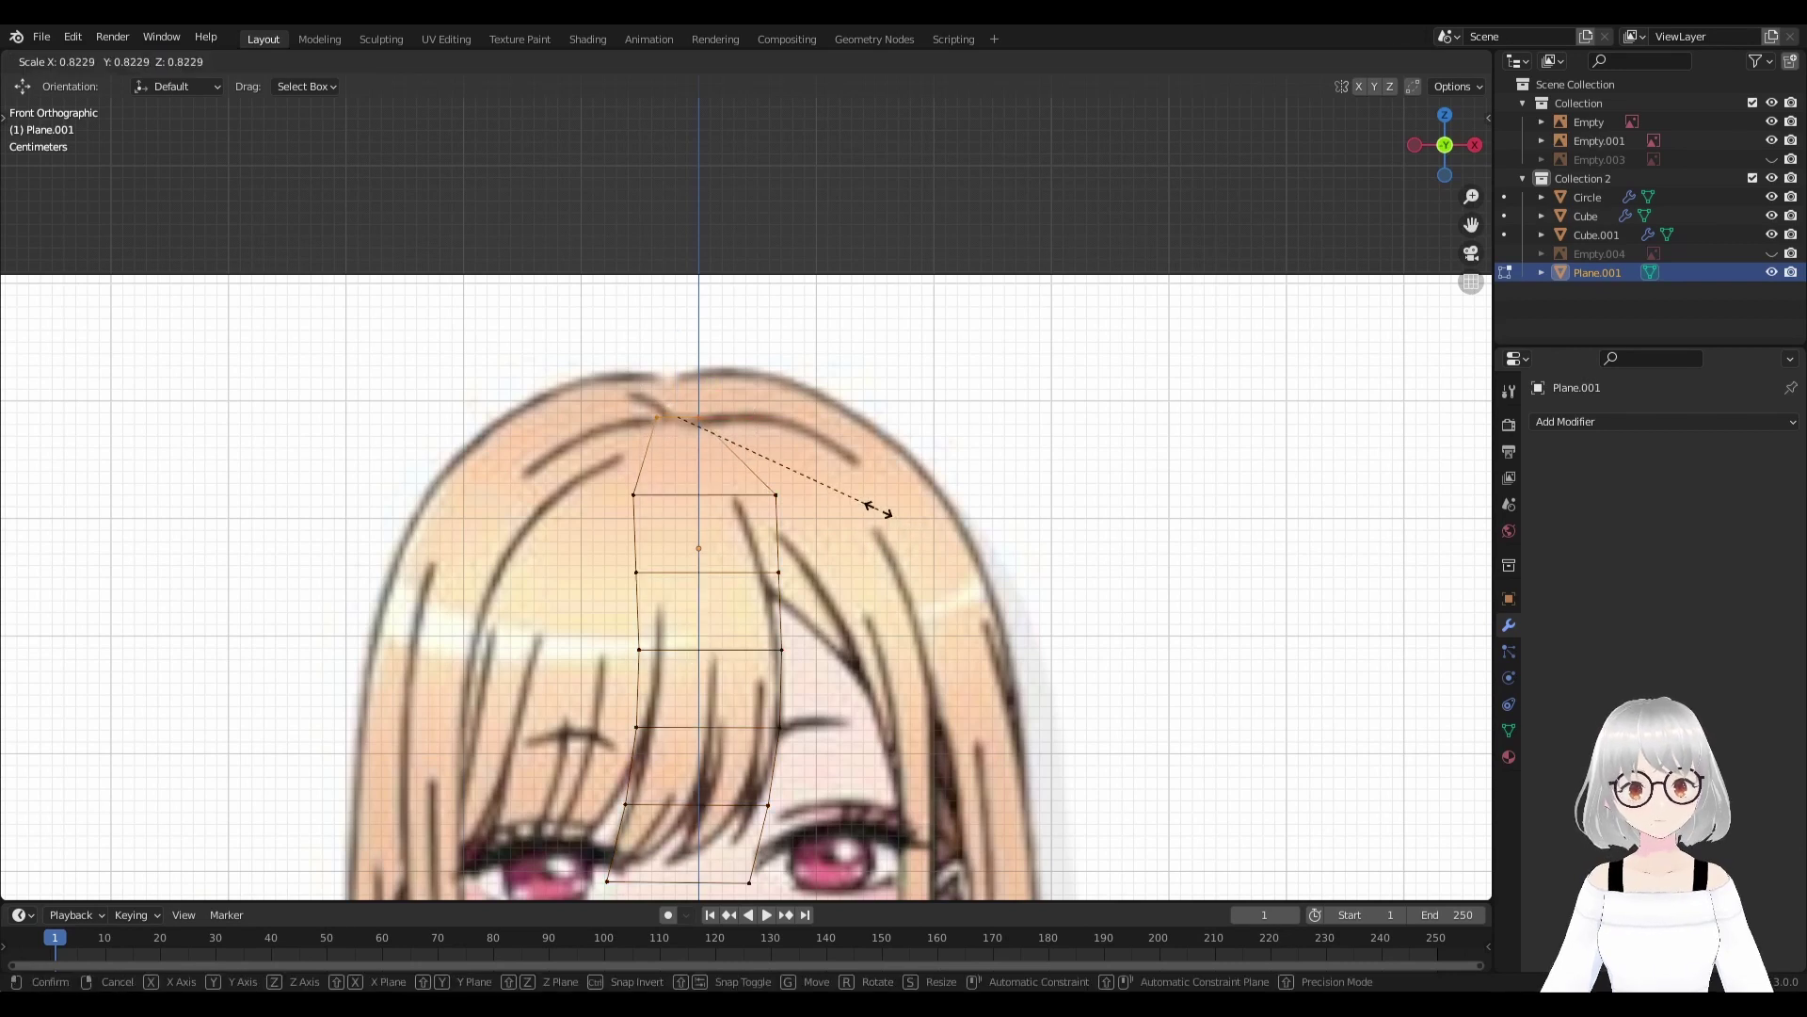
pyautogui.click(785, 511)
pyautogui.keyDown('shift'); pyautogui.moveTo(785, 511); pyautogui.dragTo(787, 497, button='middle'); pyautogui.keyUp('shift')
pyautogui.click(649, 469)
pyautogui.keyDown('shift'); pyautogui.click(769, 470); pyautogui.keyUp('shift')
pyautogui.press('s')
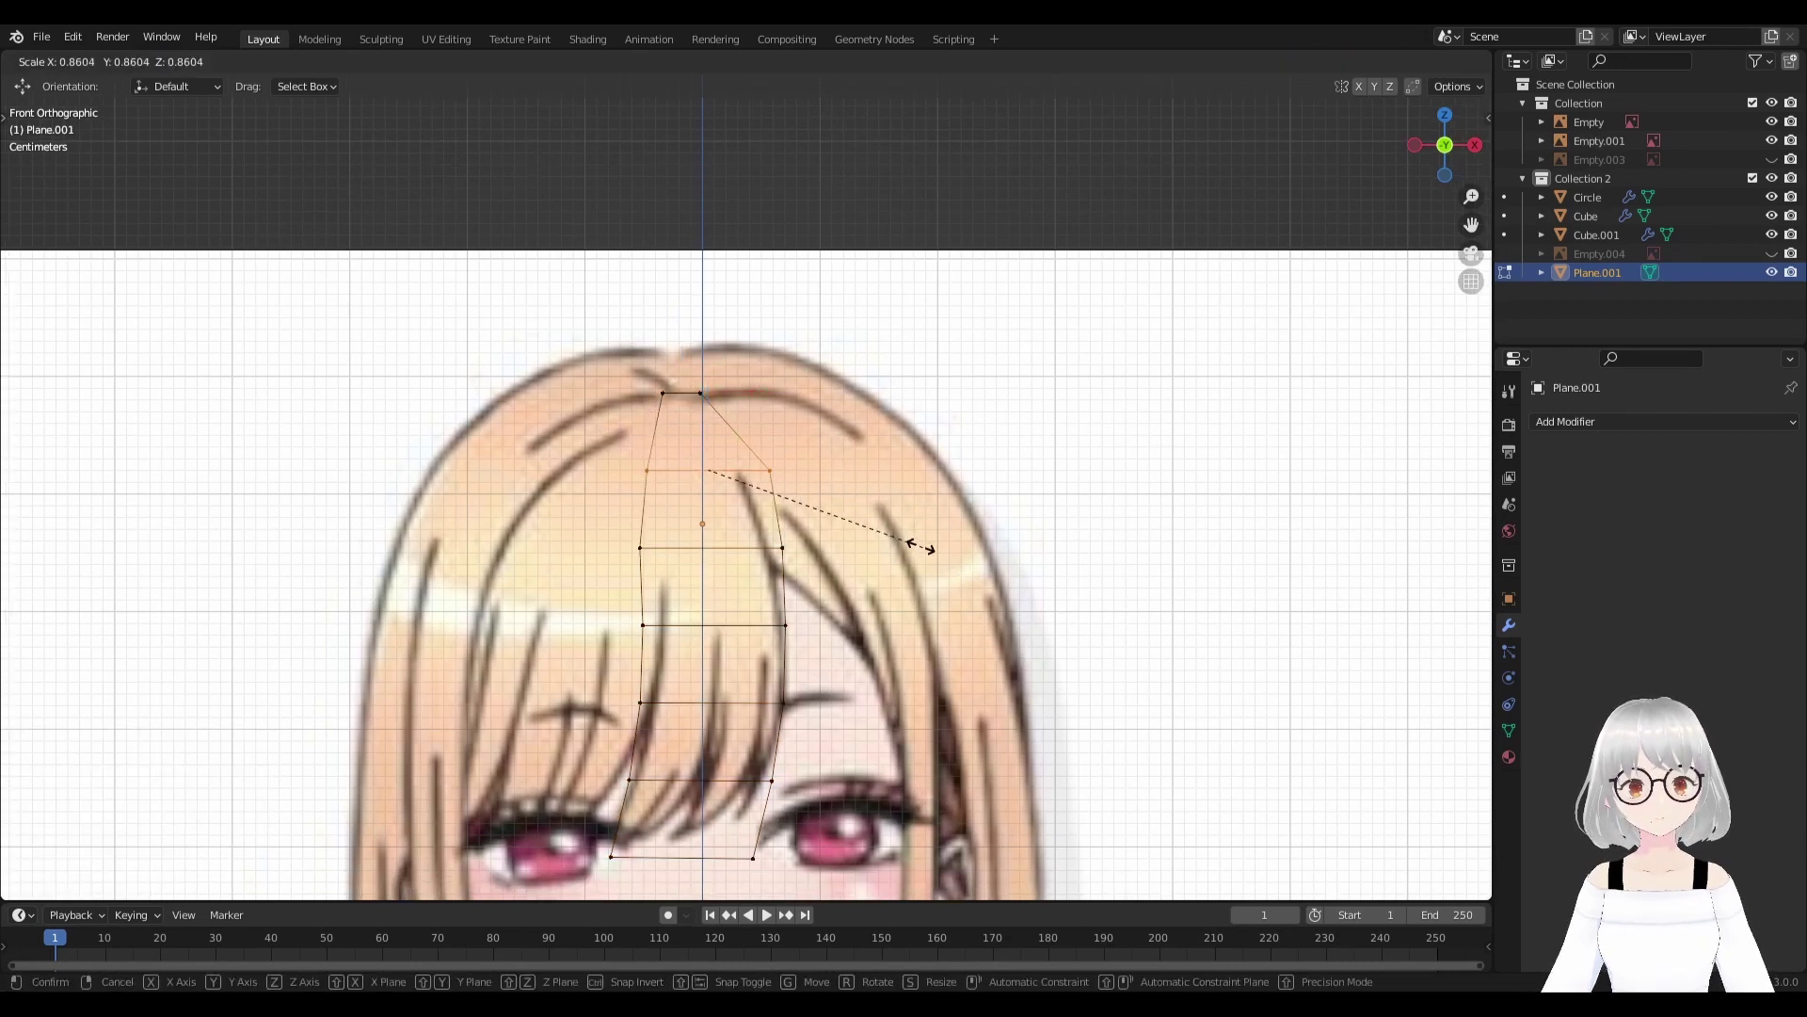
pyautogui.click(917, 544)
pyautogui.press('s')
pyautogui.click(759, 471)
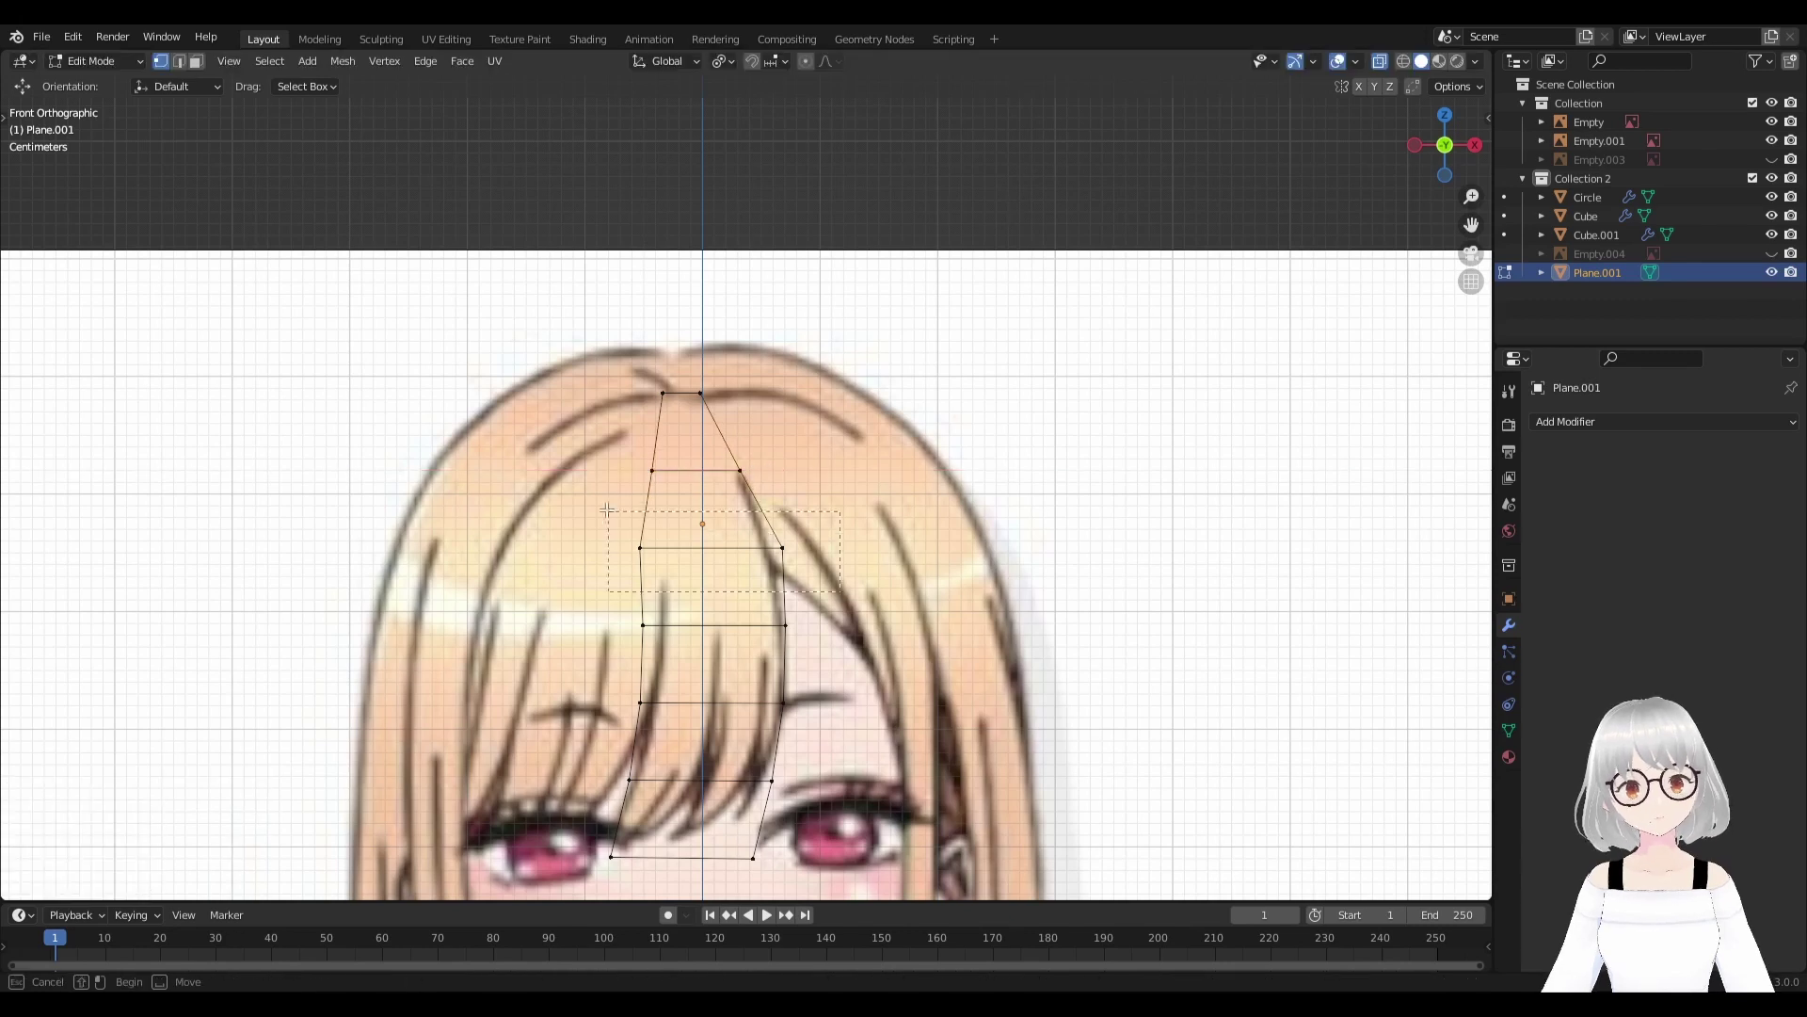
pyautogui.moveTo(787, 497); pyautogui.dragTo(648, 450)
# Resize the bottom edge to fit the tip and shift left-side vertices rightward.
pyautogui.keyDown('shift'); pyautogui.moveTo(649, 451); pyautogui.dragTo(655, 315, button='middle'); pyautogui.keyUp('shift')
pyautogui.click(615, 719)
pyautogui.keyDown('shift'); pyautogui.click(762, 719); pyautogui.keyUp('shift')
pyautogui.press('s')
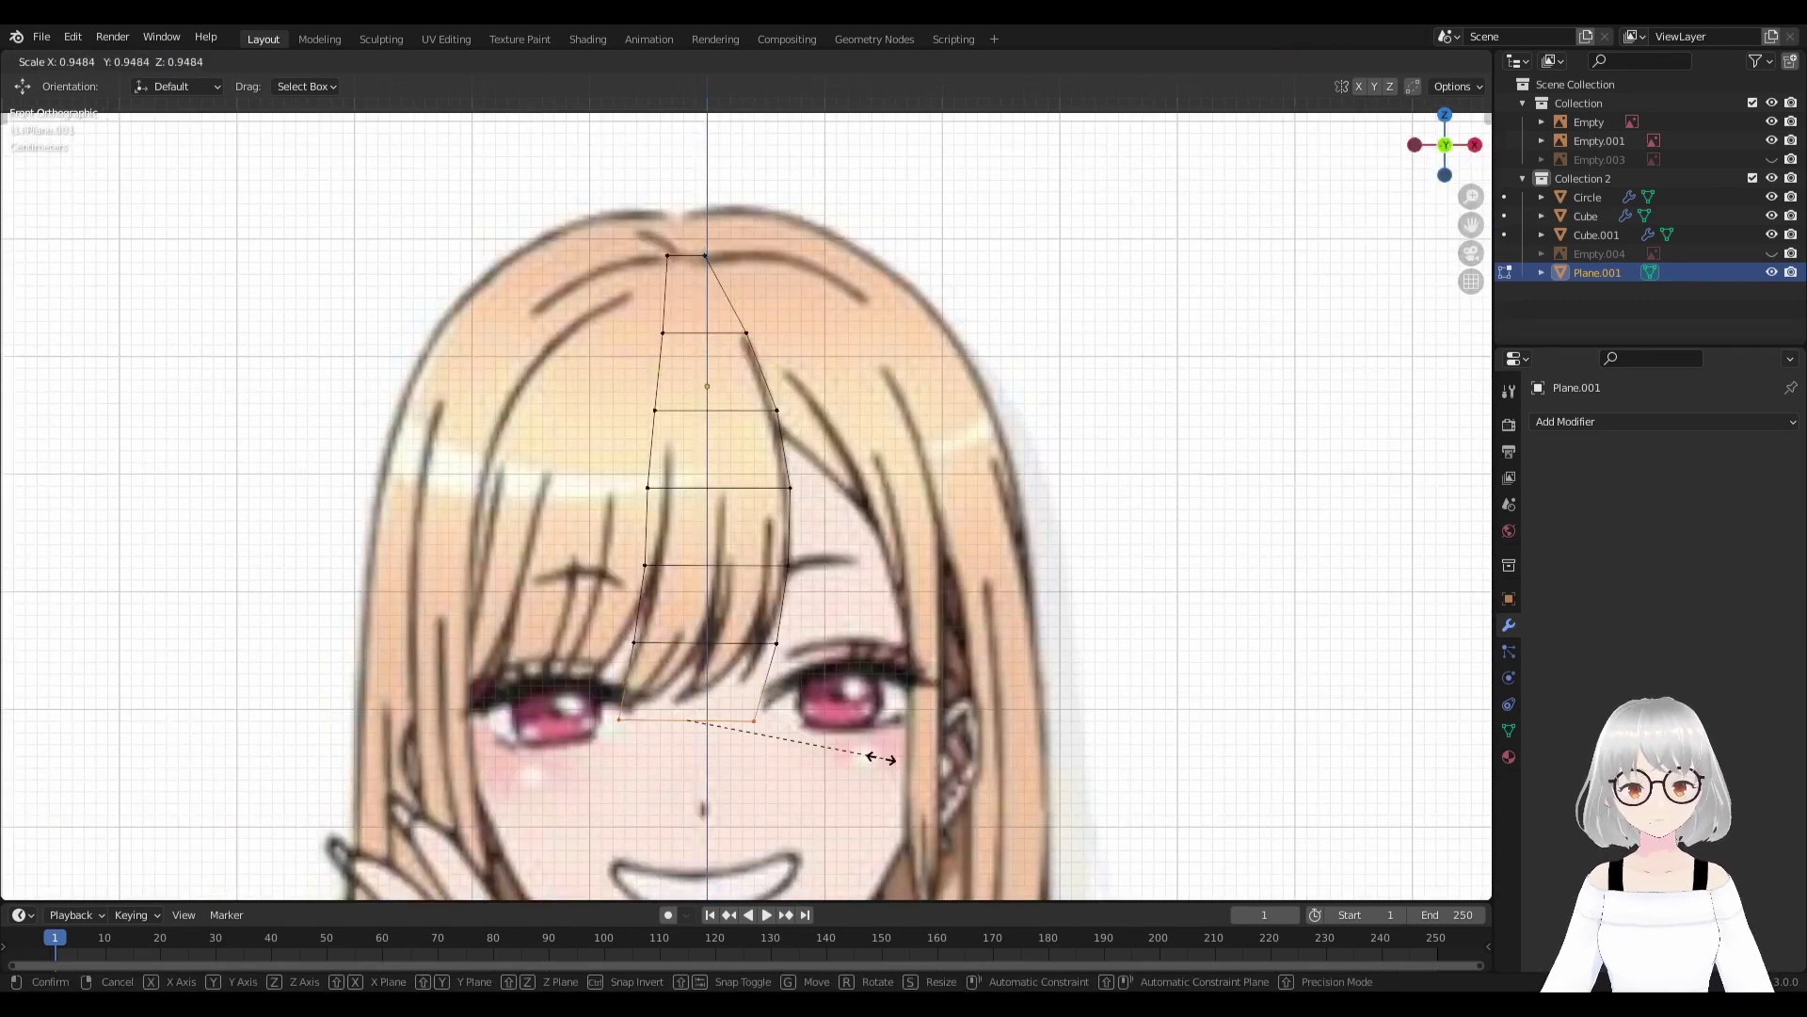
pyautogui.keyDown('shift'); pyautogui.moveTo(755, 735); pyautogui.dragTo(755, 775, button='middle'); pyautogui.keyUp('shift')
pyautogui.click(656, 450)
pyautogui.keyDown('shift'); pyautogui.click(648, 527); pyautogui.keyUp('shift')
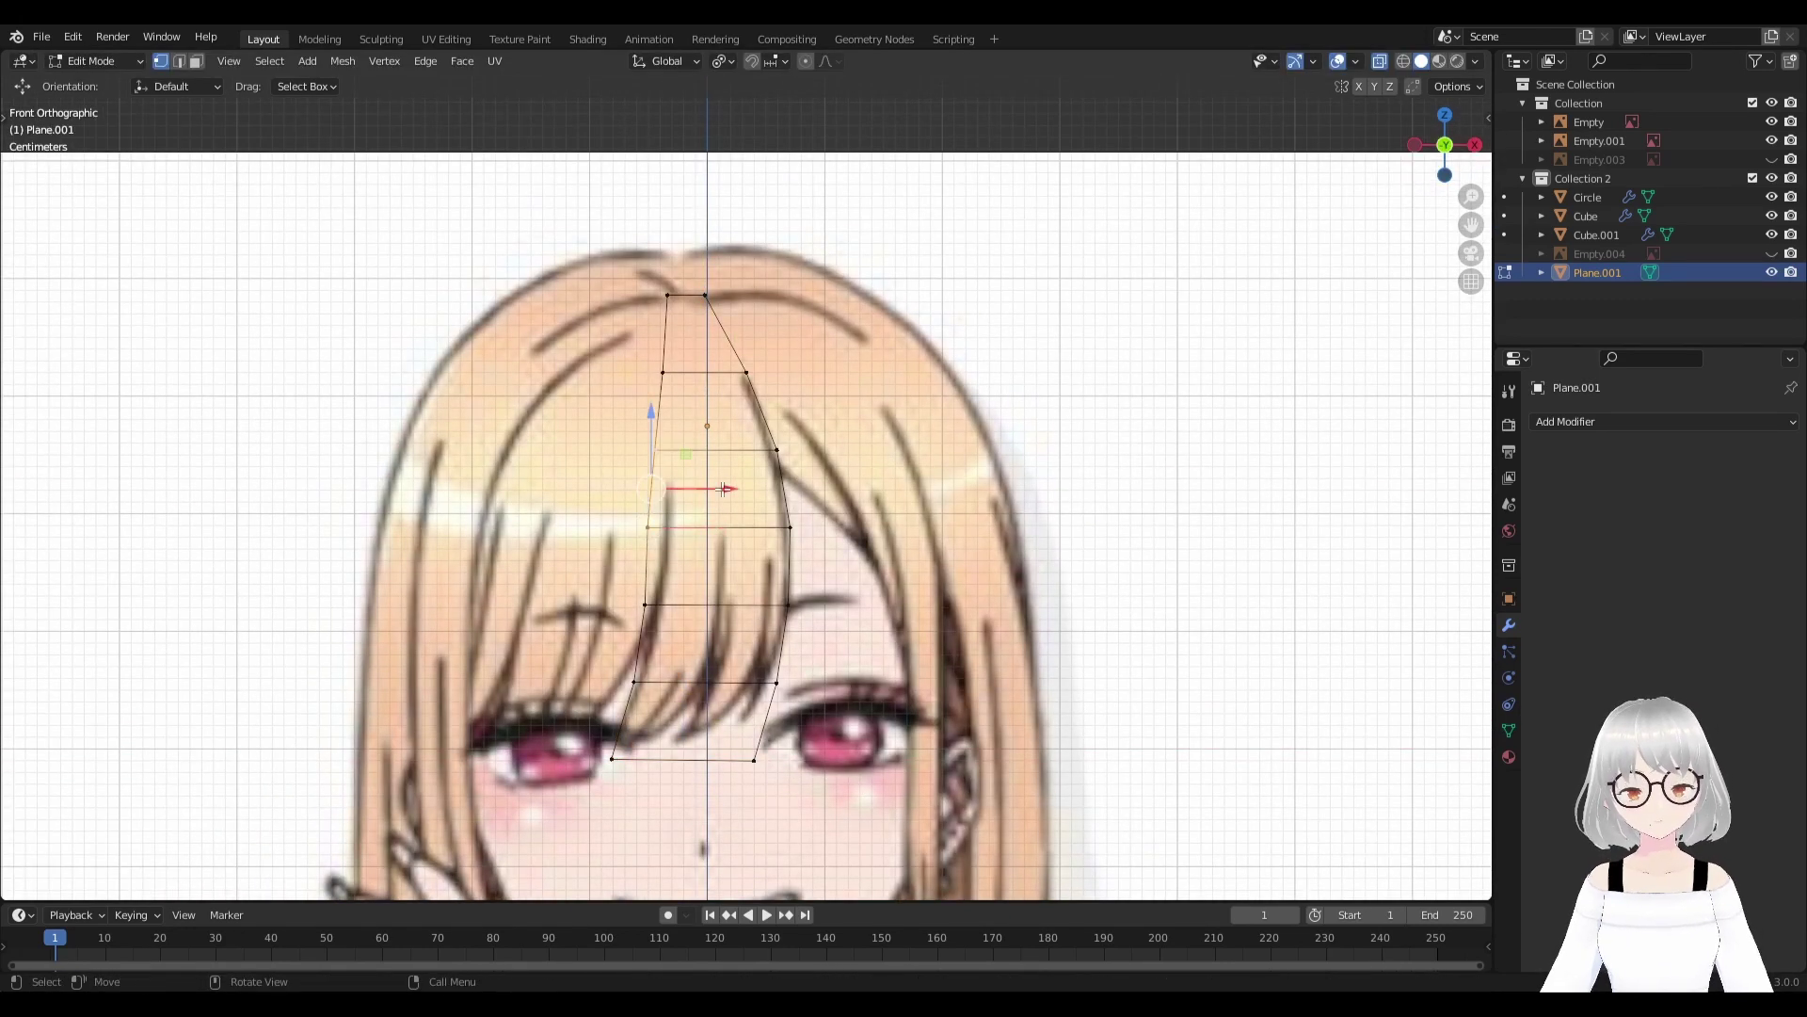
pyautogui.press('g')
pyautogui.click(645, 605)
pyautogui.press('g')
pyautogui.click(656, 606)
# Nudge the upper left vertices right and add a centred vertical loop down the strip.
pyautogui.click(667, 295)
pyautogui.keyDown('shift'); pyautogui.click(662, 372); pyautogui.keyUp('shift')
pyautogui.press('g')
pyautogui.click(678, 372)
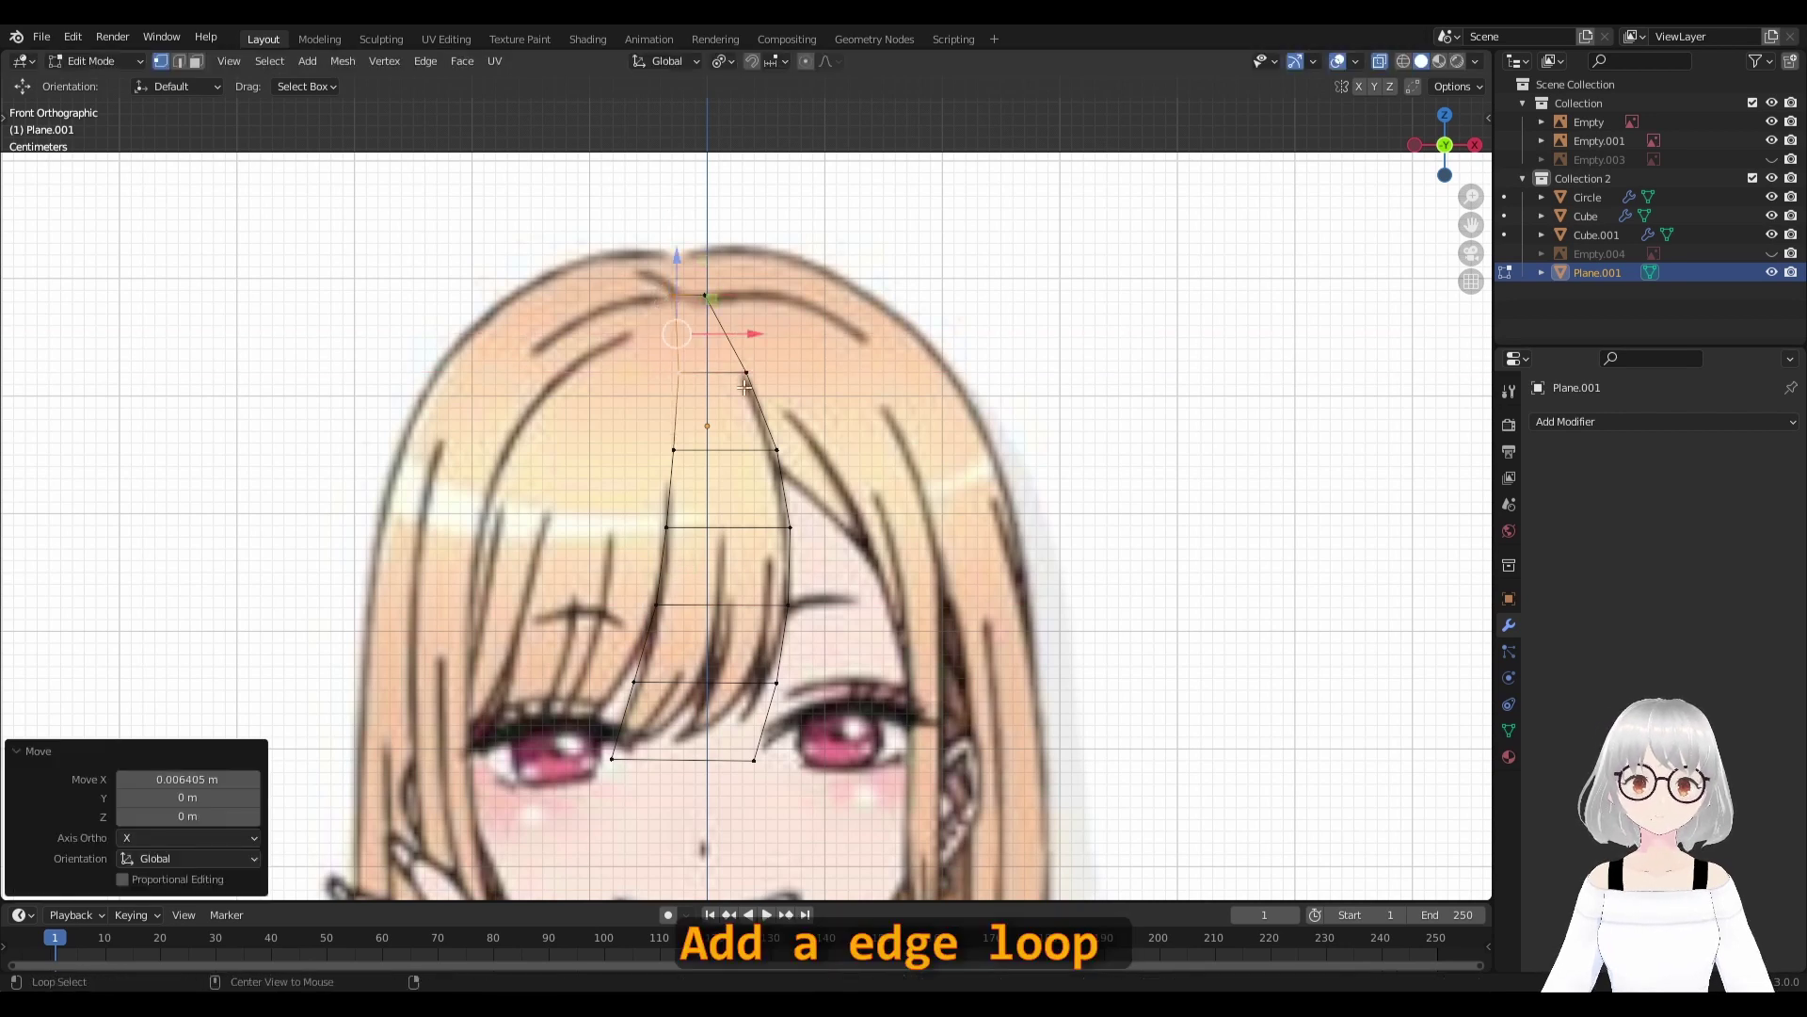
pyautogui.hotkey('ctrl', 'r')
pyautogui.click(728, 606)
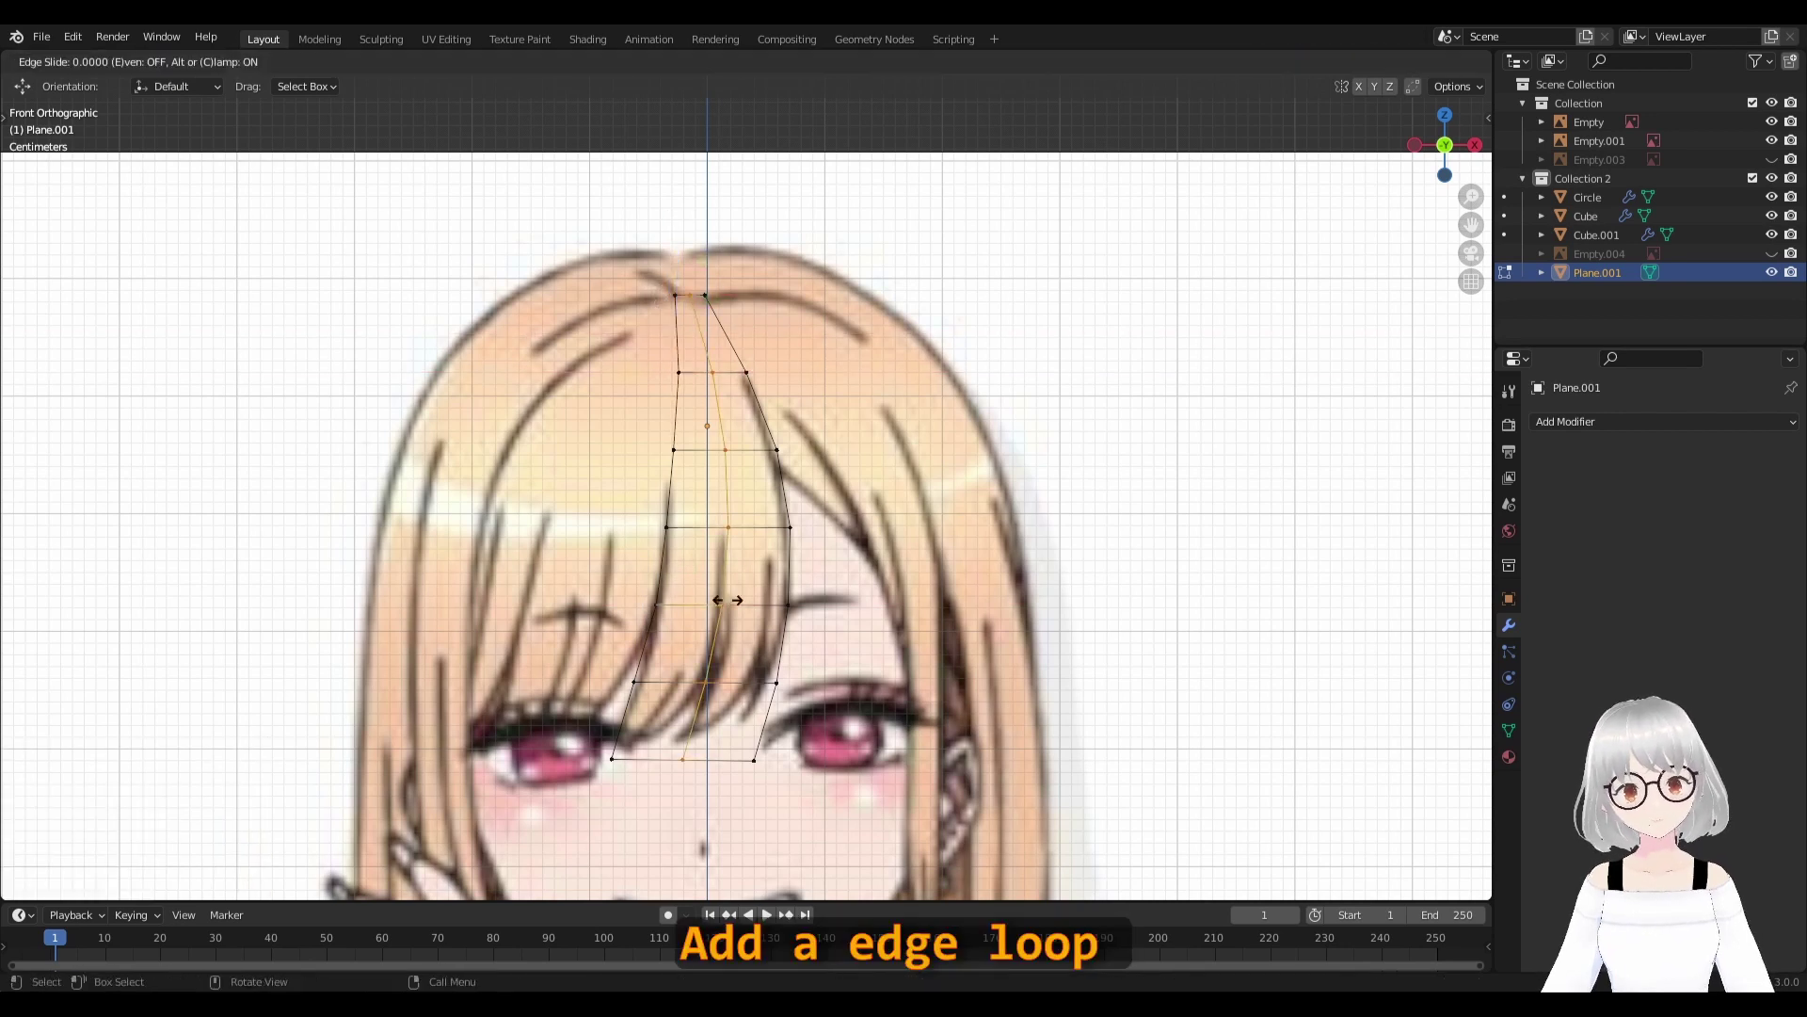
pyautogui.rightClick(728, 605)
pyautogui.keyDown('shift'); pyautogui.moveTo(729, 612); pyautogui.dragTo(755, 487, button='middle'); pyautogui.keyUp('shift')
pyautogui.scroll(2, 754, 488)
# Rip the bottom middle vertex with V and spread the two tip points apart.
pyautogui.click(748, 692)
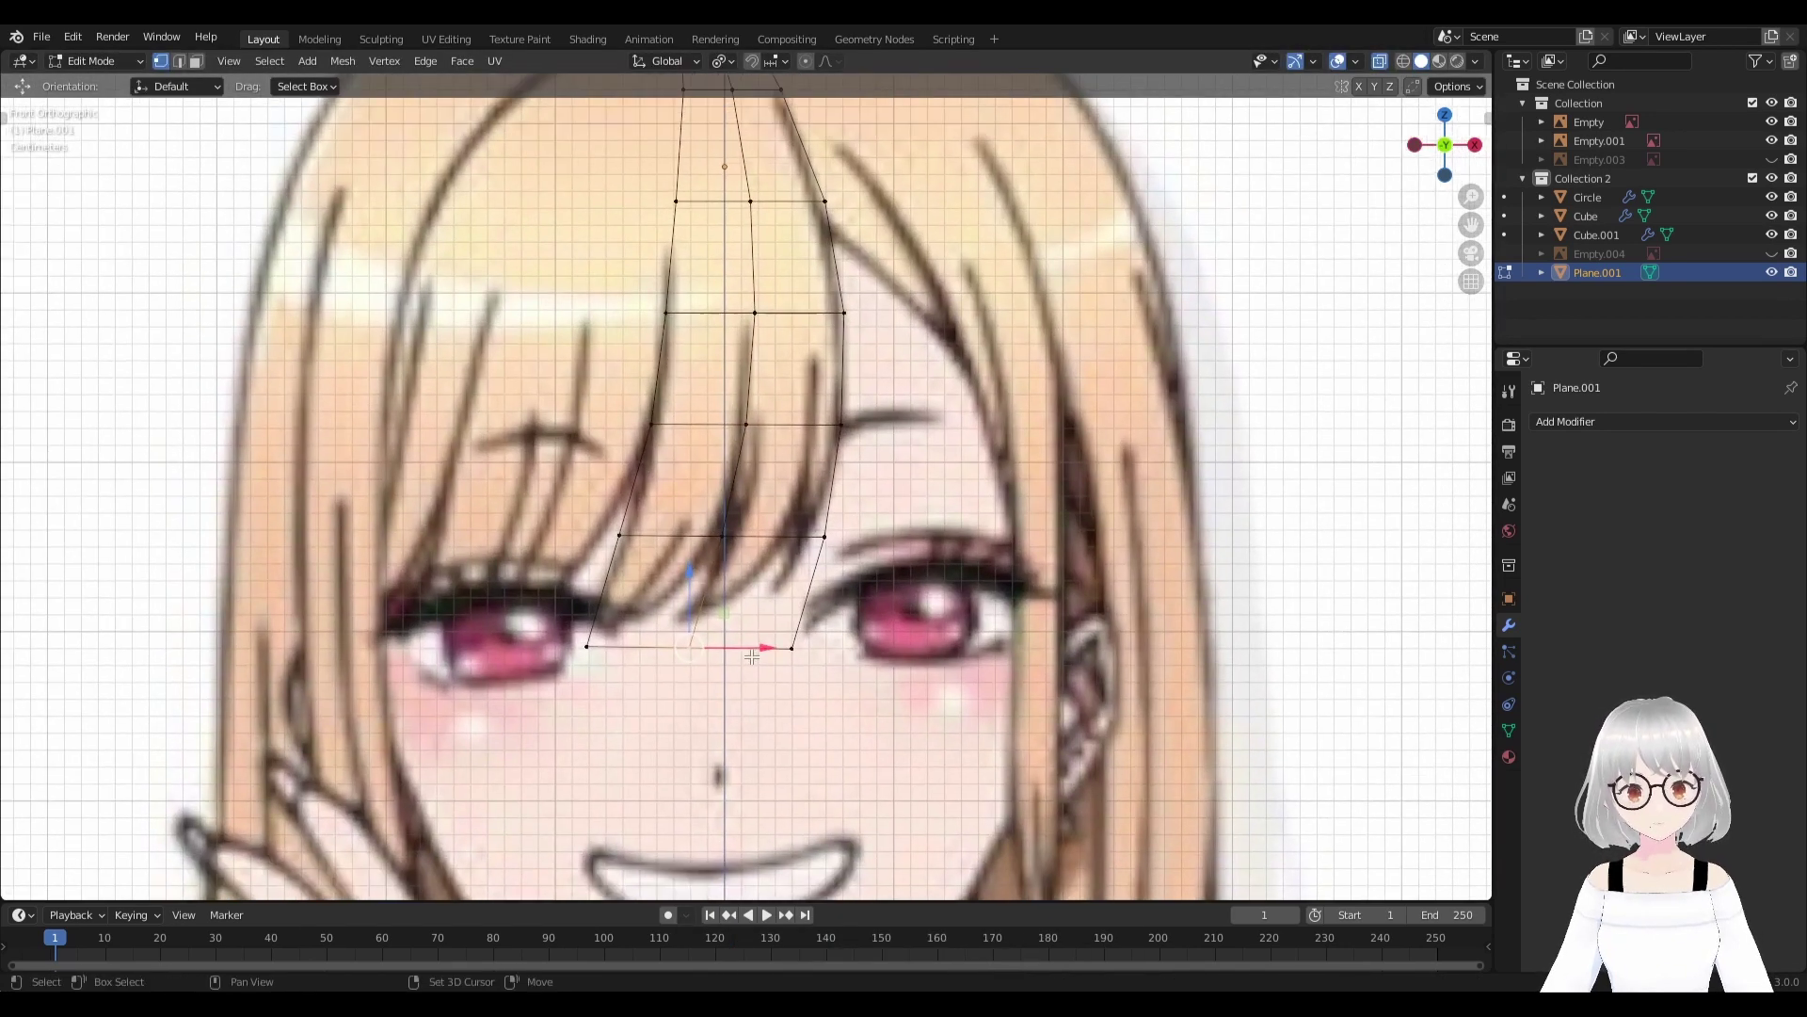
pyautogui.press('v')
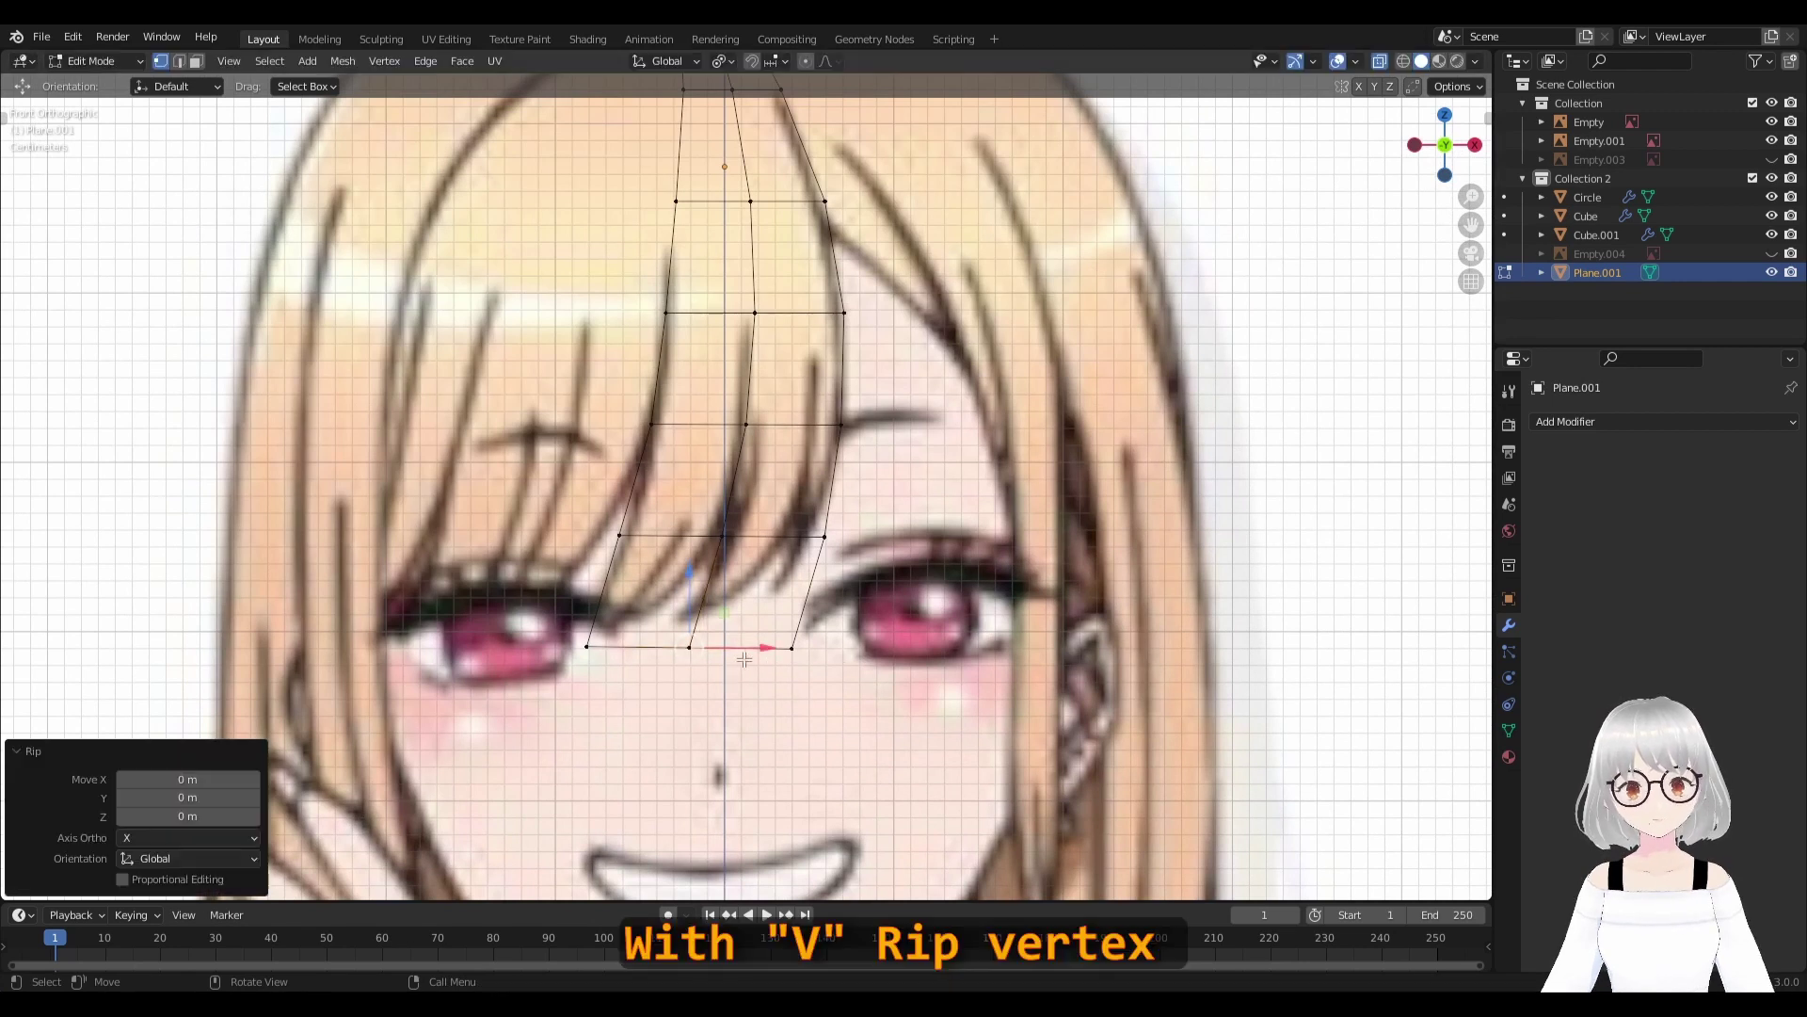
pyautogui.click(703, 658)
pyautogui.moveTo(737, 658); pyautogui.dragTo(710, 650)
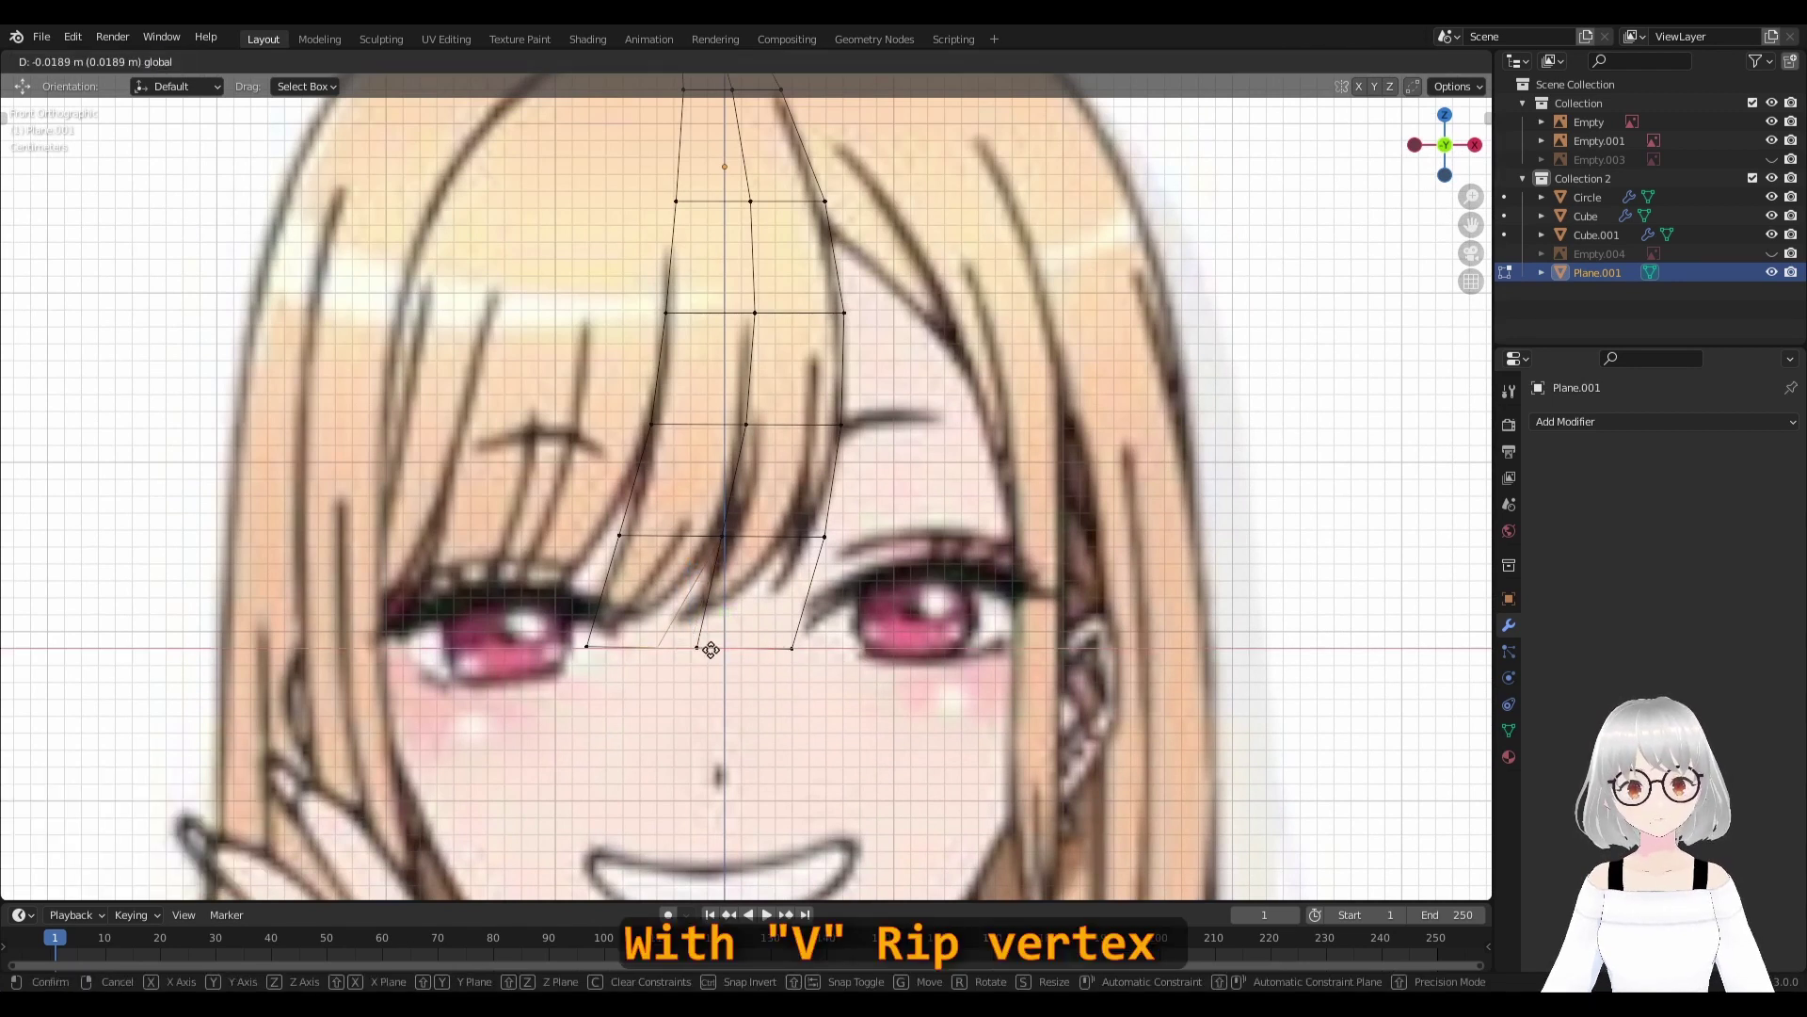
pyautogui.click(708, 650)
pyautogui.click(723, 534)
pyautogui.press('g')
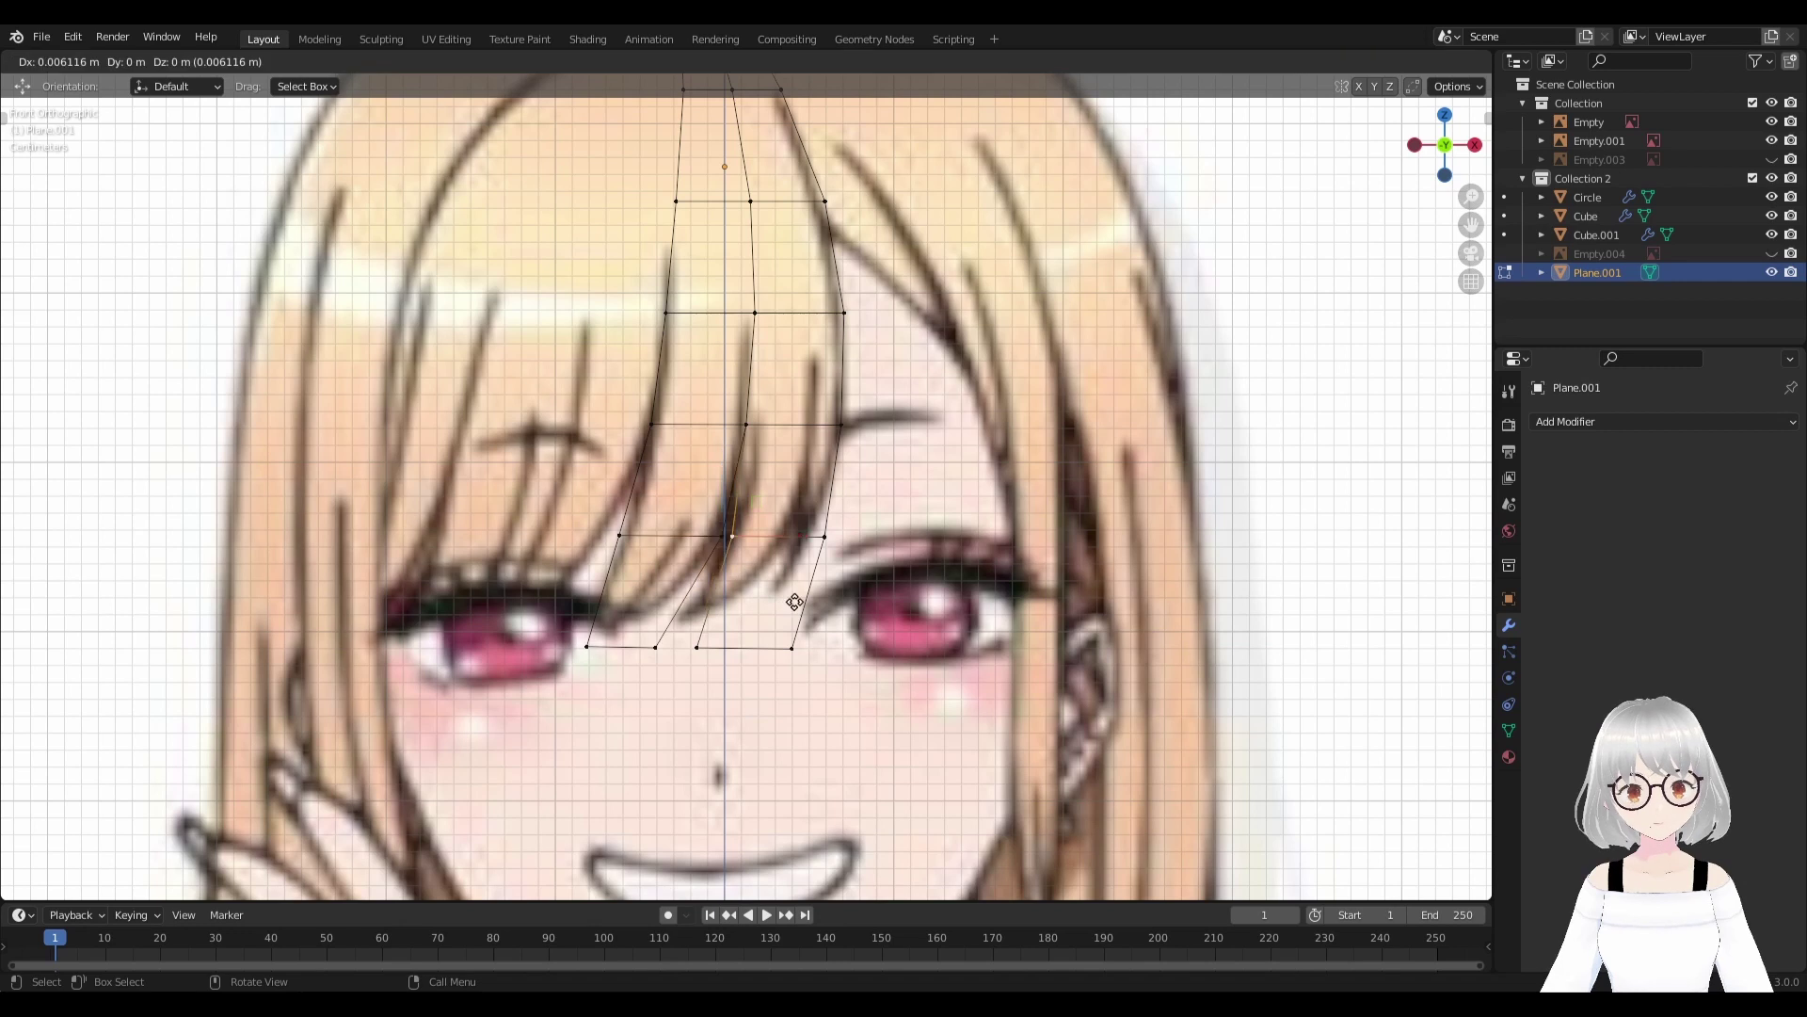
pyautogui.rightClick(795, 601)
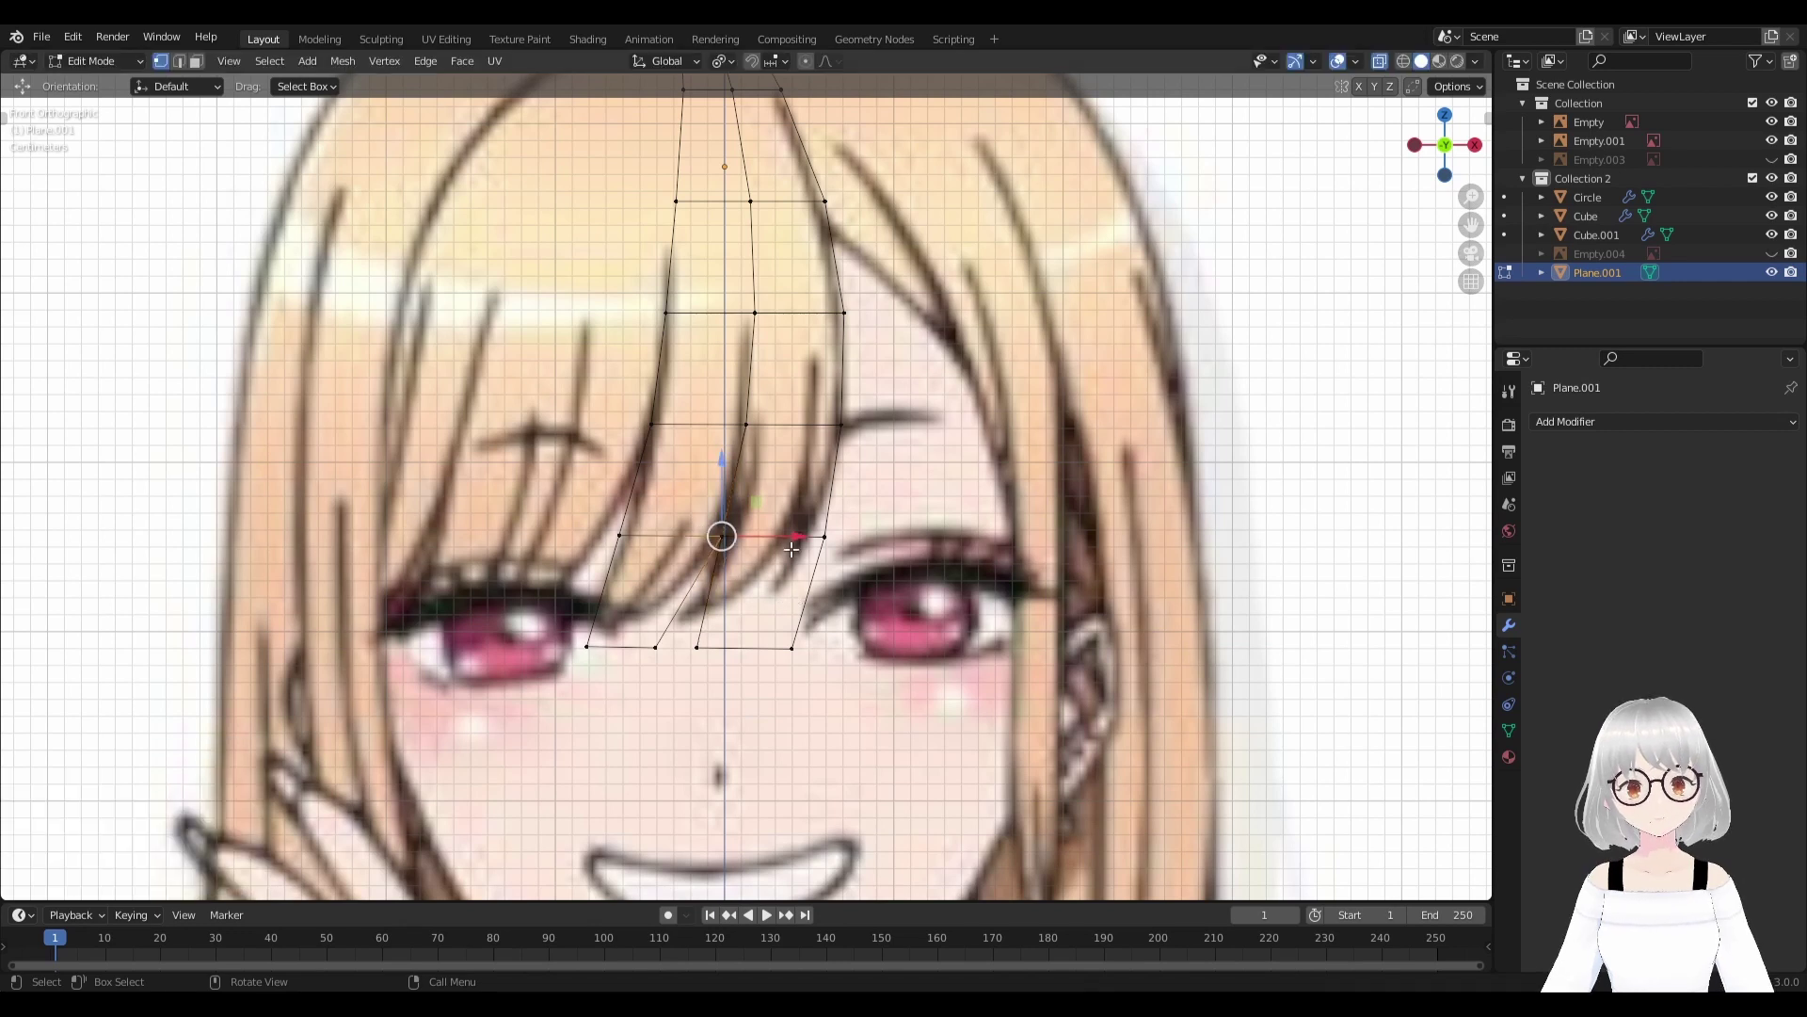
pyautogui.moveTo(797, 537); pyautogui.dragTo(789, 536)
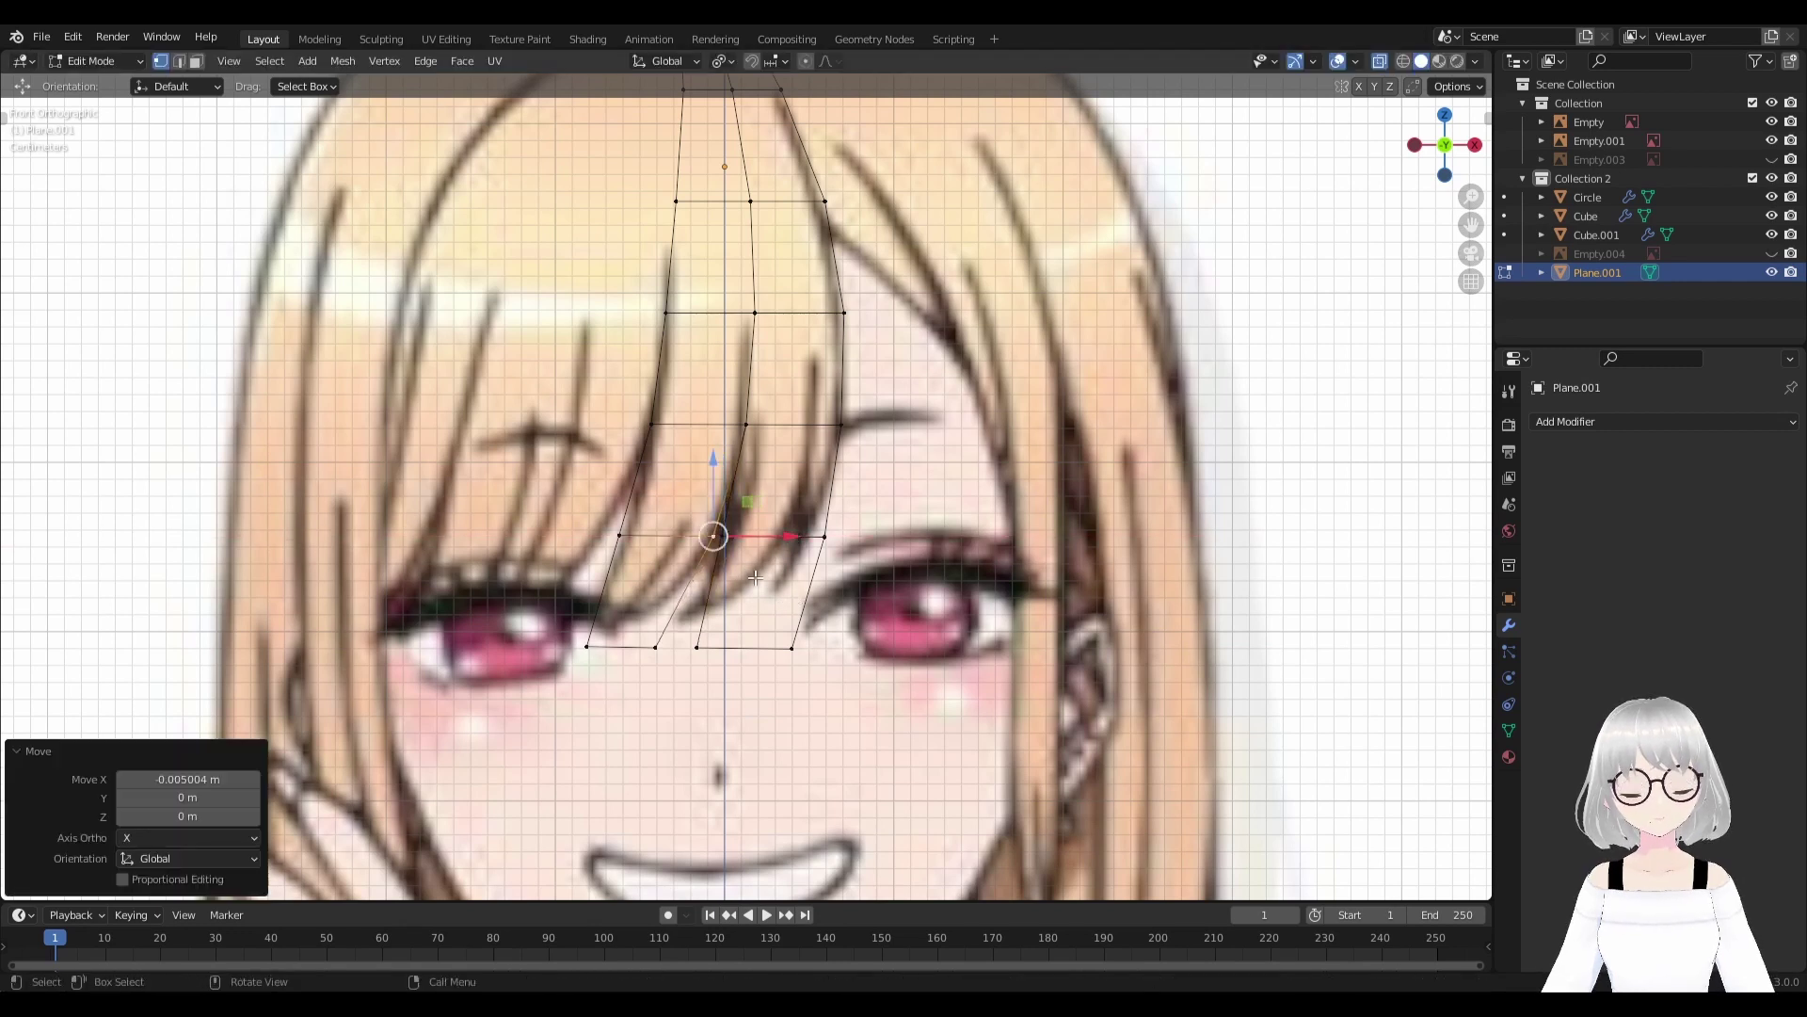
pyautogui.click(656, 646)
pyautogui.moveTo(715, 648); pyautogui.dragTo(665, 652)
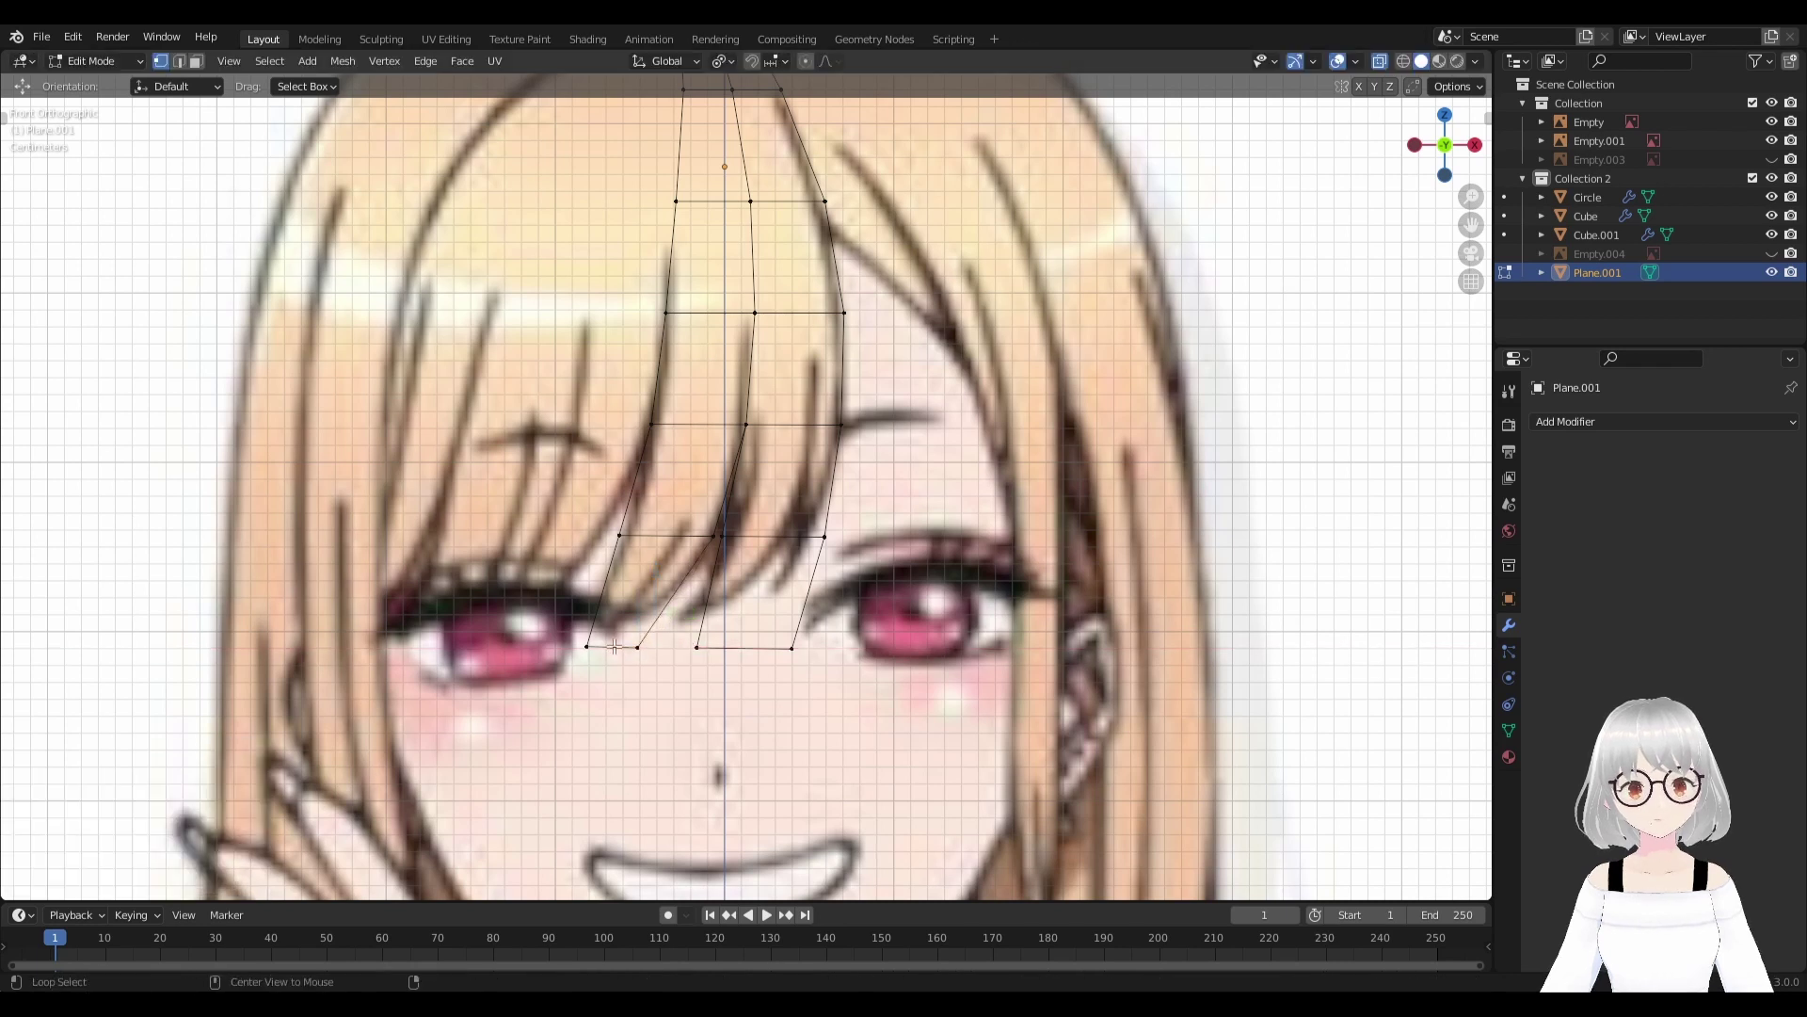
# Edge-slide the bang's lower-left edge outward.
pyautogui.press('g')
pyautogui.press('g')
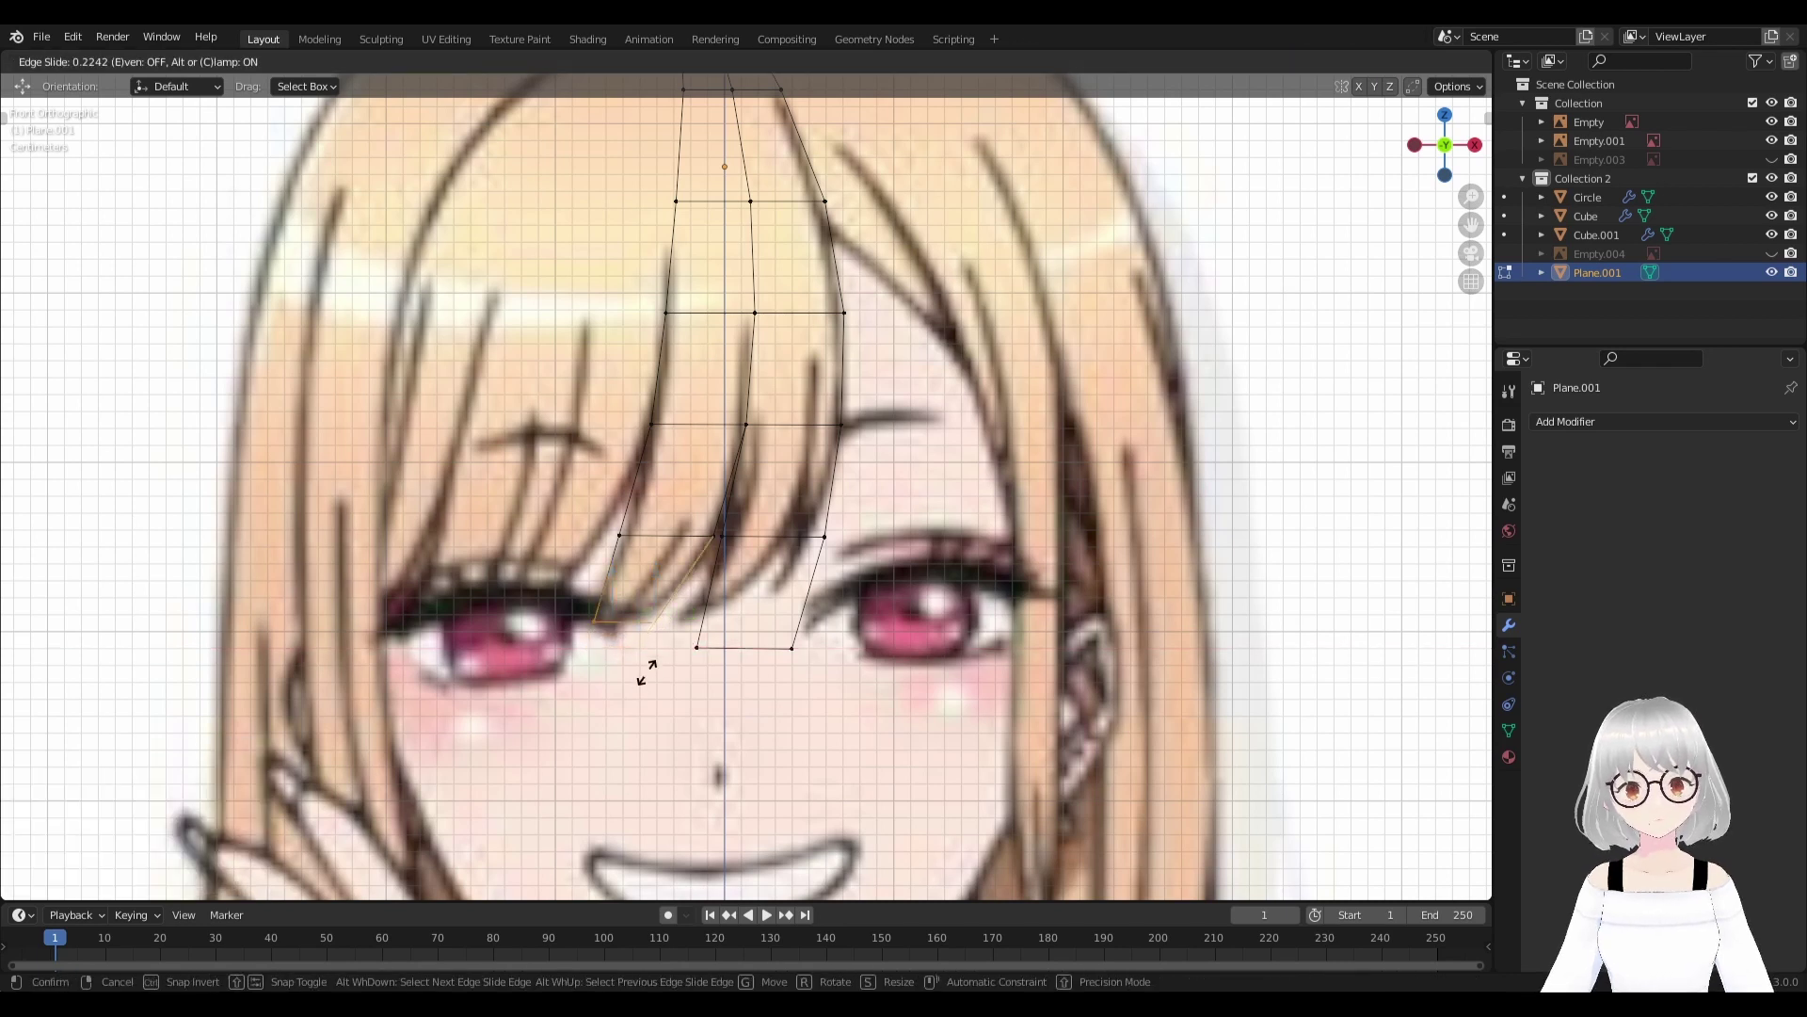
pyautogui.click(646, 672)
pyautogui.scroll(-3, 797, 658)
pyautogui.scroll(1, 797, 658)
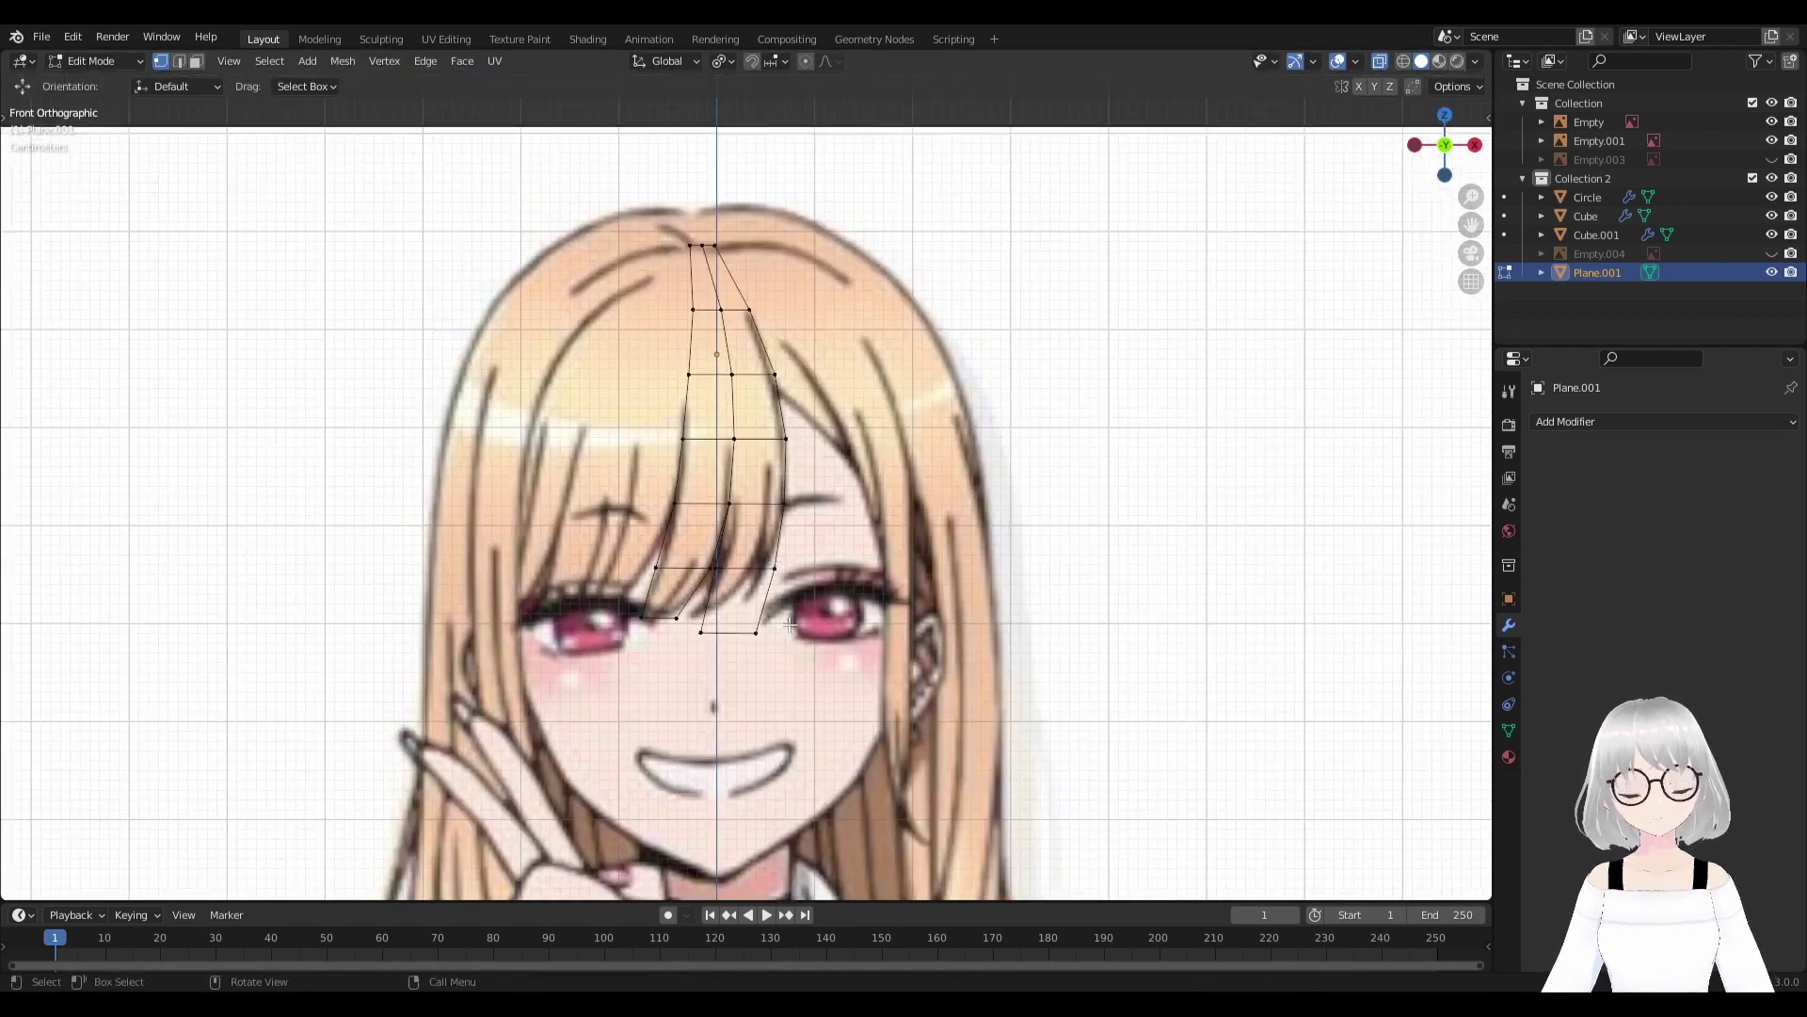
pyautogui.scroll(2, 798, 658)
# Slide the right strand's bottom edge up toward the eye, then shift it sideways.
pyautogui.keyDown('alt'); pyautogui.click(720, 739); pyautogui.keyUp('alt')
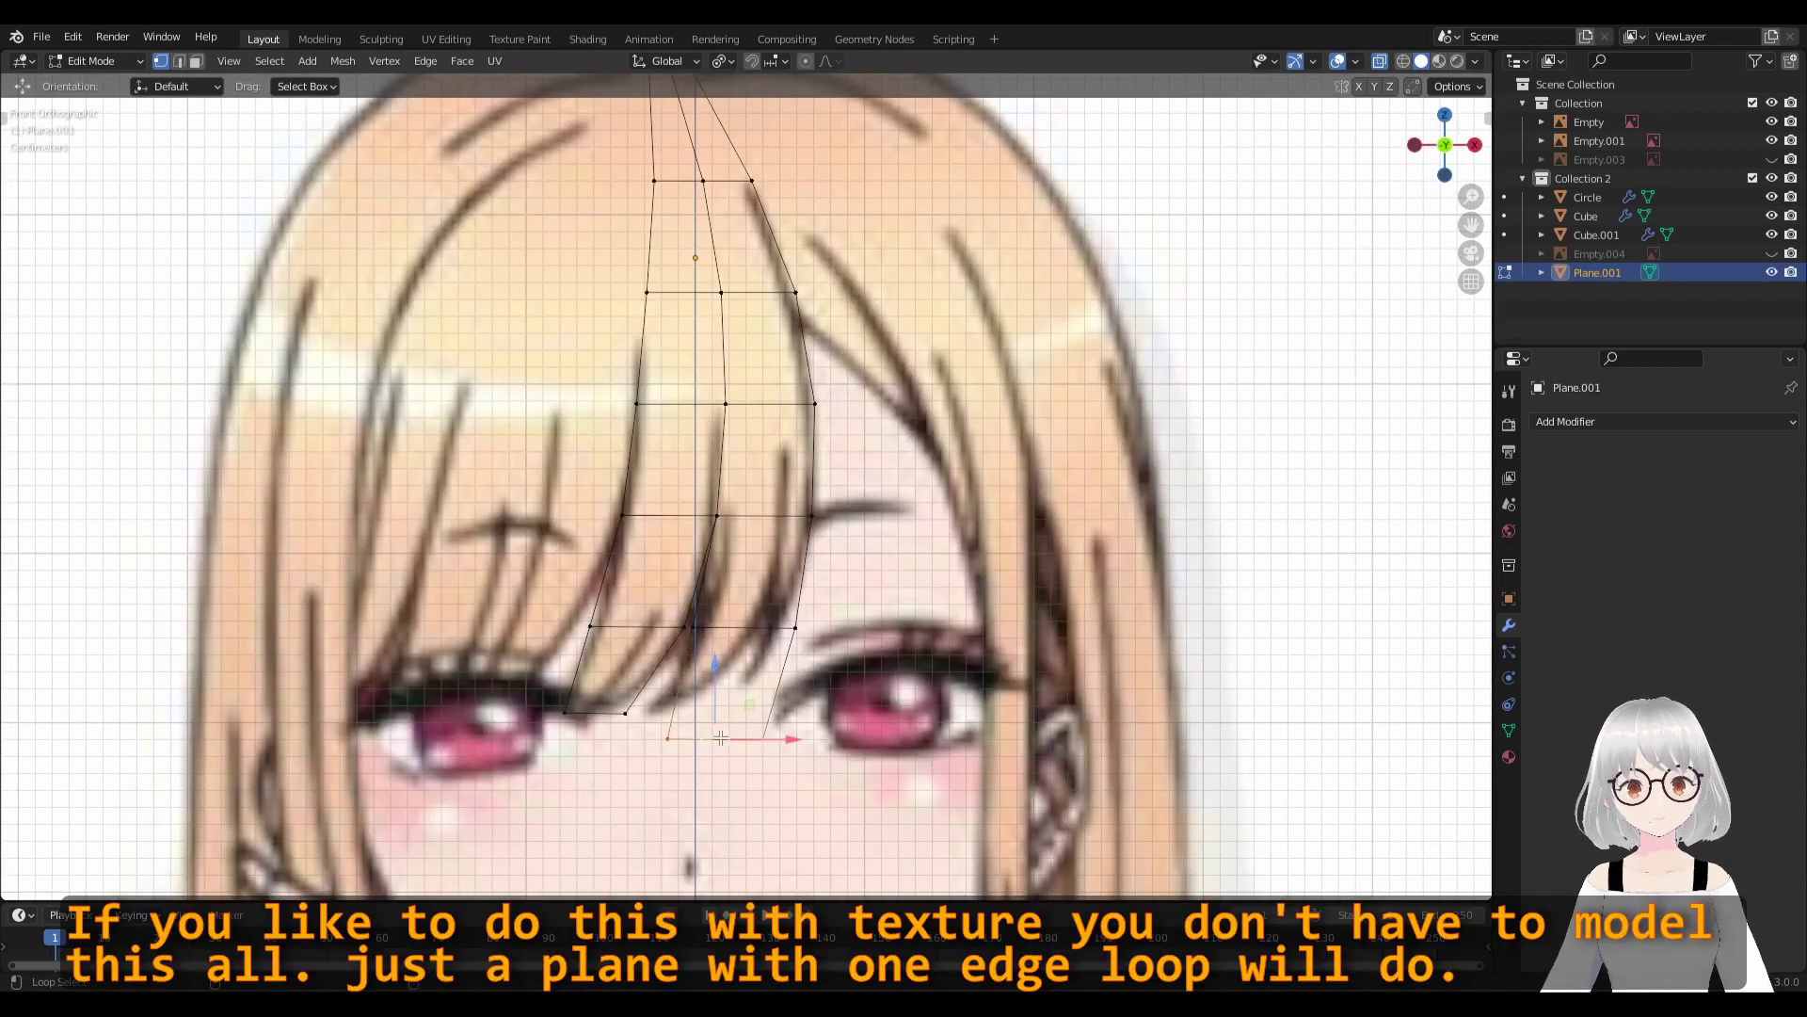
pyautogui.press('g')
pyautogui.press('g')
pyautogui.click(762, 771)
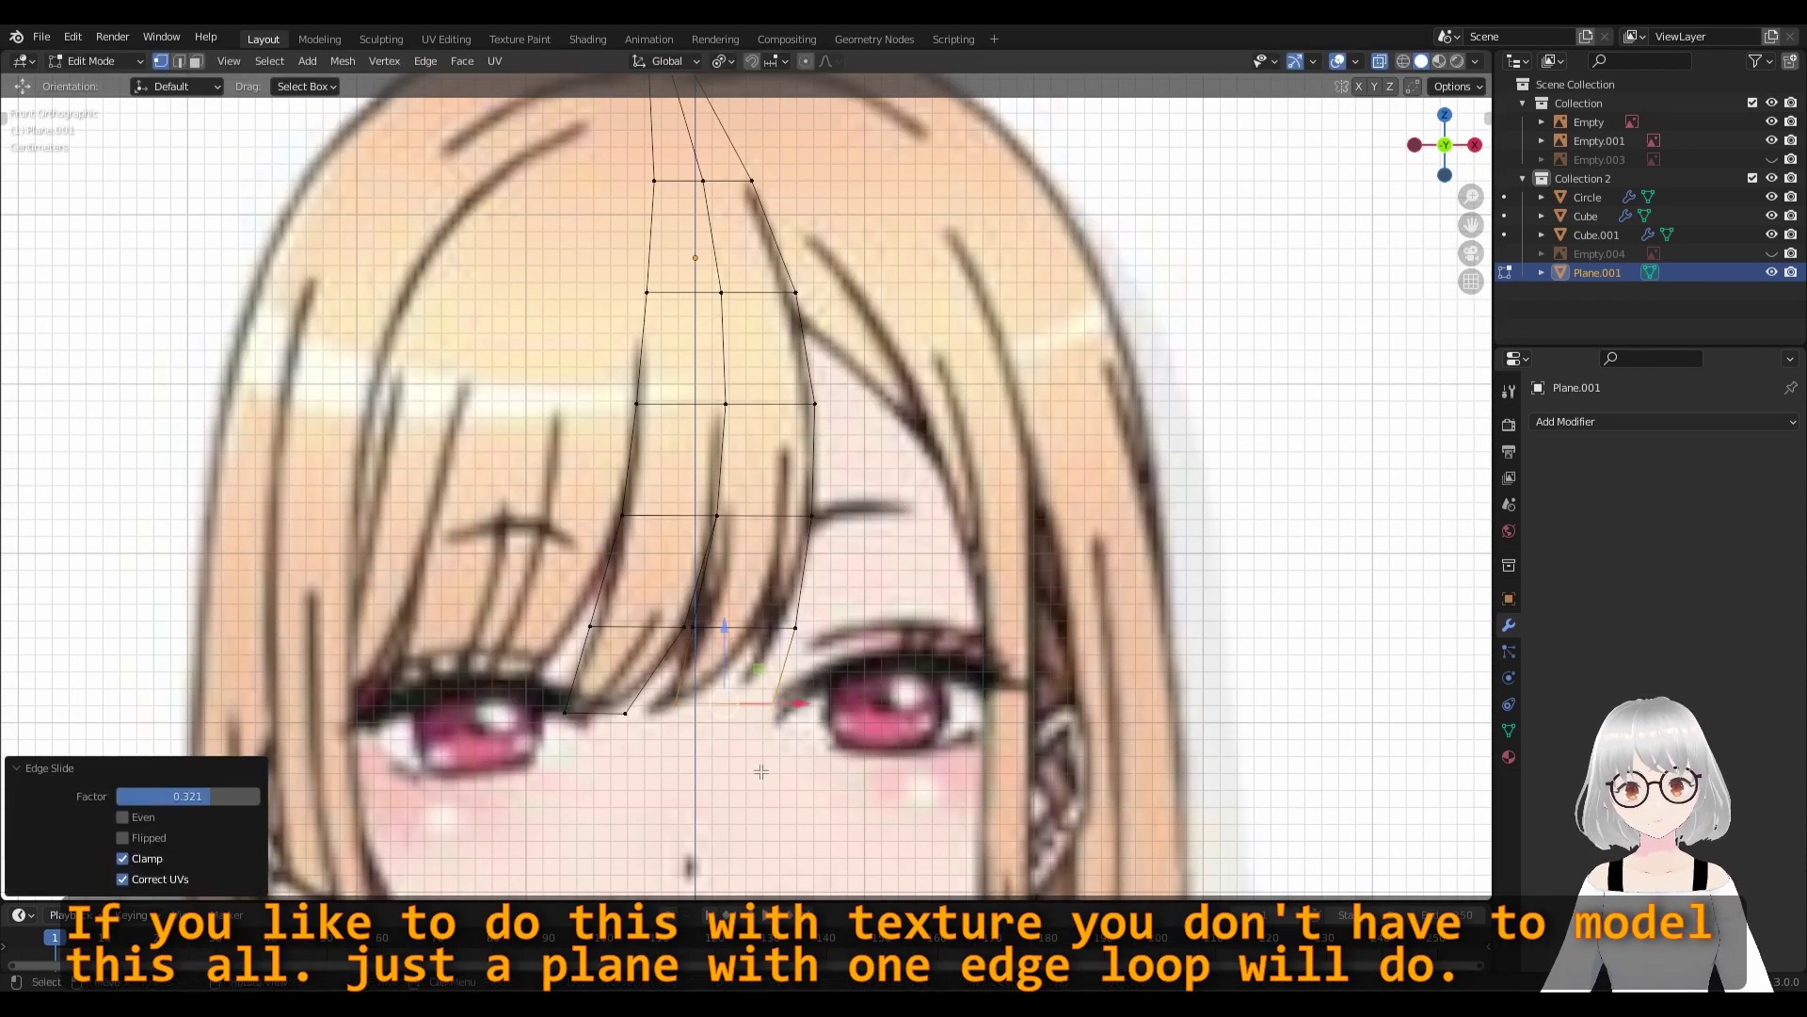
pyautogui.moveTo(798, 703); pyautogui.dragTo(716, 702)
pyautogui.click(714, 702)
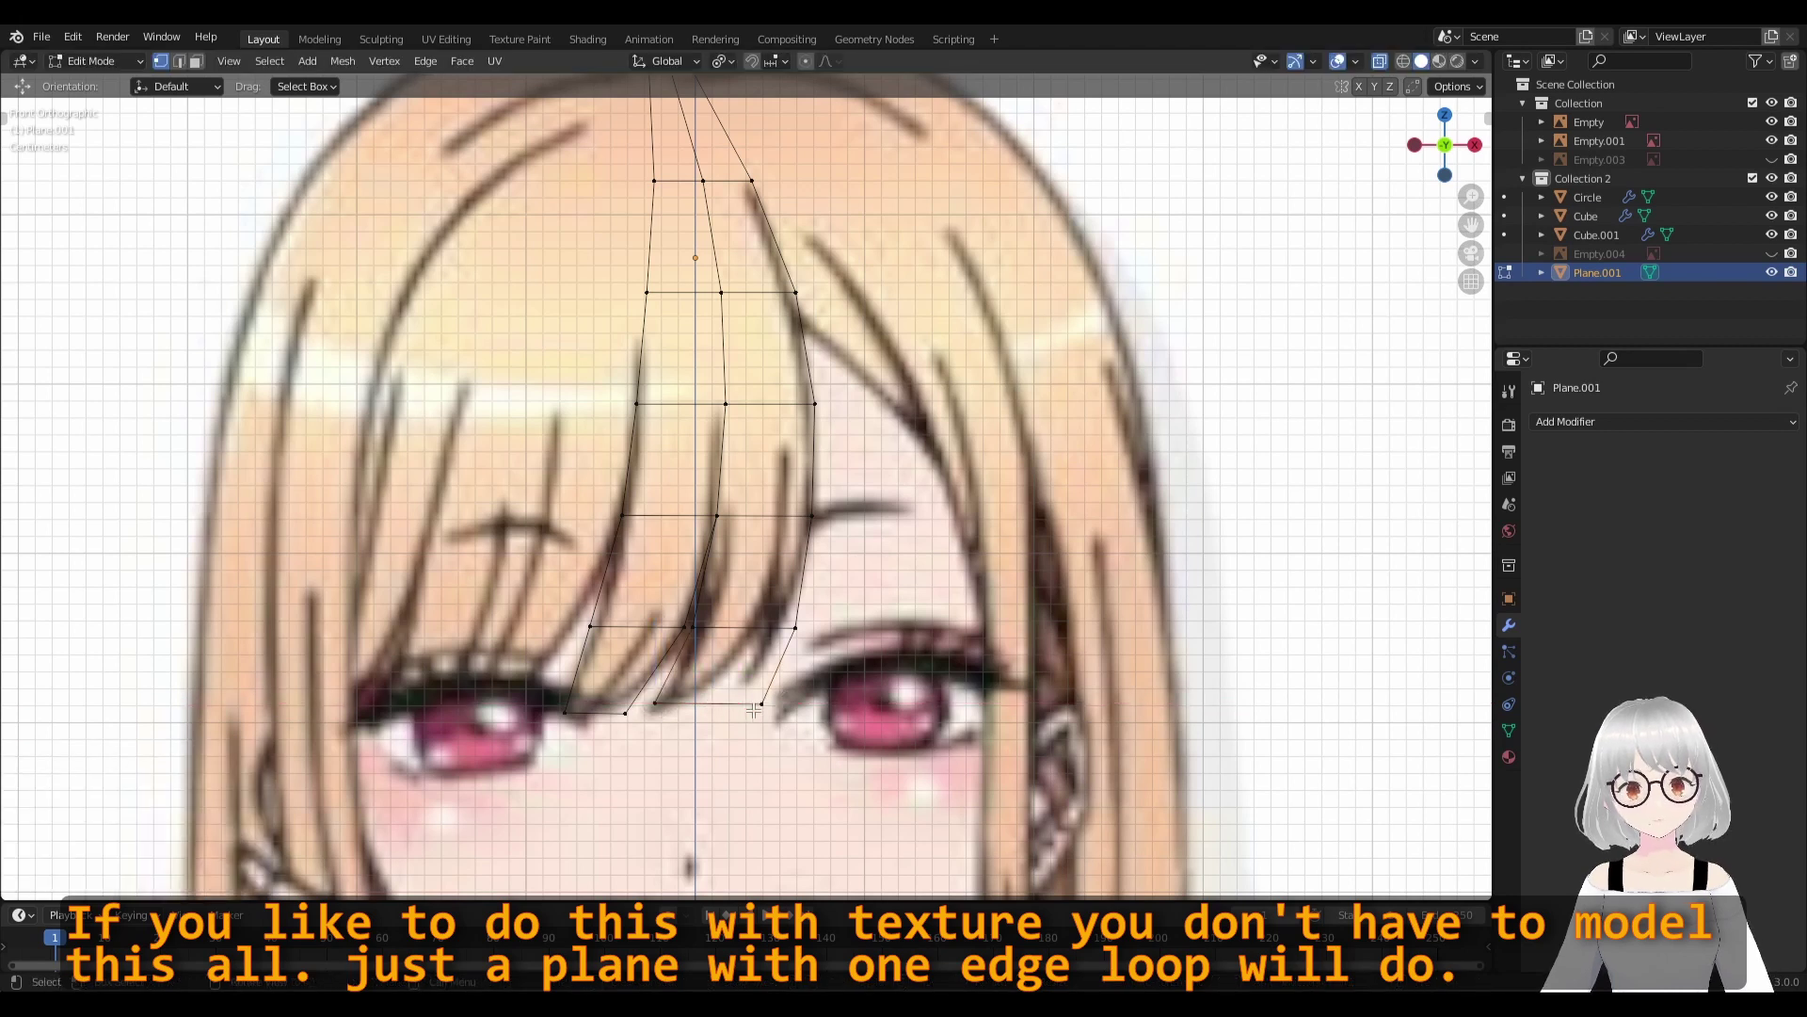
pyautogui.keyDown('shift'); pyautogui.moveTo(800, 683); pyautogui.dragTo(776, 753, button='middle'); pyautogui.keyUp('shift')
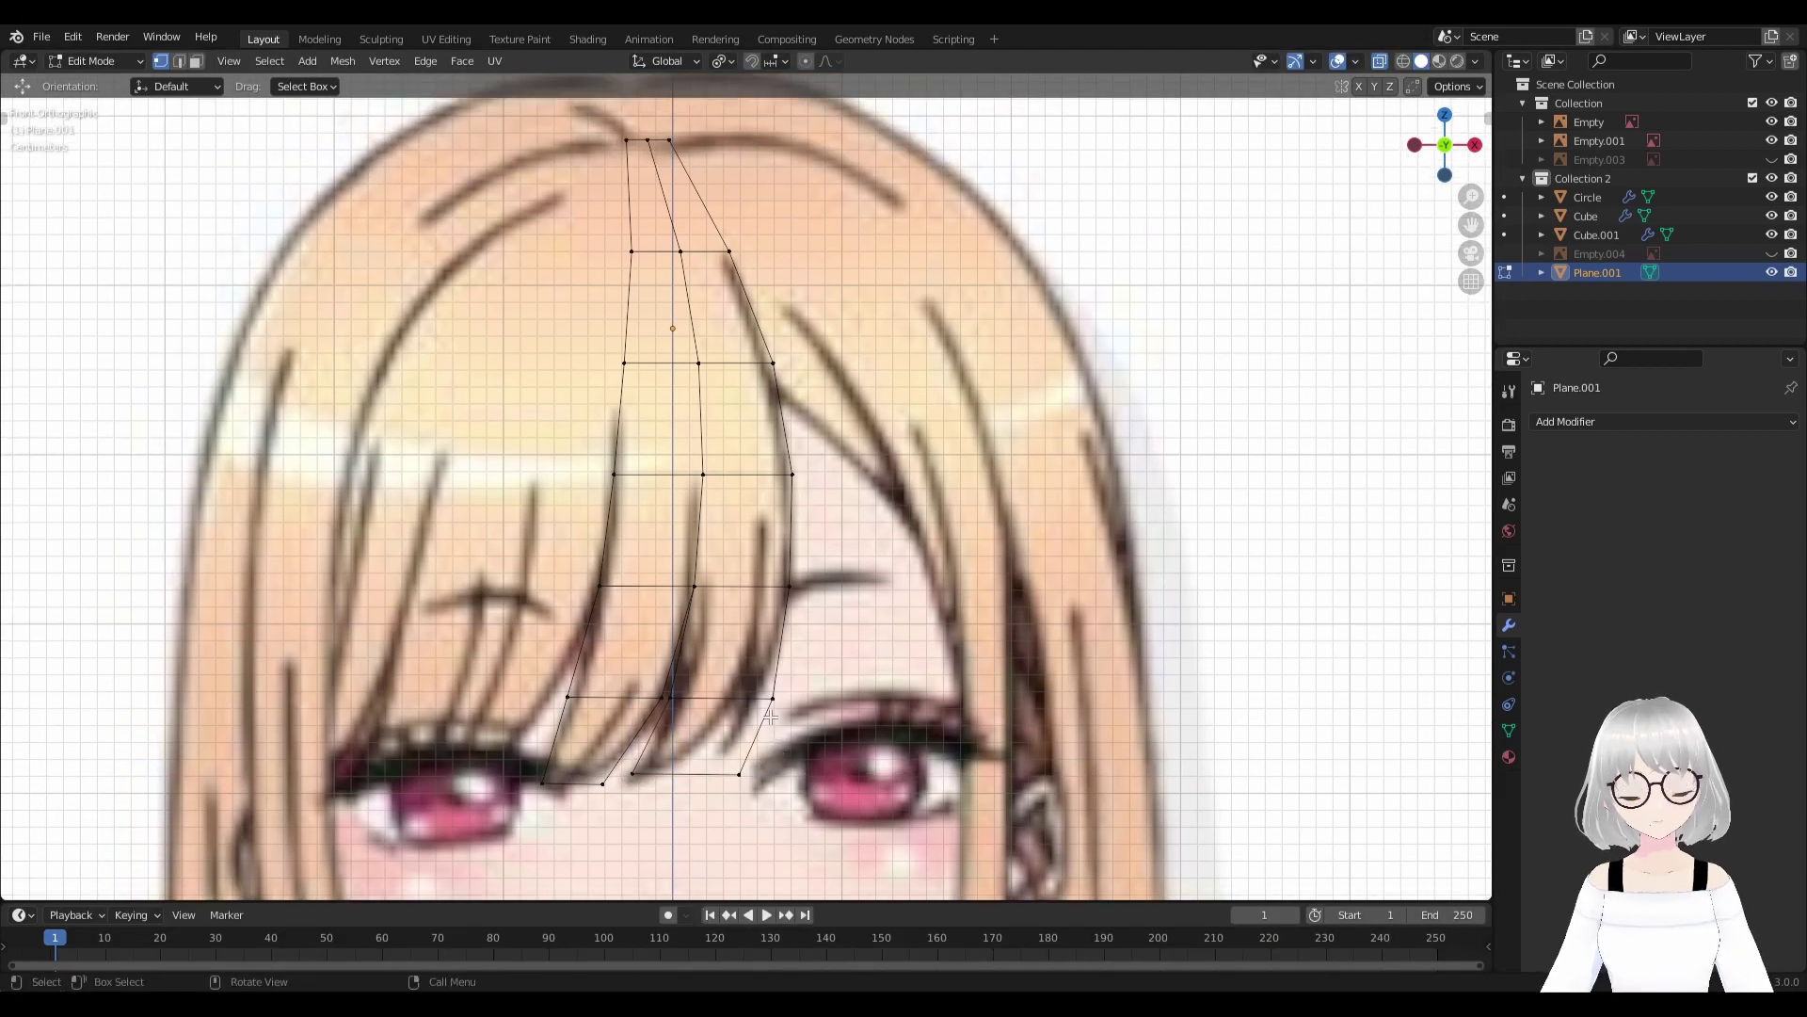
# Cut a new vertical loop (Ctrl+R) in the strand and move its bottom vertex left.
pyautogui.hotkey('ctrl', 'r')
pyautogui.click(745, 695)
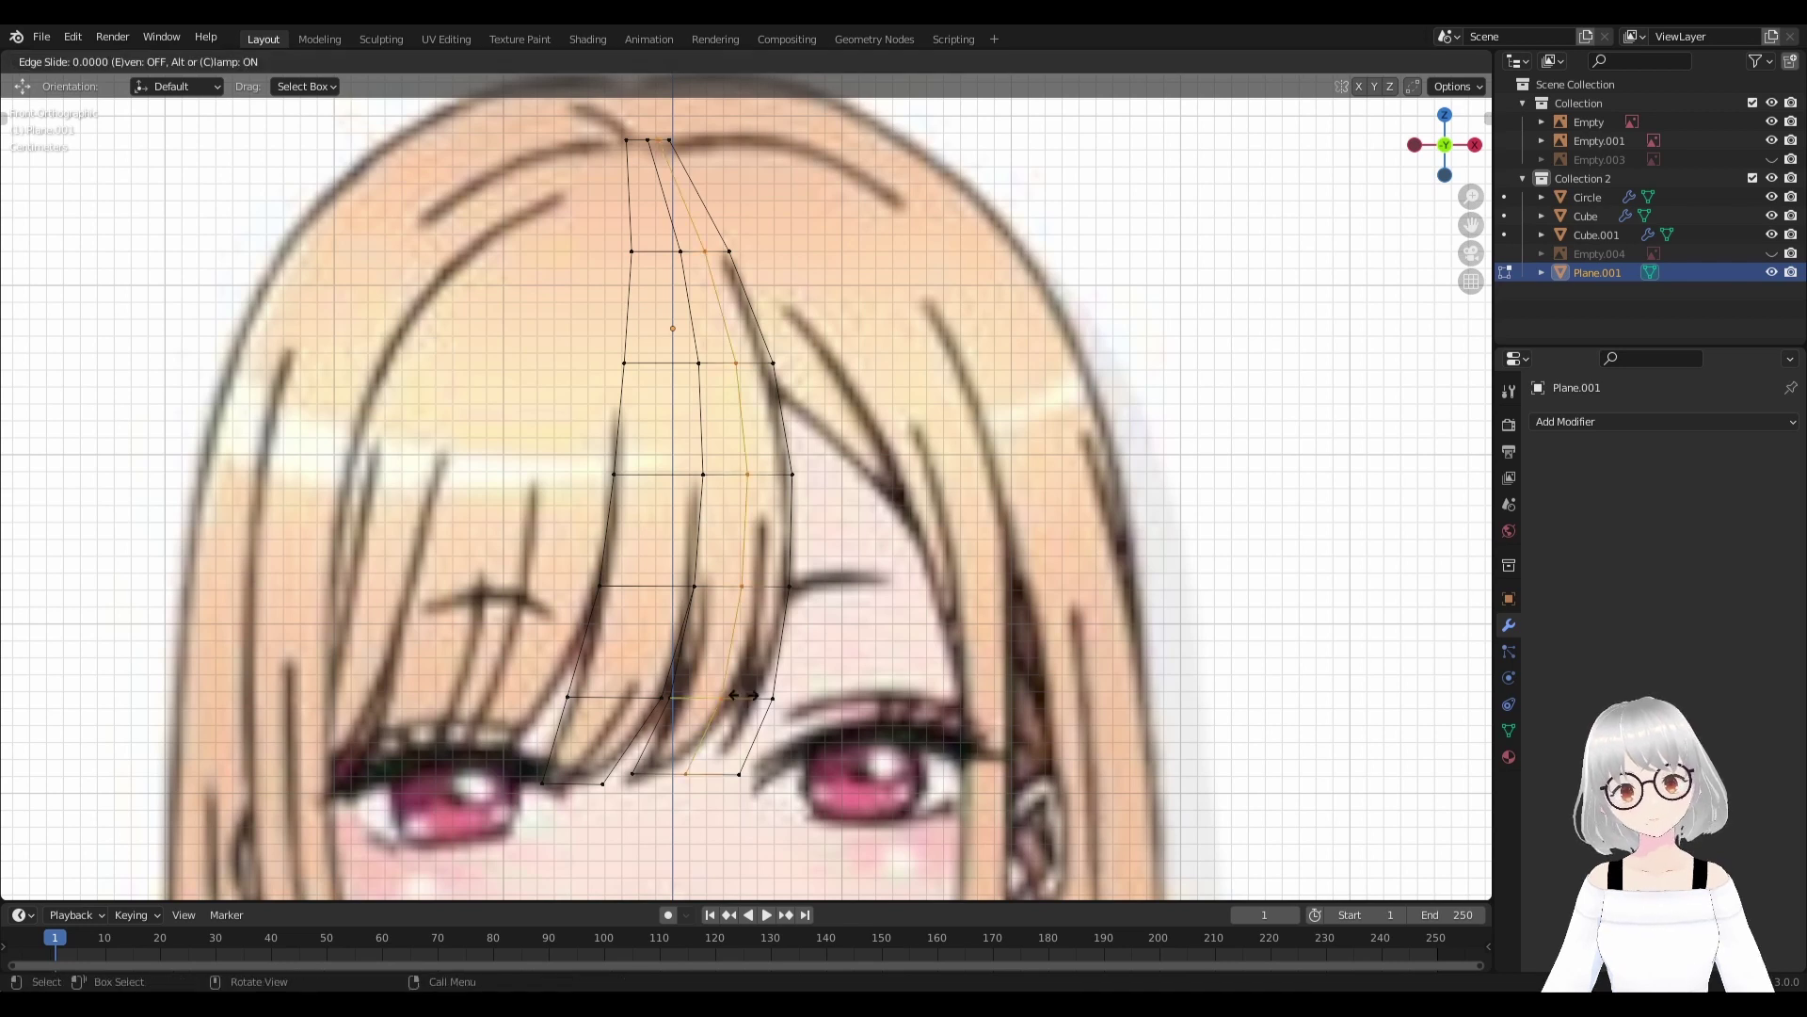
pyautogui.rightClick(745, 695)
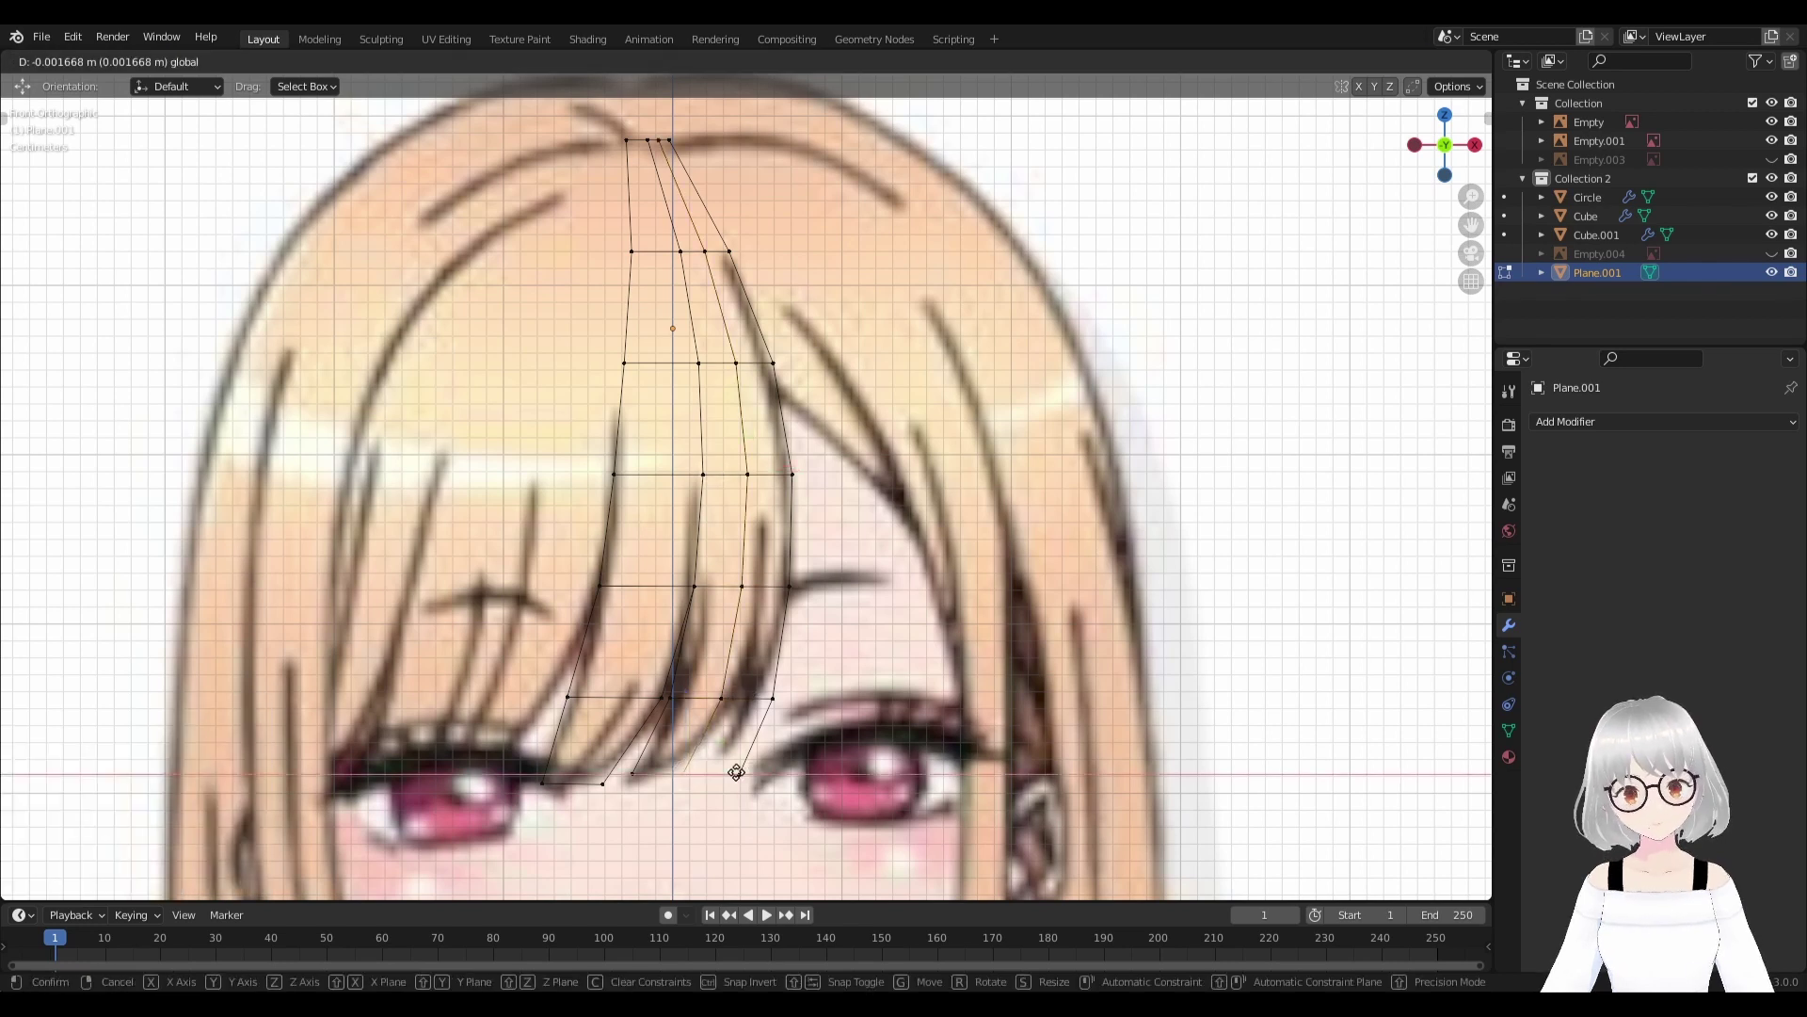
pyautogui.moveTo(744, 782); pyautogui.dragTo(716, 767)
pyautogui.click(738, 708)
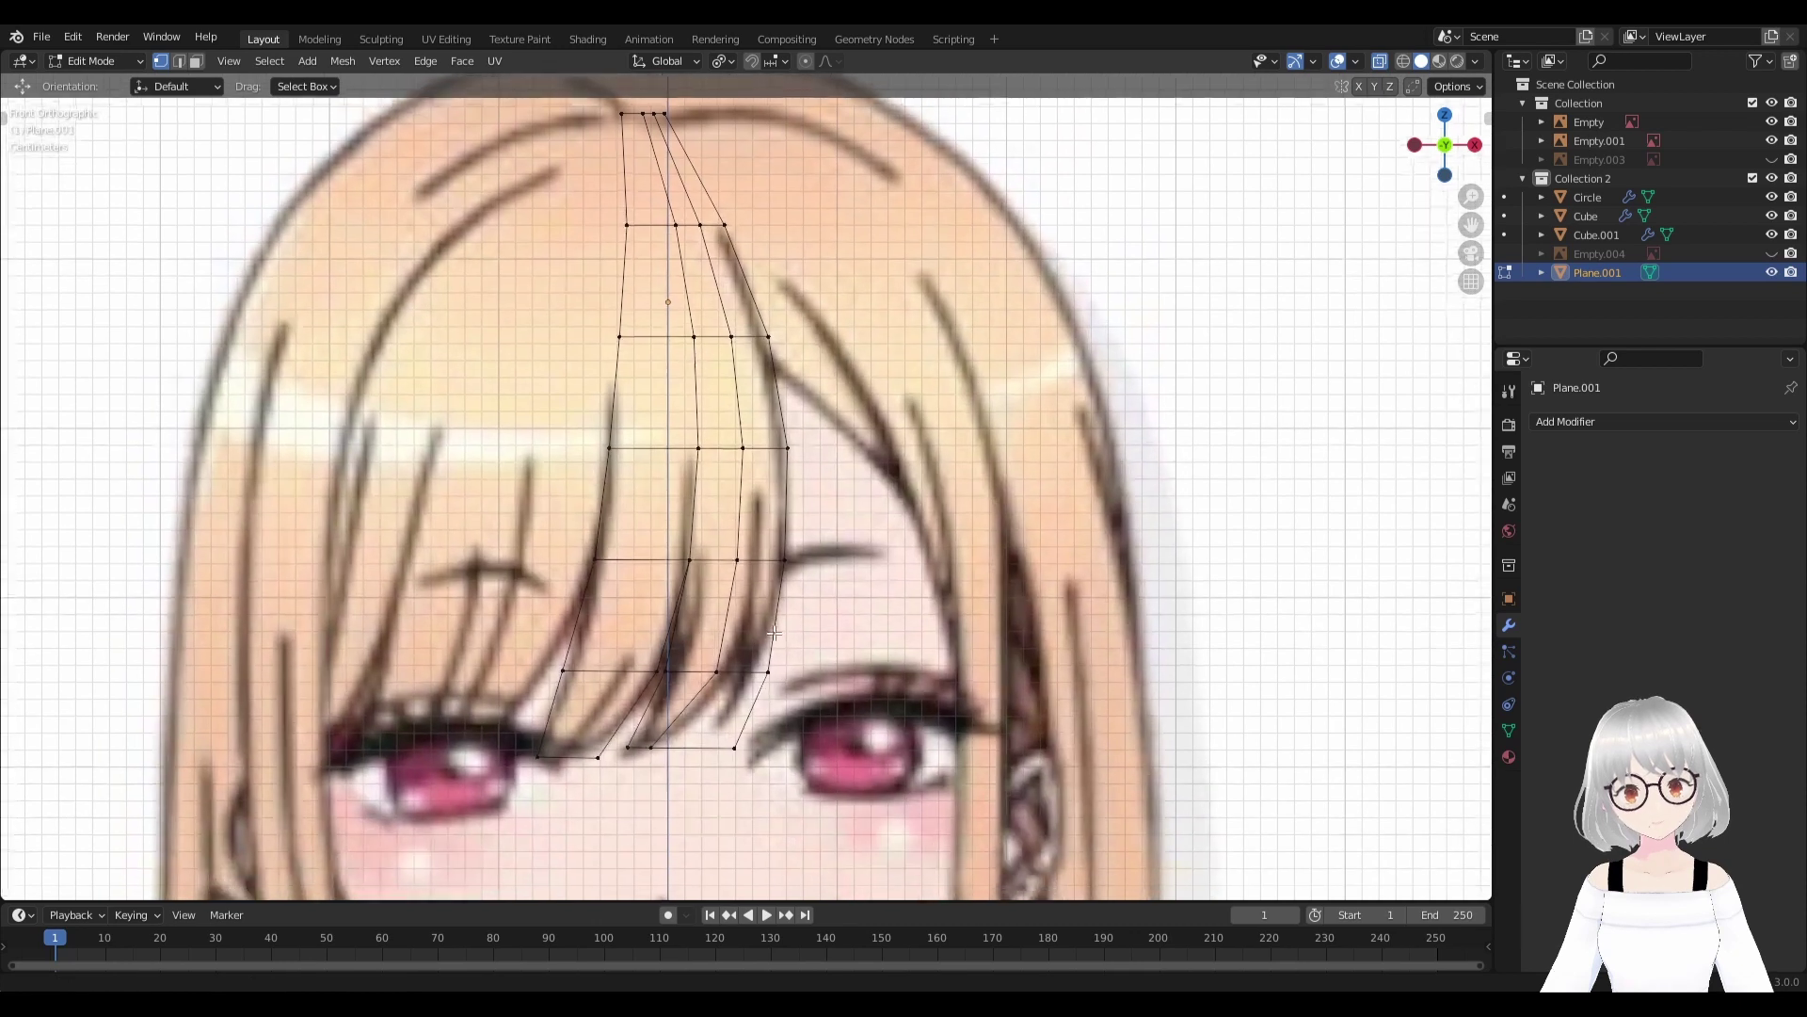
pyautogui.scroll(3, 754, 640)
pyautogui.keyDown('shift'); pyautogui.moveTo(775, 563); pyautogui.dragTo(783, 531, button='middle'); pyautogui.keyUp('shift')
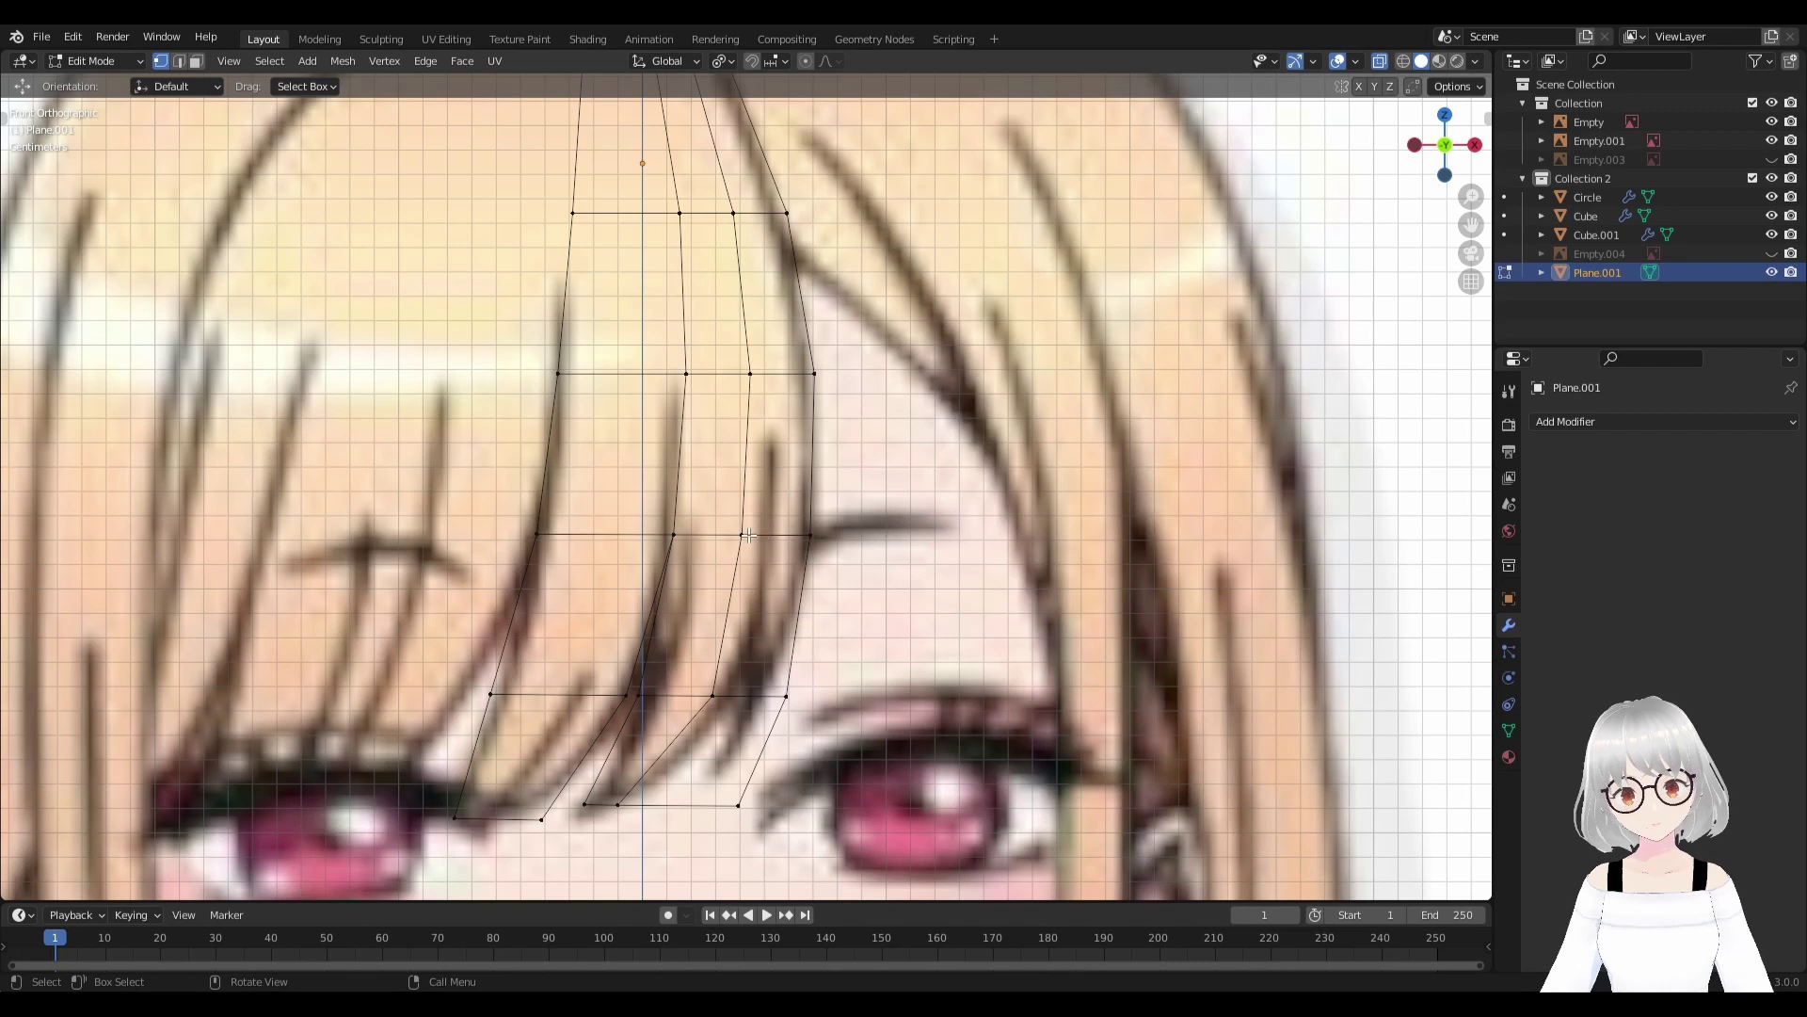
# Move the new loop's upper vertices right onto the drawn hair line.
pyautogui.click(749, 535)
pyautogui.press('g')
pyautogui.click(768, 535)
pyautogui.click(751, 377)
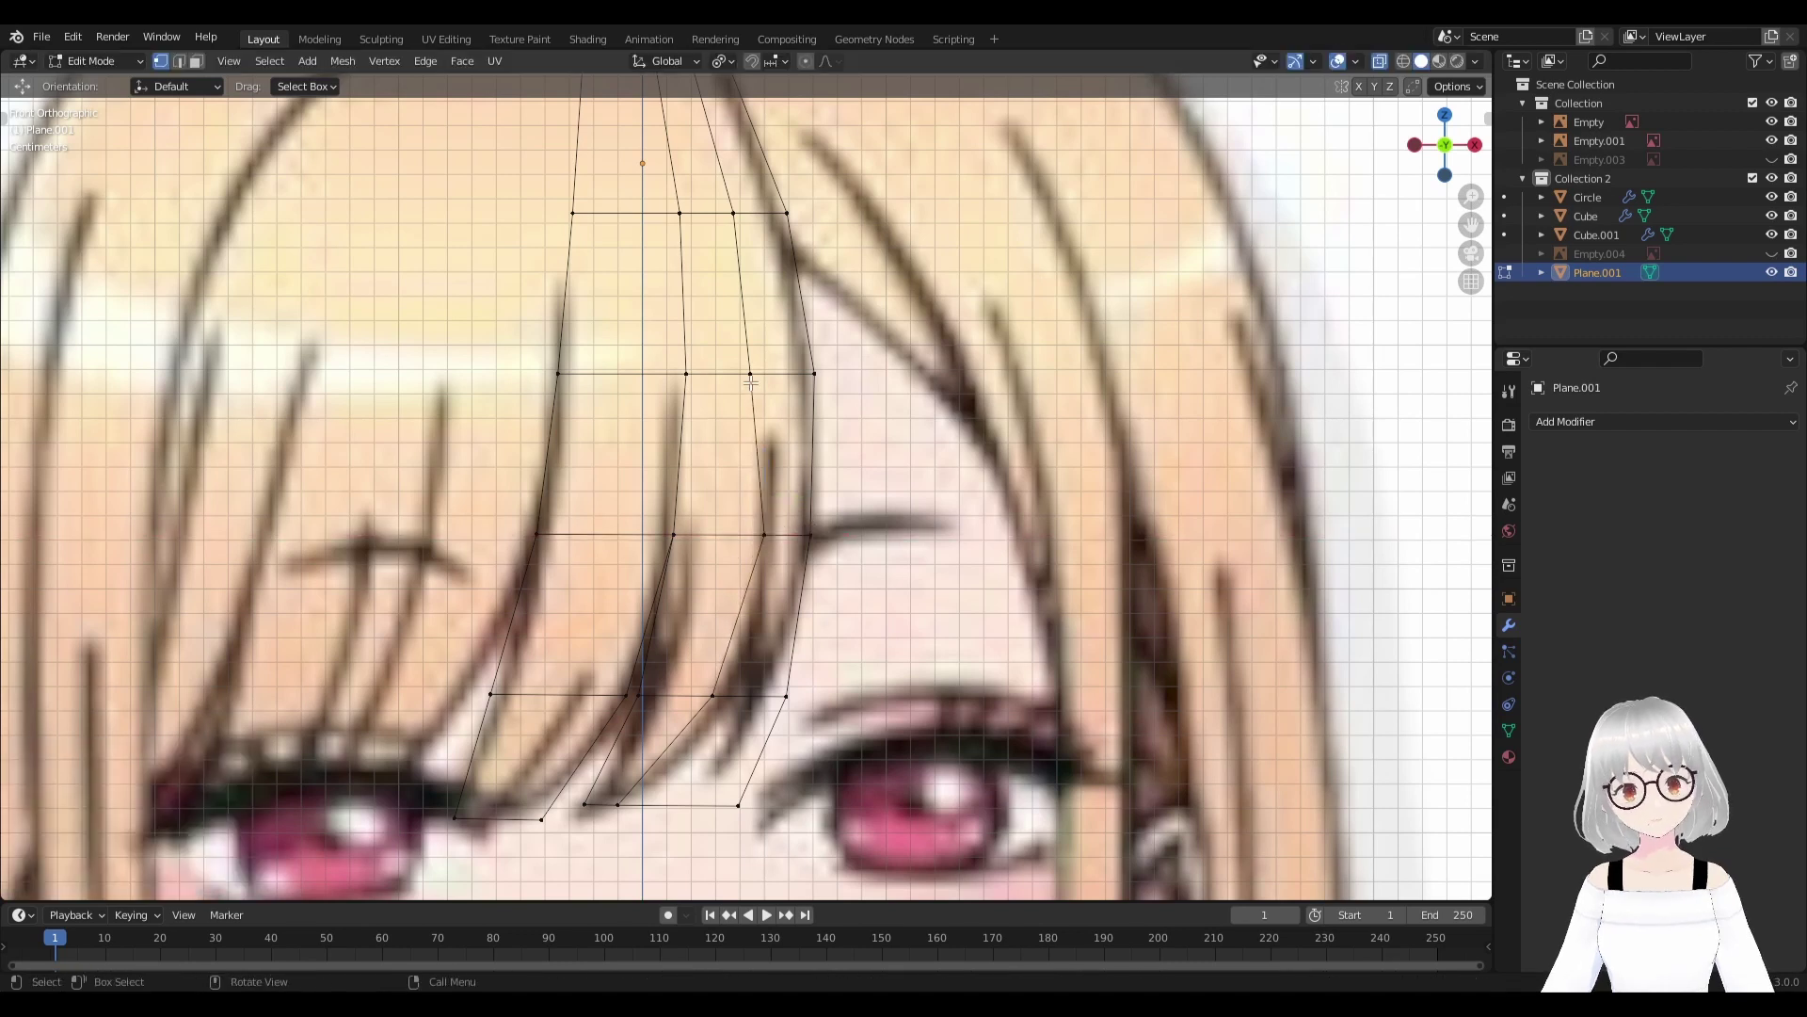
pyautogui.press('g')
pyautogui.click(819, 369)
pyautogui.scroll(-3, 833, 441)
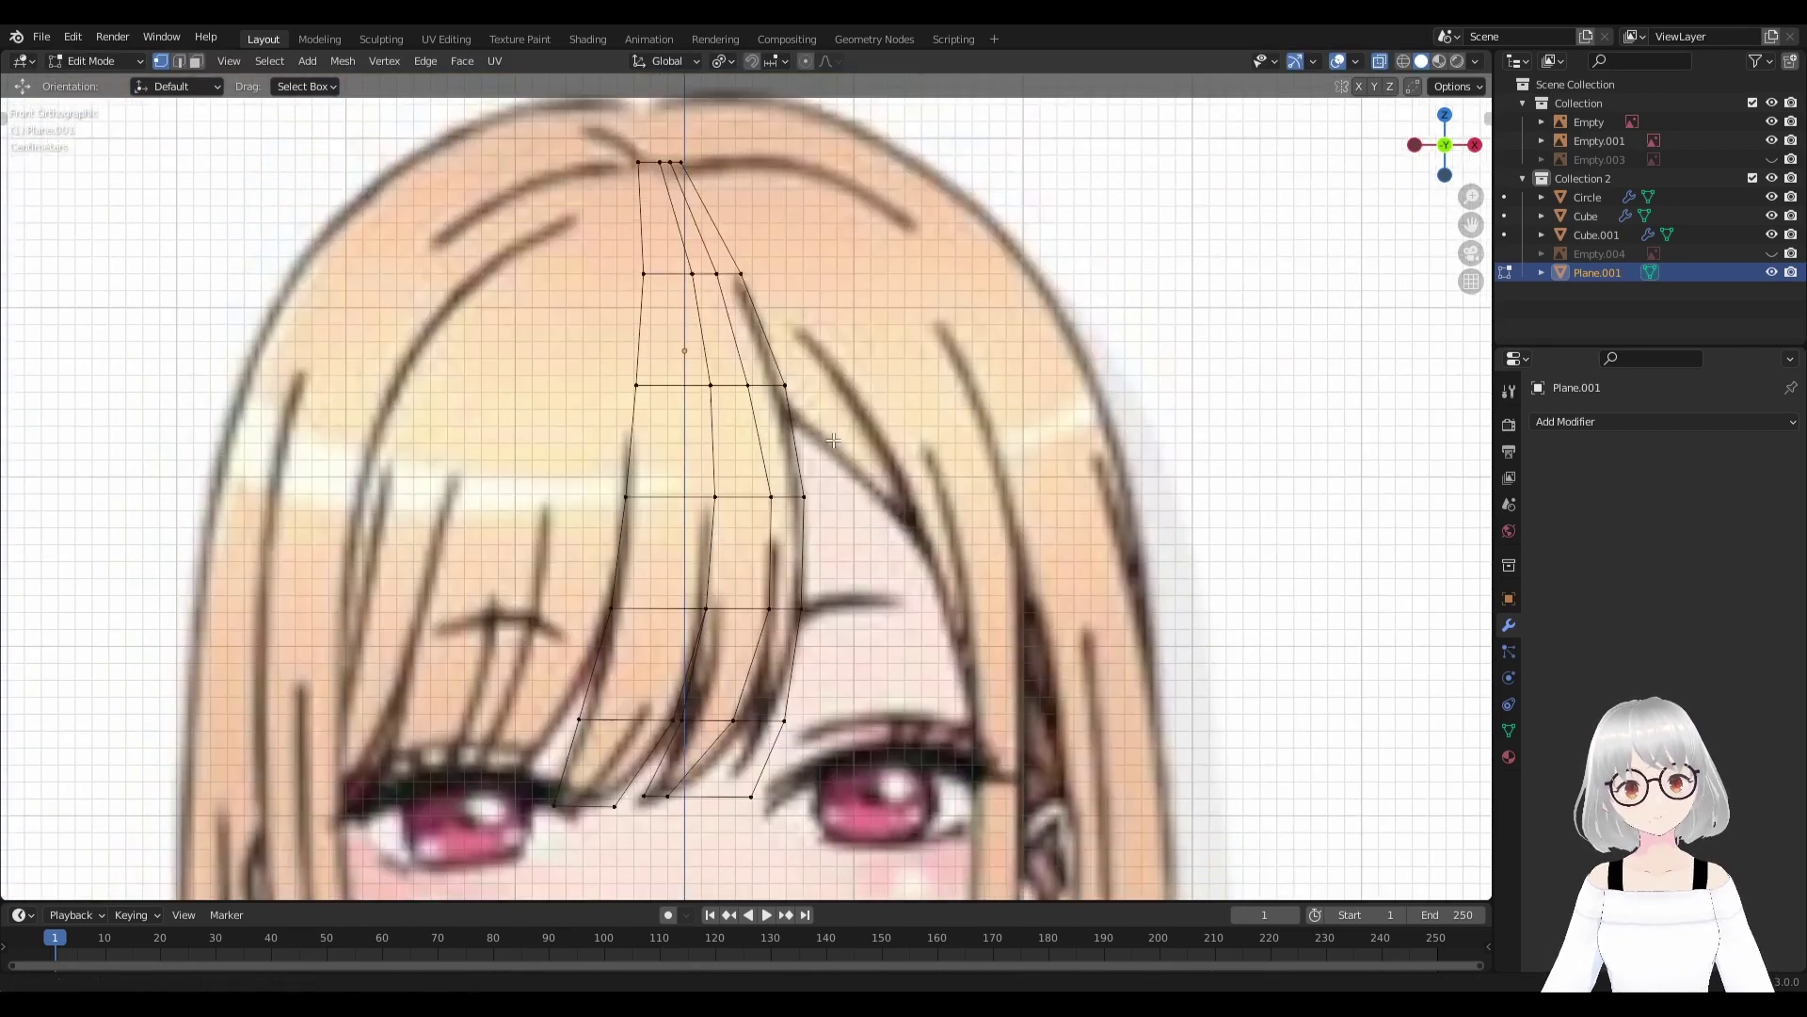
pyautogui.keyDown('shift'); pyautogui.scroll(1, 833, 441); pyautogui.keyUp('shift')
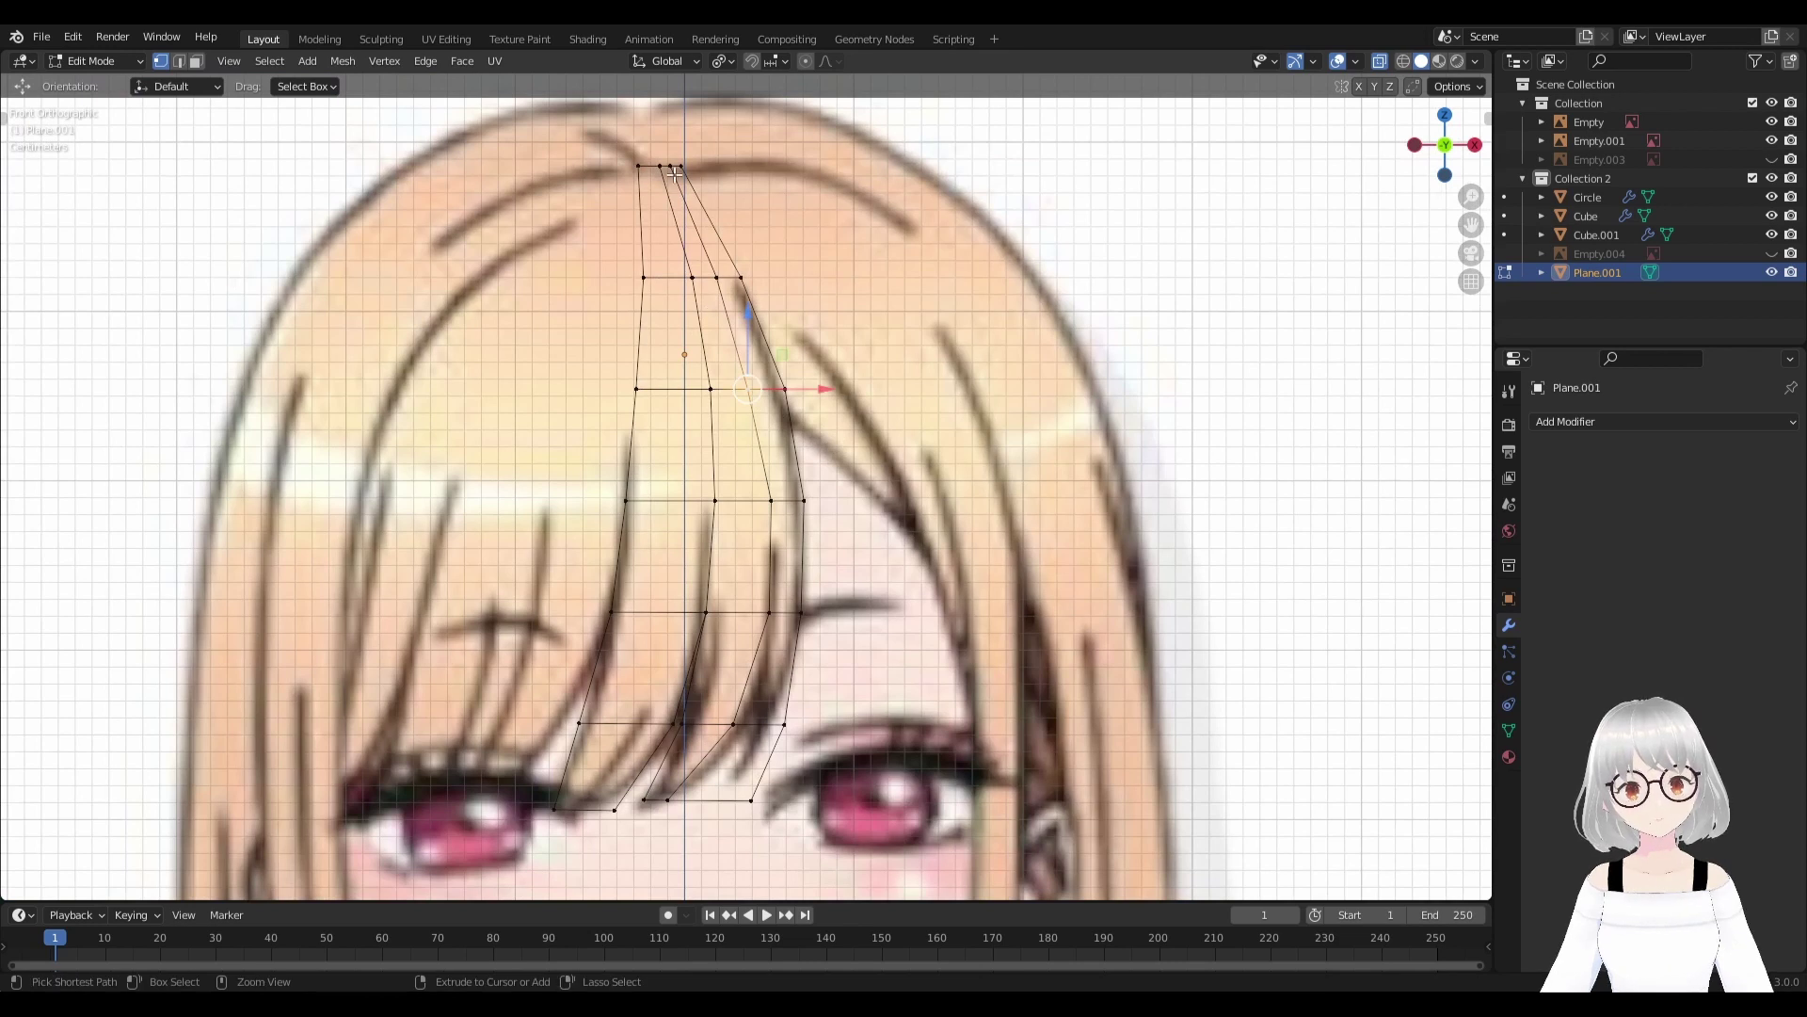
# Edge-slide the edge chain running to the top sideways to fit the strands.
pyautogui.keyDown('ctrl'); pyautogui.click(675, 173); pyautogui.keyUp('ctrl')
pyautogui.press('g')
pyautogui.press('g')
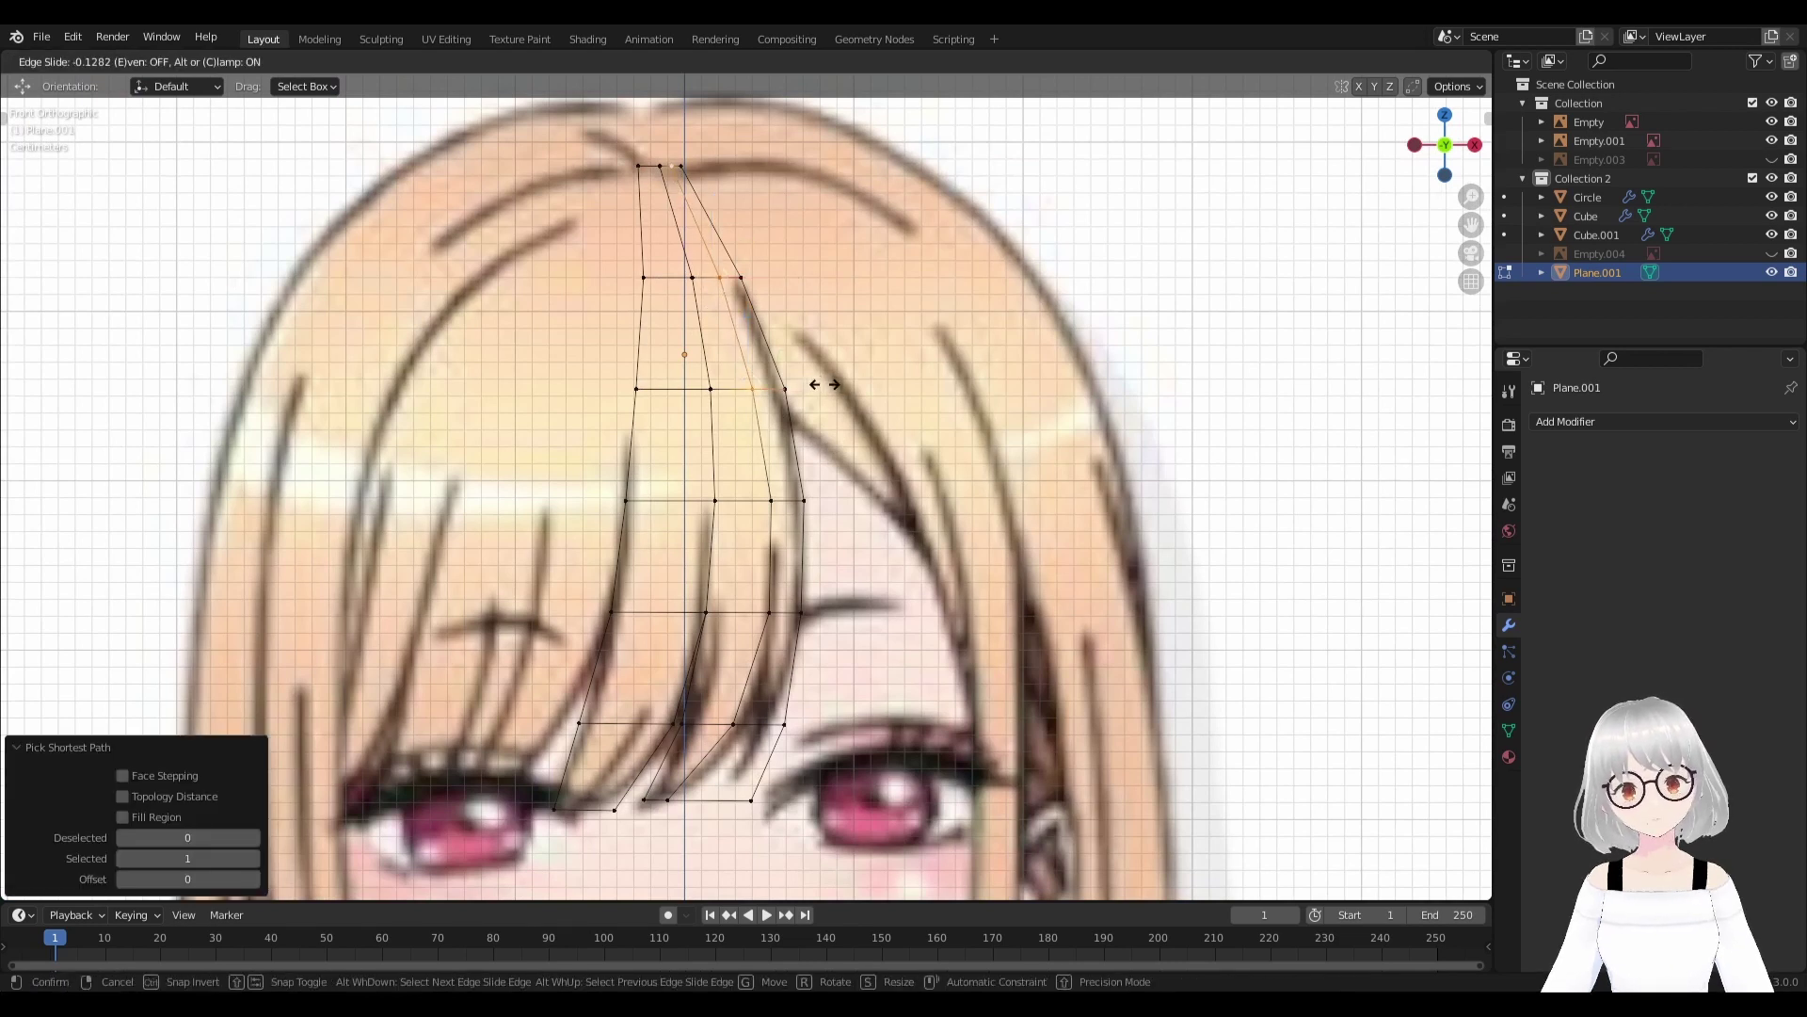
pyautogui.click(825, 384)
pyautogui.scroll(2, 778, 431)
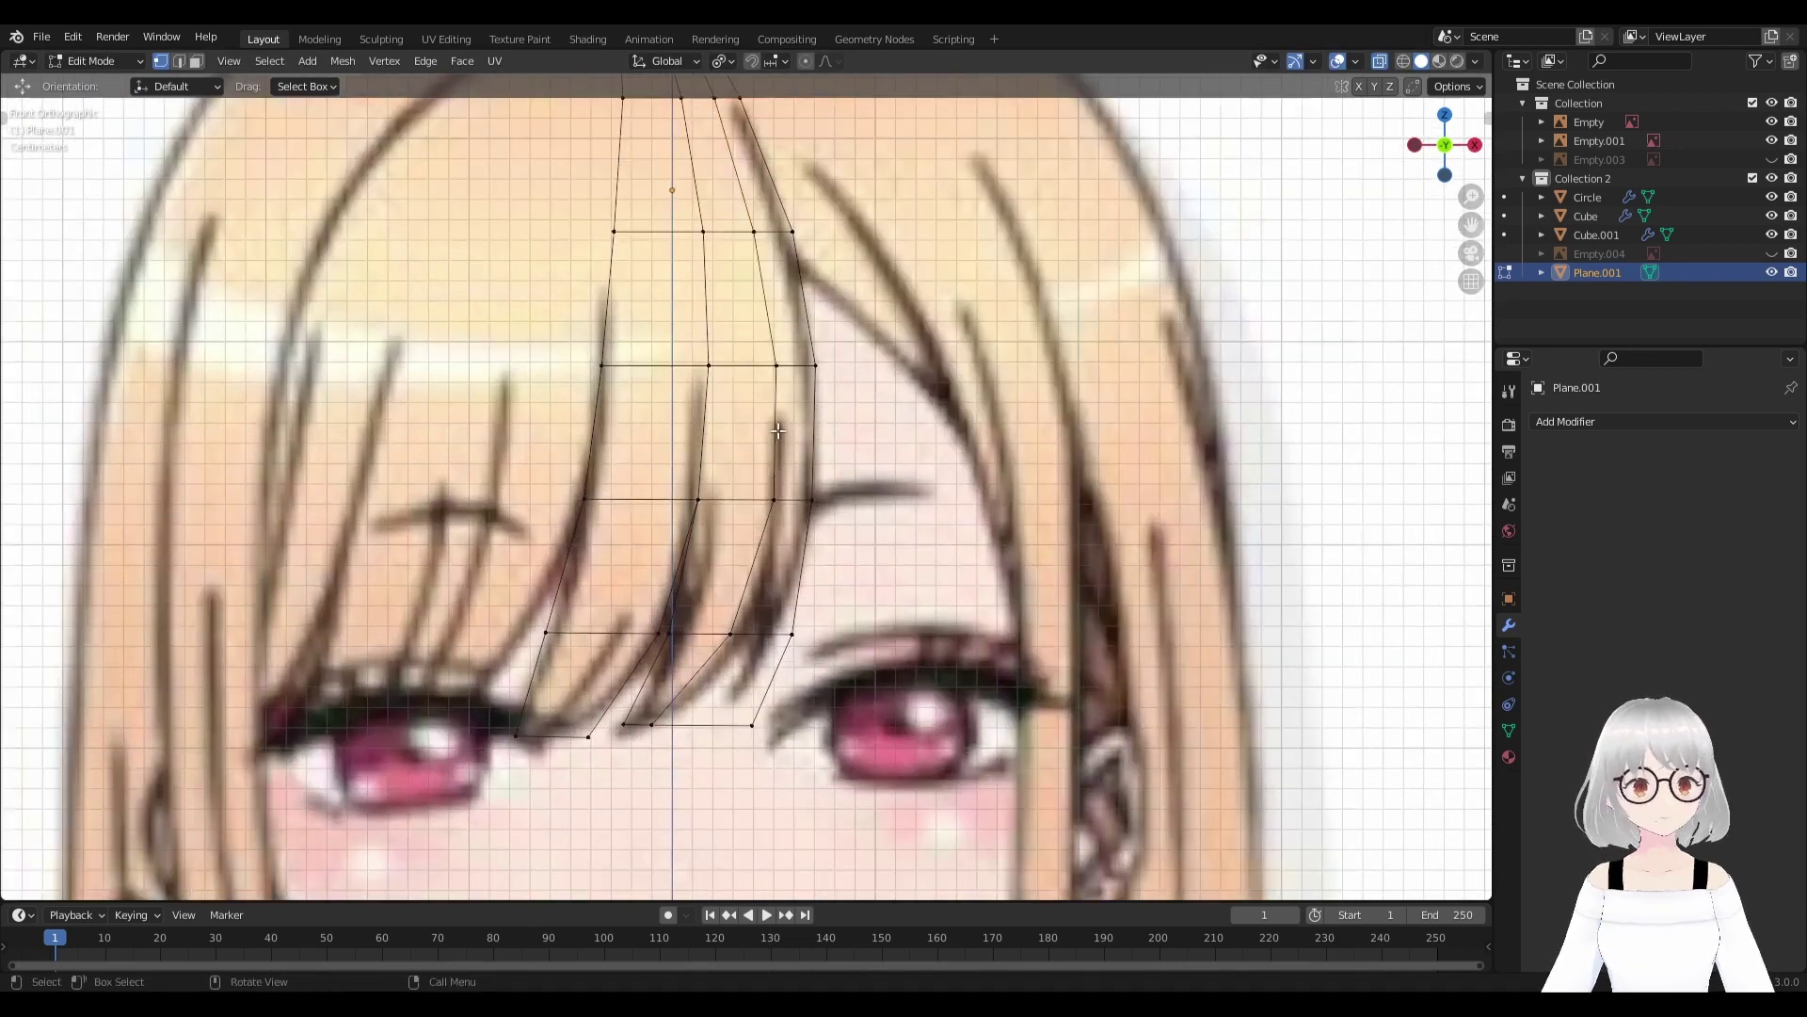
# Knife-cut a new edge down the strand's right side to its lower vertex.
pyautogui.press('k')
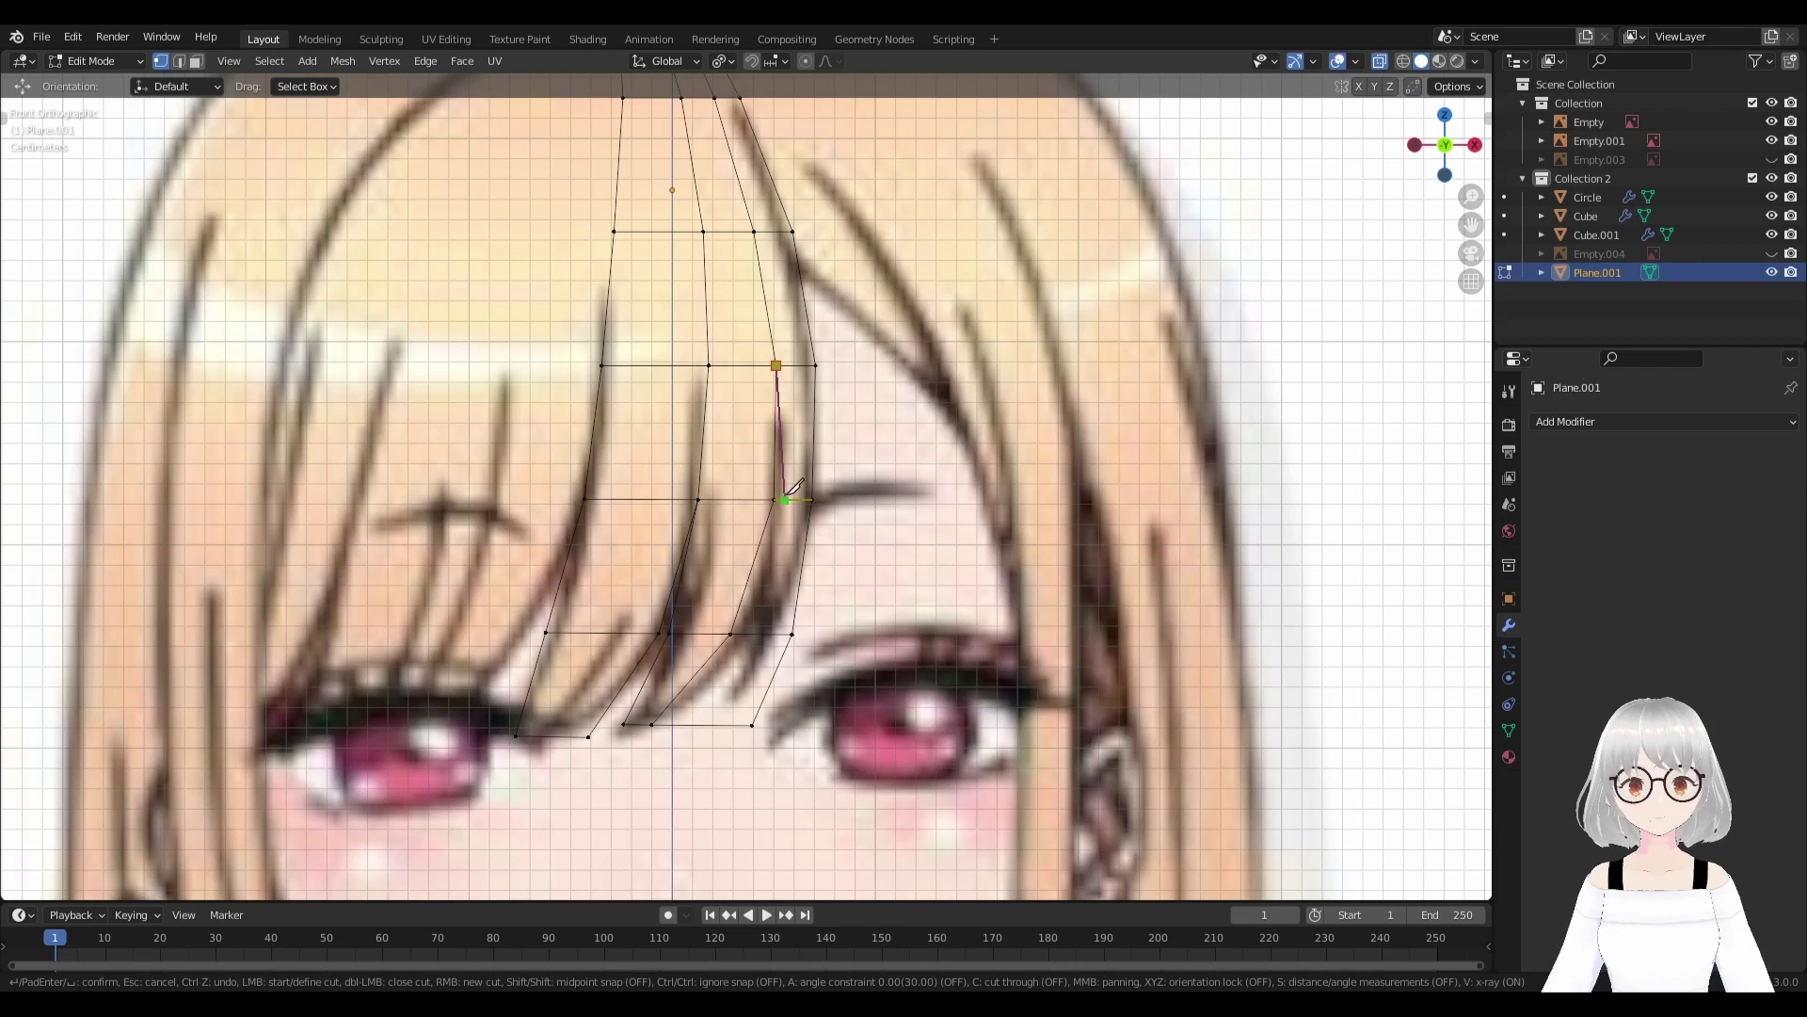
pyautogui.click(786, 499)
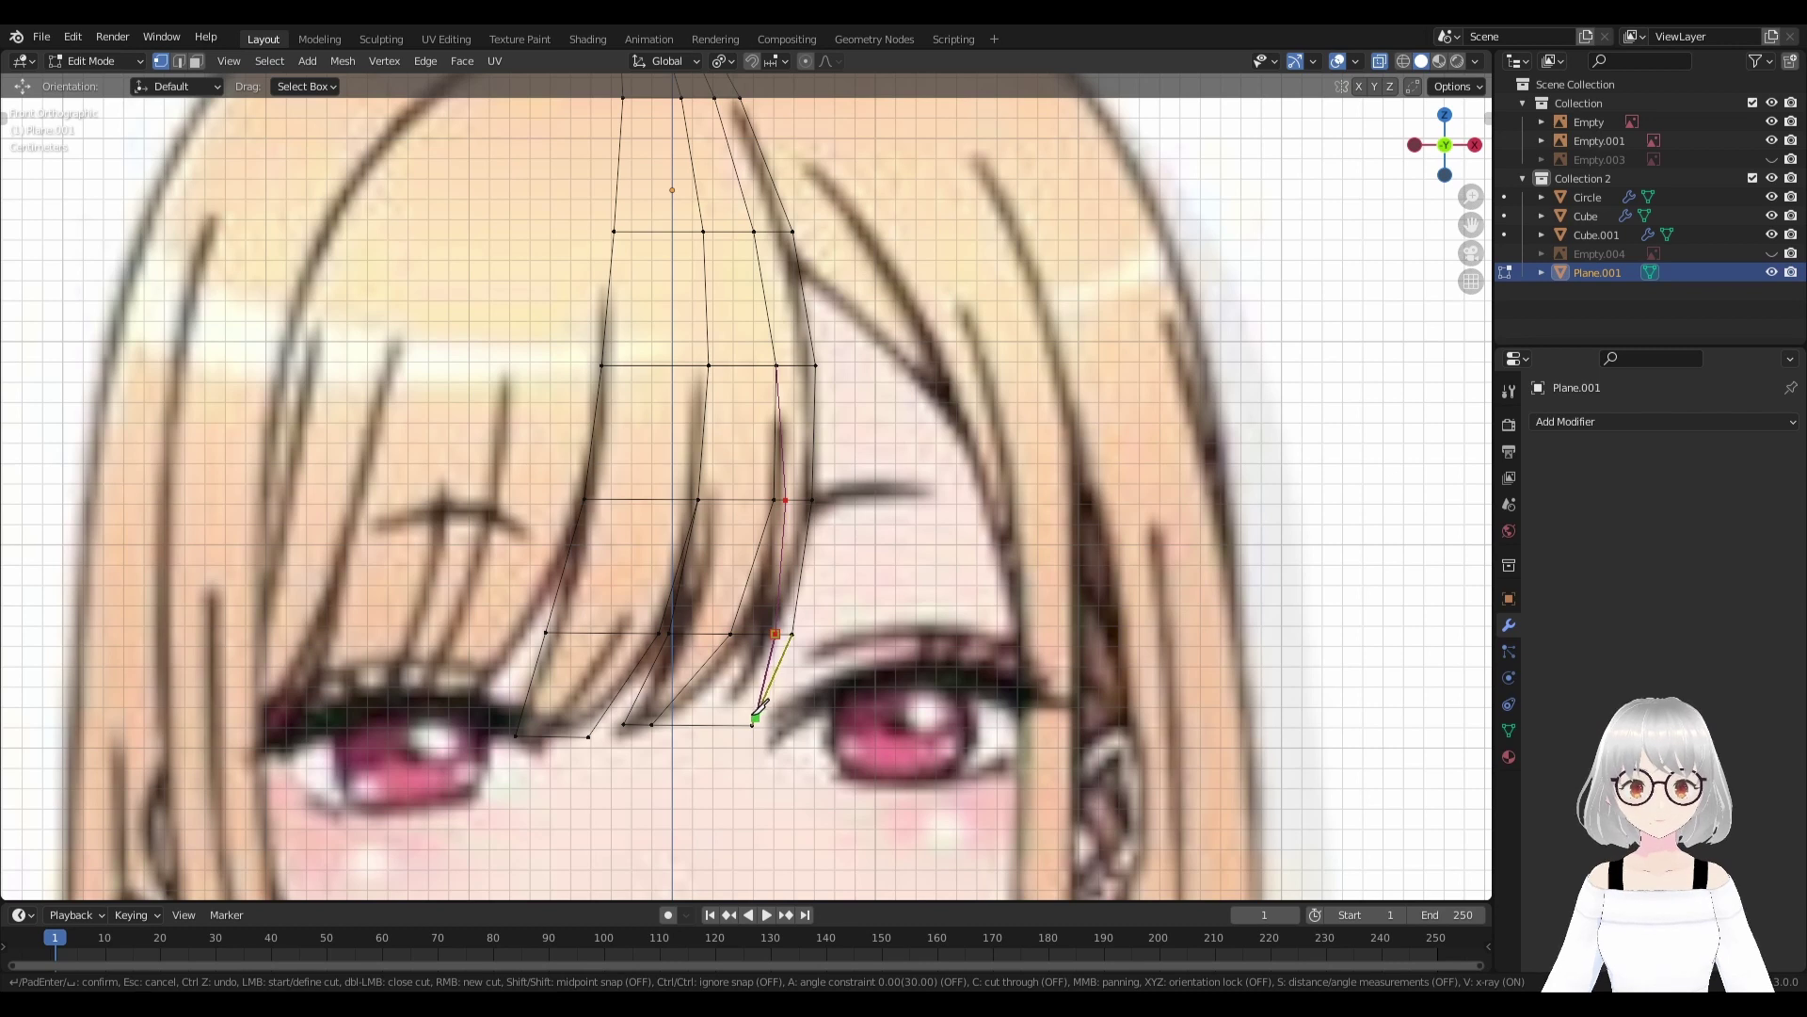
pyautogui.click(760, 712)
pyautogui.press('Return')
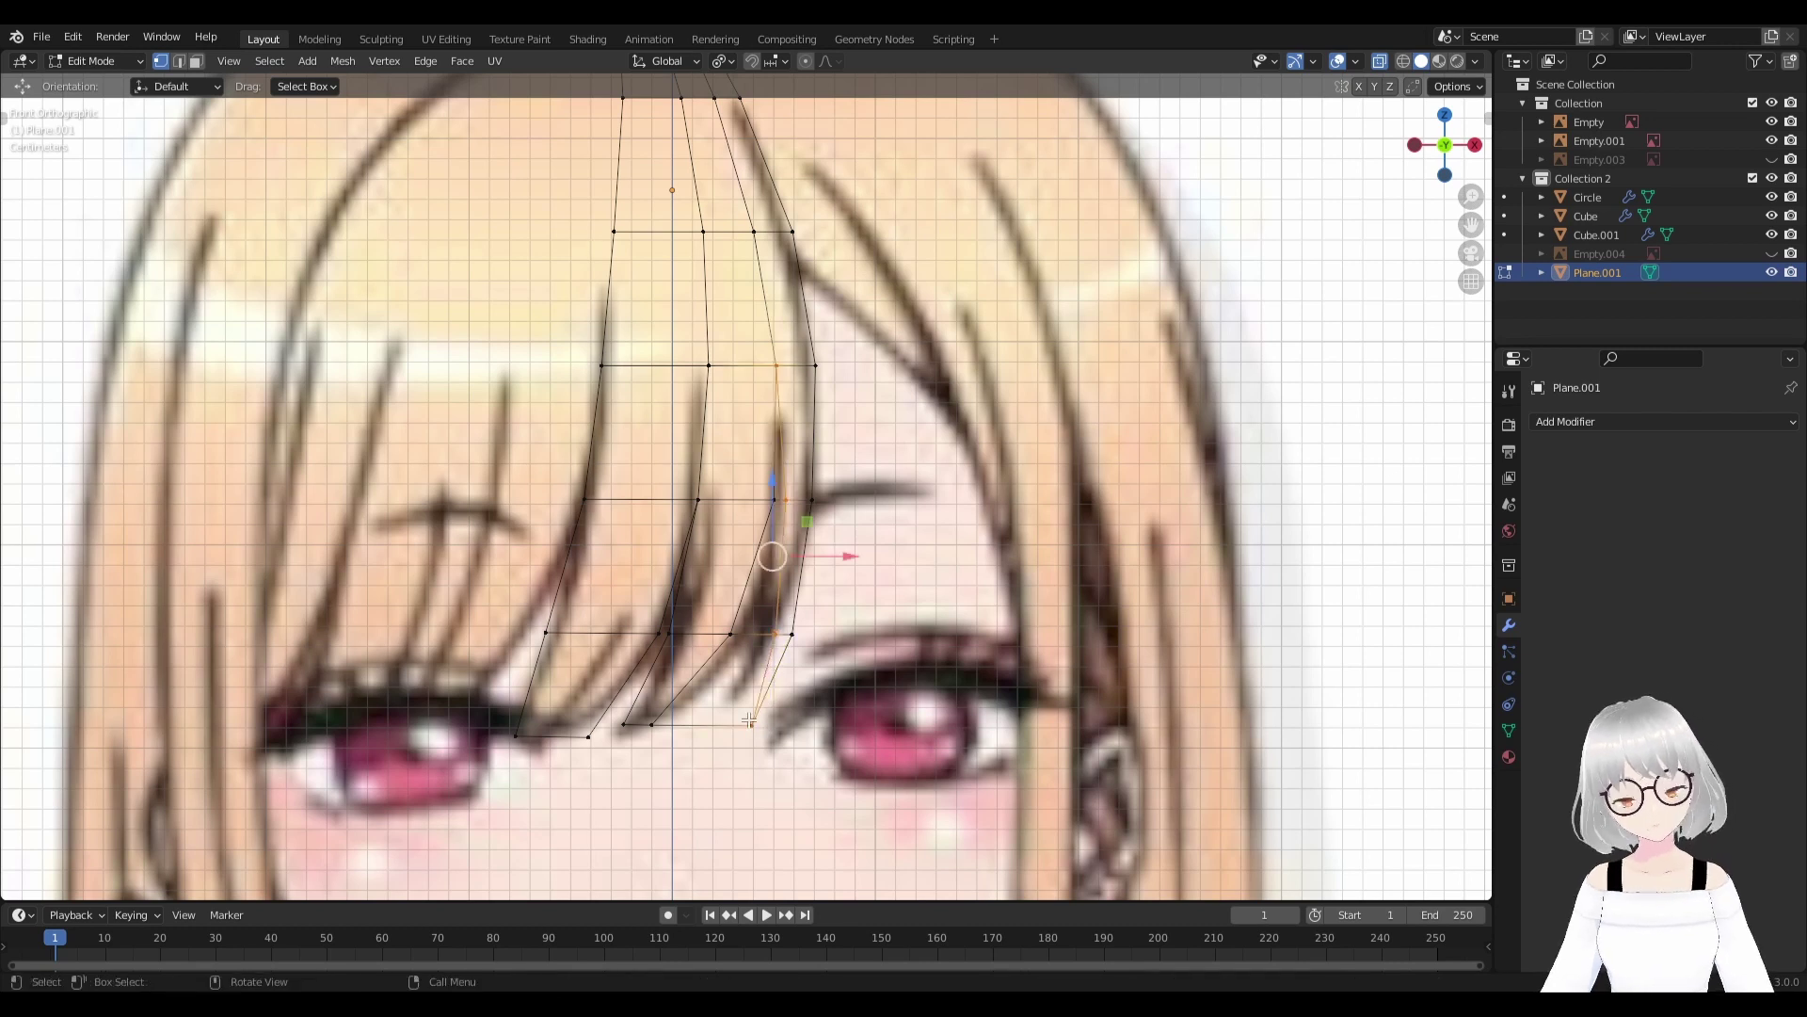
# Delete the two thin sliver faces beside the cut in face select mode.
pyautogui.press('3')
pyautogui.click(770, 603)
pyautogui.press('x')
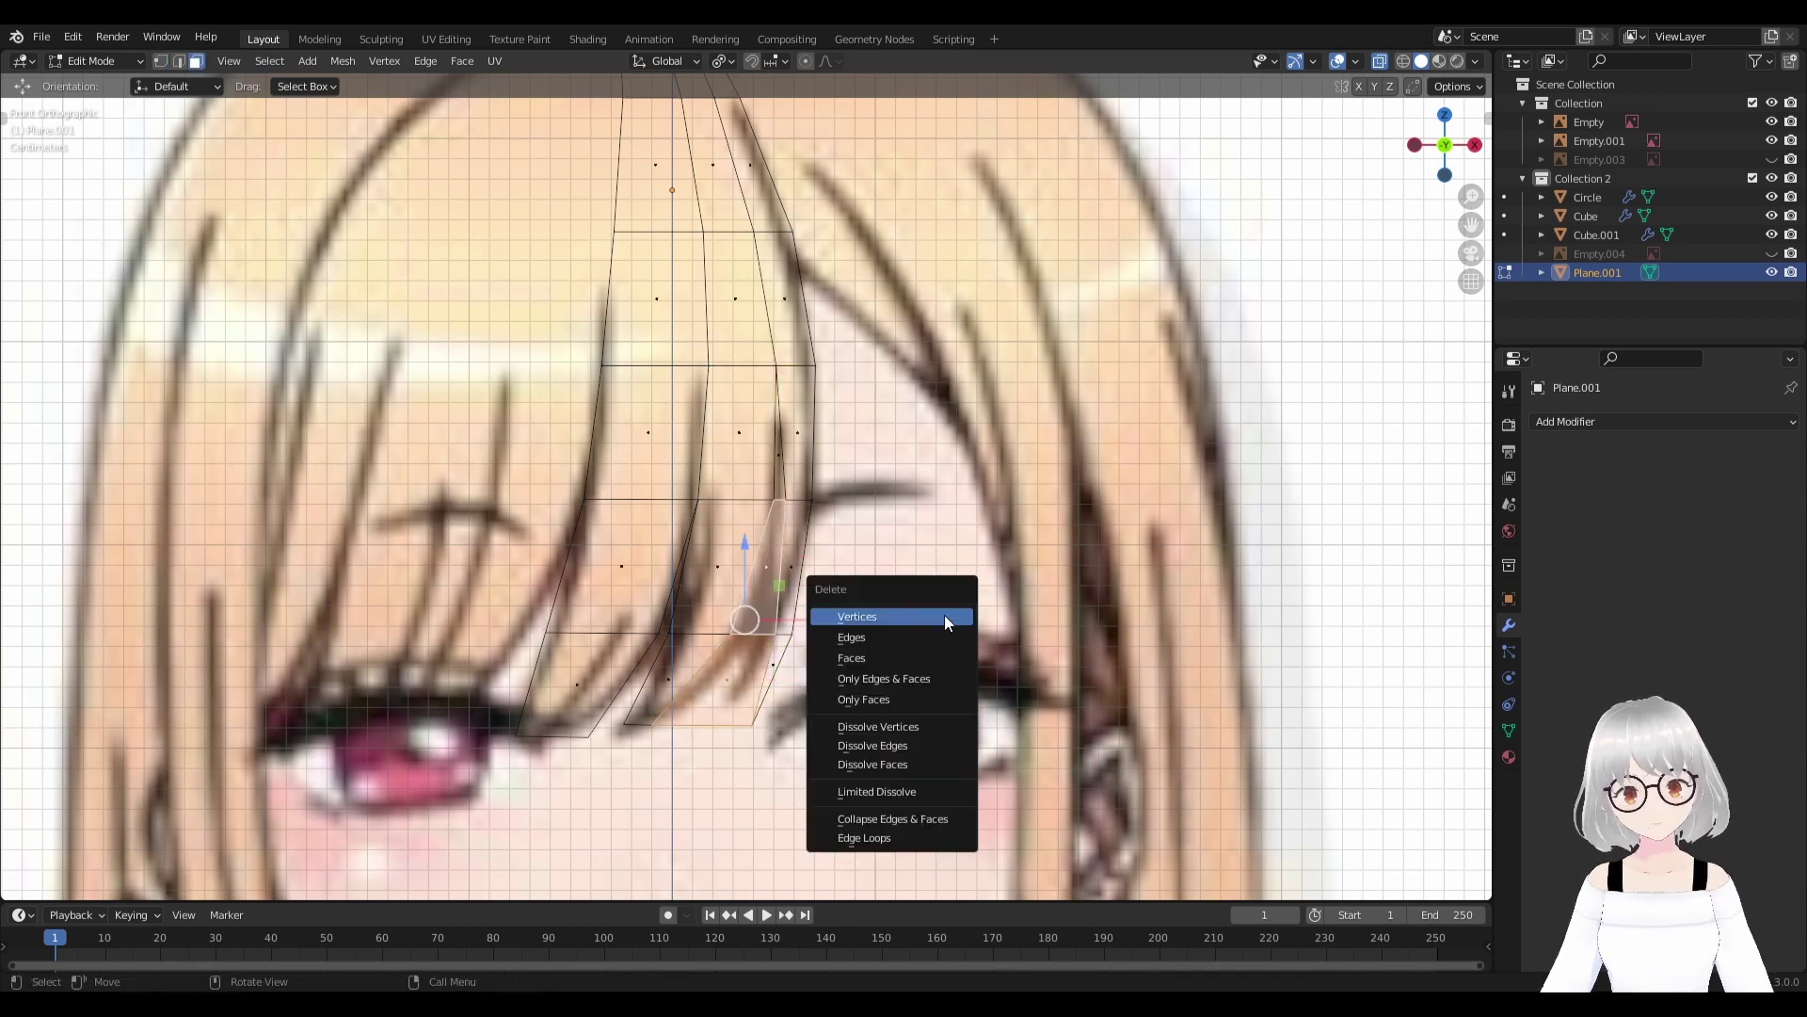
pyautogui.keyDown('shift'); pyautogui.click(779, 457); pyautogui.keyUp('shift')
pyautogui.press('x')
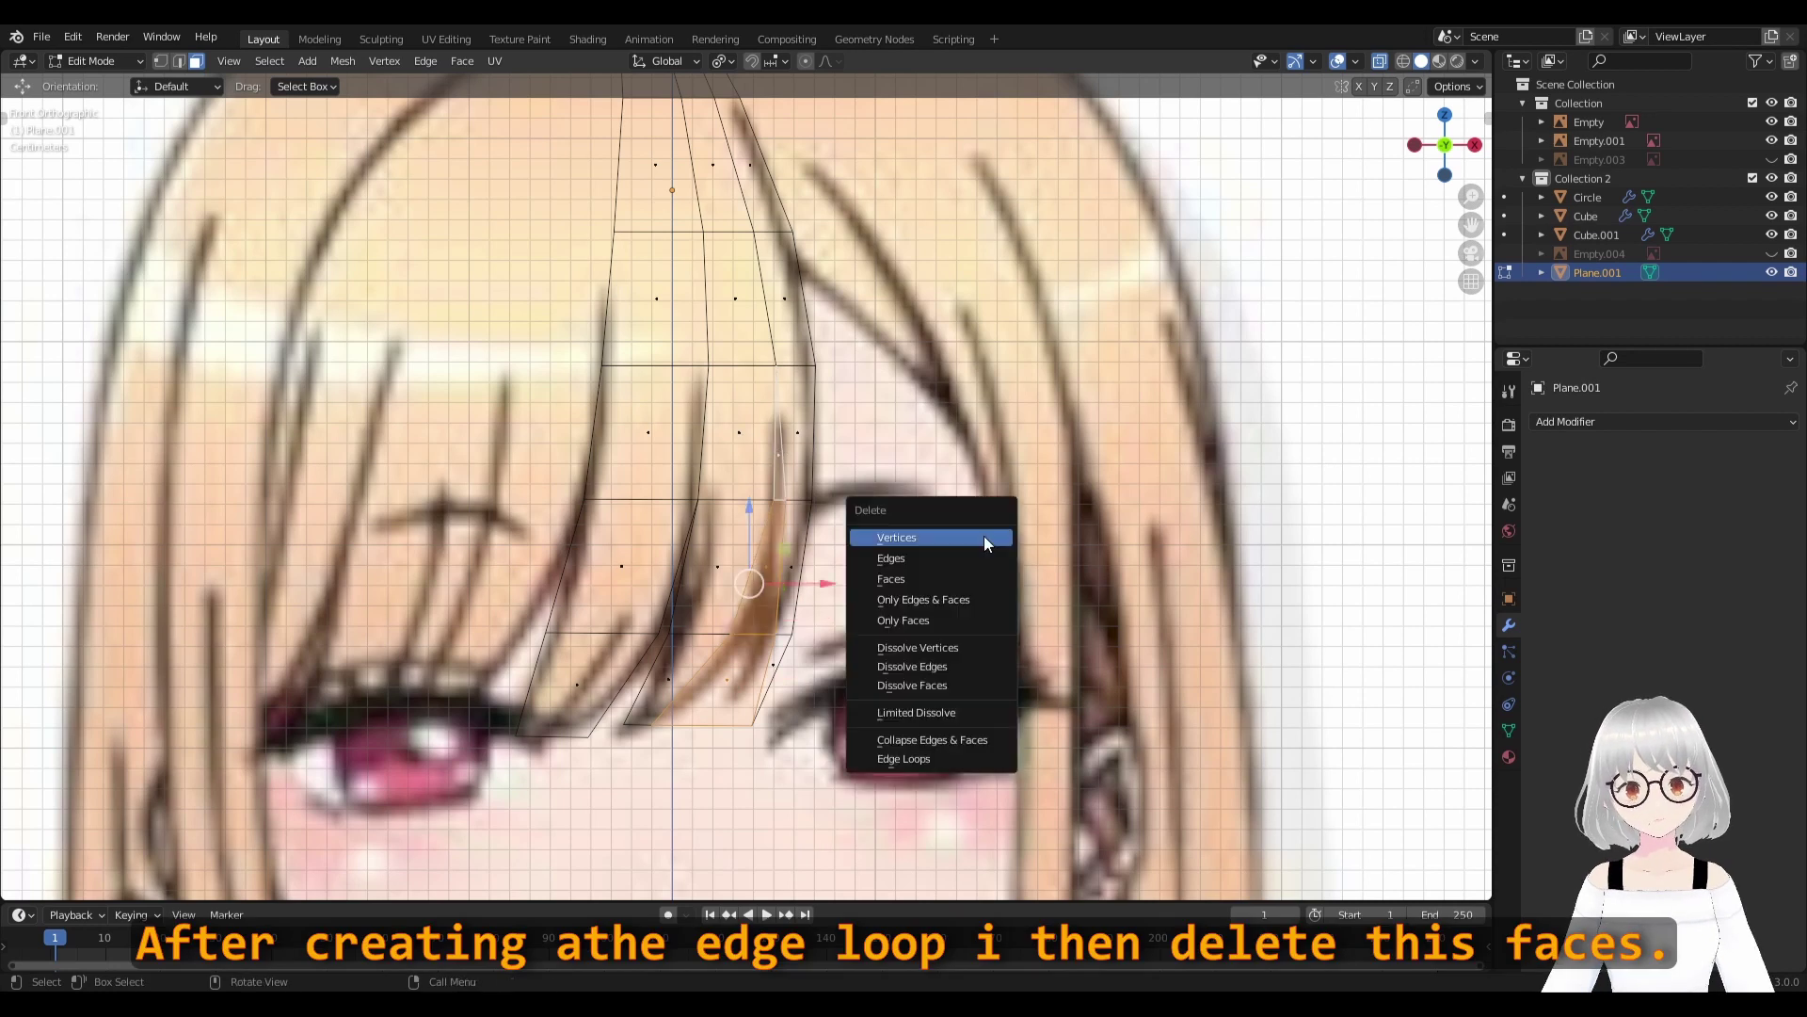
pyautogui.click(979, 578)
pyautogui.scroll(1, 802, 654)
pyautogui.scroll(2, 802, 655)
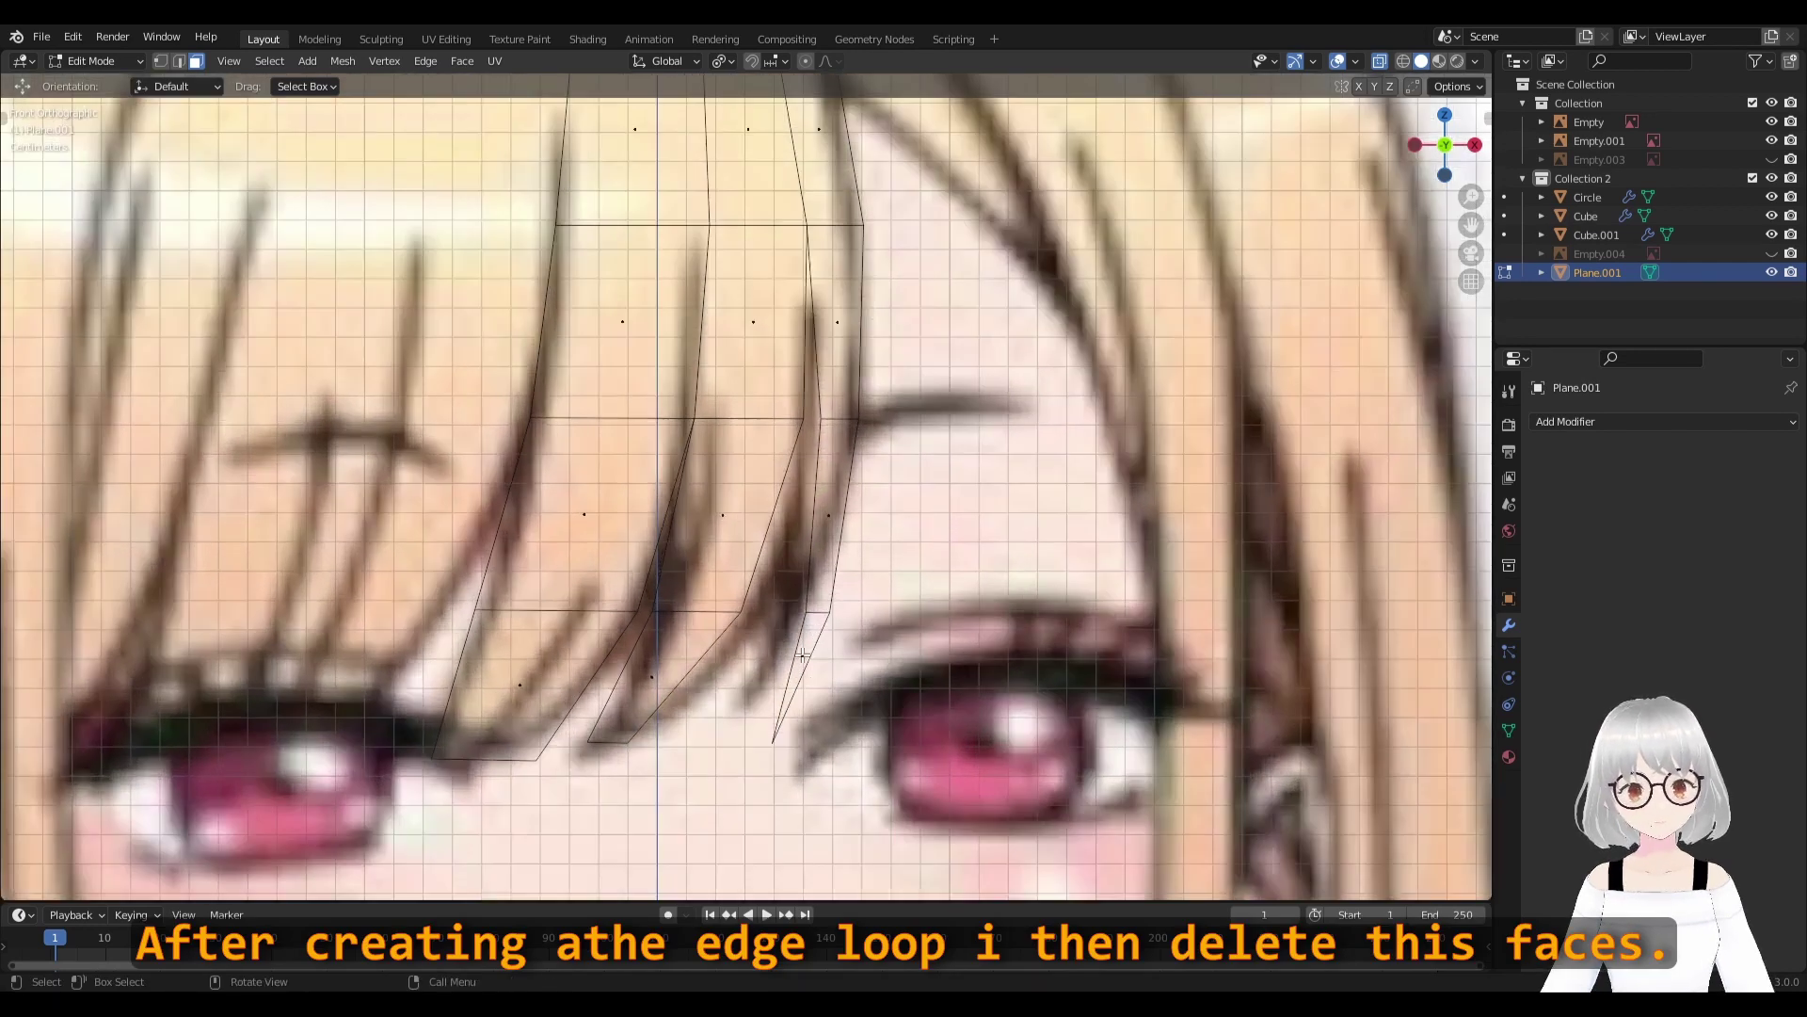
pyautogui.click(792, 750)
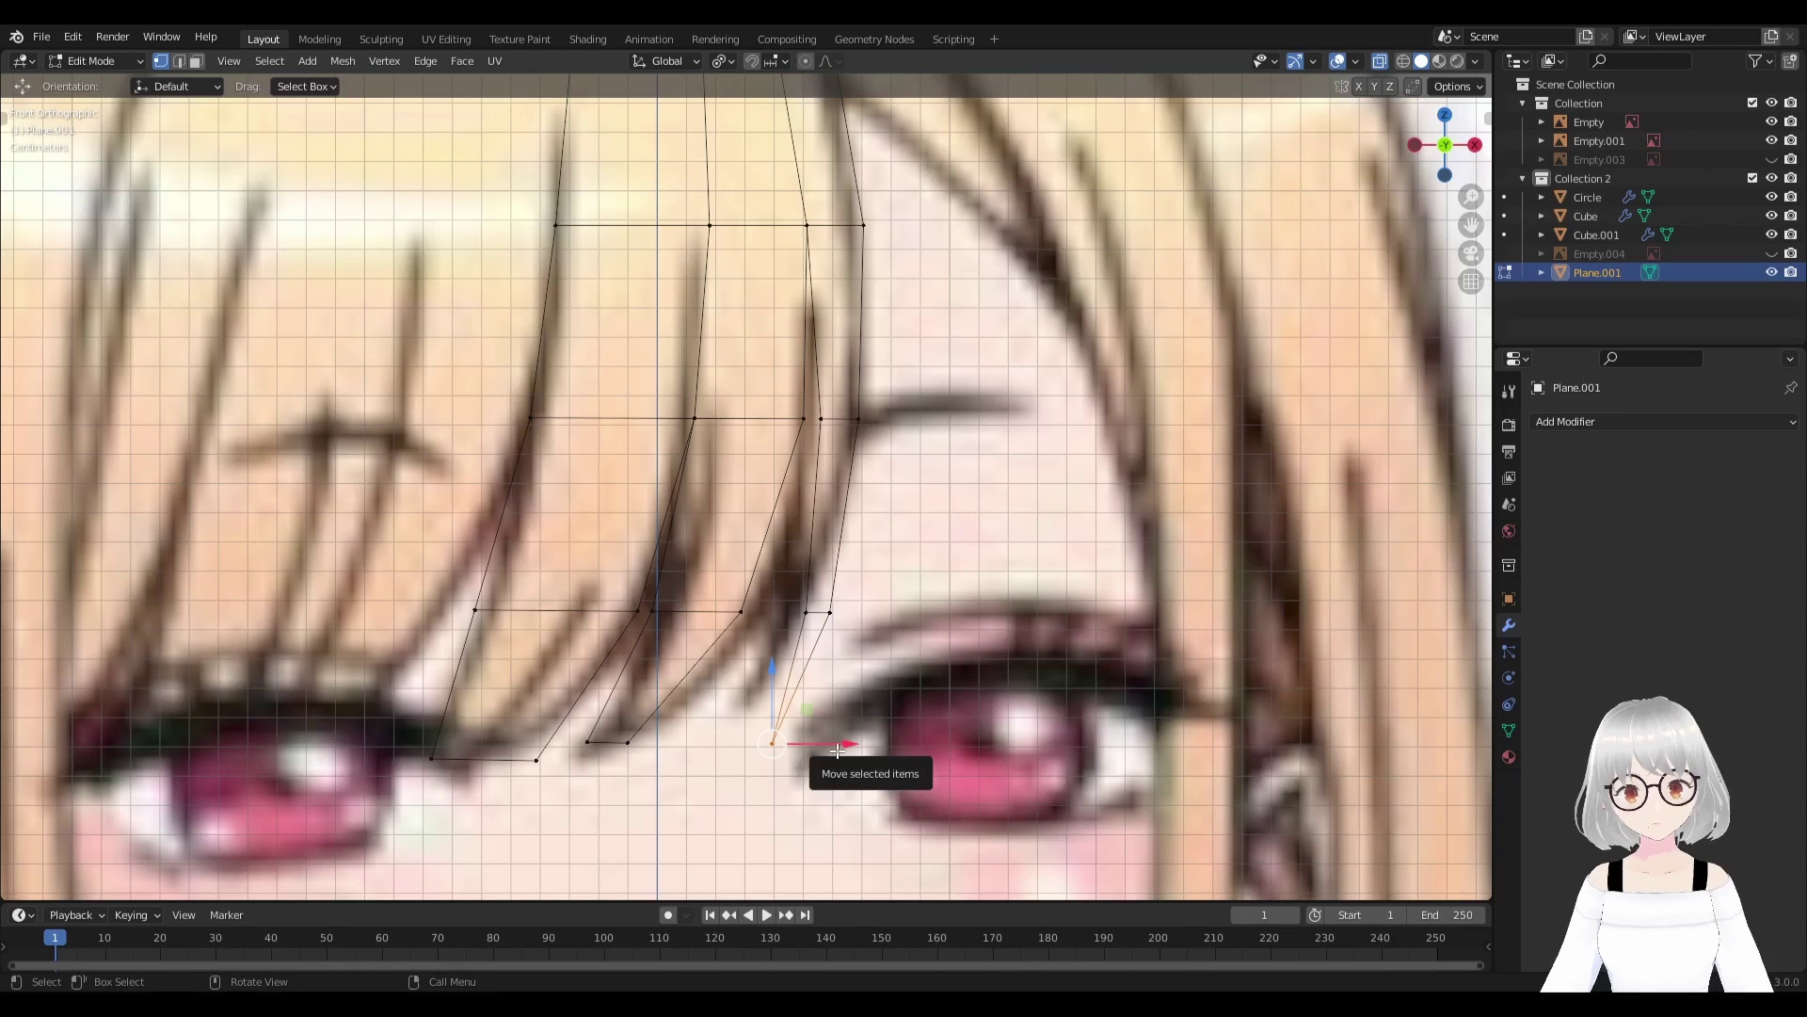
# With proportional editing on, adjust the tip and scale the bottom vertices together (S 0.1).
pyautogui.press('o')
pyautogui.moveTo(840, 746); pyautogui.dragTo(795, 744)
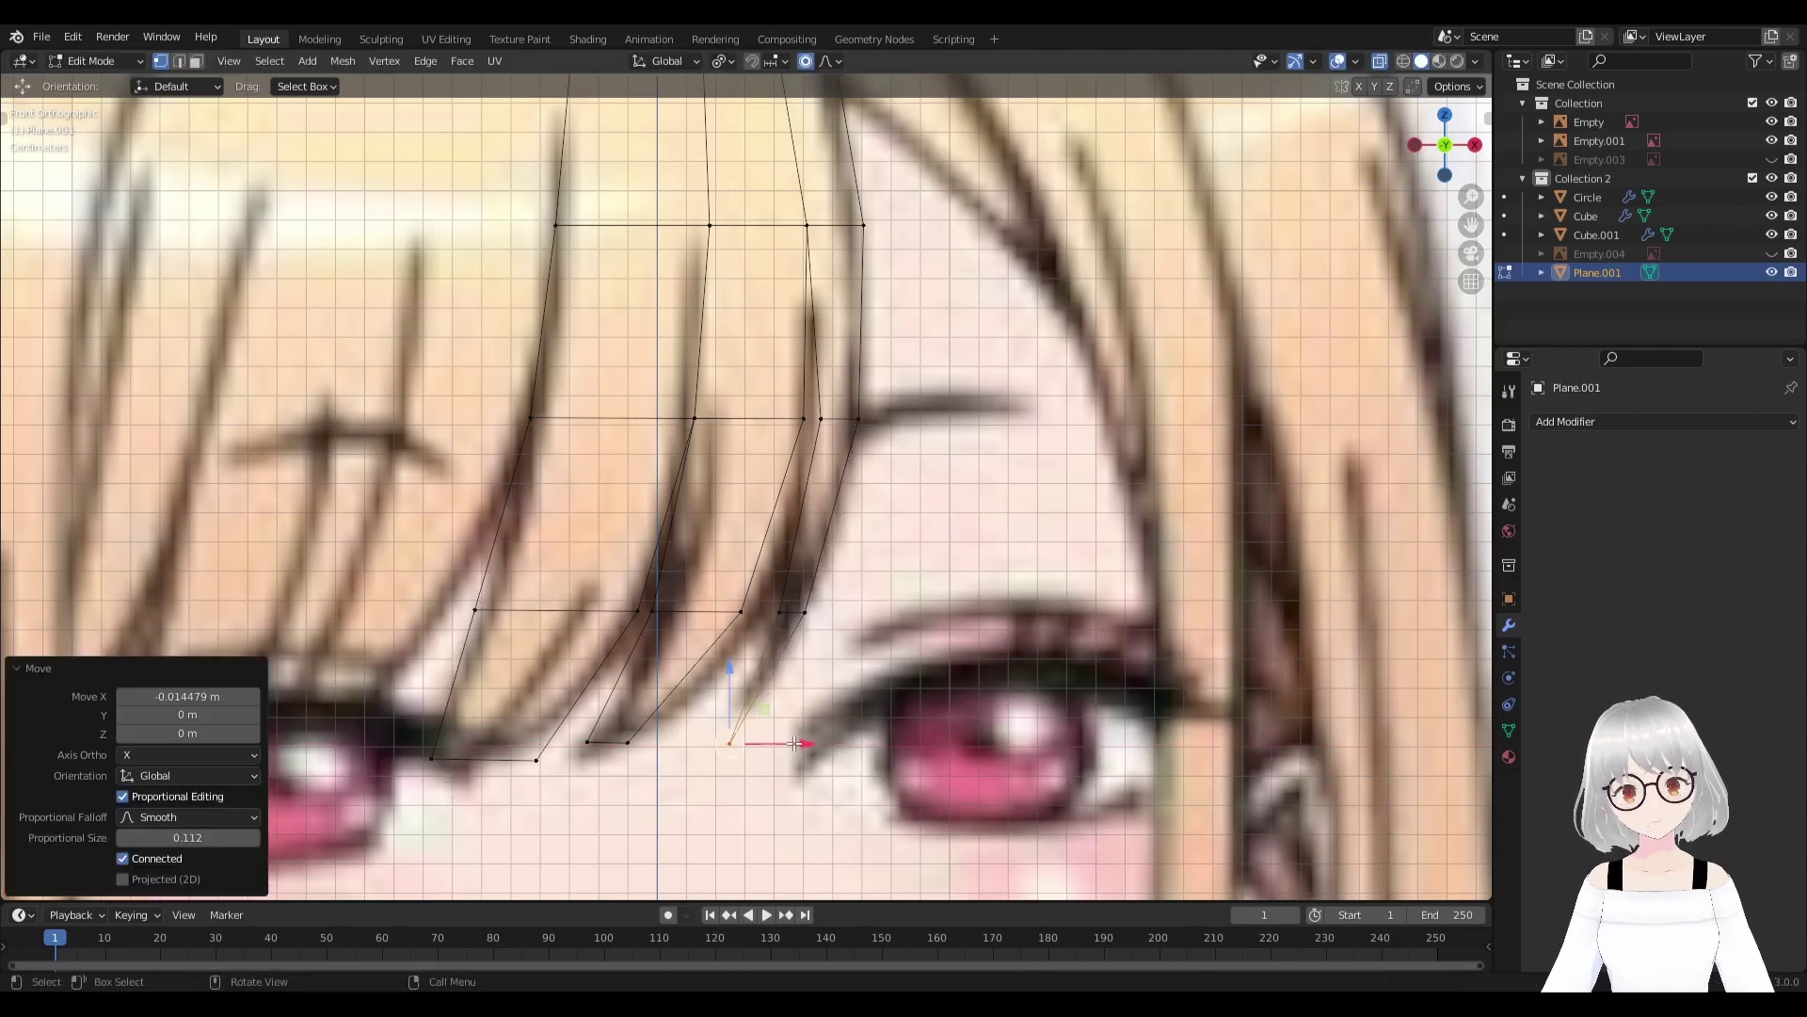
pyautogui.press('g')
pyautogui.press('Escape')
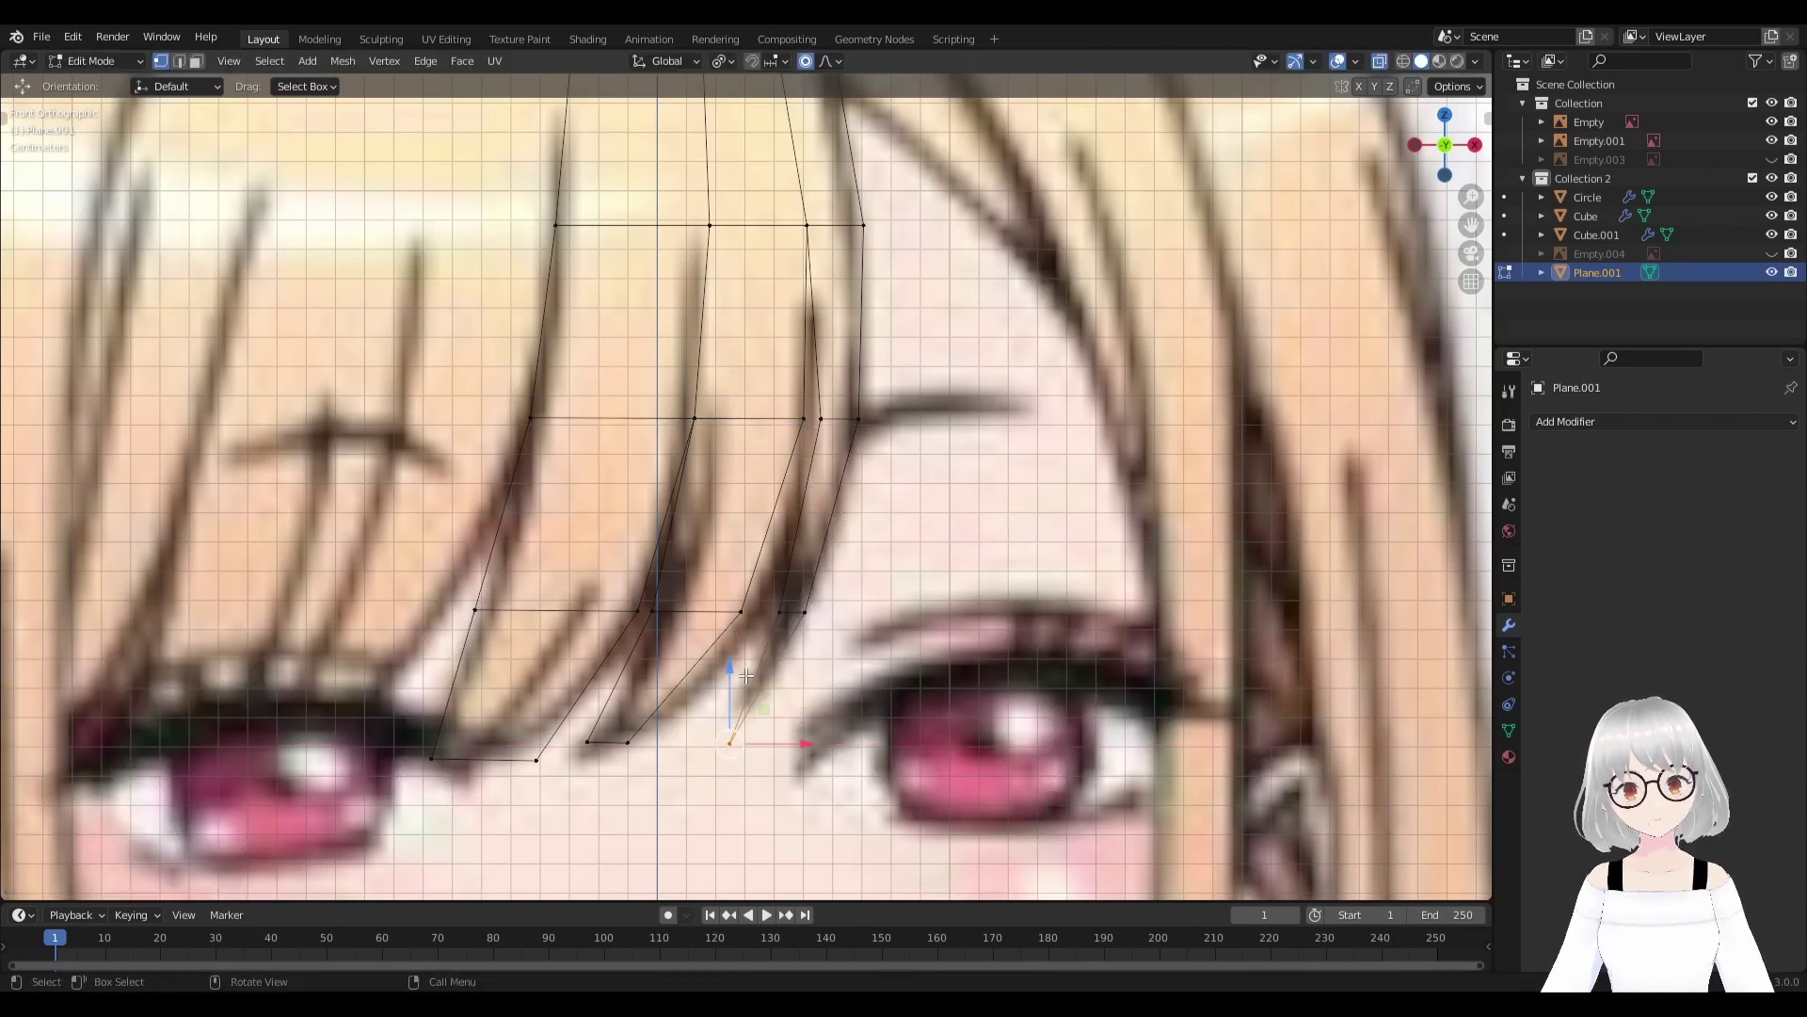
pyautogui.moveTo(743, 674); pyautogui.dragTo(748, 640)
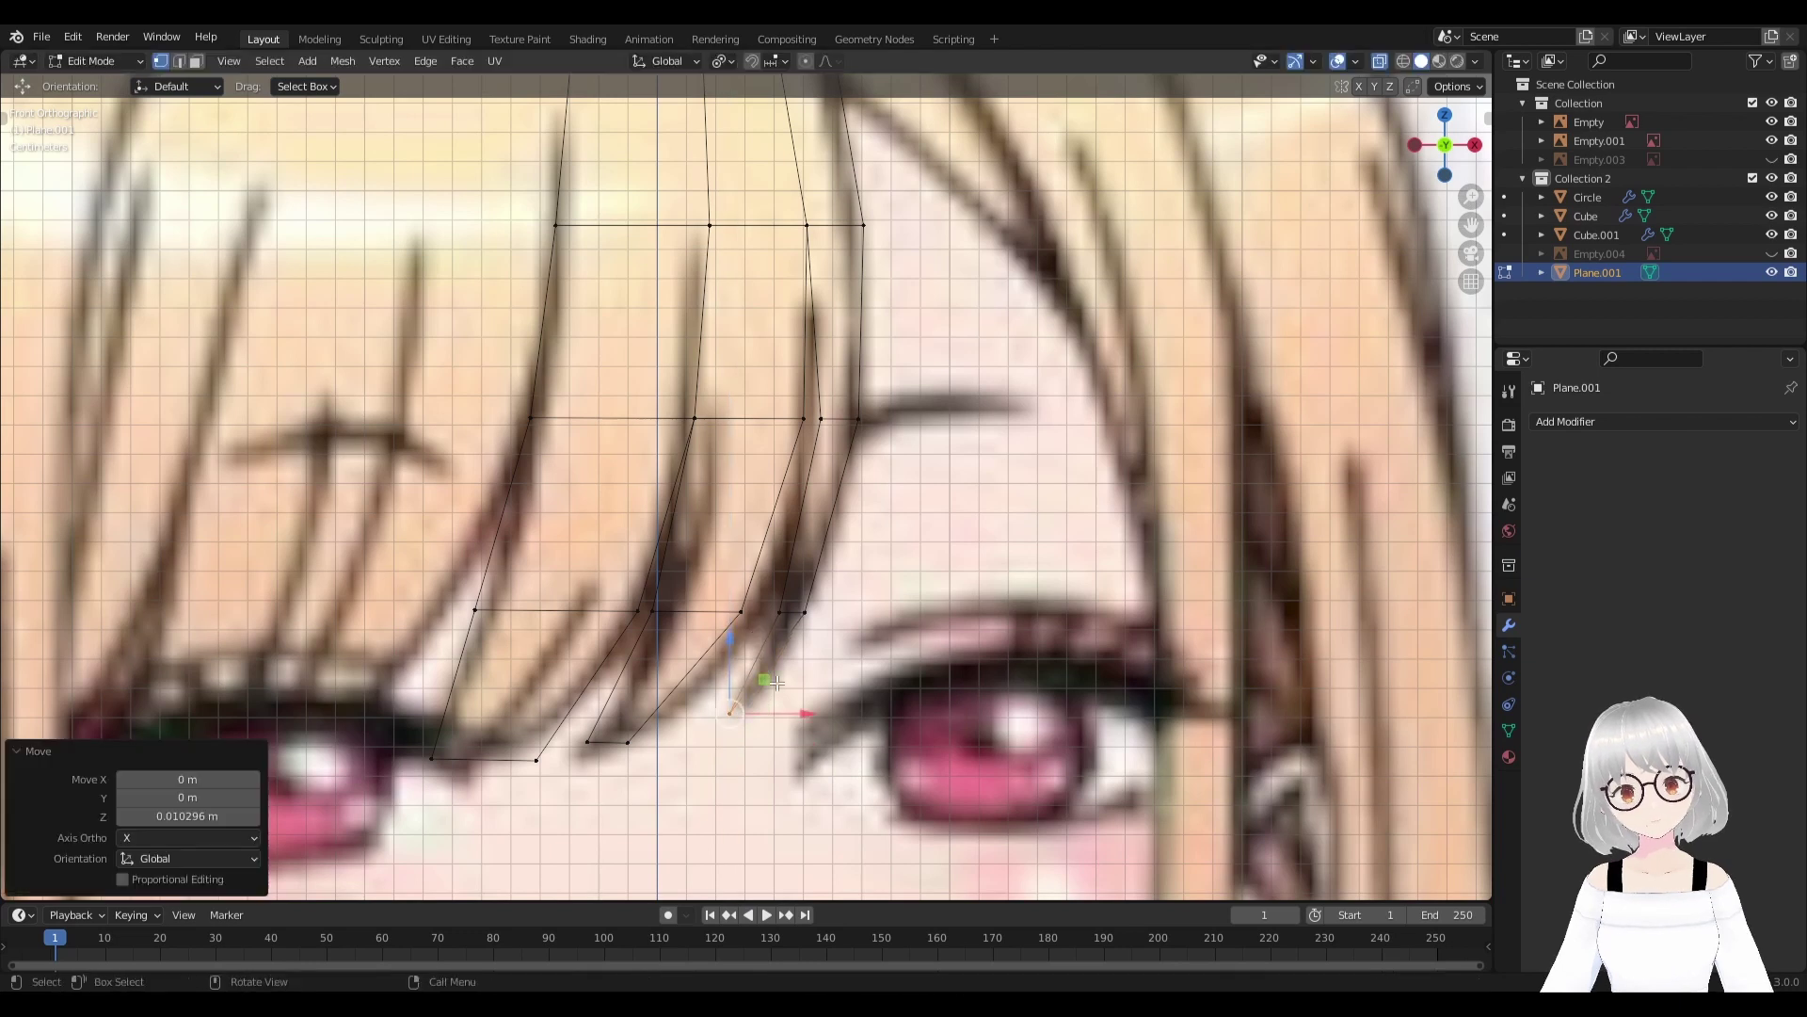
pyautogui.scroll(-2, 737, 692)
pyautogui.write('s0.1')
pyautogui.press('Return')
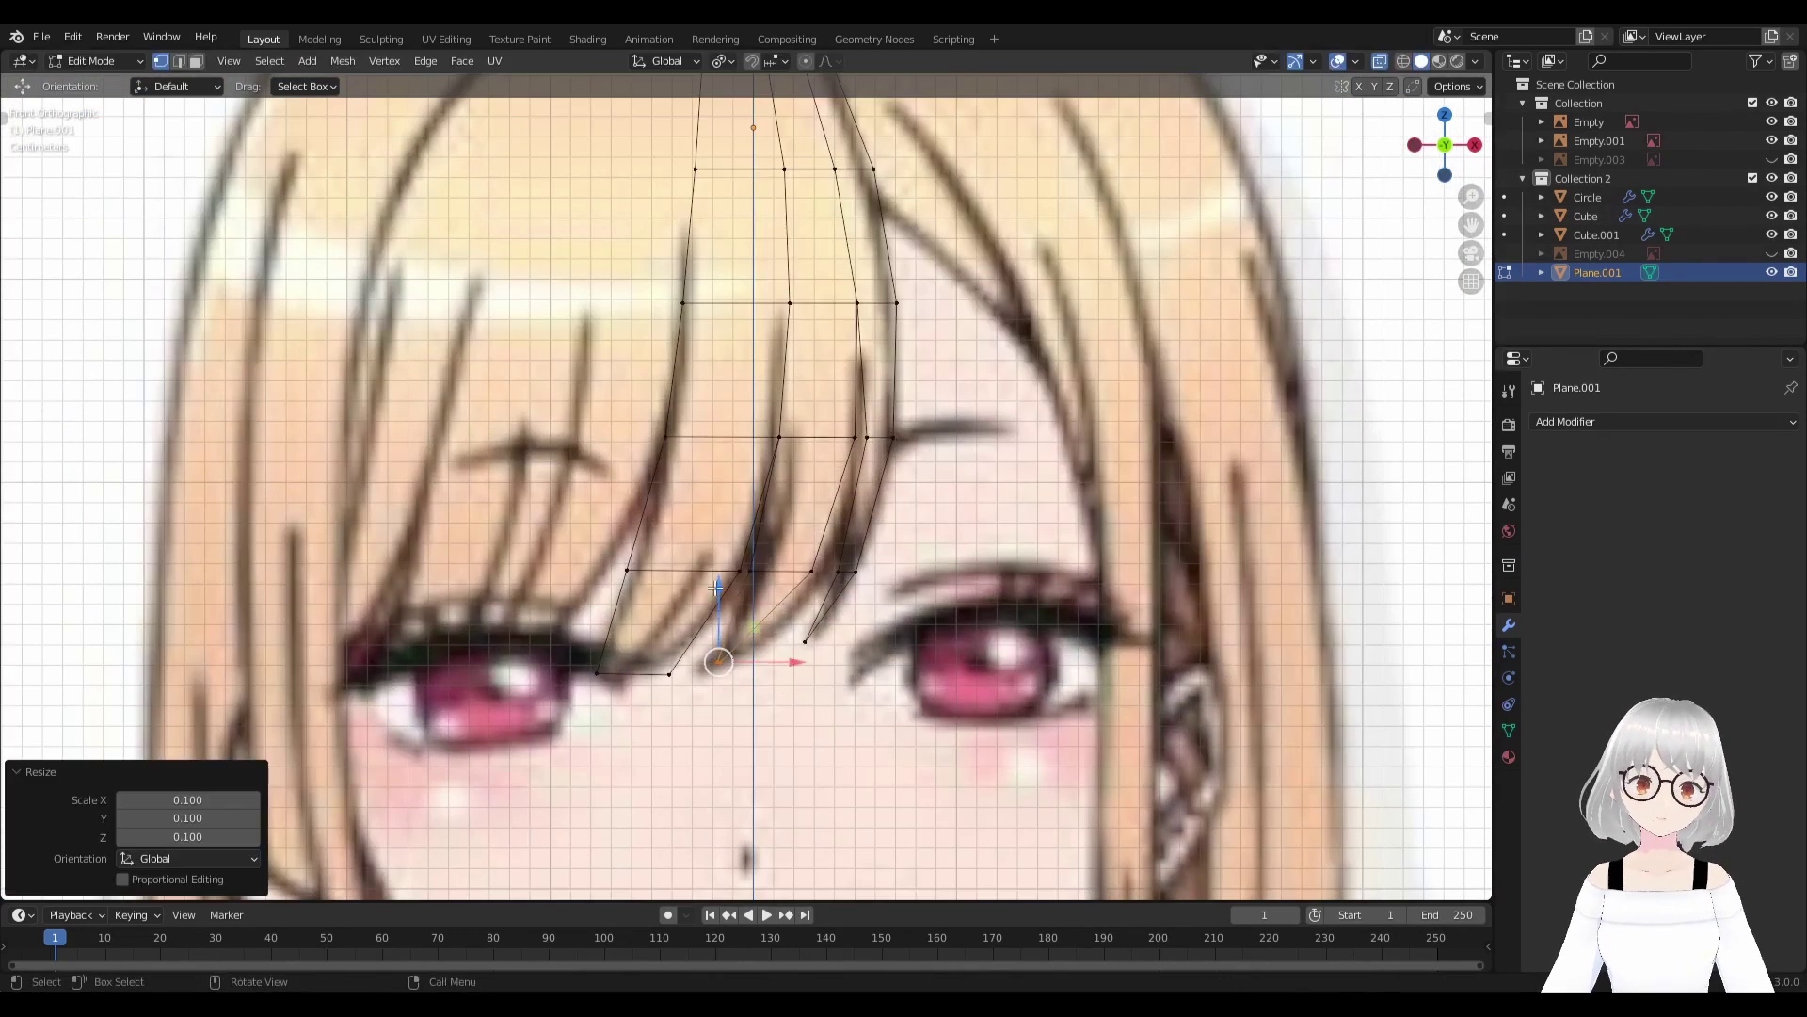
# Add another vertical loop through the strand and rip its tip vertices apart.
pyautogui.hotkey('ctrl', 'r')
pyautogui.click(692, 571)
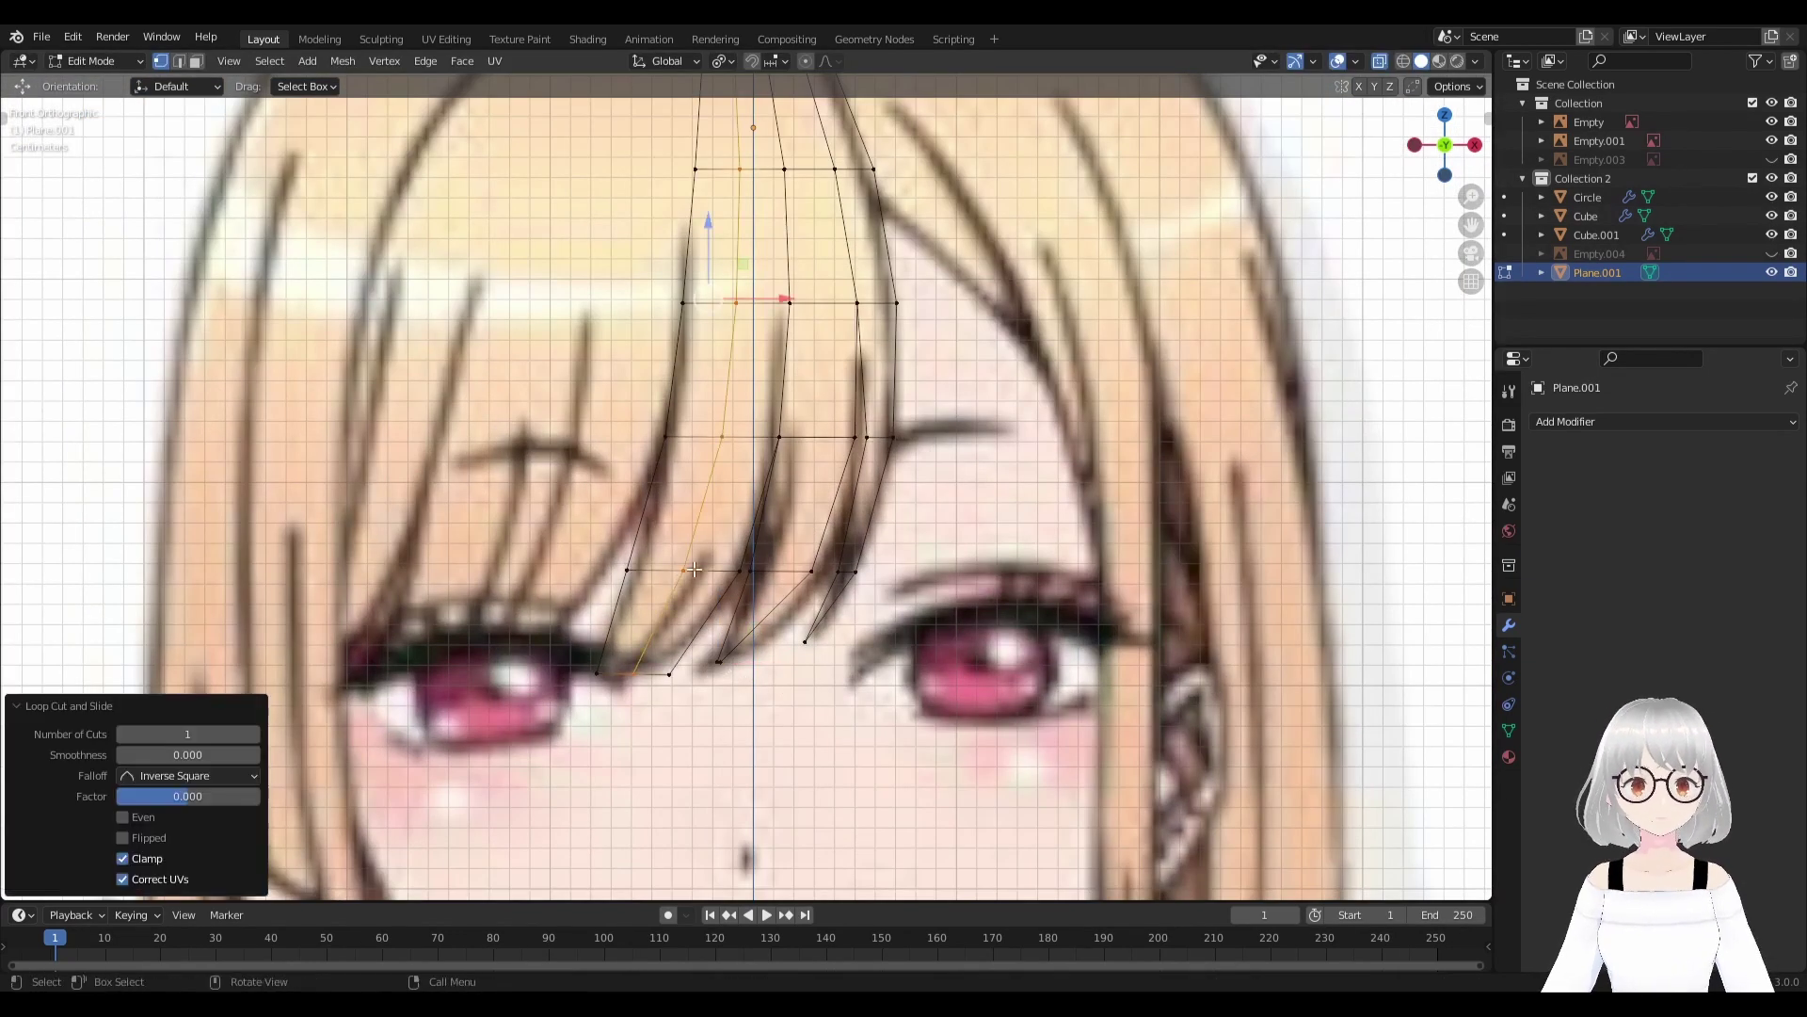
pyautogui.press('g')
pyautogui.press('g')
pyautogui.click(668, 660)
pyautogui.press('g')
pyautogui.press('x')
pyautogui.scroll(1, 706, 674)
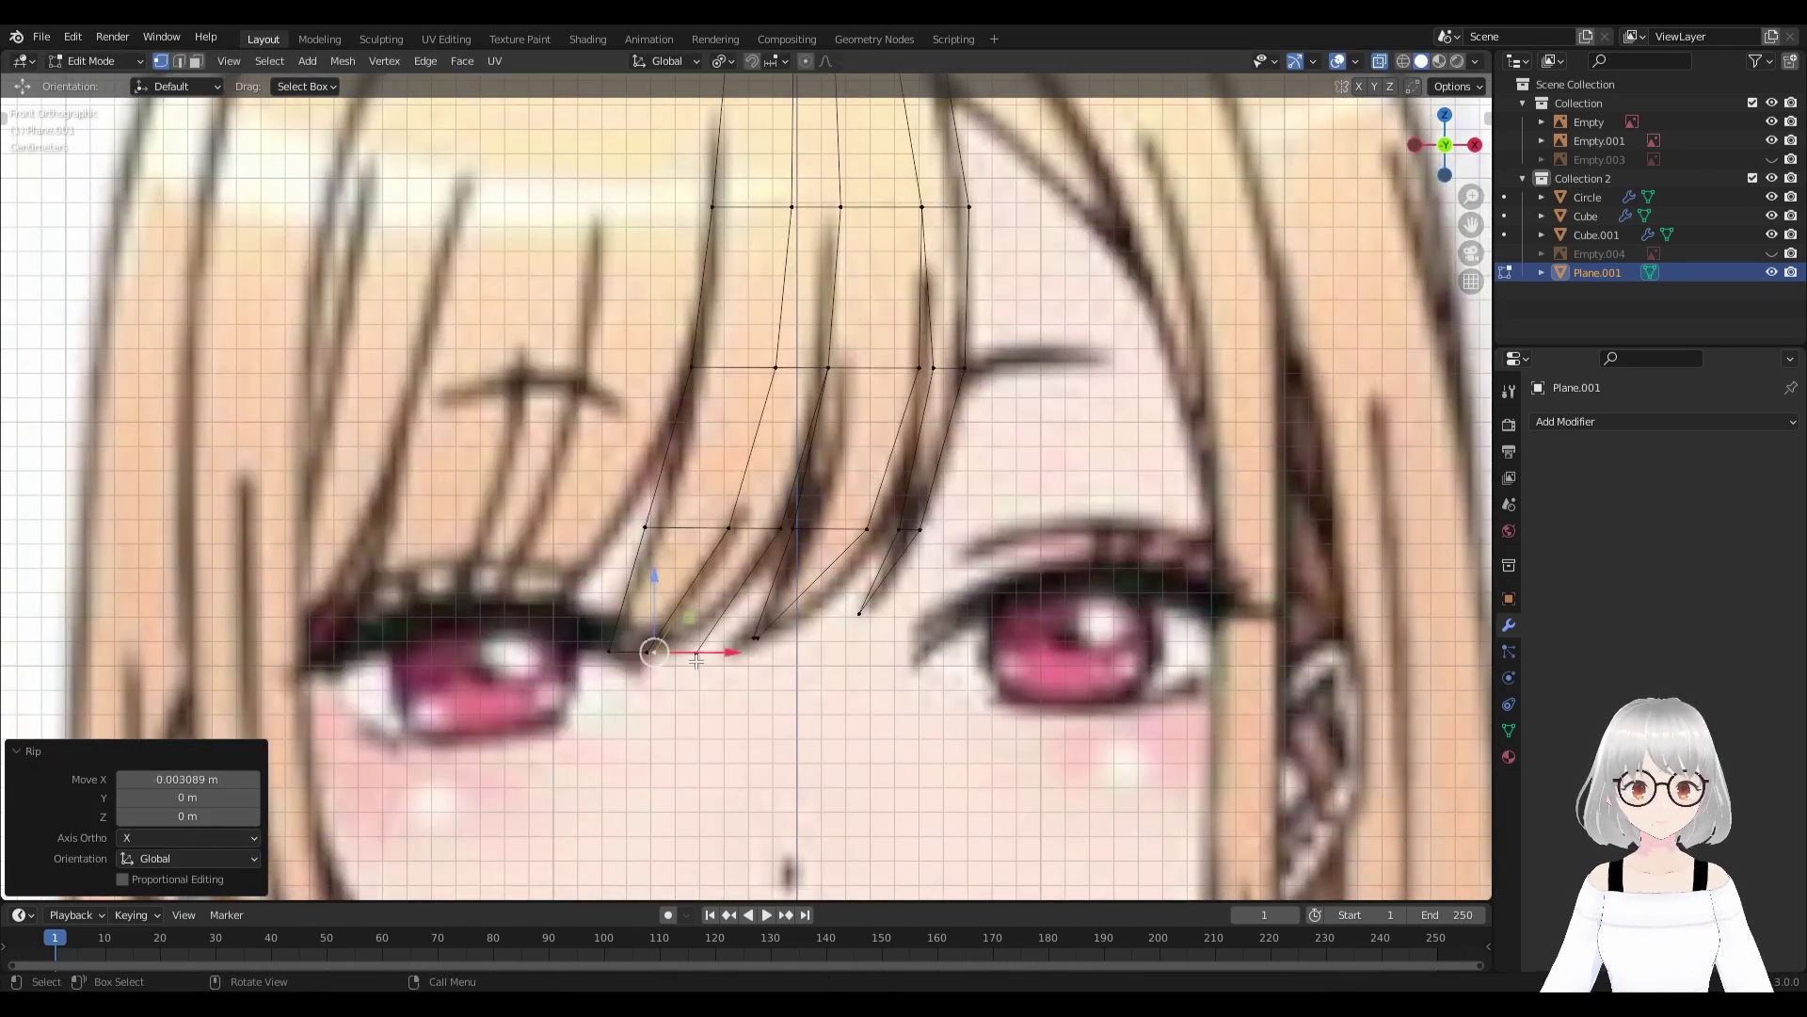
# Shrink the ripped vertices into a point and shift the tip horizontally along X.
pyautogui.press('s')
pyautogui.click(766, 634)
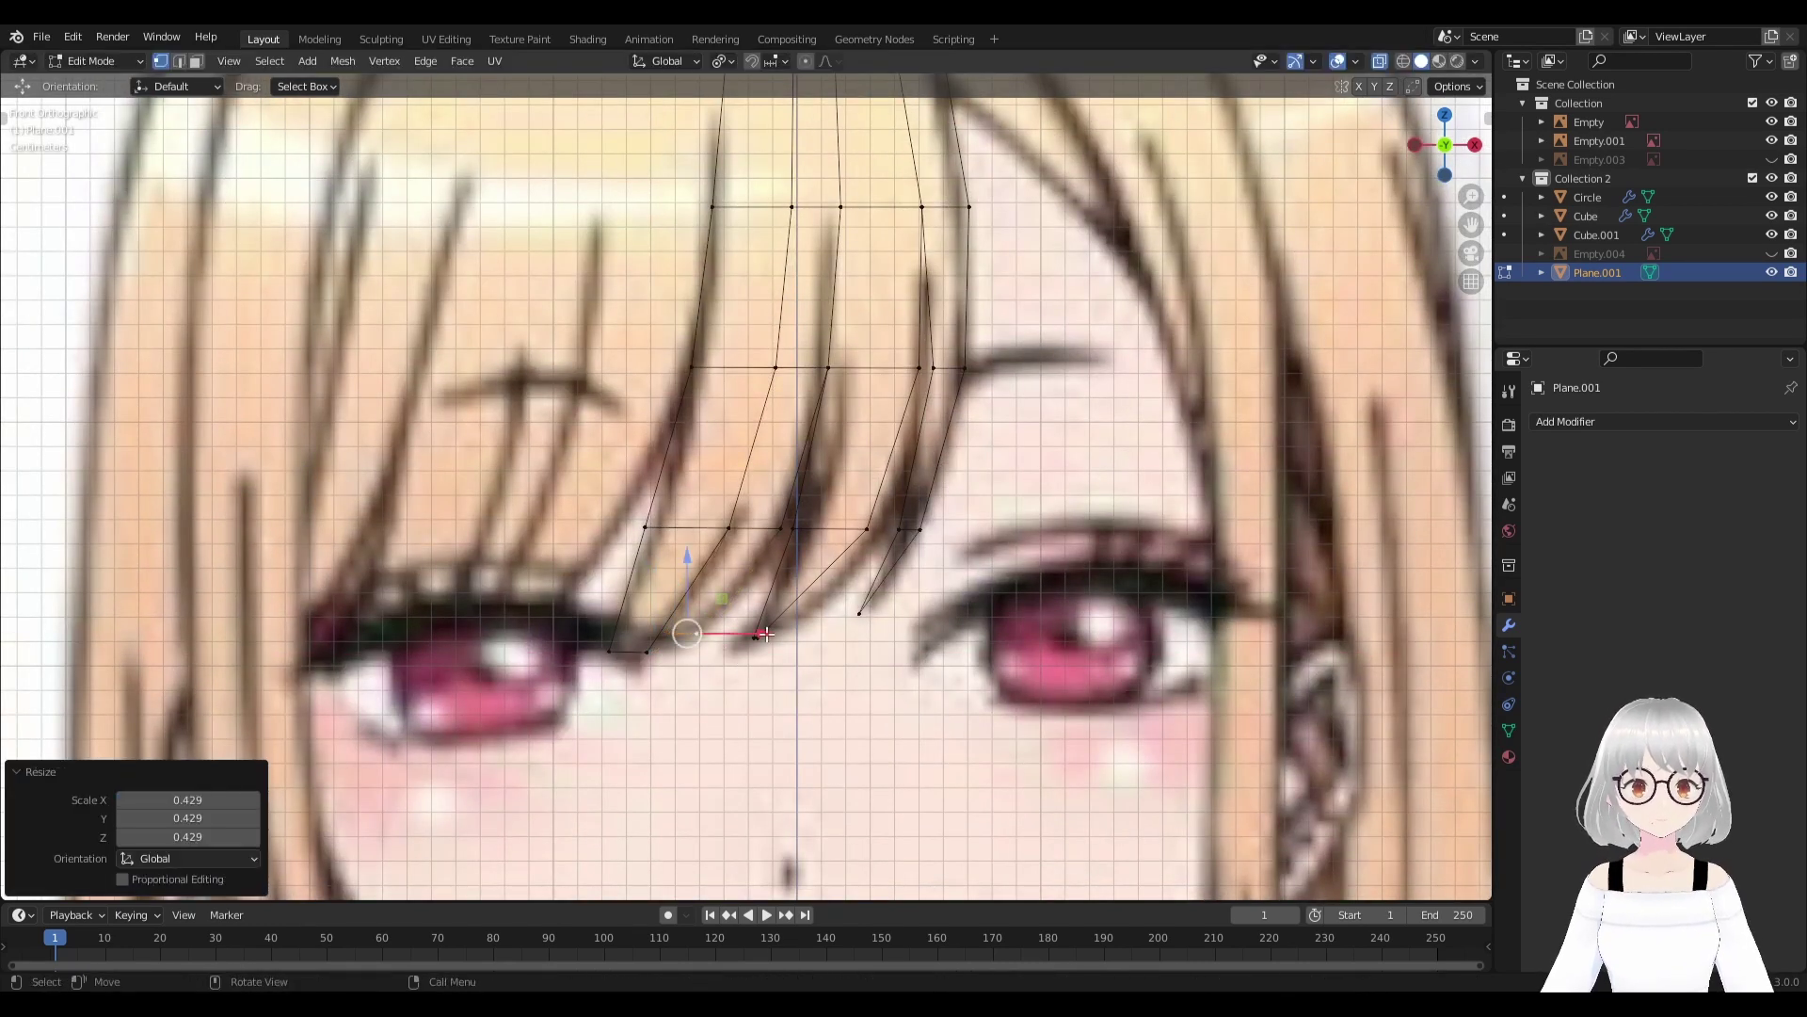
pyautogui.press('g')
pyautogui.press('x')
pyautogui.click(699, 651)
pyautogui.press('g')
pyautogui.press('x')
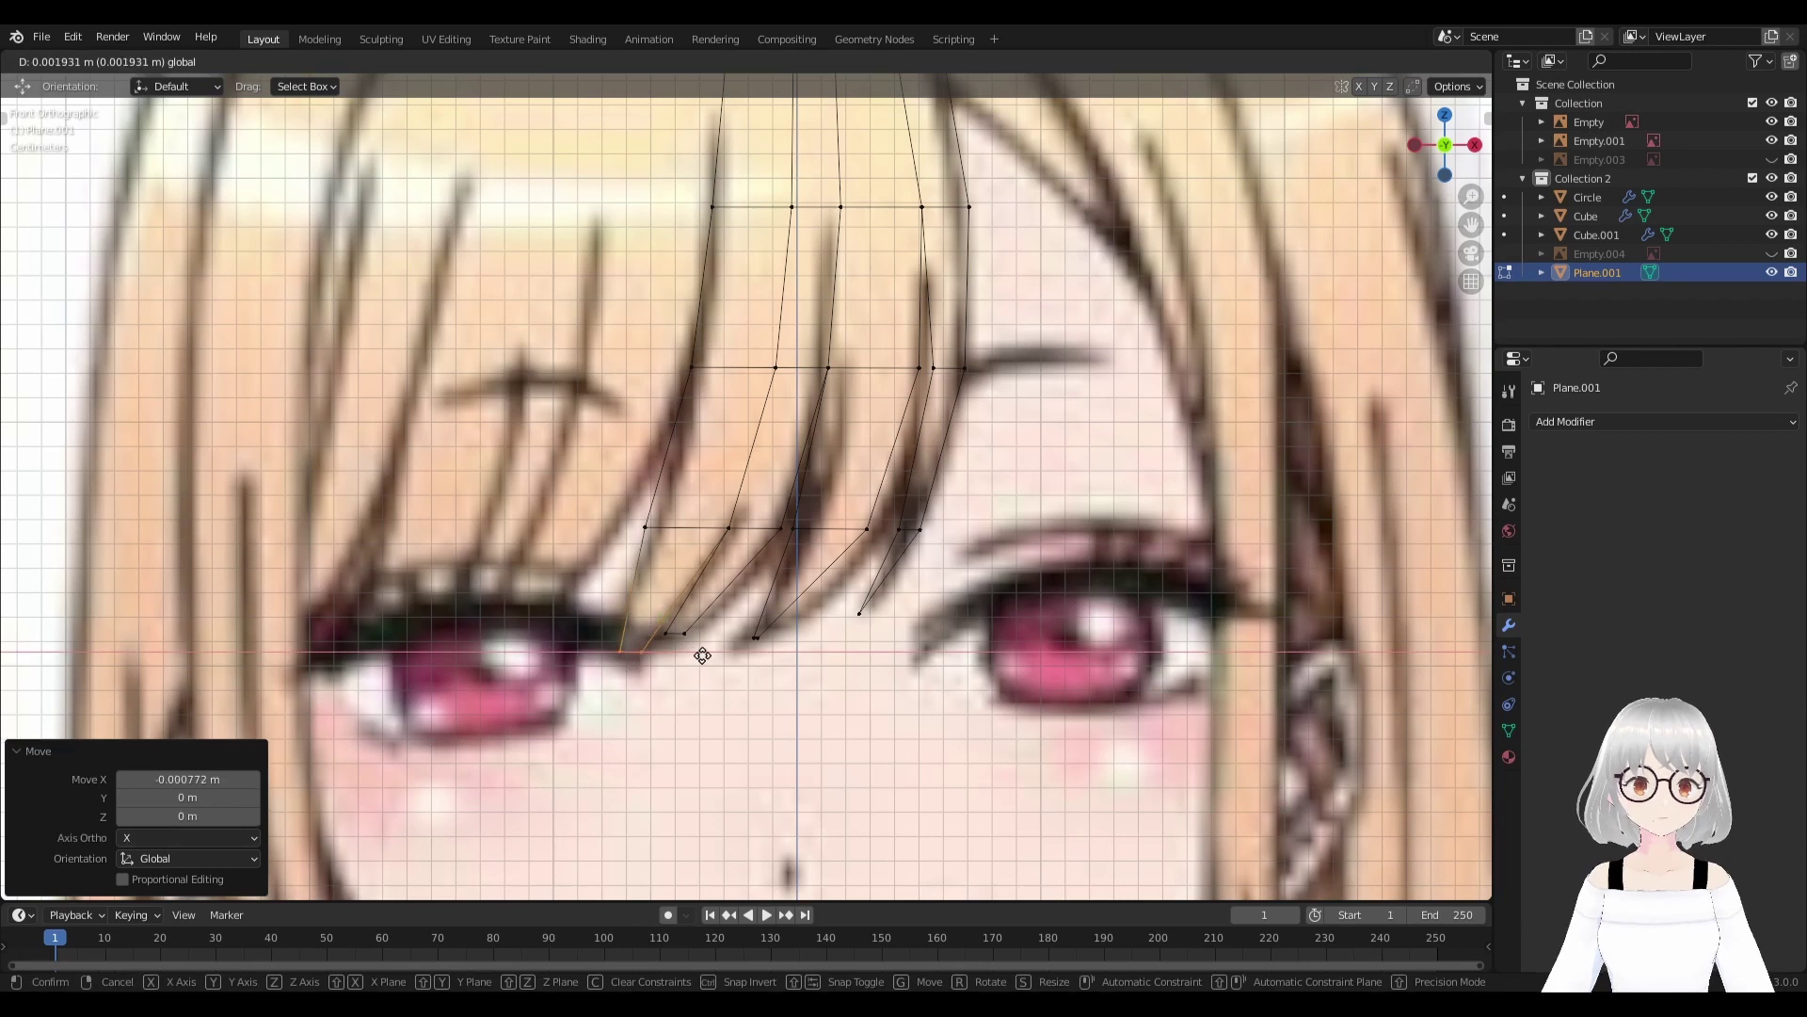
pyautogui.click(702, 655)
pyautogui.scroll(-3, 810, 417)
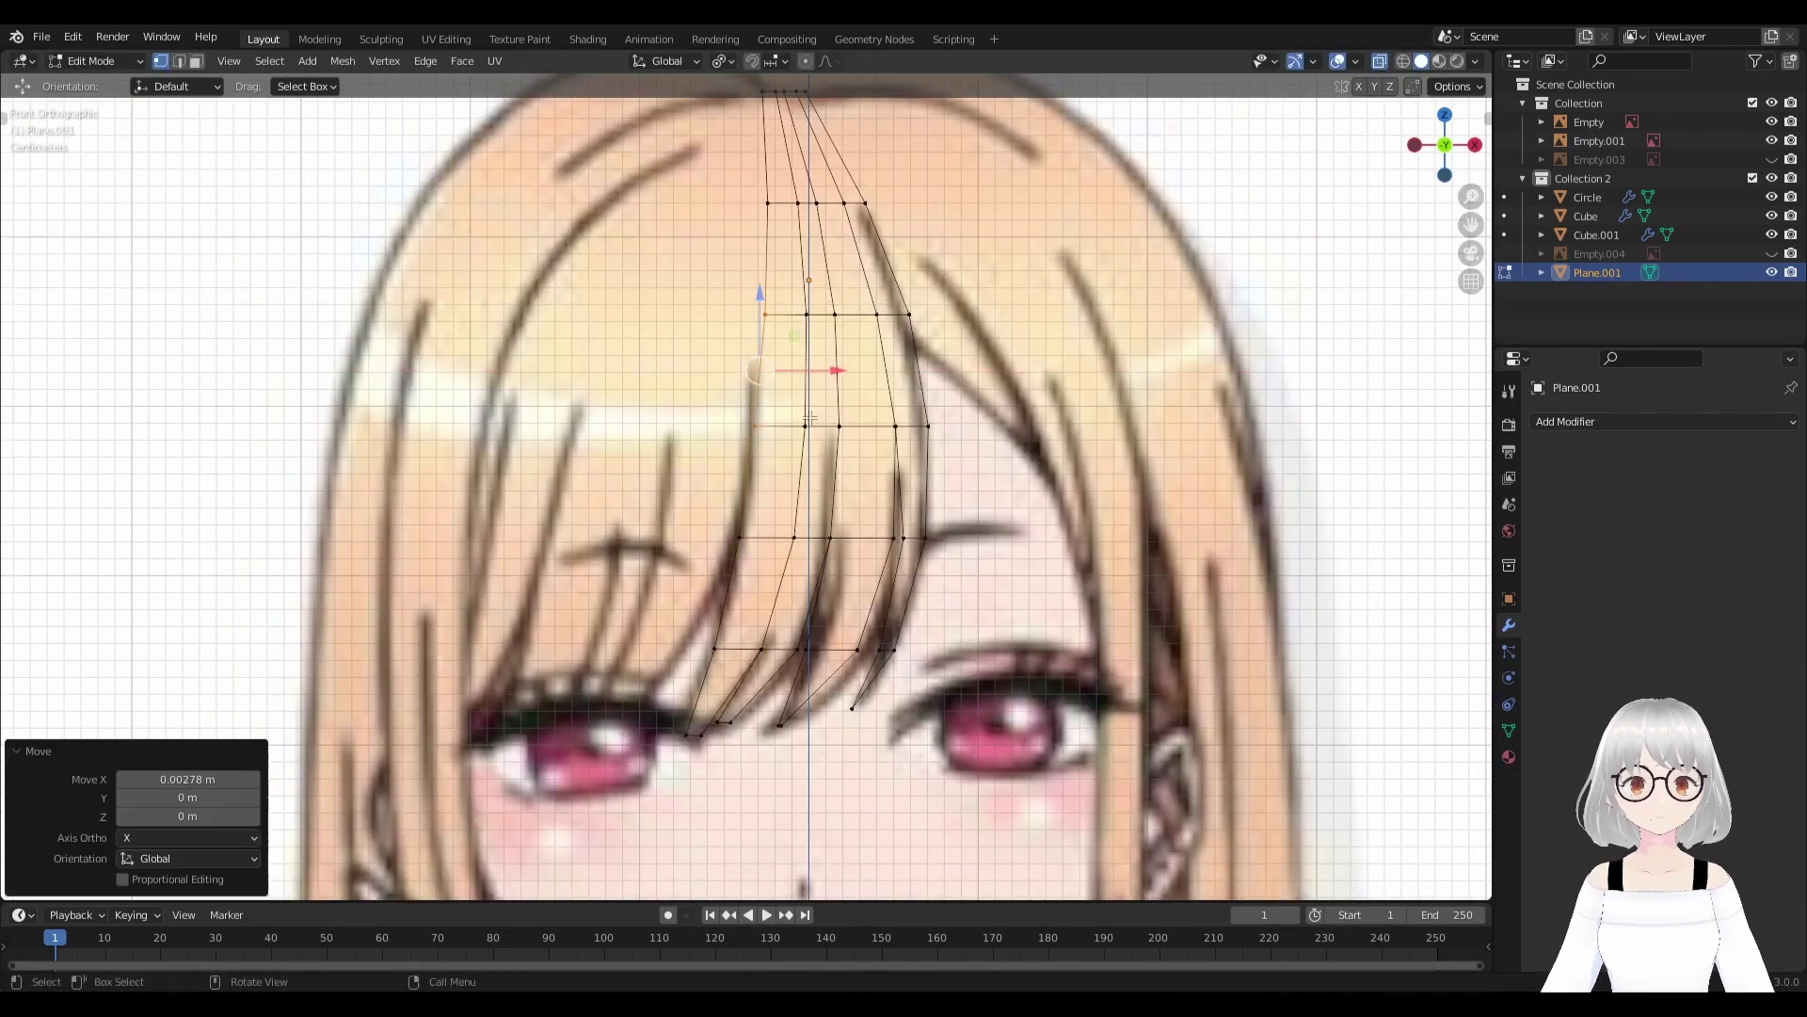
pyautogui.scroll(-3, 809, 417)
pyautogui.scroll(-2, 810, 417)
pyautogui.scroll(1, 782, 430)
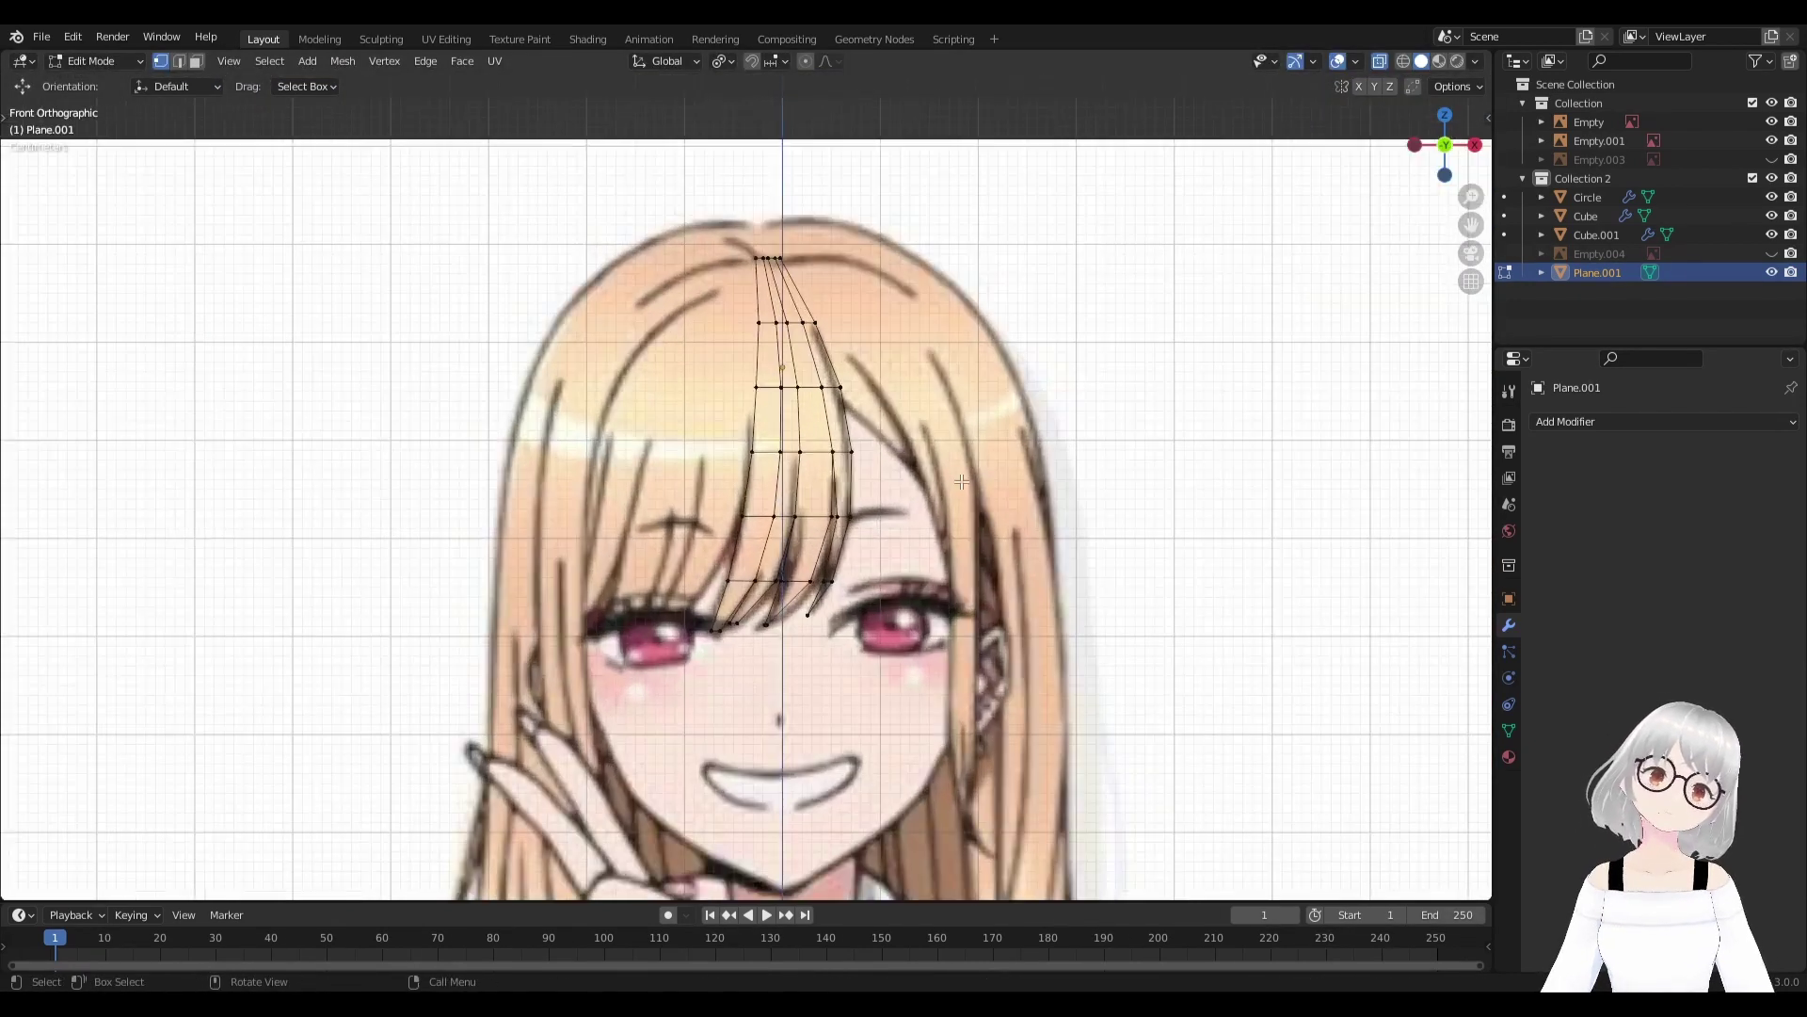
# In Right view (numpad 3), move the bang strip forward along Y in front of the face.
pyautogui.moveTo(783, 429)
pyautogui.mouseDown(button='middle')
pyautogui.moveTo(722, 500)
pyautogui.moveTo(847, 538)
pyautogui.mouseUp(button='middle')
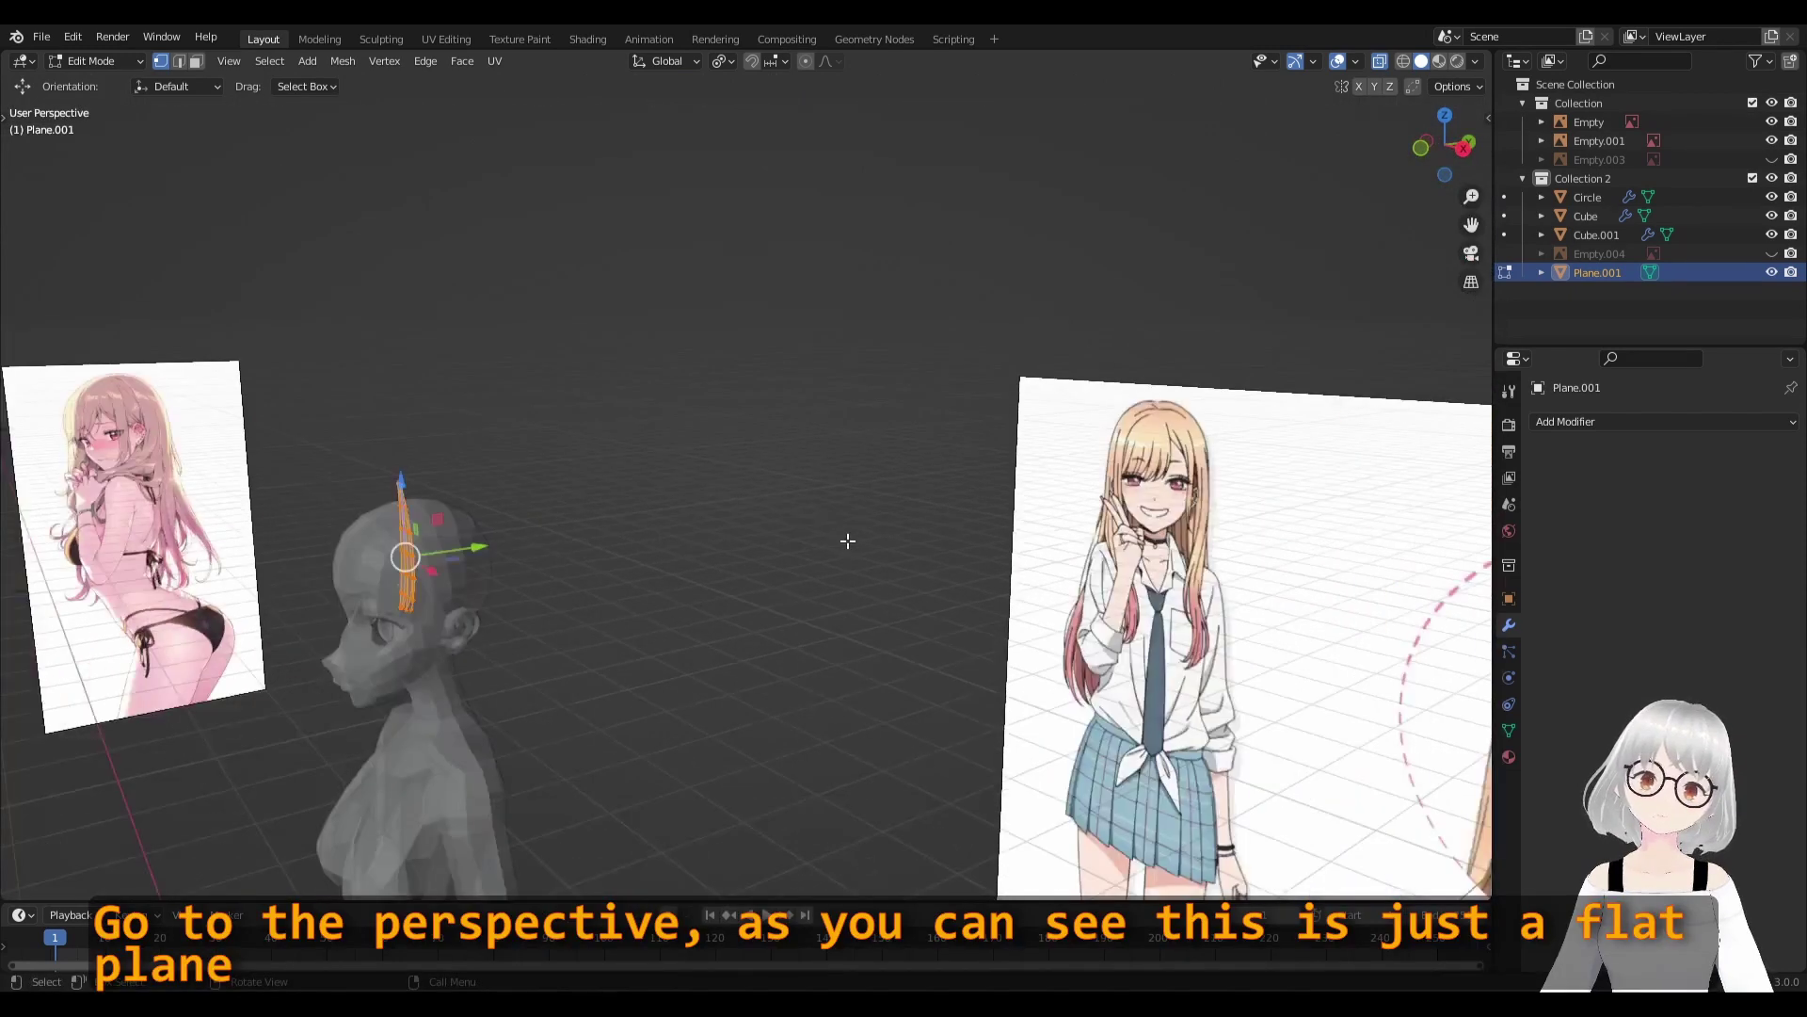
pyautogui.scroll(4, 848, 540)
pyautogui.press('KP_3')
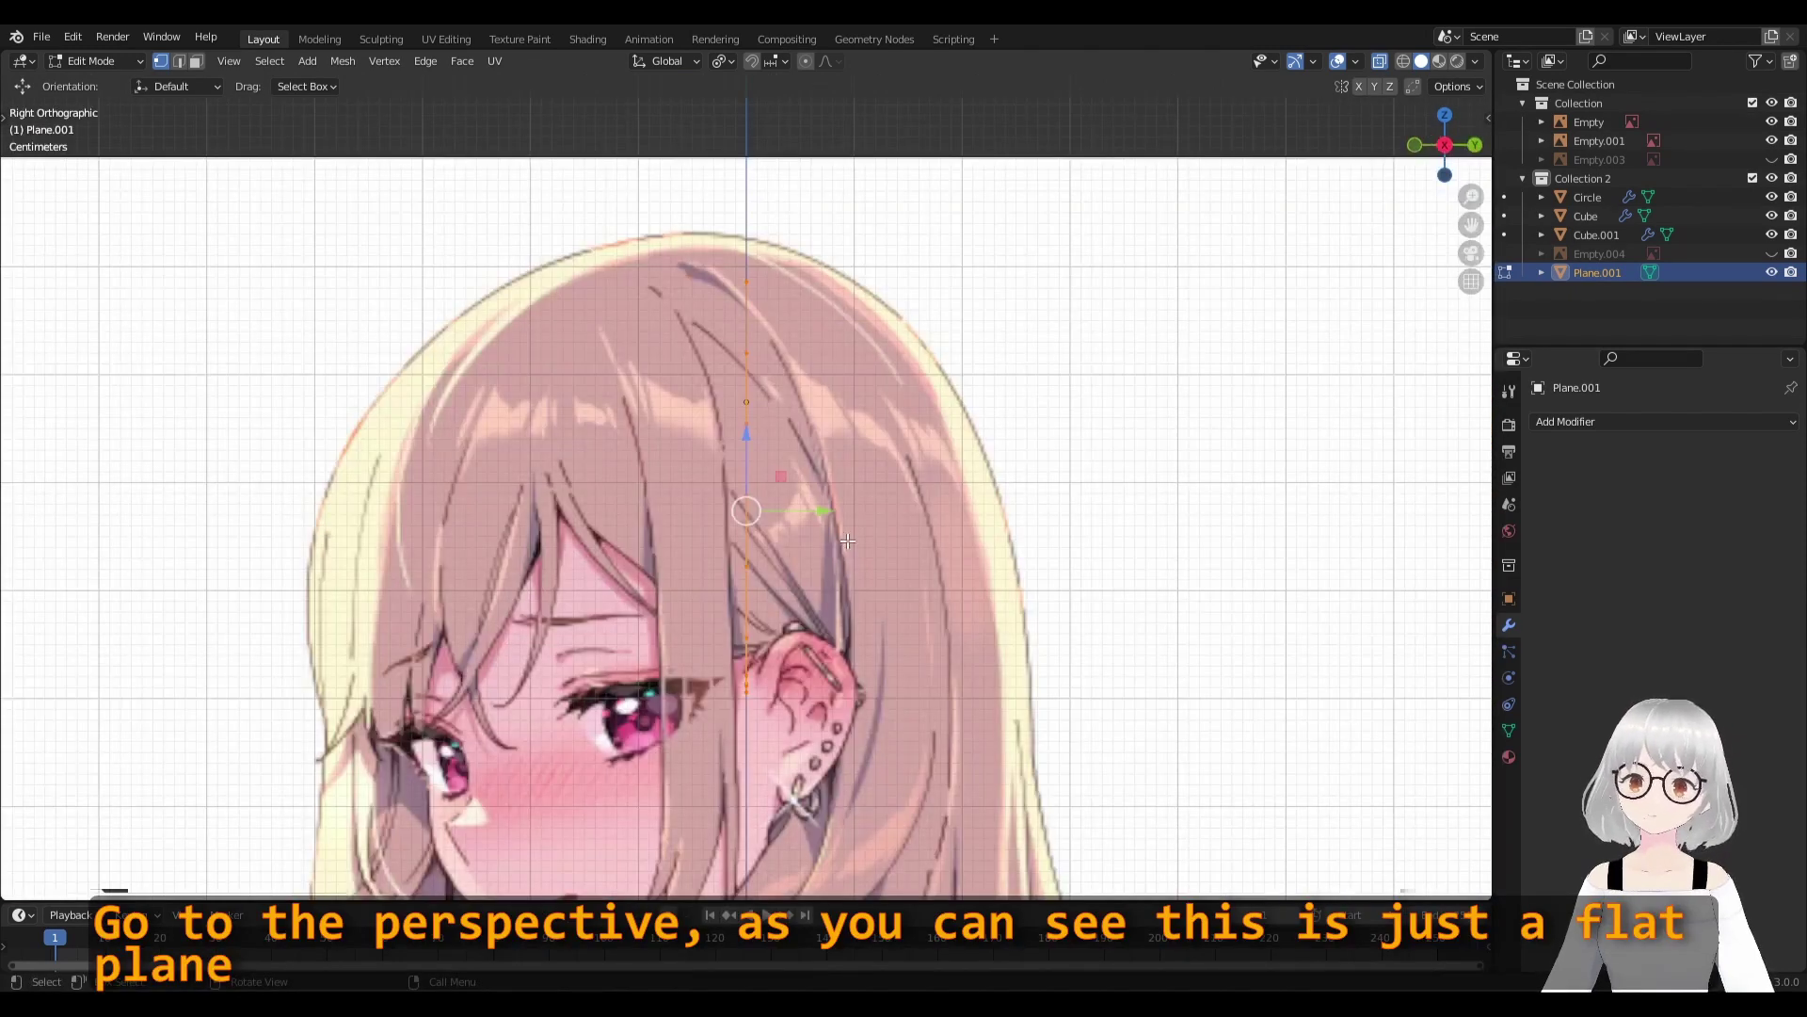
pyautogui.moveTo(825, 497); pyautogui.dragTo(602, 498)
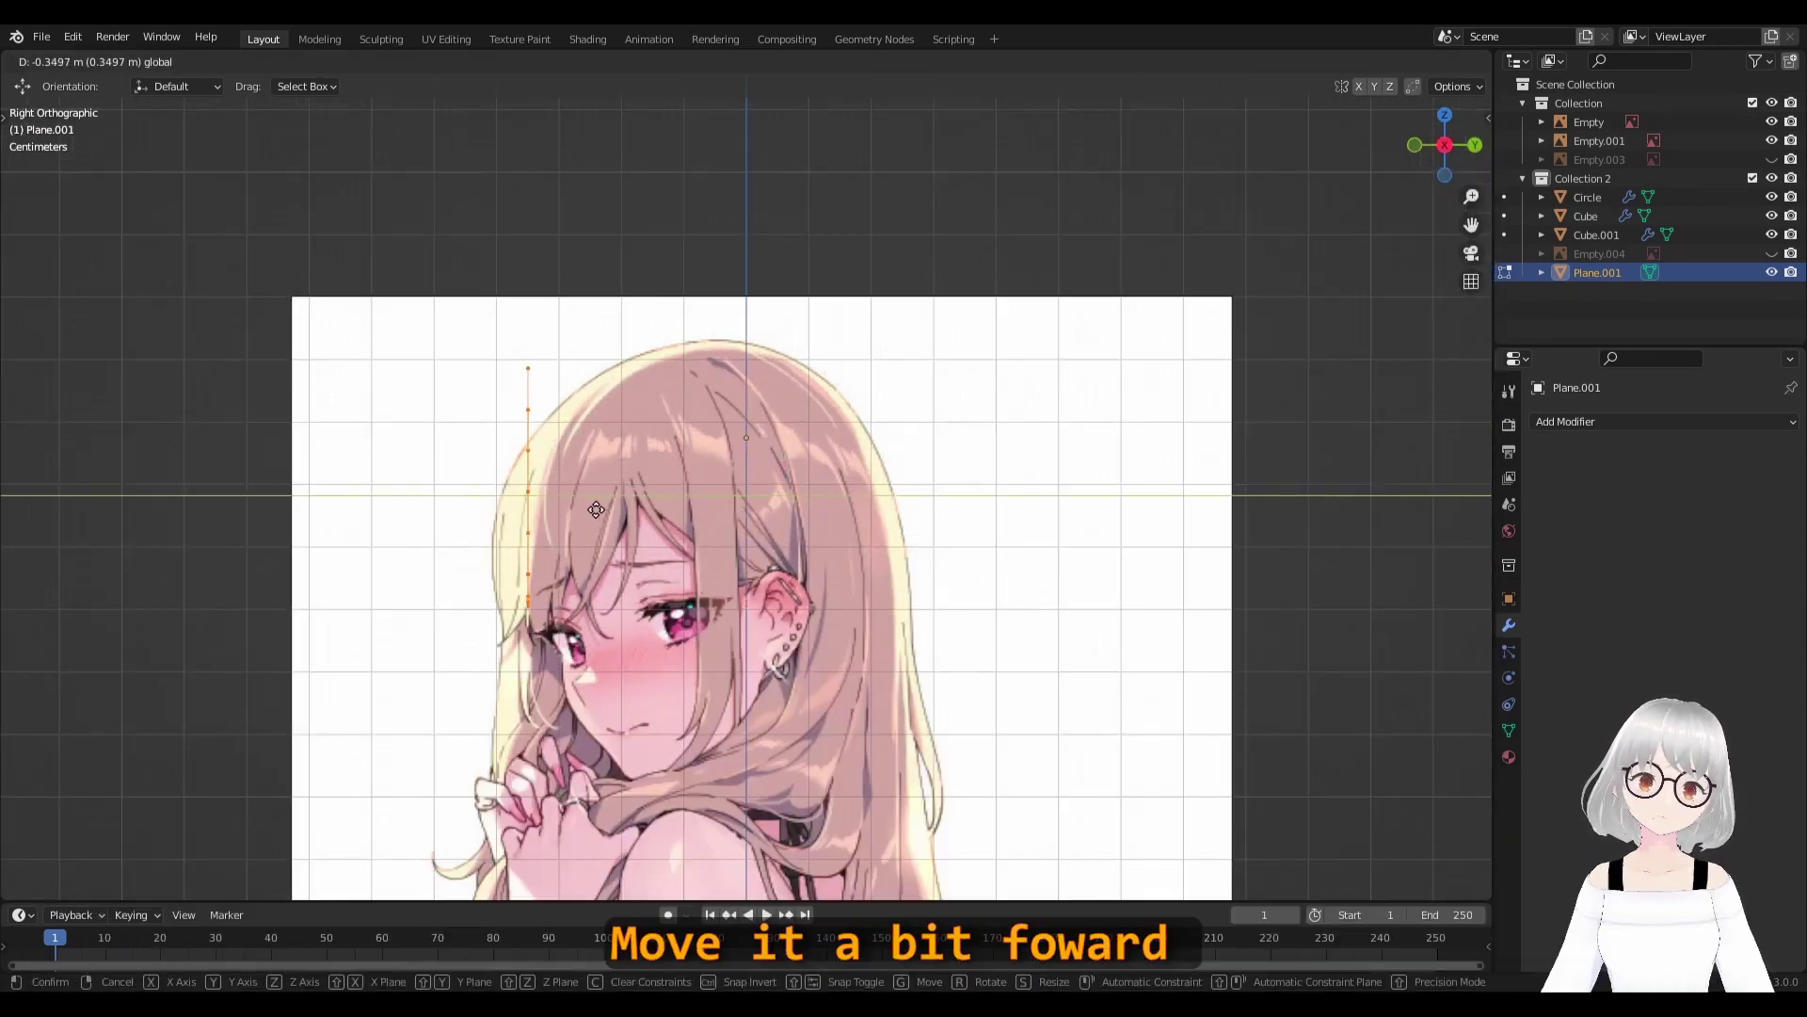
pyautogui.moveTo(664, 579)
pyautogui.keyDown('shift'); pyautogui.mouseDown(button='middle')
pyautogui.moveTo(735, 441)
pyautogui.moveTo(893, 604)
pyautogui.moveTo(778, 533)
pyautogui.moveTo(825, 535)
pyautogui.mouseUp(button='middle'); pyautogui.keyUp('shift')
pyautogui.press('g')
pyautogui.press('y')
pyautogui.click(783, 530)
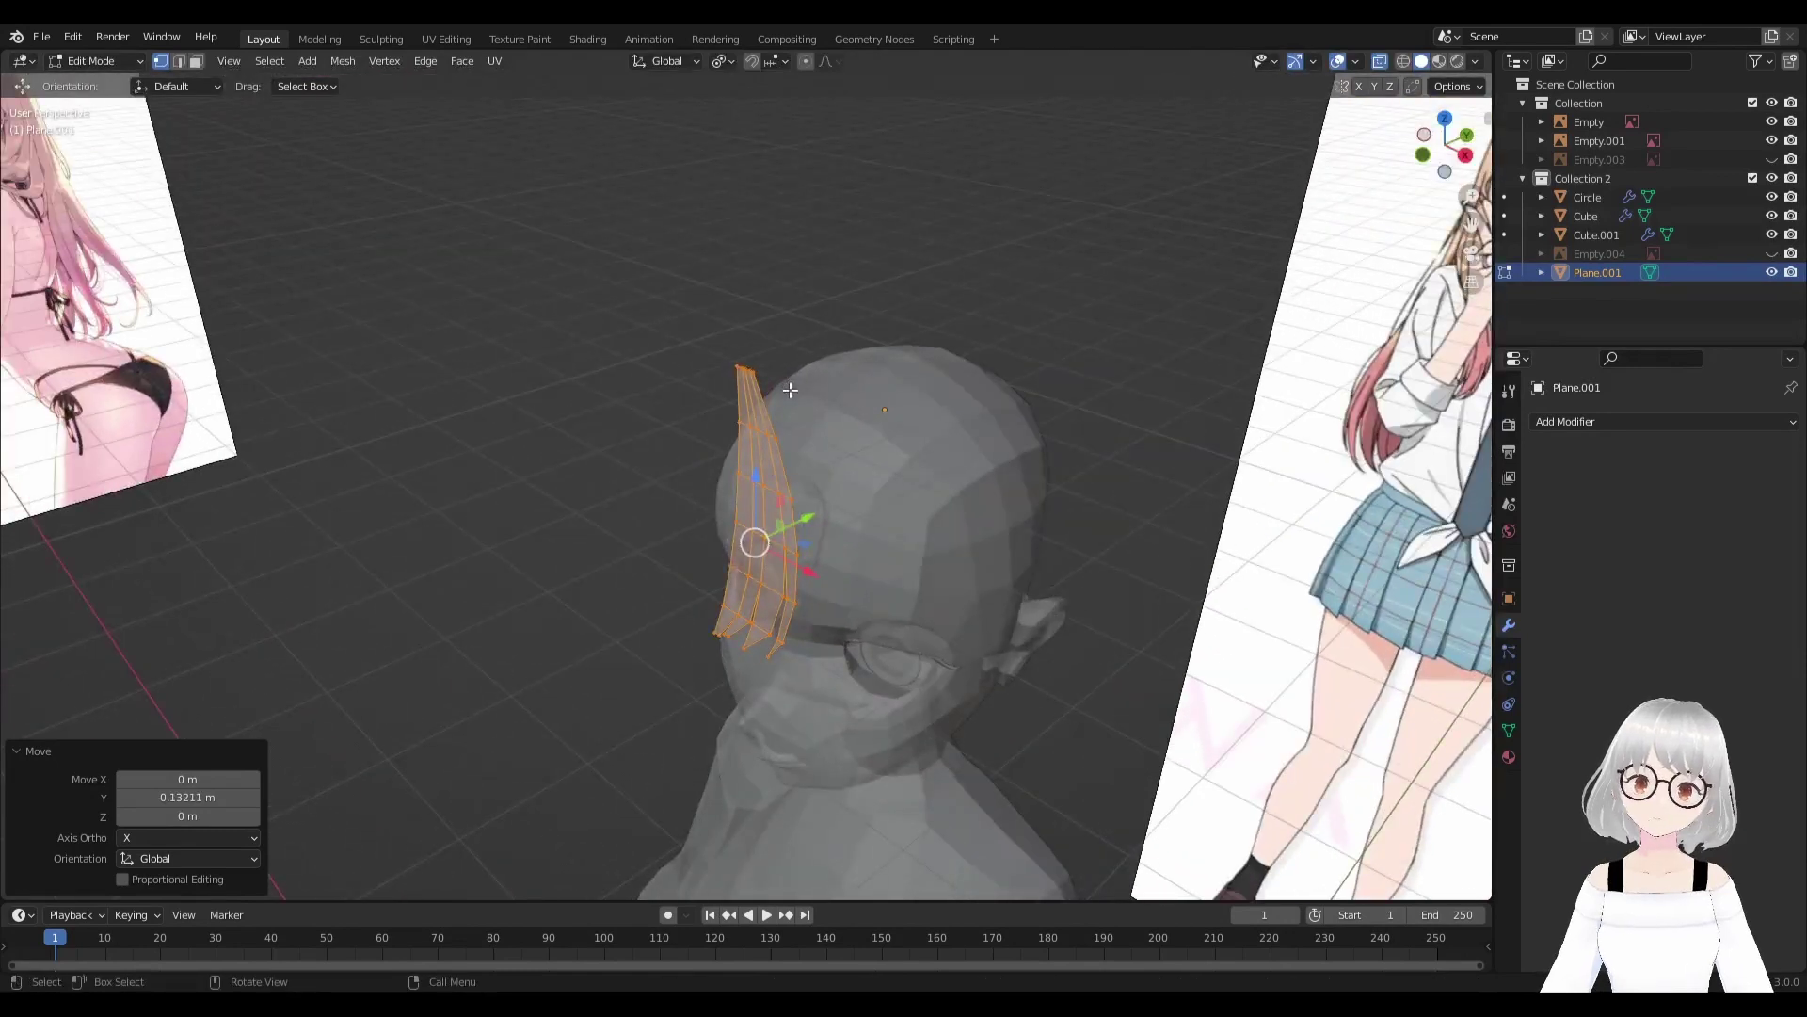
# Deselect the strip and turn off X-ray so the head shows solid.
pyautogui.press('KP_3')
pyautogui.click(761, 375)
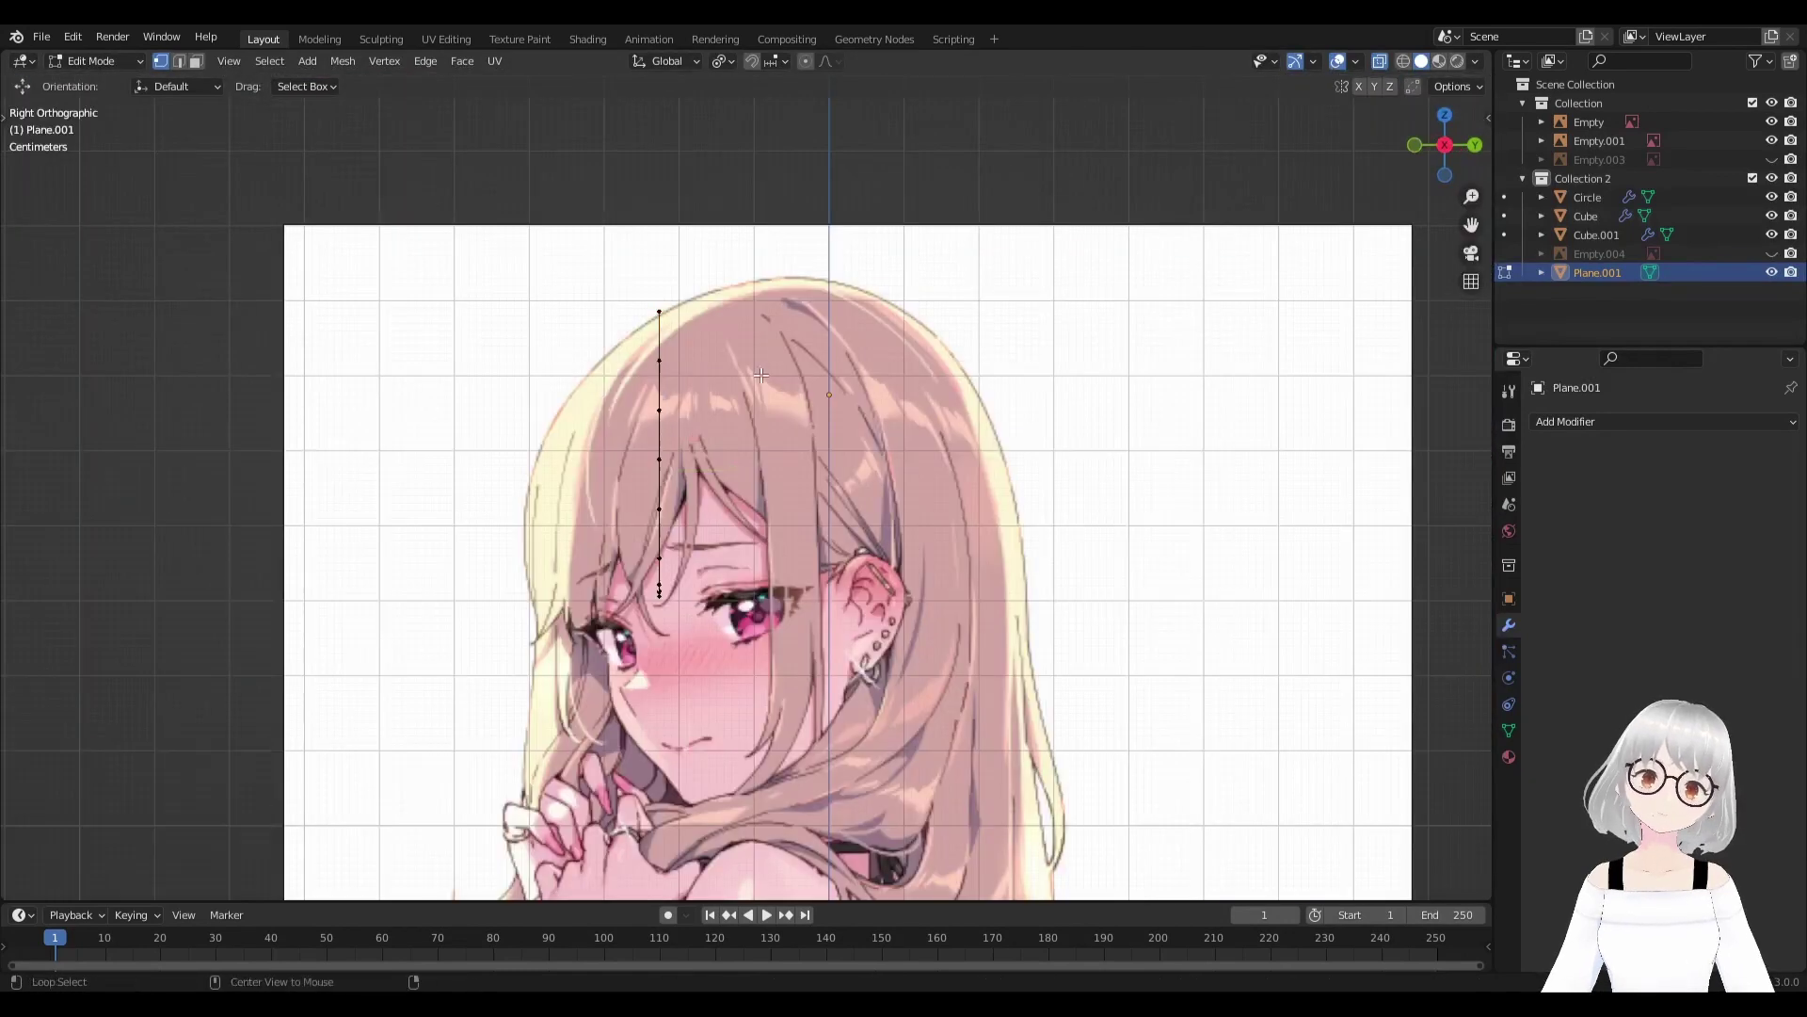
pyautogui.click(1379, 62)
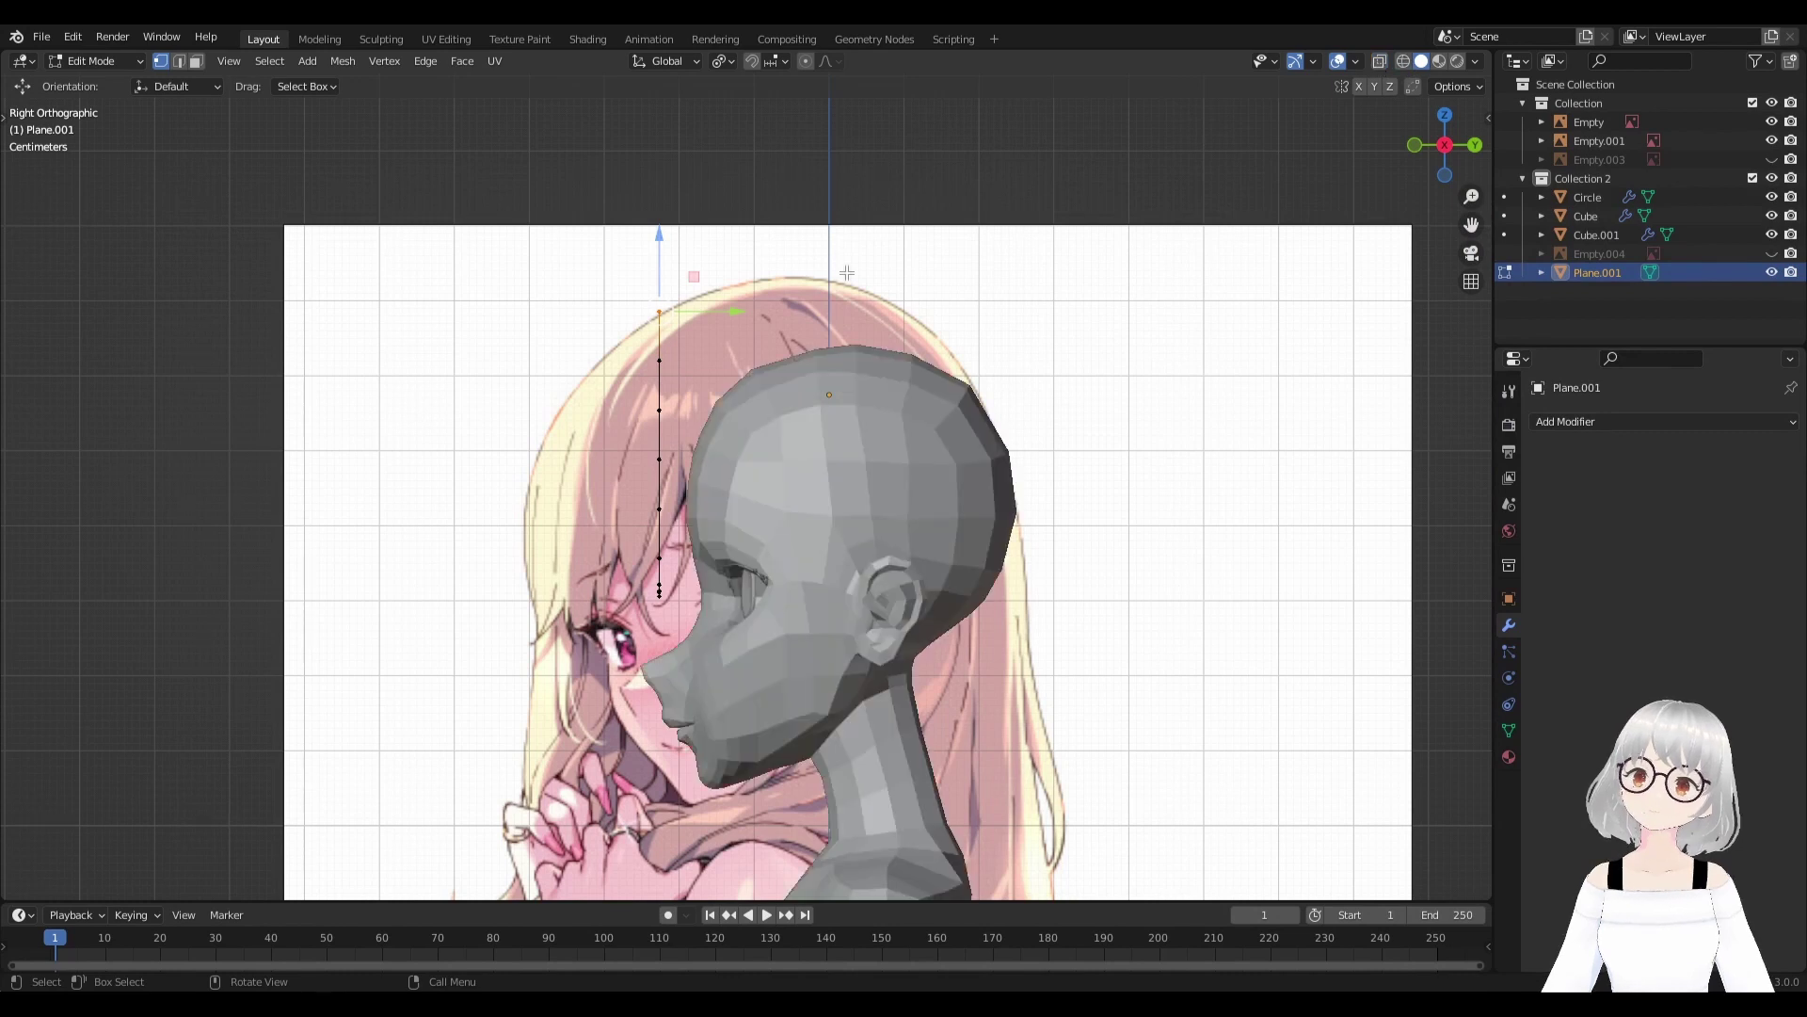
pyautogui.keyDown('shift'); pyautogui.moveTo(745, 311); pyautogui.dragTo(754, 392, button='middle'); pyautogui.keyUp('shift')
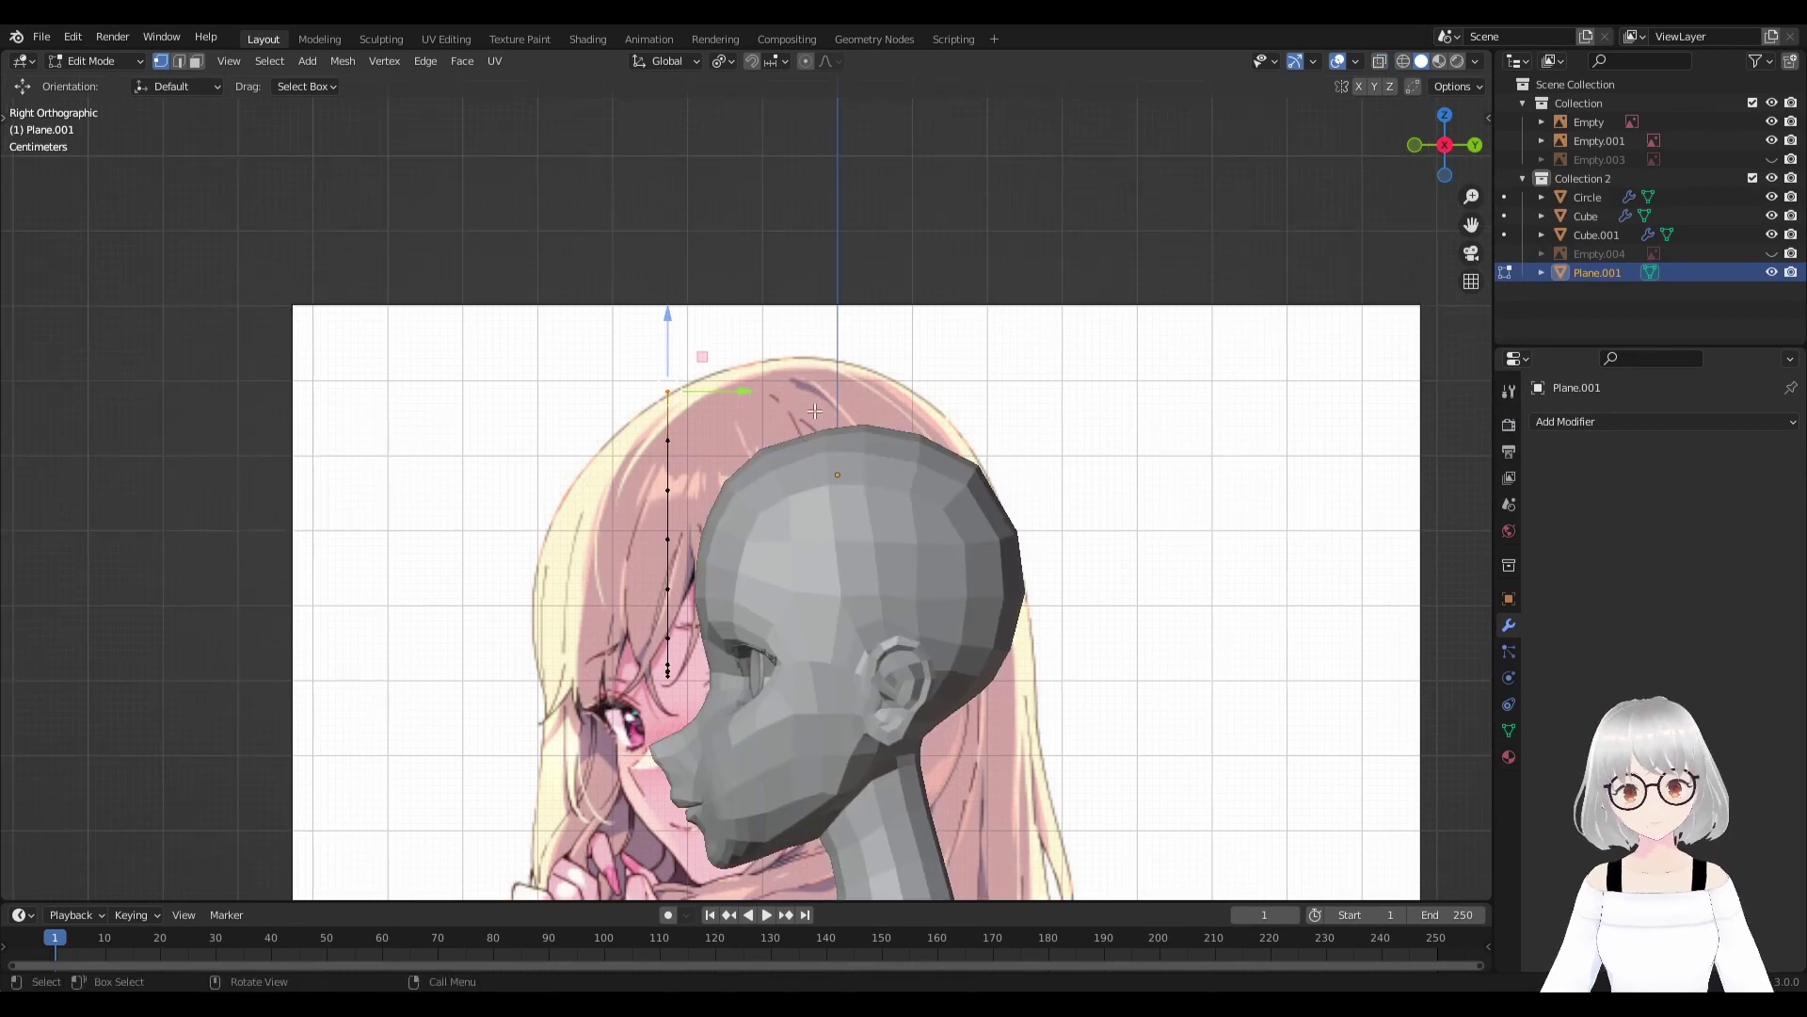
# Bend the strip's top back along Y over the head using proportional falloff.
pyautogui.press('g')
pyautogui.press('y')
pyautogui.scroll(-2, 790, 389)
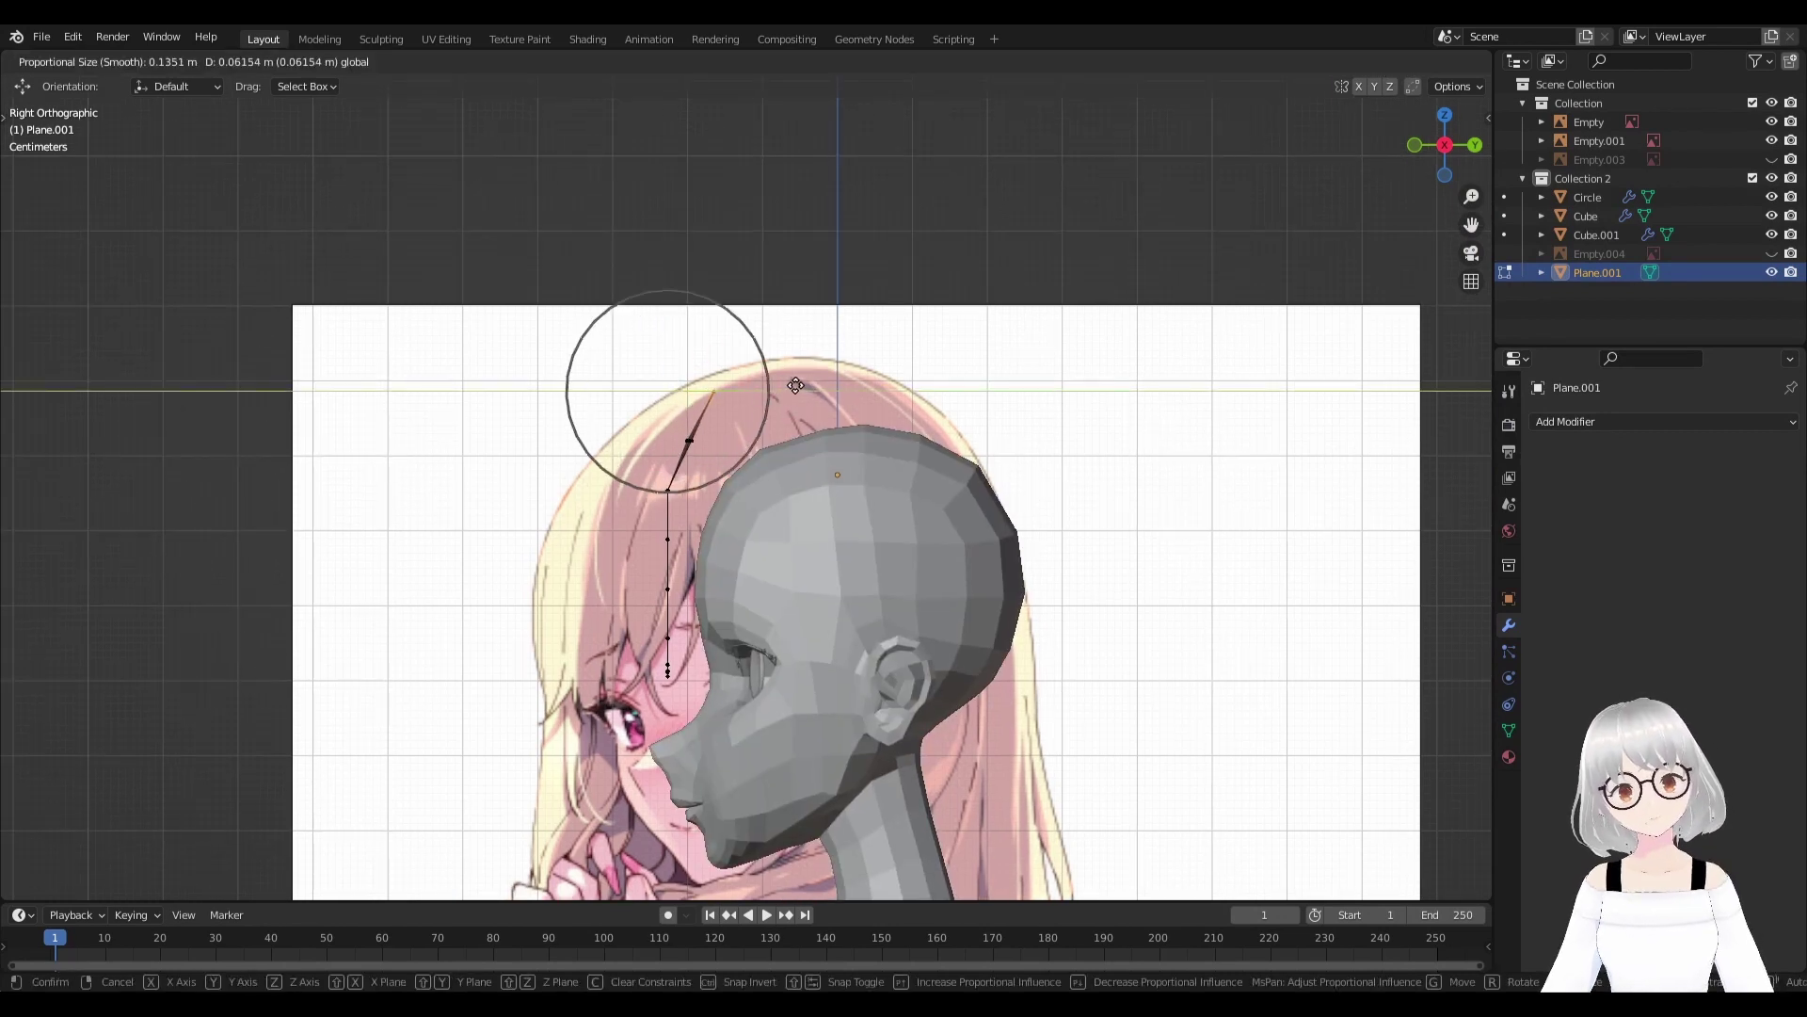
pyautogui.scroll(-2, 800, 388)
pyautogui.scroll(-3, 804, 386)
pyautogui.scroll(-2, 805, 386)
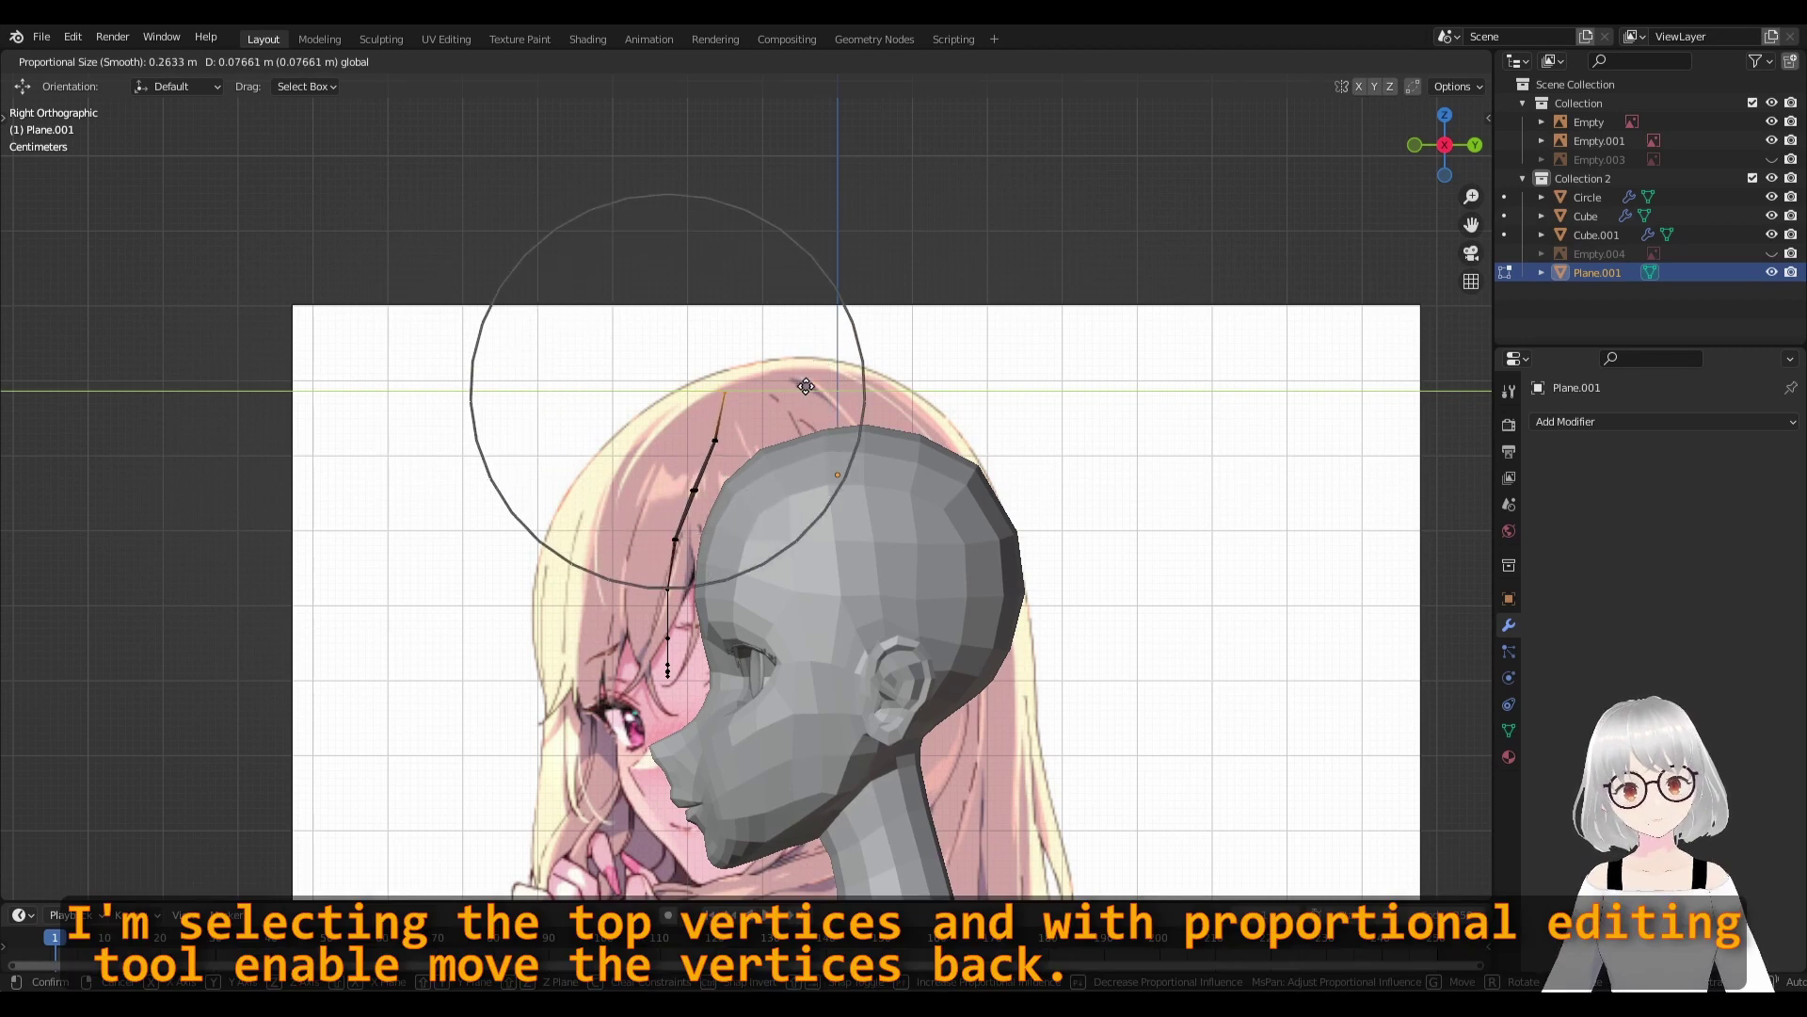
pyautogui.click(805, 386)
pyautogui.moveTo(754, 550); pyautogui.dragTo(778, 548)
# Try moving the strip's top vertex, undo it, and return to Right view.
pyautogui.click(743, 391)
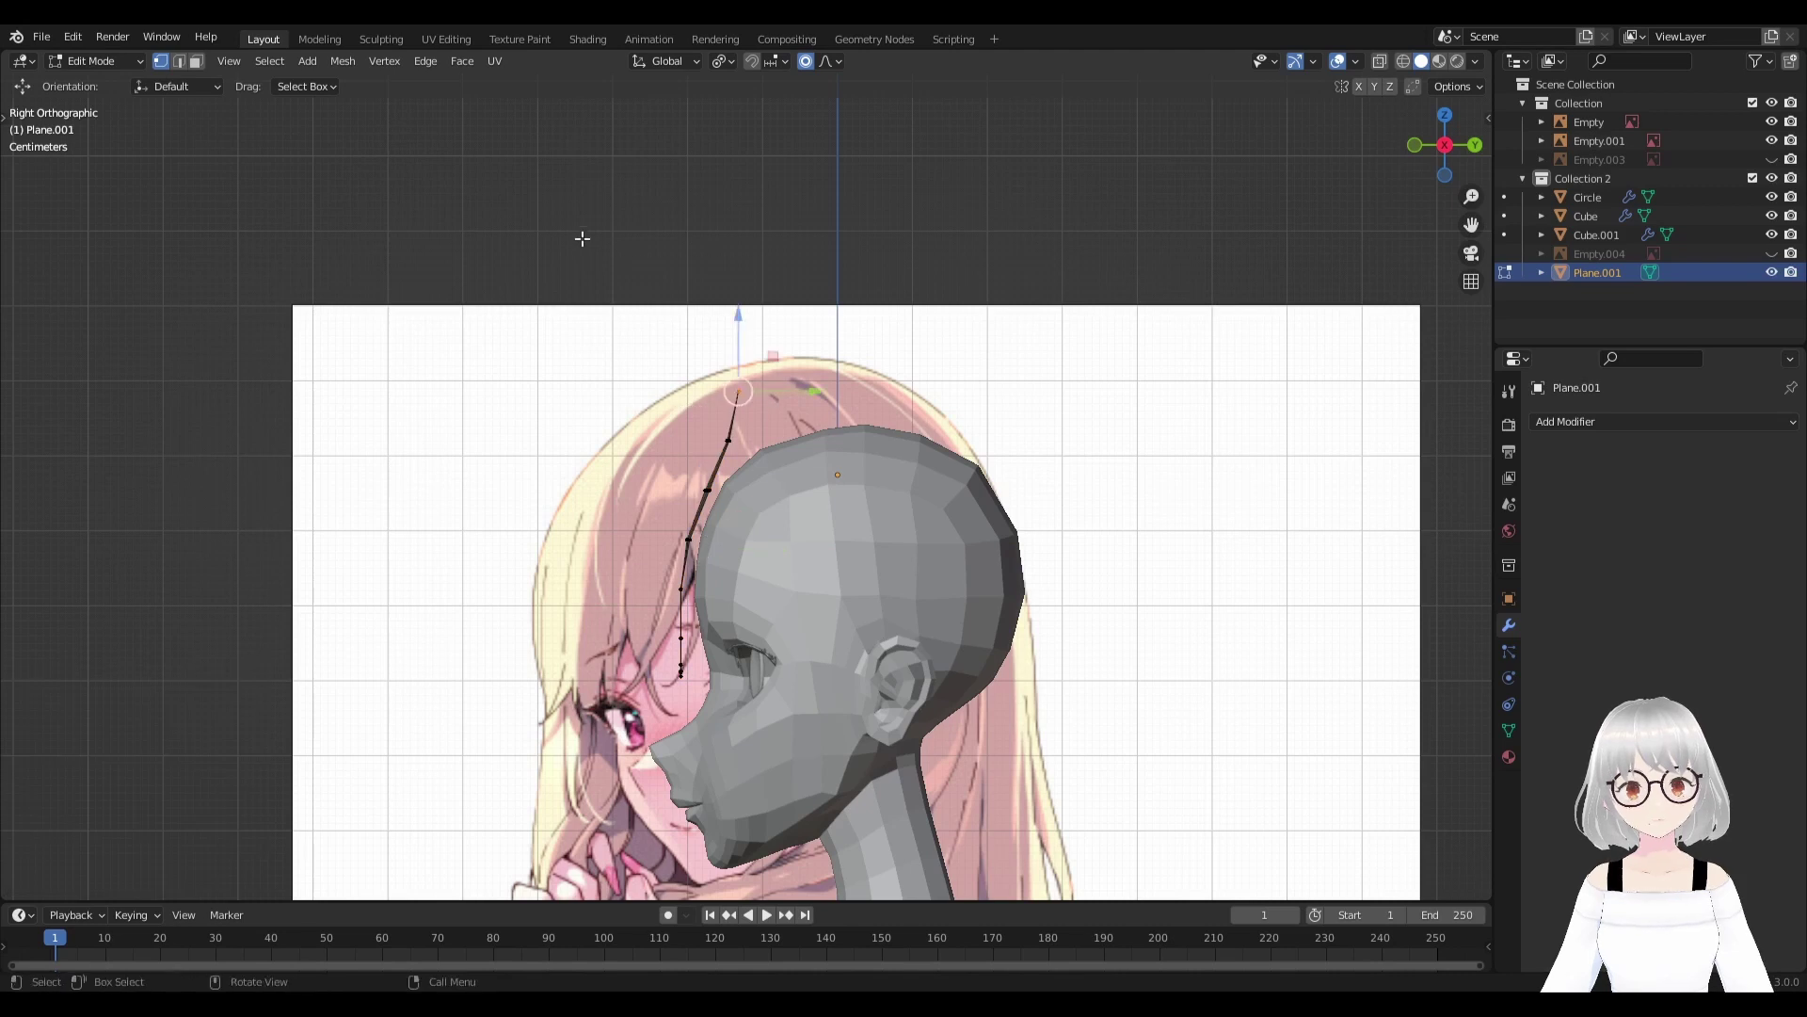
pyautogui.moveTo(581, 238); pyautogui.dragTo(956, 367, button='middle')
pyautogui.press('g')
pyautogui.click(565, 372)
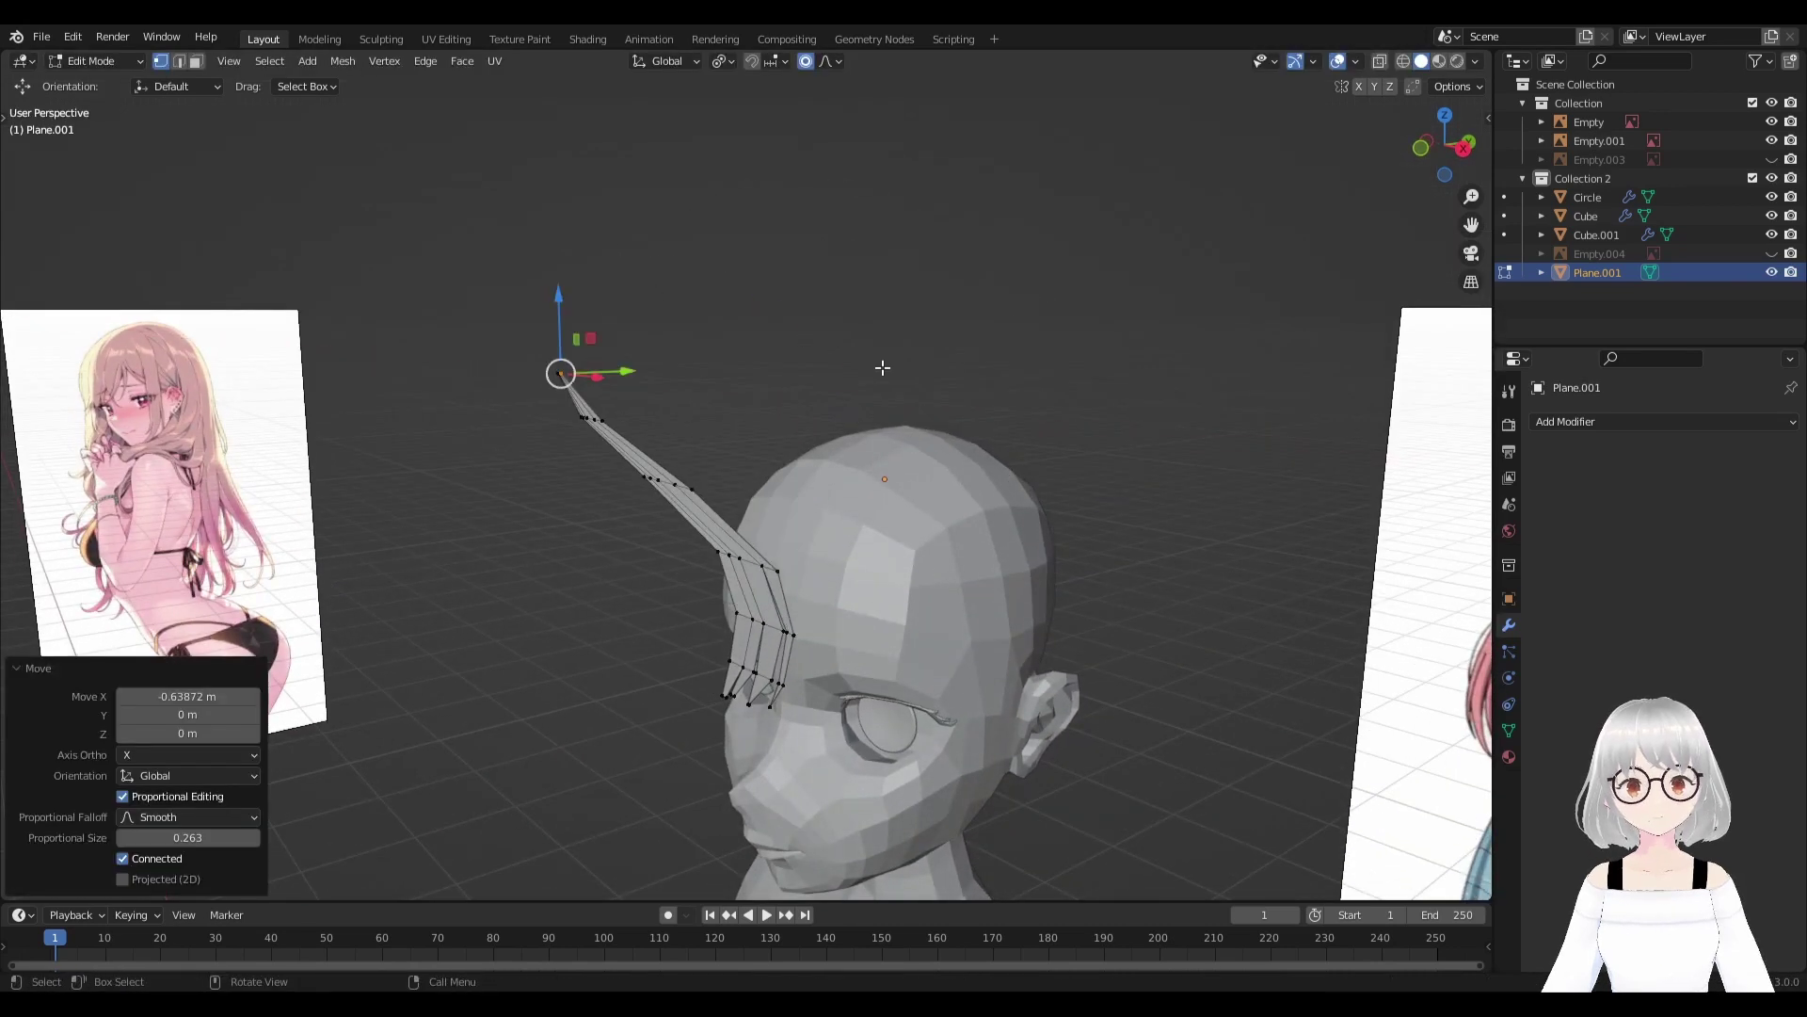
pyautogui.hotkey('ctrl', 'z')
pyautogui.press('KP_3')
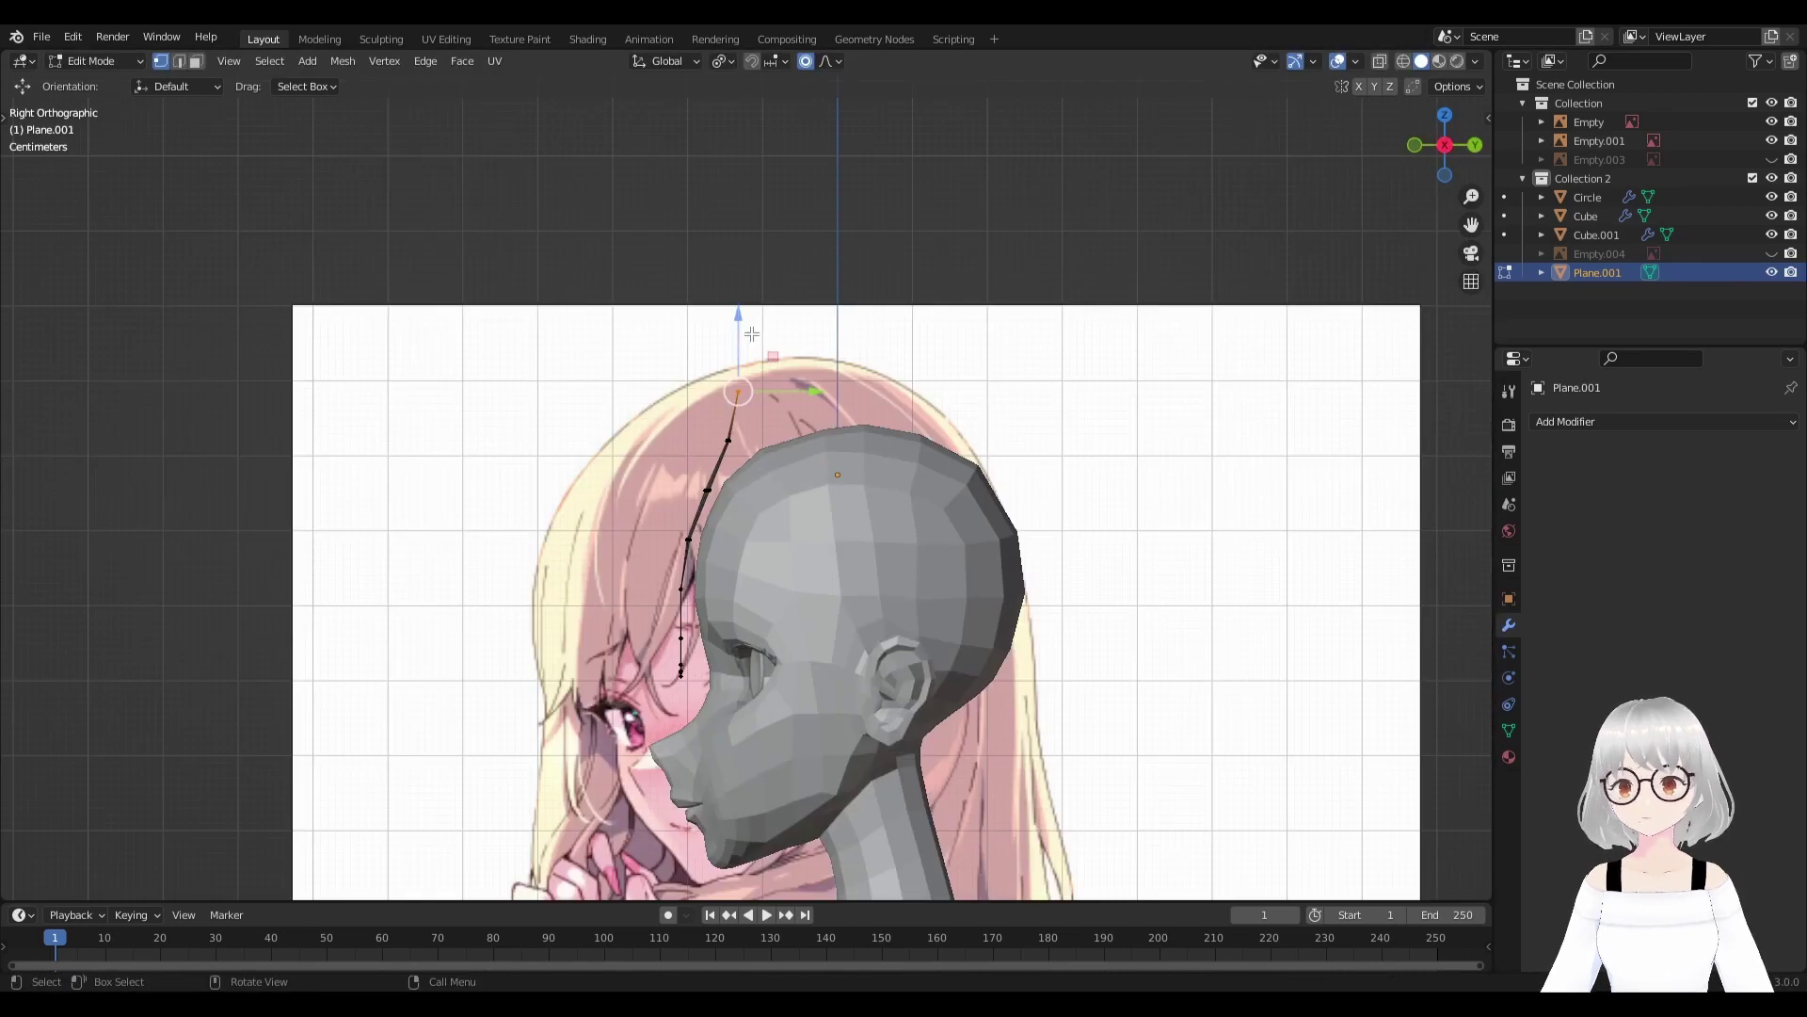
# Rotate the strip's top twice with proportional falloff to curve it over the head.
pyautogui.press('r')
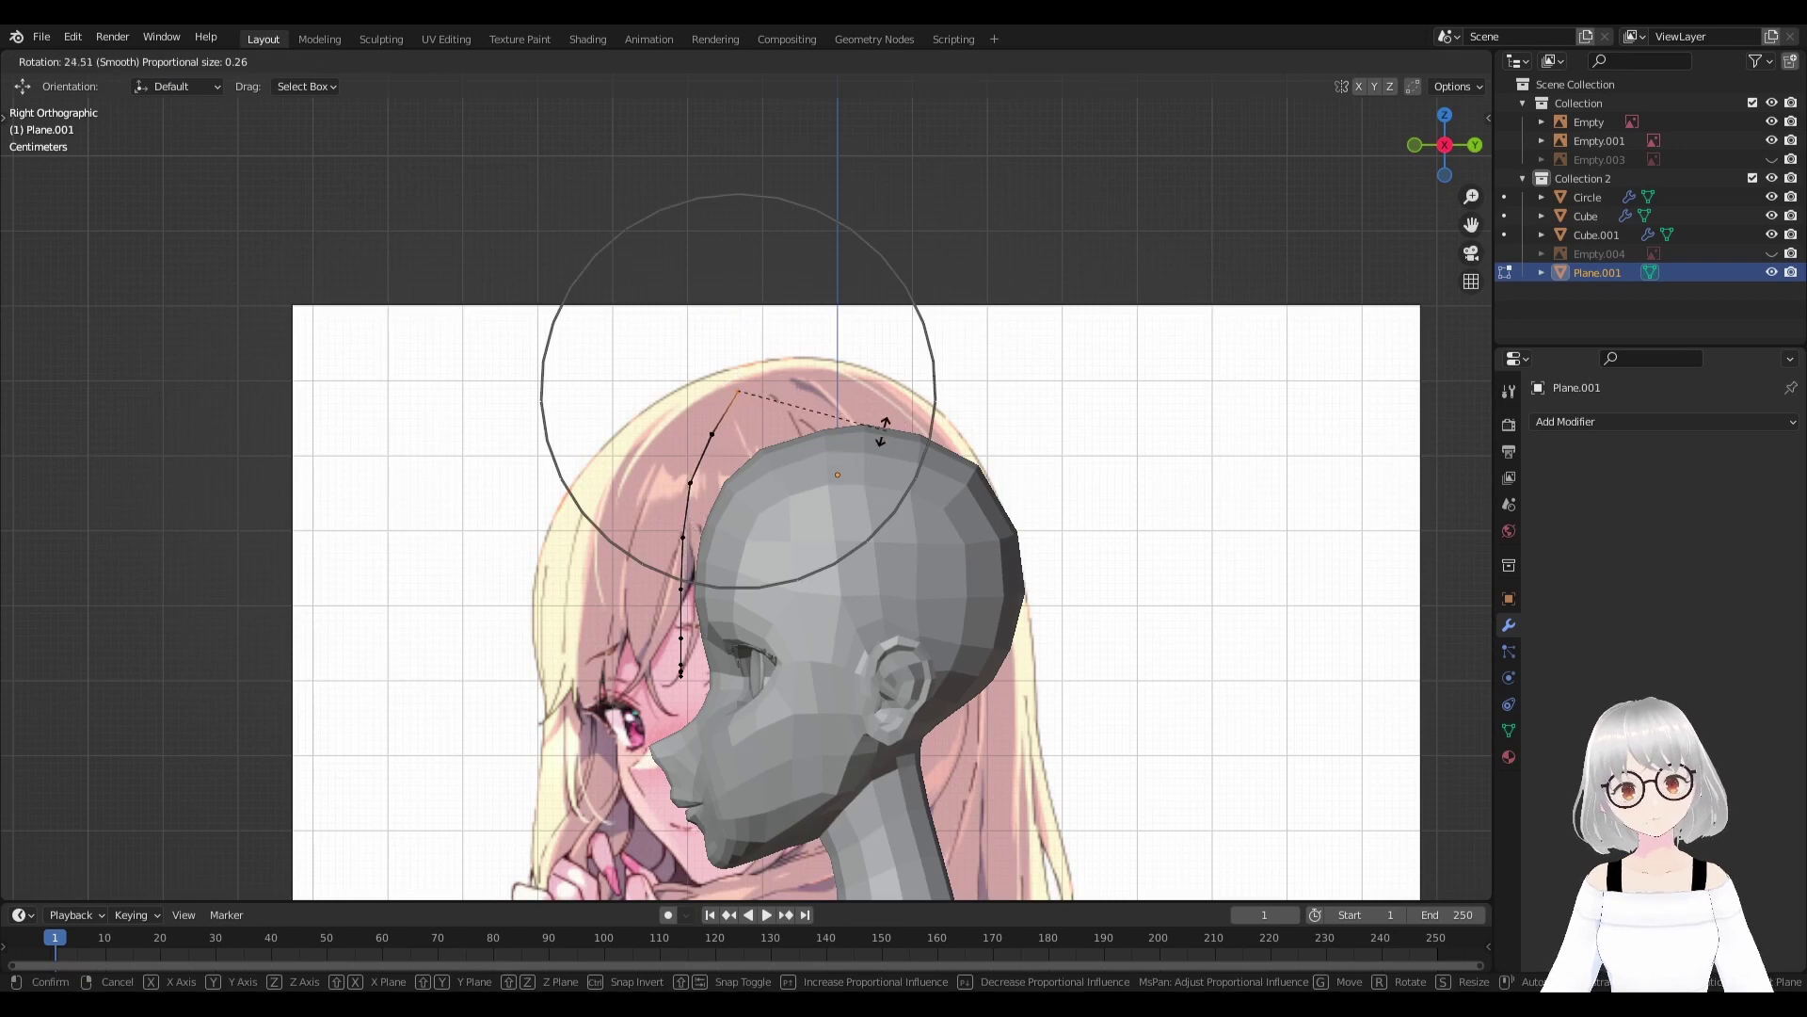
pyautogui.scroll(-1, 853, 439)
pyautogui.scroll(-1, 853, 440)
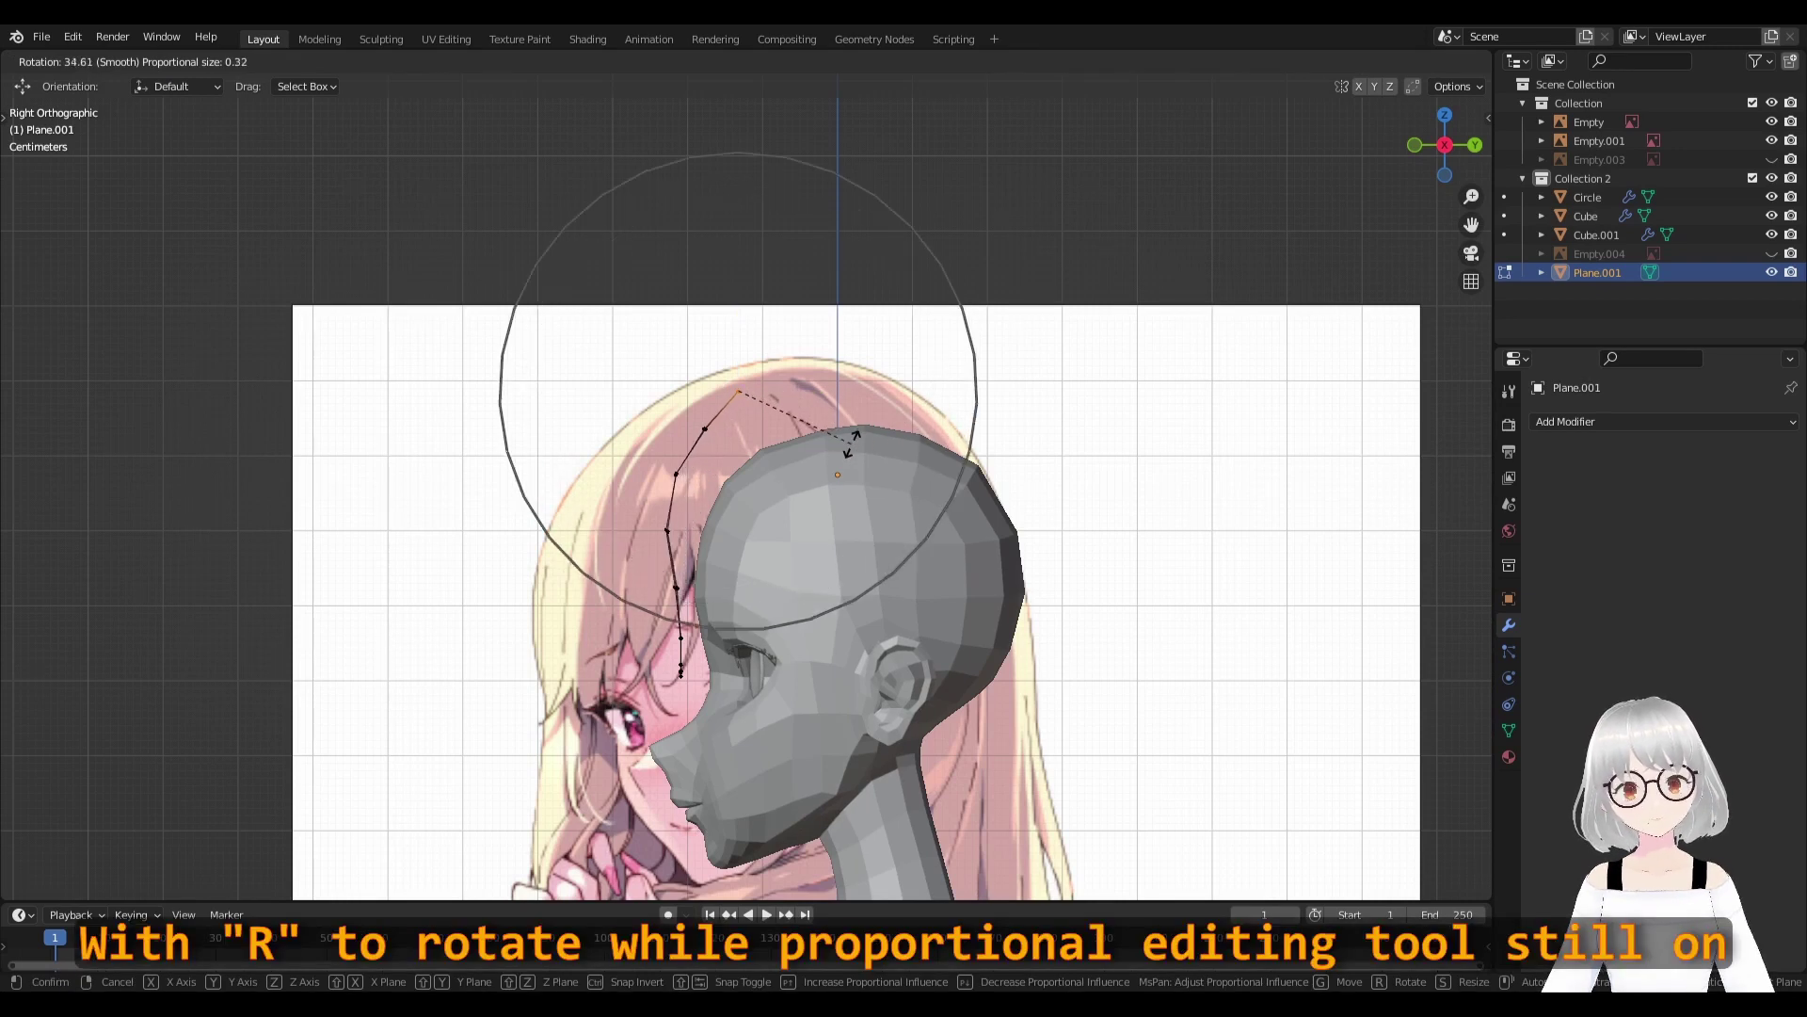
pyautogui.scroll(-1, 853, 439)
pyautogui.scroll(-2, 853, 440)
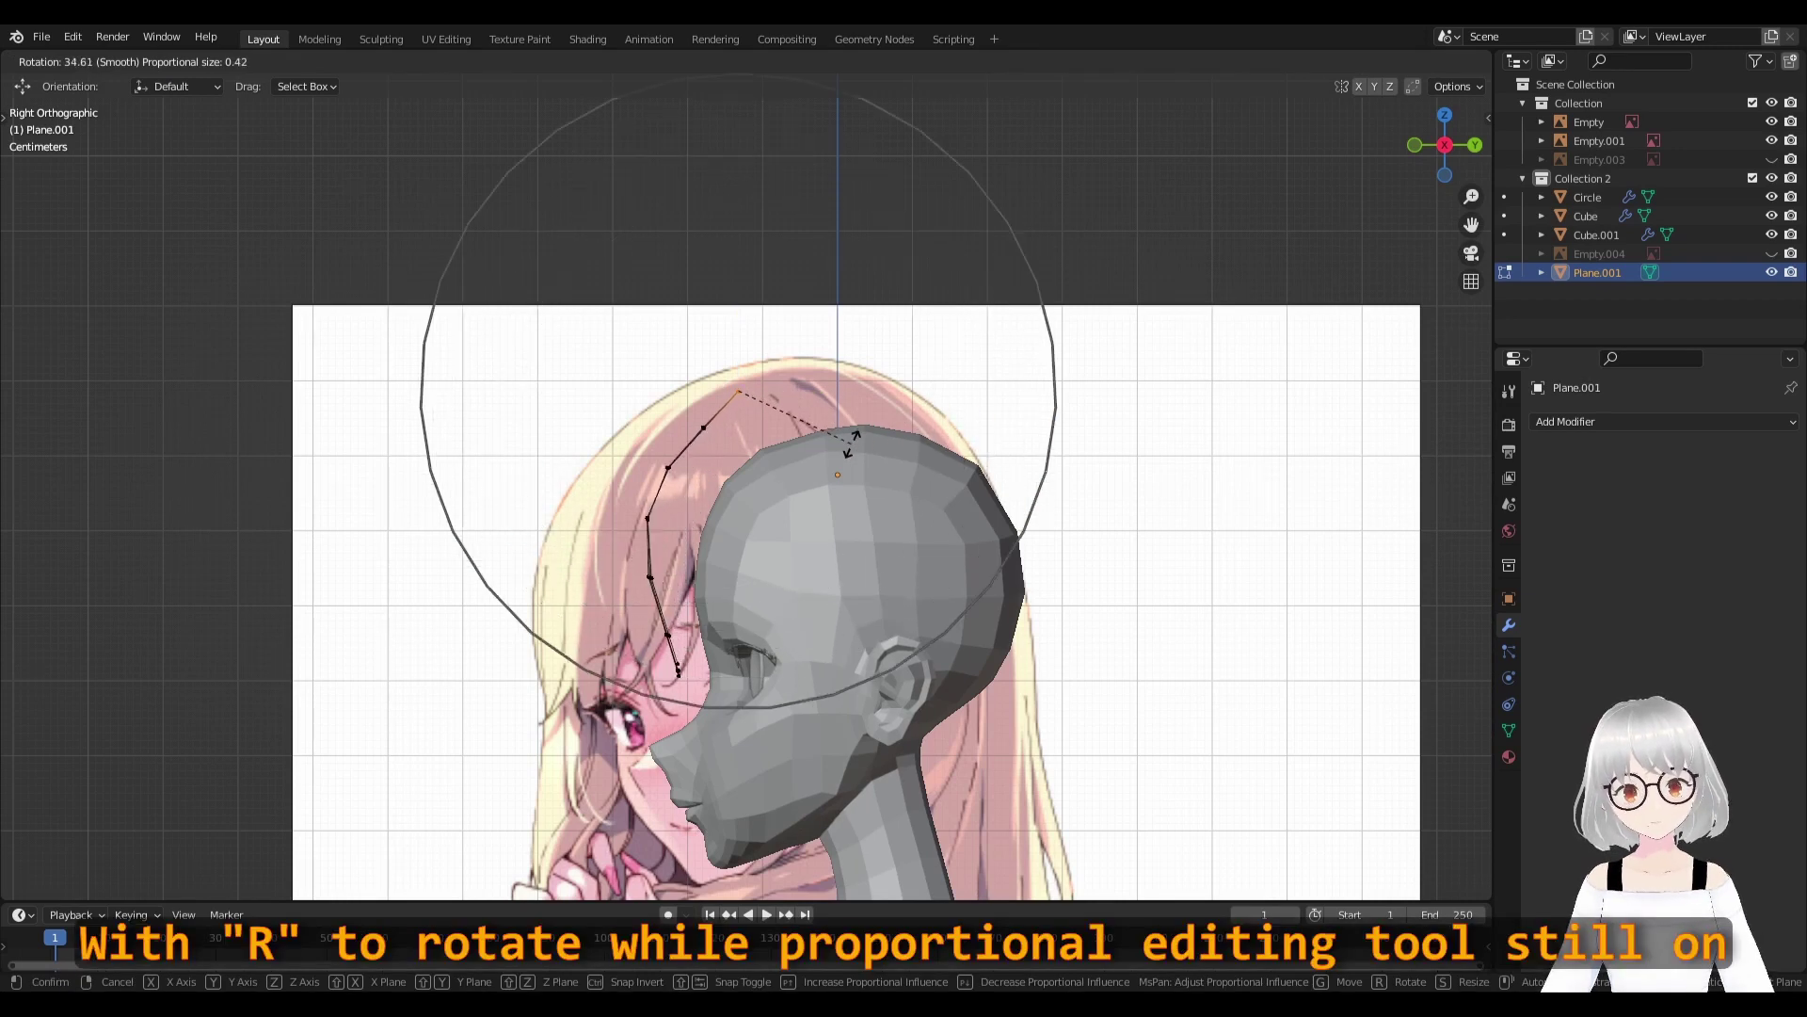
pyautogui.click(852, 440)
pyautogui.press('r')
pyautogui.scroll(3, 854, 388)
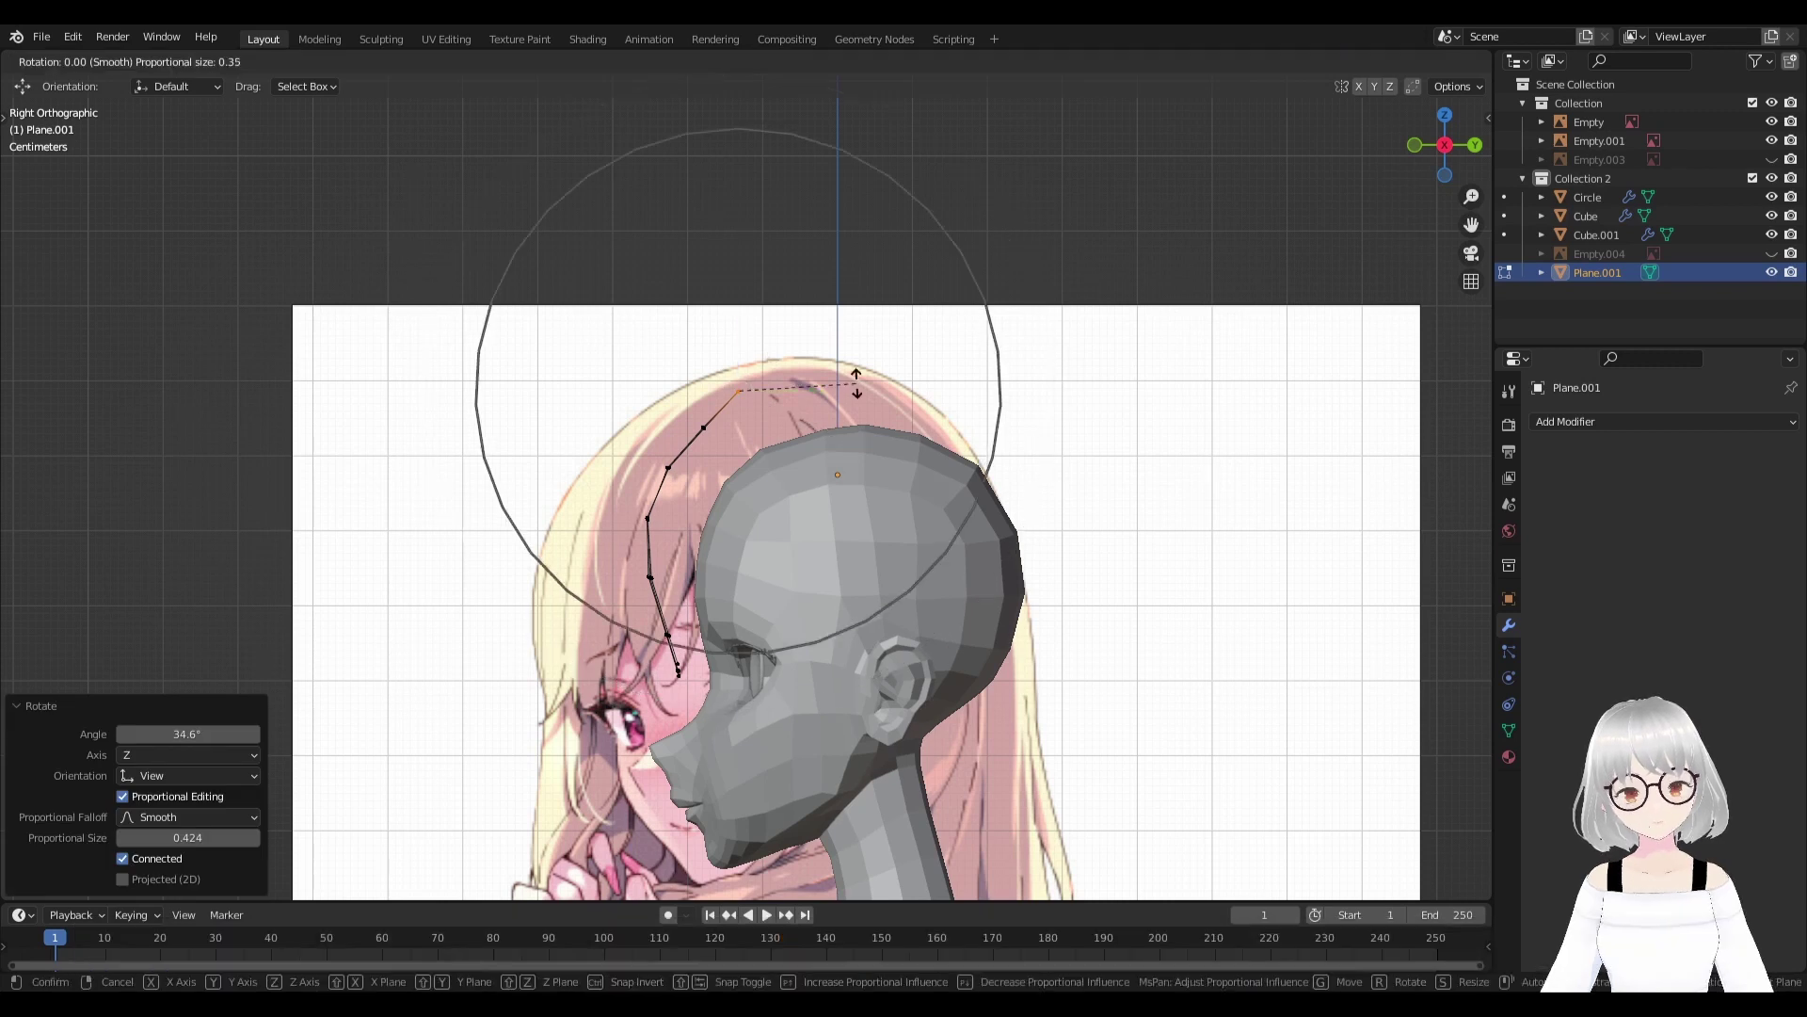
pyautogui.scroll(1, 854, 390)
pyautogui.scroll(2, 853, 392)
pyautogui.scroll(1, 853, 393)
pyautogui.scroll(-1, 853, 394)
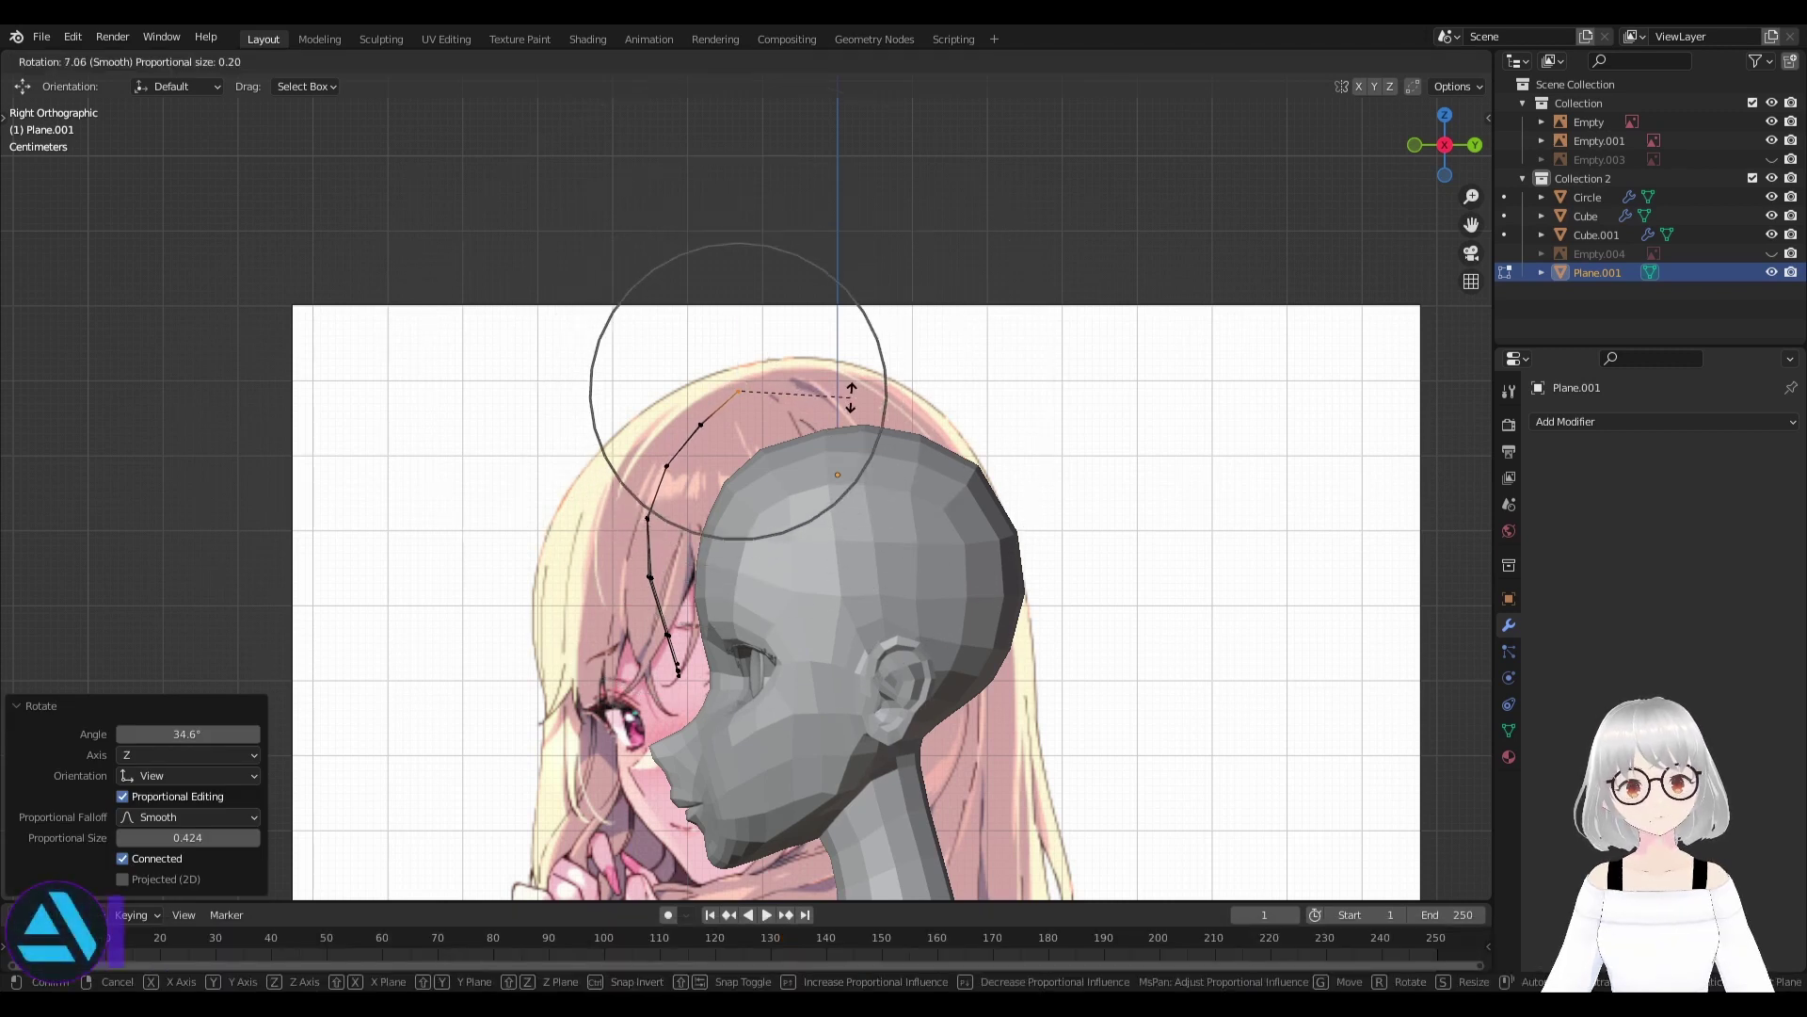
pyautogui.click(819, 418)
# Select the whole strand, move and slightly rotate it against the head, then view from Front.
pyautogui.hotkey('ctrl', 'l')
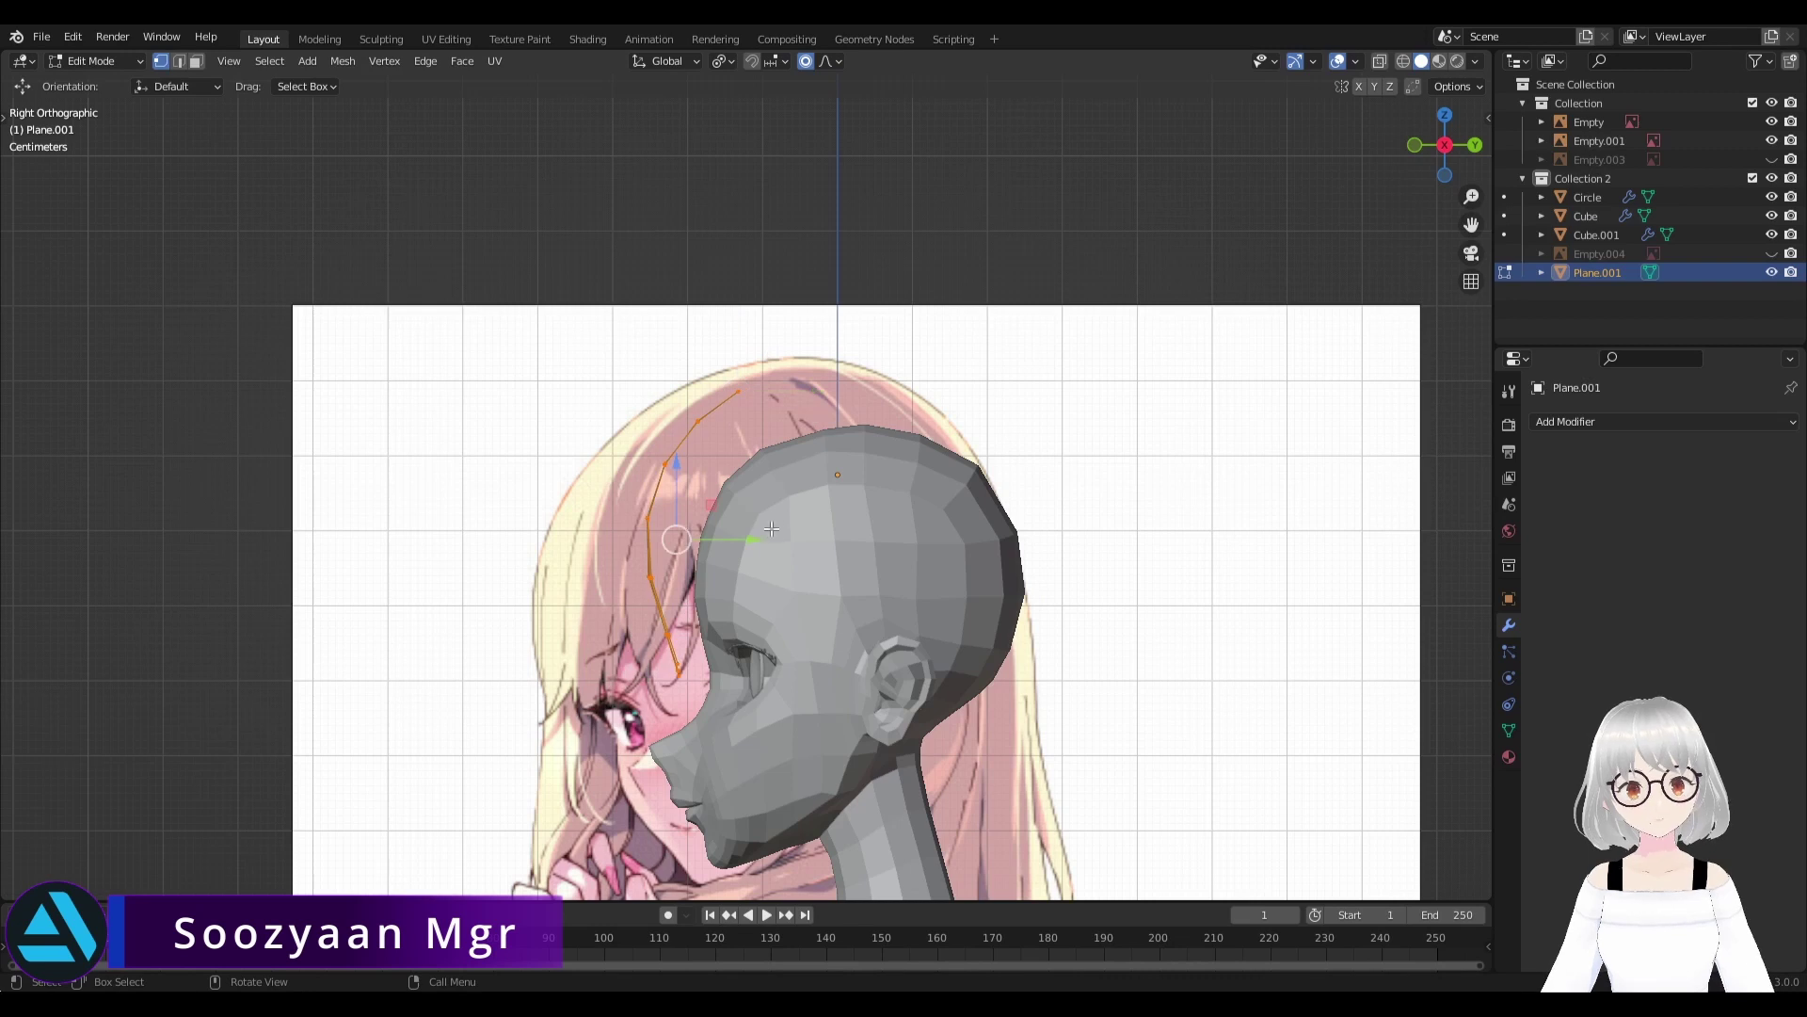
pyautogui.press('g')
pyautogui.click(771, 546)
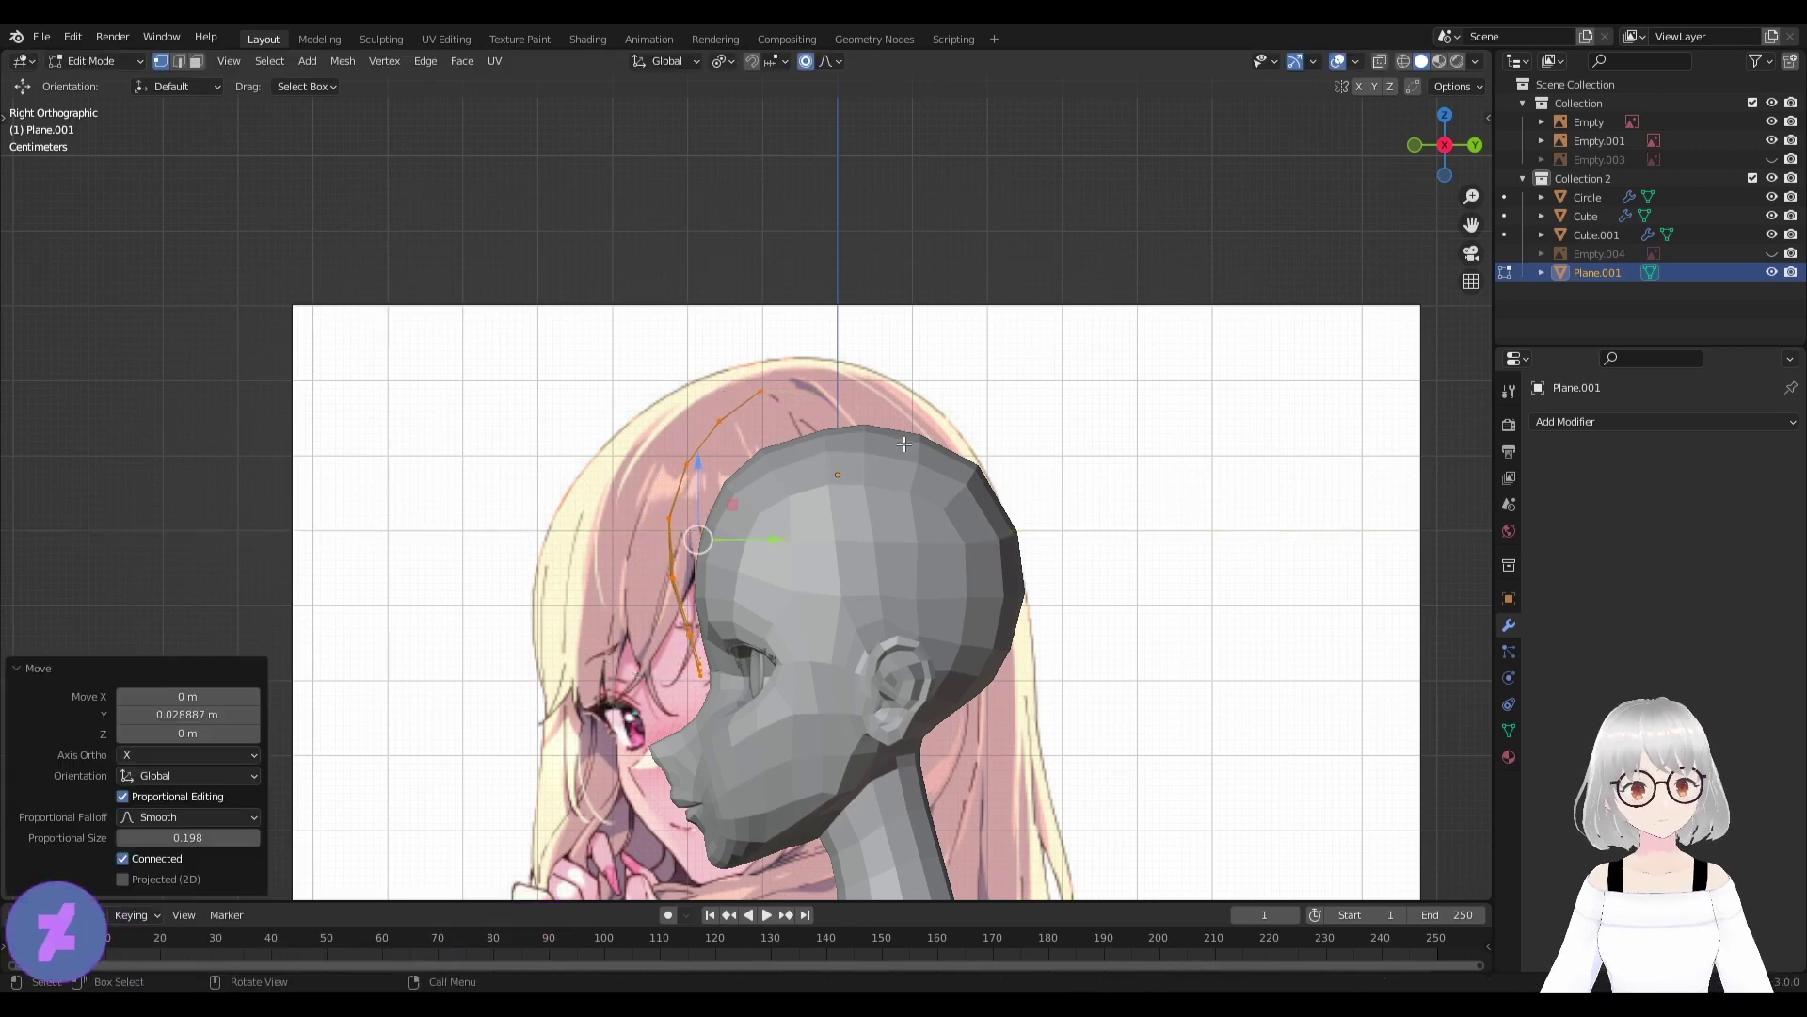
pyautogui.press('r')
pyautogui.click(958, 484)
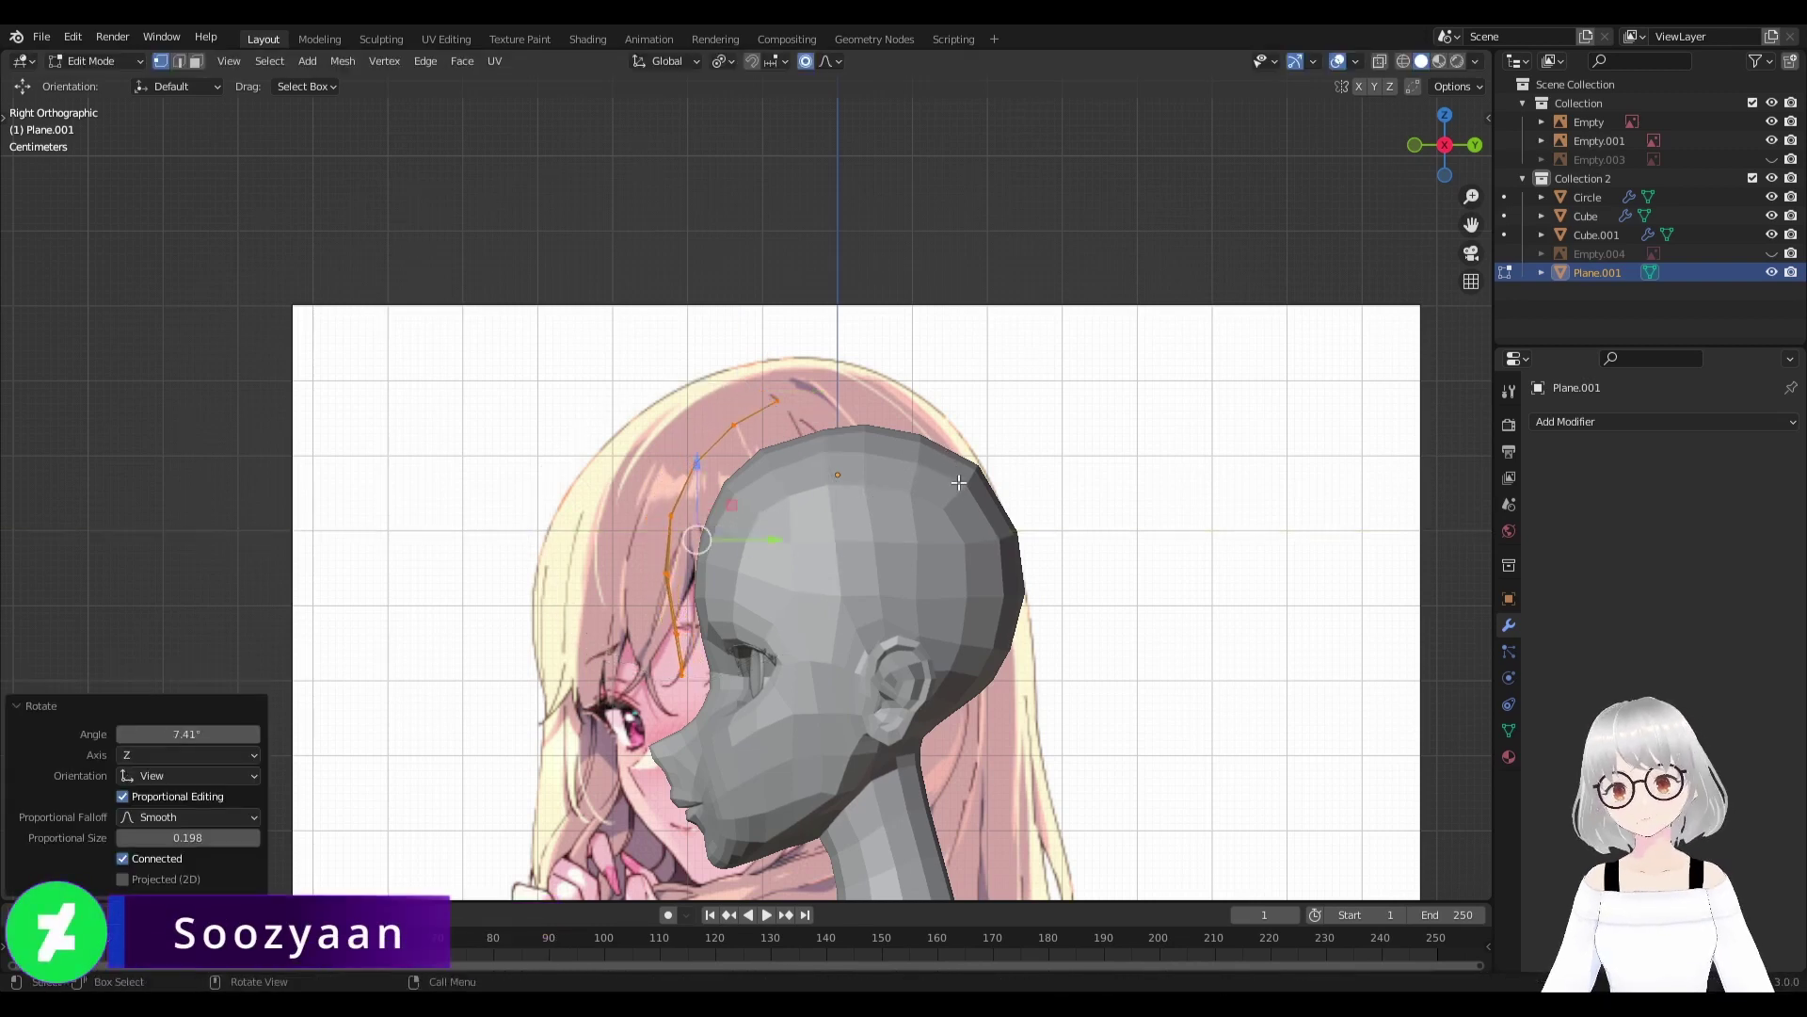
pyautogui.press('KP_1')
pyautogui.scroll(2, 991, 523)
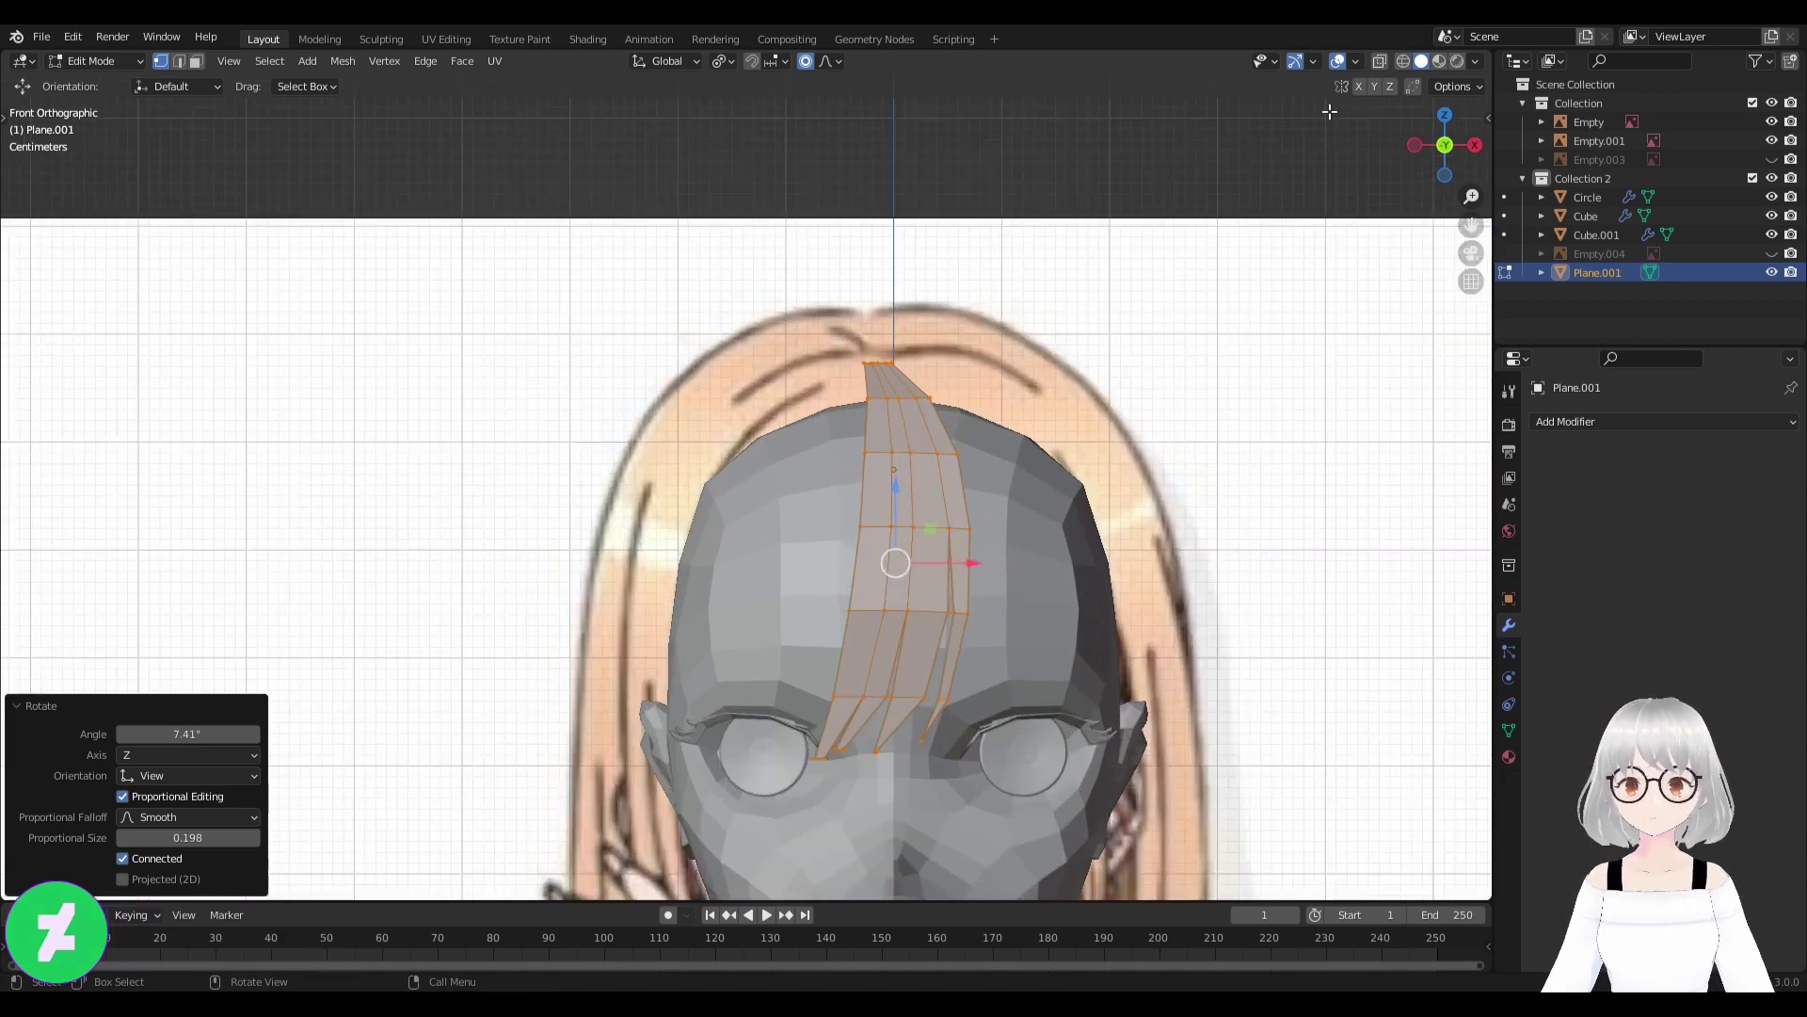
# Enable X-ray and zoom in on the bang strand's tips.
pyautogui.hotkey('alt', 'z')
pyautogui.scroll(2, 950, 612)
pyautogui.scroll(3, 950, 613)
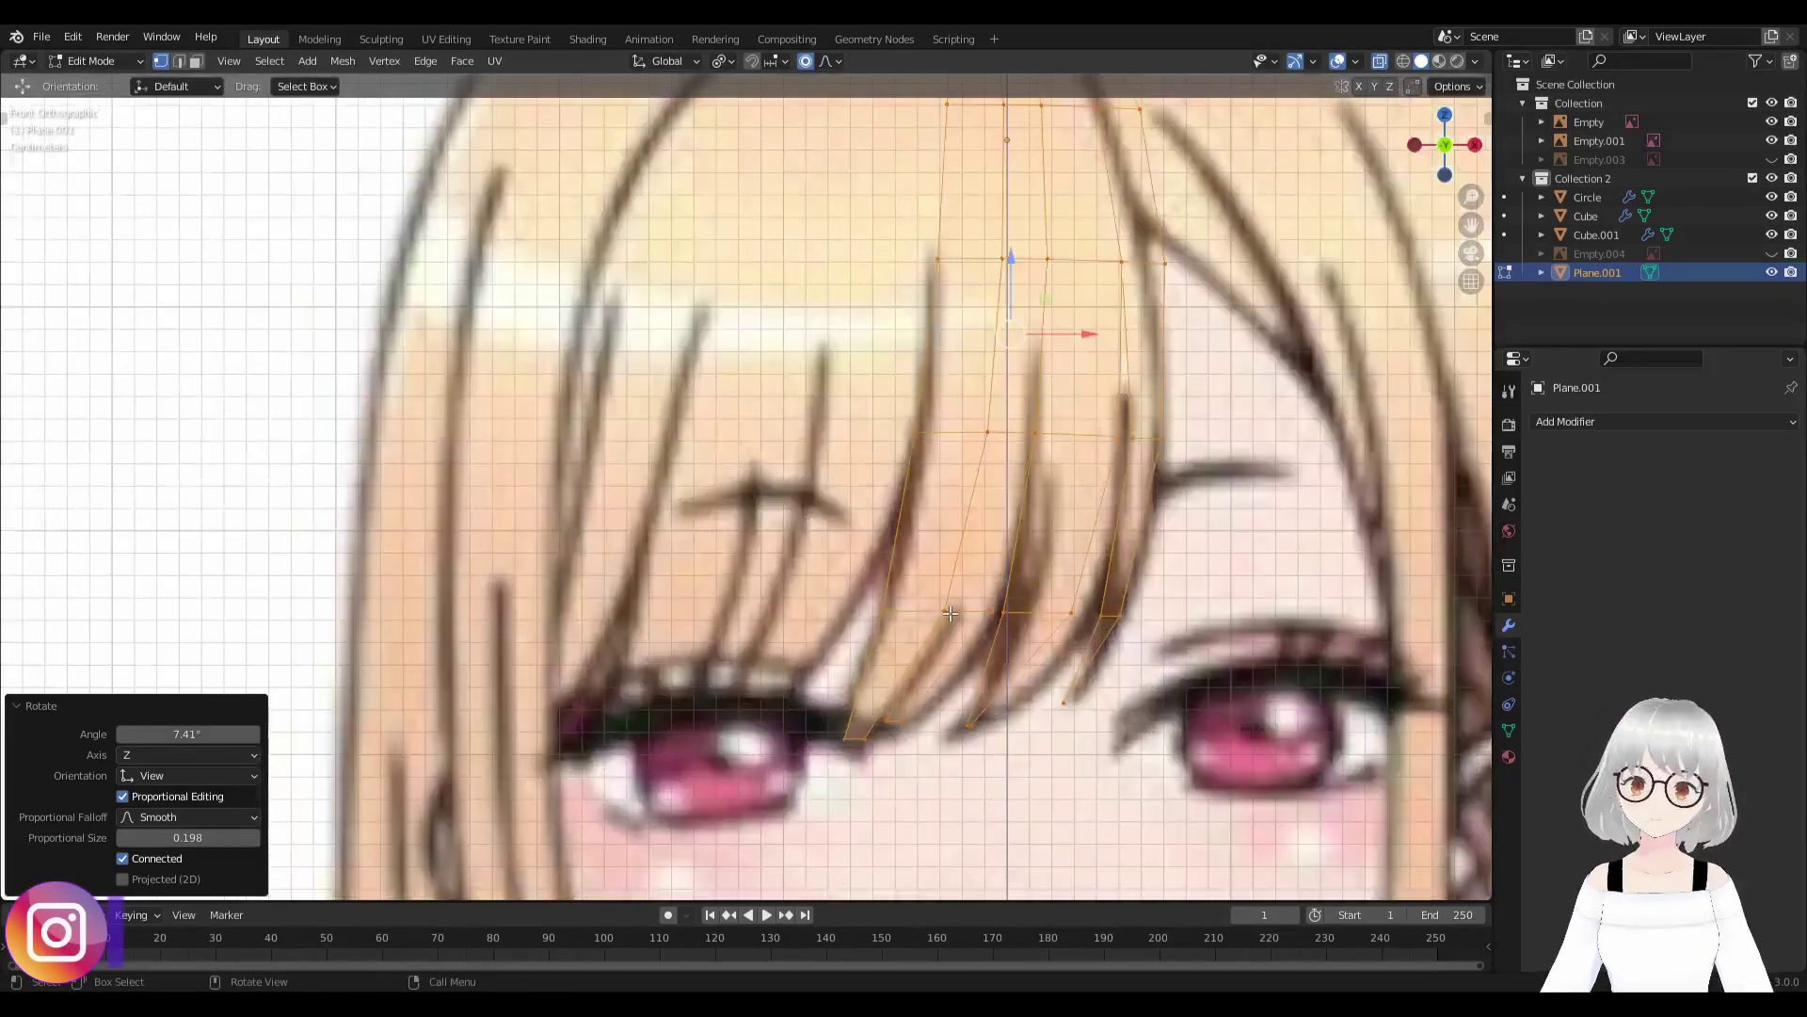
pyautogui.keyDown('shift'); pyautogui.moveTo(950, 612); pyautogui.dragTo(942, 528, button='middle'); pyautogui.keyUp('shift')
pyautogui.scroll(2, 836, 667)
pyautogui.hotkey('alt', 'a')
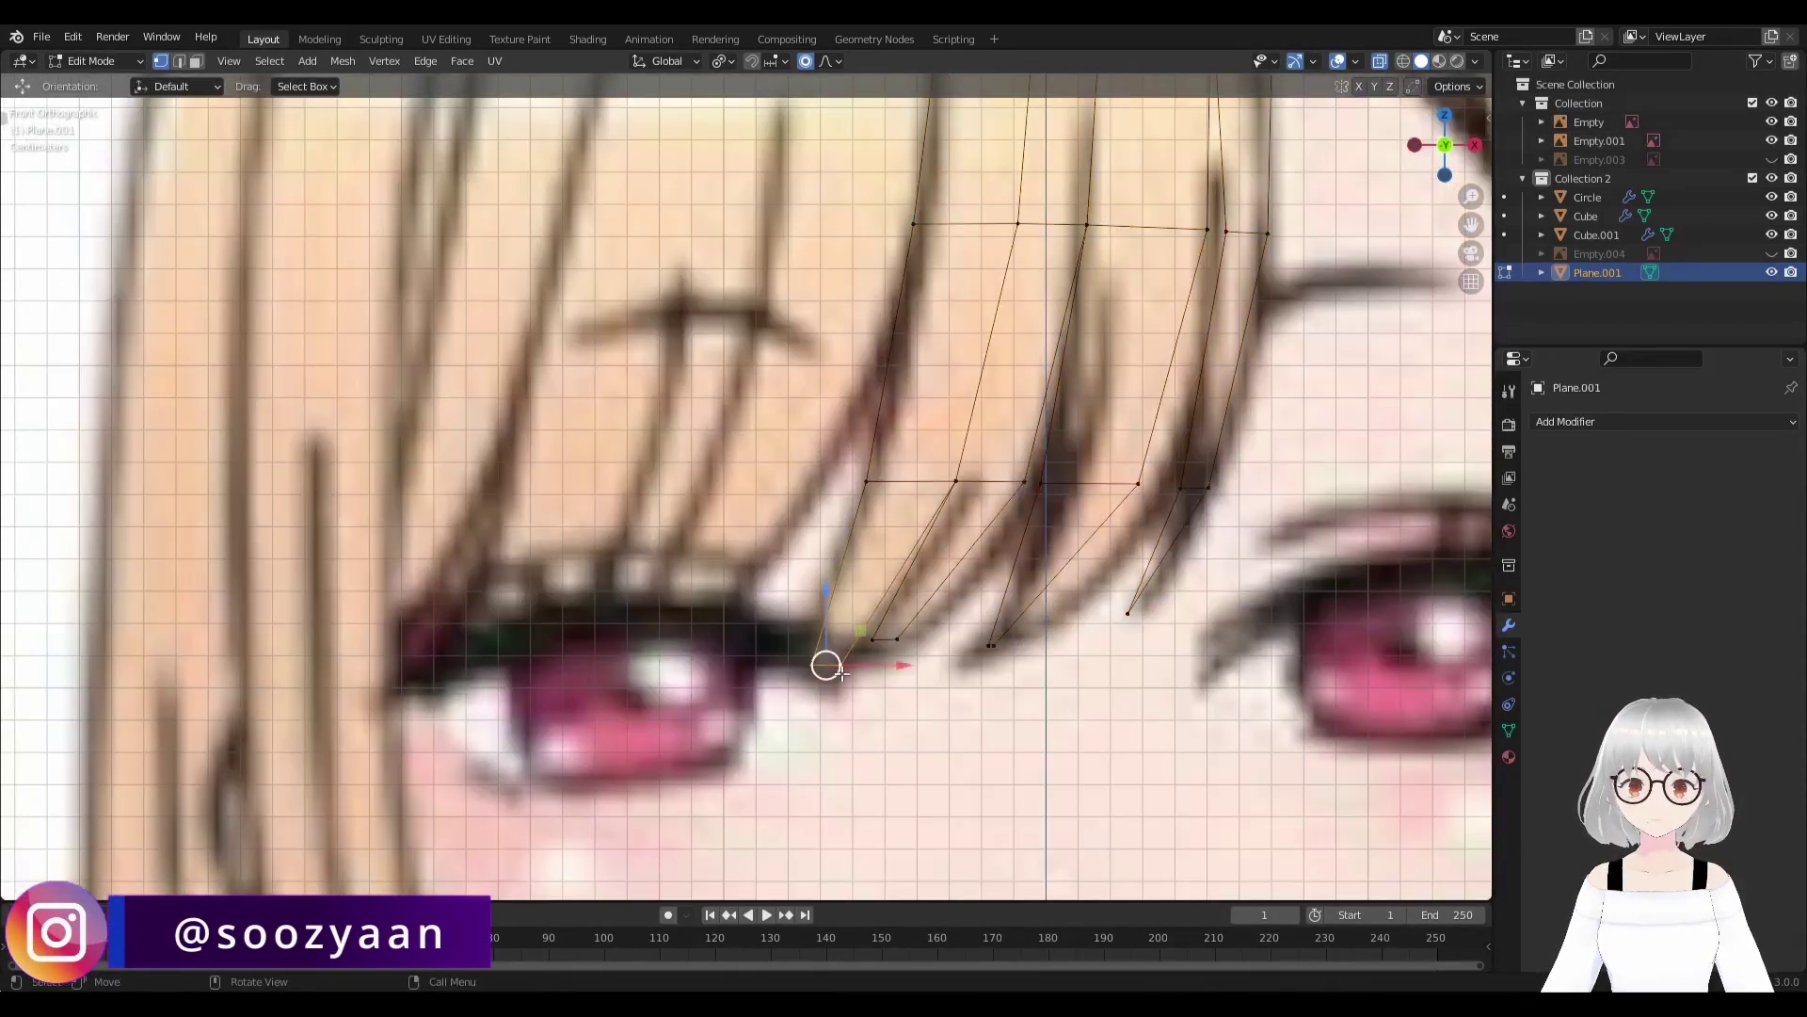
# Nudge a tip vertex along X onto the drawn bang line.
pyautogui.press('g')
pyautogui.press('x')
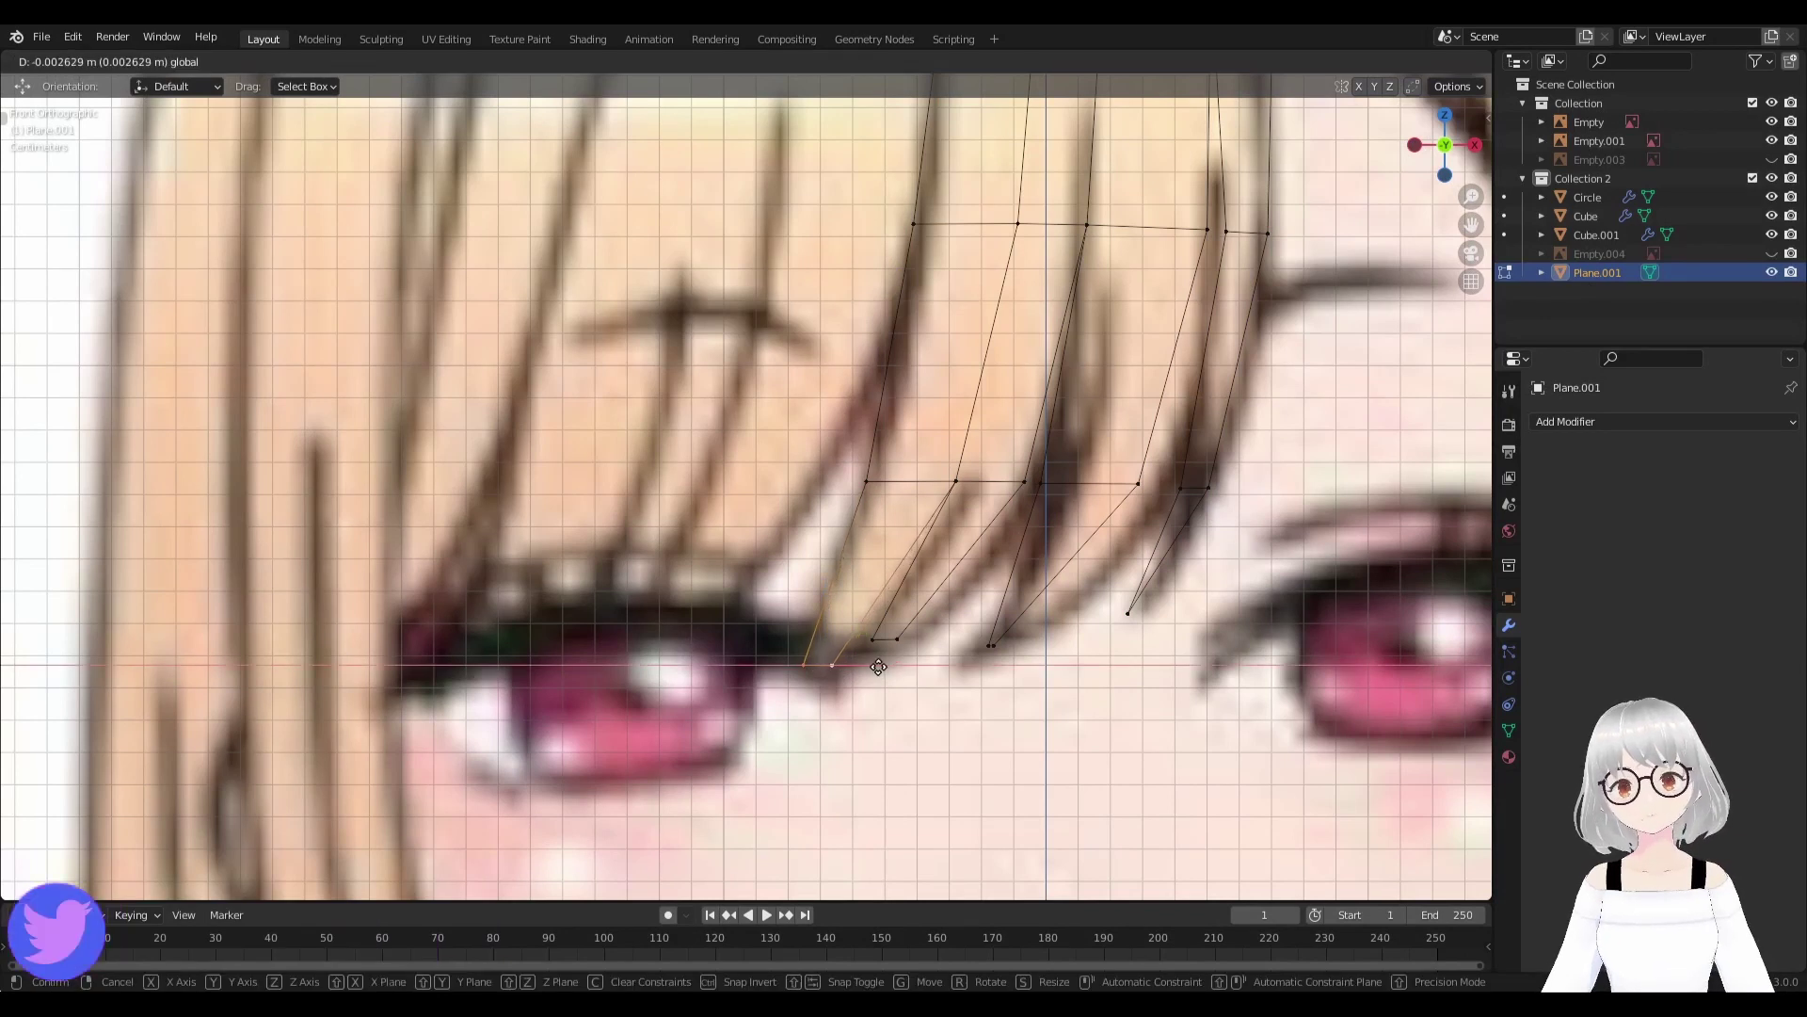
pyautogui.click(879, 667)
pyautogui.click(882, 639)
pyautogui.moveTo(954, 636); pyautogui.dragTo(956, 633)
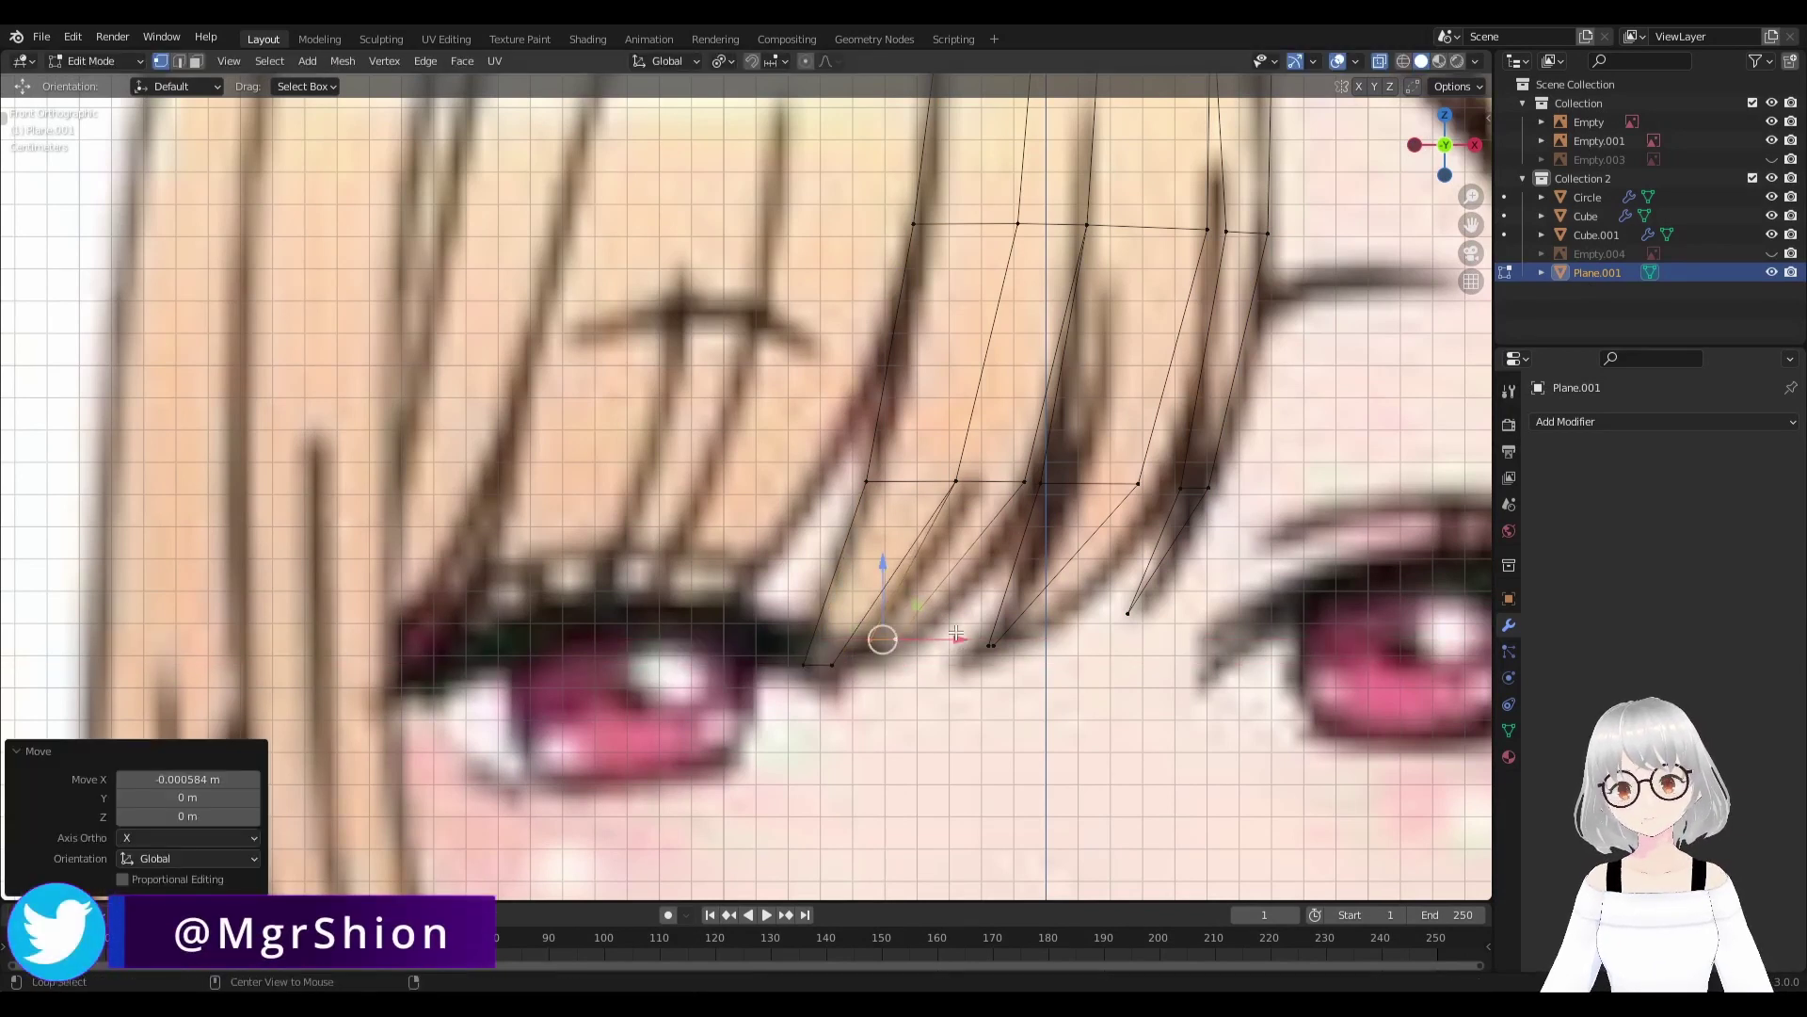
pyautogui.hotkey('alt', 'a')
# Slide a left-edge vertex onto the drawn bang and scale the selection larger.
pyautogui.scroll(-3, 957, 634)
pyautogui.scroll(3, 845, 590)
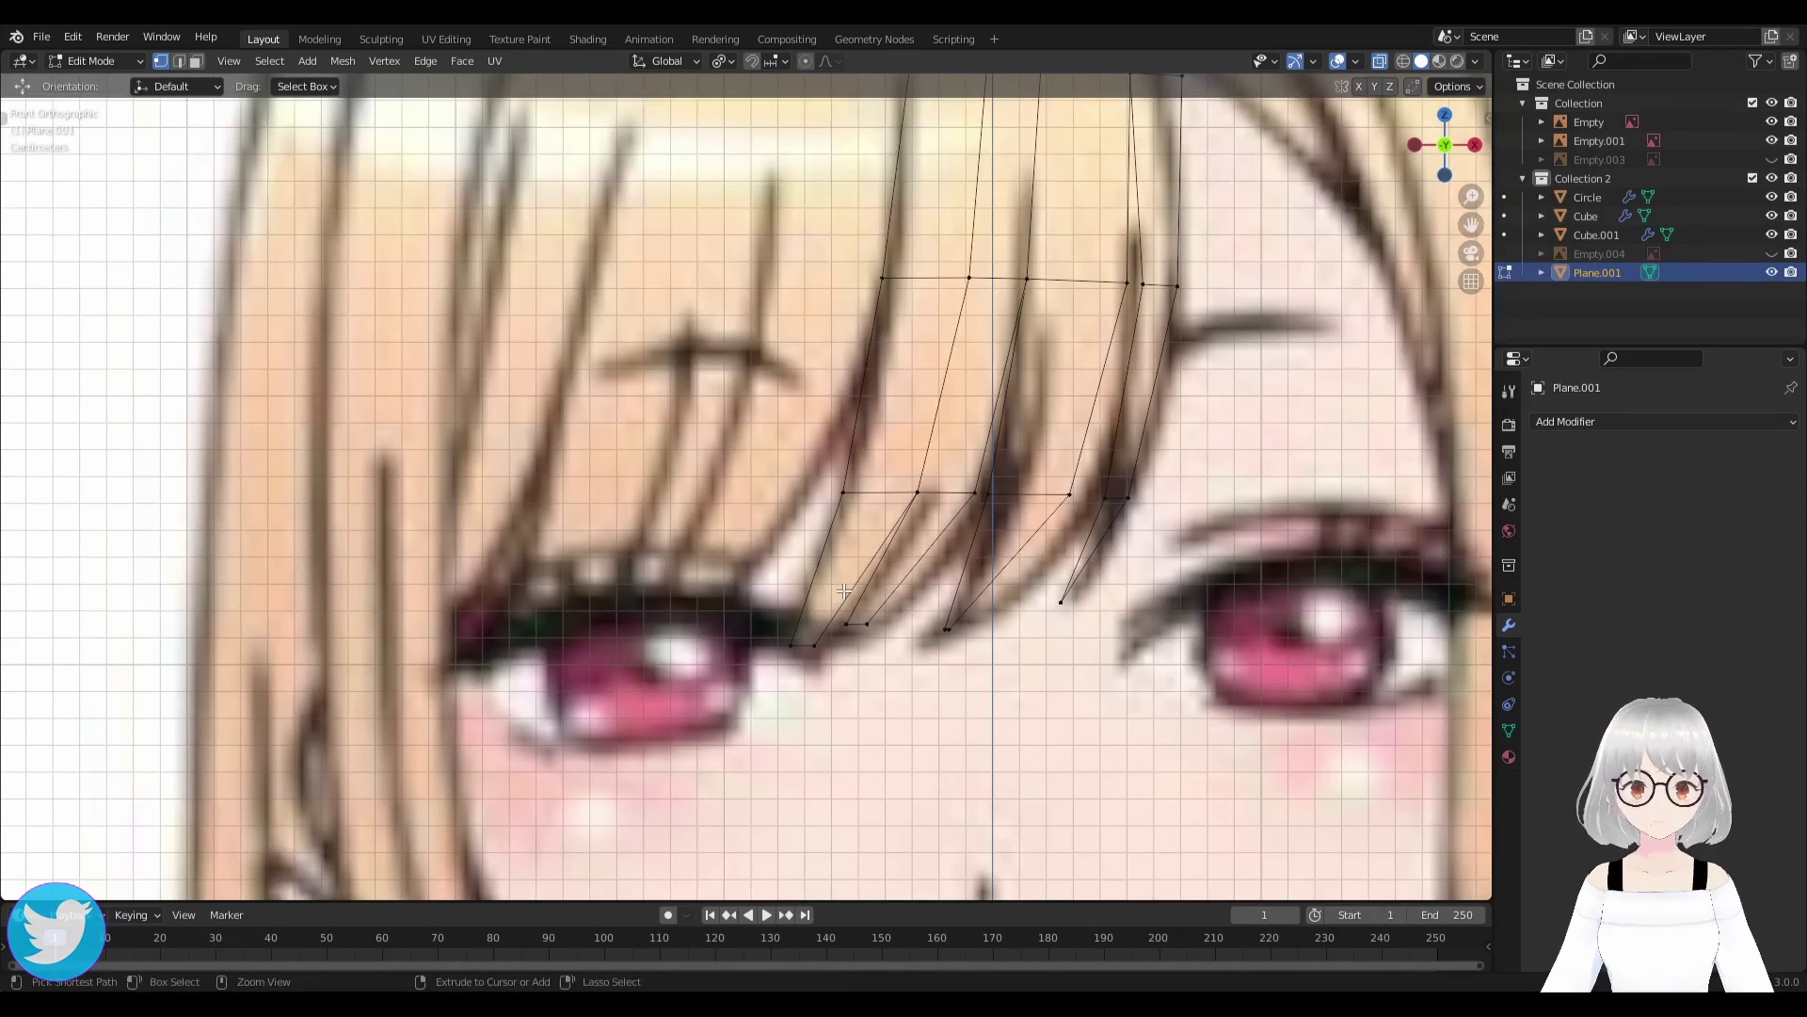
pyautogui.click(846, 569)
pyautogui.moveTo(903, 568); pyautogui.dragTo(919, 568)
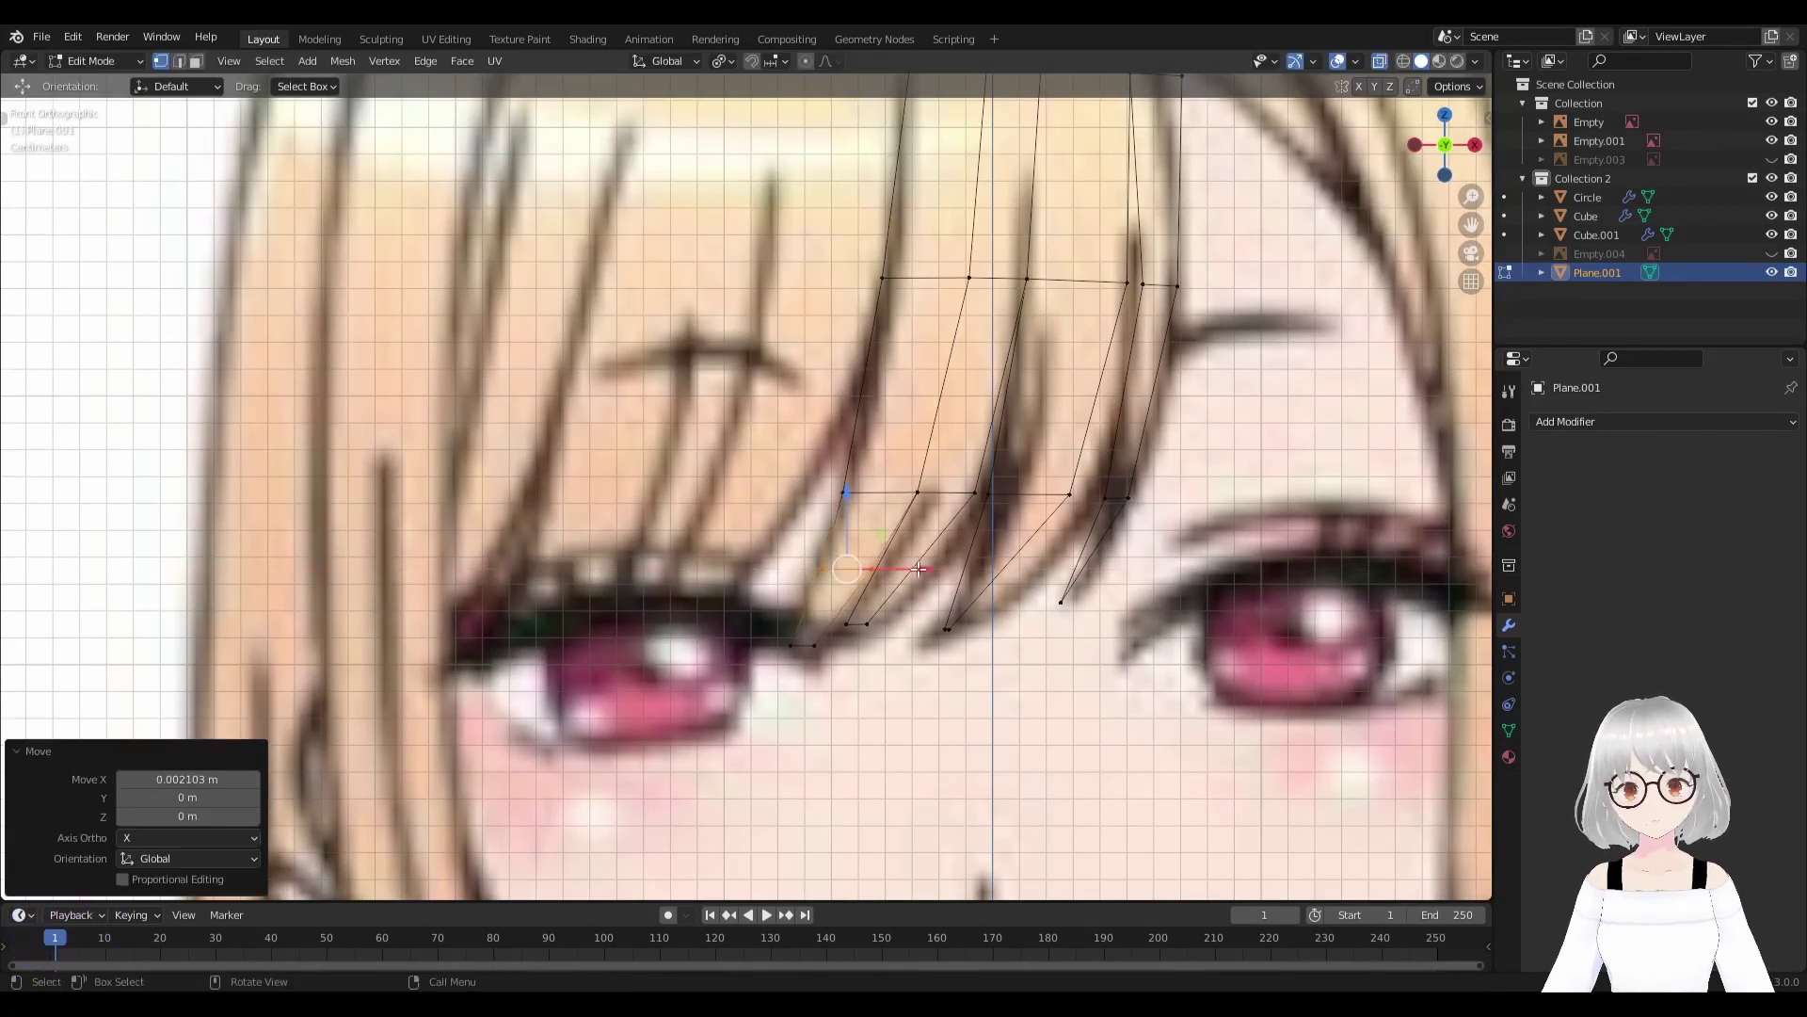
pyautogui.press('s')
pyautogui.click(944, 627)
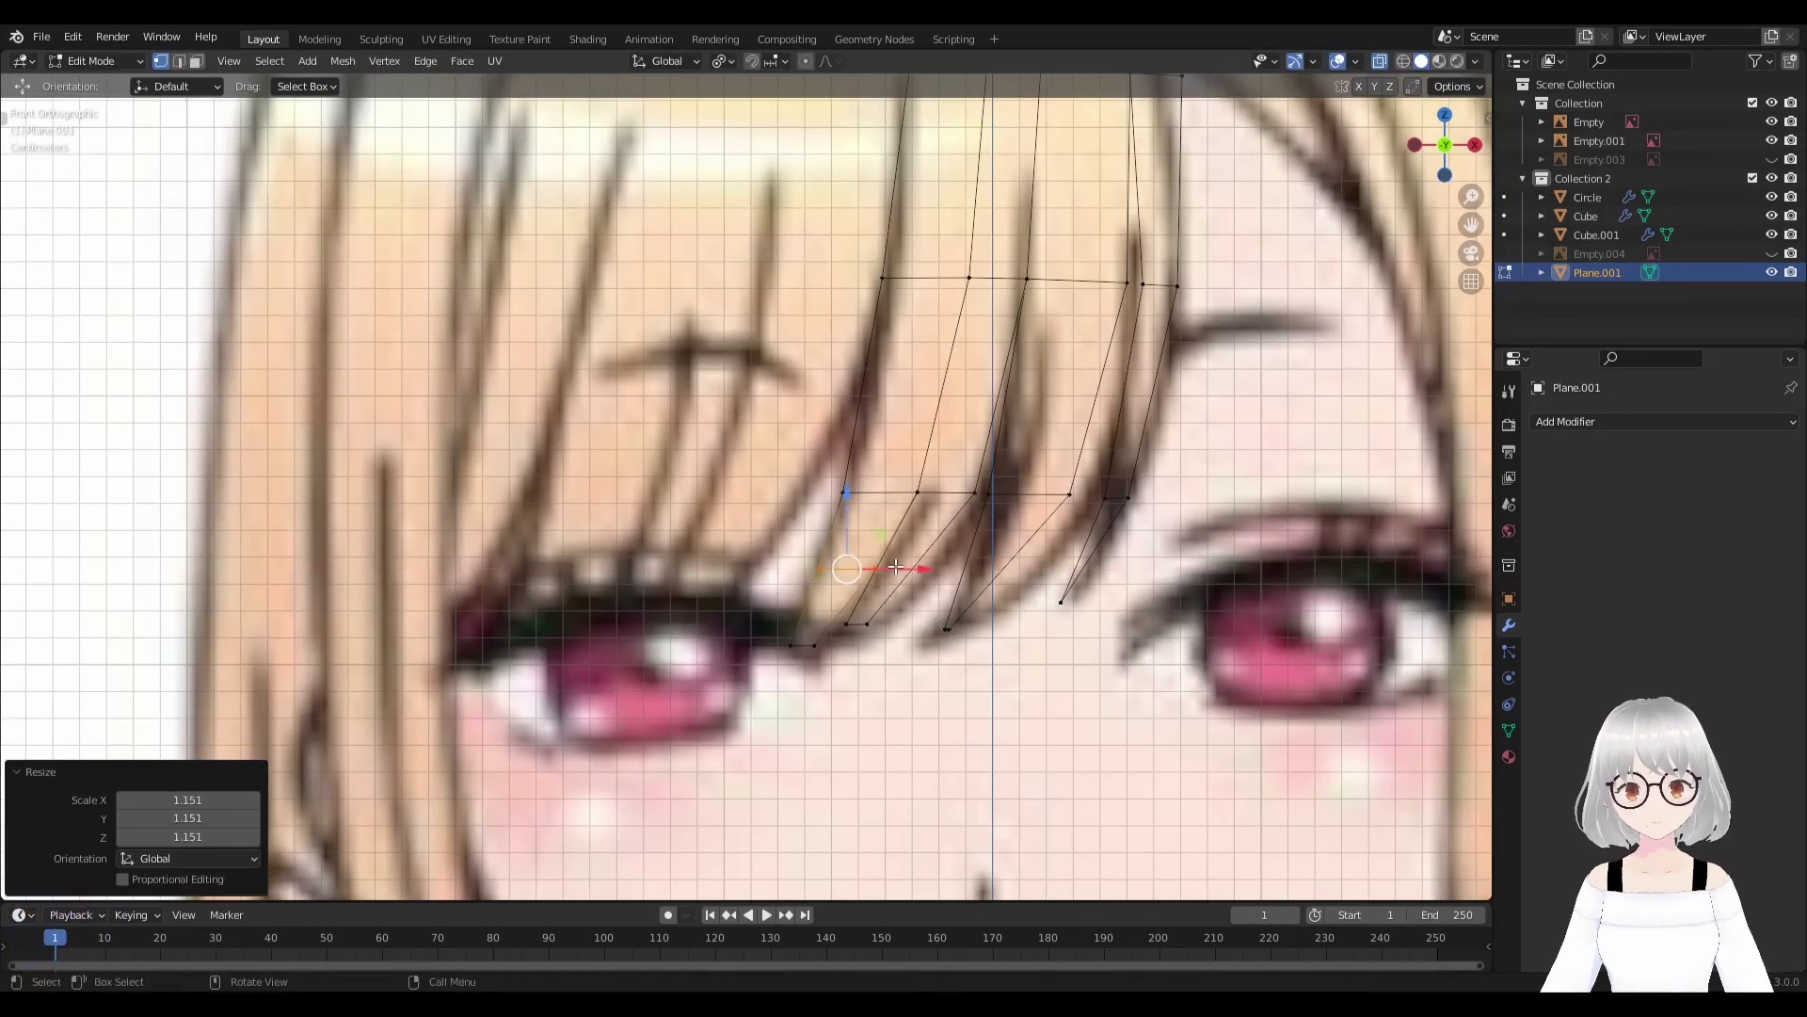
# Add an edge loop near the strand tips and narrow it.
pyautogui.hotkey('ctrl', 'r')
pyautogui.click(895, 566)
pyautogui.click(867, 639)
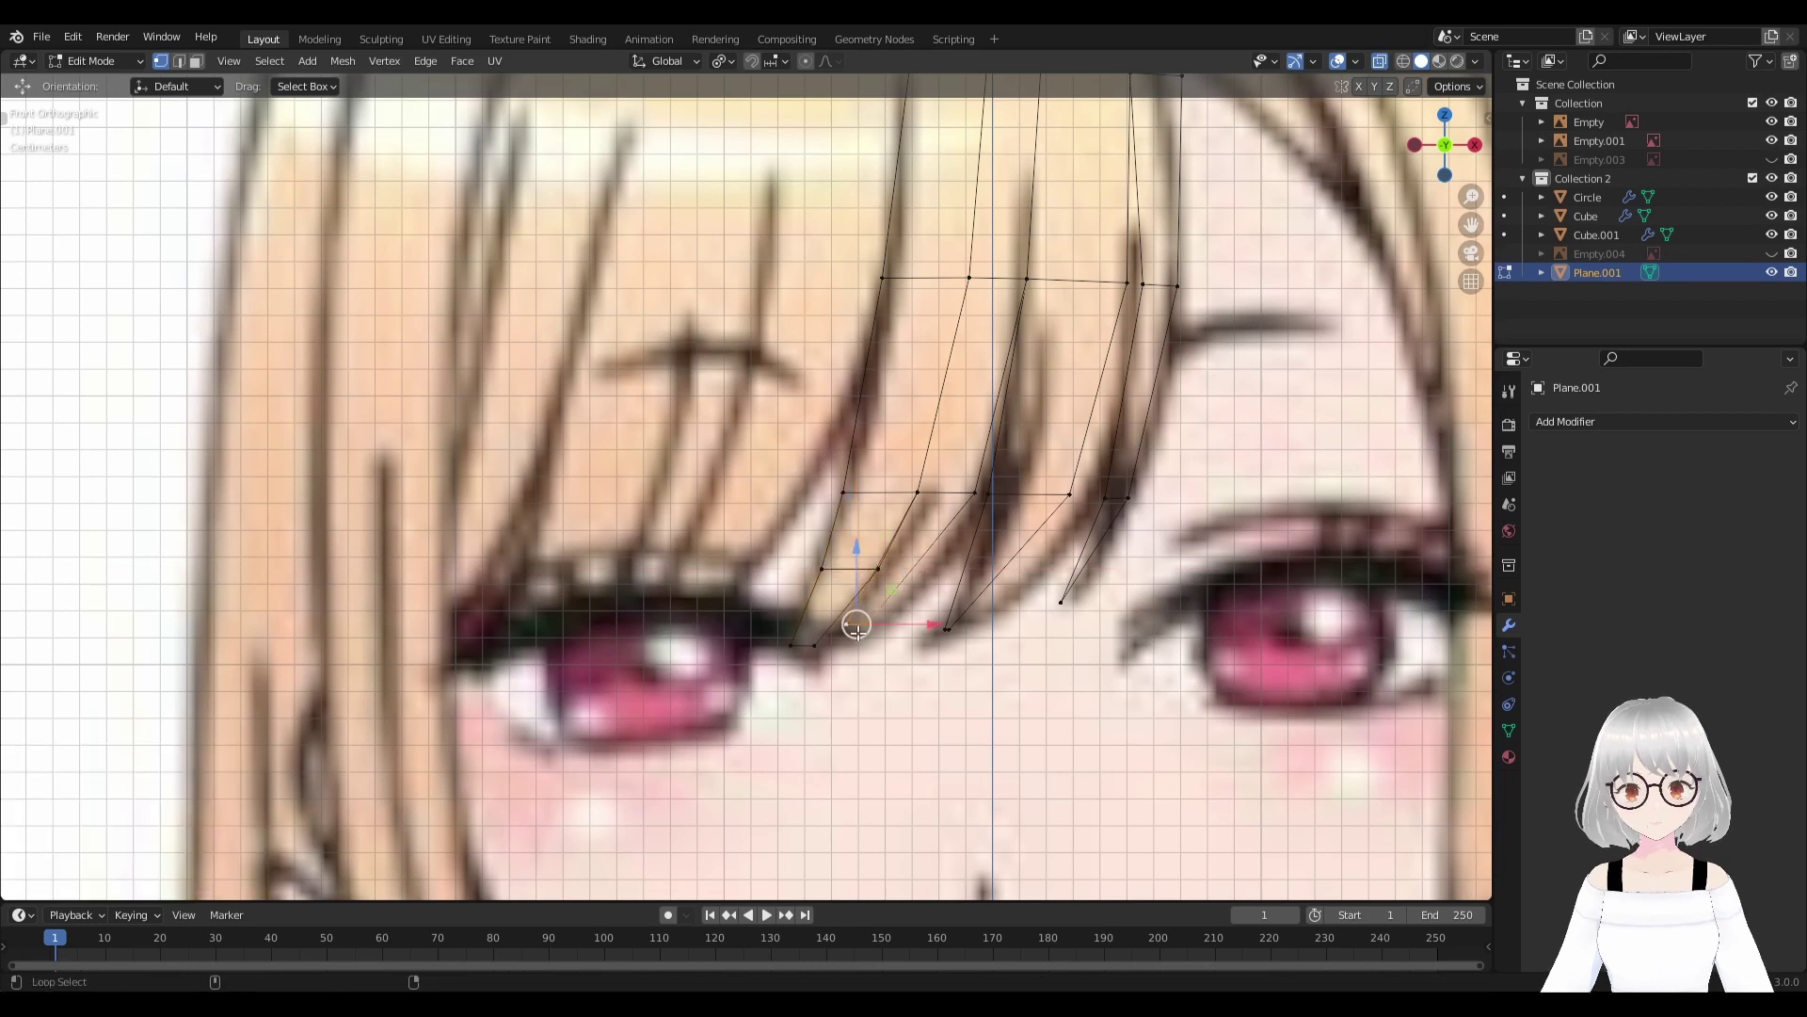
pyautogui.press('s')
pyautogui.click(960, 653)
pyautogui.hotkey('ctrl', 'r')
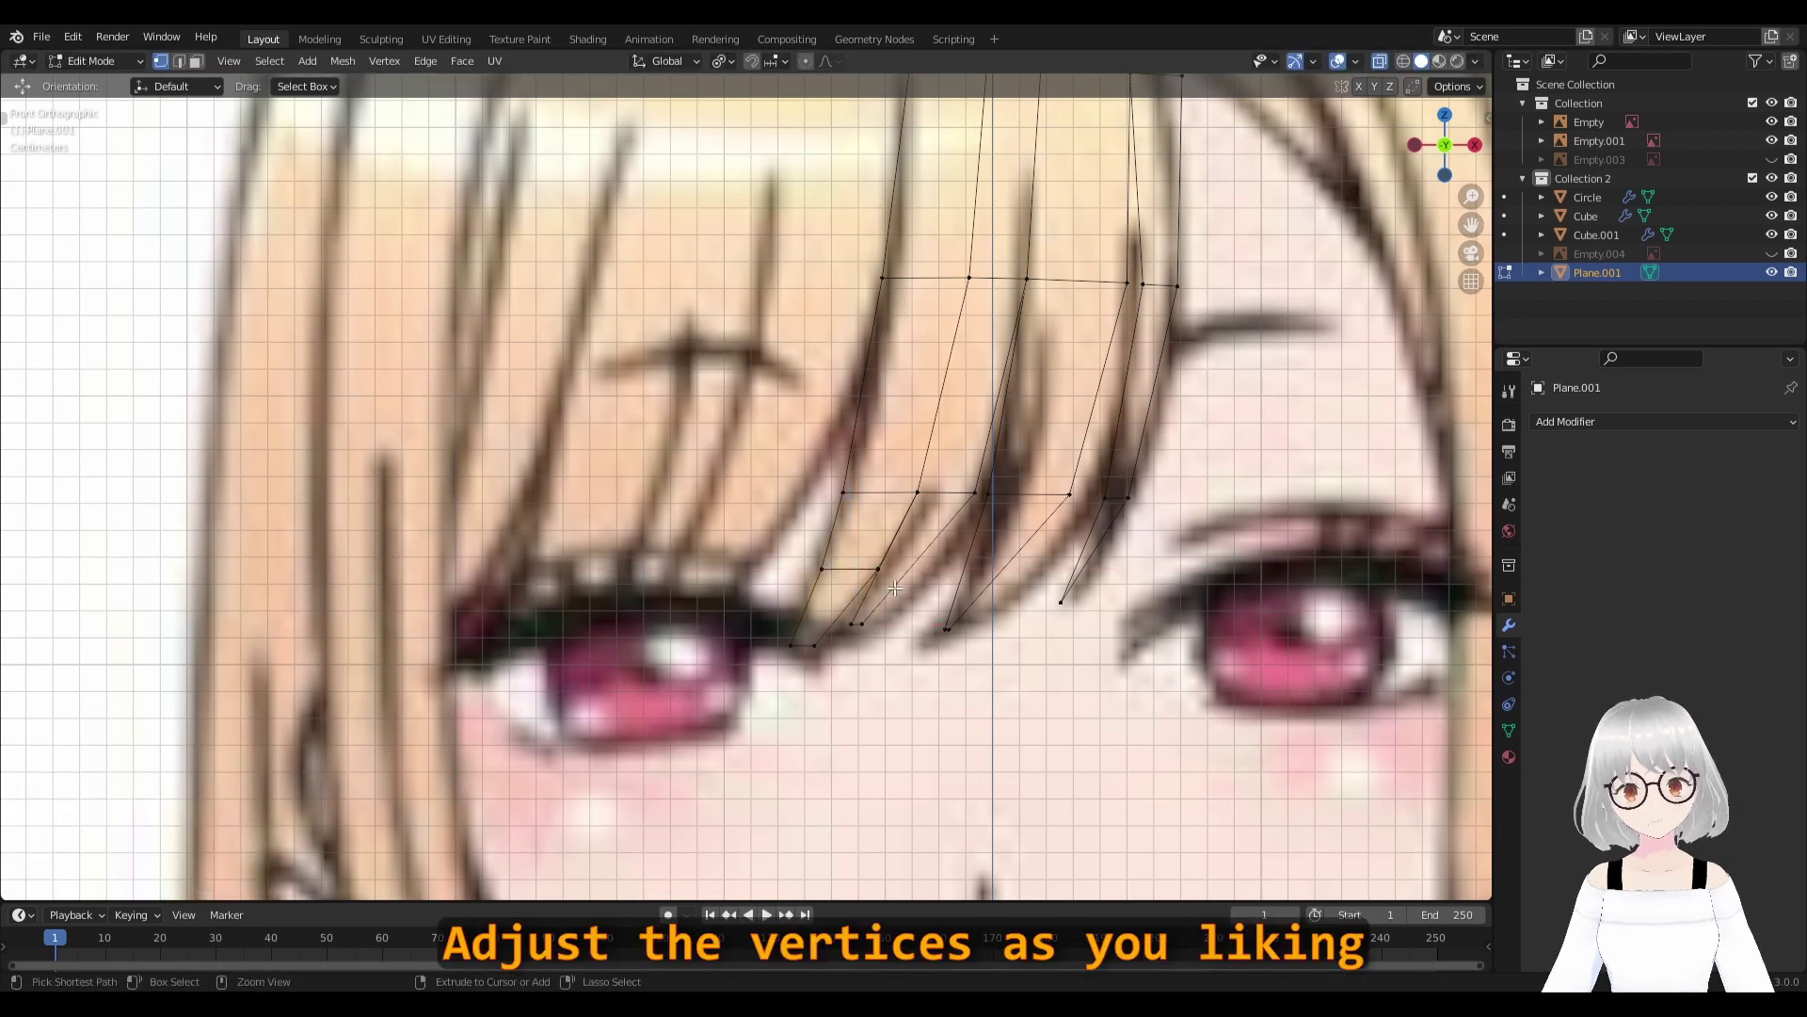
pyautogui.click(895, 589)
pyautogui.rightClick(977, 557)
# Shift a strand vertex sideways onto the drawn fringe line.
pyautogui.scroll(-3, 977, 557)
pyautogui.click(927, 564)
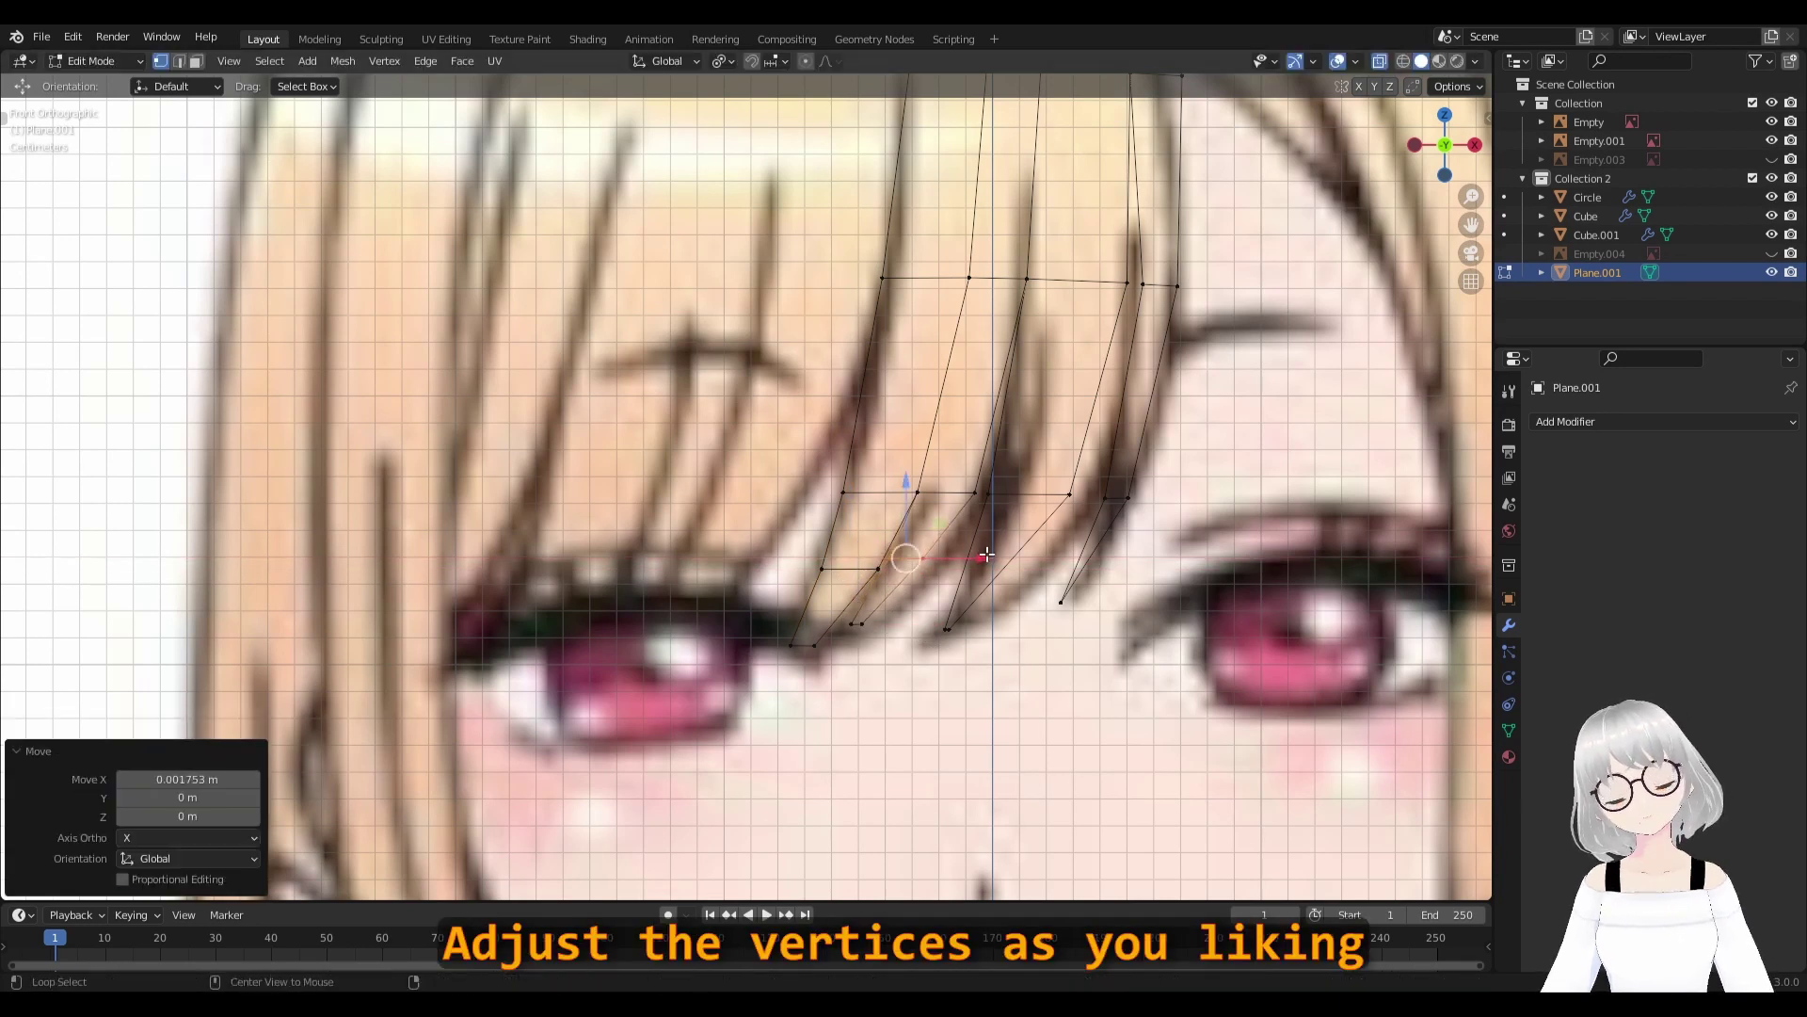
pyautogui.scroll(-2, 928, 565)
pyautogui.scroll(5, 903, 614)
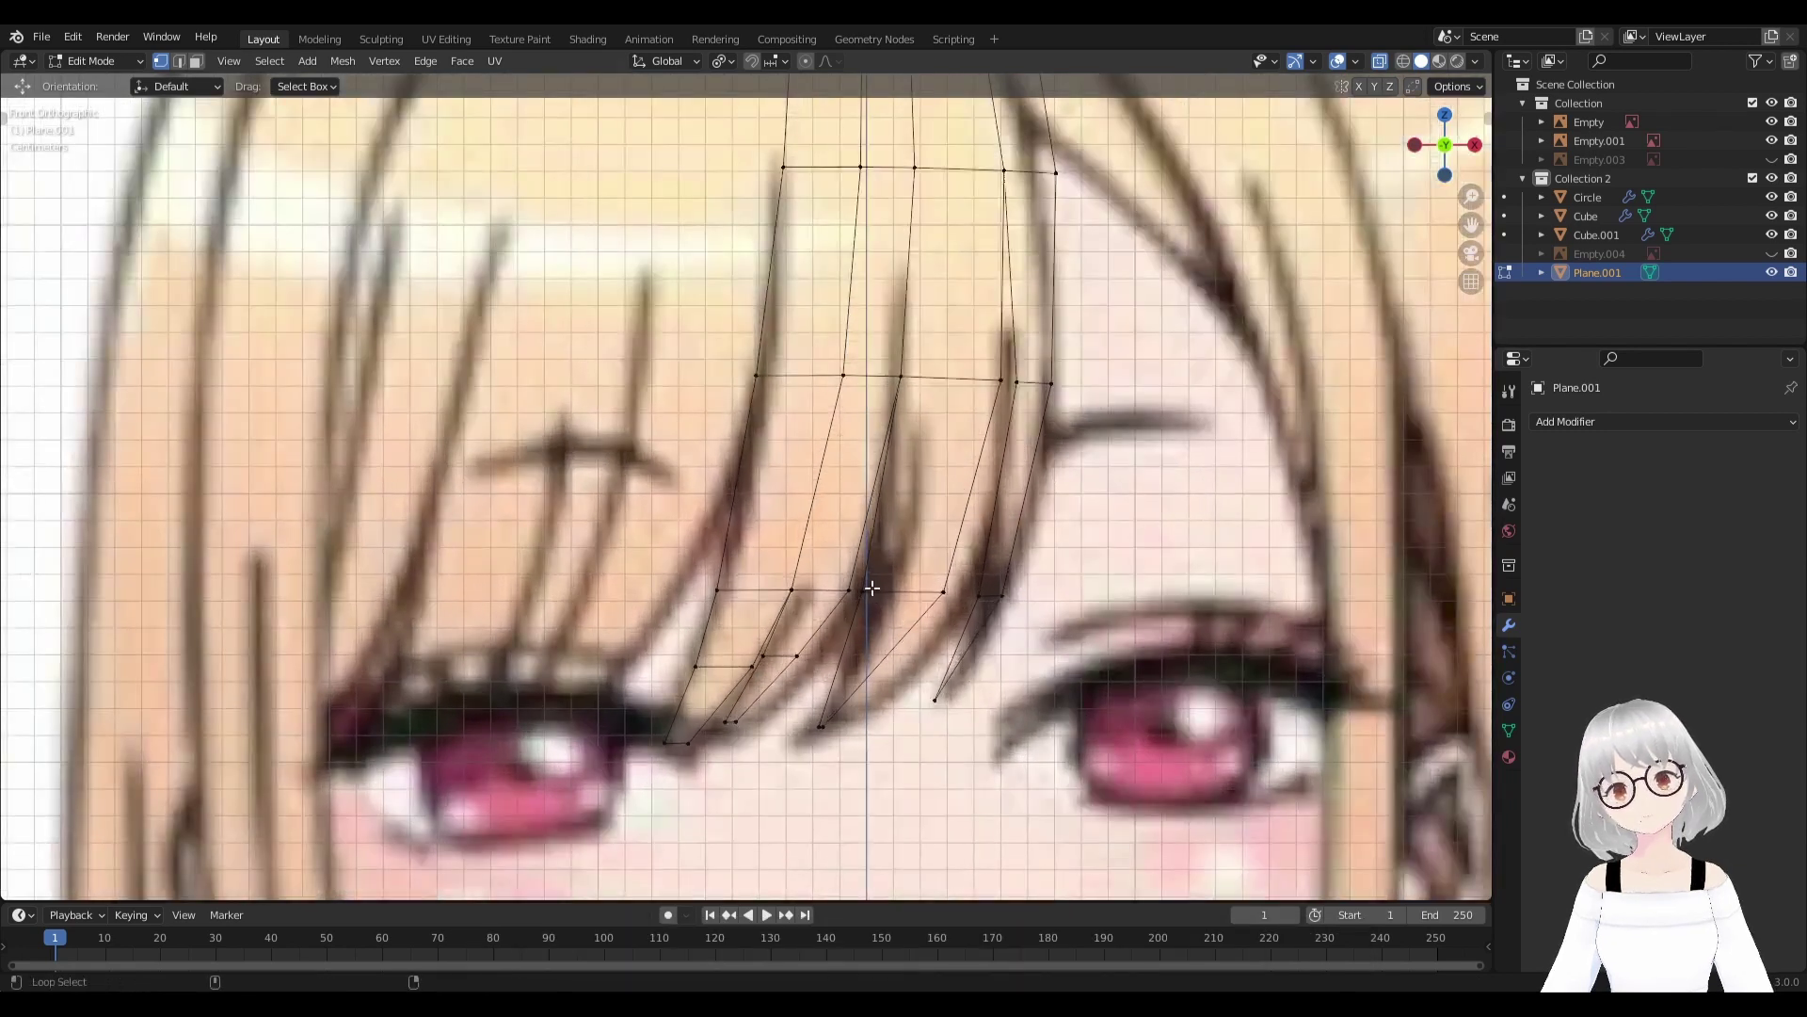
pyautogui.moveTo(980, 592); pyautogui.dragTo(988, 593)
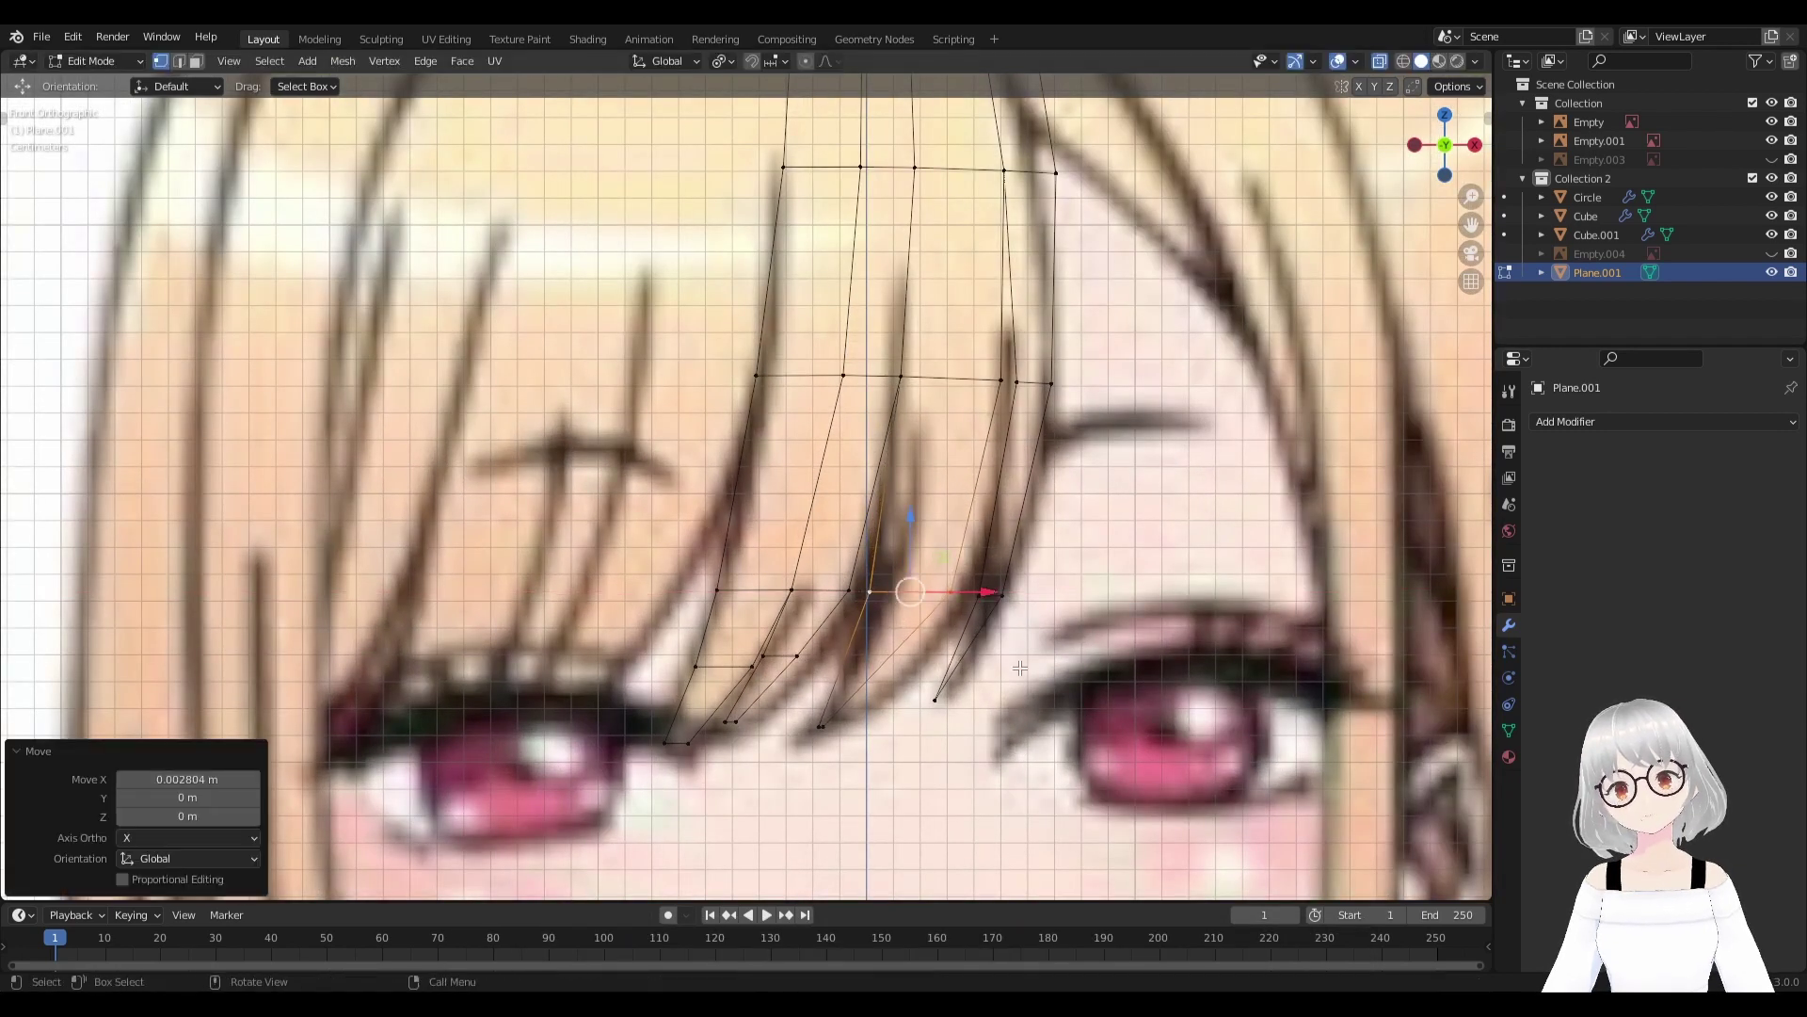
pyautogui.press('a')
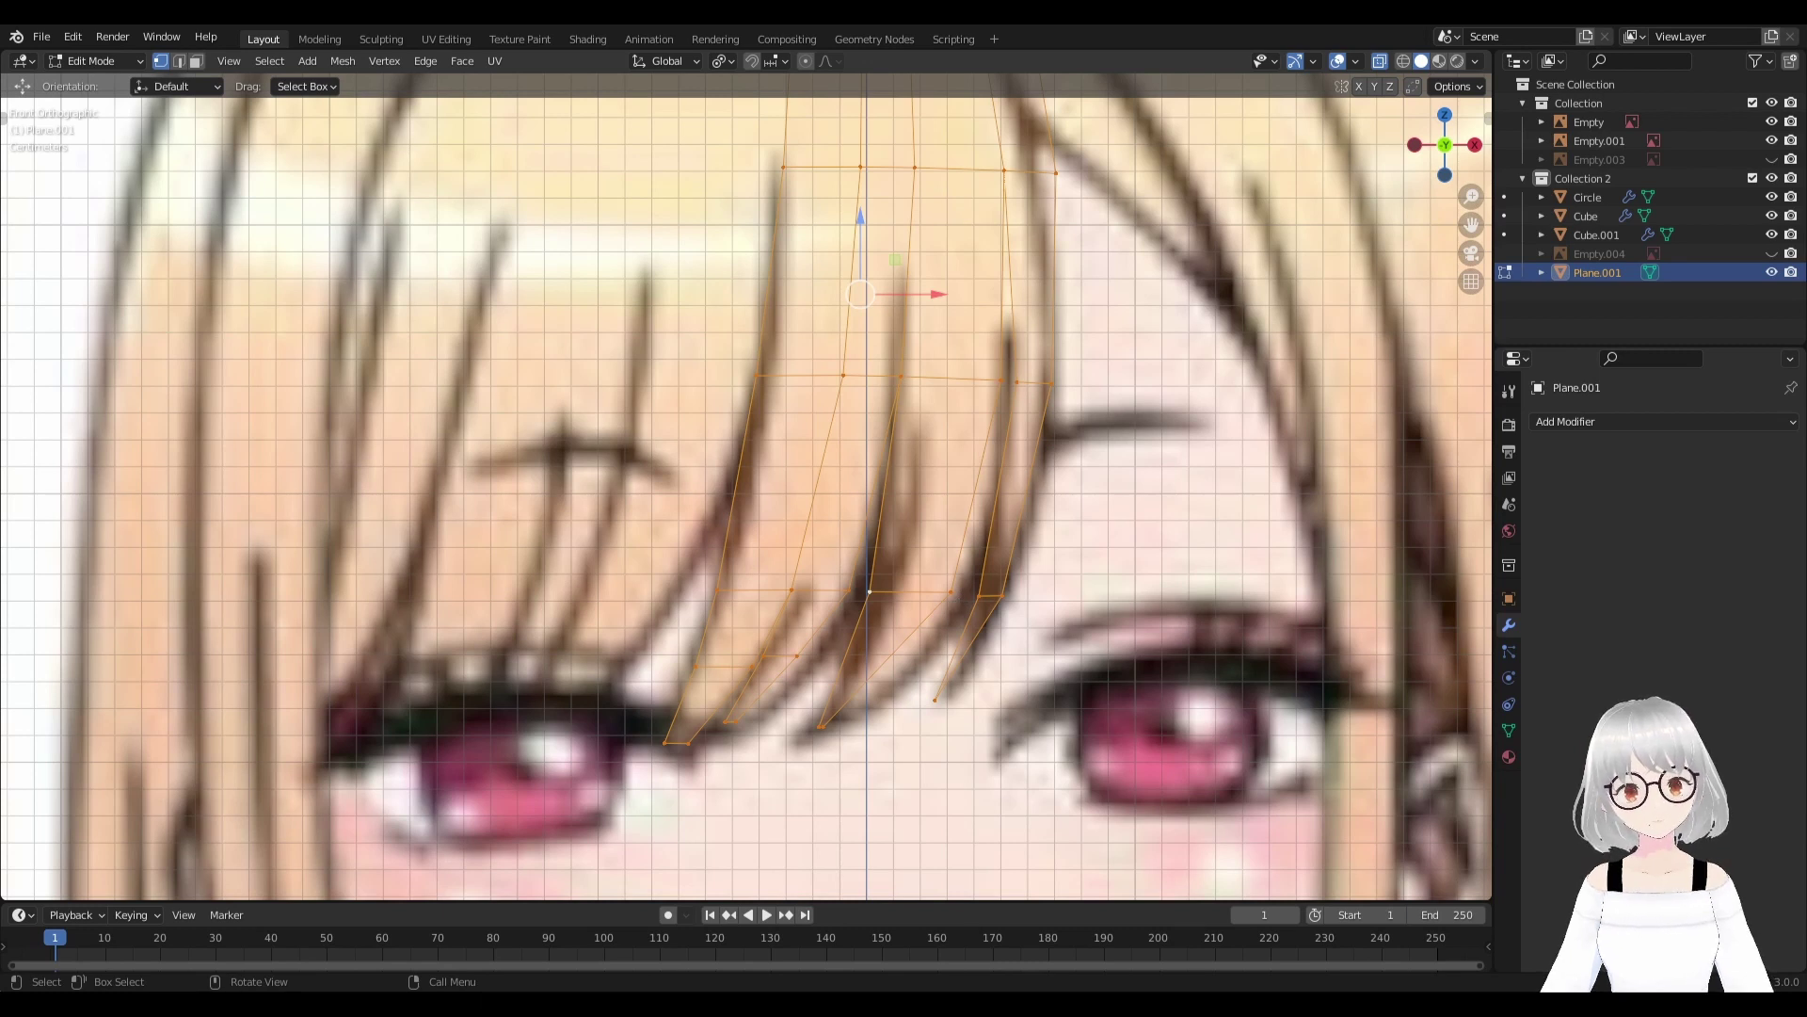
pyautogui.hotkey('alt', 'a')
# Scale the selected tip vertices down to about 0.83.
pyautogui.keyDown('shift'); pyautogui.moveTo(974, 609); pyautogui.dragTo(987, 633, button='middle'); pyautogui.keyUp('shift')
pyautogui.press('s')
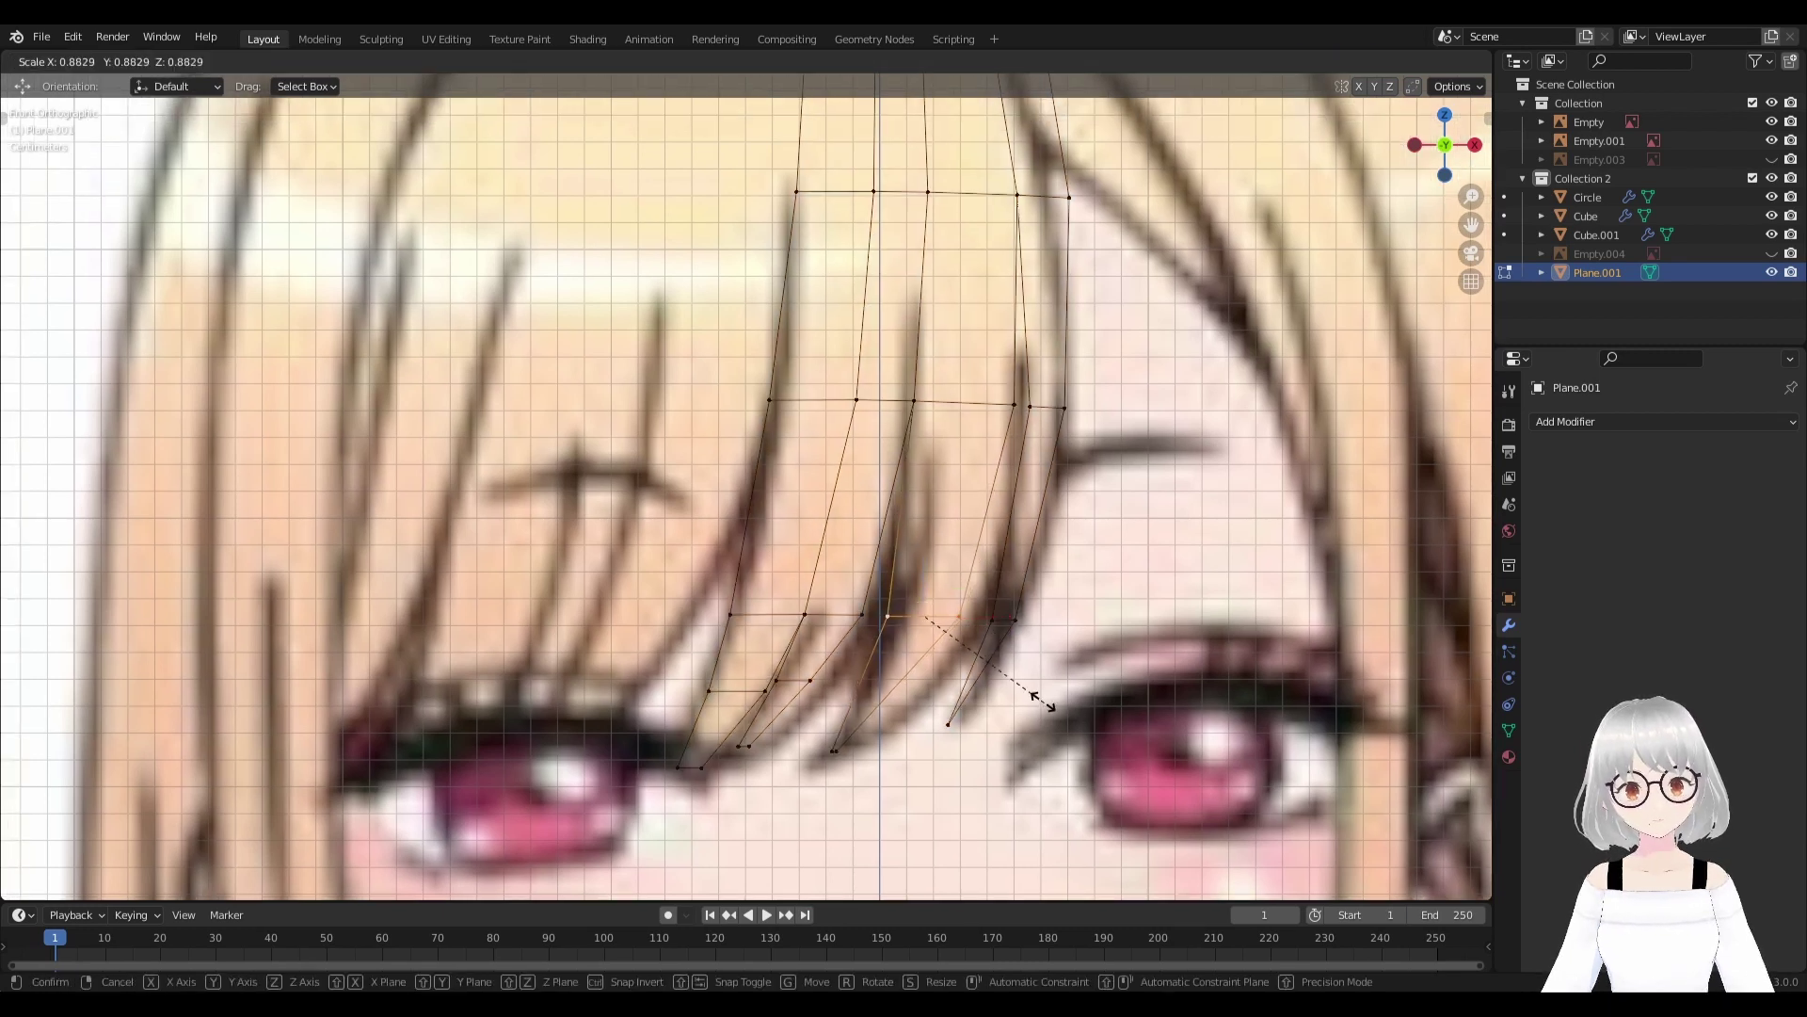
pyautogui.click(1038, 697)
pyautogui.hotkey('alt', 'a')
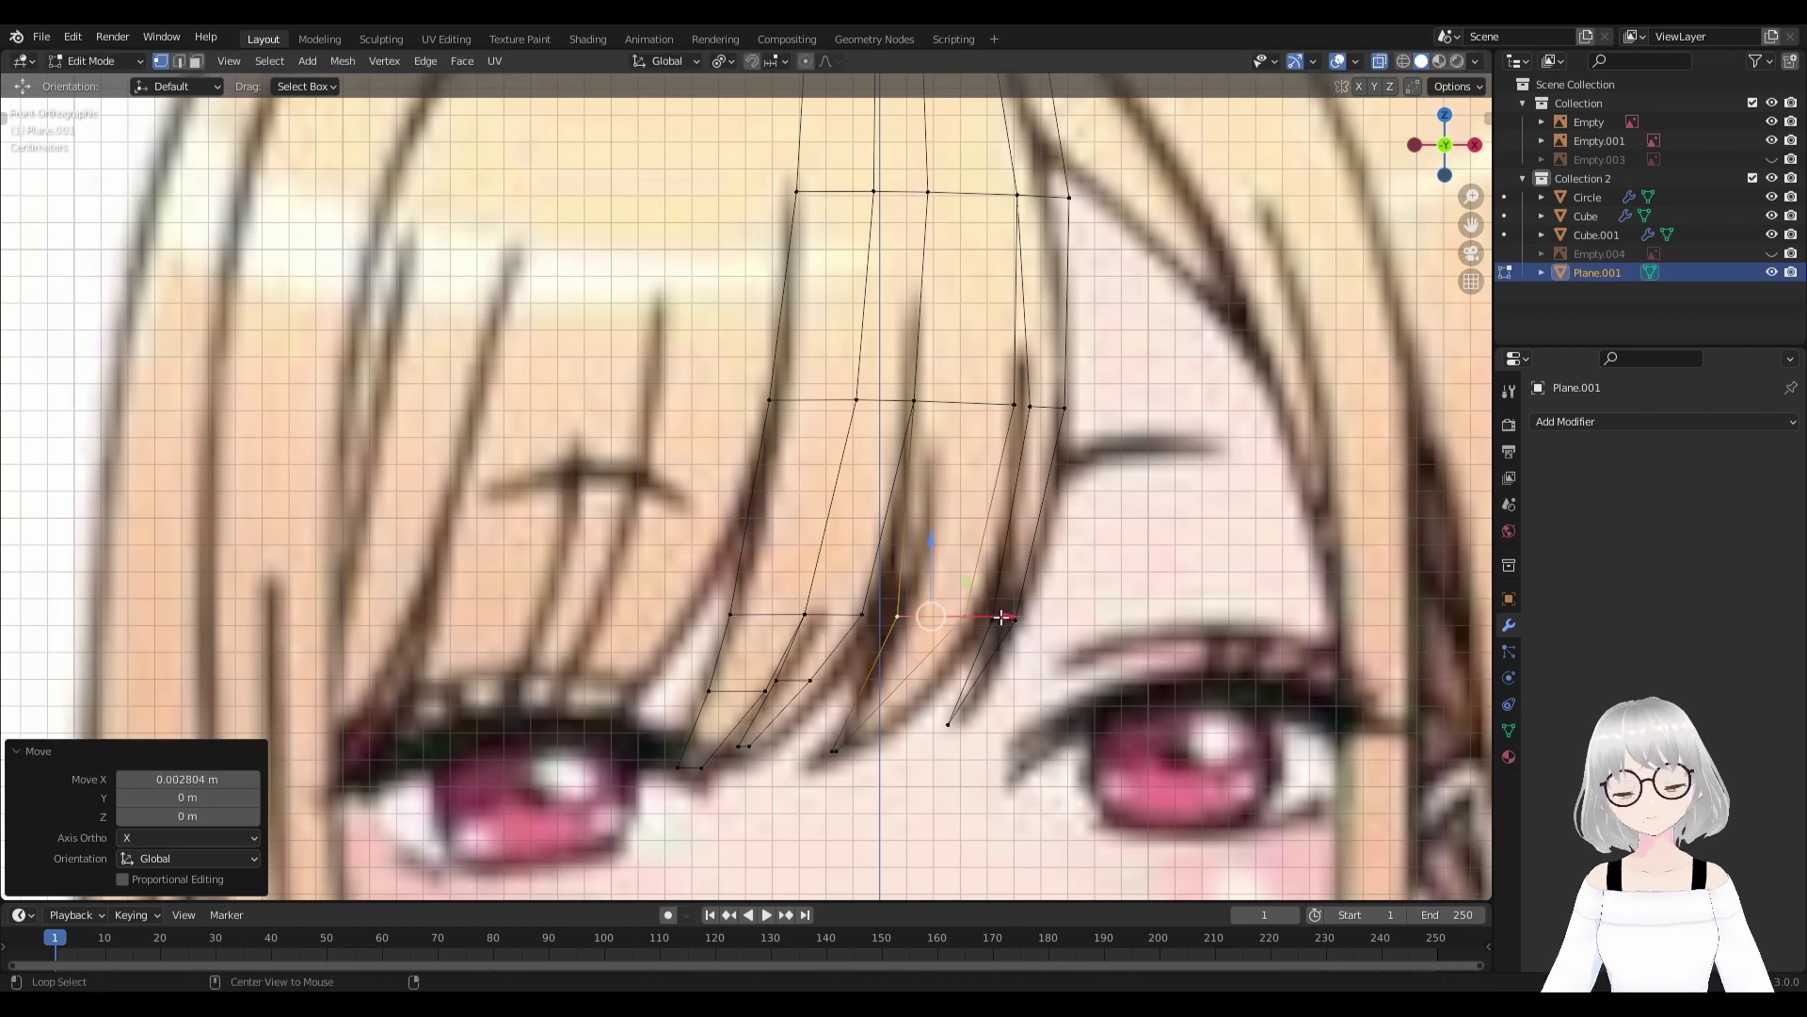
pyautogui.scroll(-2, 865, 649)
pyautogui.scroll(2, 865, 650)
pyautogui.scroll(-4, 865, 650)
# Move another tip vertex along X, then view the whole face and strand.
pyautogui.click(819, 646)
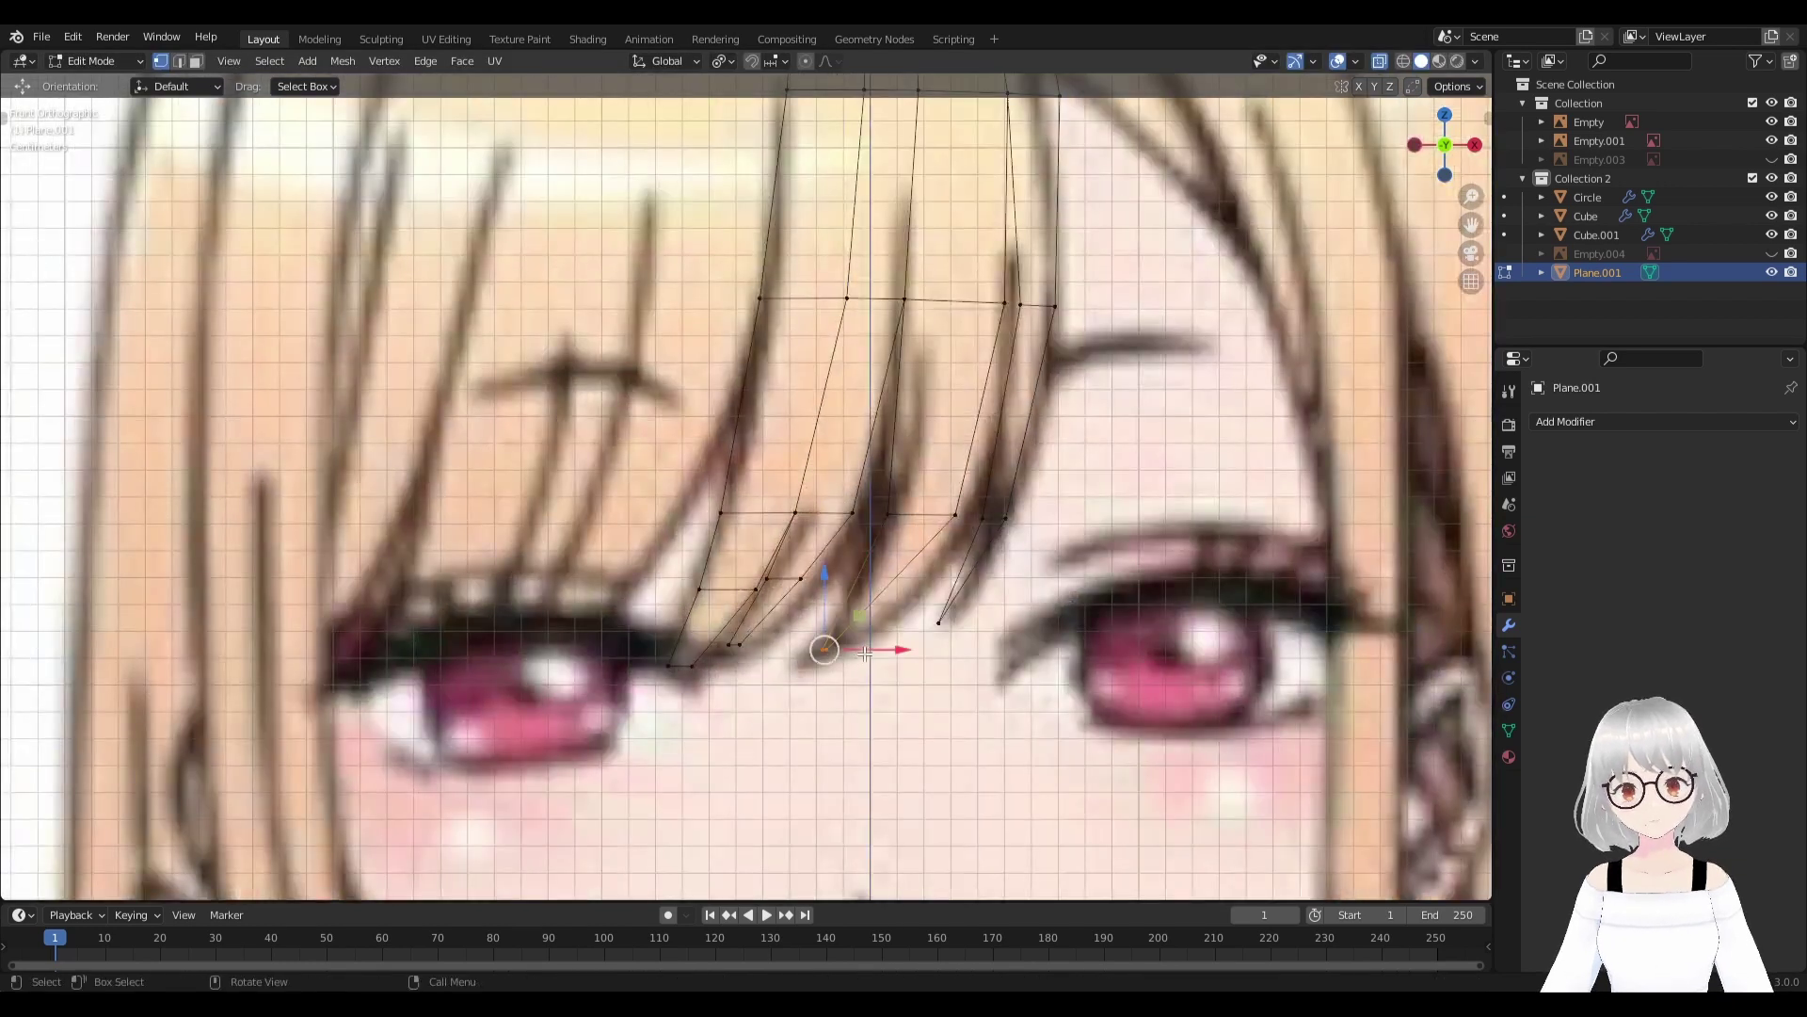
pyautogui.press('g')
pyautogui.press('x')
pyautogui.click(879, 646)
pyautogui.scroll(6, 792, 626)
pyautogui.hotkey('alt', 'a')
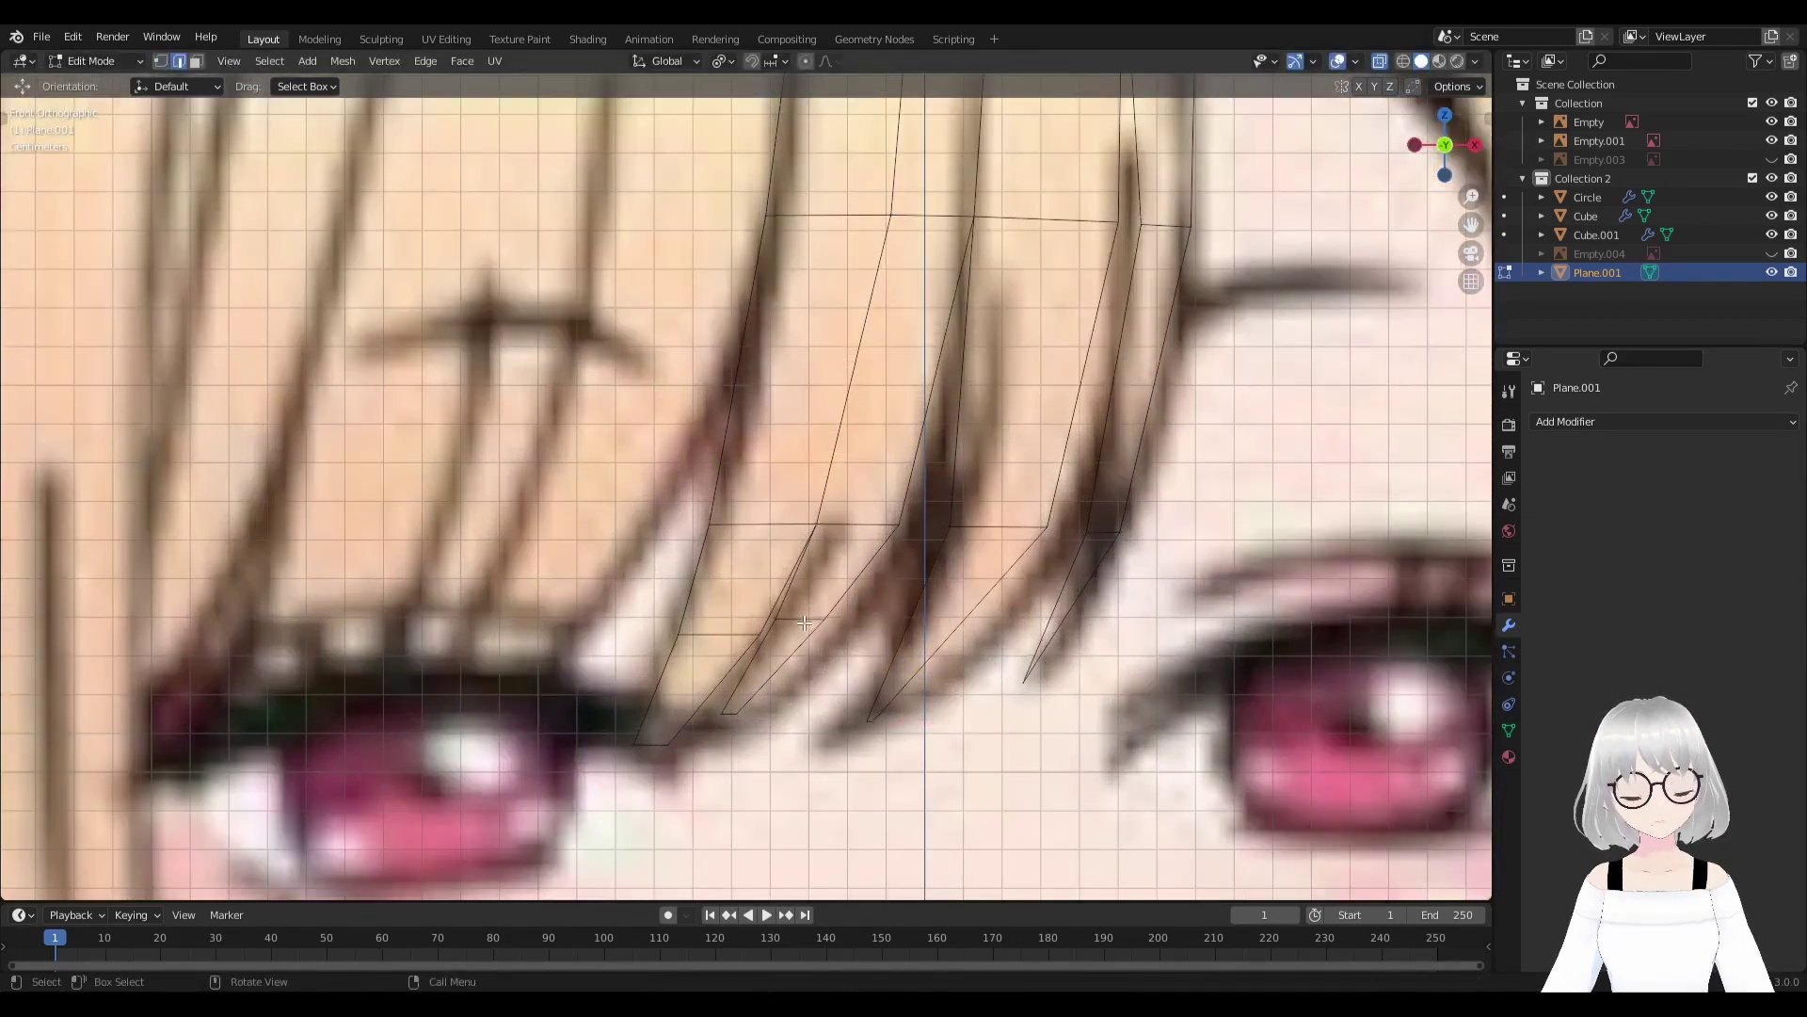
pyautogui.scroll(-2, 747, 634)
pyautogui.hotkey('alt', 'a')
# Duplicate the bang's leftmost edge loop in place and extrude it into new faces.
pyautogui.scroll(-3, 847, 593)
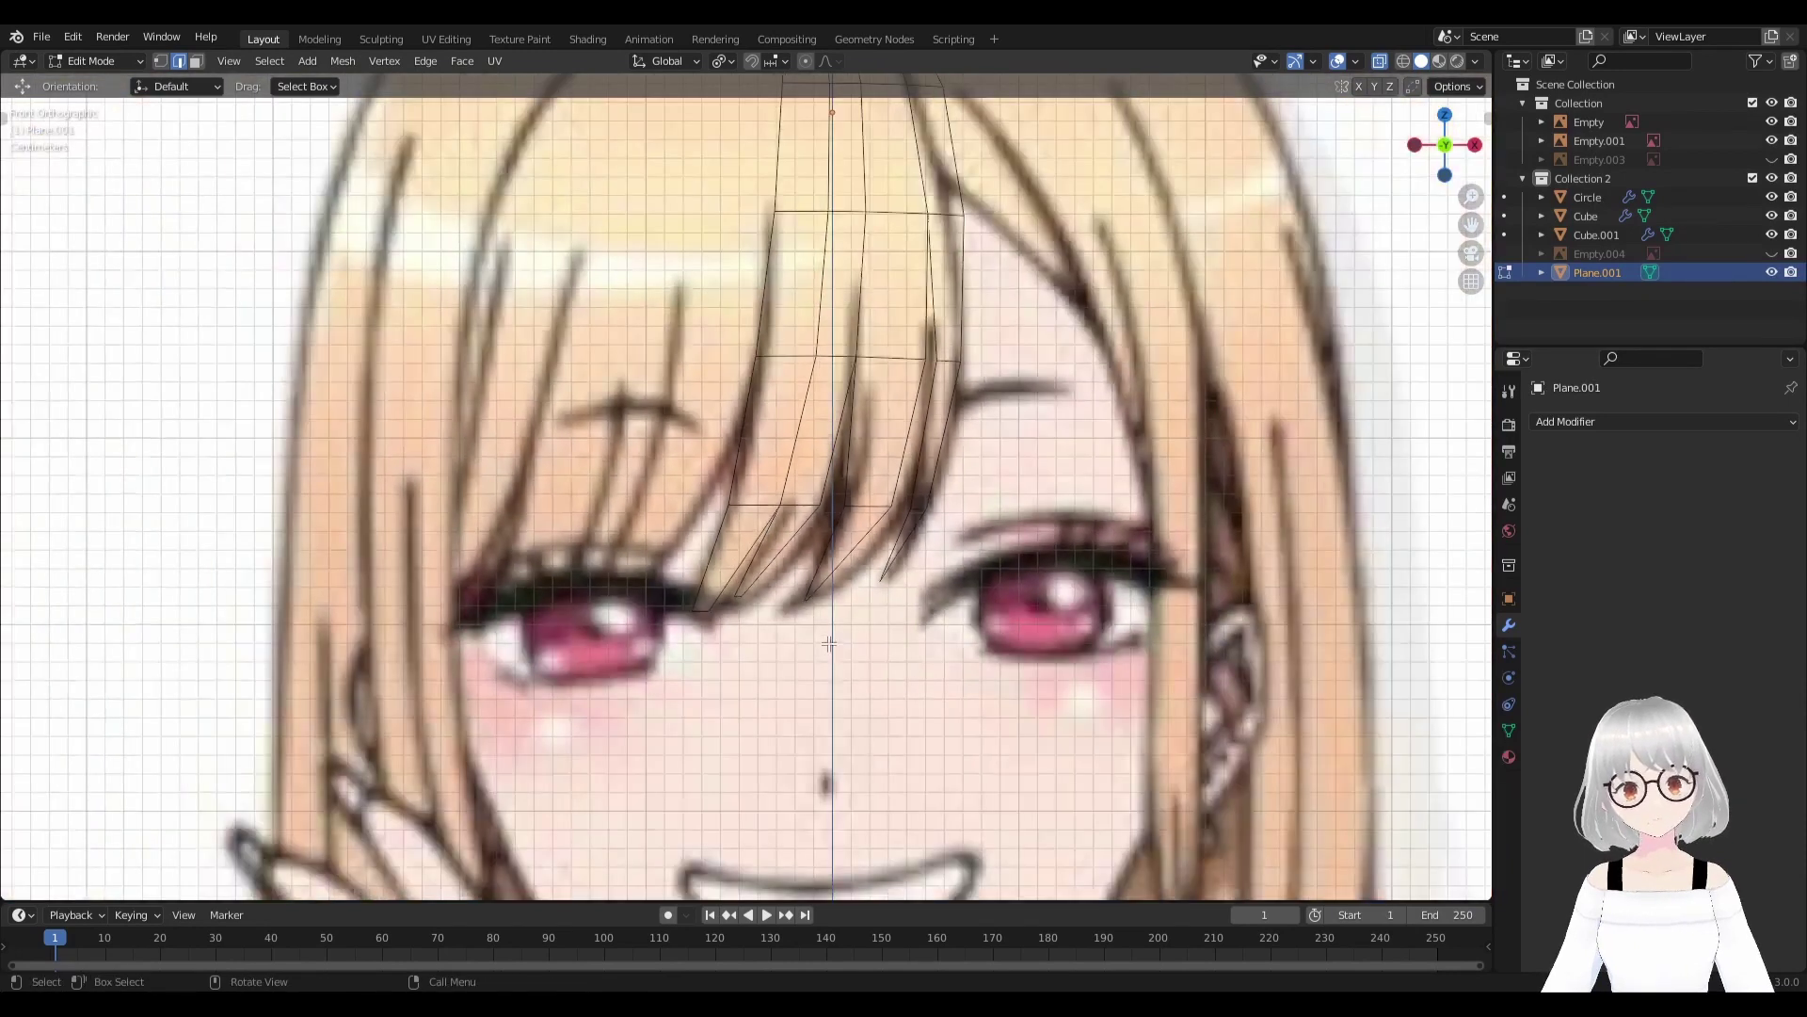
pyautogui.scroll(-3, 930, 555)
pyautogui.keyDown('shift'); pyautogui.moveTo(930, 555); pyautogui.dragTo(945, 579, button='middle'); pyautogui.keyUp('shift')
pyautogui.keyDown('shift'); pyautogui.moveTo(910, 400); pyautogui.dragTo(947, 447, button='middle'); pyautogui.keyUp('shift')
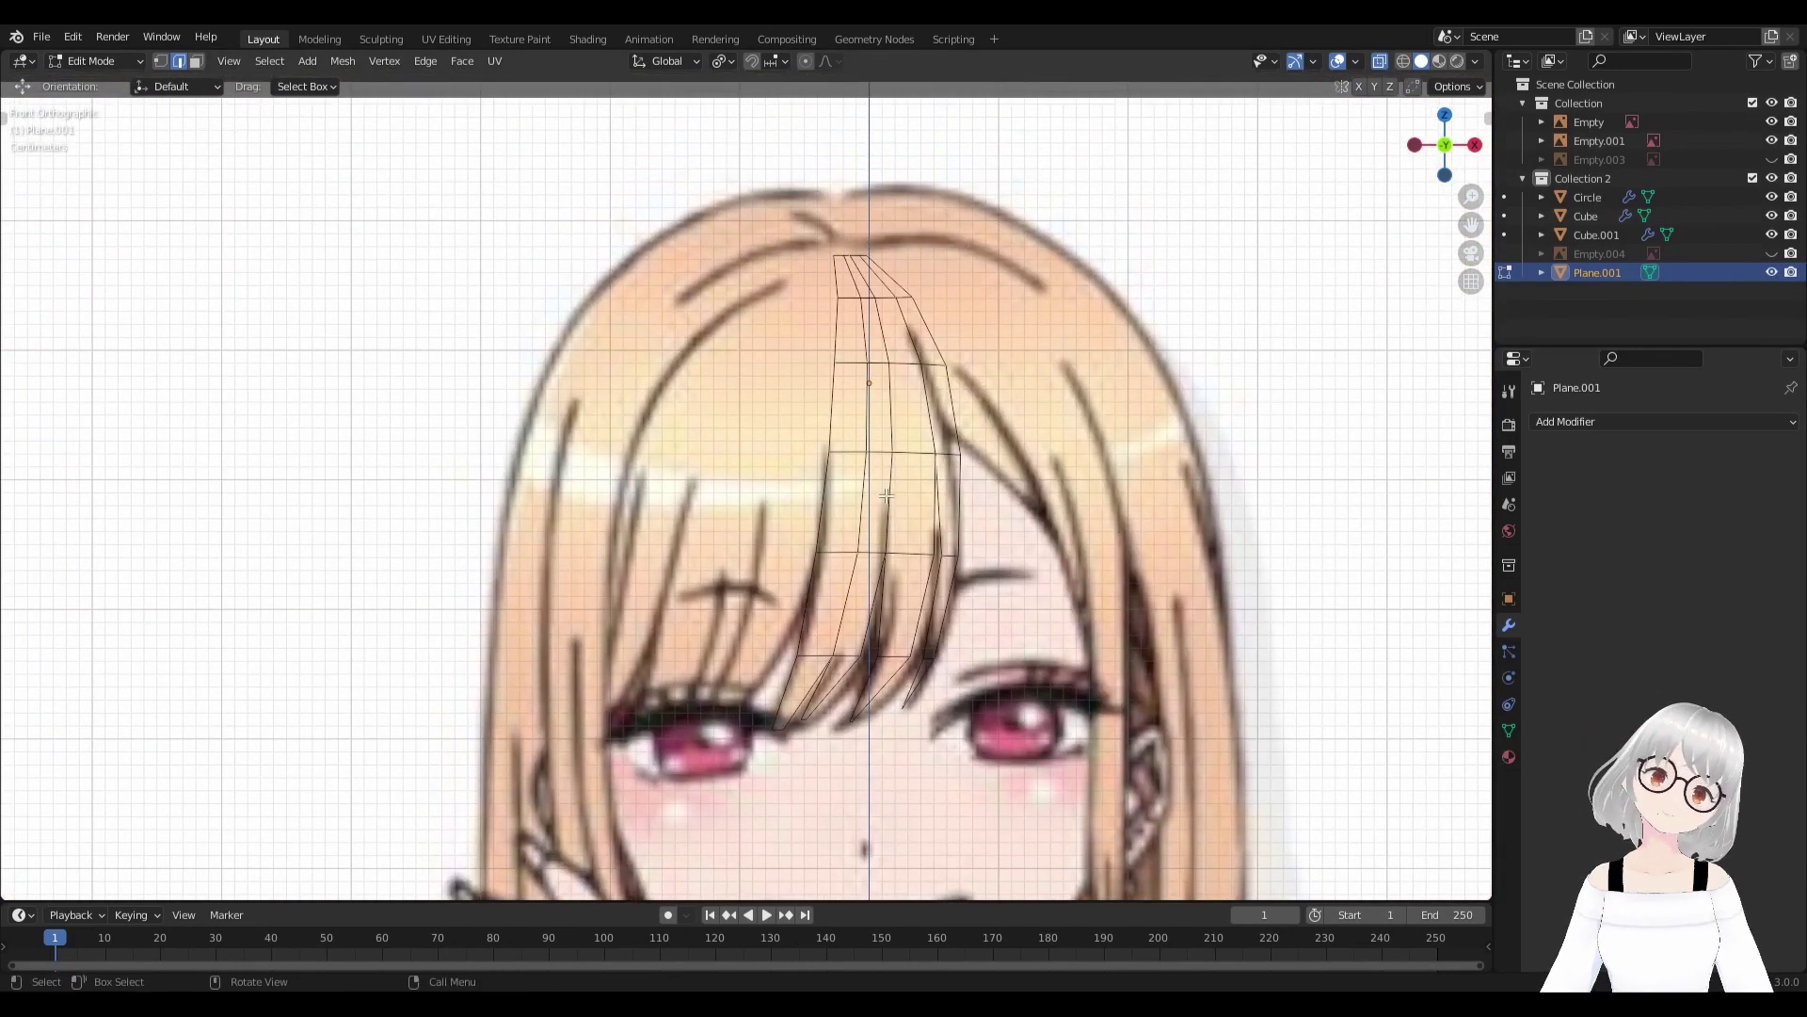
pyautogui.scroll(1, 830, 626)
pyautogui.keyDown('alt'); pyautogui.click(798, 715); pyautogui.keyUp('alt')
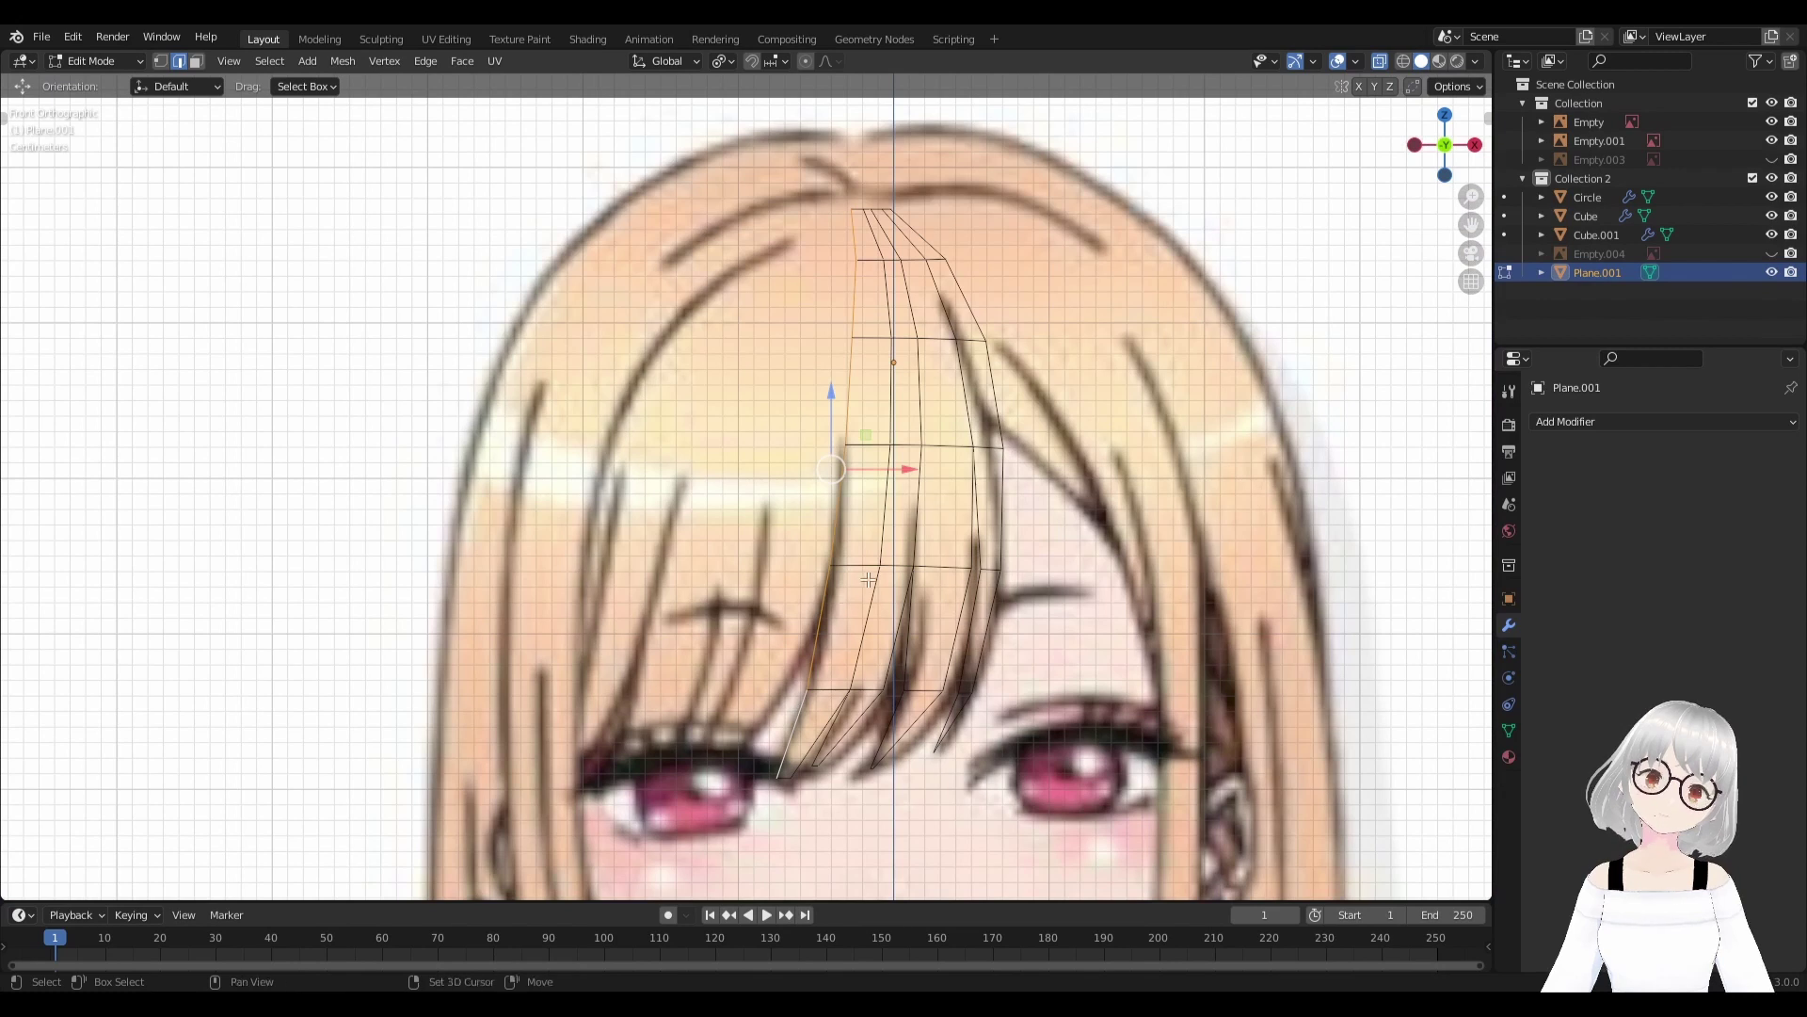
pyautogui.keyDown('shift'); pyautogui.moveTo(868, 579); pyautogui.dragTo(909, 579, button='middle'); pyautogui.keyUp('shift')
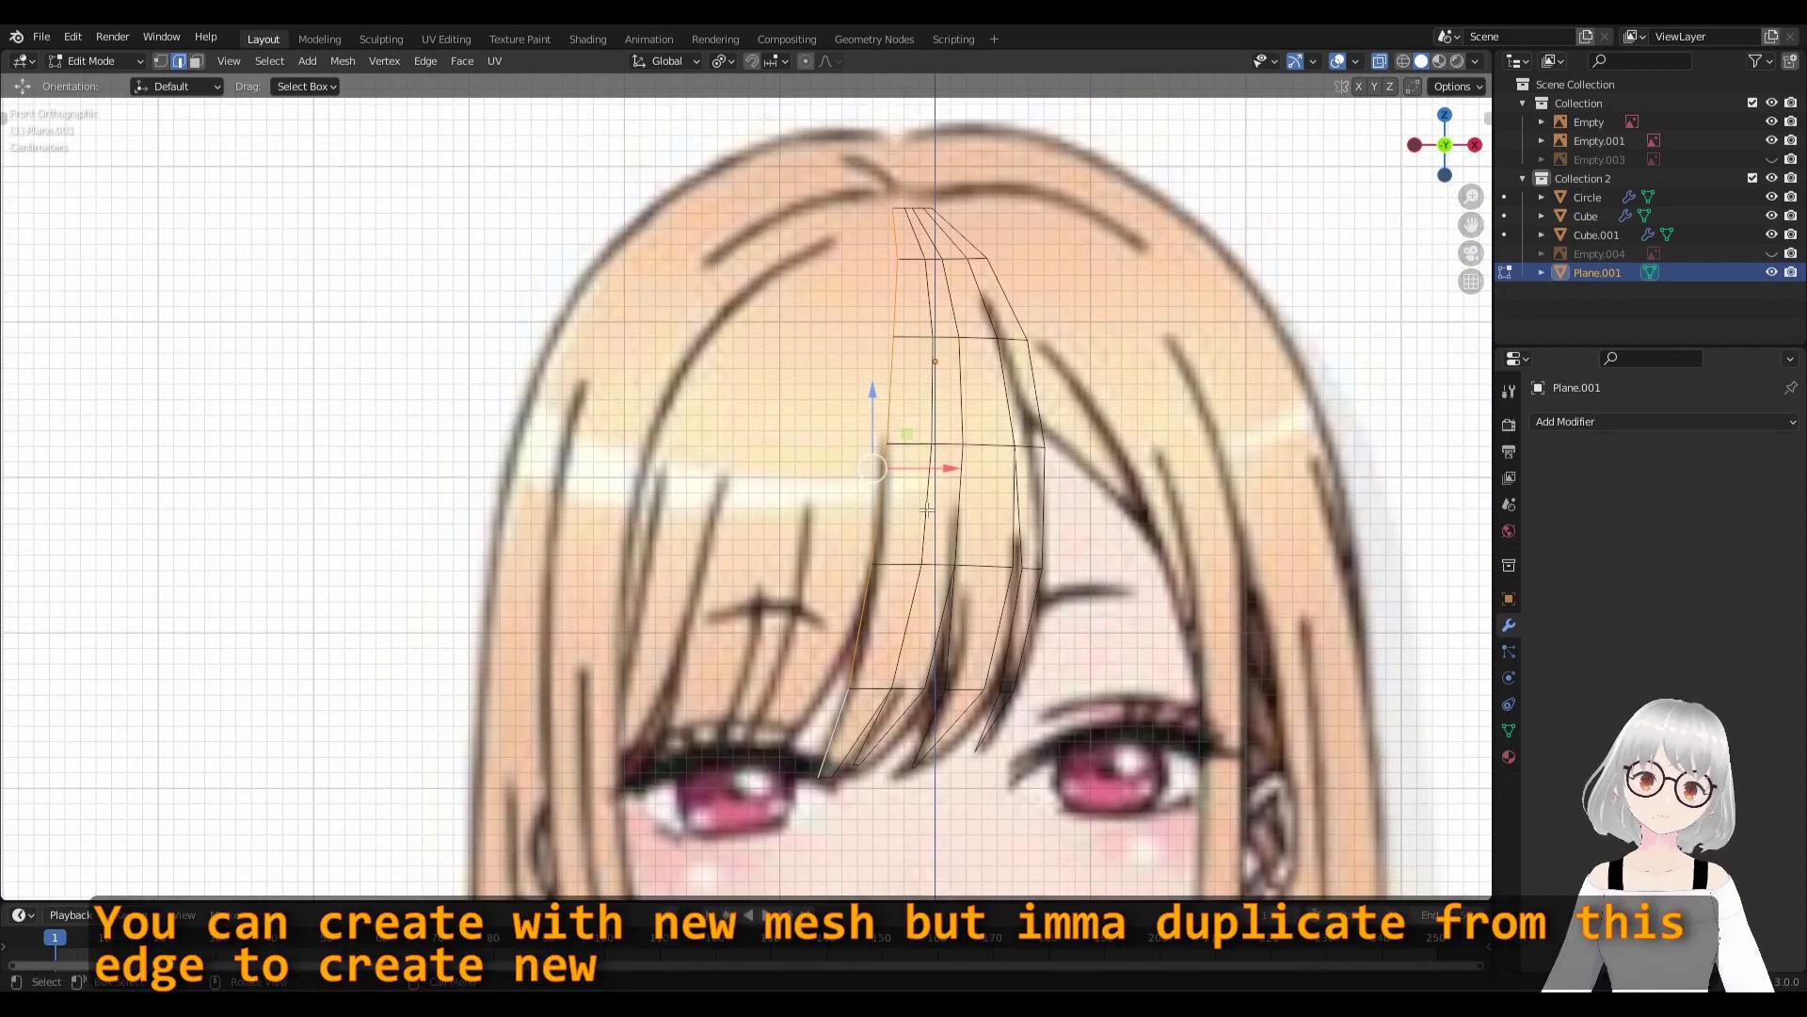
pyautogui.hotkey('shift', 'd')
pyautogui.press('Escape')
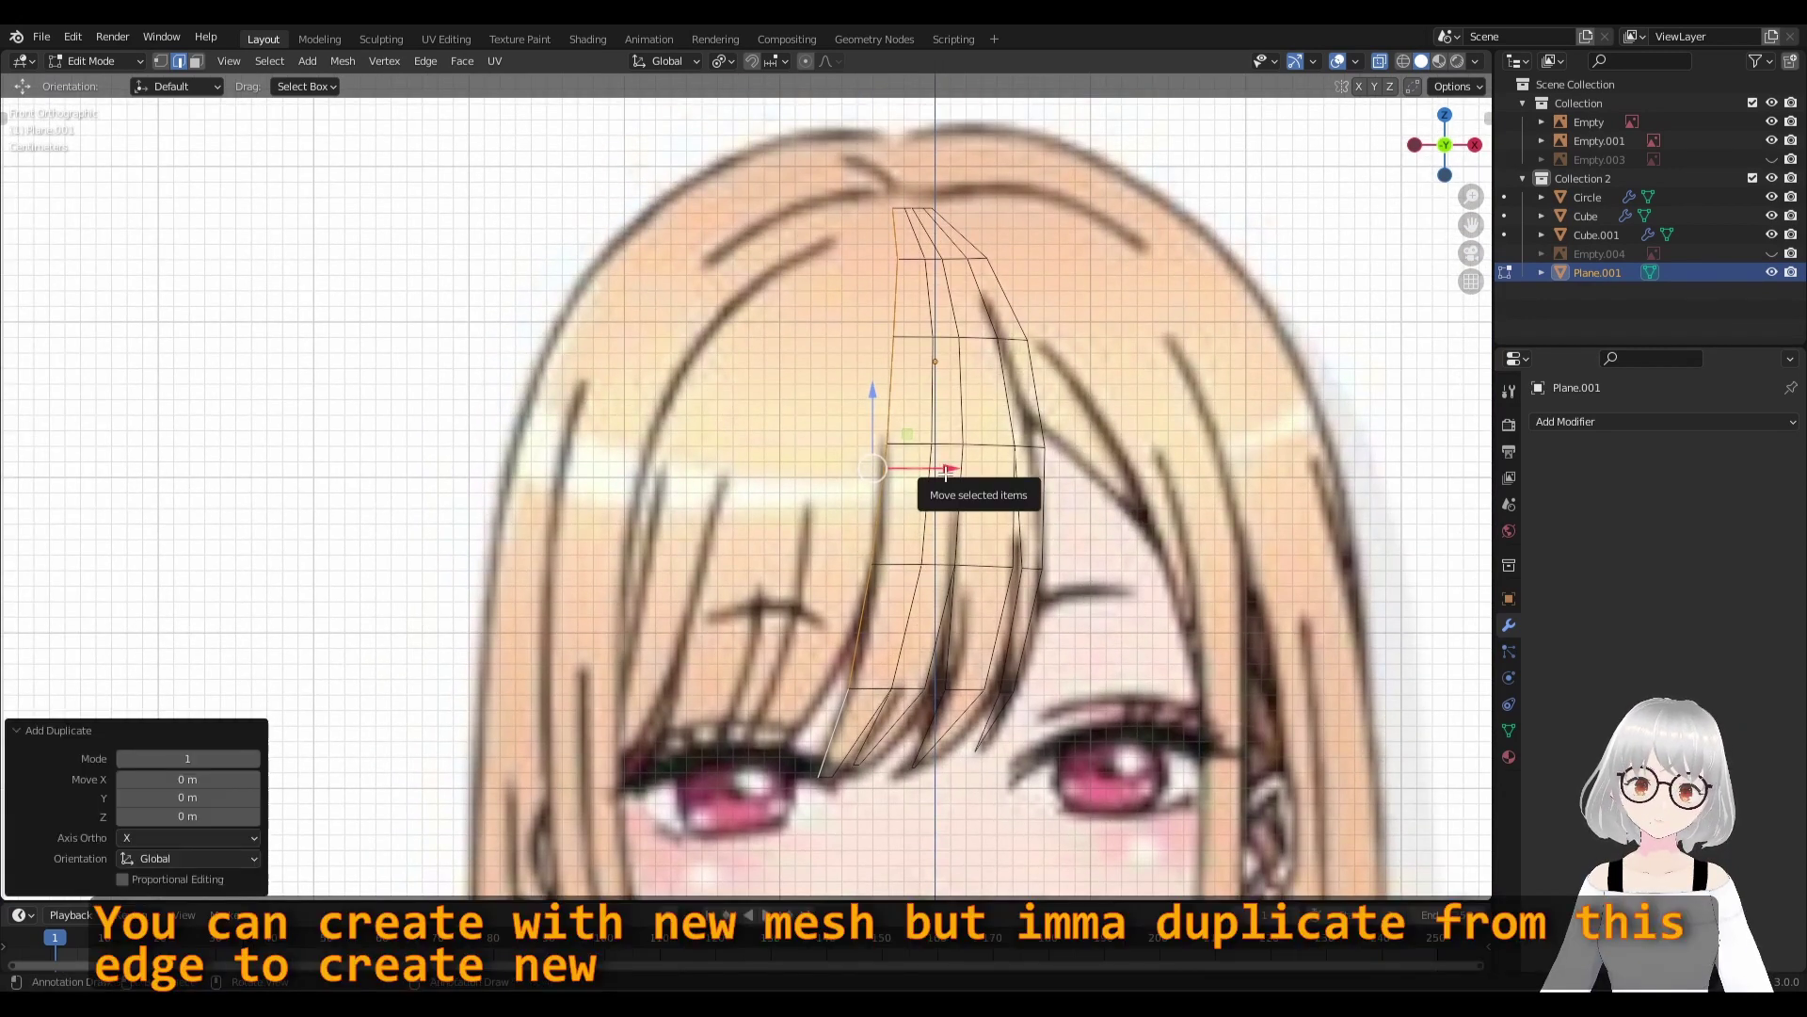
pyautogui.press('e')
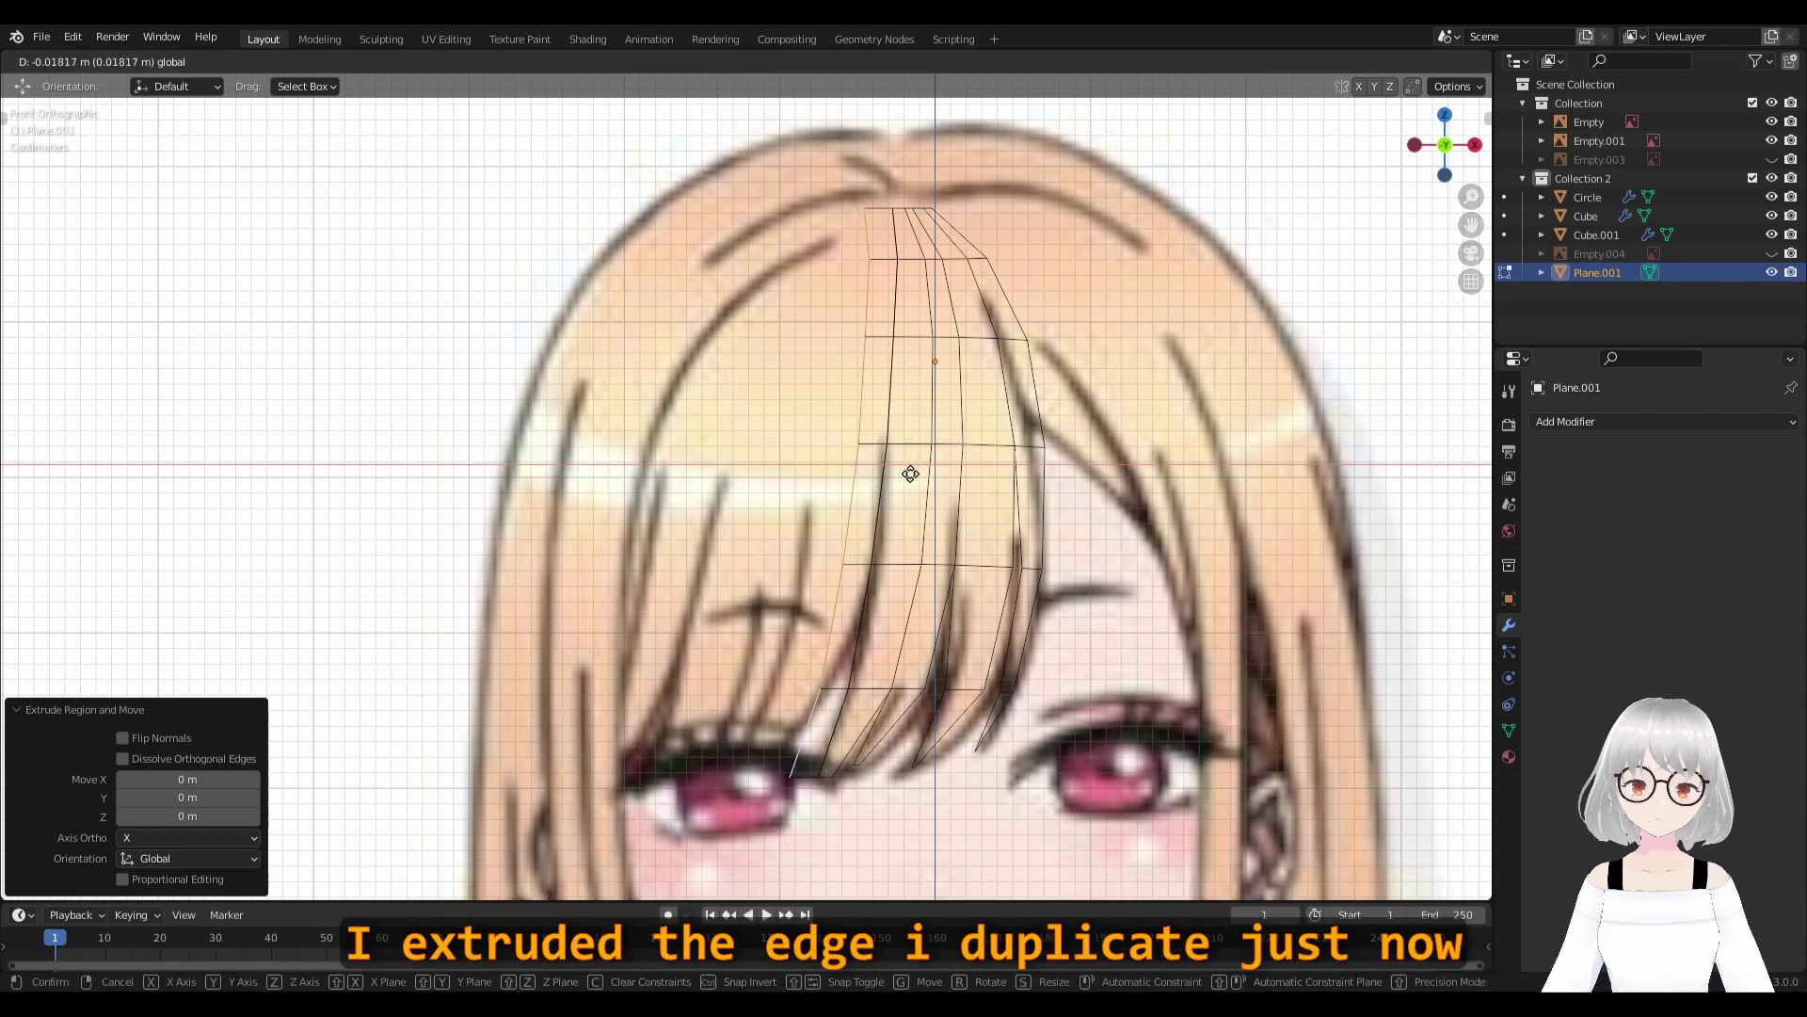
# Push the new edge leftward with proportional editing to start the new strip.
pyautogui.rightClick(906, 474)
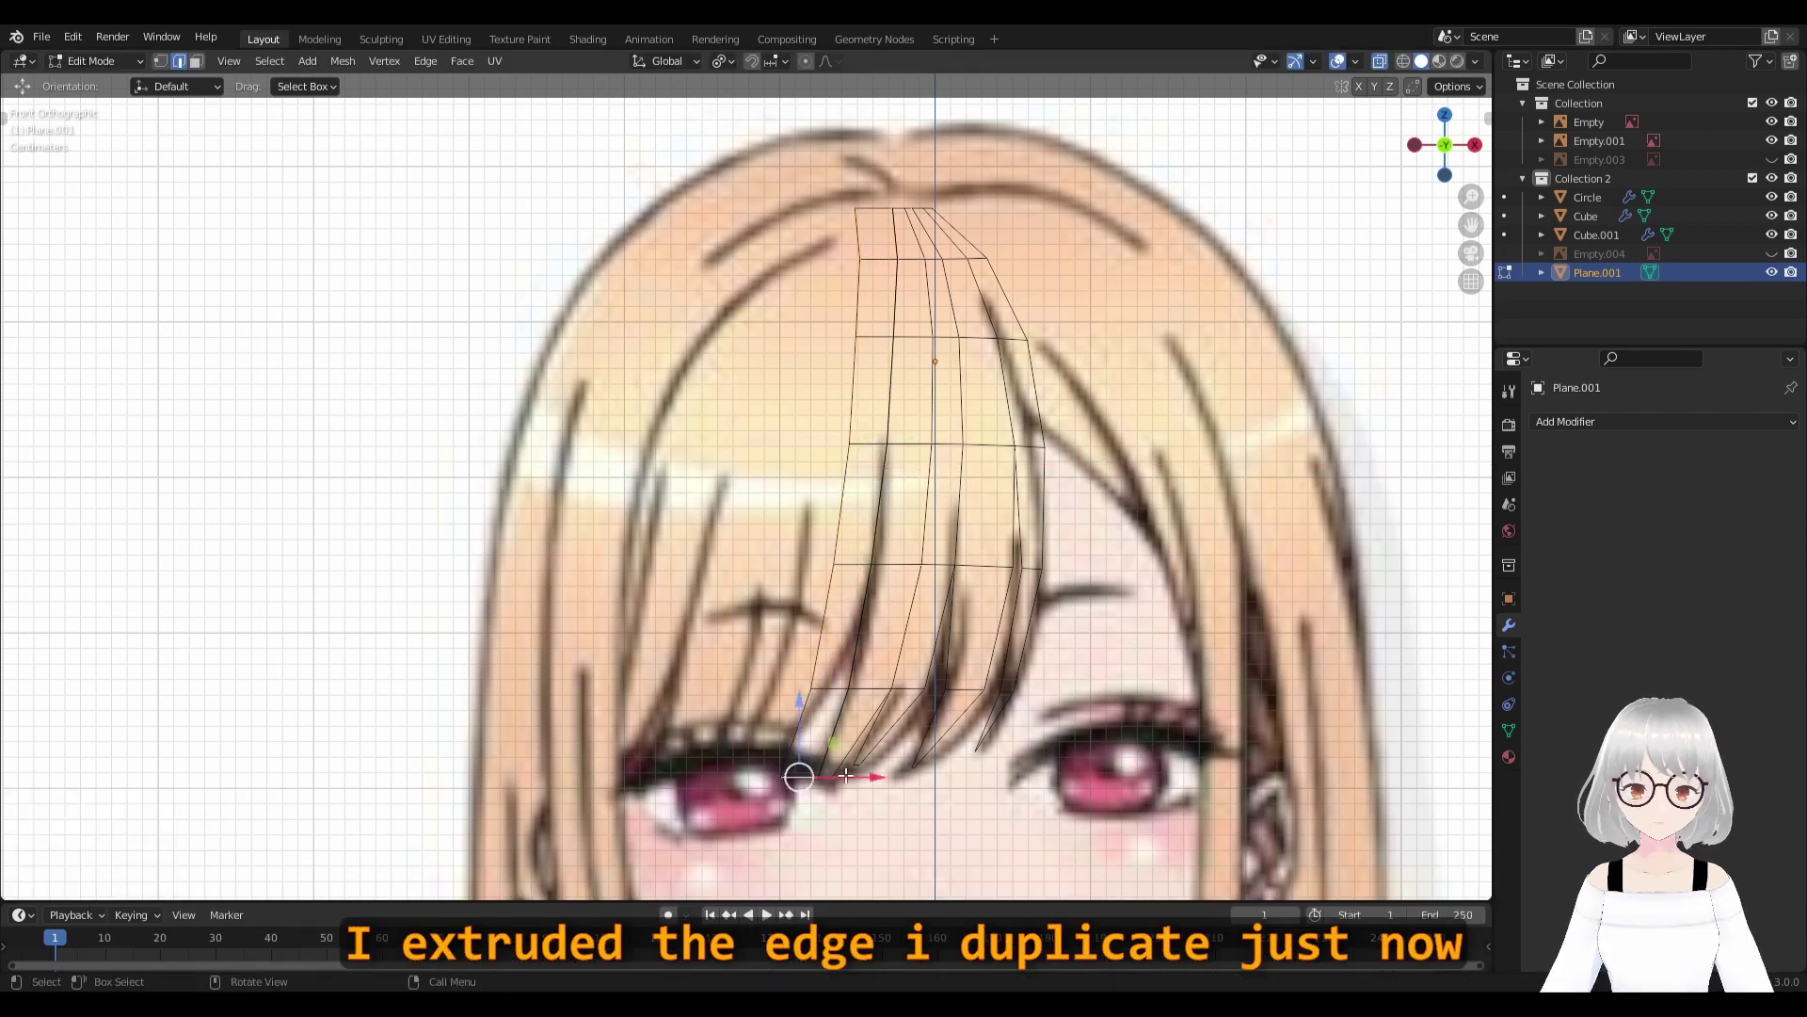
pyautogui.moveTo(847, 774); pyautogui.dragTo(819, 785)
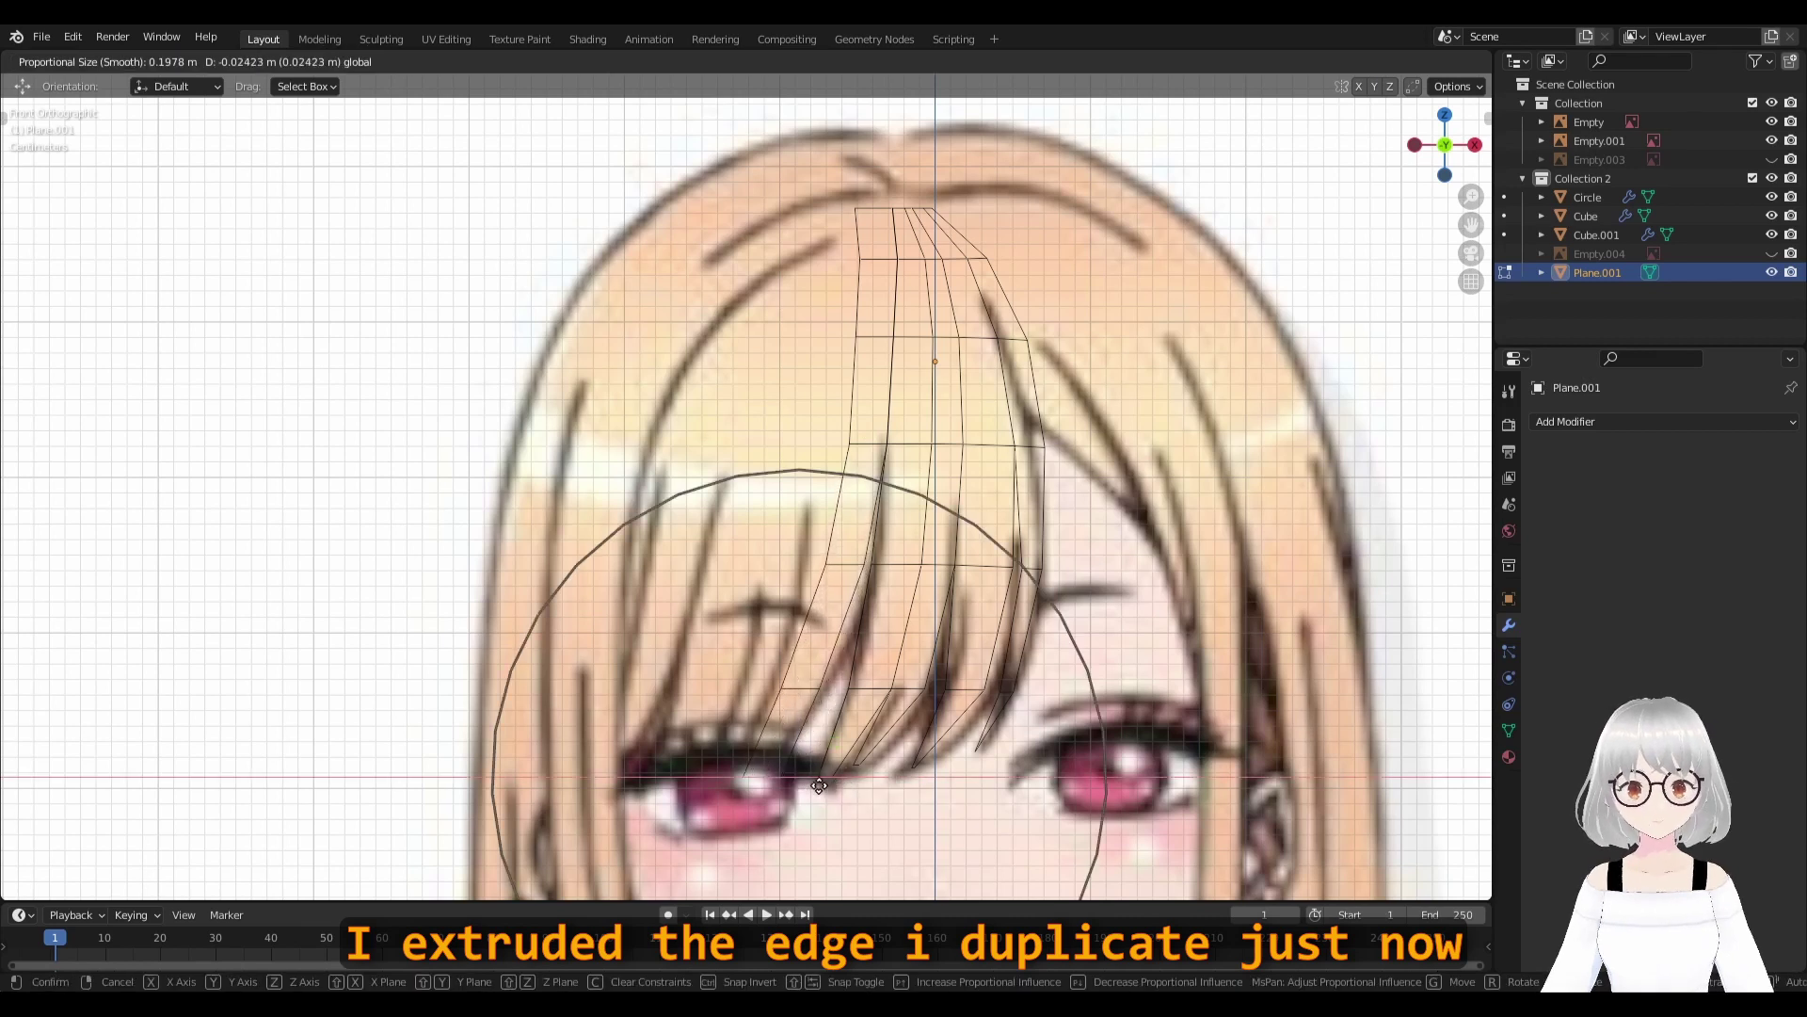
pyautogui.click(819, 785)
pyautogui.keyDown('shift'); pyautogui.moveTo(847, 665); pyautogui.dragTo(853, 599, button='middle'); pyautogui.keyUp('shift')
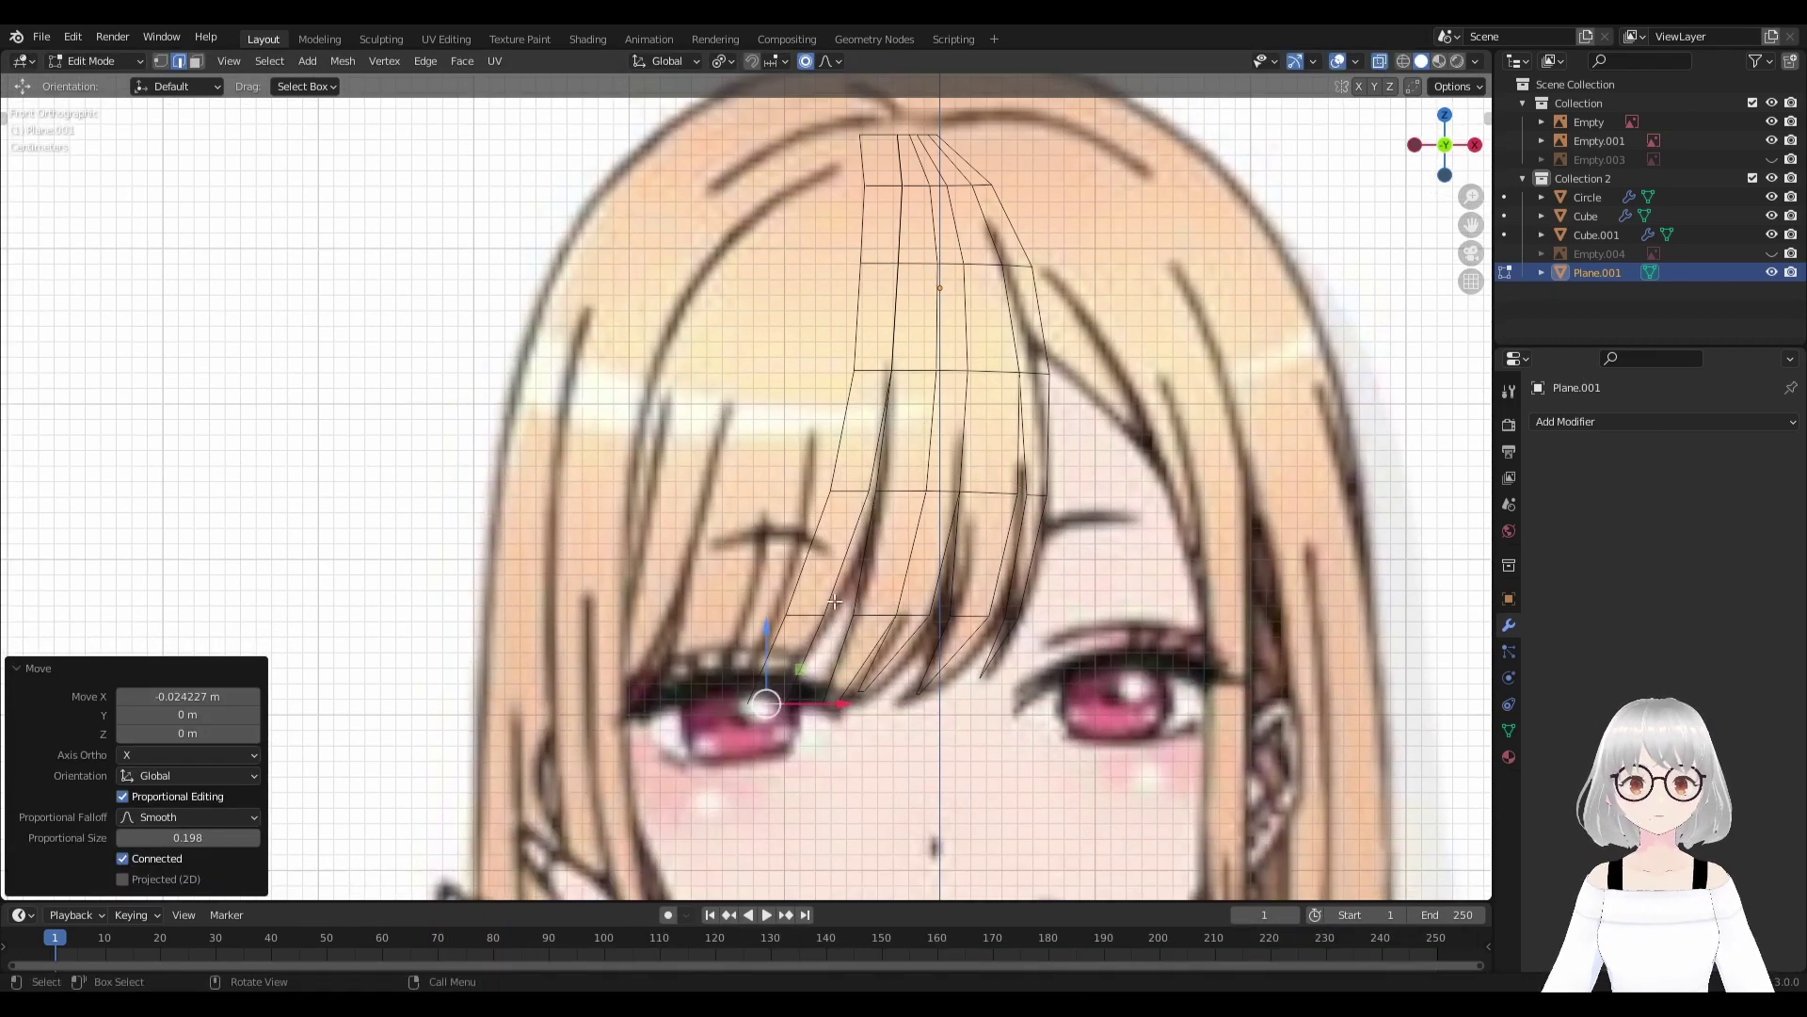
pyautogui.click(813, 608)
pyautogui.moveTo(865, 616); pyautogui.dragTo(880, 607)
pyautogui.click(819, 616)
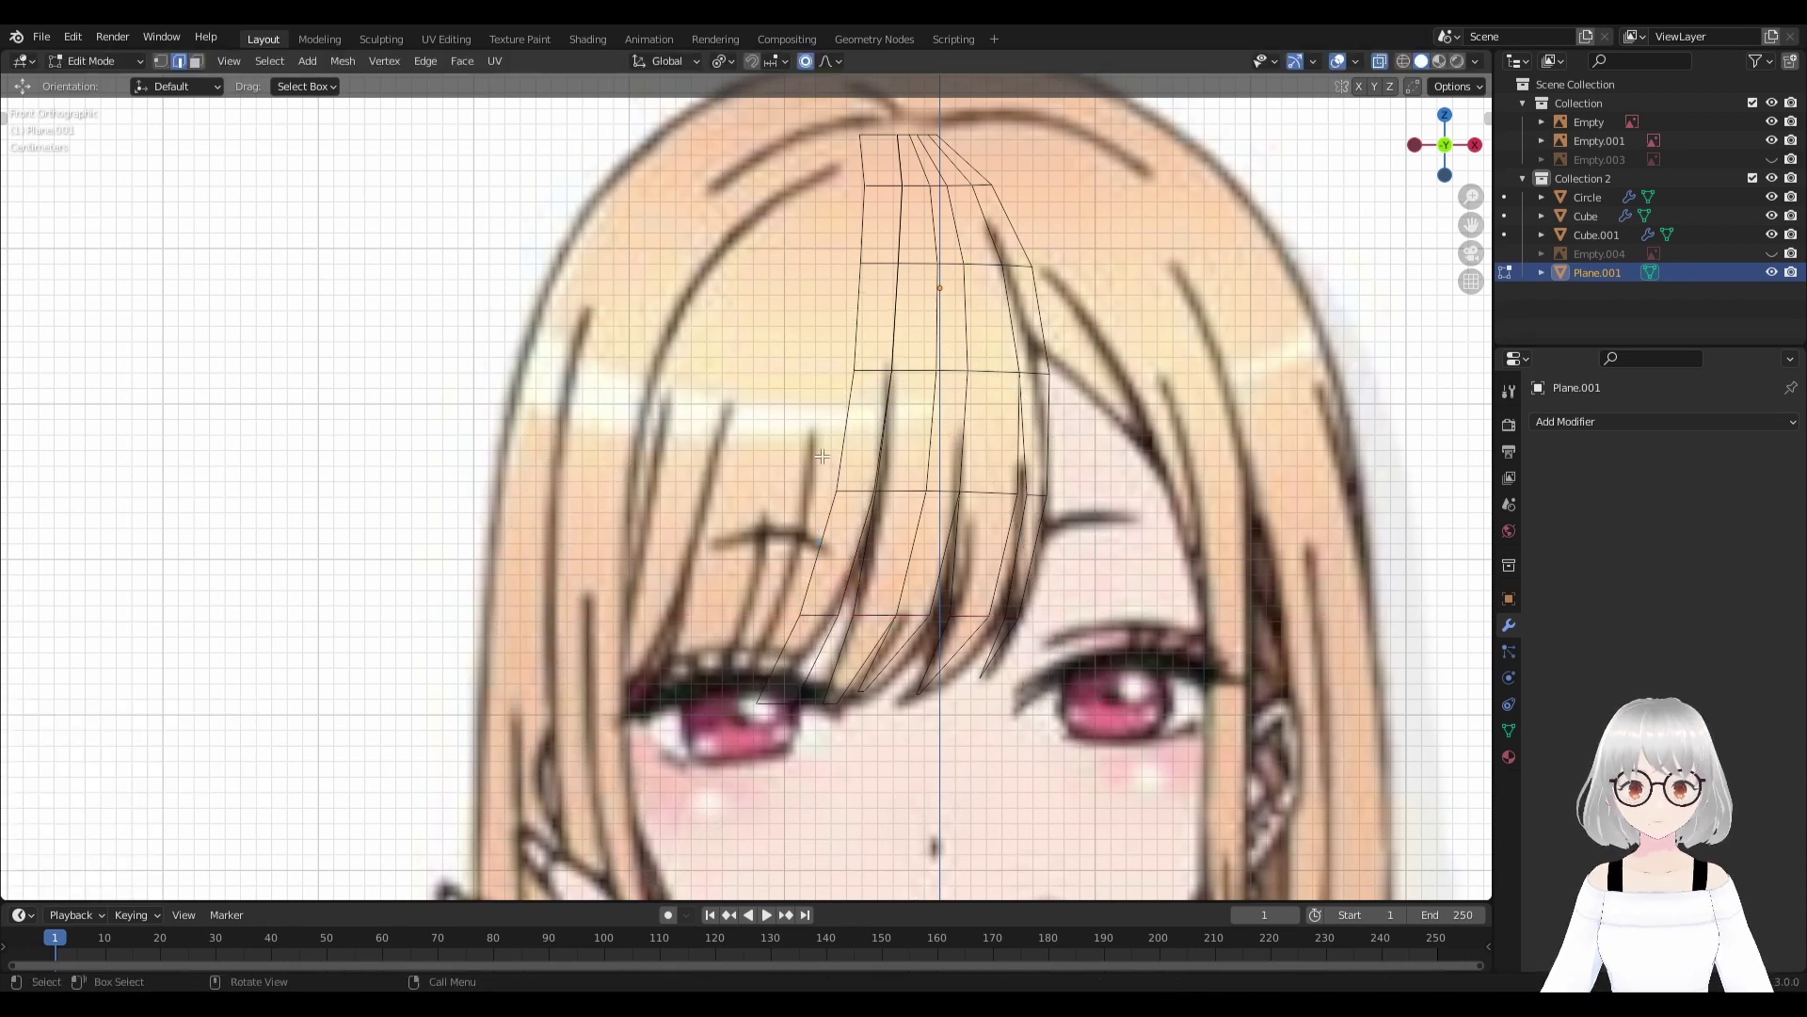
# Turn off proportional editing, raise the vertices and reposition a top vertex at the hairline.
pyautogui.keyDown('shift'); pyautogui.moveTo(854, 556); pyautogui.dragTo(854, 436, button='middle'); pyautogui.keyUp('shift')
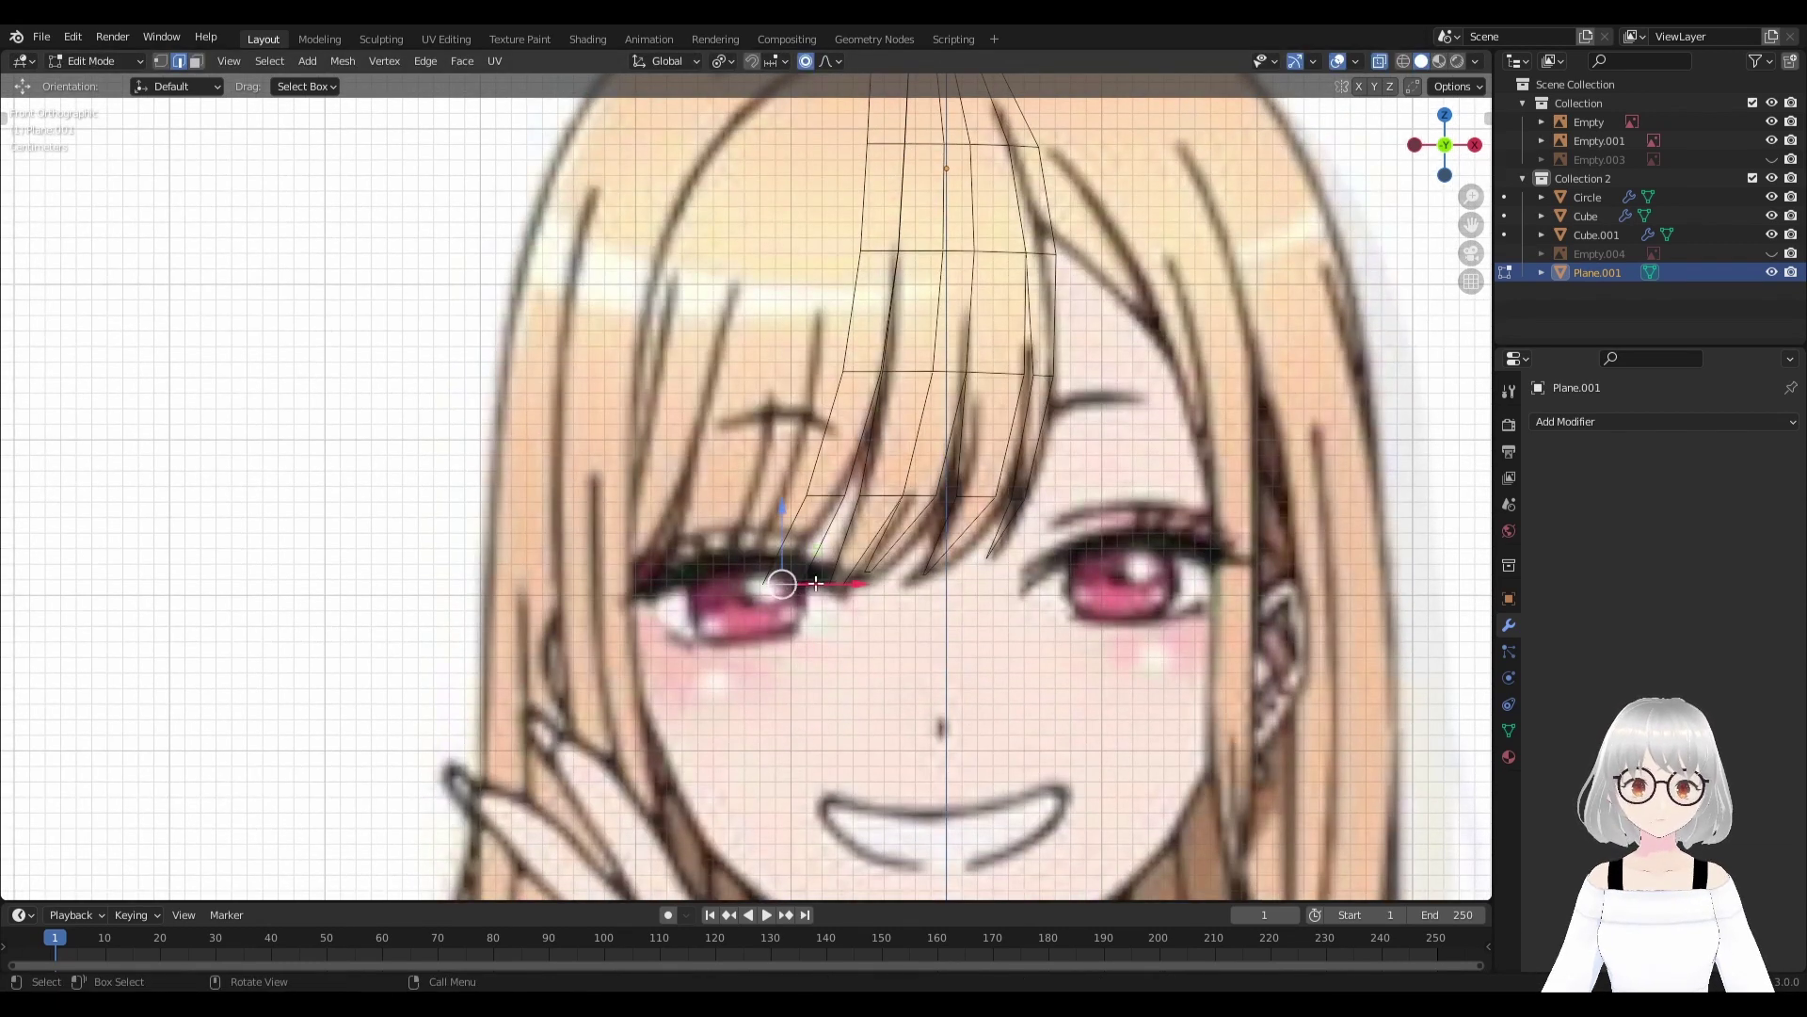
pyautogui.press('o')
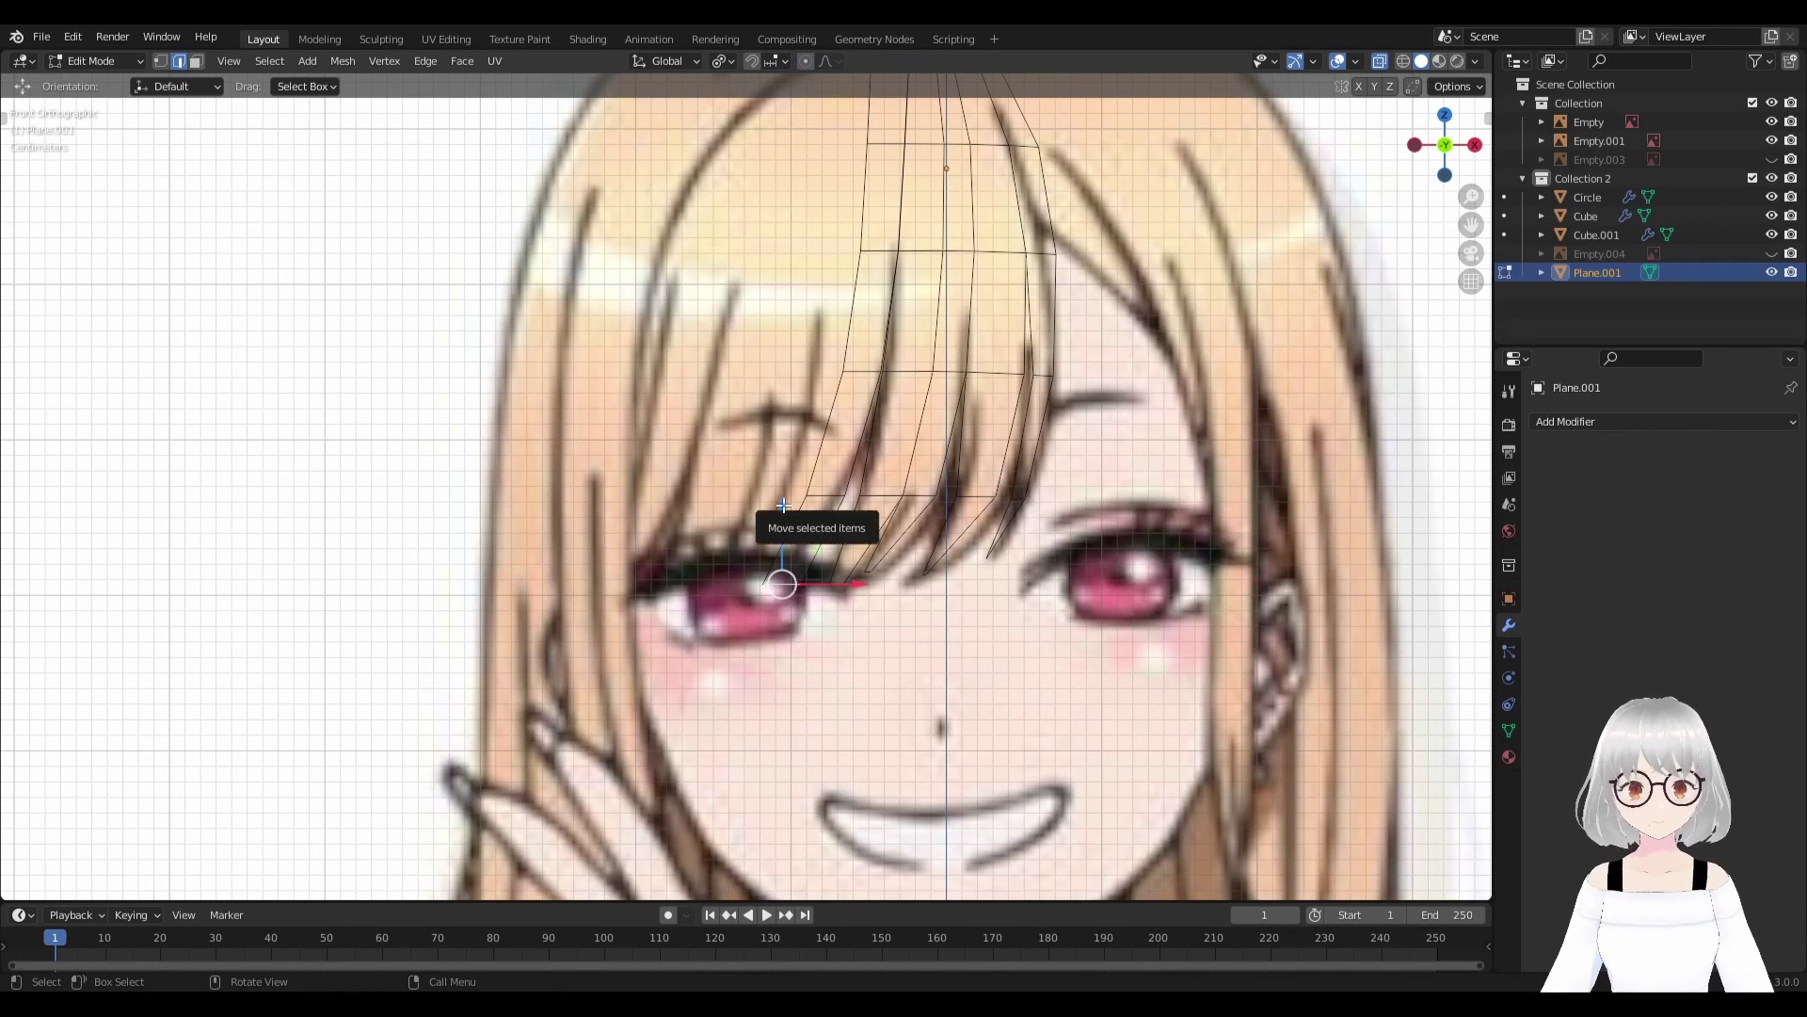
pyautogui.moveTo(783, 505); pyautogui.dragTo(795, 499)
pyautogui.keyDown('shift'); pyautogui.scroll(1, 863, 549); pyautogui.keyUp('shift')
pyautogui.keyDown('shift'); pyautogui.scroll(2, 863, 549); pyautogui.keyUp('shift')
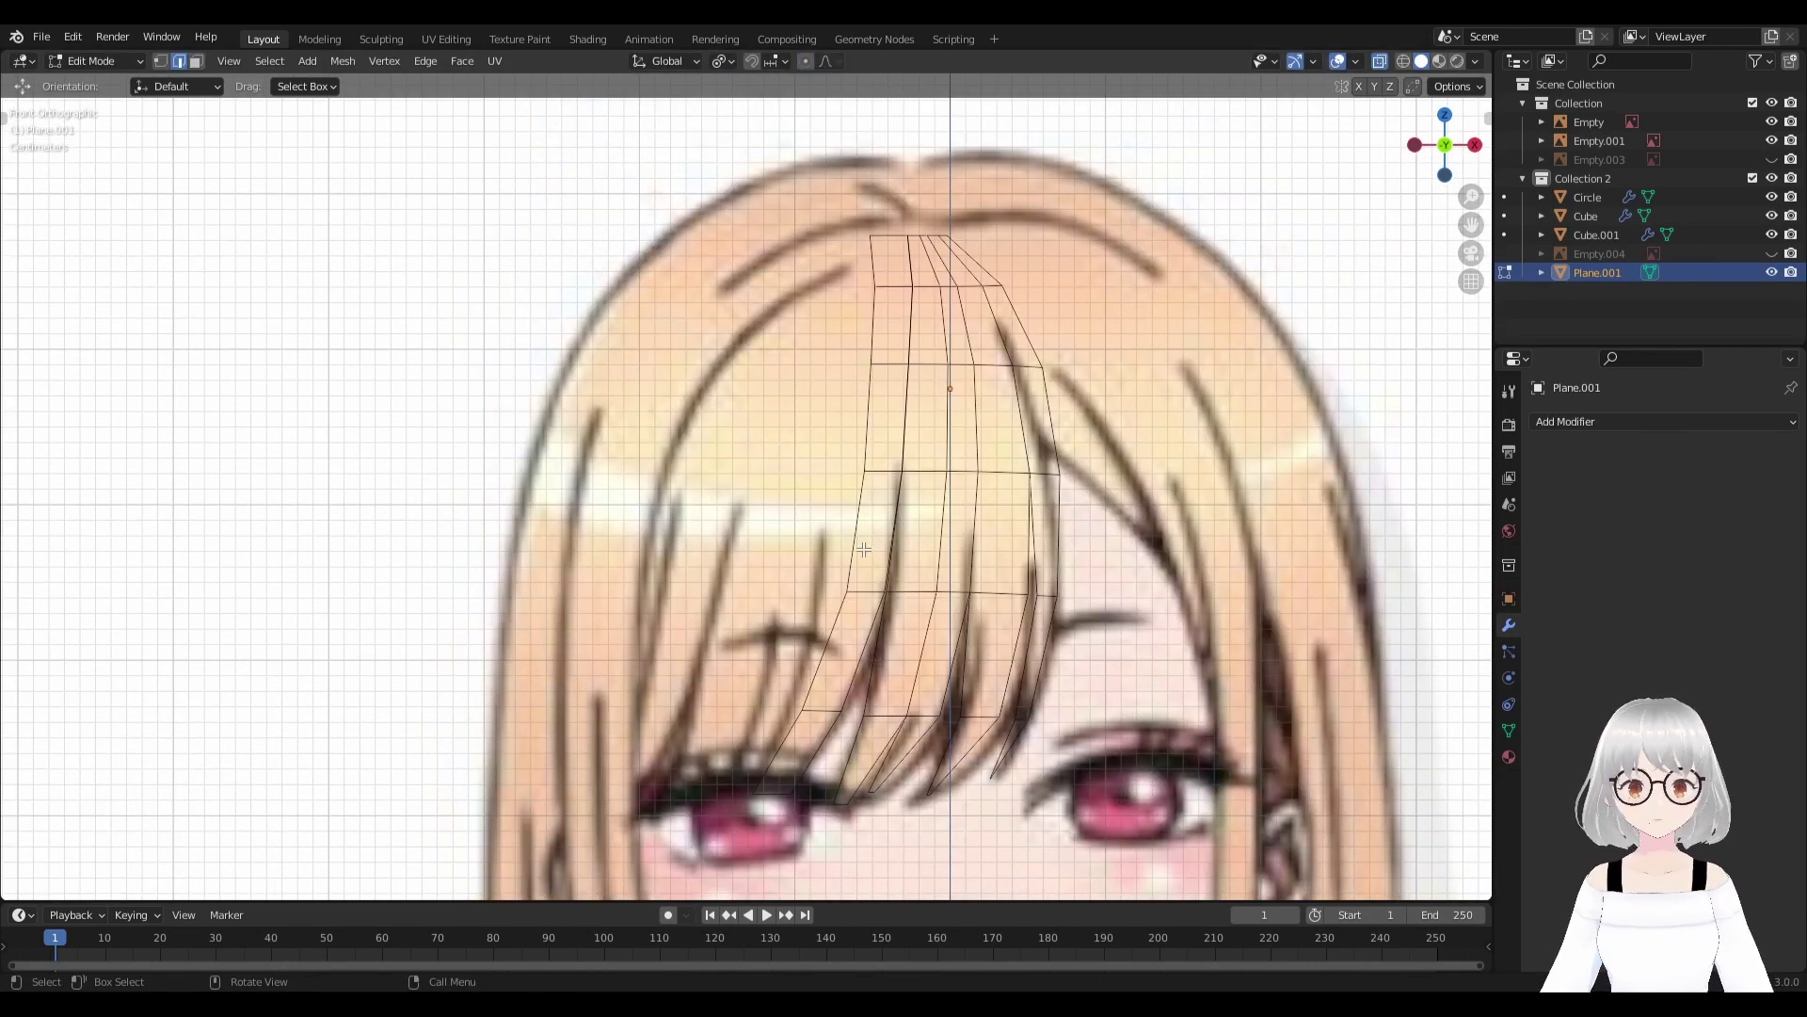
pyautogui.scroll(-1, 863, 549)
pyautogui.scroll(1, 865, 527)
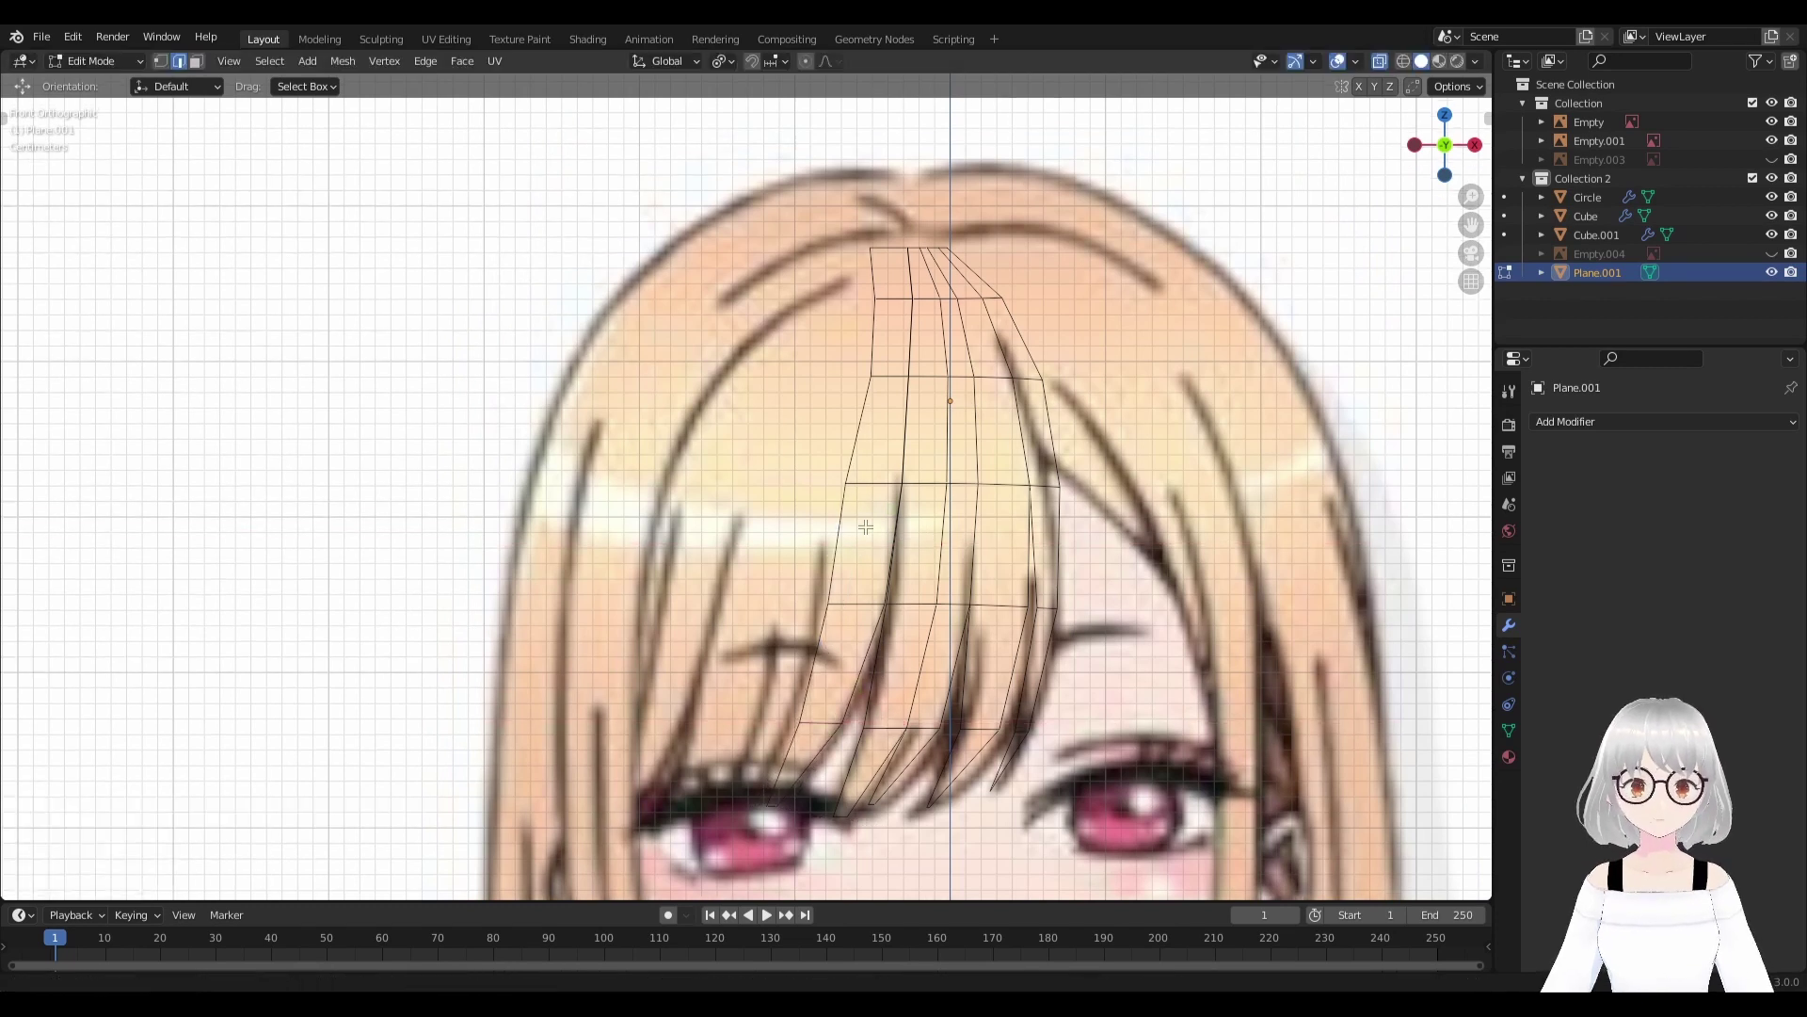
pyautogui.keyDown('shift'); pyautogui.scroll(2, 865, 527); pyautogui.keyUp('shift')
pyautogui.click(946, 477)
pyautogui.press('g')
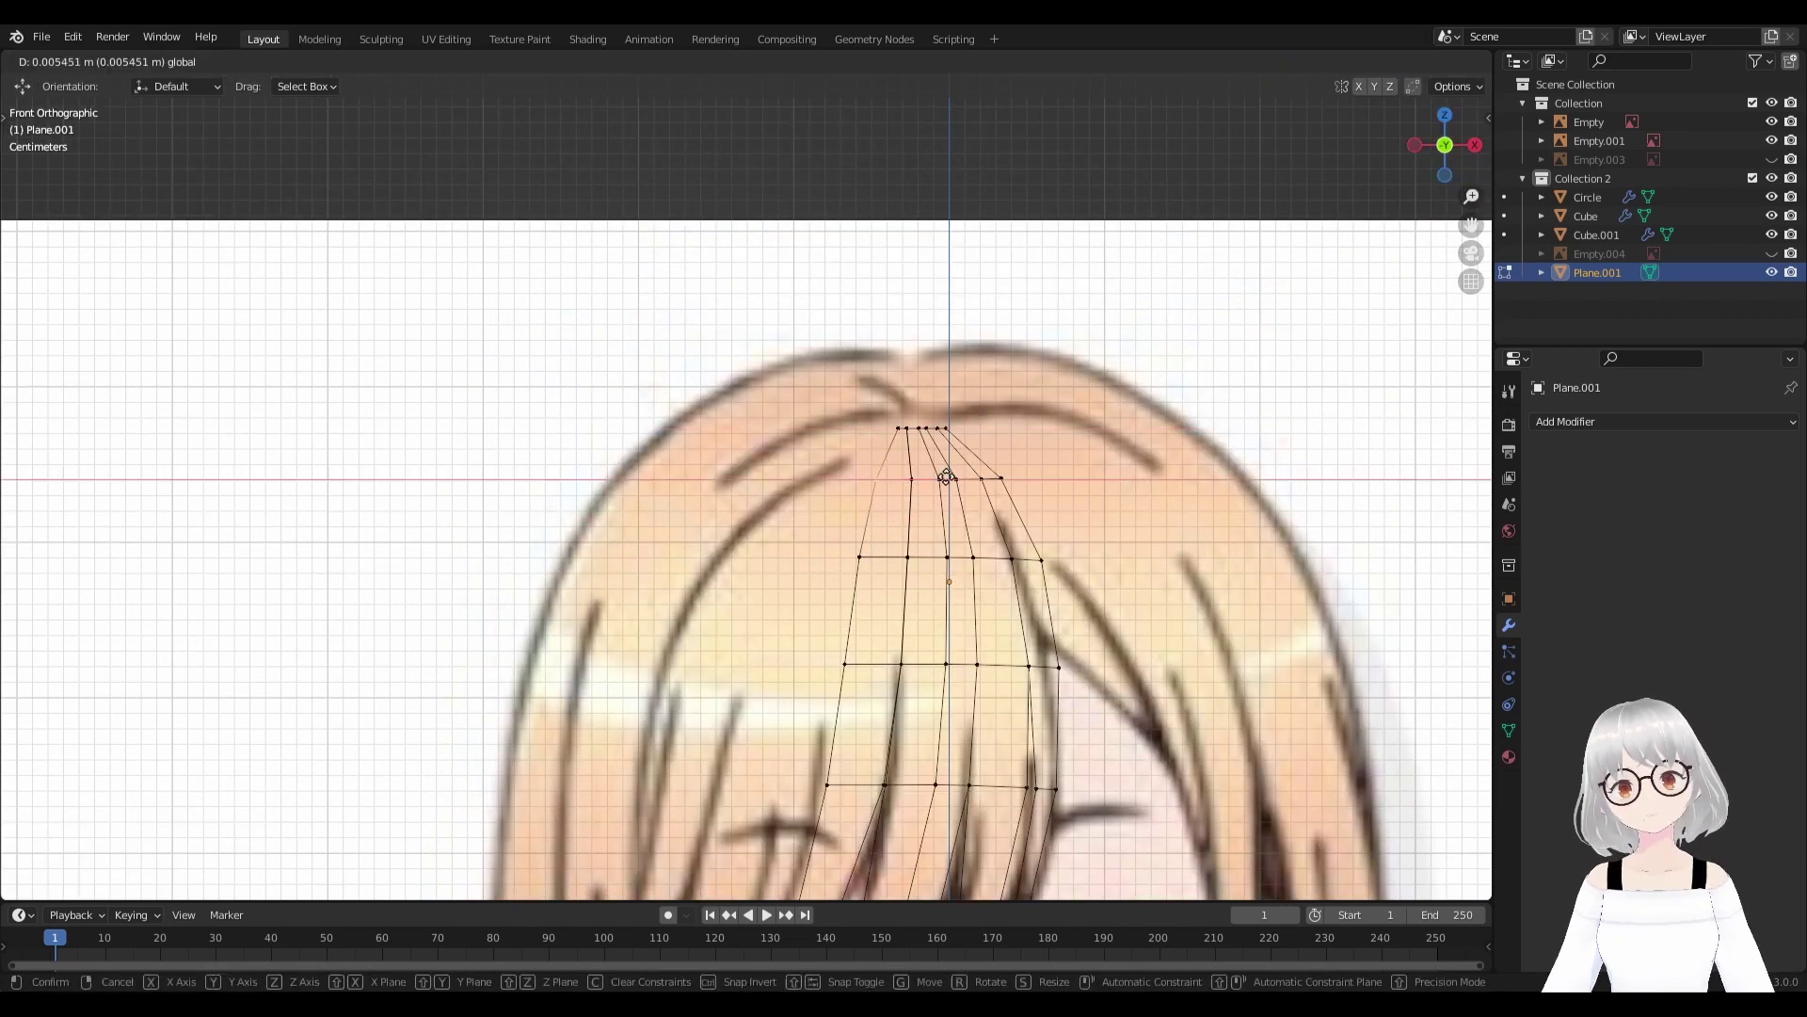
pyautogui.click(946, 478)
# Taper the tip by scaling the eye-corner vertex, then select the left edge loop.
pyautogui.scroll(-2, 946, 477)
pyautogui.scroll(2, 770, 729)
pyautogui.scroll(-1, 770, 729)
pyautogui.scroll(1, 770, 729)
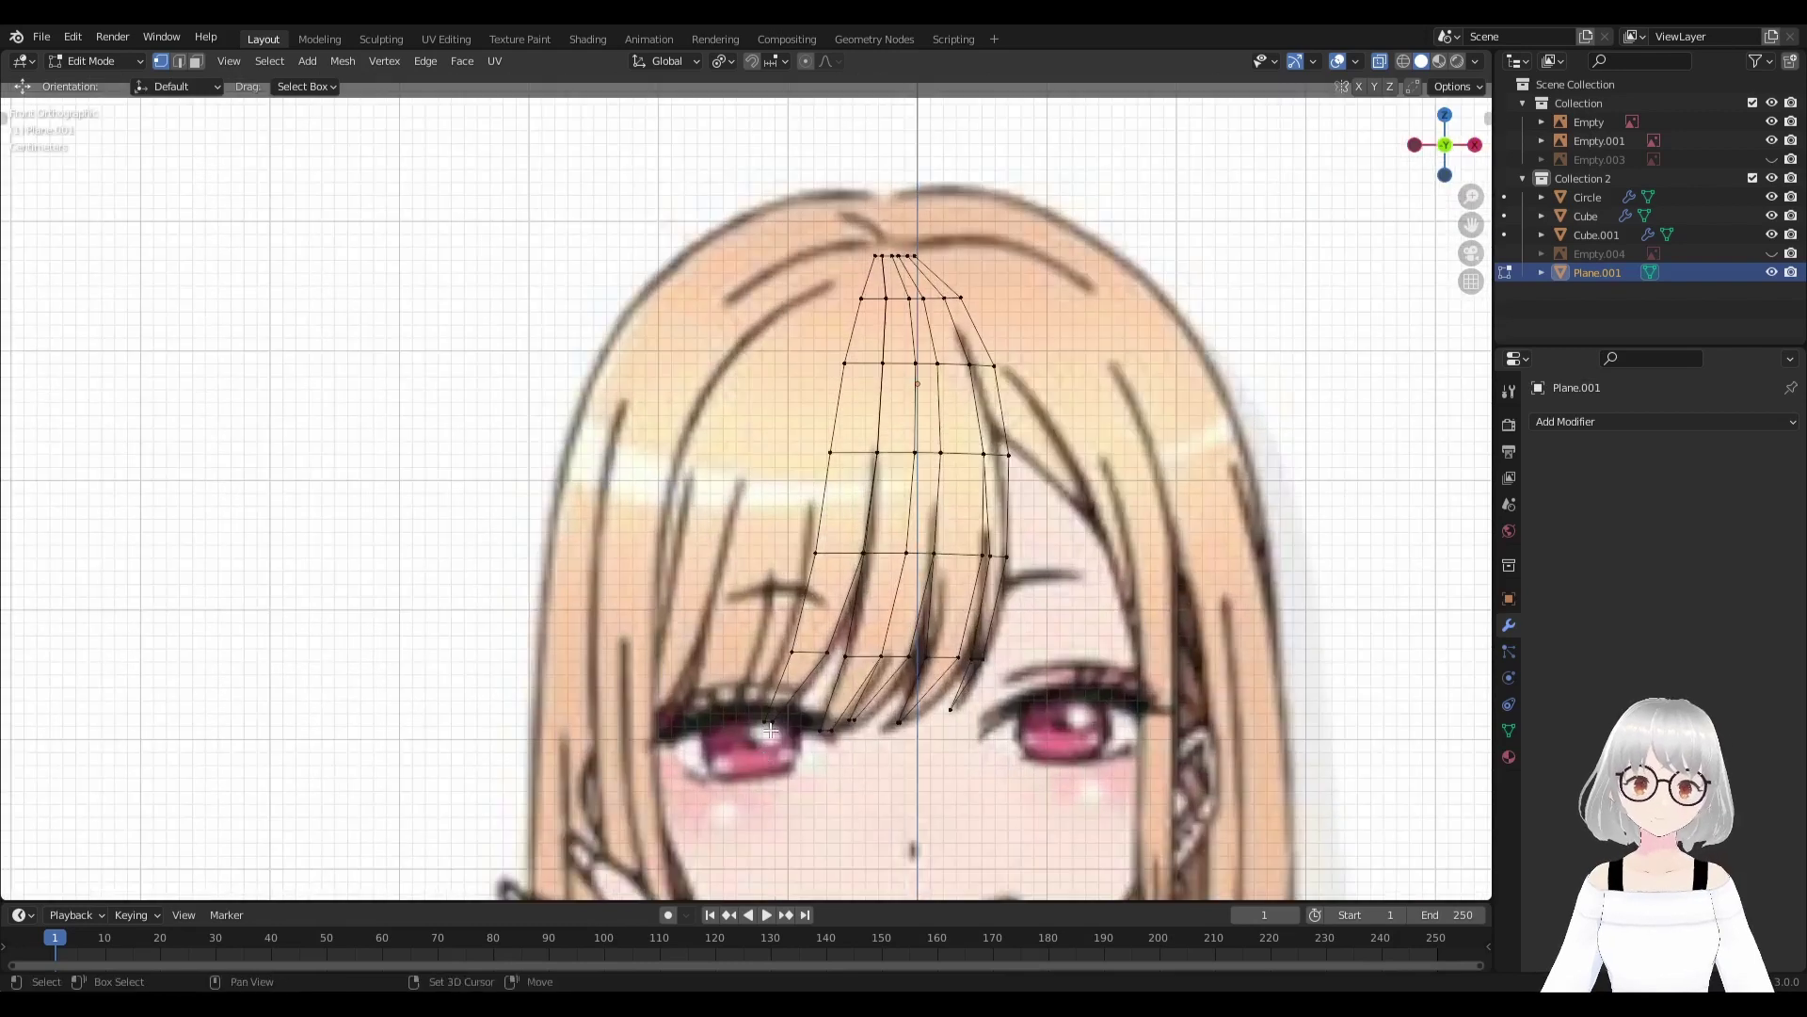
pyautogui.scroll(2, 770, 730)
pyautogui.click(743, 571)
pyautogui.press('s')
pyautogui.click(825, 600)
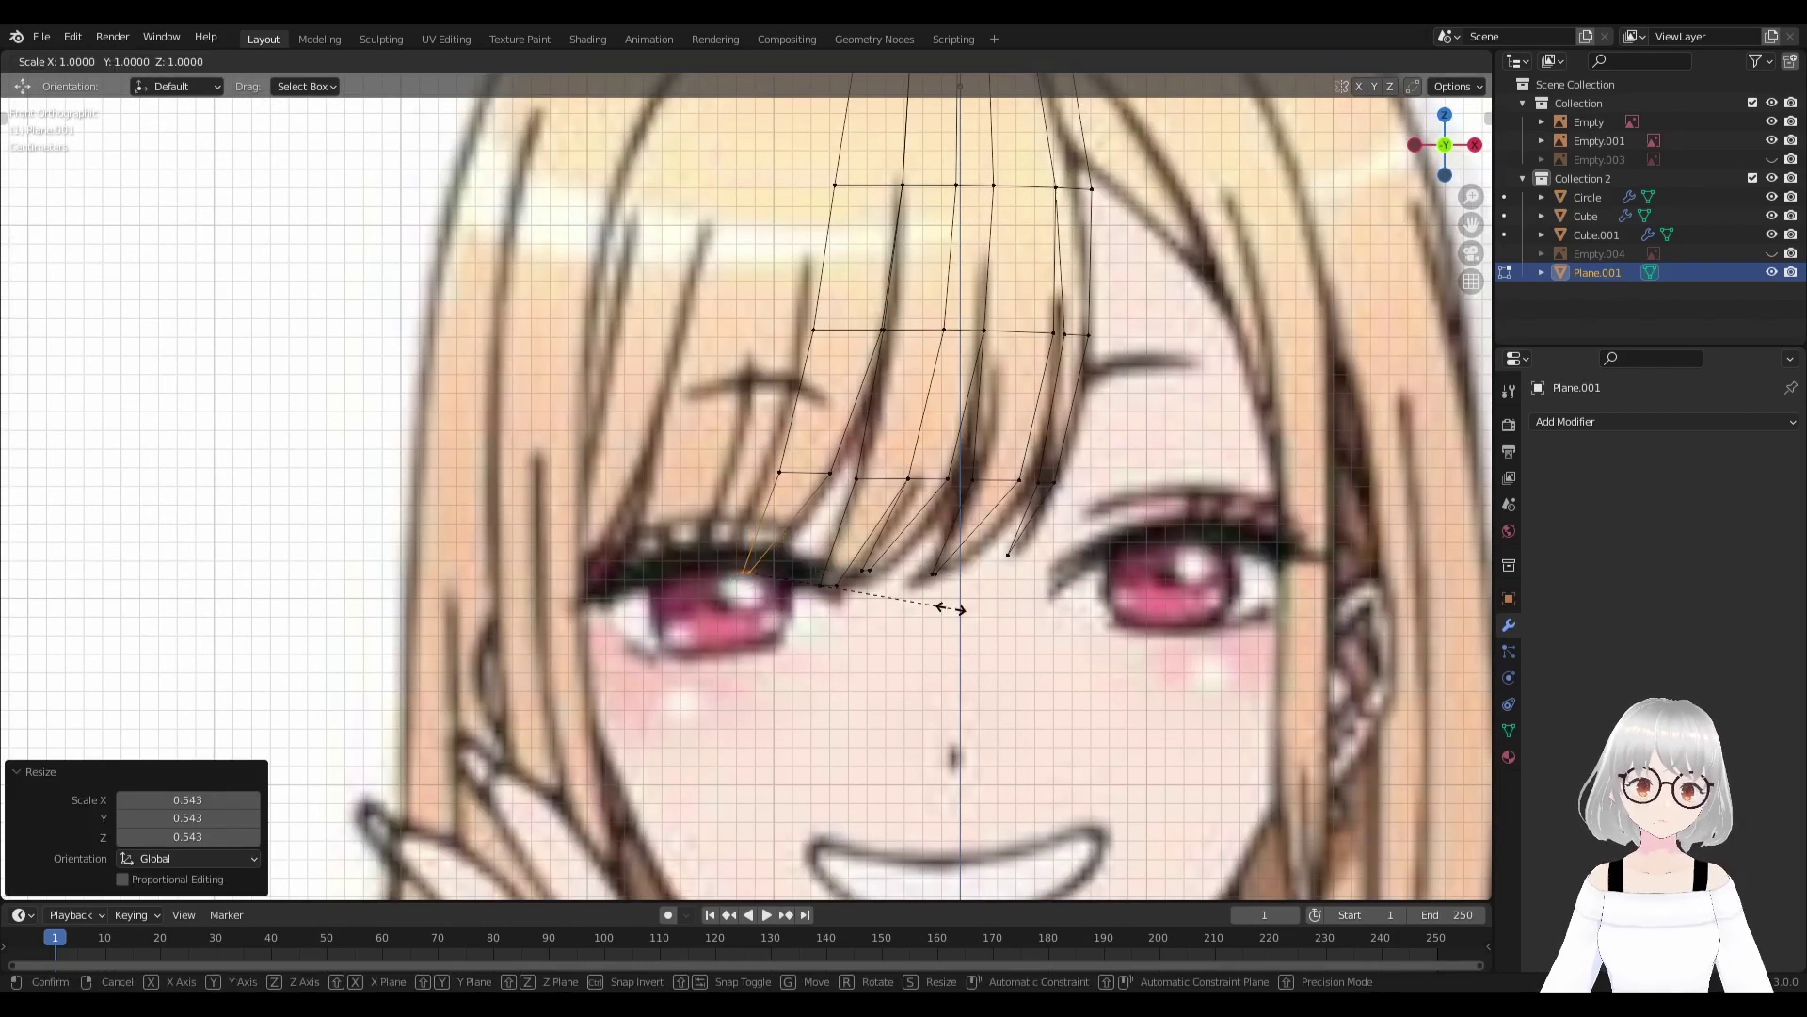
pyautogui.click(810, 597)
pyautogui.scroll(-3, 871, 309)
pyautogui.scroll(1, 871, 309)
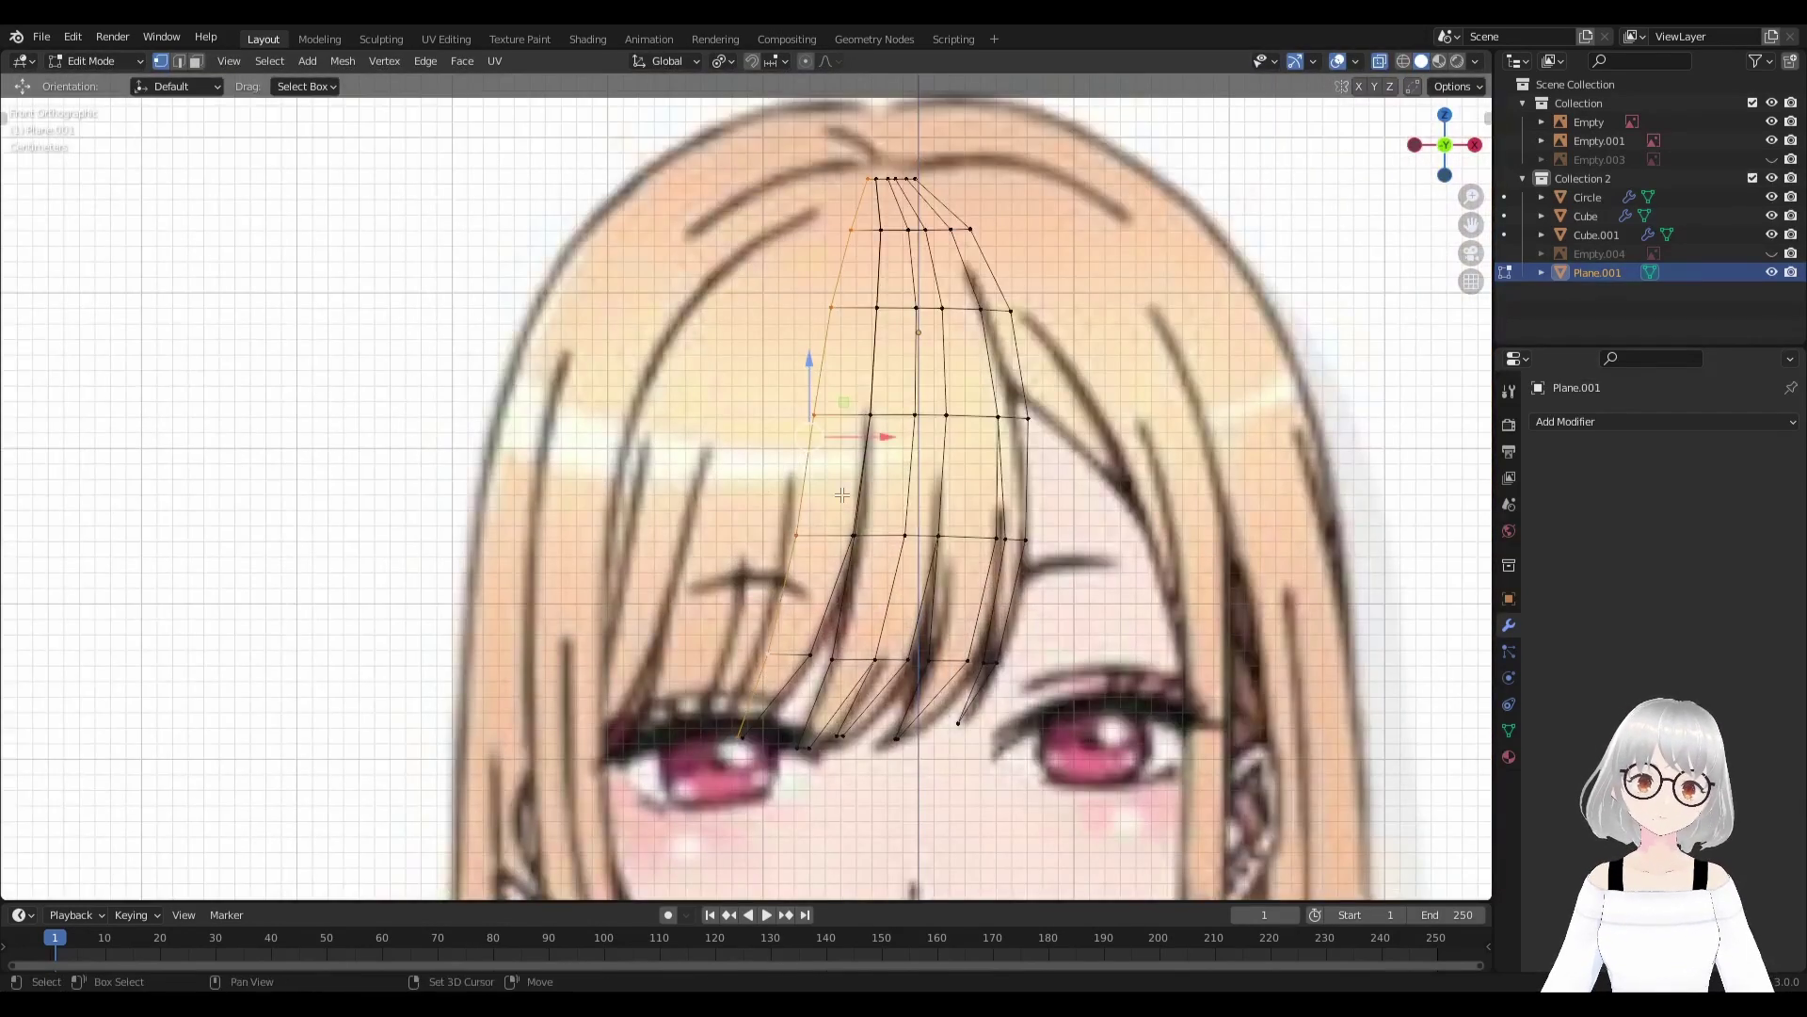
pyautogui.scroll(1, 862, 523)
pyautogui.keyDown('alt'); pyautogui.click(861, 523); pyautogui.keyUp('alt')
pyautogui.keyDown('shift'); pyautogui.moveTo(854, 488); pyautogui.dragTo(916, 523, button='middle'); pyautogui.keyUp('shift')
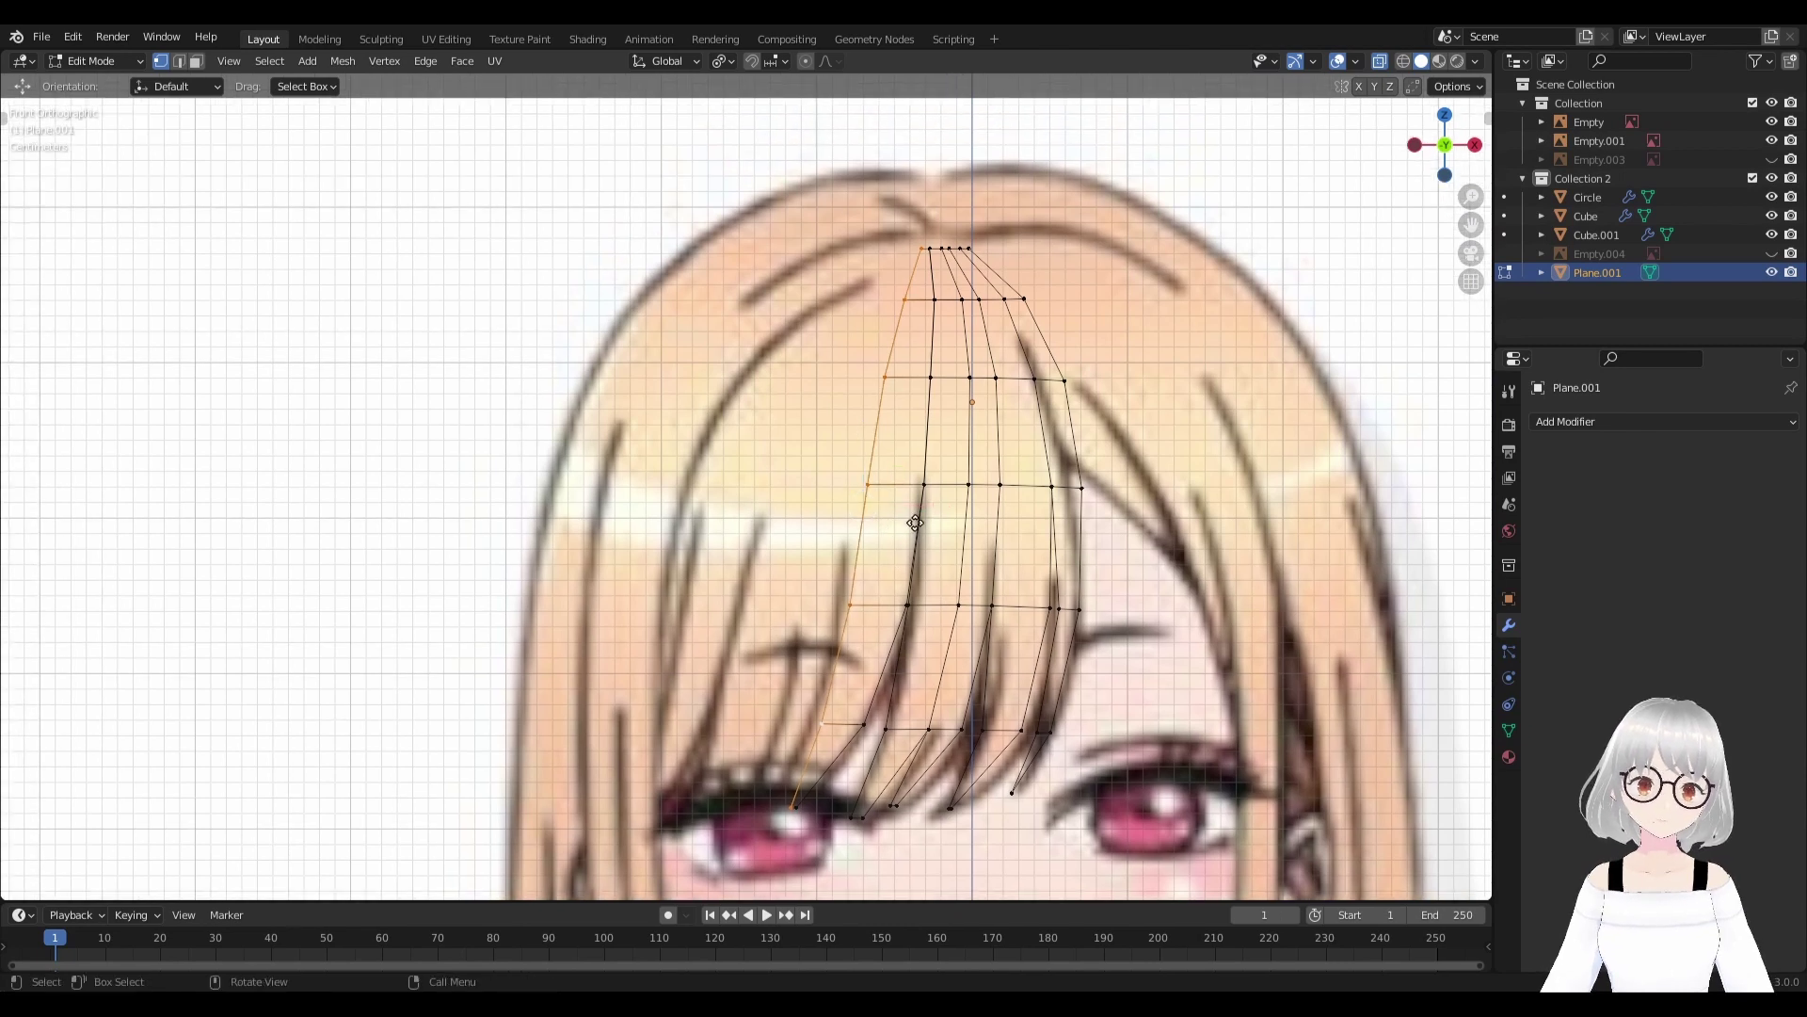
# Extrude the left edge loop into a new column and align its top two vertices along X.
pyautogui.press('e')
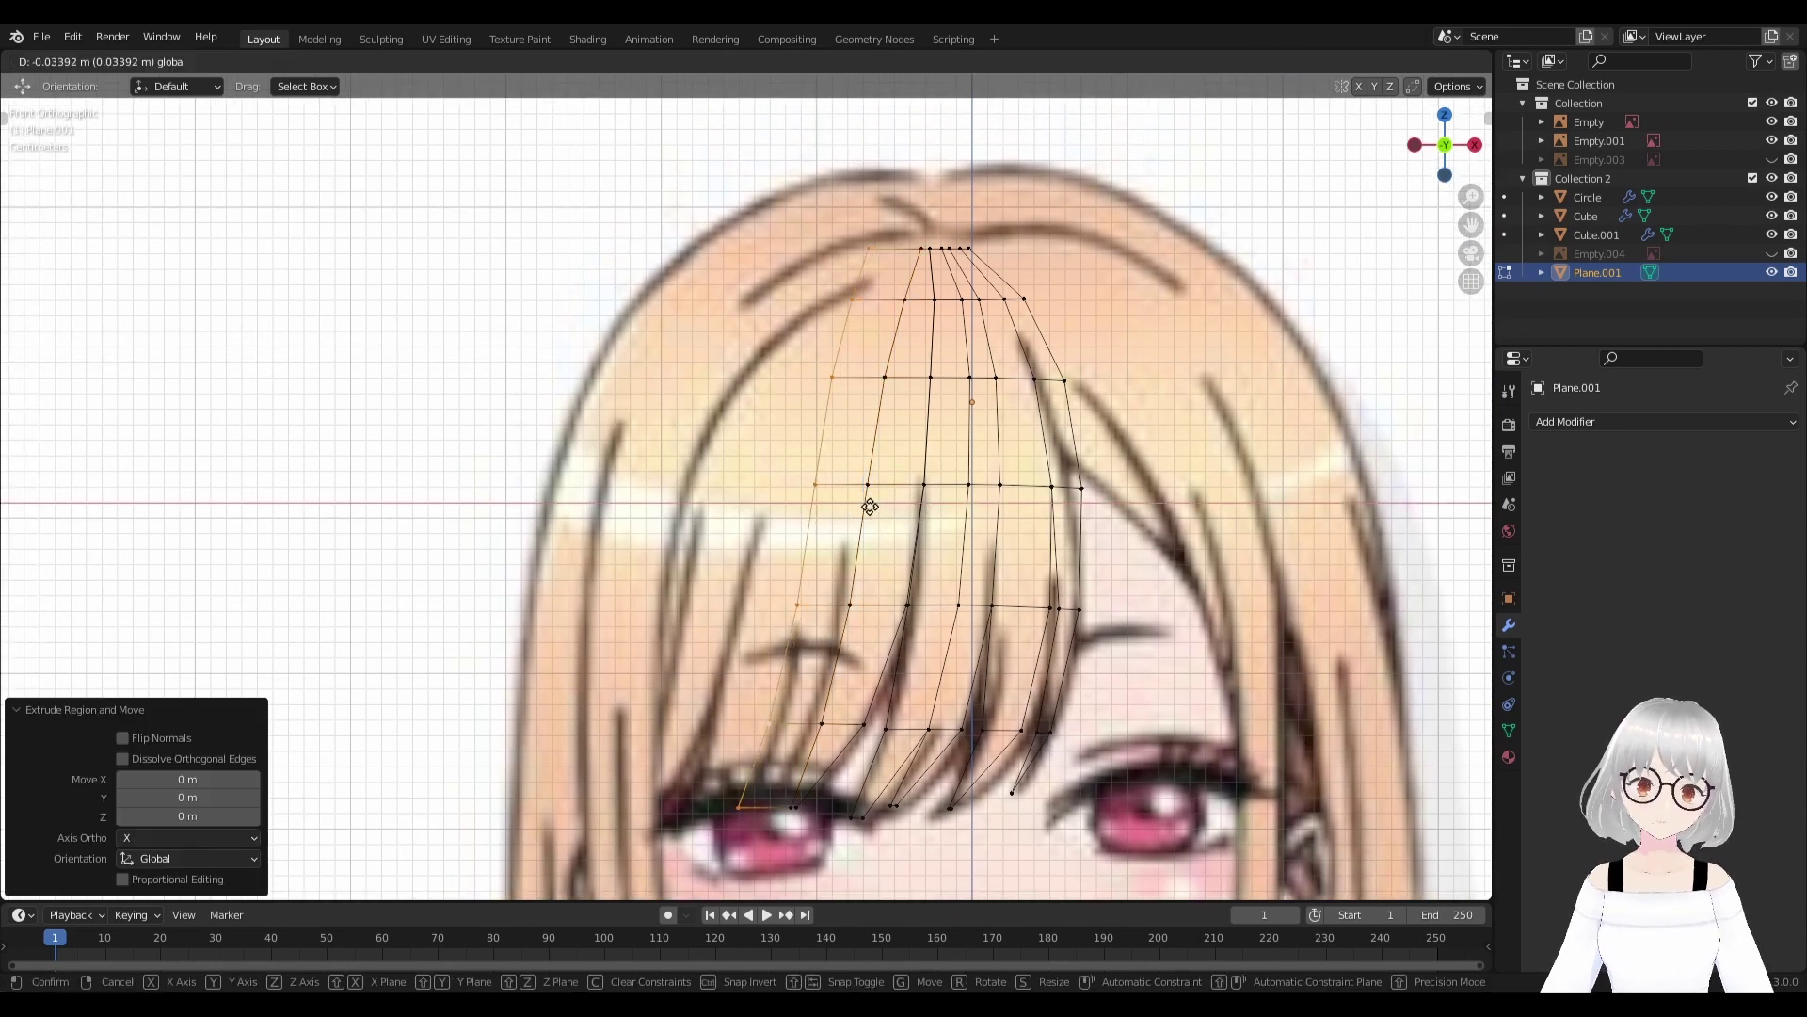
pyautogui.click(822, 509)
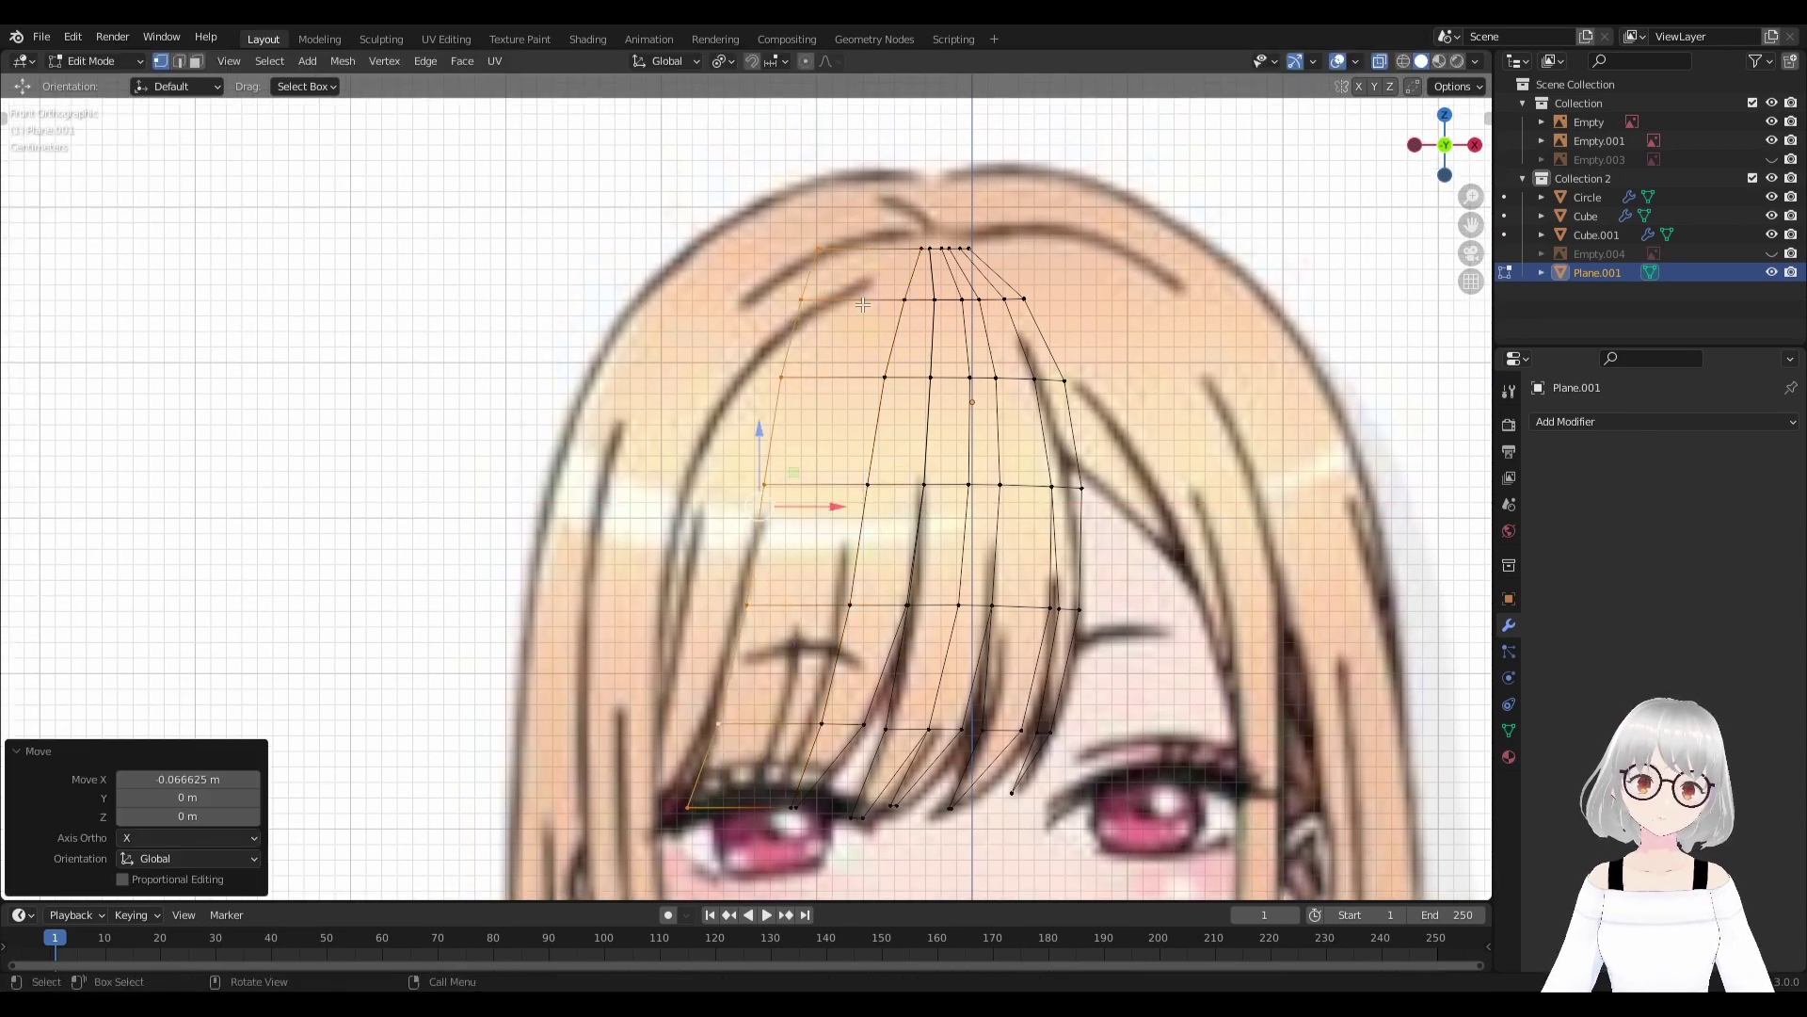
pyautogui.click(817, 248)
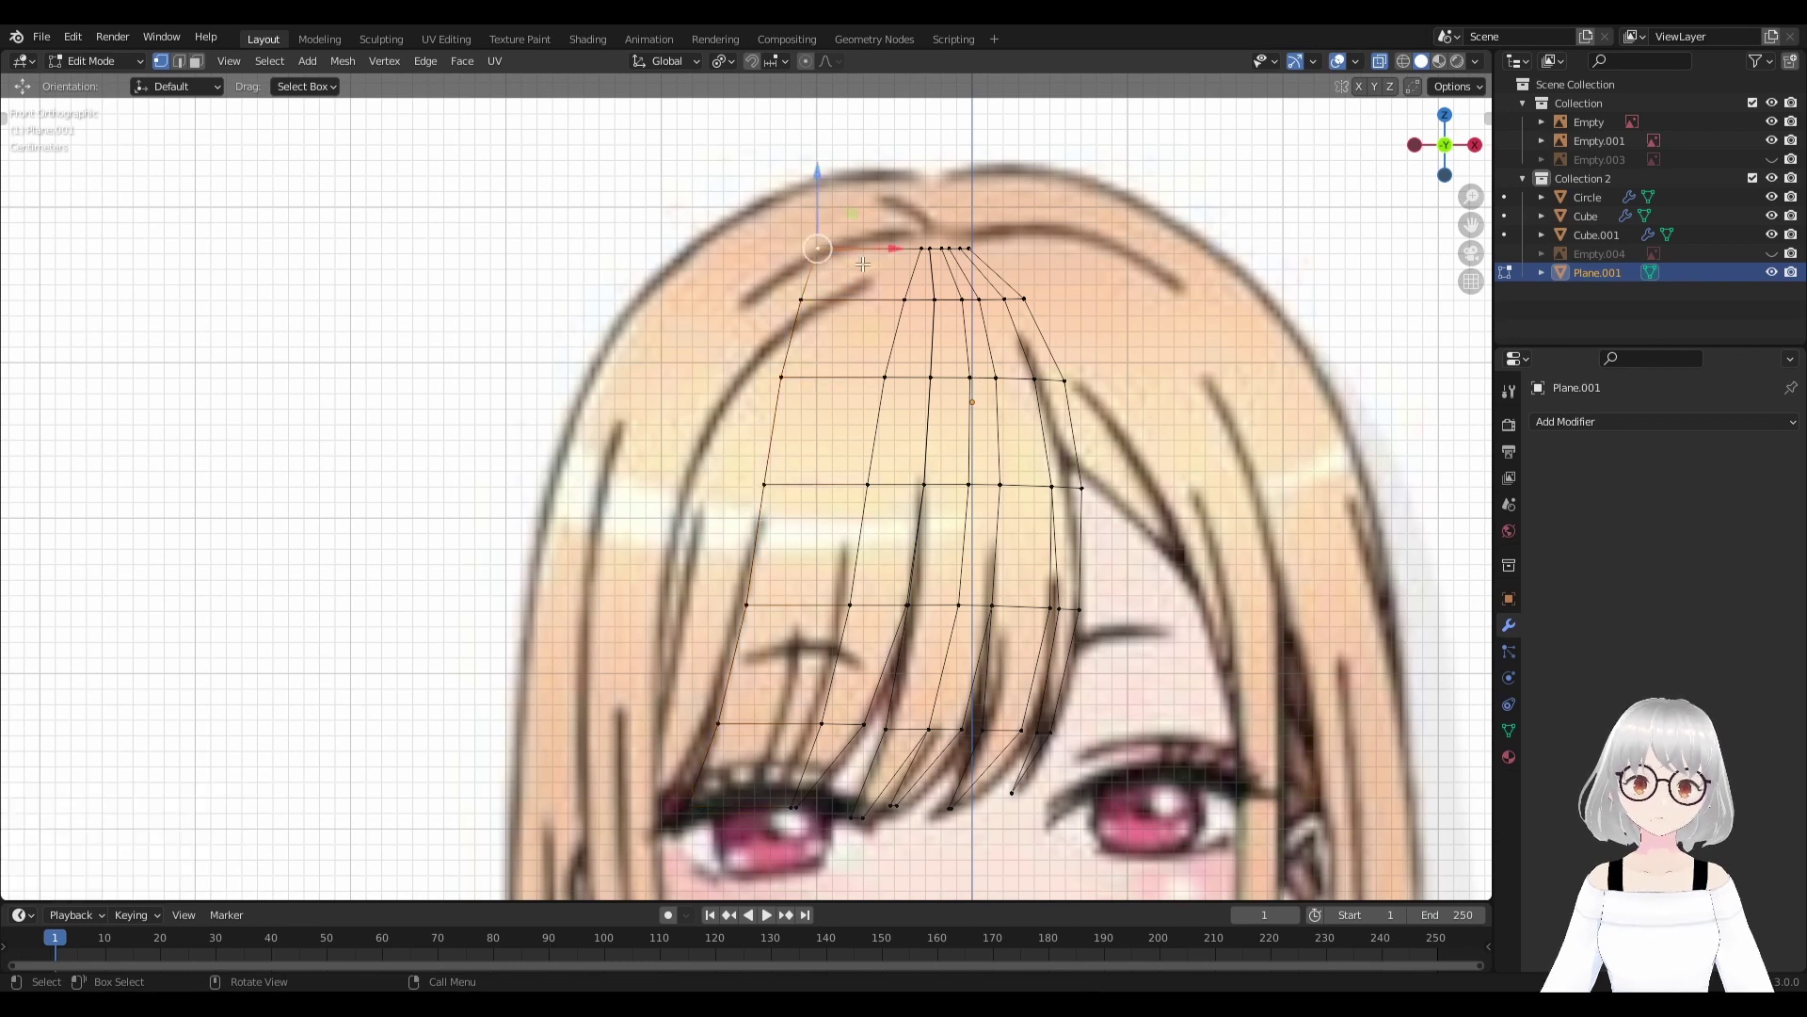
pyautogui.press('g')
pyautogui.press('x')
pyautogui.click(972, 246)
pyautogui.click(801, 299)
pyautogui.press('g')
pyautogui.press('x')
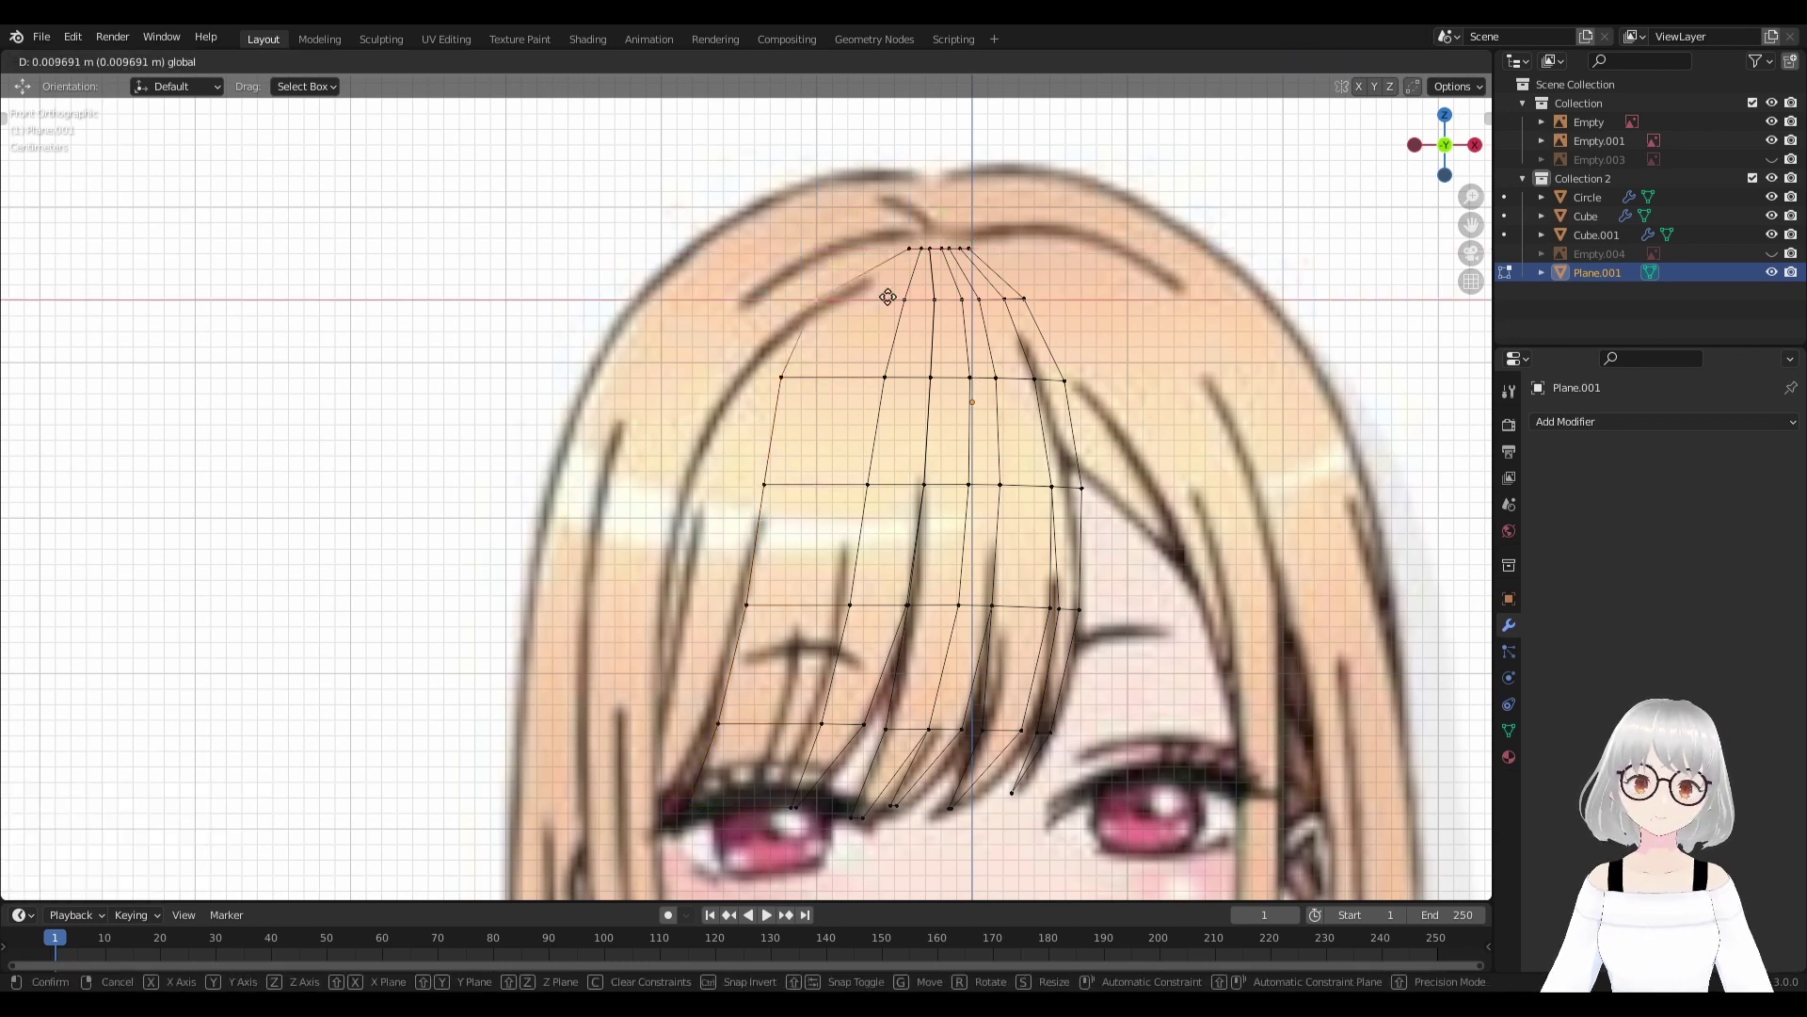
pyautogui.click(934, 298)
# Pull the second- and third-row left vertices inward along X to trace the bang outline.
pyautogui.click(782, 377)
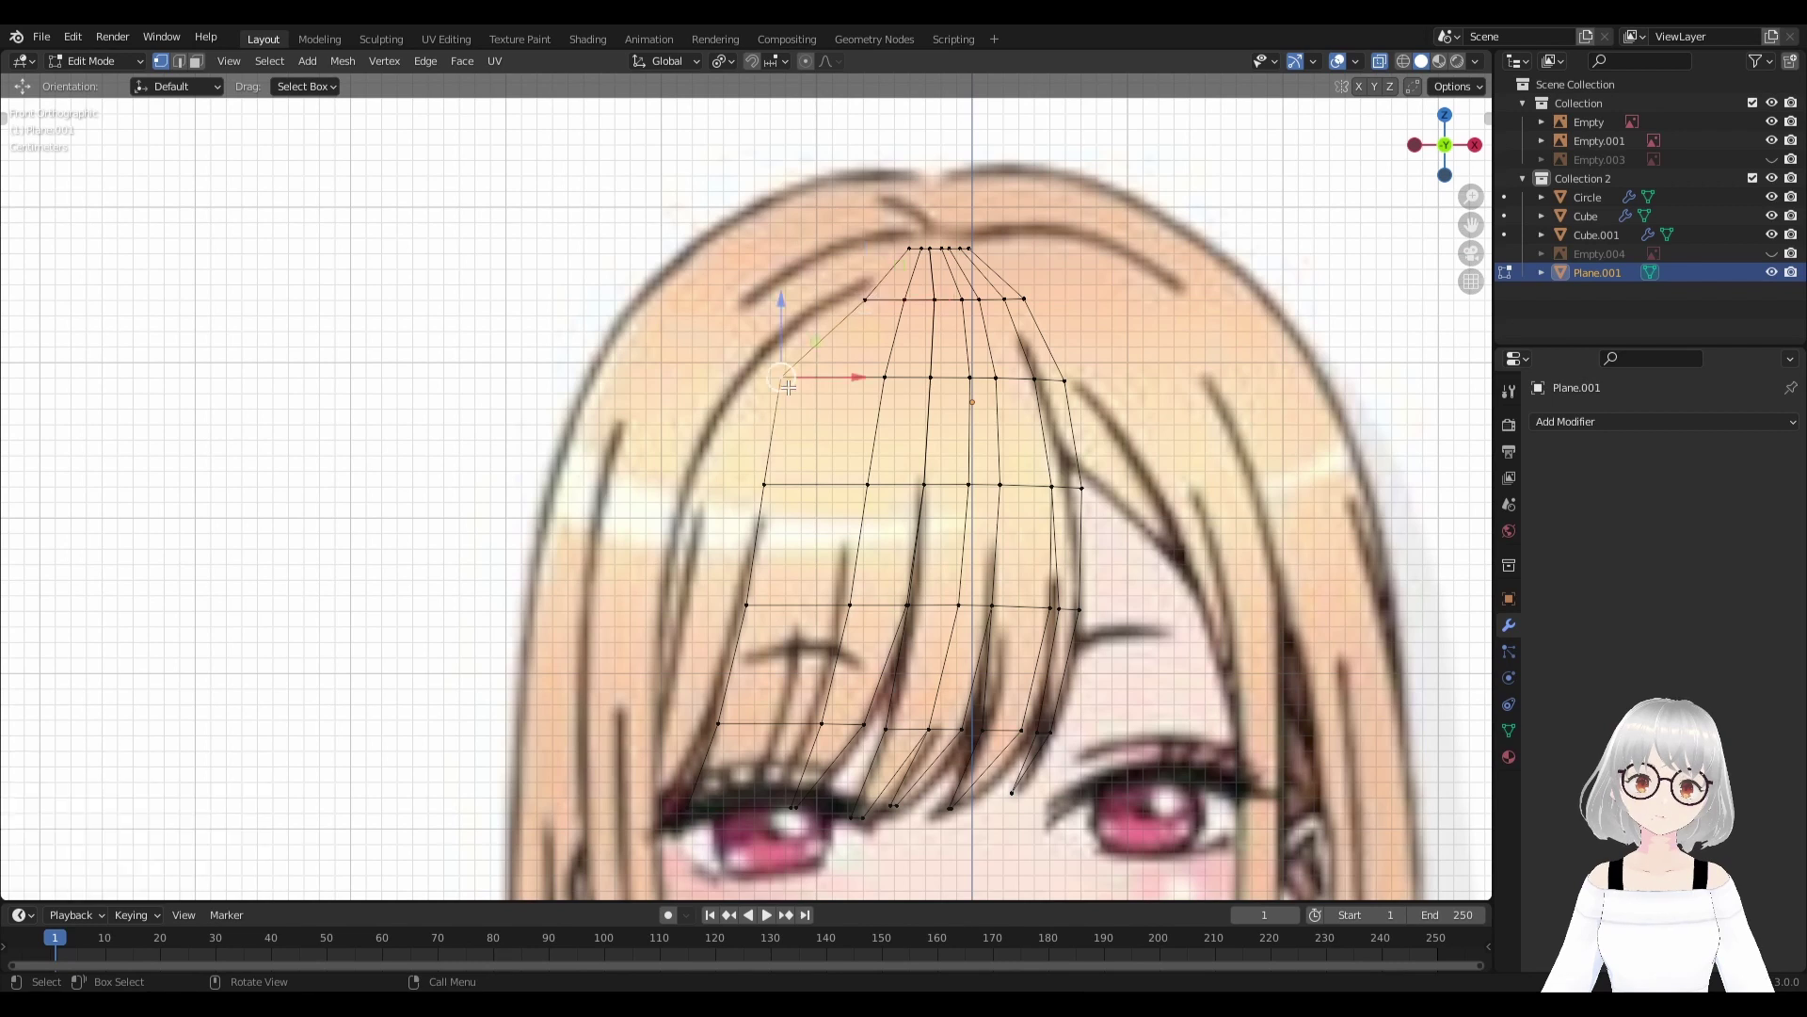
pyautogui.press('g')
pyautogui.press('x')
pyautogui.click(838, 414)
pyautogui.click(764, 484)
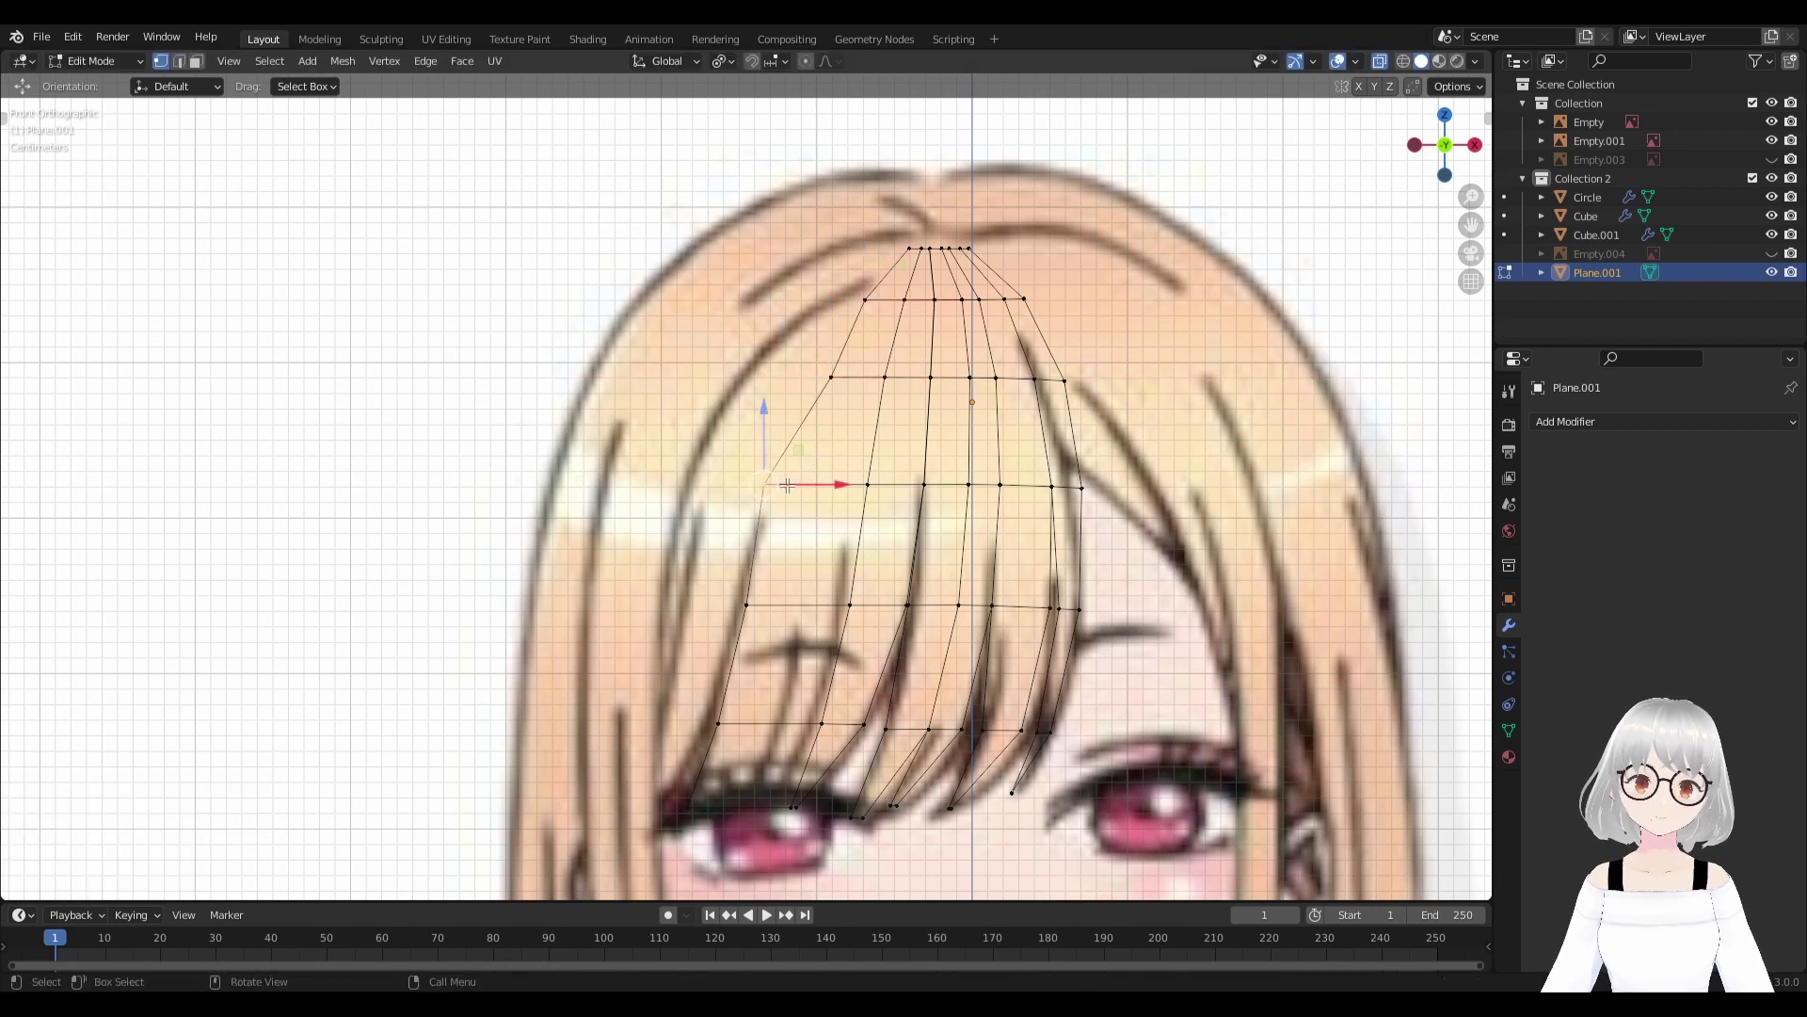
pyautogui.press('g')
pyautogui.press('x')
pyautogui.click(839, 481)
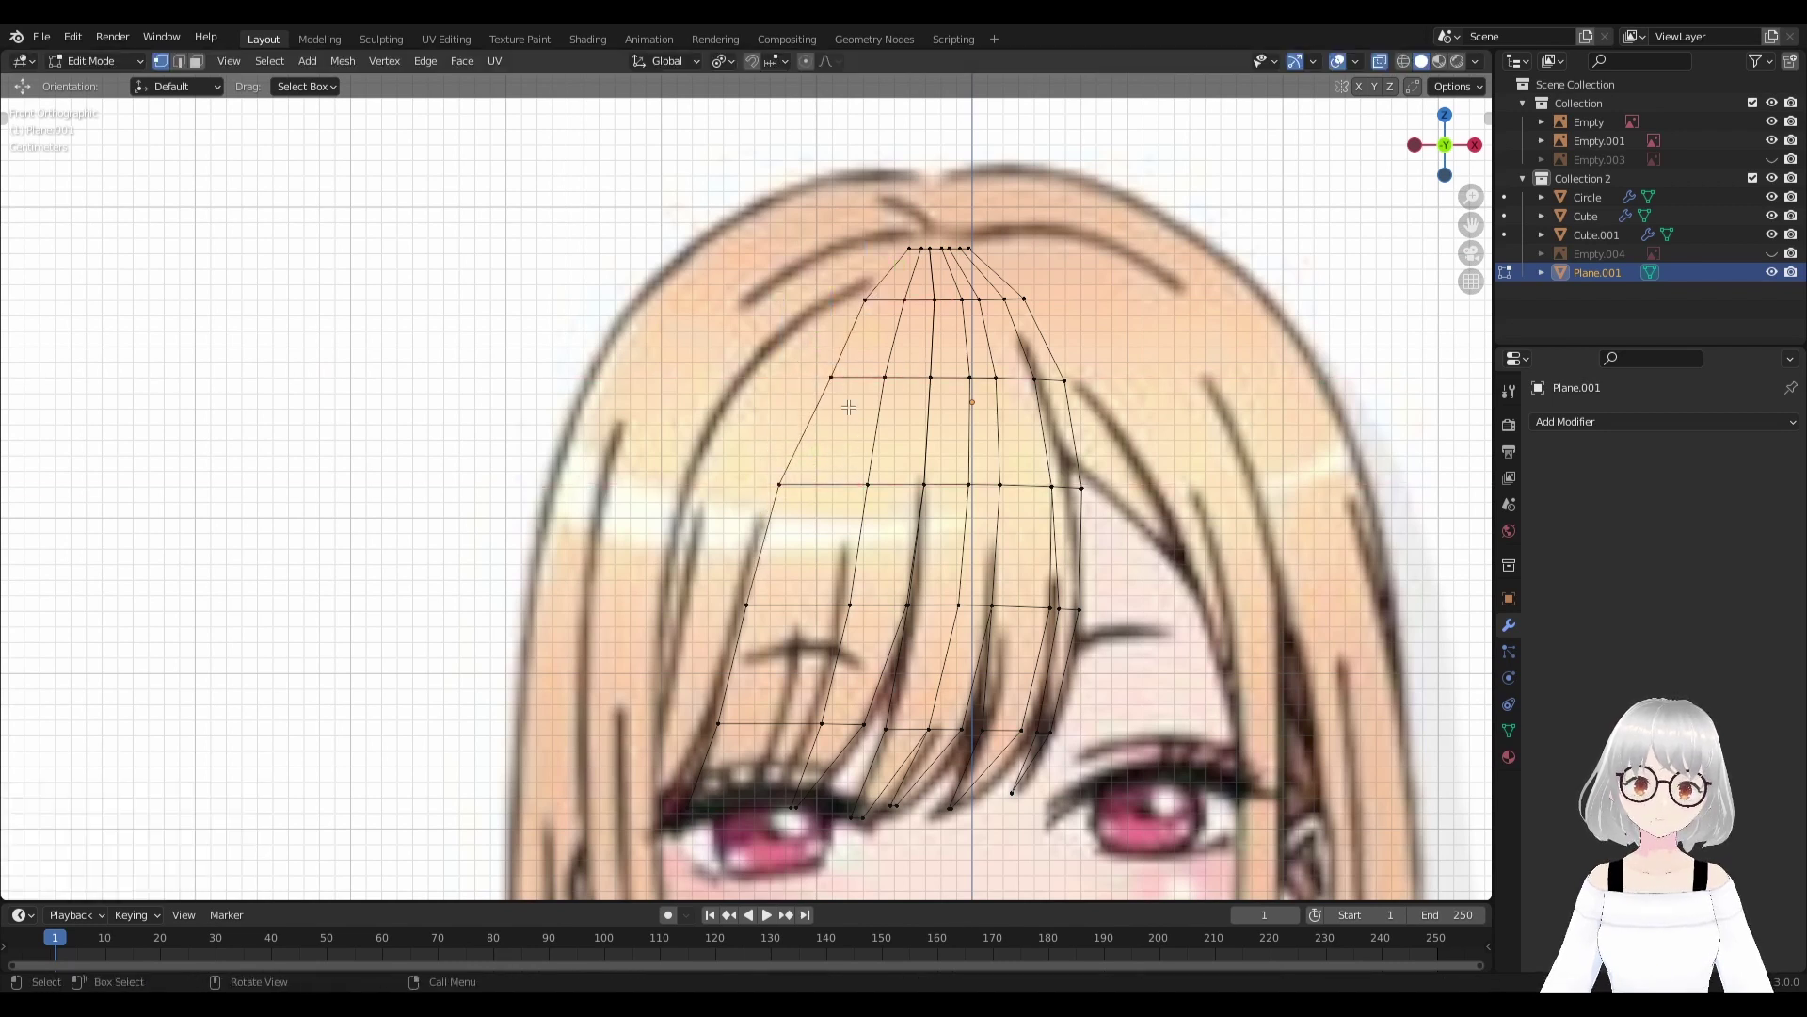
pyautogui.scroll(-3, 761, 377)
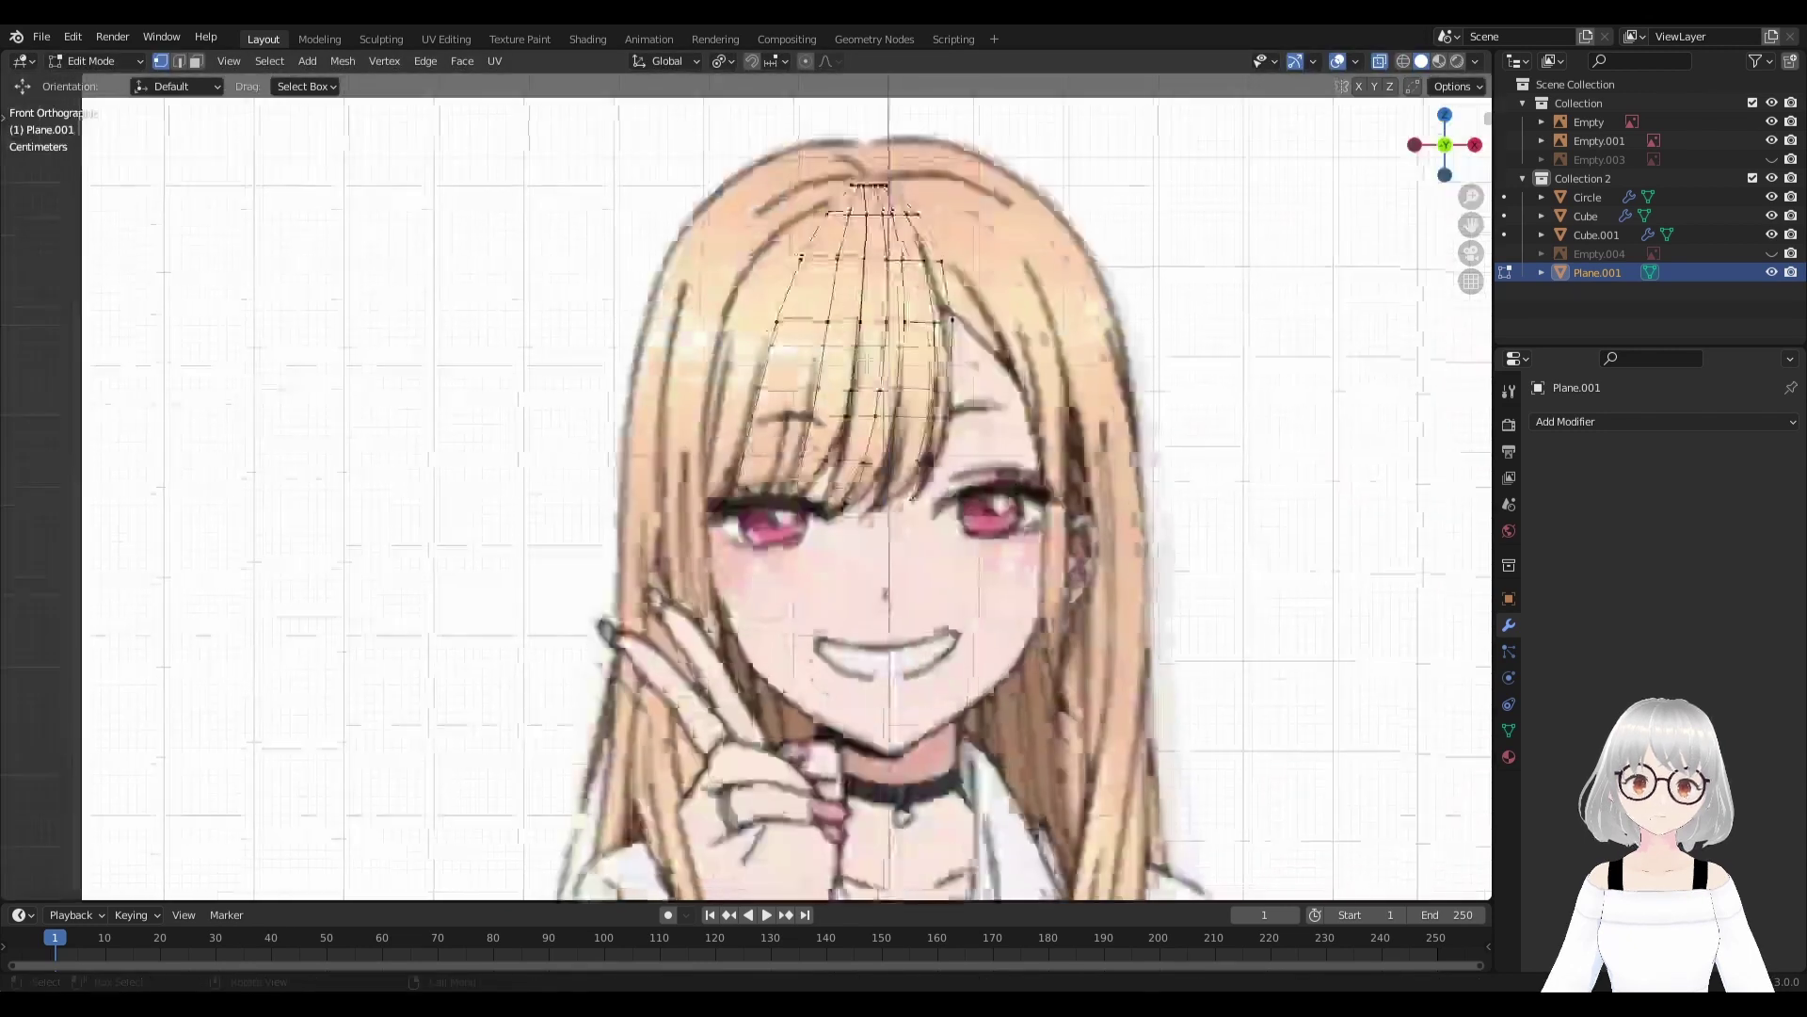
pyautogui.scroll(3, 770, 537)
pyautogui.scroll(1, 770, 537)
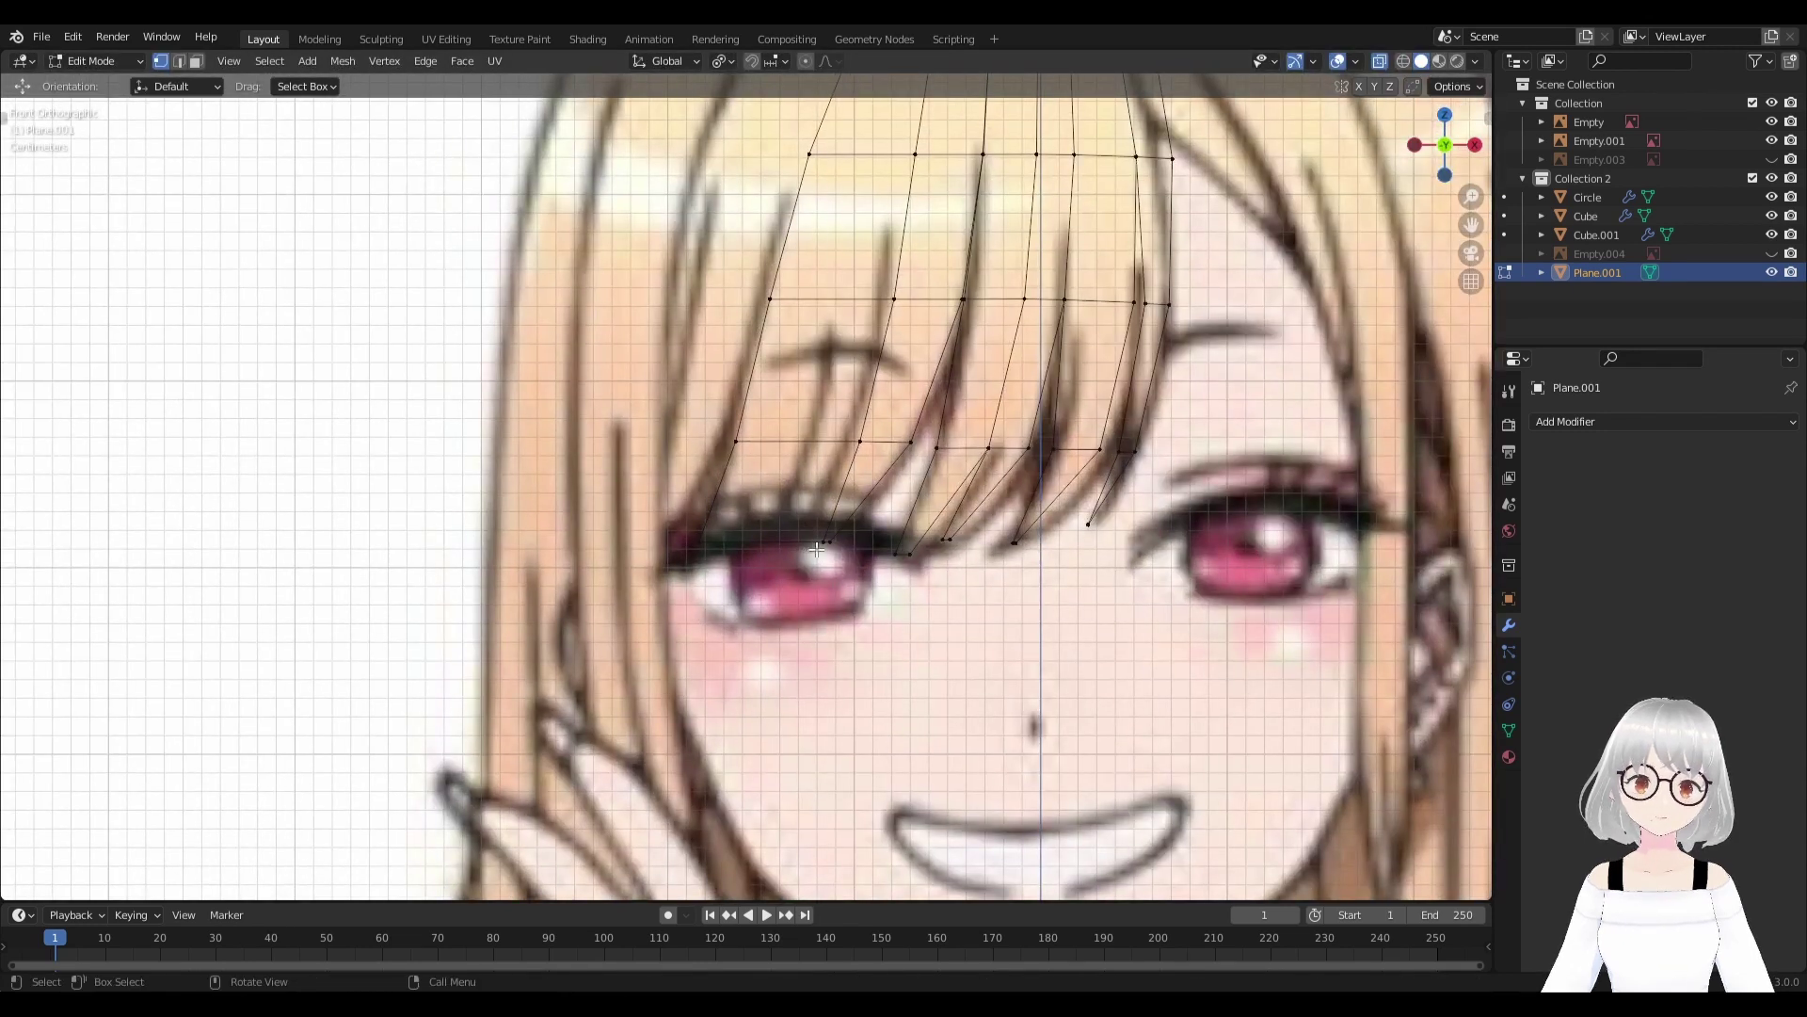
# Nudge a strand tip vertex and its edge sideways over the left eye.
pyautogui.scroll(3, 816, 548)
pyautogui.click(879, 580)
pyautogui.moveTo(927, 581); pyautogui.dragTo(924, 581)
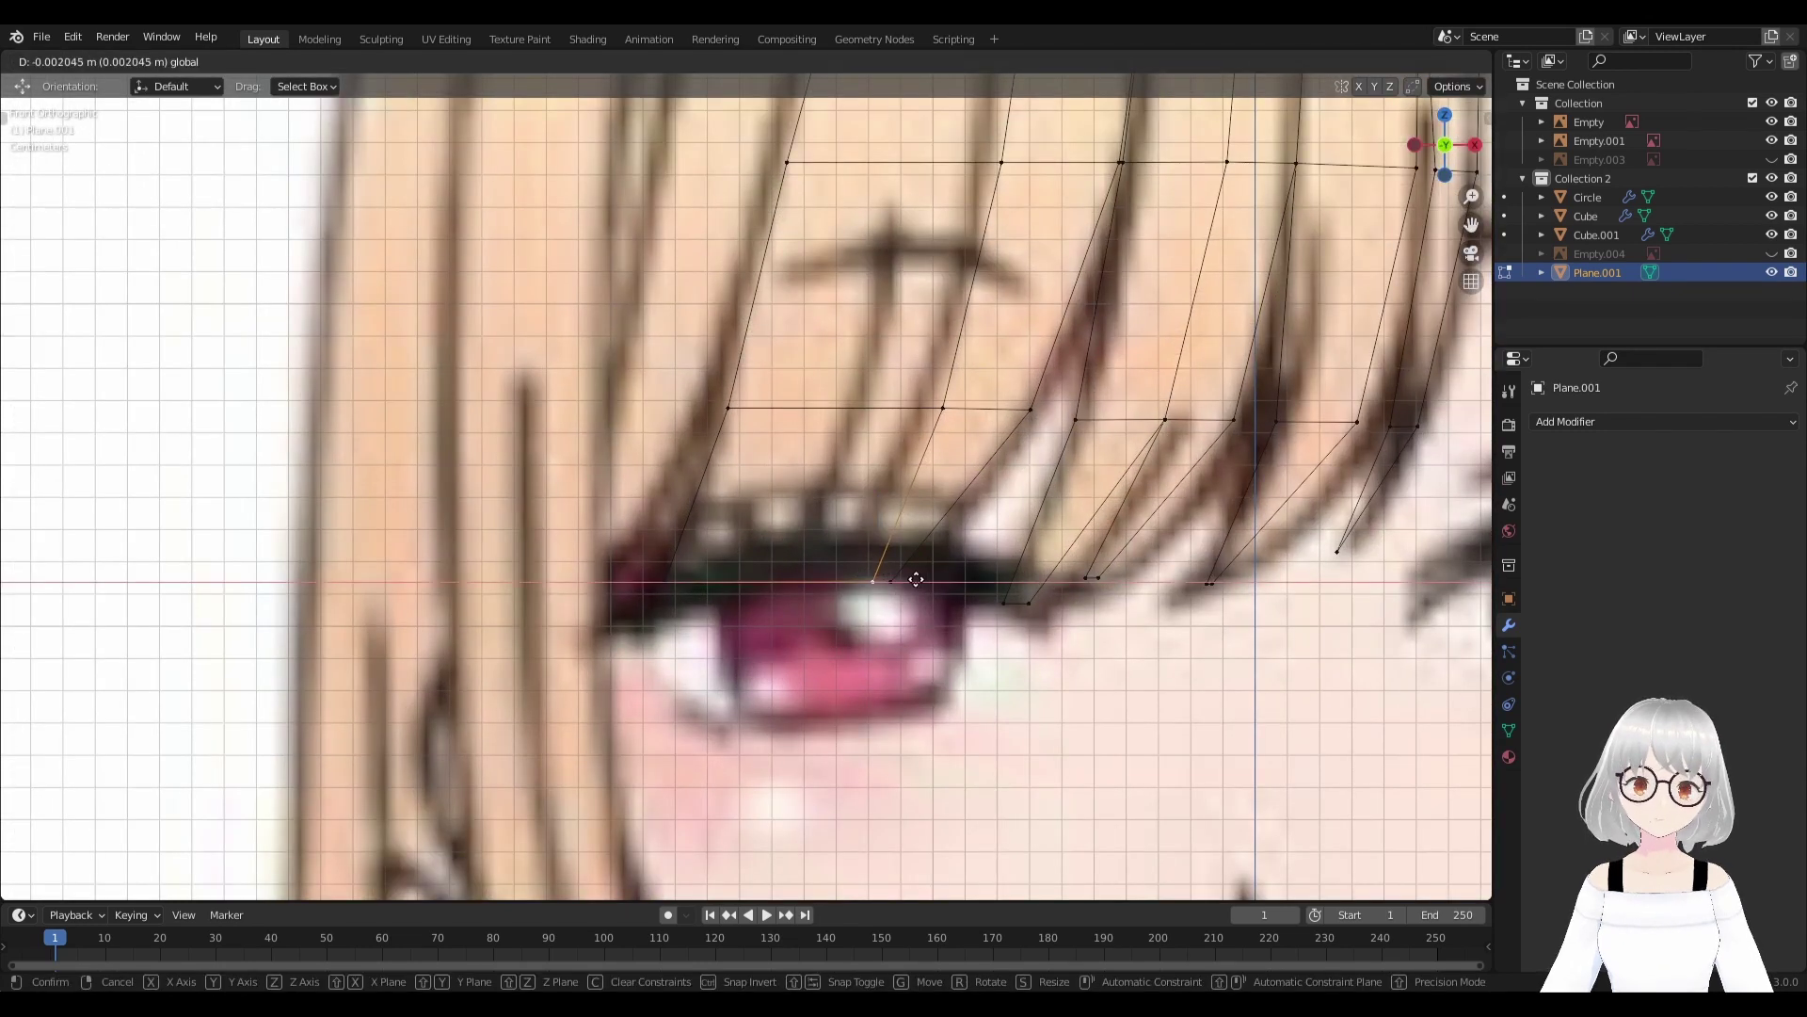
pyautogui.keyDown('shift'); pyautogui.click(966, 445); pyautogui.keyUp('shift')
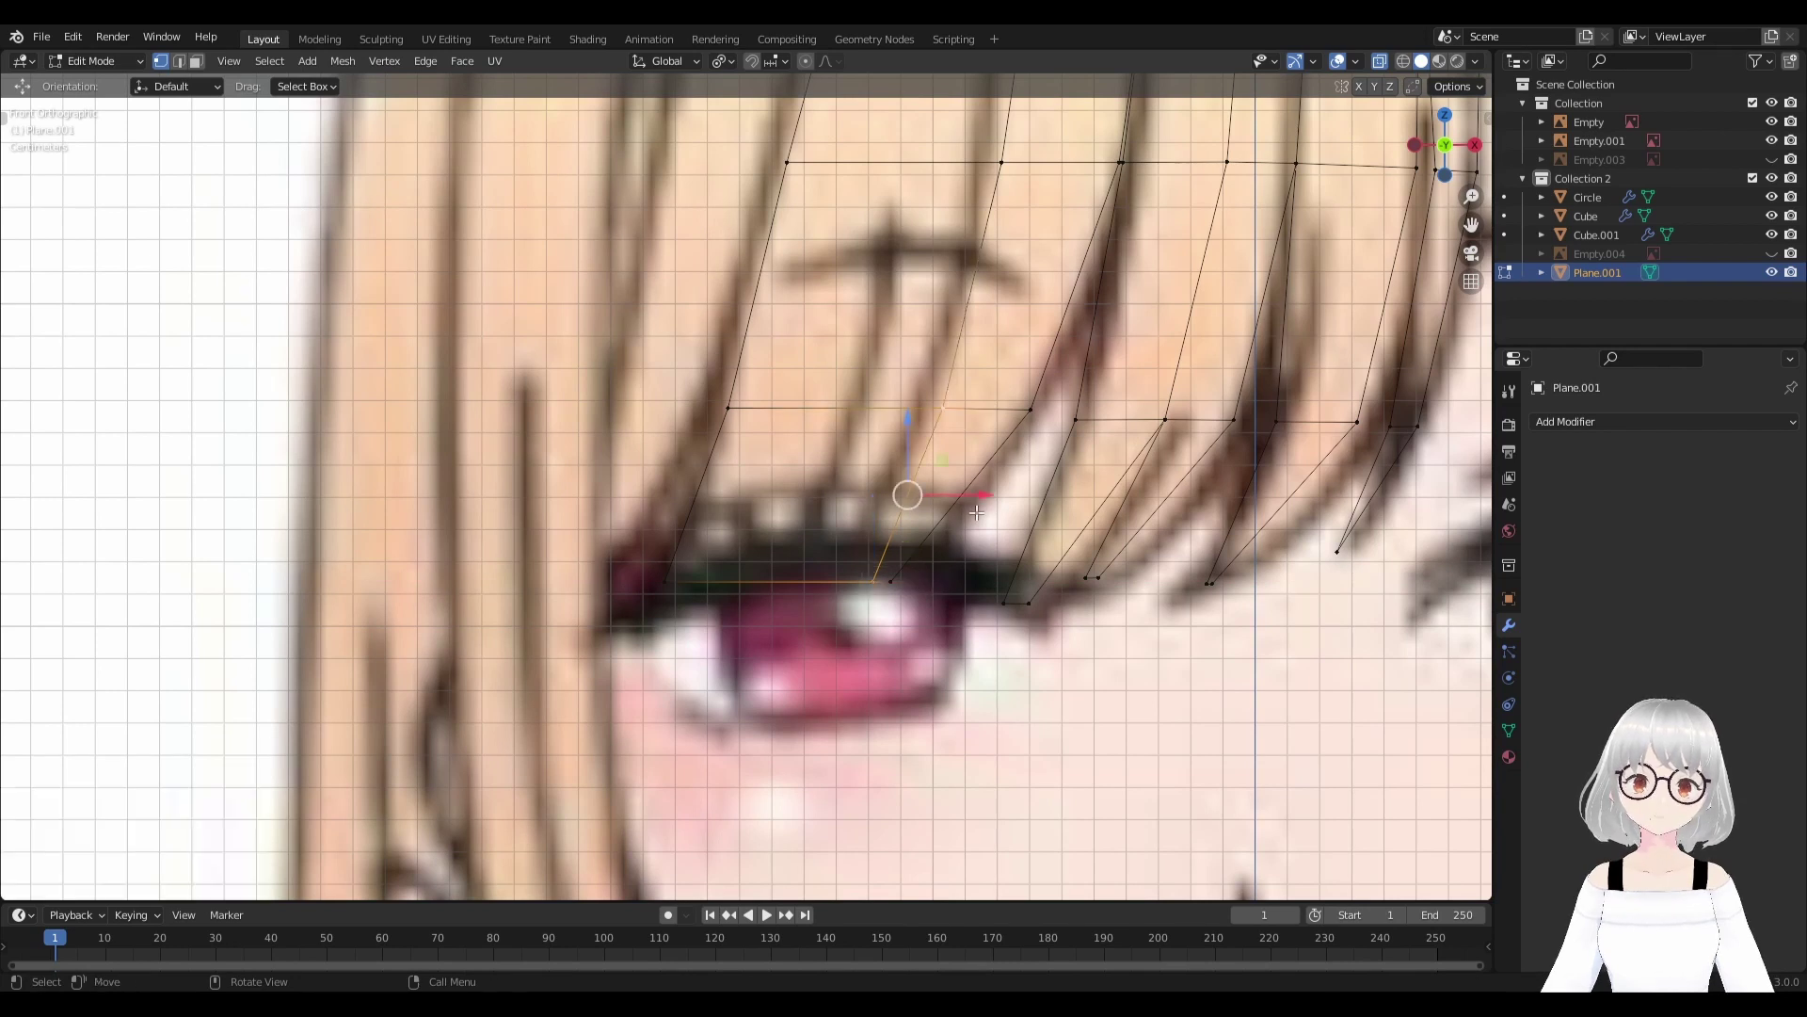
pyautogui.moveTo(982, 496); pyautogui.dragTo(960, 496)
# Rip the strand-tip edge away from its neighbour and slide it horizontally along X.
pyautogui.scroll(-4, 885, 565)
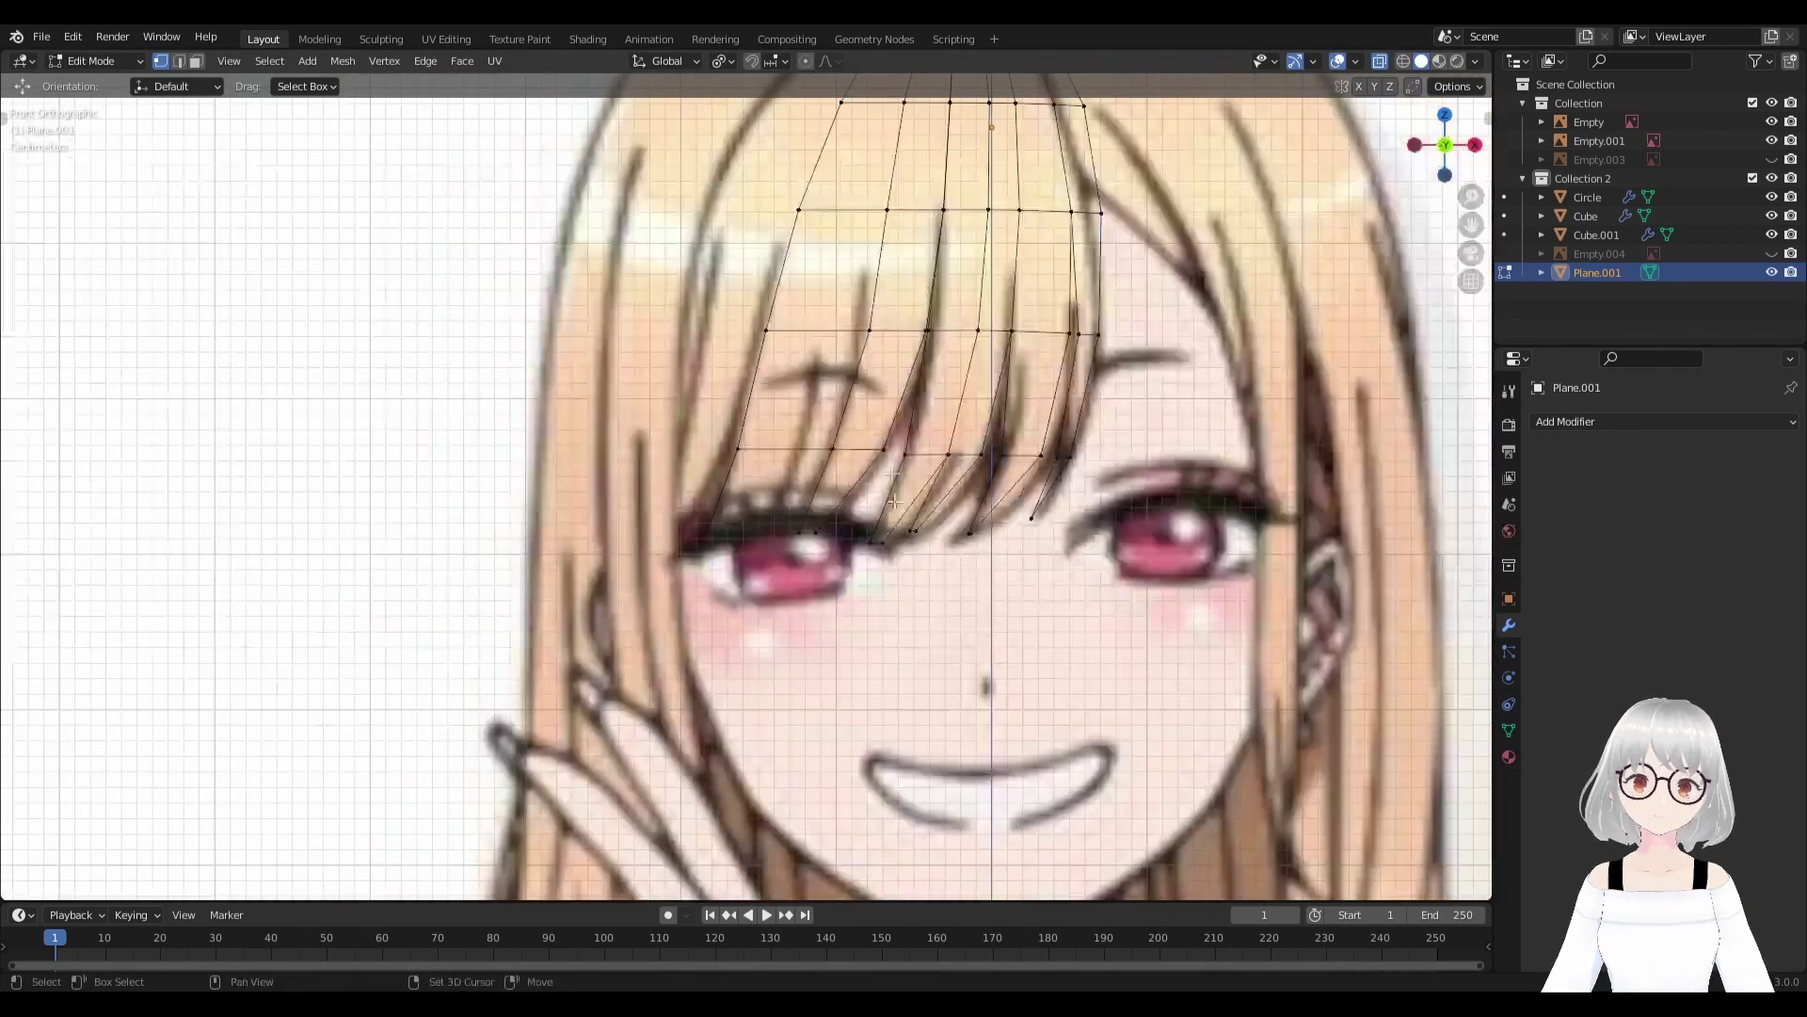
pyautogui.scroll(3, 799, 646)
pyautogui.scroll(1, 839, 627)
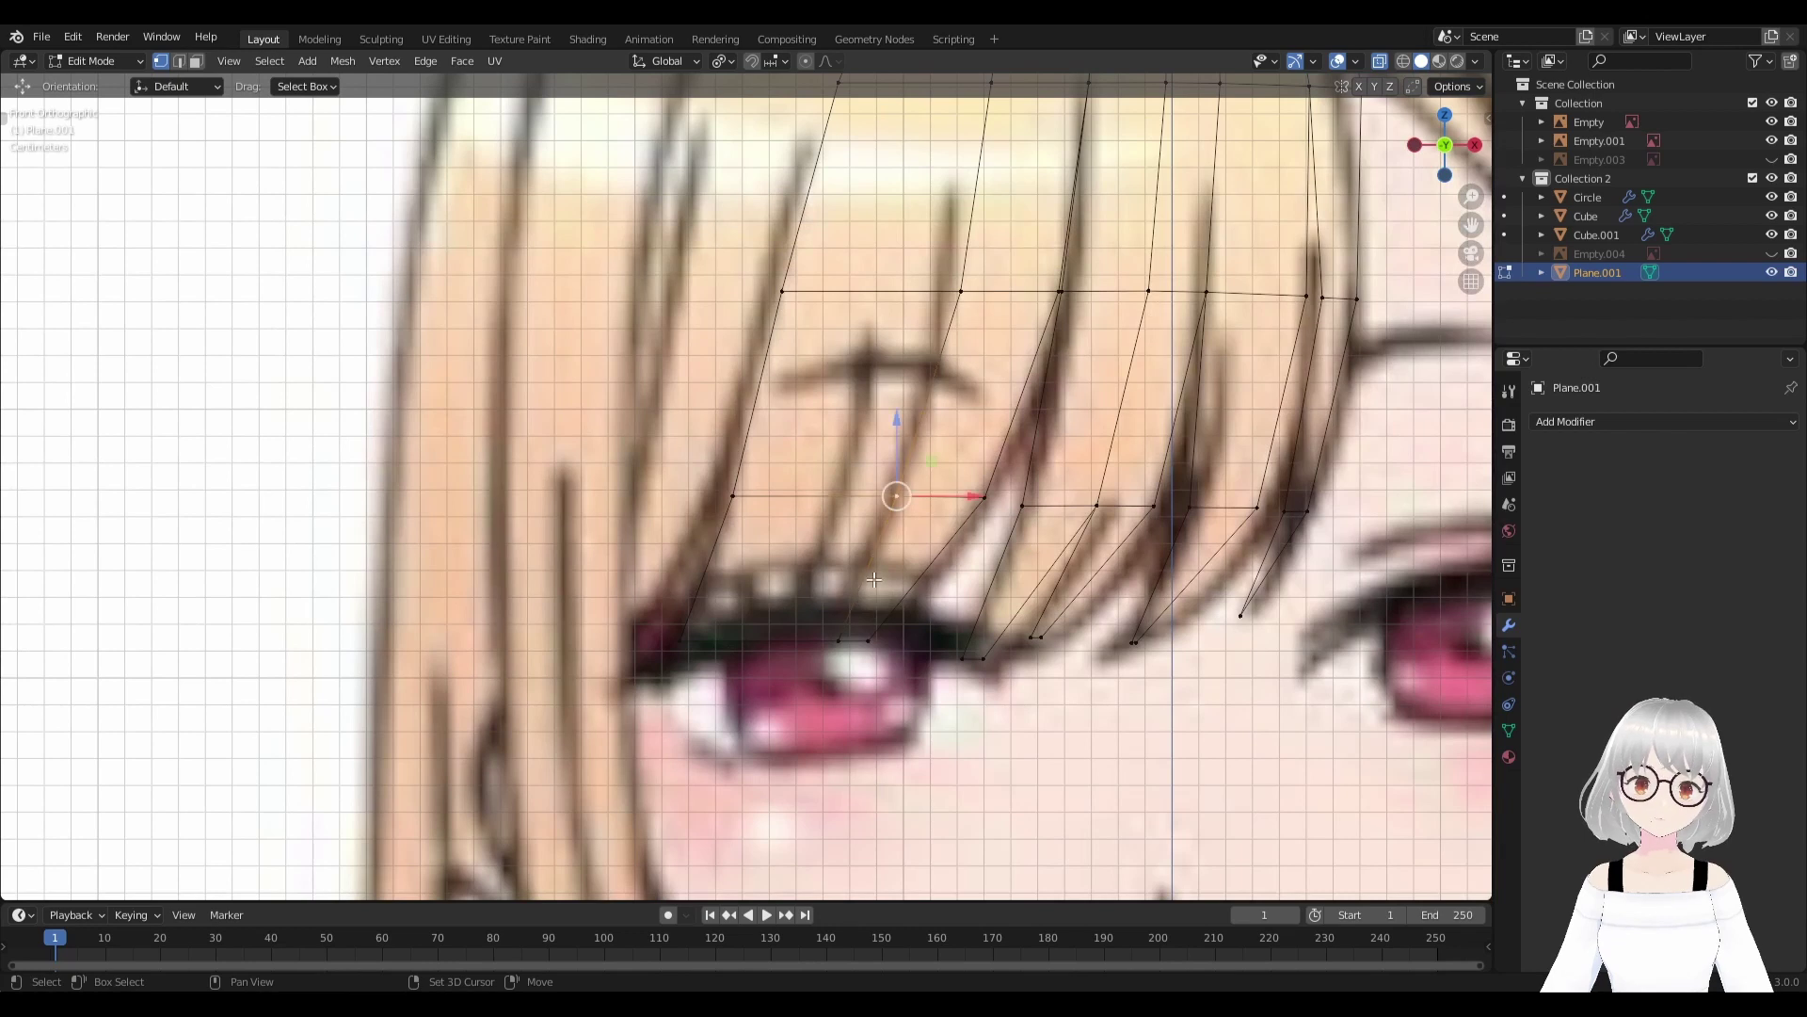
pyautogui.keyDown('shift'); pyautogui.click(841, 640); pyautogui.keyUp('shift')
pyautogui.press('g')
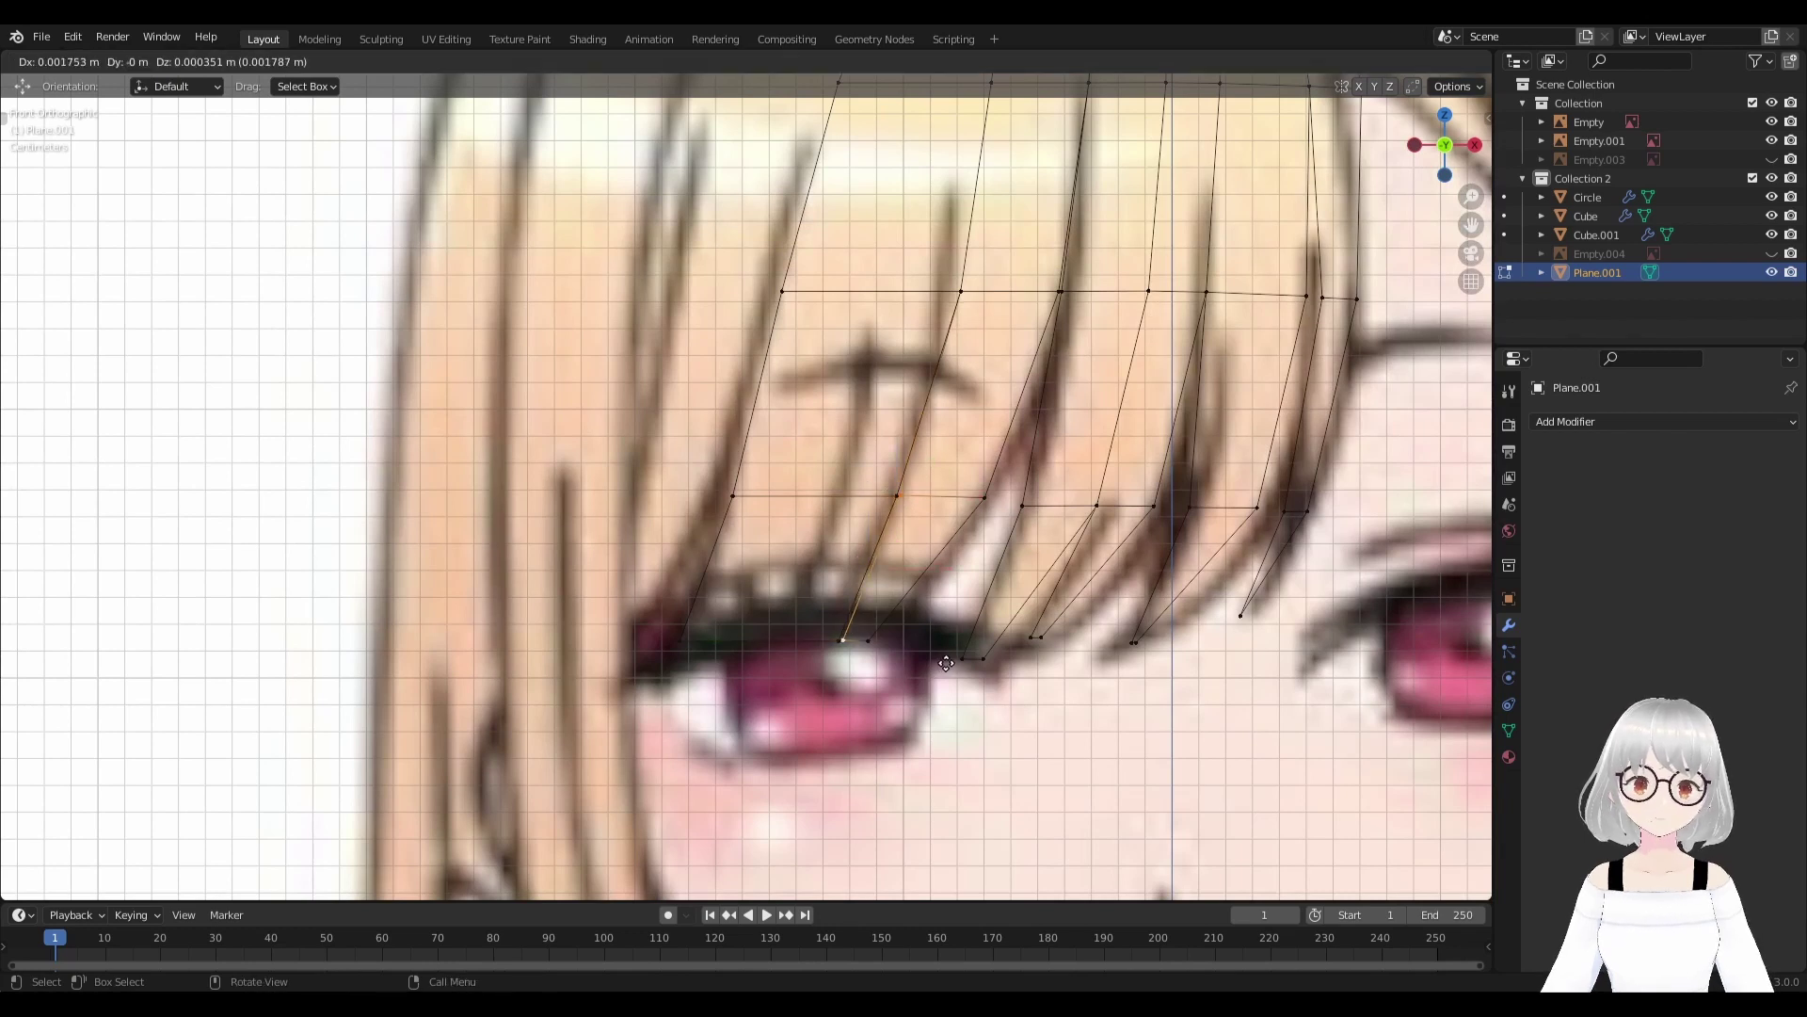
pyautogui.press('v')
pyautogui.press('x')
pyautogui.click(945, 574)
pyautogui.click(870, 505)
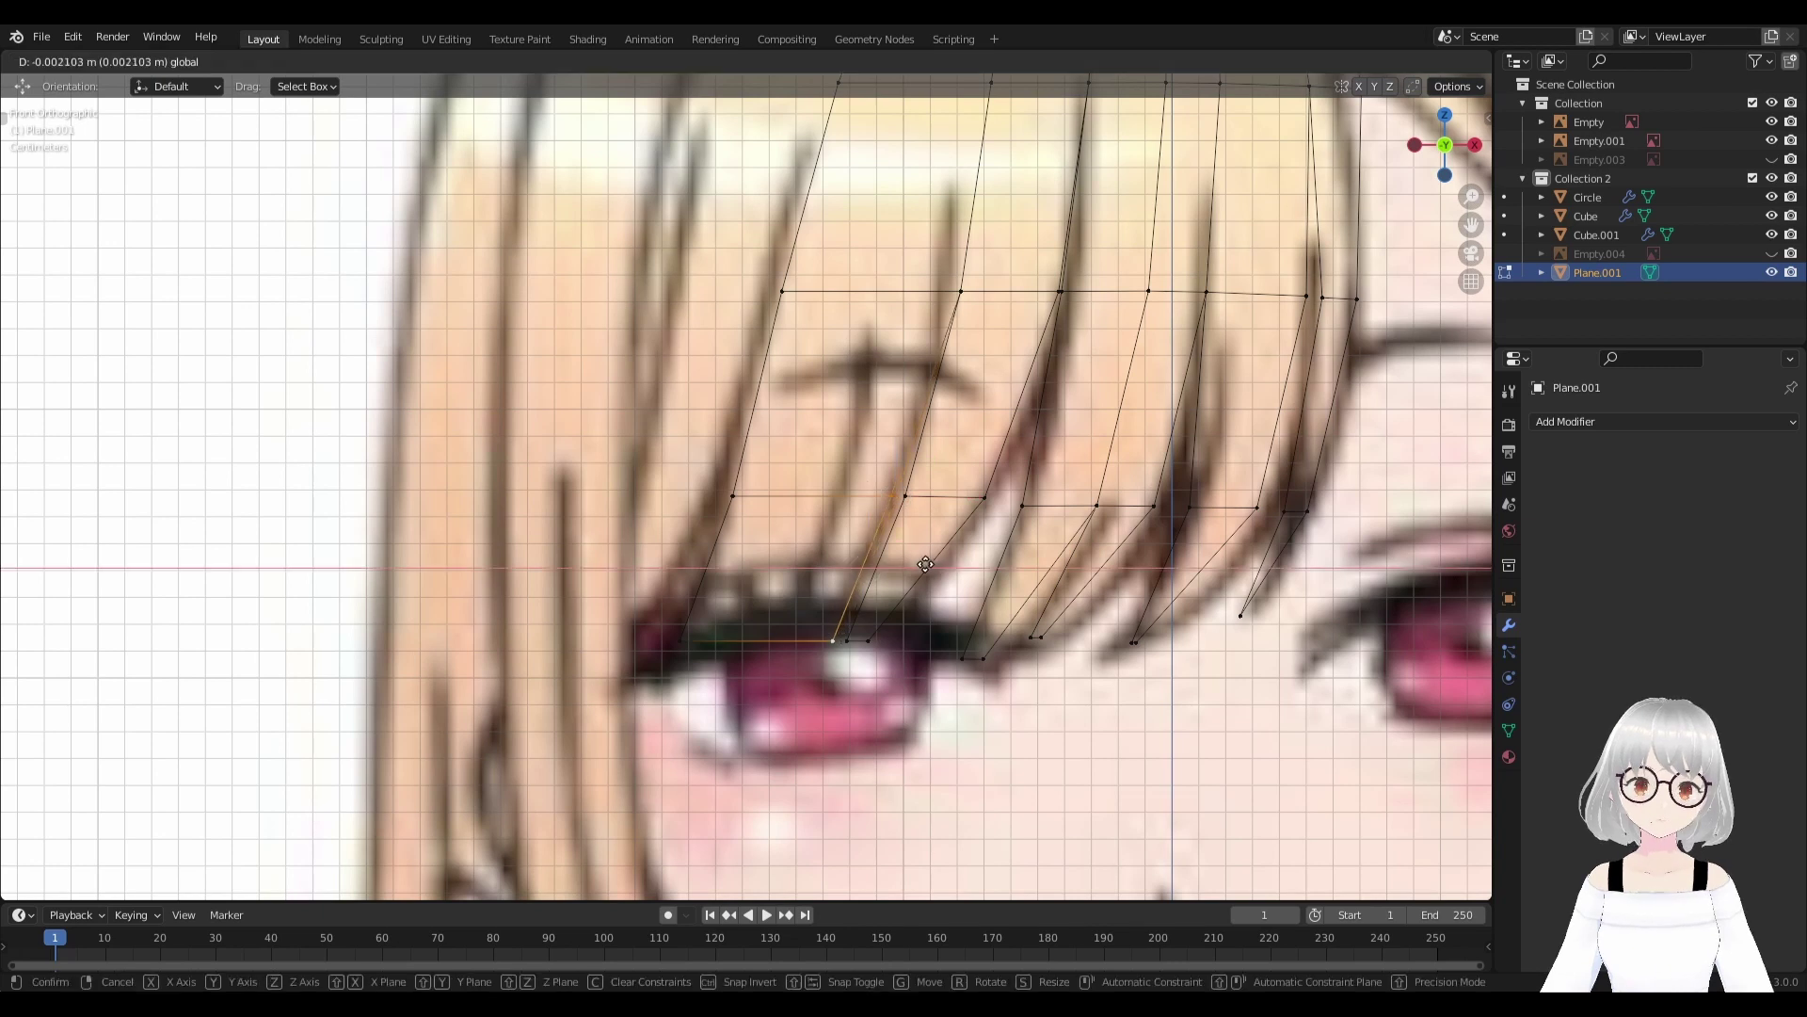
pyautogui.moveTo(937, 568); pyautogui.dragTo(928, 568)
pyautogui.scroll(-4, 743, 612)
pyautogui.scroll(2, 744, 613)
# Add a centred vertical edge loop through the bang.
pyautogui.hotkey('ctrl', 'r')
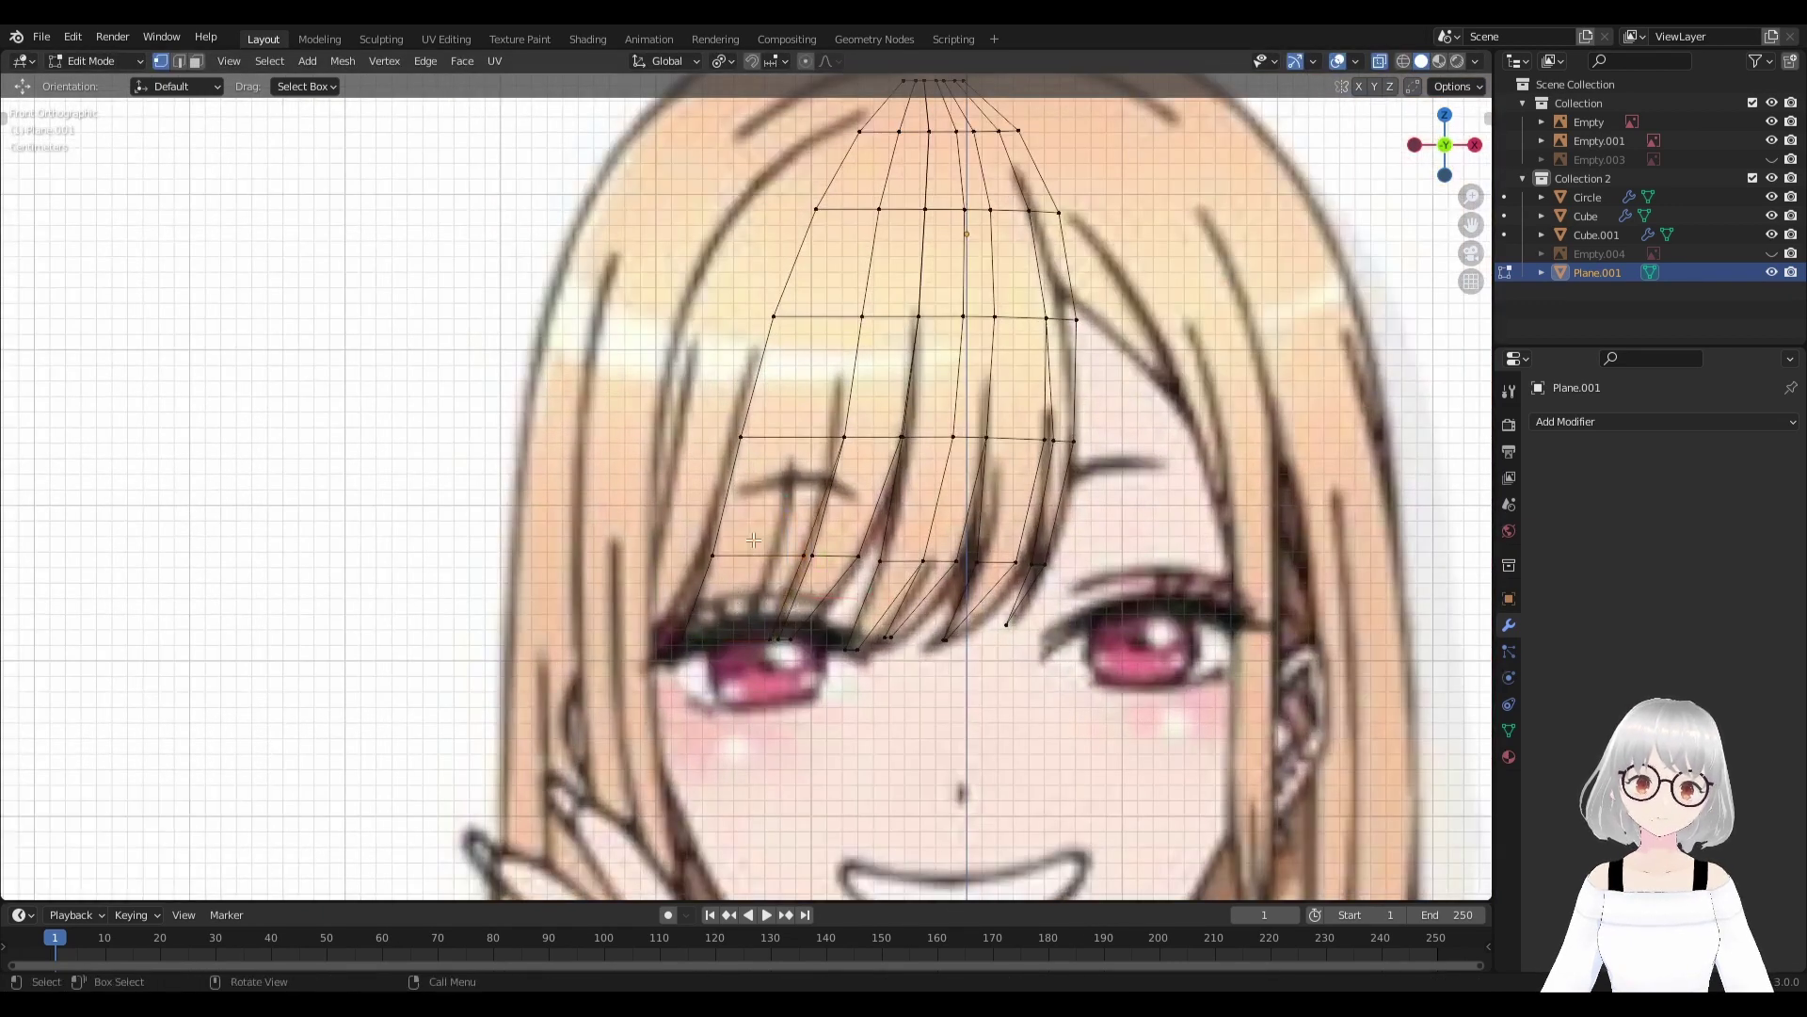
pyautogui.click(754, 539)
pyautogui.rightClick(744, 612)
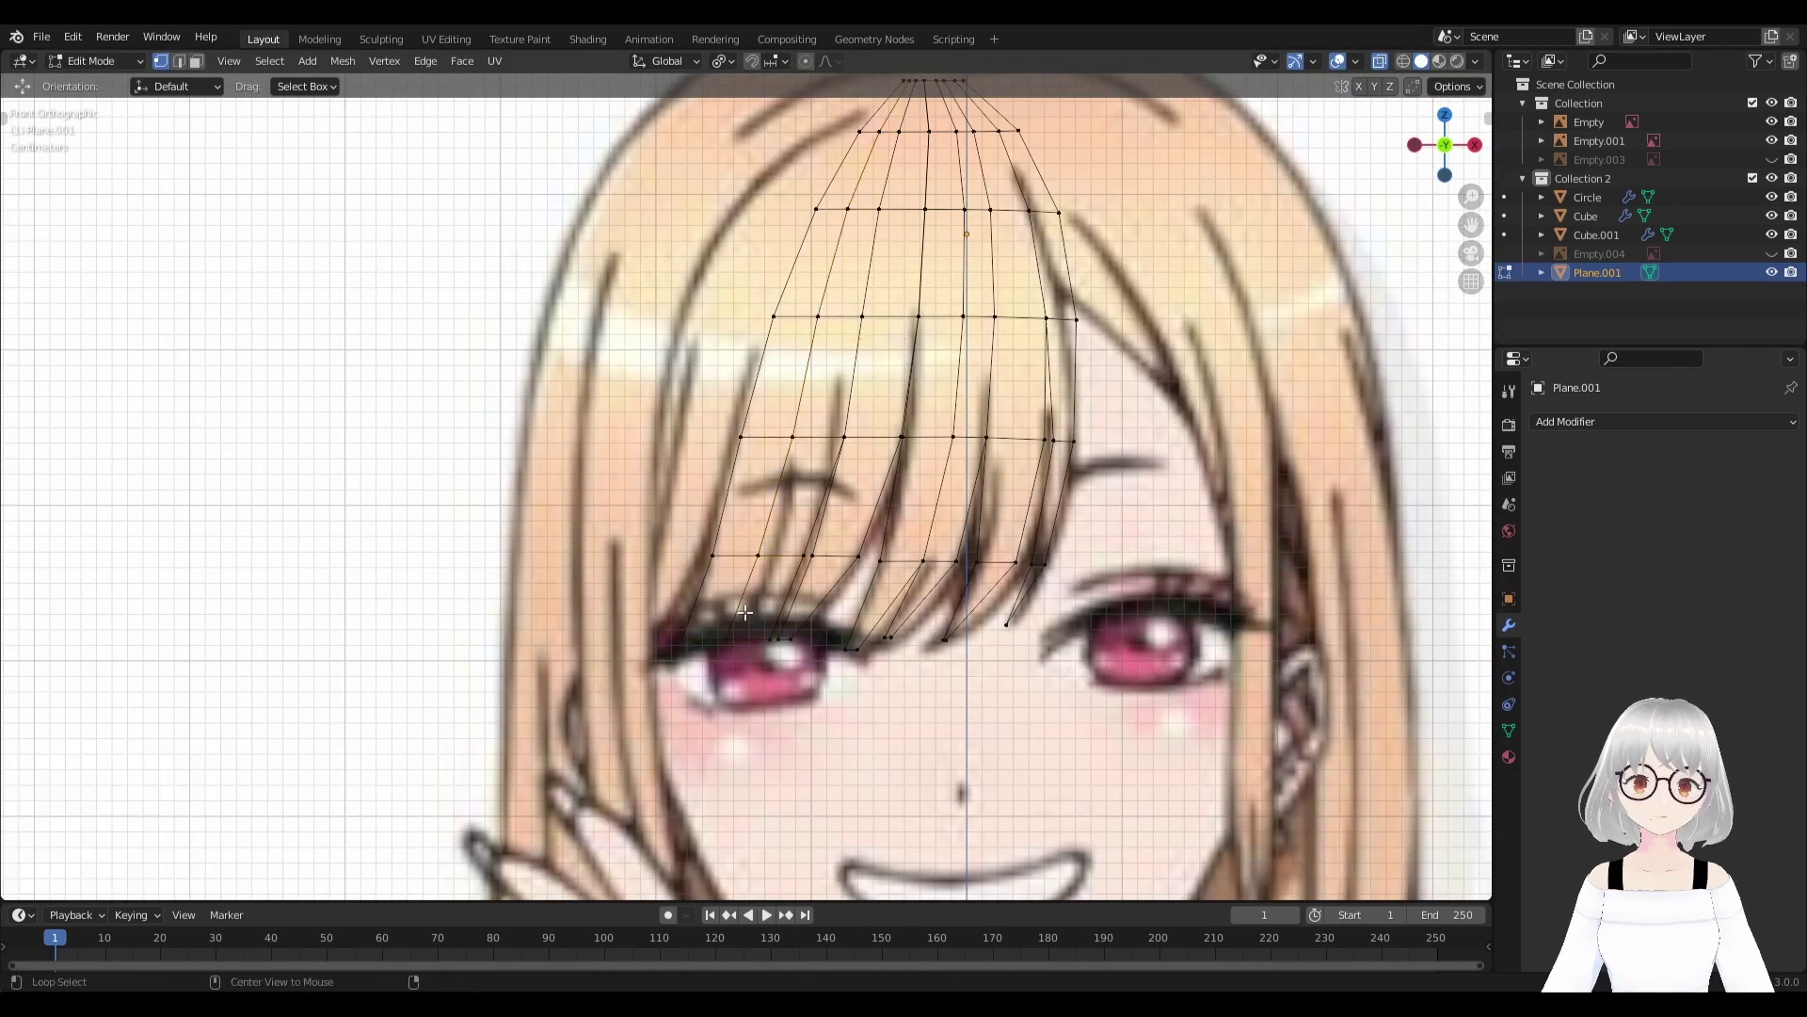
# Reposition the bang tip vertices along the drawn fringe above the eye.
pyautogui.scroll(2, 760, 651)
pyautogui.press('g')
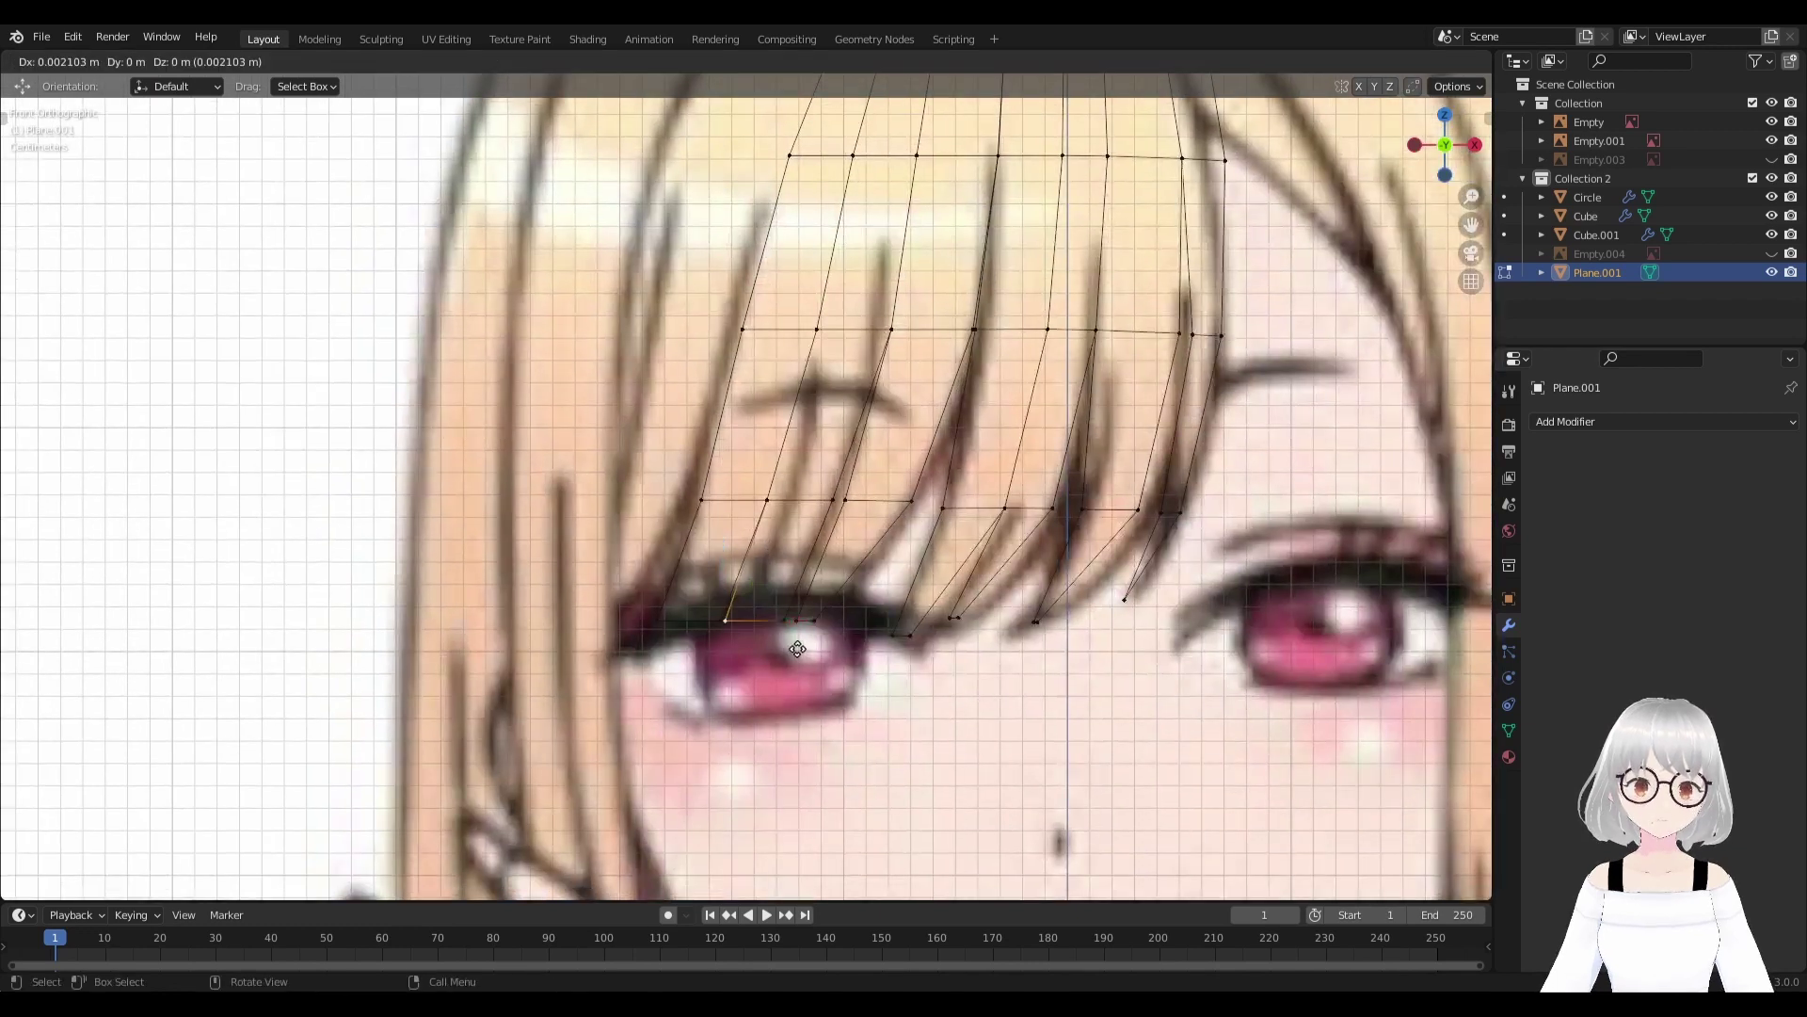
pyautogui.click(802, 649)
pyautogui.scroll(-2, 730, 617)
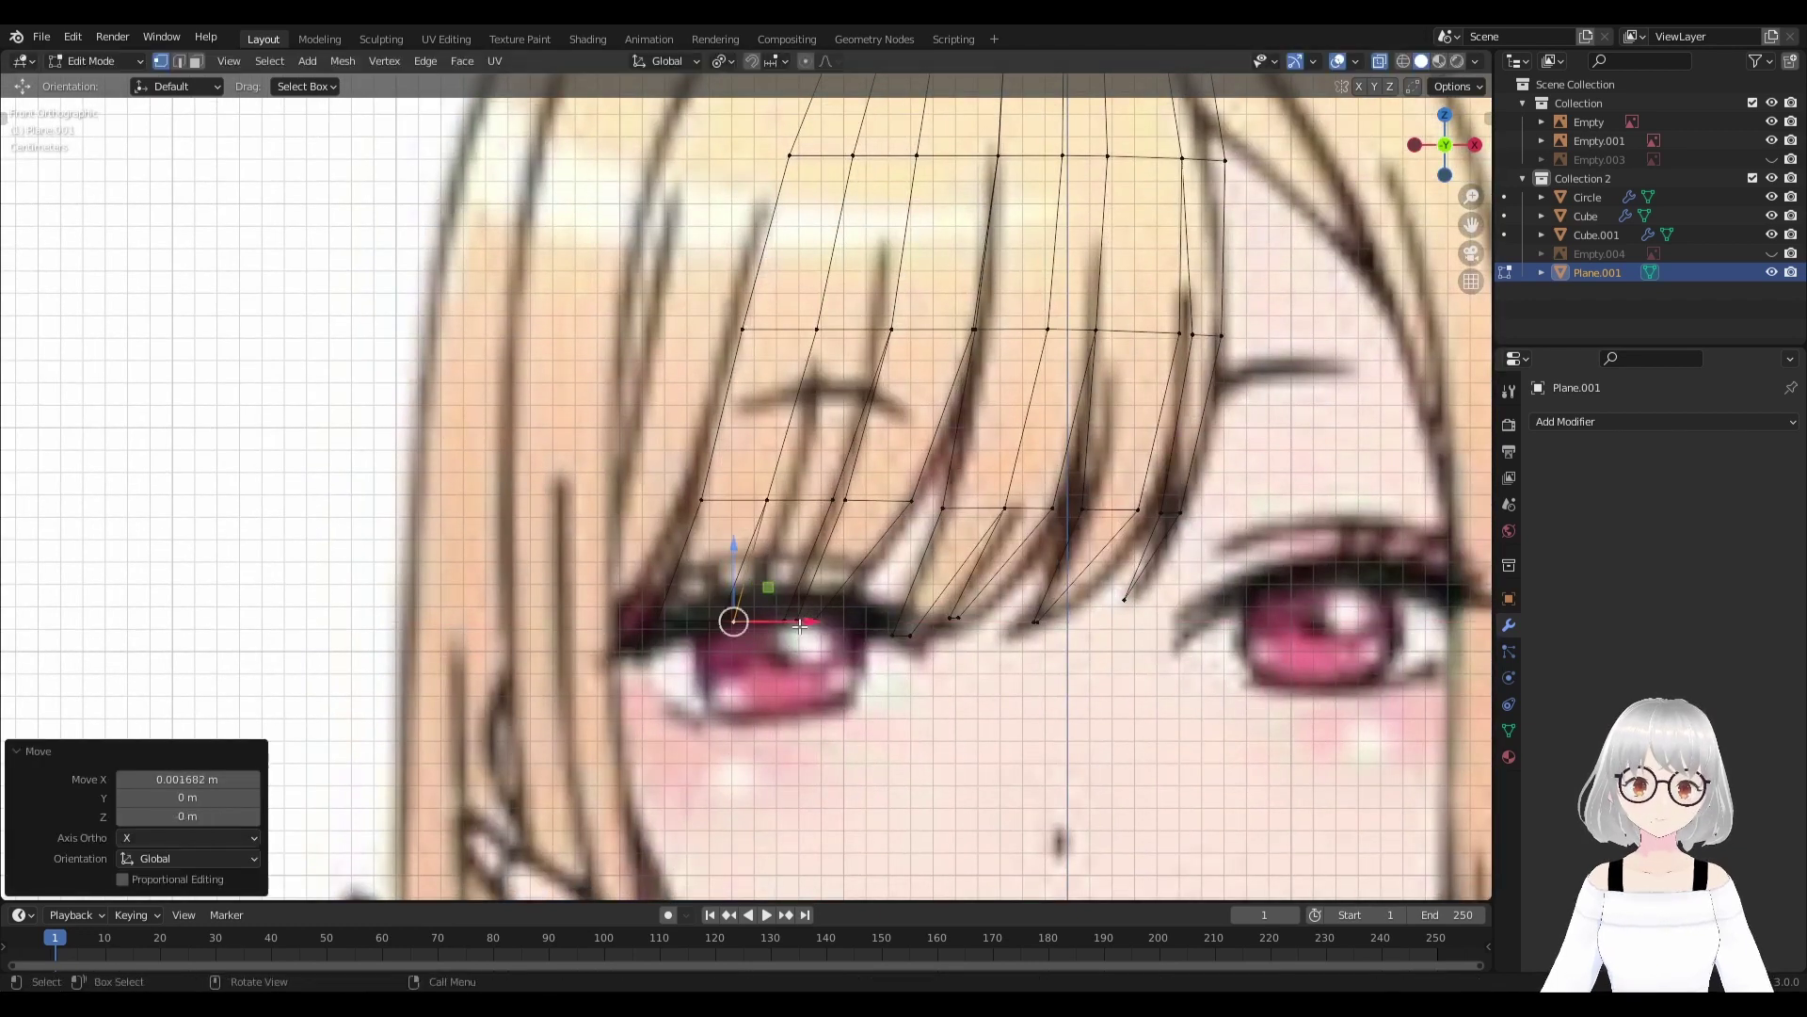
pyautogui.click(734, 621)
pyautogui.scroll(3, 775, 626)
pyautogui.scroll(-2, 774, 626)
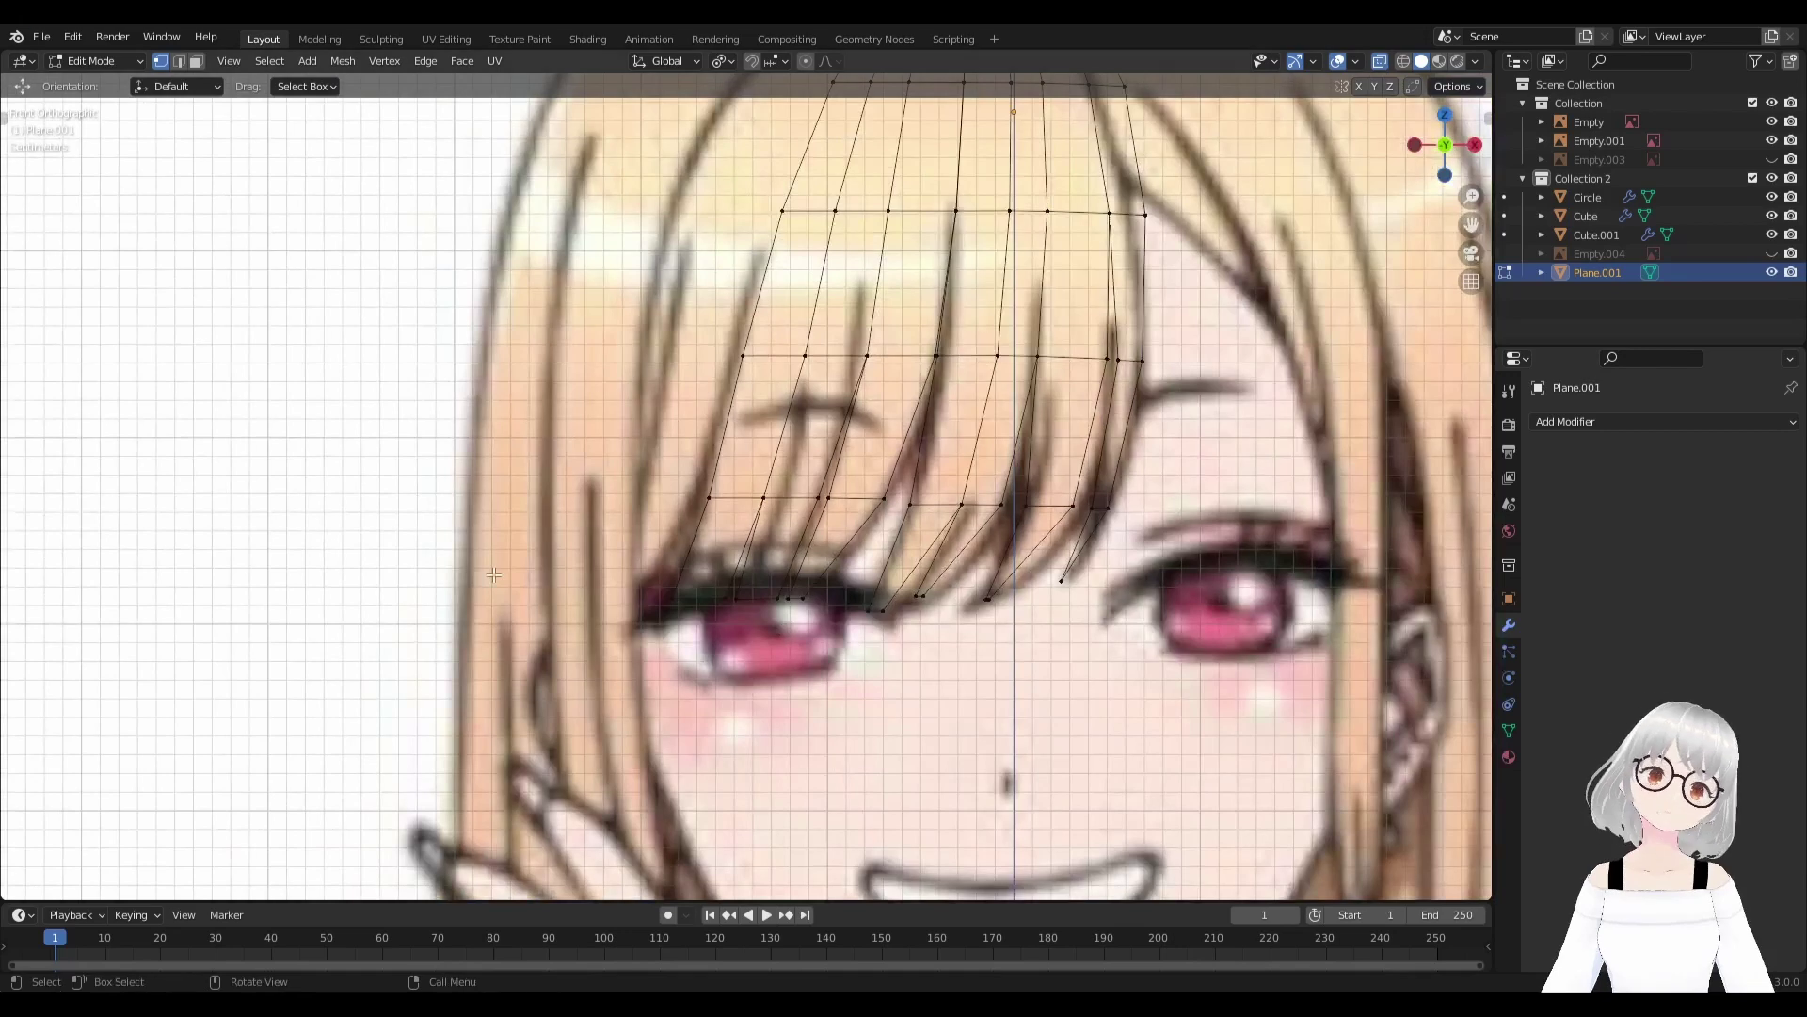
pyautogui.scroll(-3, 493, 575)
pyautogui.scroll(2, 493, 574)
pyautogui.scroll(-1, 494, 574)
pyautogui.moveTo(493, 574)
pyautogui.mouseDown(button='middle')
pyautogui.moveTo(864, 559)
pyautogui.moveTo(794, 598)
pyautogui.mouseUp(button='middle')
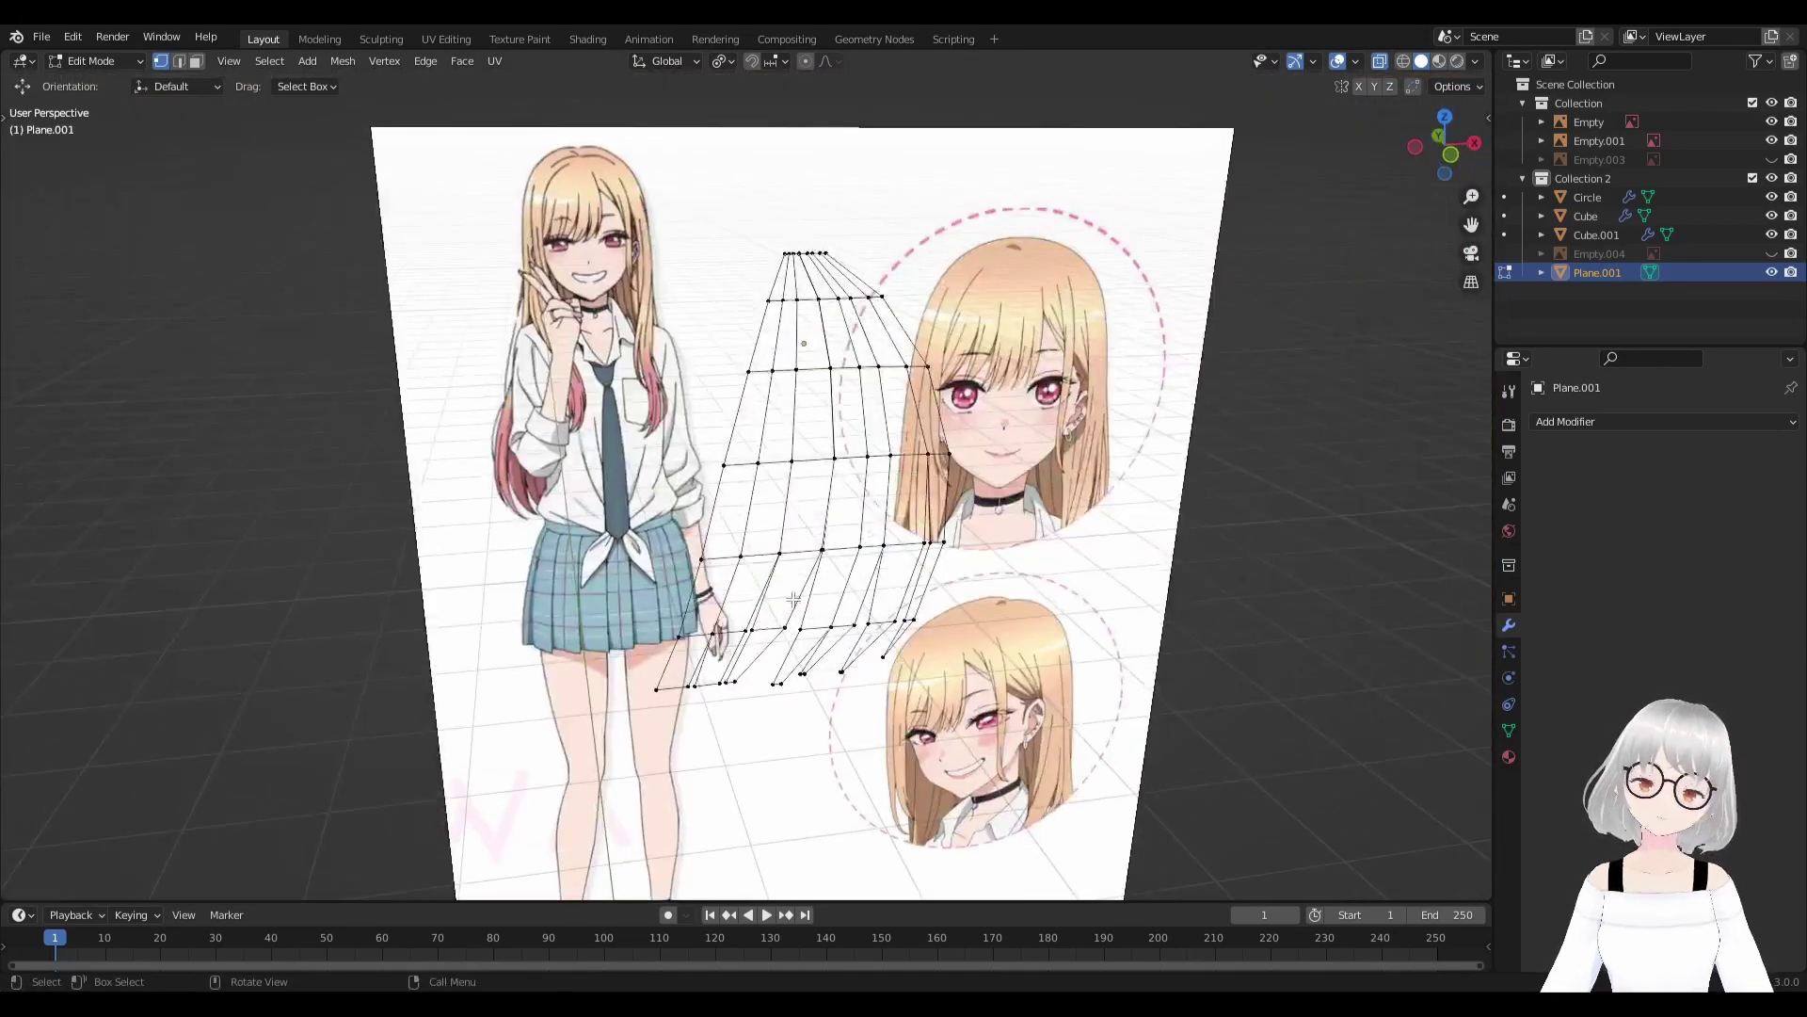
# Select the connected bang strand and switch the head to solid display.
pyautogui.press('KP_1')
pyautogui.moveTo(783, 568); pyautogui.dragTo(857, 545, button='middle')
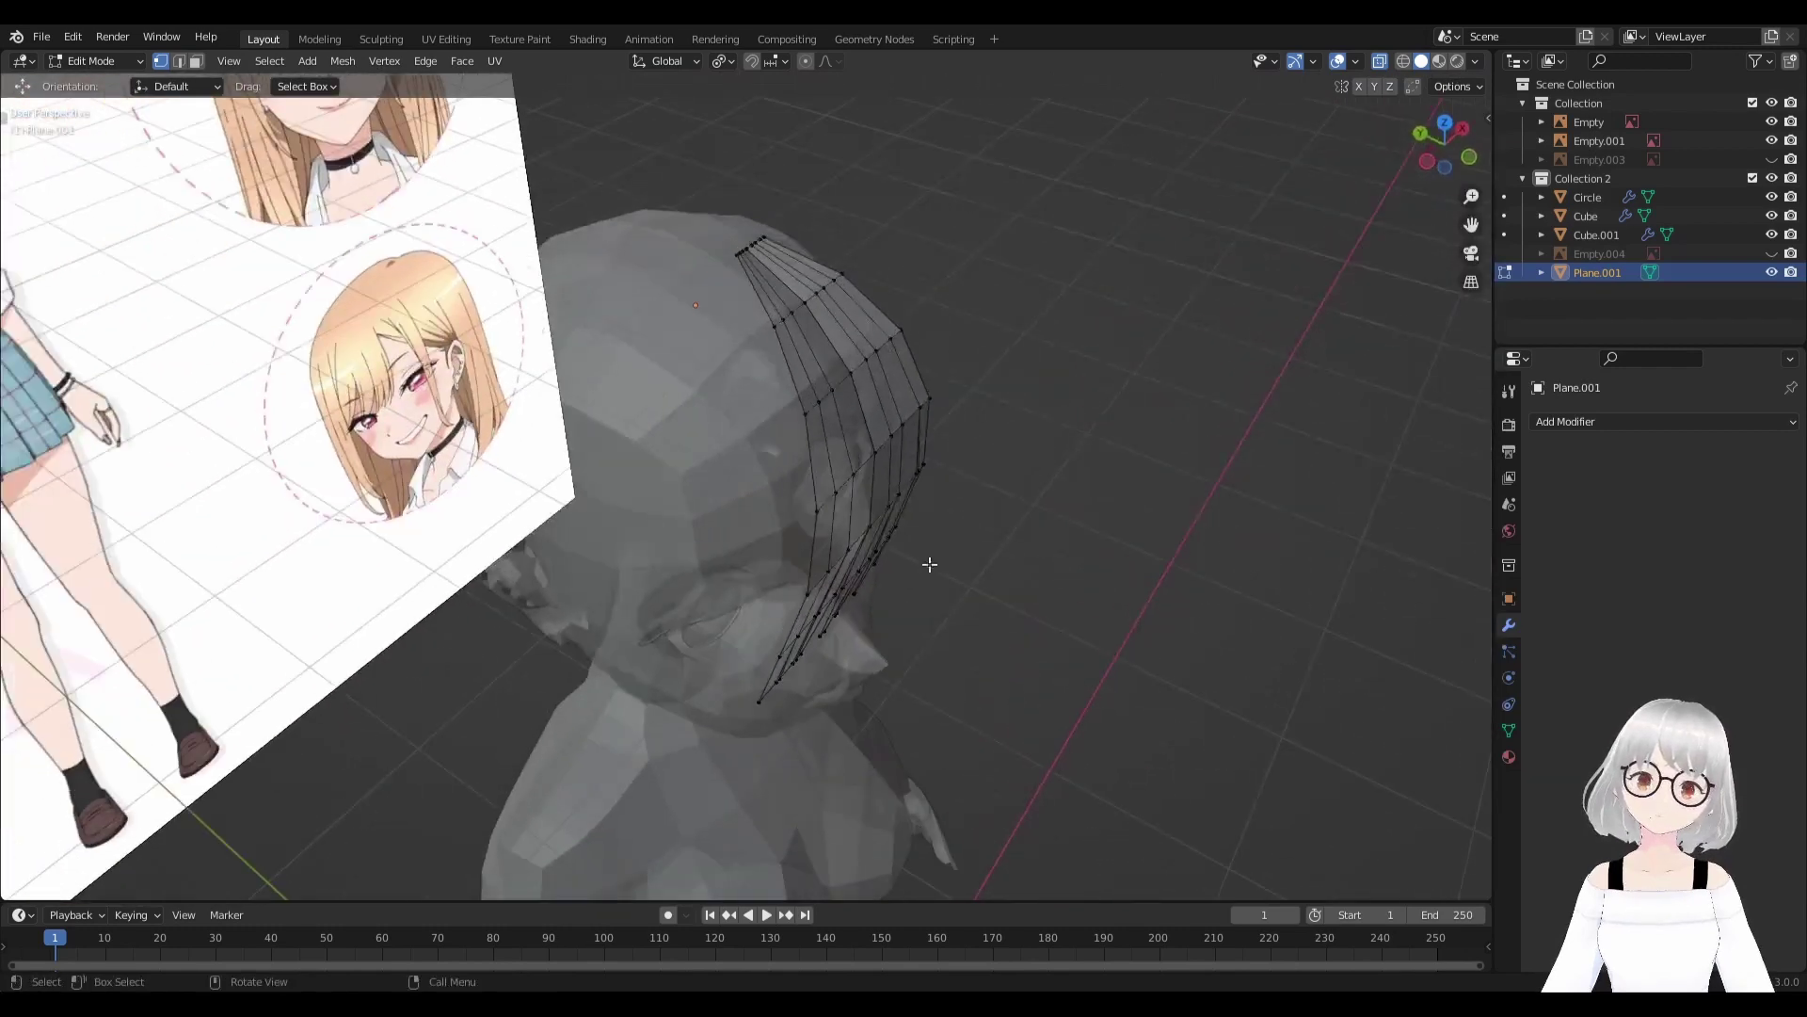
pyautogui.press('l')
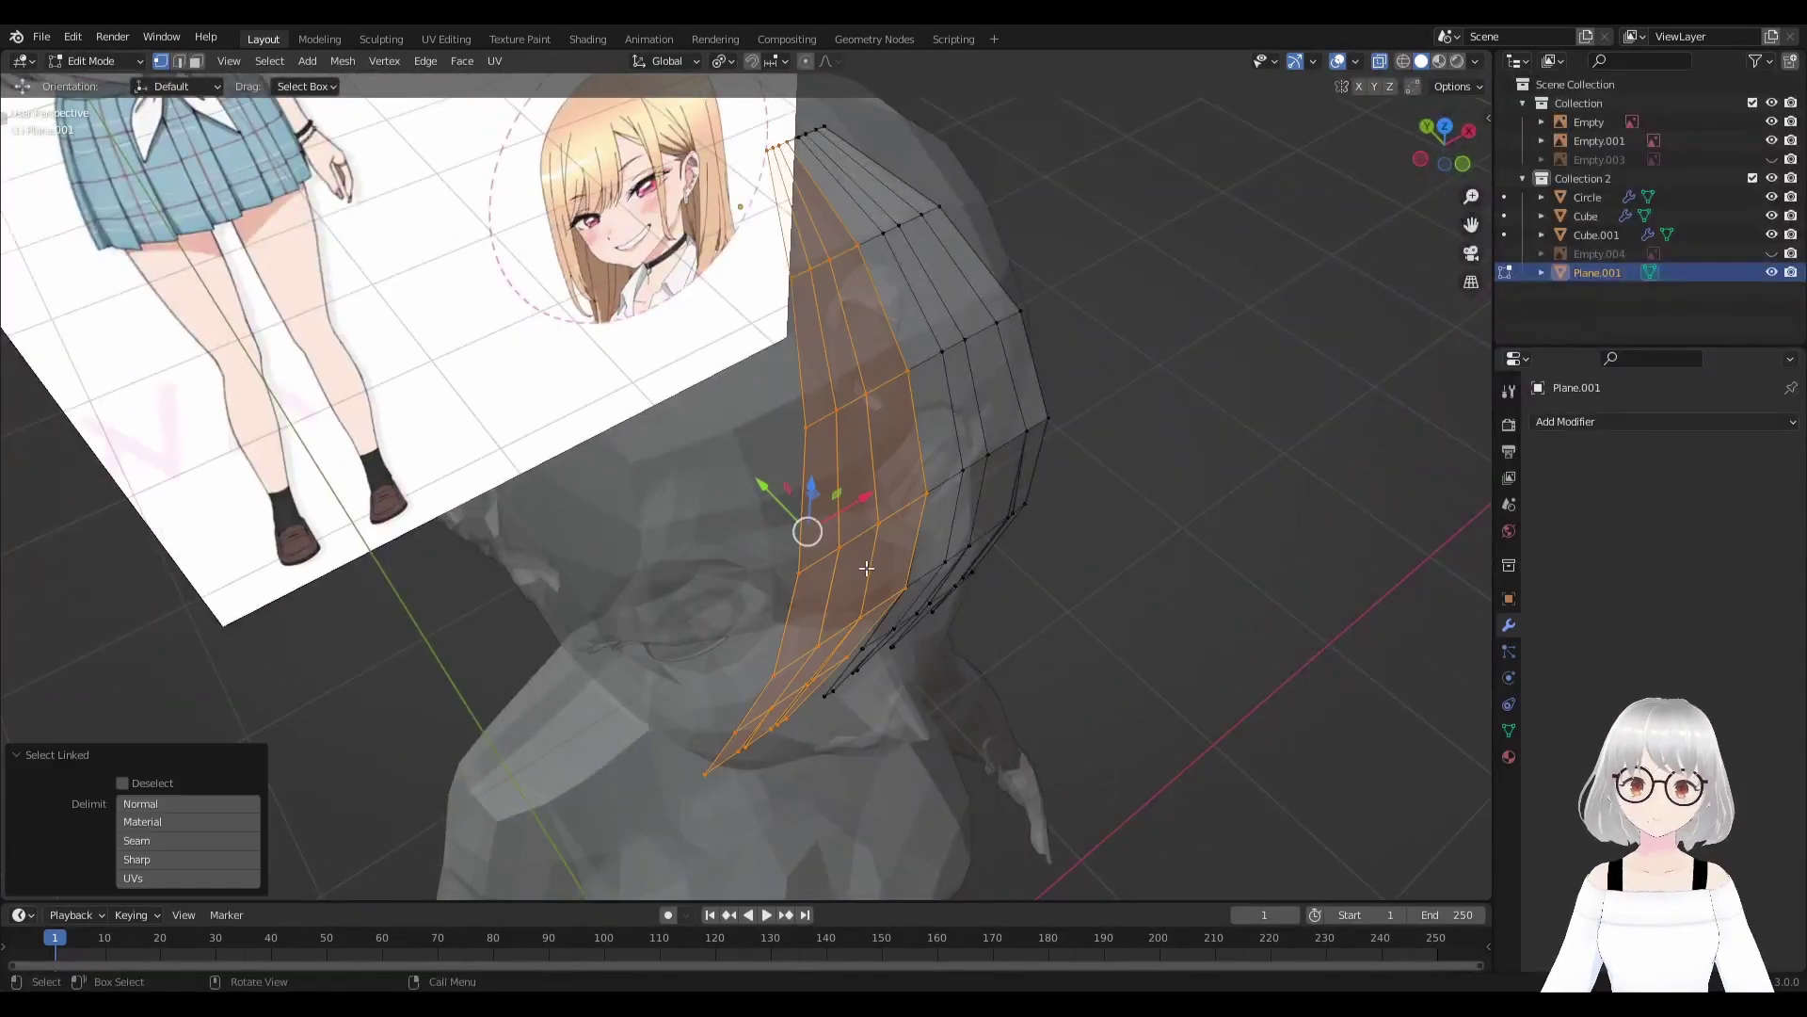
pyautogui.moveTo(807, 524)
pyautogui.mouseDown(button='middle')
pyautogui.moveTo(754, 545)
pyautogui.moveTo(722, 428)
pyautogui.moveTo(815, 462)
pyautogui.moveTo(781, 564)
pyautogui.moveTo(796, 608)
pyautogui.moveTo(1028, 362)
pyautogui.mouseUp(button='middle')
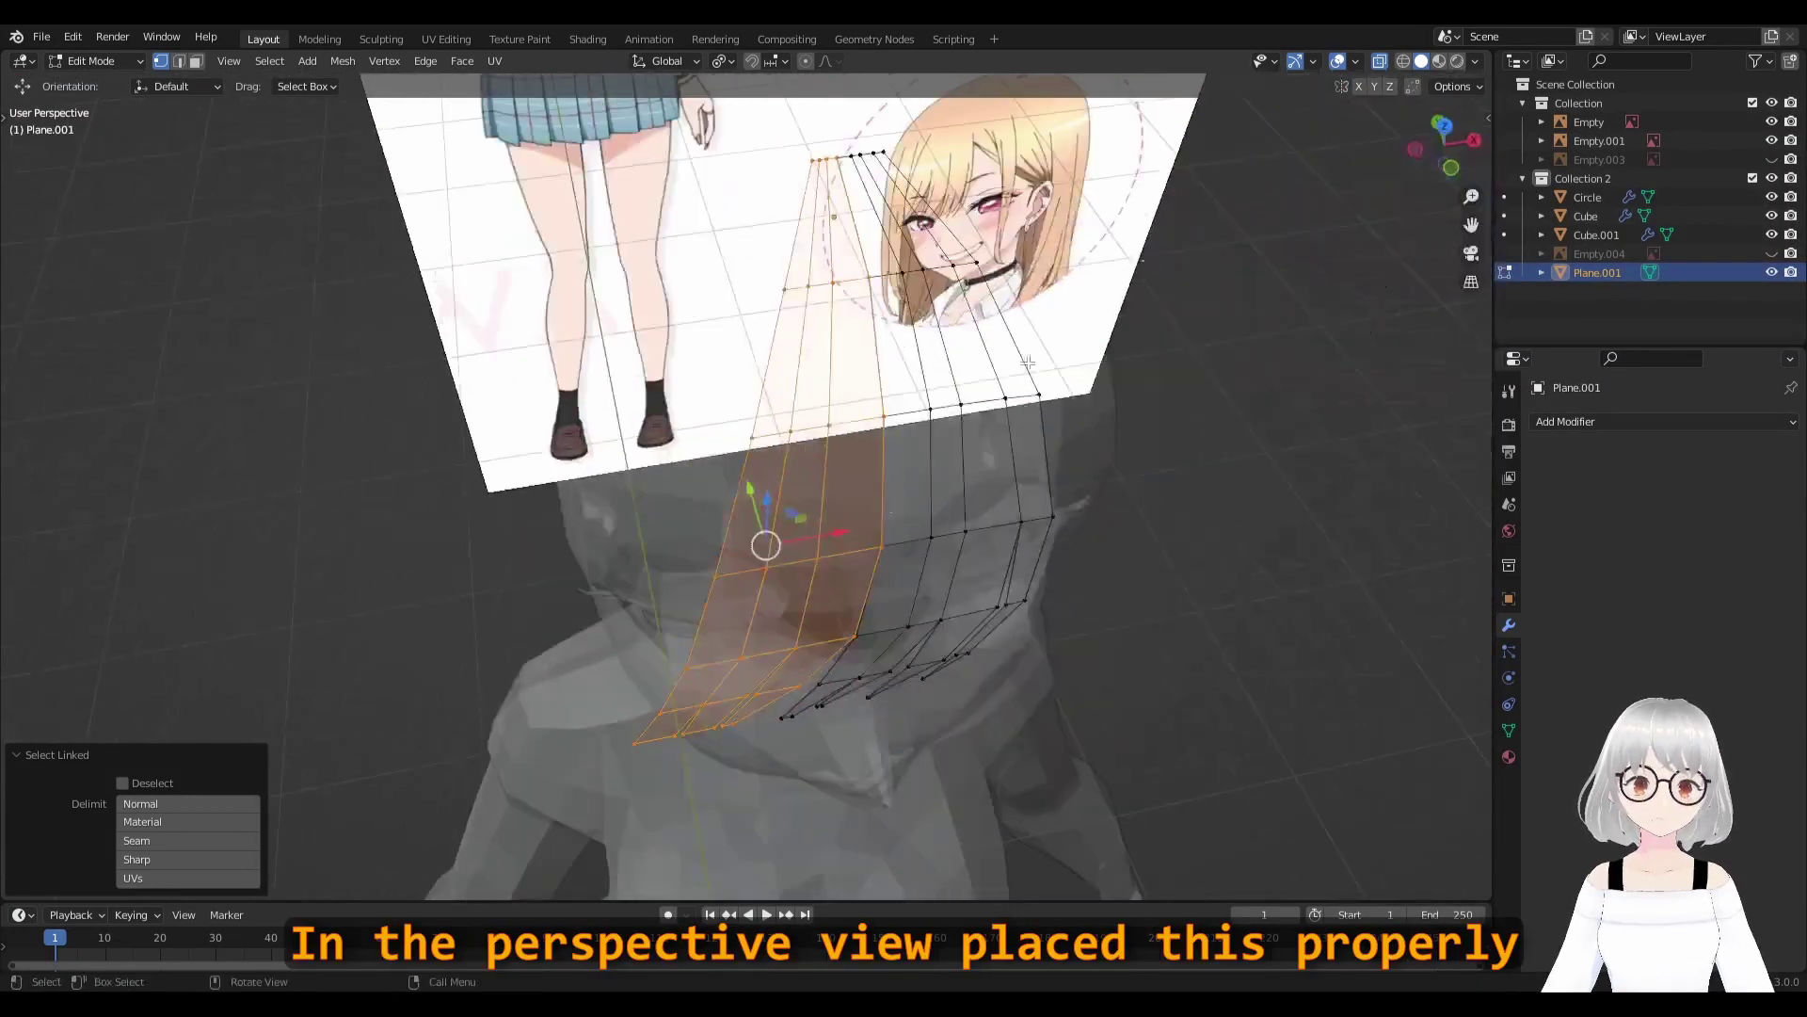
pyautogui.click(1379, 62)
pyautogui.moveTo(848, 471)
pyautogui.mouseDown(button='middle')
pyautogui.moveTo(948, 355)
pyautogui.moveTo(952, 589)
pyautogui.moveTo(859, 619)
pyautogui.mouseUp(button='middle')
# Rotate the strand around Z, then pull its left edge loop inward with proportional falloff.
pyautogui.press('s')
pyautogui.press('r')
pyautogui.press('z')
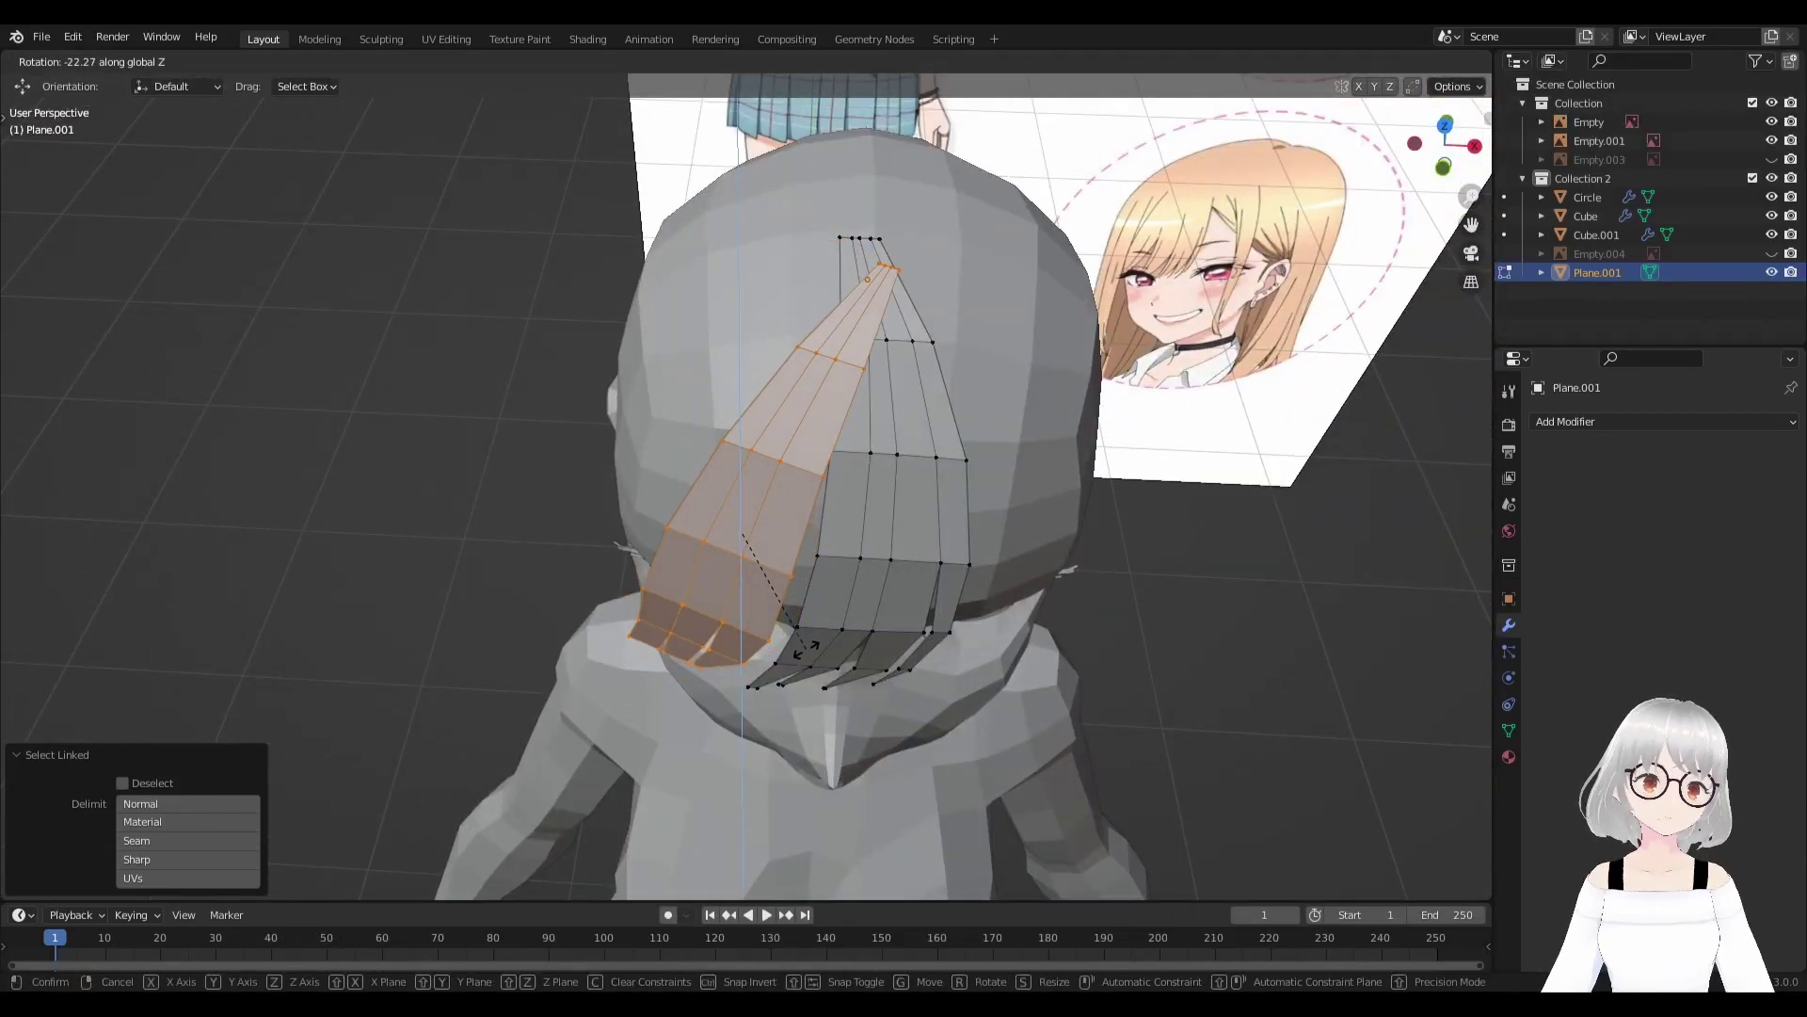
pyautogui.click(807, 648)
pyautogui.moveTo(807, 648)
pyautogui.mouseDown(button='middle')
pyautogui.moveTo(813, 421)
pyautogui.moveTo(725, 583)
pyautogui.moveTo(678, 565)
pyautogui.moveTo(723, 626)
pyautogui.moveTo(734, 555)
pyautogui.moveTo(747, 566)
pyautogui.mouseUp(button='middle')
pyautogui.keyDown('alt'); pyautogui.click(725, 583); pyautogui.keyUp('alt')
pyautogui.moveTo(707, 557); pyautogui.dragTo(693, 511)
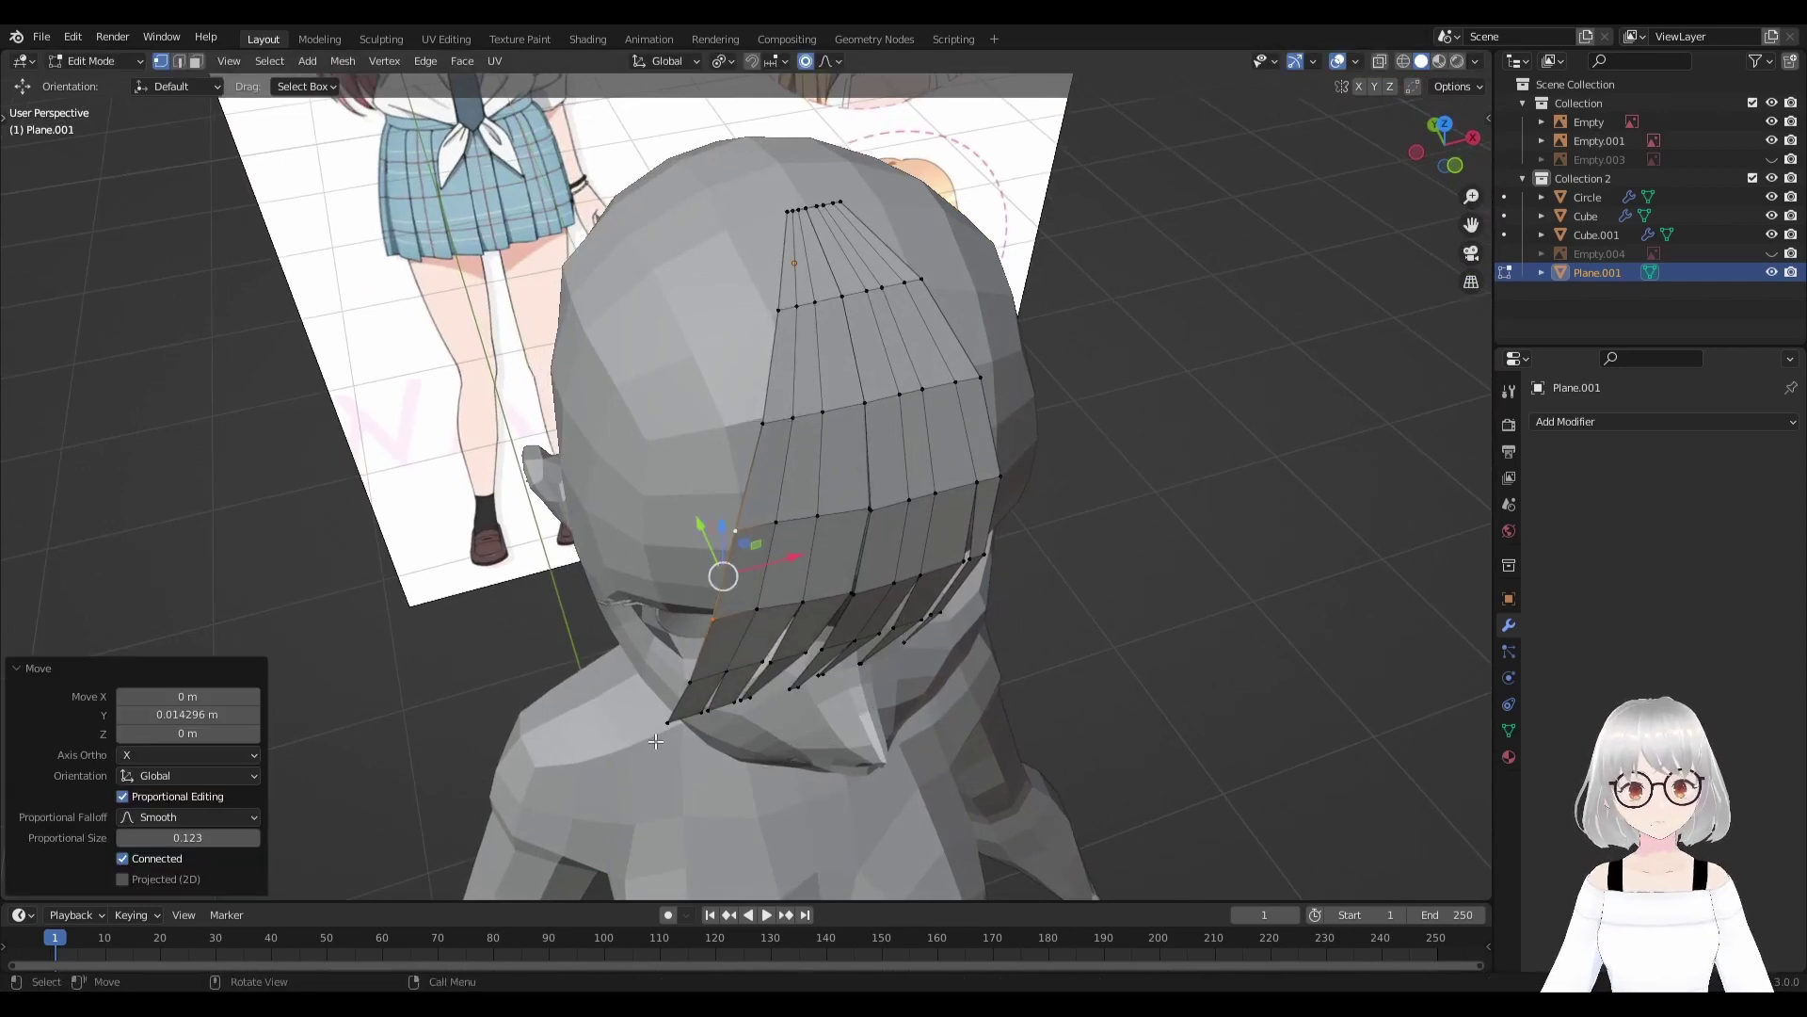
# Pull the strip's bottom-left corner, lower edge and eye-side strand tip in against the head.
pyautogui.click(656, 741)
pyautogui.click(652, 621)
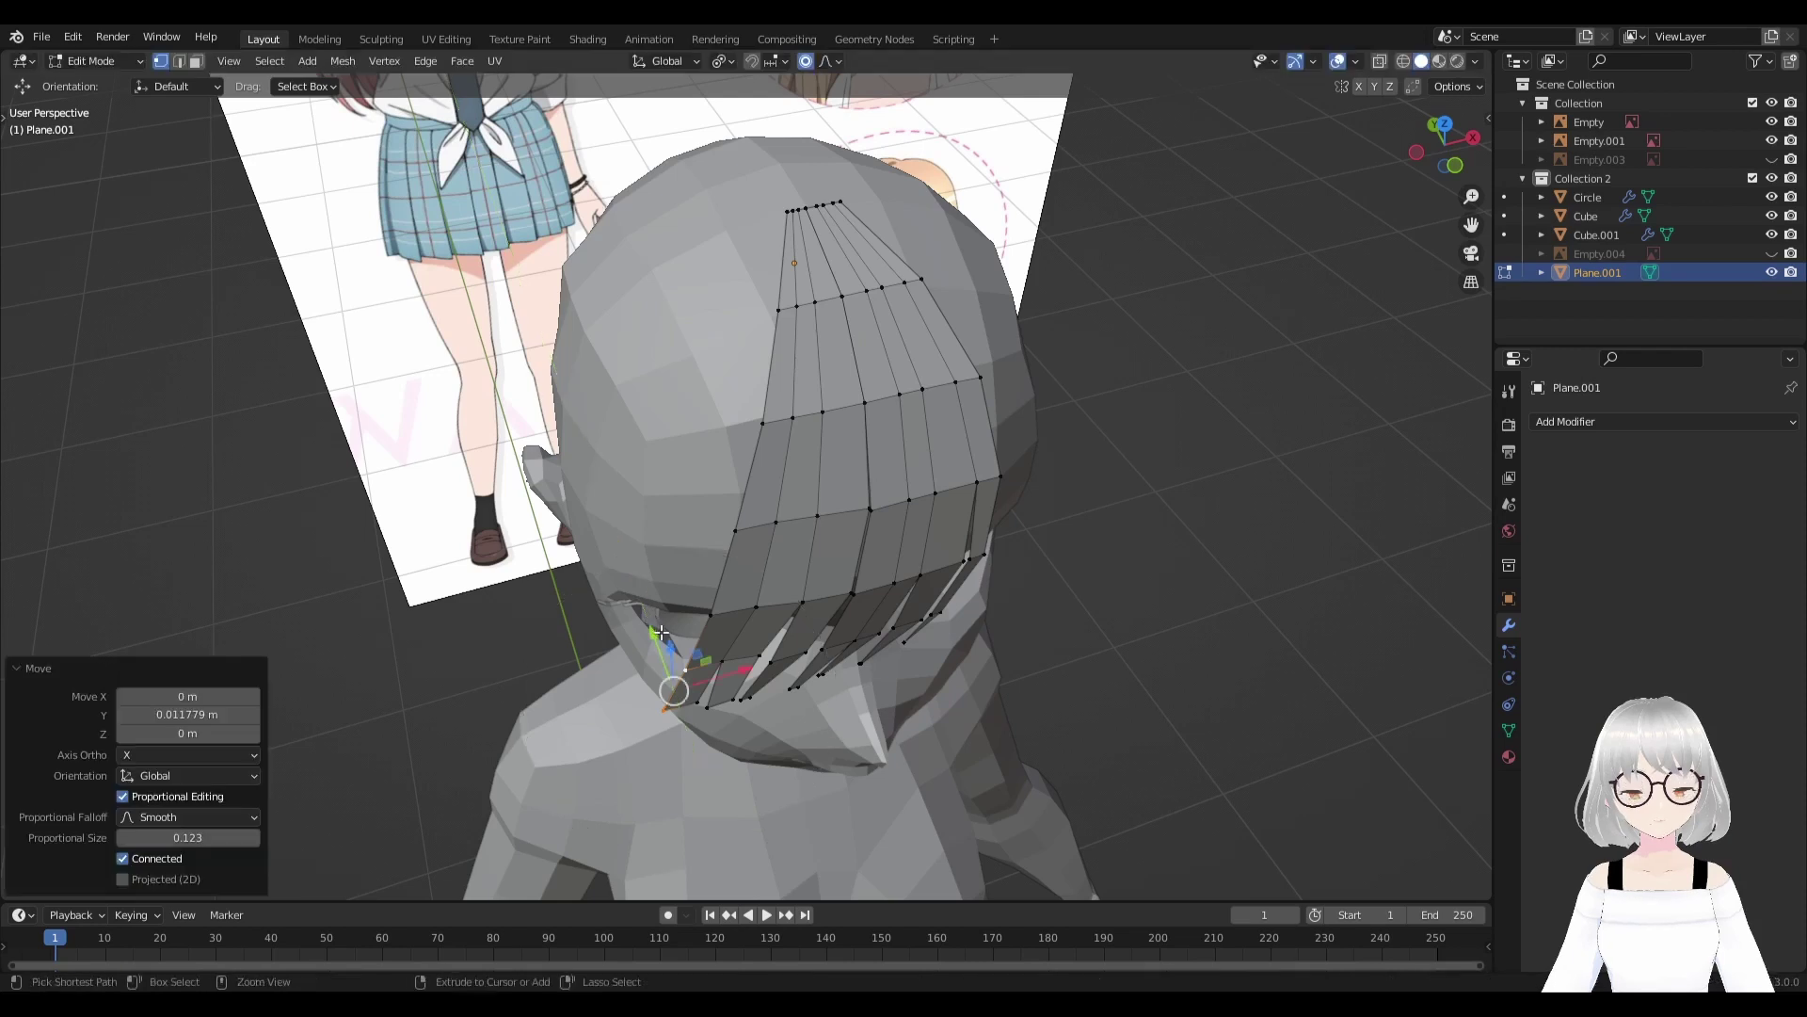
pyautogui.moveTo(652, 621); pyautogui.dragTo(703, 758, button='middle')
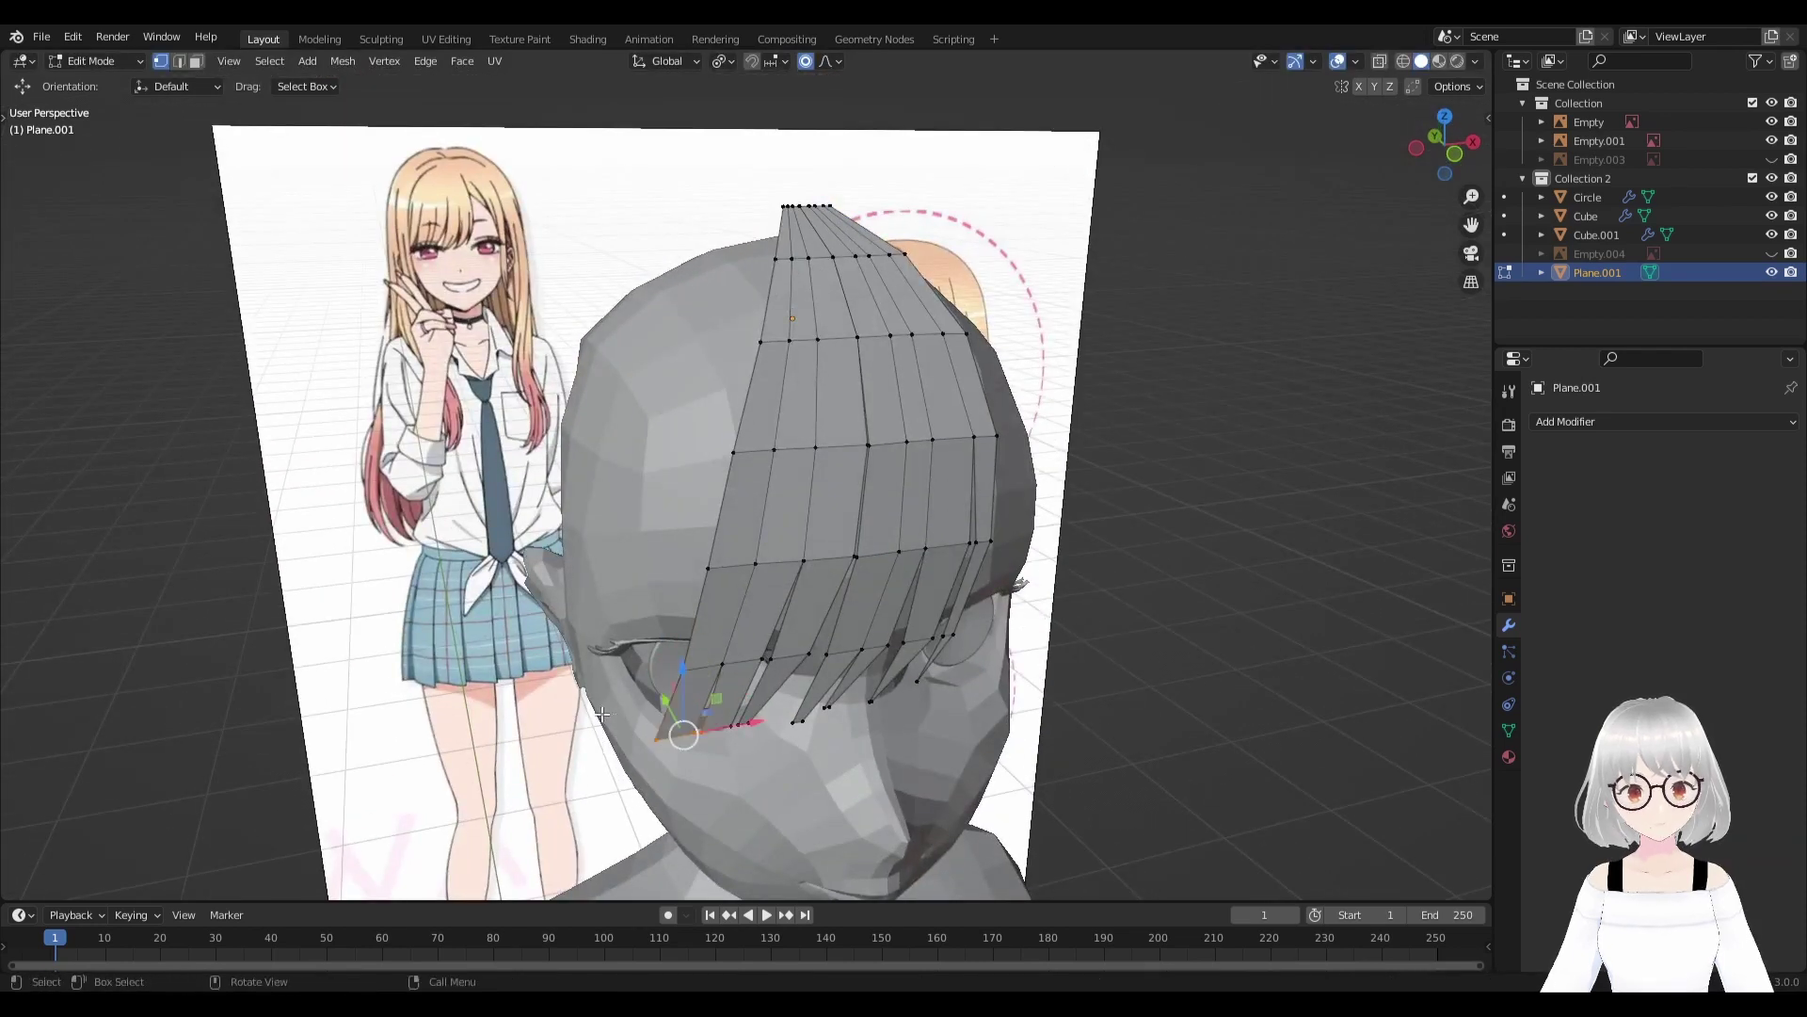
pyautogui.moveTo(695, 733)
pyautogui.mouseDown(button='middle')
pyautogui.moveTo(887, 455)
pyautogui.moveTo(794, 607)
pyautogui.mouseUp(button='middle')
pyautogui.click(692, 685)
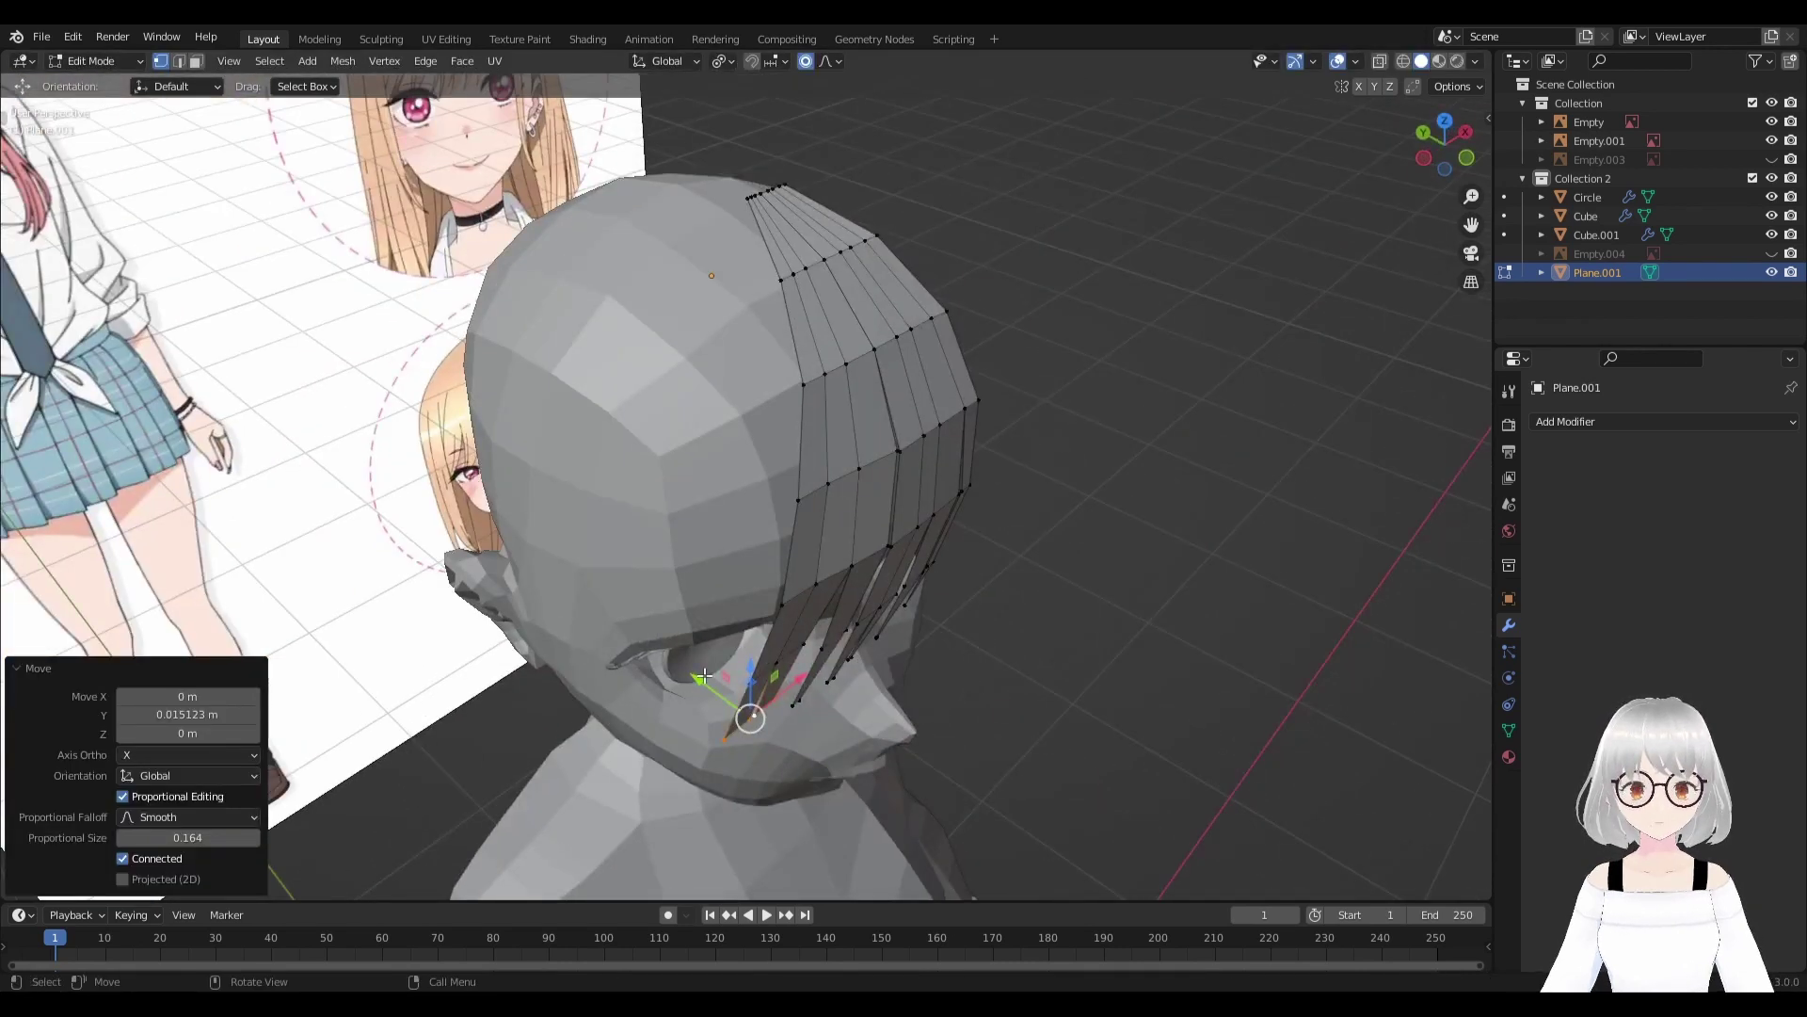
pyautogui.click(680, 652)
pyautogui.moveTo(681, 651)
pyautogui.mouseDown(button='middle')
pyautogui.moveTo(775, 536)
pyautogui.moveTo(738, 509)
pyautogui.moveTo(809, 527)
pyautogui.moveTo(834, 568)
pyautogui.moveTo(787, 546)
pyautogui.moveTo(715, 619)
pyautogui.moveTo(808, 613)
pyautogui.mouseUp(button='middle')
pyautogui.click(713, 498)
pyautogui.click(758, 563)
pyautogui.click(691, 617)
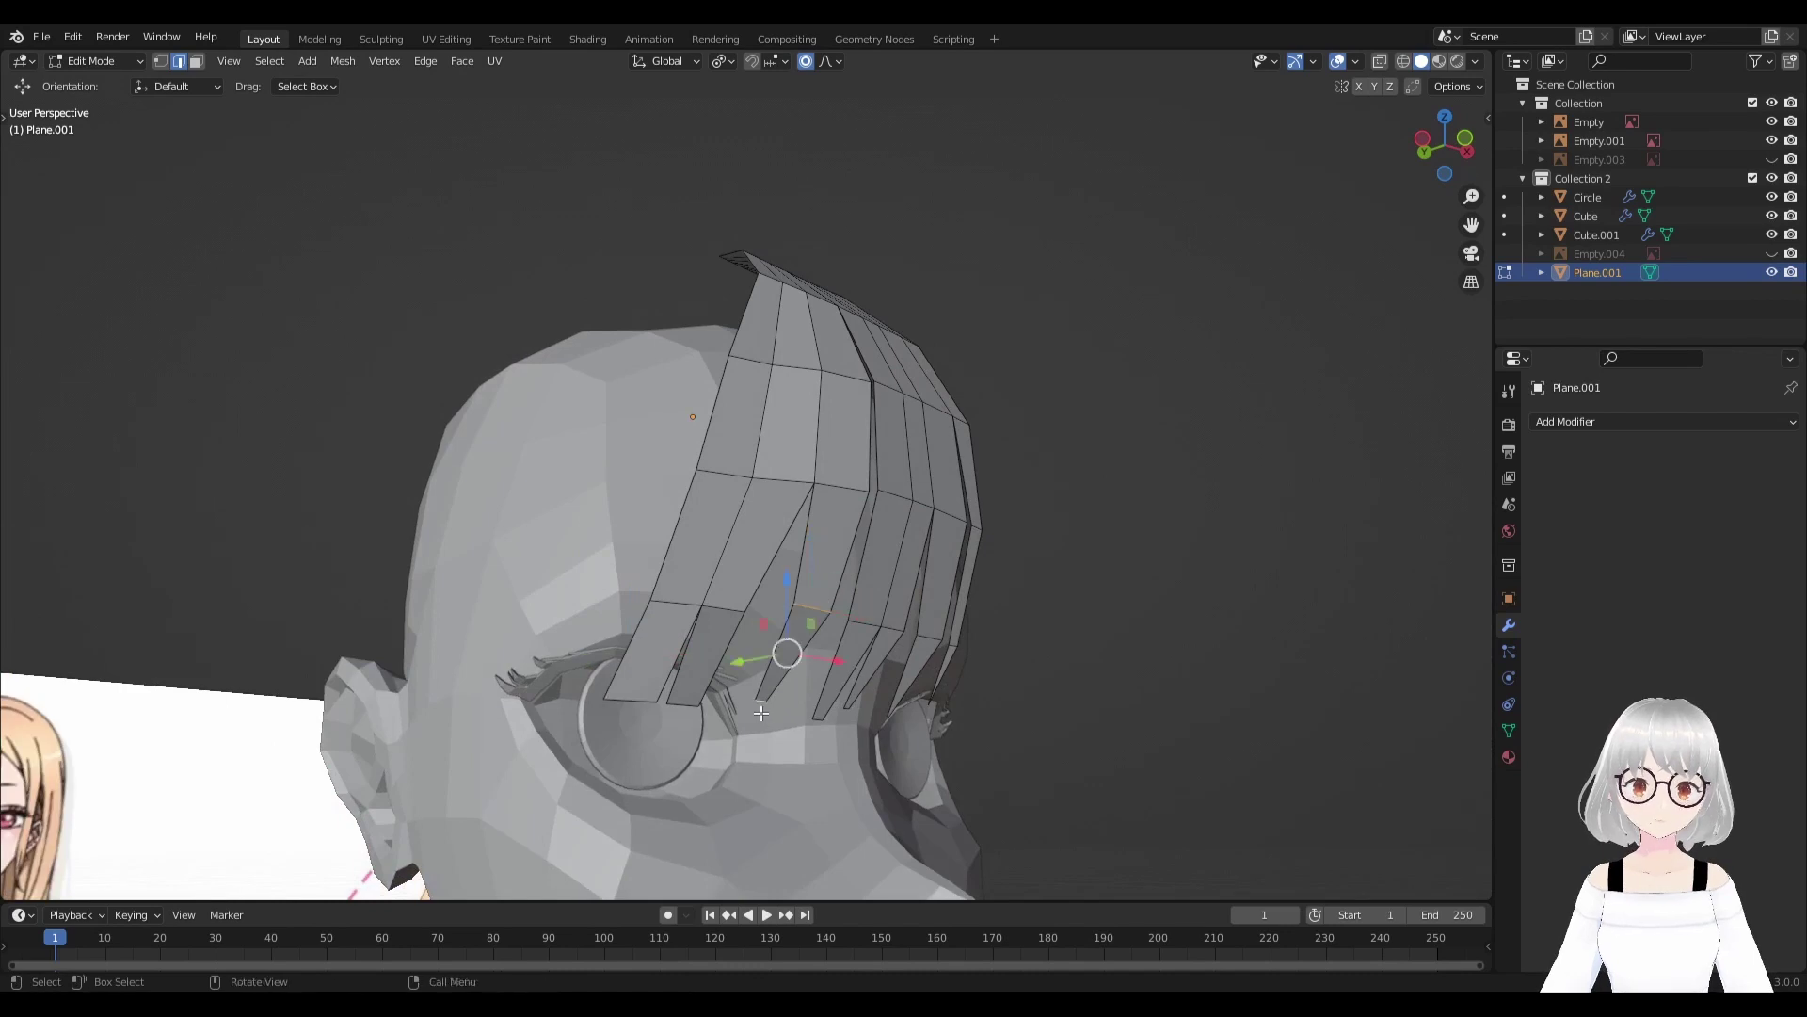
# Move several bang edges in against the forehead, checking the fit from side and front.
pyautogui.moveTo(761, 713); pyautogui.dragTo(870, 669, button='middle')
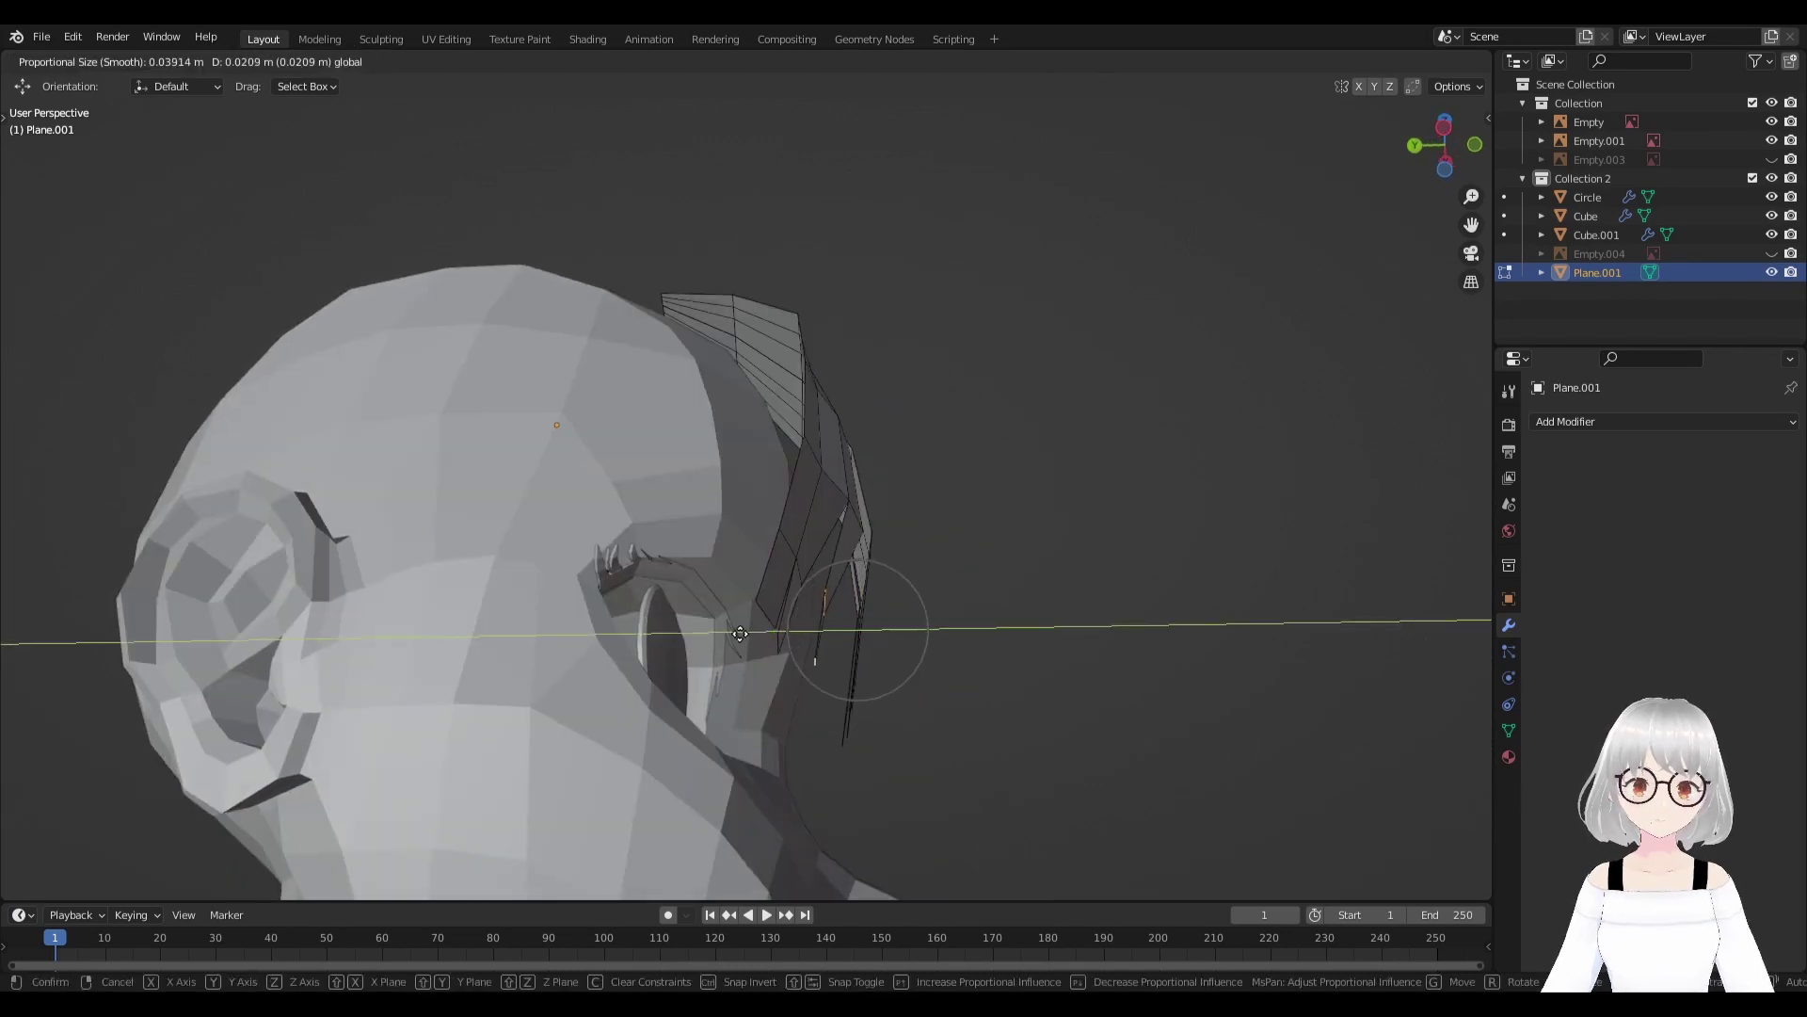
pyautogui.click(737, 634)
pyautogui.moveTo(737, 634)
pyautogui.mouseDown(button='middle')
pyautogui.moveTo(715, 659)
pyautogui.moveTo(795, 607)
pyautogui.moveTo(745, 659)
pyautogui.moveTo(744, 629)
pyautogui.moveTo(780, 633)
pyautogui.moveTo(770, 485)
pyautogui.moveTo(693, 386)
pyautogui.moveTo(738, 403)
pyautogui.moveTo(555, 453)
pyautogui.moveTo(815, 591)
pyautogui.moveTo(713, 594)
pyautogui.moveTo(705, 633)
pyautogui.moveTo(708, 610)
pyautogui.moveTo(810, 621)
pyautogui.moveTo(847, 542)
pyautogui.moveTo(805, 518)
pyautogui.moveTo(816, 553)
pyautogui.moveTo(864, 560)
pyautogui.moveTo(783, 588)
pyautogui.moveTo(731, 778)
pyautogui.moveTo(699, 674)
pyautogui.moveTo(754, 515)
pyautogui.moveTo(874, 577)
pyautogui.mouseUp(button='middle')
pyautogui.click(727, 638)
pyautogui.click(751, 483)
pyautogui.click(670, 602)
pyautogui.click(798, 500)
# Tuck further bang edges against the head, checking the back of the fringe.
pyautogui.click(866, 561)
pyautogui.click(672, 753)
pyautogui.moveTo(837, 489); pyautogui.dragTo(883, 456, button='middle')
pyautogui.moveTo(955, 521)
pyautogui.mouseDown(button='middle')
pyautogui.moveTo(972, 497)
pyautogui.moveTo(769, 469)
pyautogui.moveTo(738, 564)
pyautogui.moveTo(670, 559)
pyautogui.moveTo(730, 617)
pyautogui.moveTo(705, 694)
pyautogui.moveTo(751, 664)
pyautogui.moveTo(908, 449)
pyautogui.moveTo(795, 436)
pyautogui.mouseUp(button='middle')
pyautogui.click(972, 501)
pyautogui.click(669, 558)
pyautogui.click(753, 538)
# Nudge the selected bang vertices from a higher front view.
pyautogui.moveTo(756, 367); pyautogui.dragTo(787, 540, button='middle')
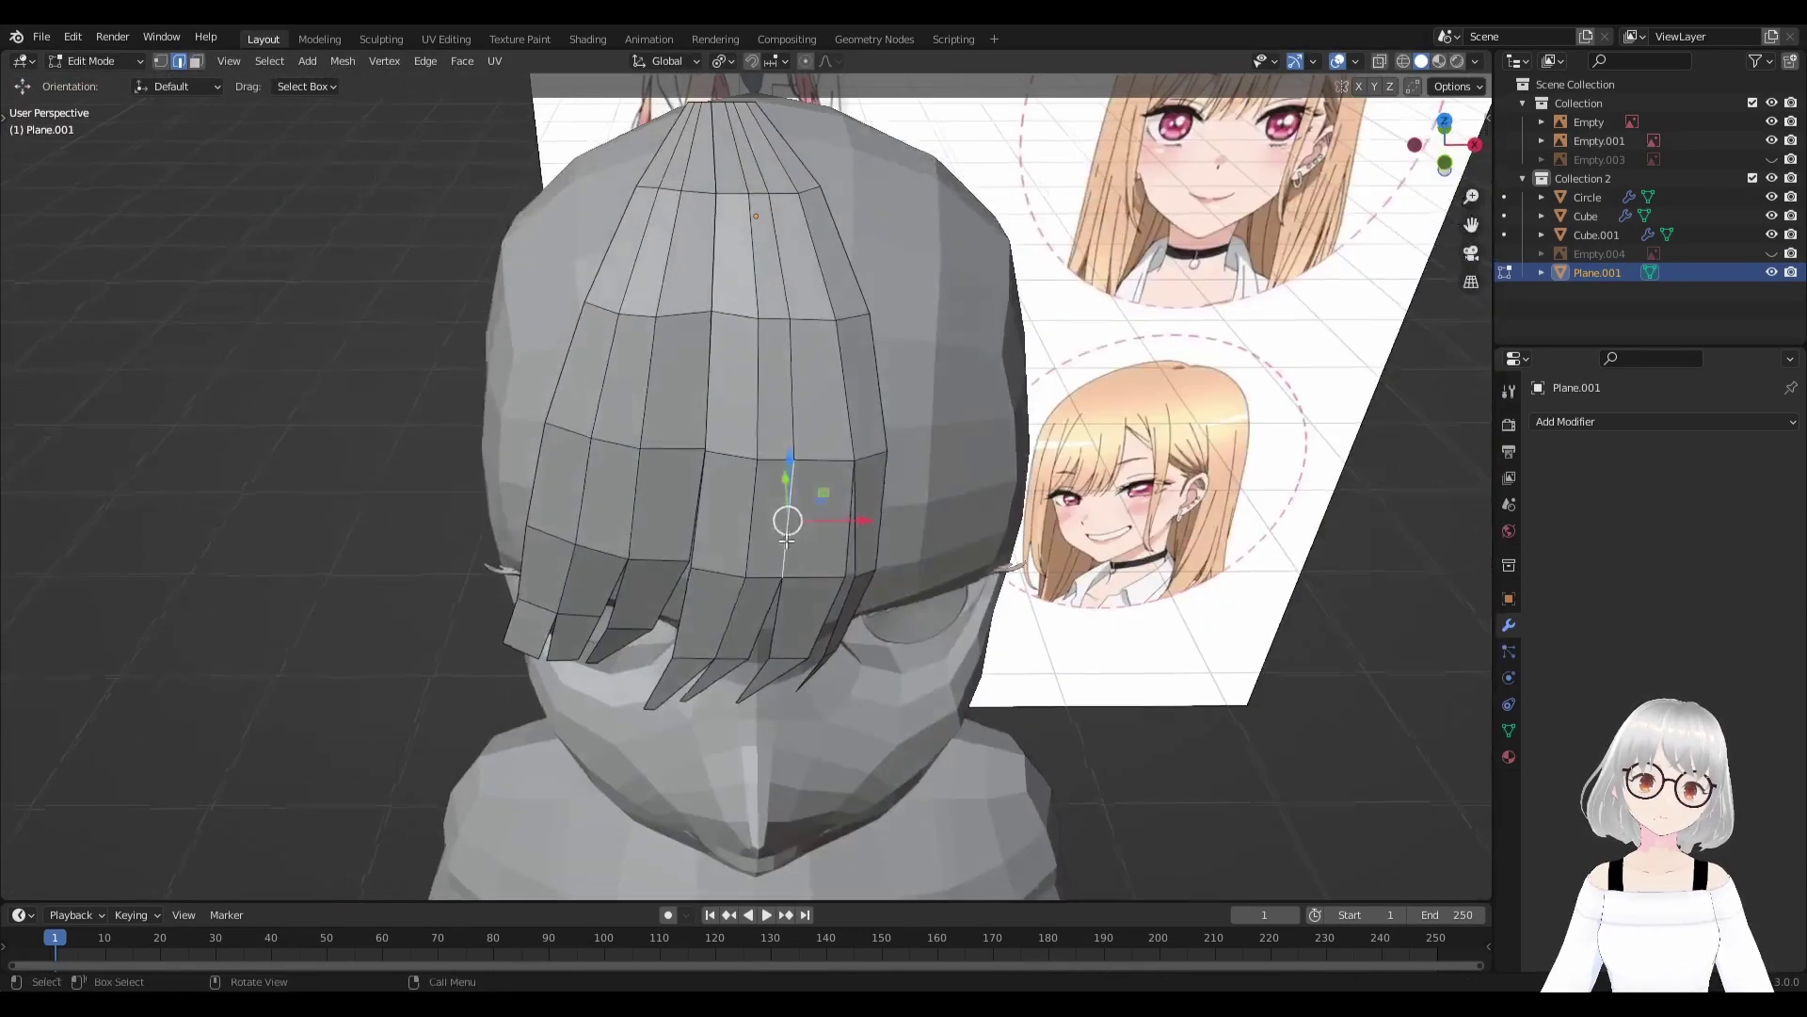
pyautogui.moveTo(785, 414)
pyautogui.keyDown('shift'); pyautogui.mouseDown(button='middle')
pyautogui.moveTo(815, 516)
pyautogui.moveTo(835, 355)
pyautogui.moveTo(638, 403)
pyautogui.moveTo(833, 610)
pyautogui.moveTo(853, 562)
pyautogui.moveTo(873, 591)
pyautogui.moveTo(857, 585)
pyautogui.mouseUp(button='middle'); pyautogui.keyUp('shift')
pyautogui.press('g')
pyautogui.click(812, 510)
pyautogui.scroll(-3, 813, 510)
# Switch to front orthographic view with the head see-through to reveal the reference drawing.
pyautogui.press('Tab')
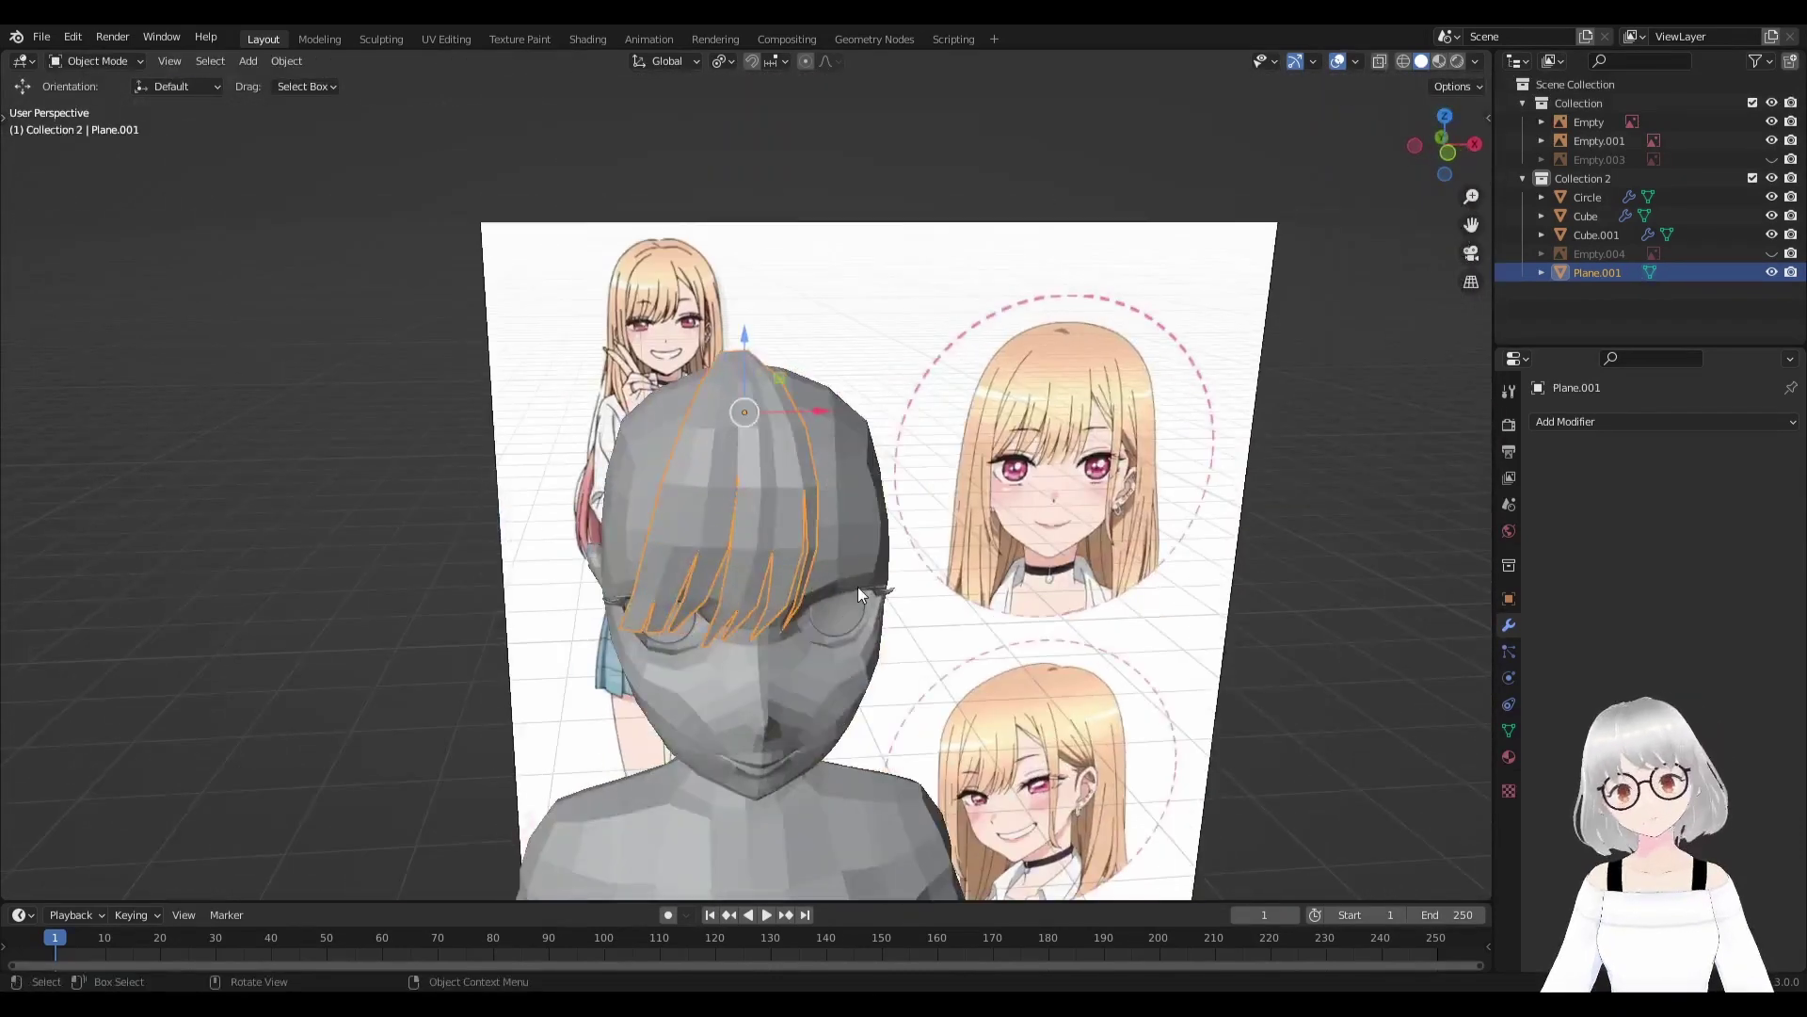
pyautogui.press('KP_1')
pyautogui.hotkey('alt', 'a')
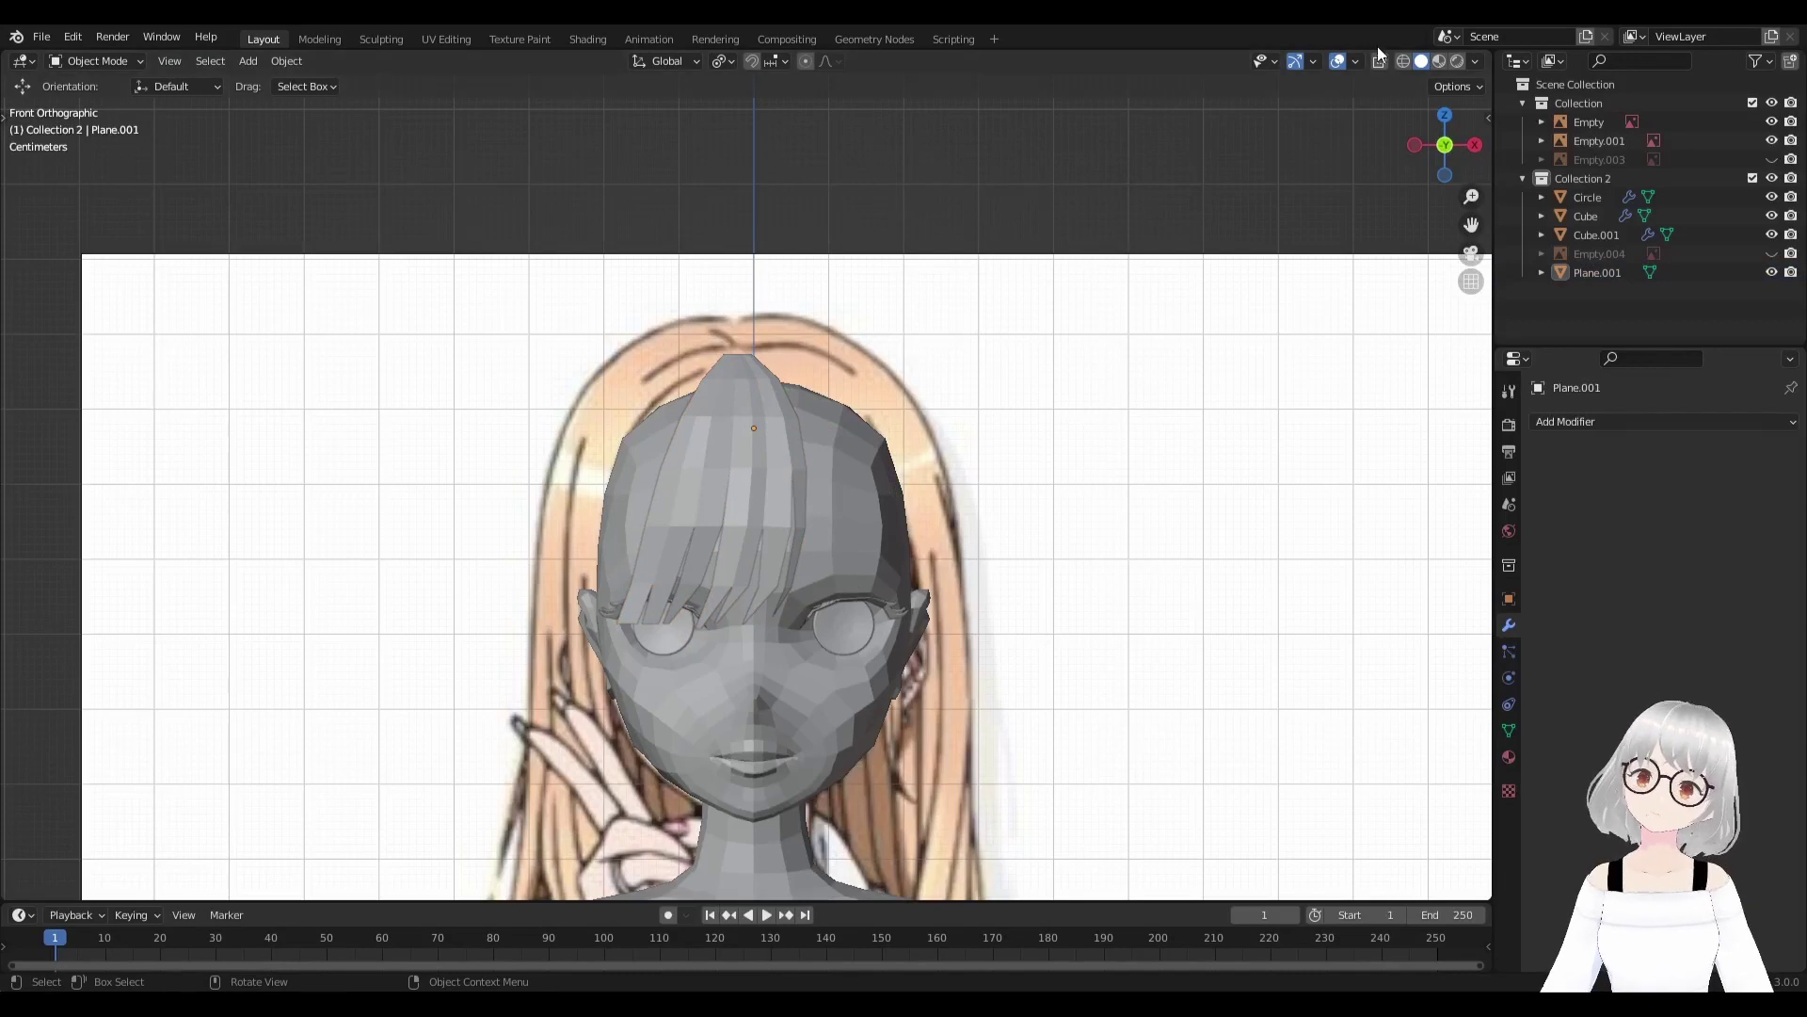
pyautogui.click(1377, 61)
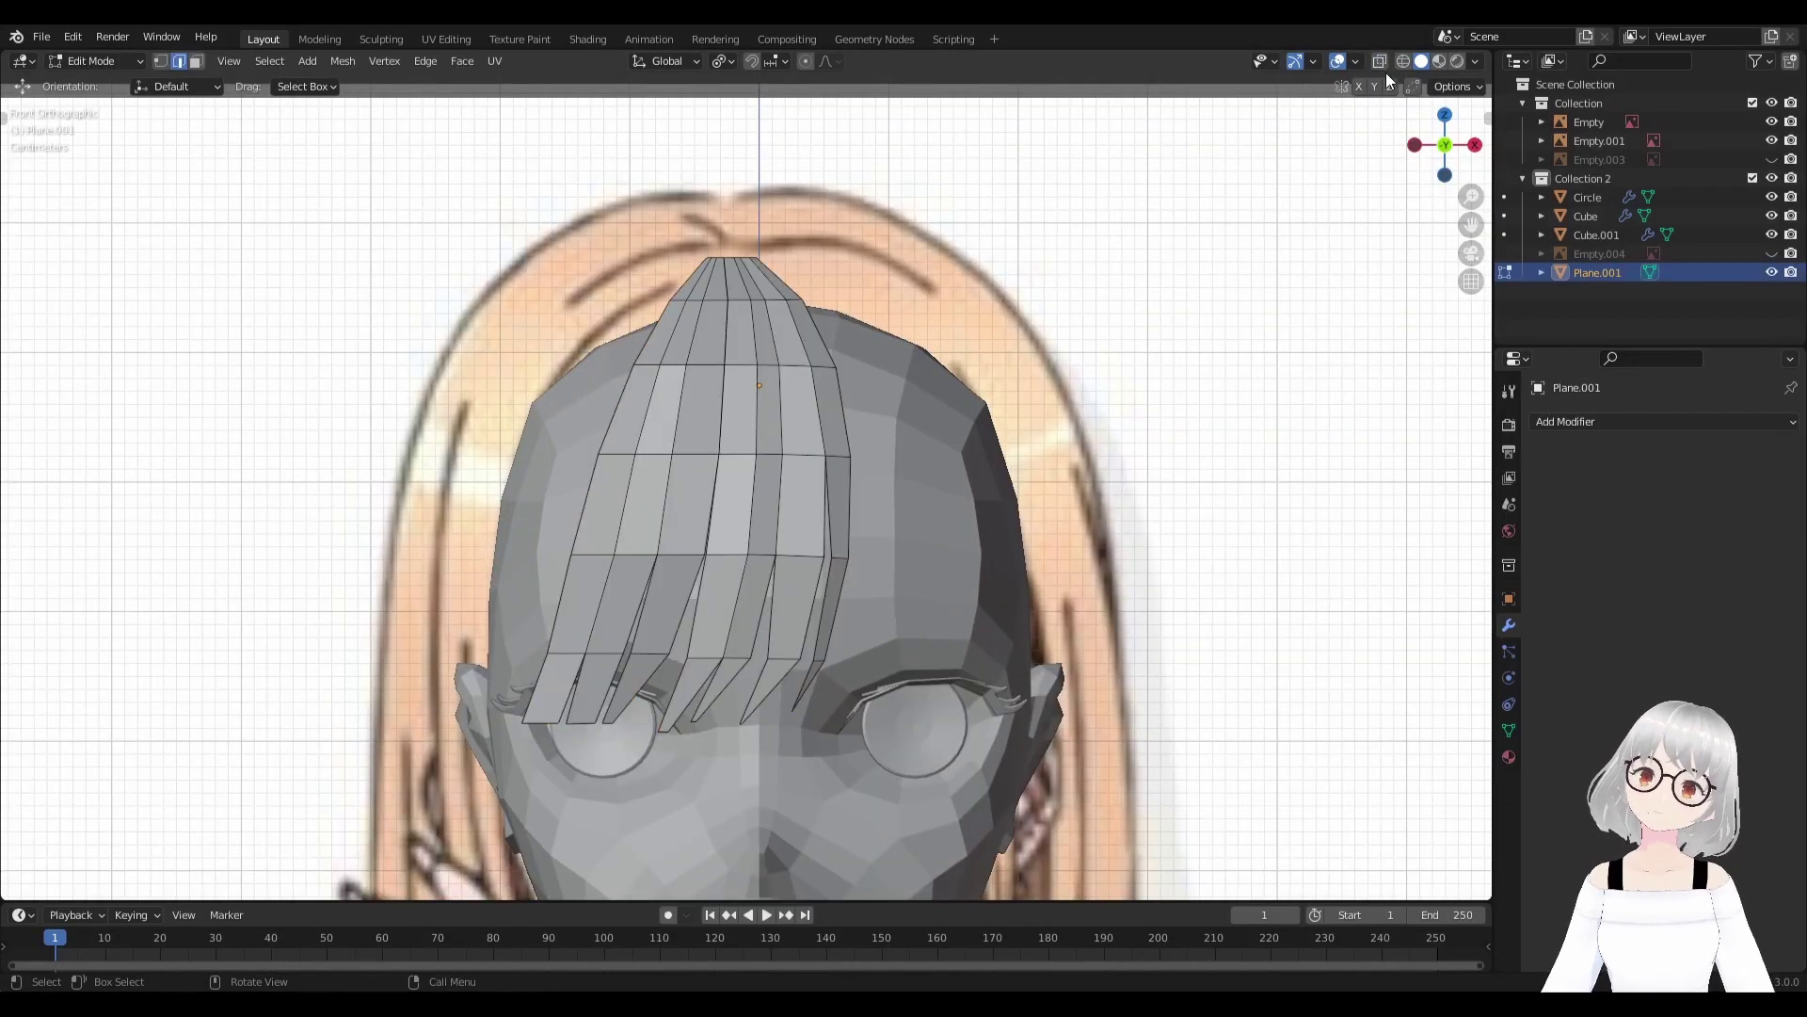
pyautogui.click(1380, 61)
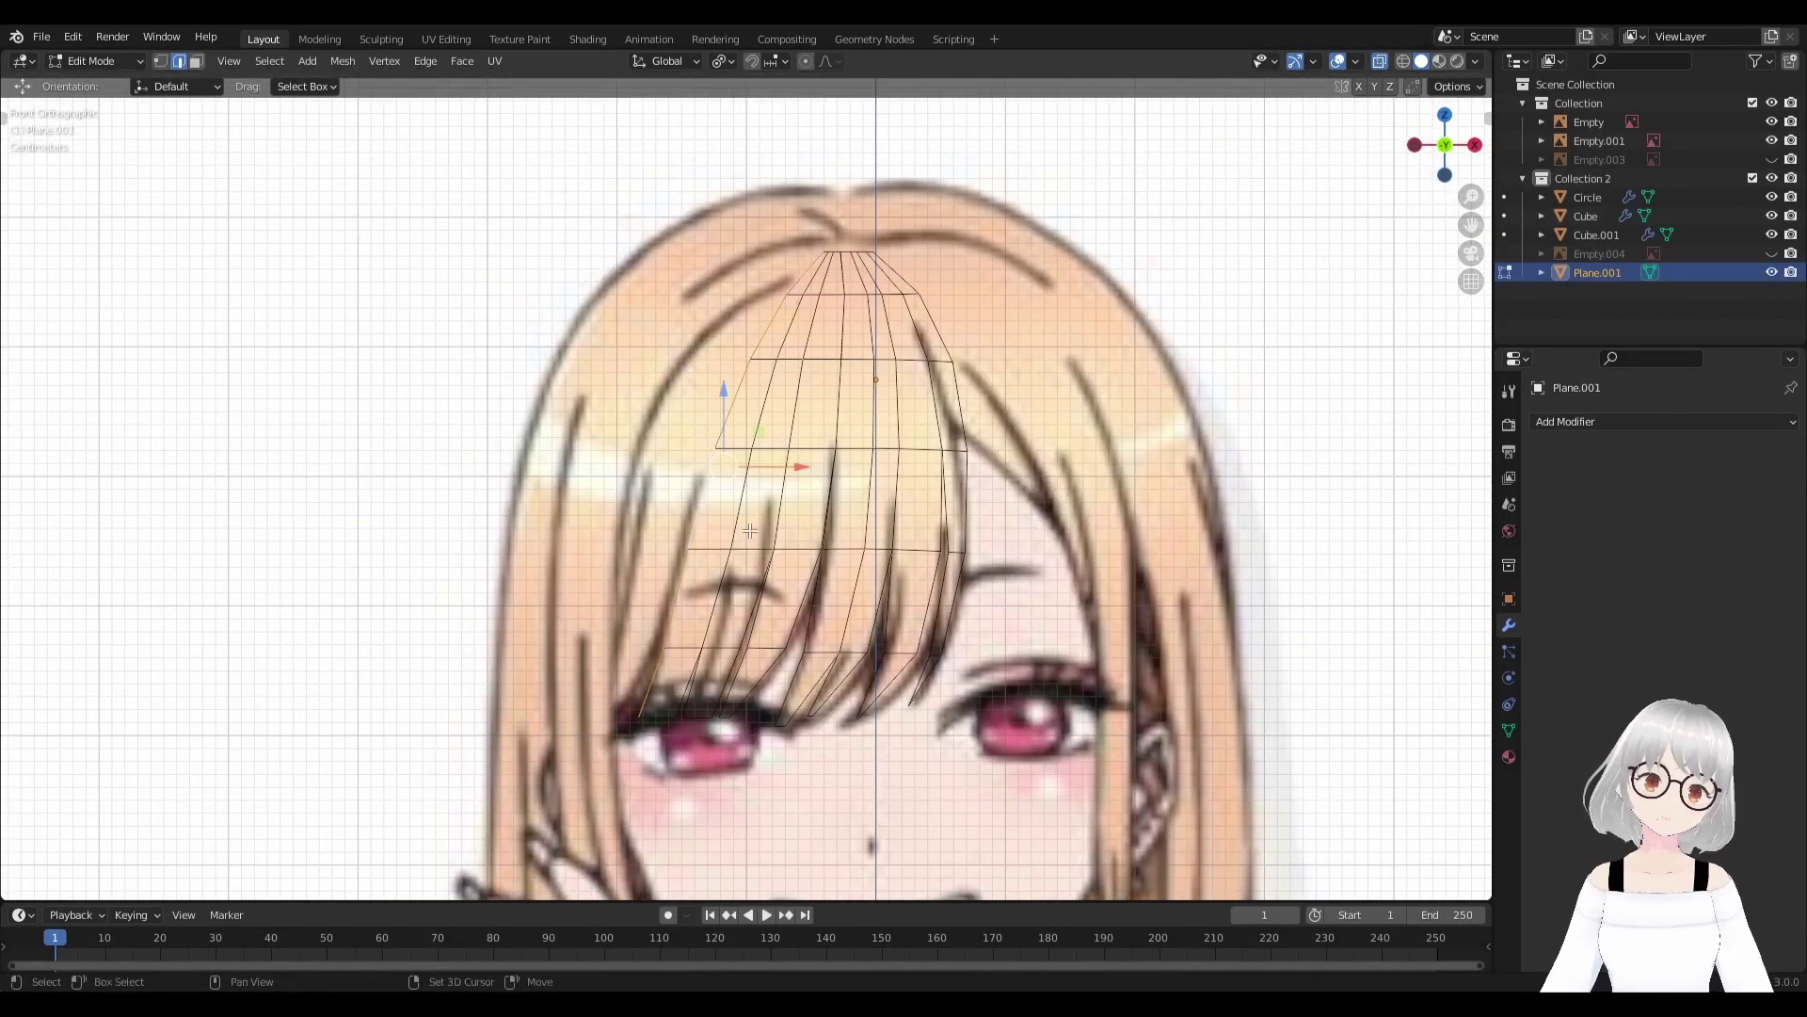
pyautogui.hotkey('shift', 'd')
pyautogui.scroll(4, 865, 527)
pyautogui.scroll(-3, 714, 820)
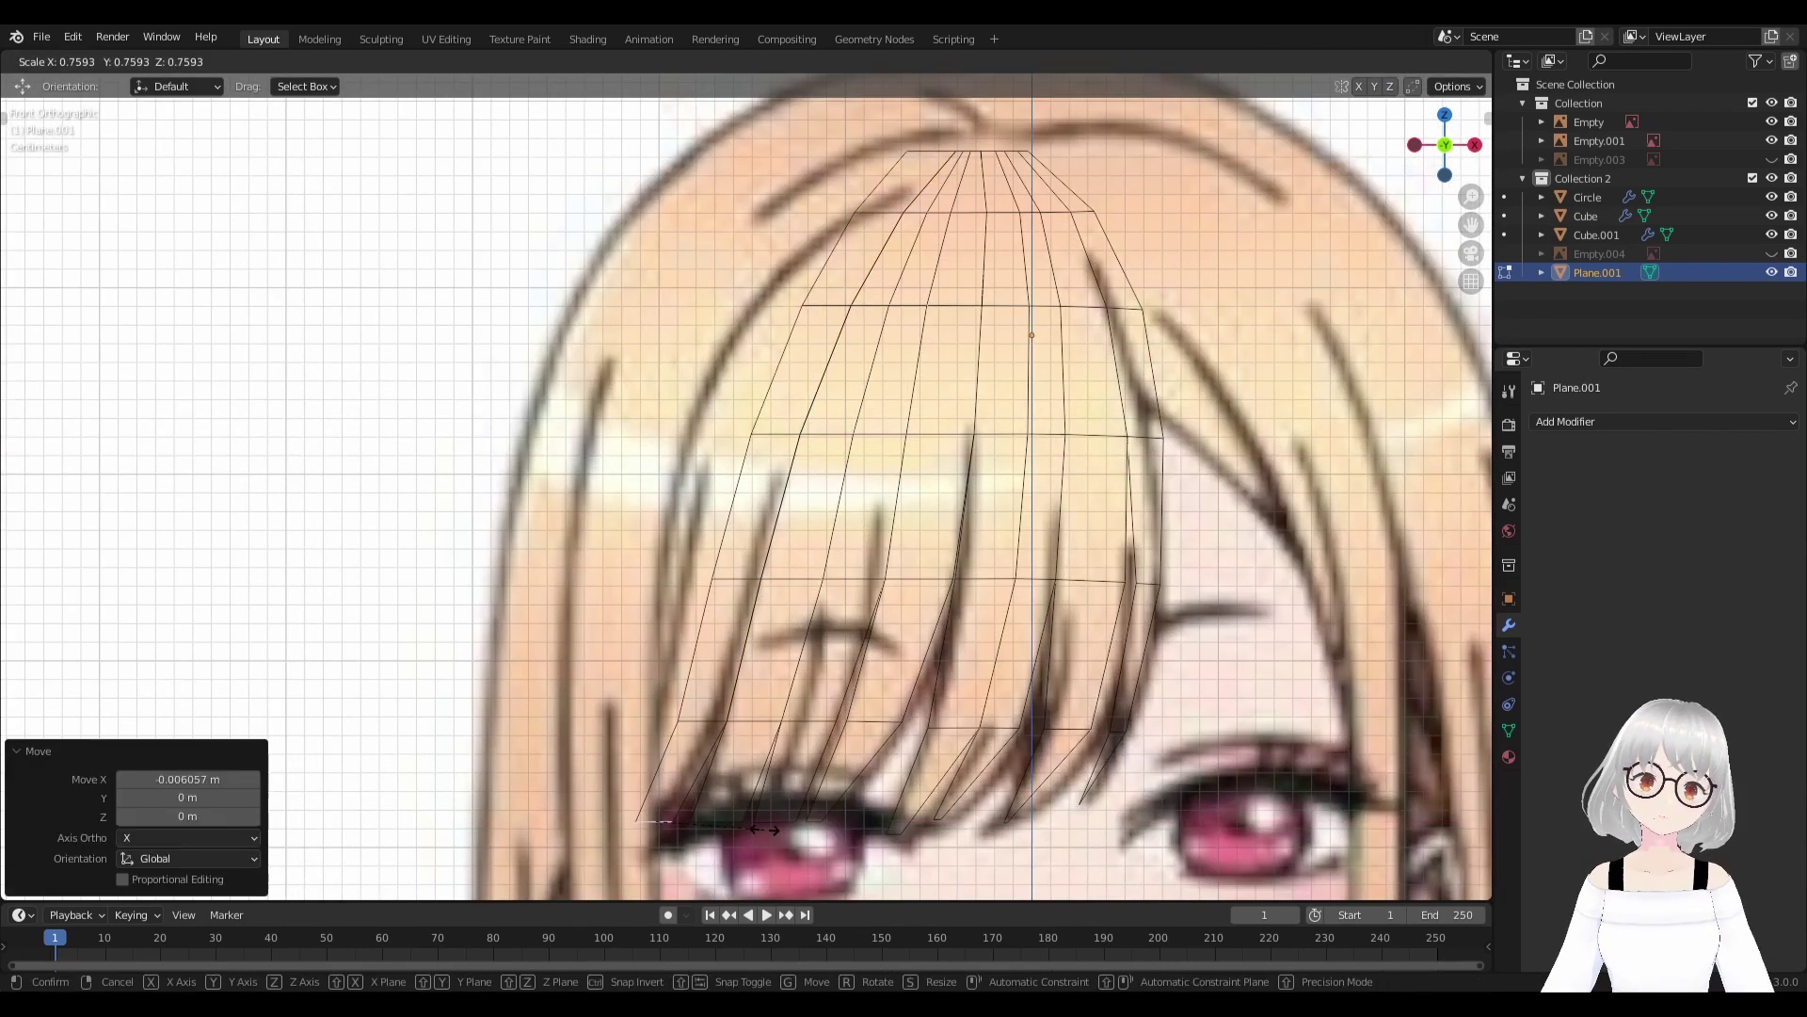
# Move strand vertices left-right along X to match the front reference.
pyautogui.press('g')
pyautogui.press('x')
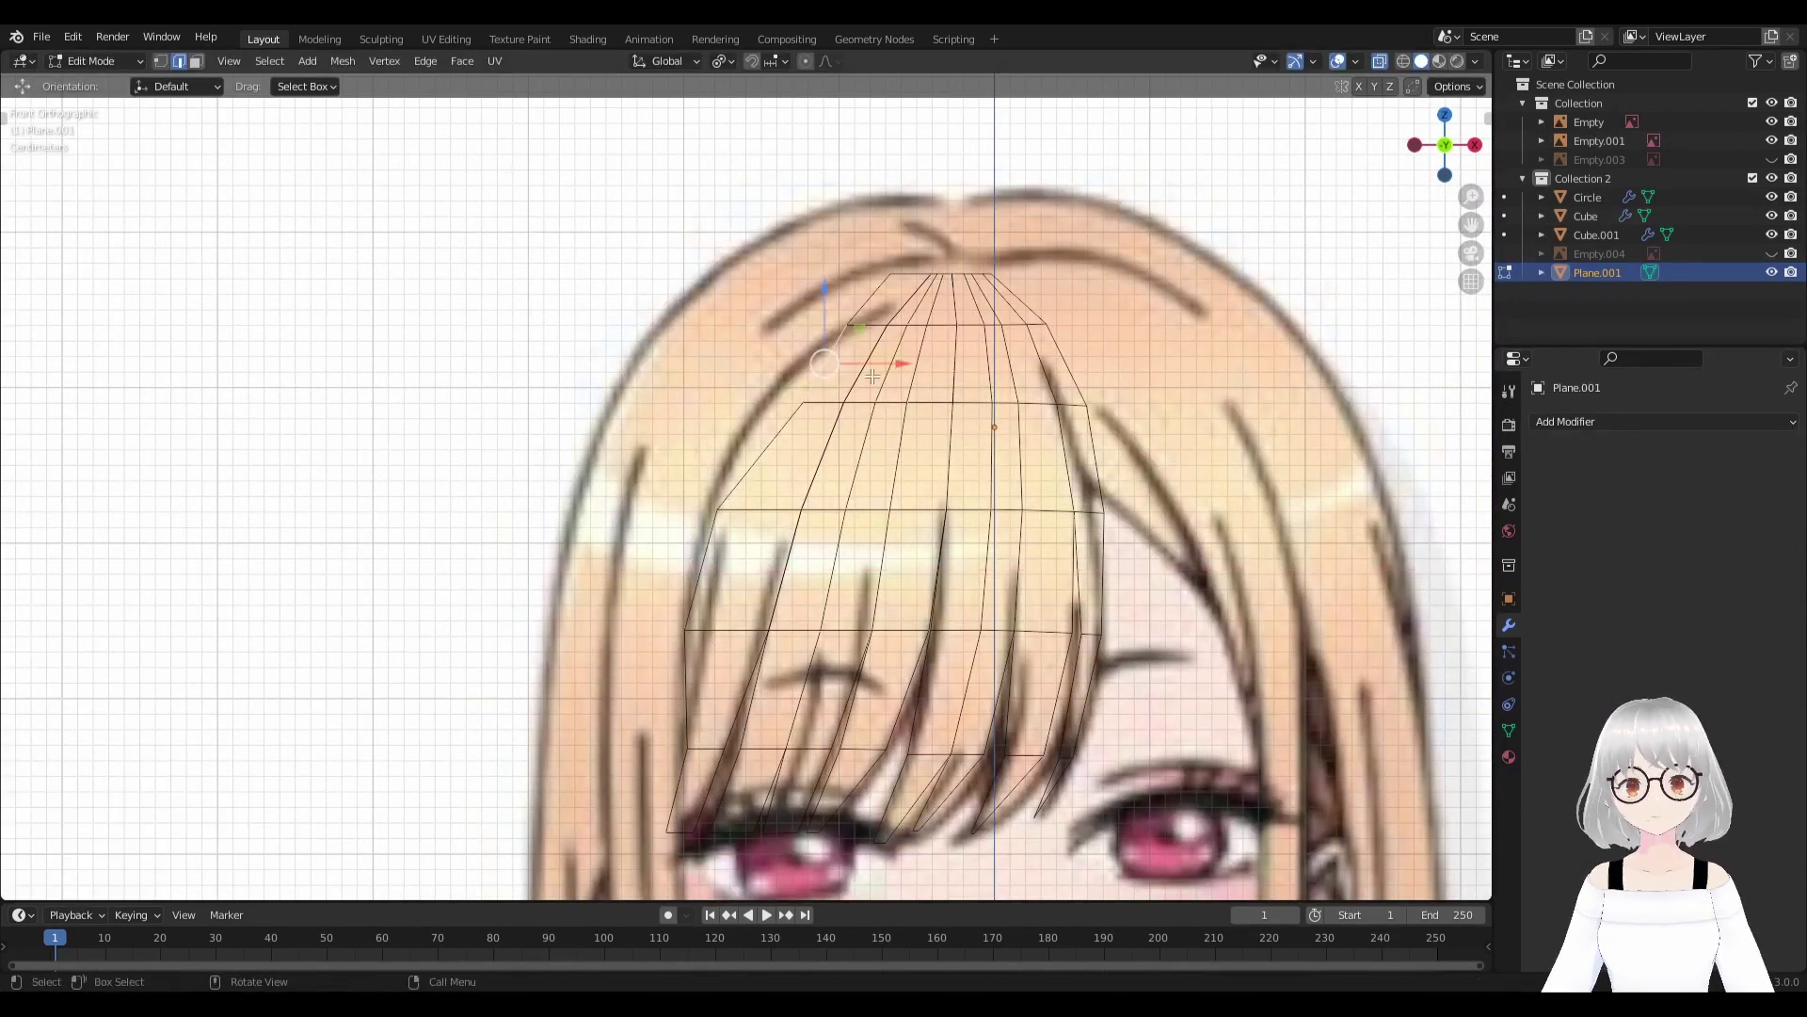
pyautogui.press('1')
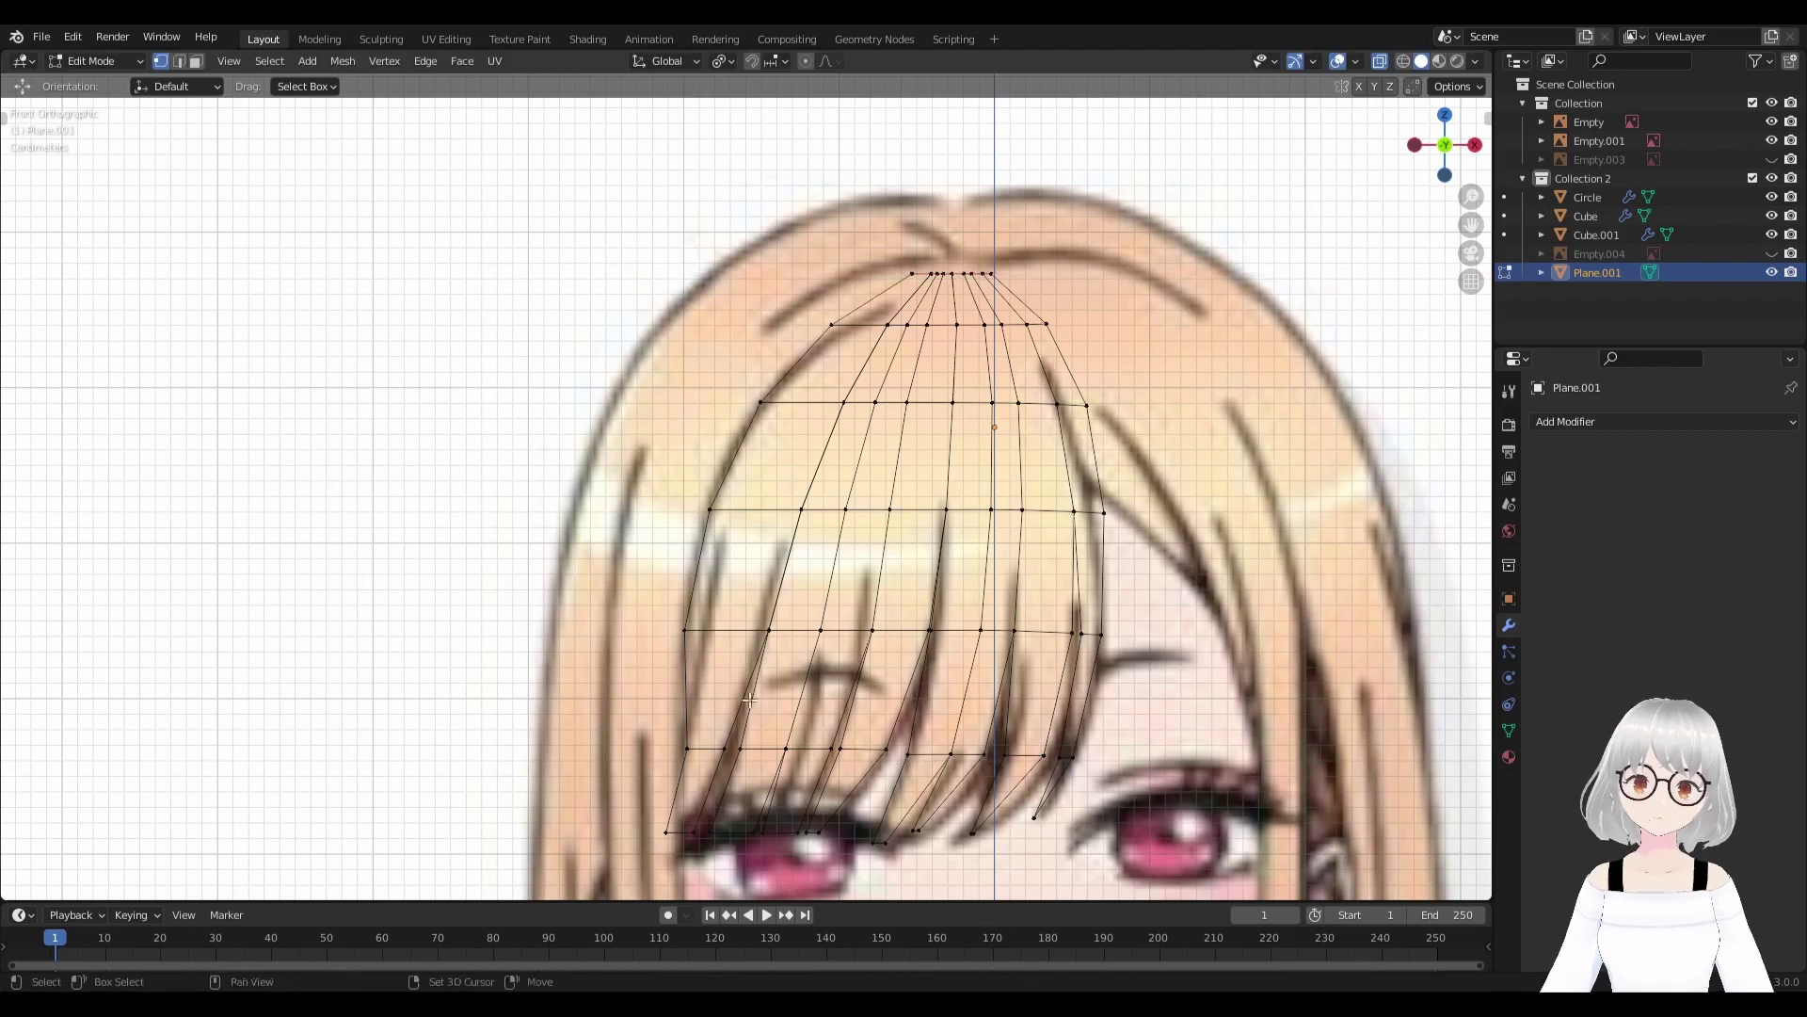
pyautogui.scroll(2, 749, 700)
pyautogui.press('g')
pyautogui.press('x')
pyautogui.scroll(1, 750, 523)
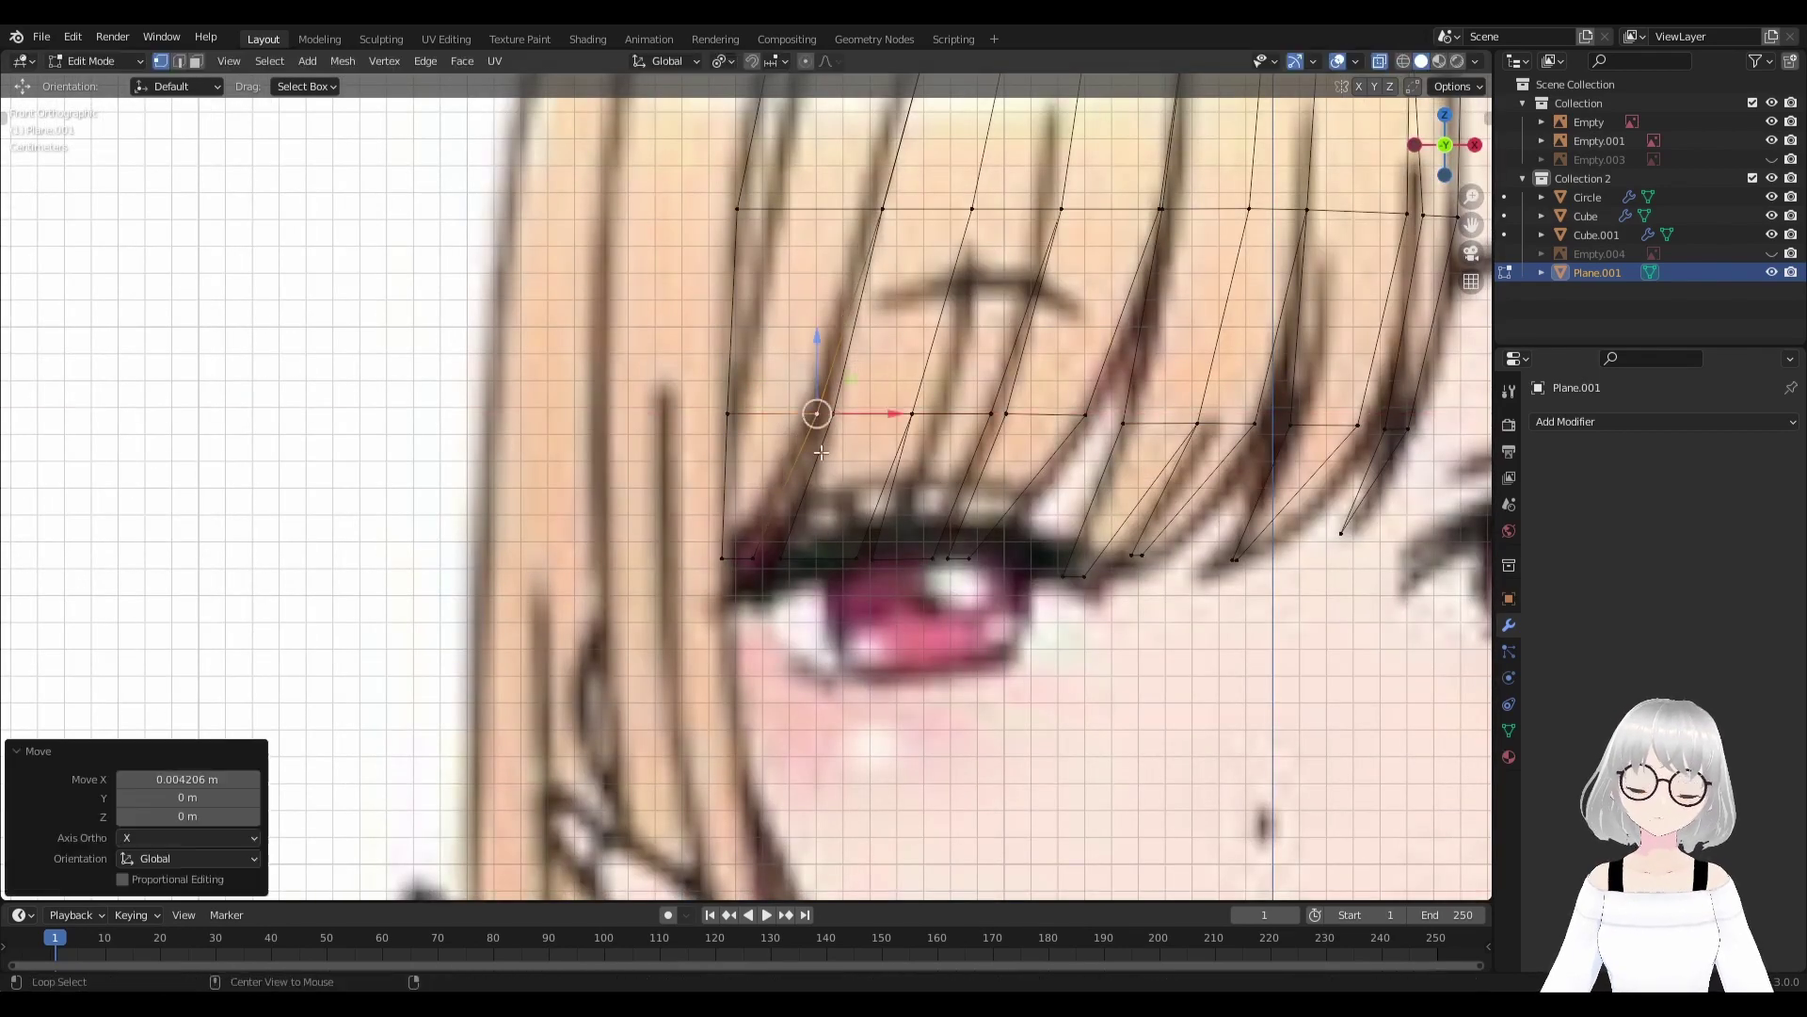
pyautogui.scroll(-5, 821, 452)
# In side view, move strand vertices and edge loops front-to-back along Y to the reference.
pyautogui.moveTo(821, 453); pyautogui.dragTo(759, 464, button='middle')
pyautogui.moveTo(721, 582)
pyautogui.mouseDown(button='middle')
pyautogui.moveTo(687, 665)
pyautogui.moveTo(818, 500)
pyautogui.moveTo(642, 443)
pyautogui.moveTo(899, 683)
pyautogui.moveTo(907, 634)
pyautogui.moveTo(1016, 536)
pyautogui.moveTo(871, 511)
pyautogui.moveTo(894, 556)
pyautogui.moveTo(1077, 553)
pyautogui.moveTo(945, 559)
pyautogui.moveTo(888, 599)
pyautogui.moveTo(941, 474)
pyautogui.mouseUp(button='middle')
pyautogui.press('g')
pyautogui.press('y')
pyautogui.click(738, 658)
pyautogui.press('g')
pyautogui.press('y')
pyautogui.click(818, 500)
pyautogui.scroll(3, 899, 682)
pyautogui.click(899, 682)
pyautogui.keyDown('alt'); pyautogui.click(908, 633); pyautogui.keyUp('alt')
pyautogui.click(815, 560)
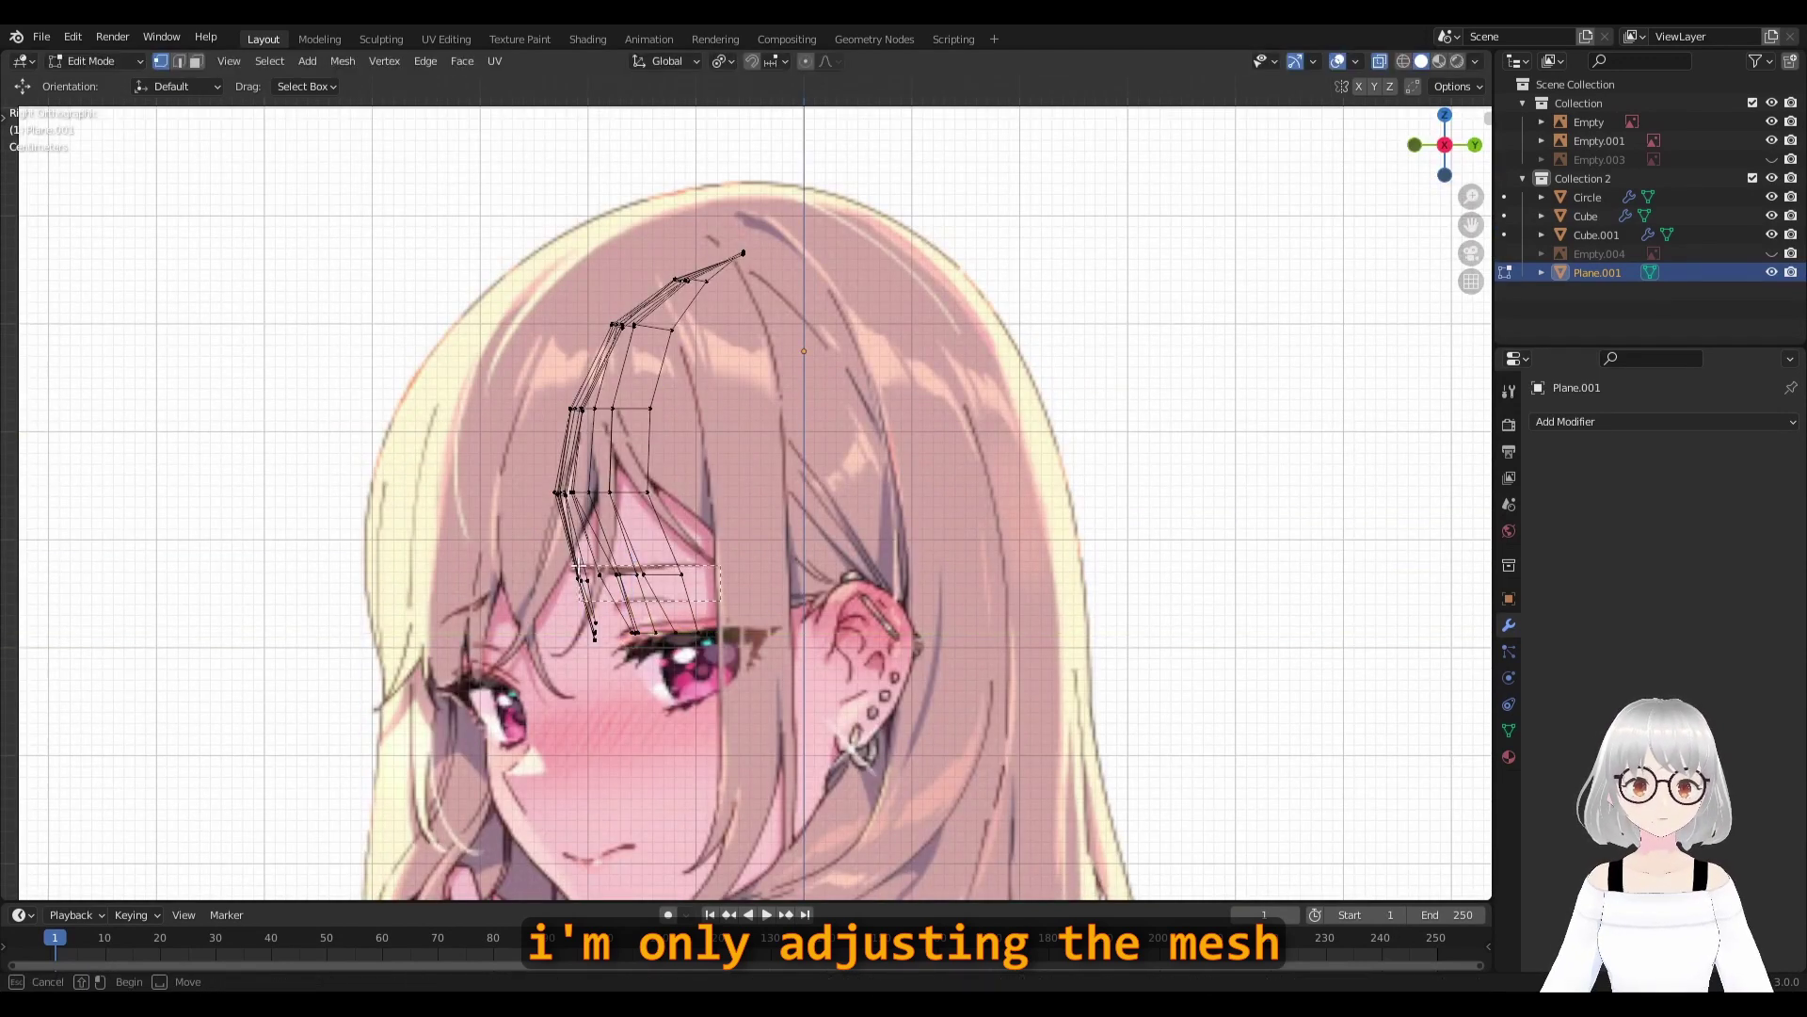
# Box-select strand vertices in side view and move them back toward the crown.
pyautogui.moveTo(576, 565); pyautogui.dragTo(720, 600)
pyautogui.scroll(-3, 720, 600)
pyautogui.moveTo(720, 600)
pyautogui.mouseDown(button='middle')
pyautogui.moveTo(795, 487)
pyautogui.moveTo(820, 719)
pyautogui.mouseUp(button='middle')
pyautogui.press('g')
pyautogui.click(795, 486)
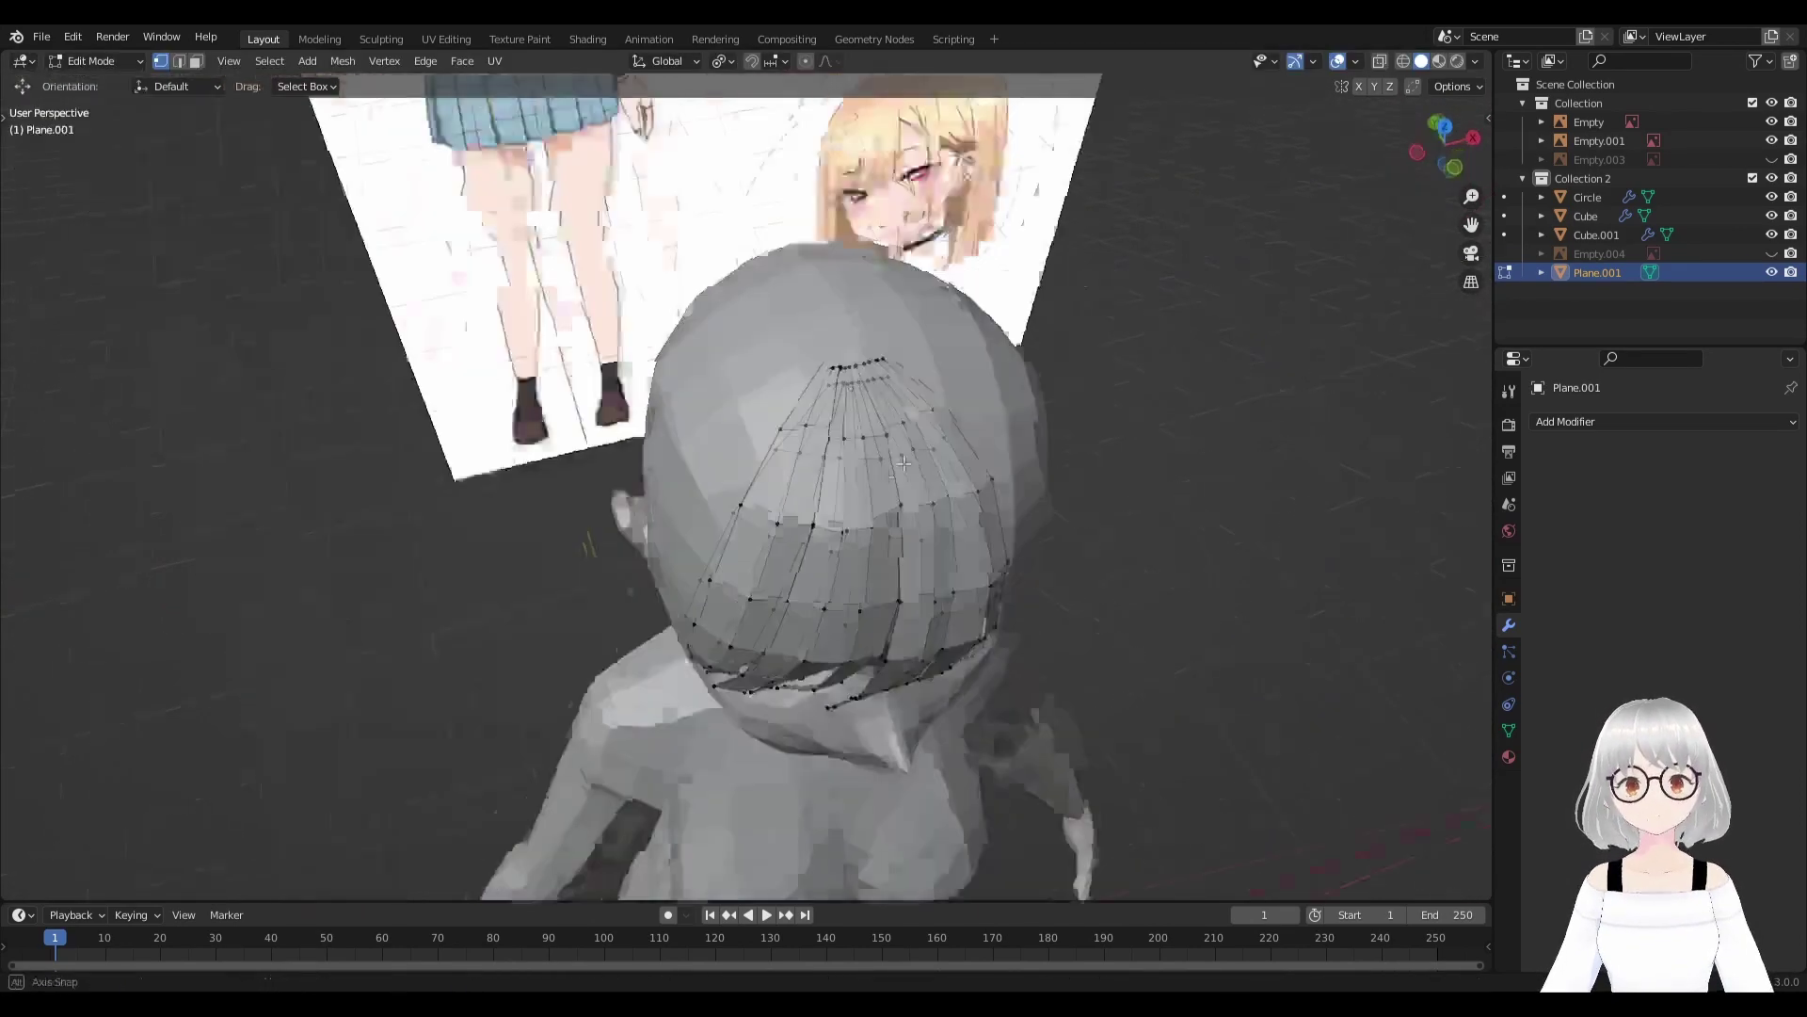
# Slide a strand tip vertex along its edge to sit above the eyelid.
pyautogui.moveTo(903, 463)
pyautogui.mouseDown(button='middle')
pyautogui.moveTo(859, 395)
pyautogui.moveTo(932, 291)
pyautogui.moveTo(1083, 358)
pyautogui.moveTo(1230, 377)
pyautogui.mouseUp(button='middle')
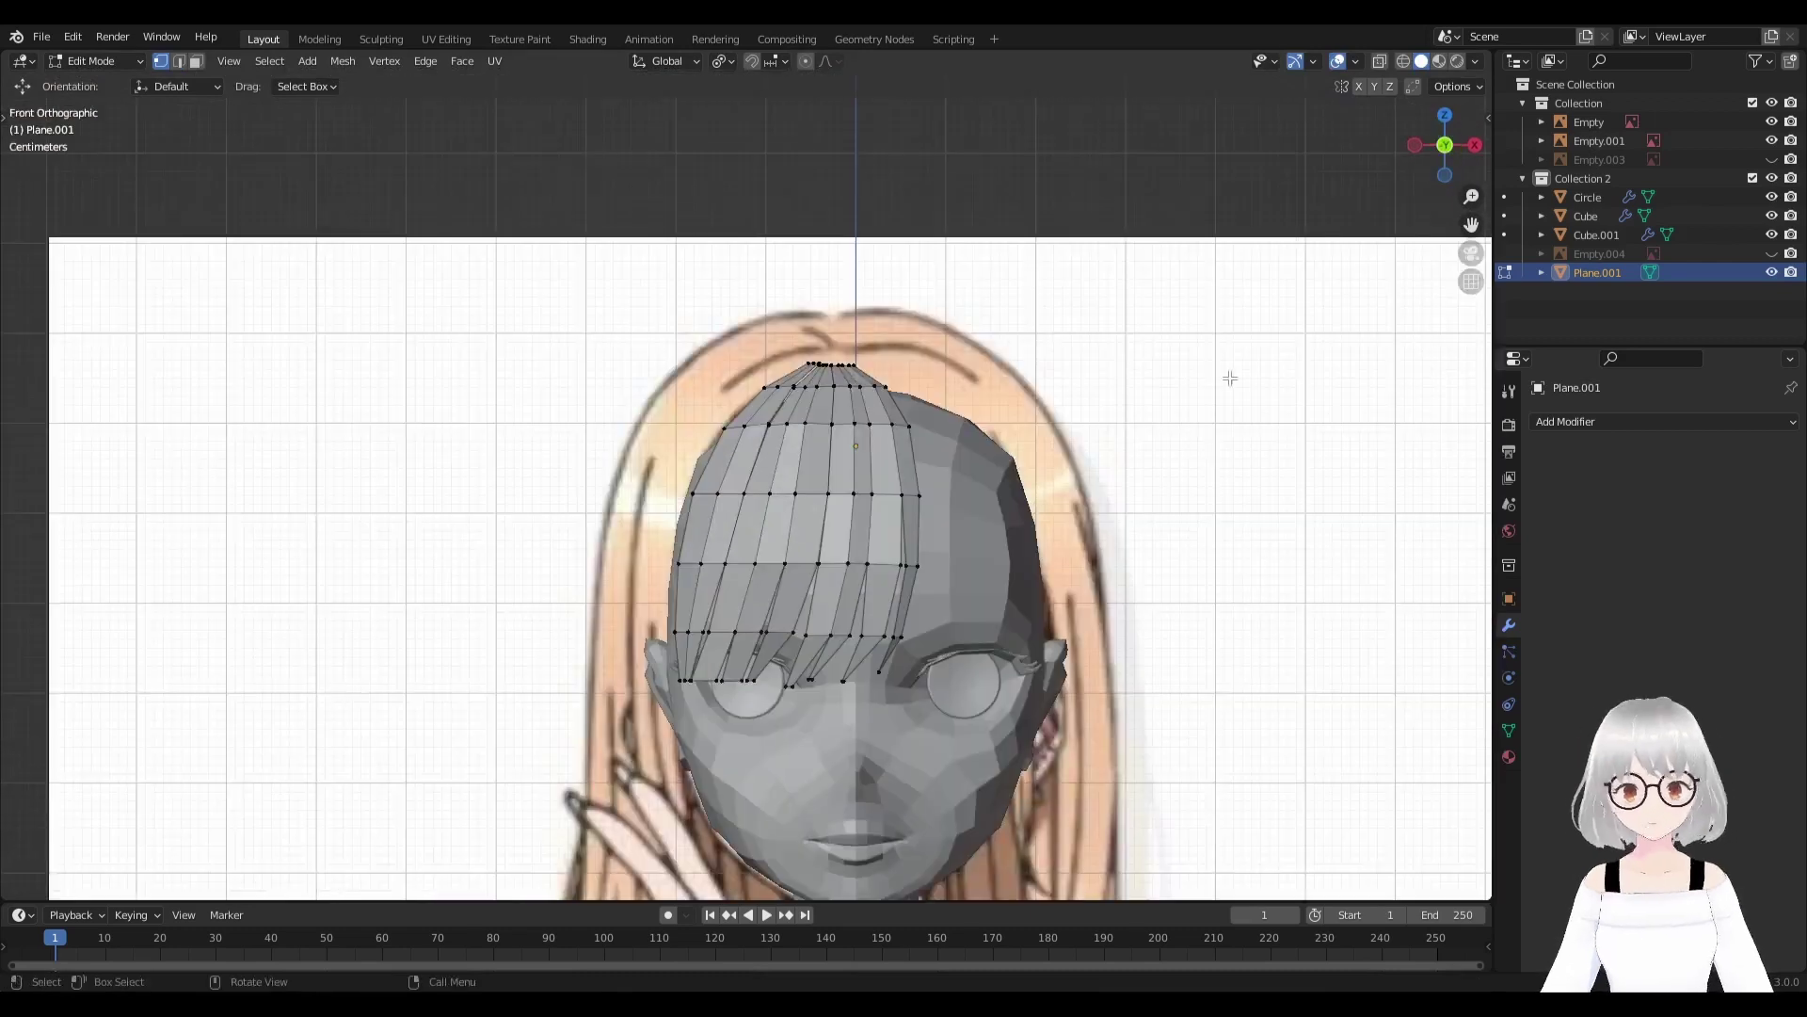
pyautogui.scroll(-5, 1230, 378)
pyautogui.moveTo(1211, 161); pyautogui.dragTo(847, 424, button='middle')
pyautogui.scroll(6, 848, 423)
pyautogui.press('g')
pyautogui.press('g')
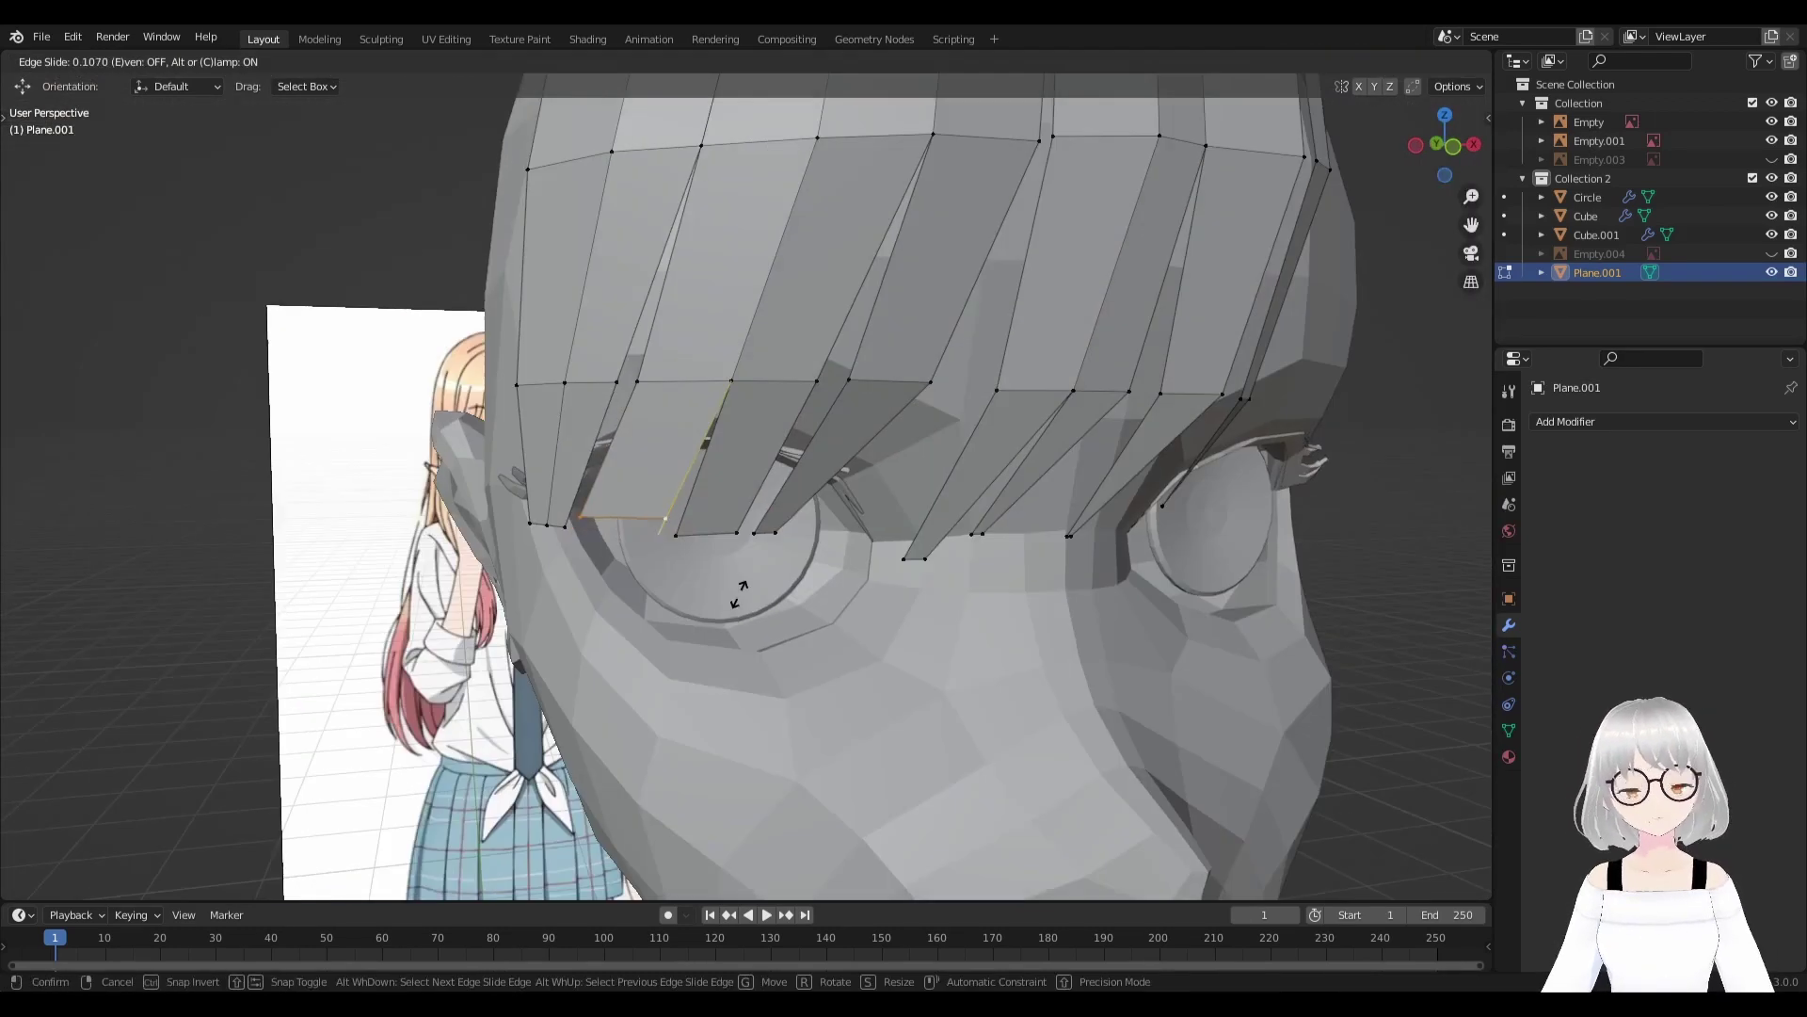
pyautogui.click(743, 546)
pyautogui.moveTo(743, 546); pyautogui.dragTo(958, 532, button='middle')
# Rotate the strand tip and move it vertically along Z, then select another tip vertex.
pyautogui.press('r')
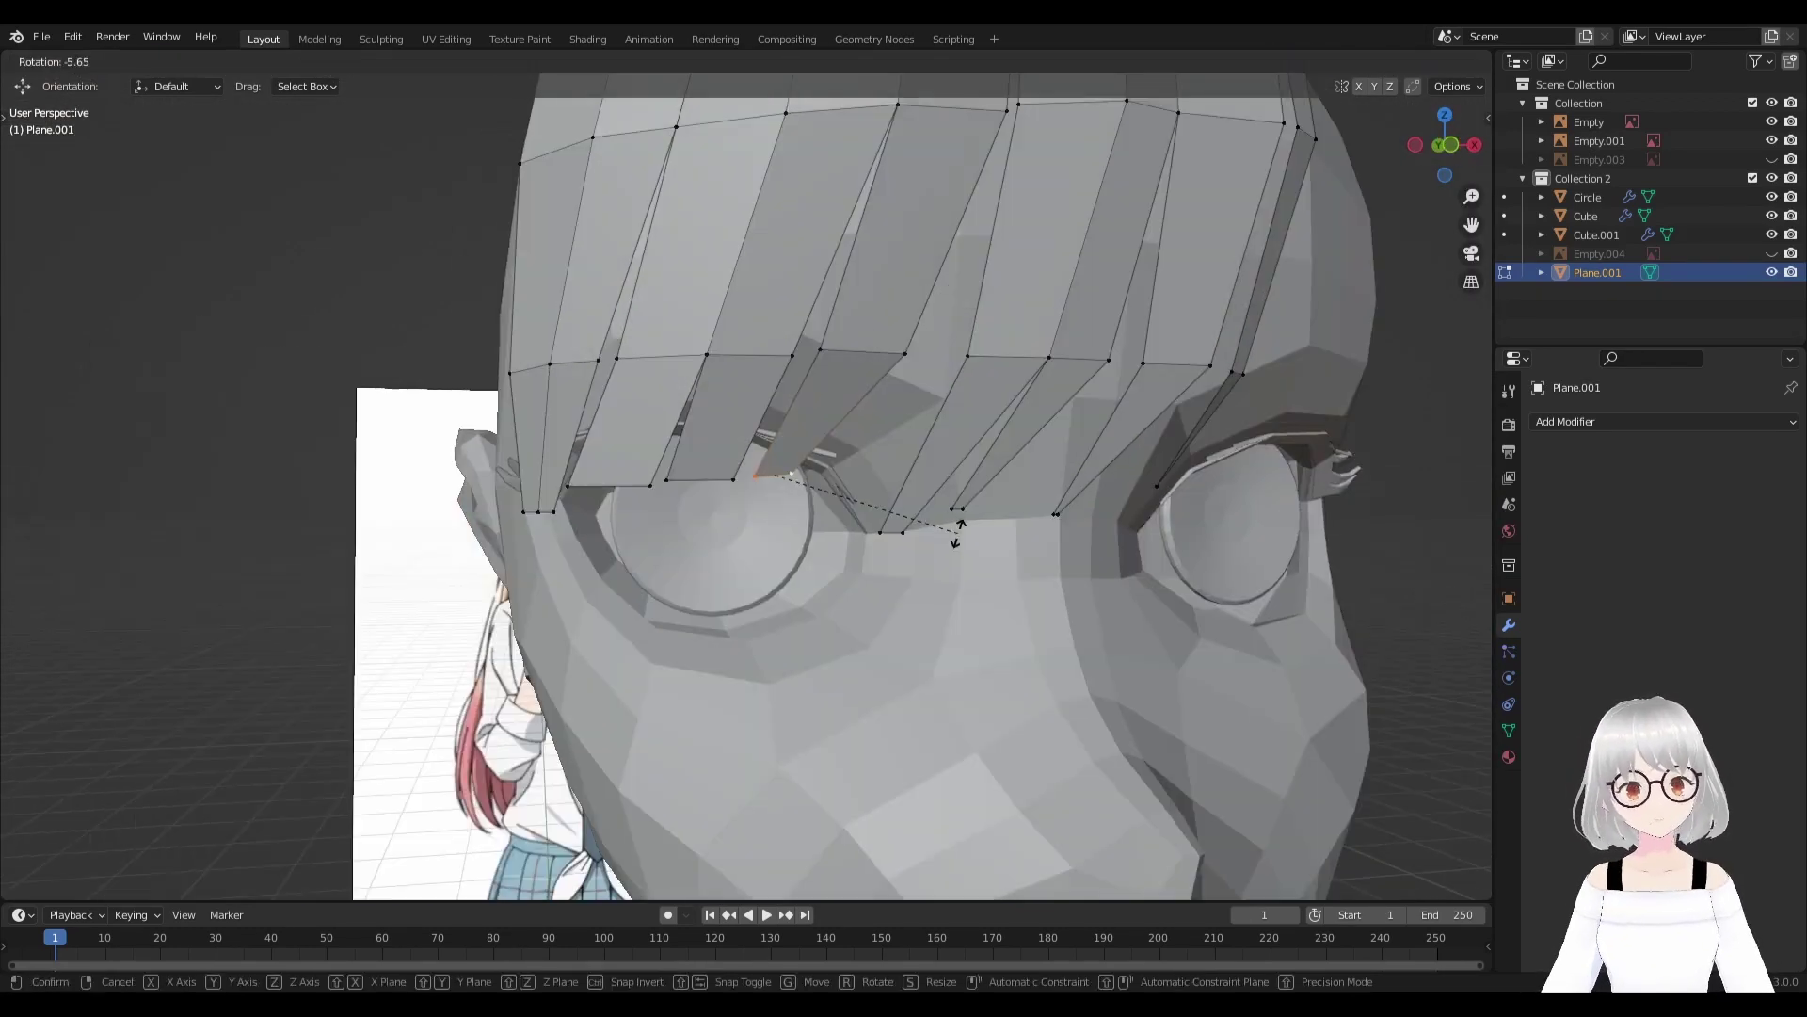
pyautogui.press('g')
pyautogui.press('z')
pyautogui.click(702, 515)
pyautogui.moveTo(701, 515)
pyautogui.mouseDown(button='middle')
pyautogui.moveTo(649, 534)
pyautogui.moveTo(765, 585)
pyautogui.moveTo(791, 621)
pyautogui.moveTo(945, 569)
pyautogui.moveTo(1040, 490)
pyautogui.moveTo(992, 552)
pyautogui.moveTo(860, 478)
pyautogui.moveTo(885, 545)
pyautogui.mouseUp(button='middle')
pyautogui.scroll(-3, 746, 534)
pyautogui.click(888, 612)
pyautogui.click(1040, 490)
pyautogui.scroll(3, 886, 546)
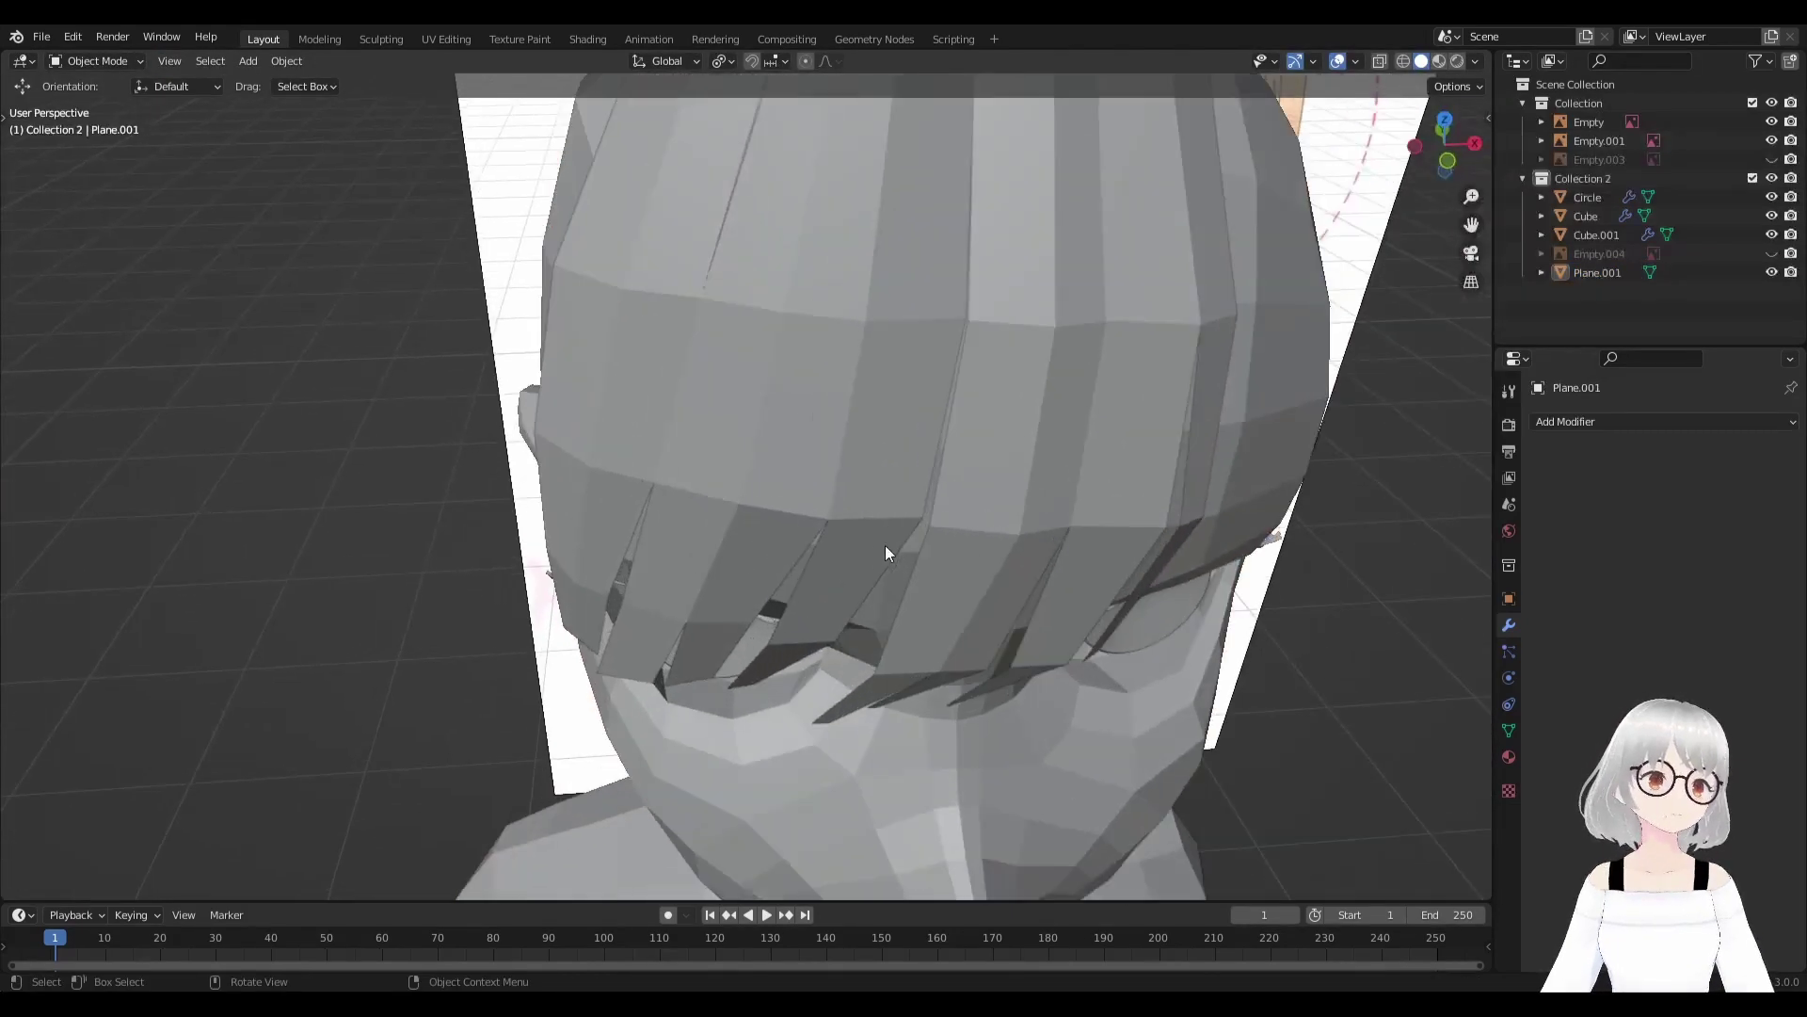
pyautogui.scroll(-5, 984, 357)
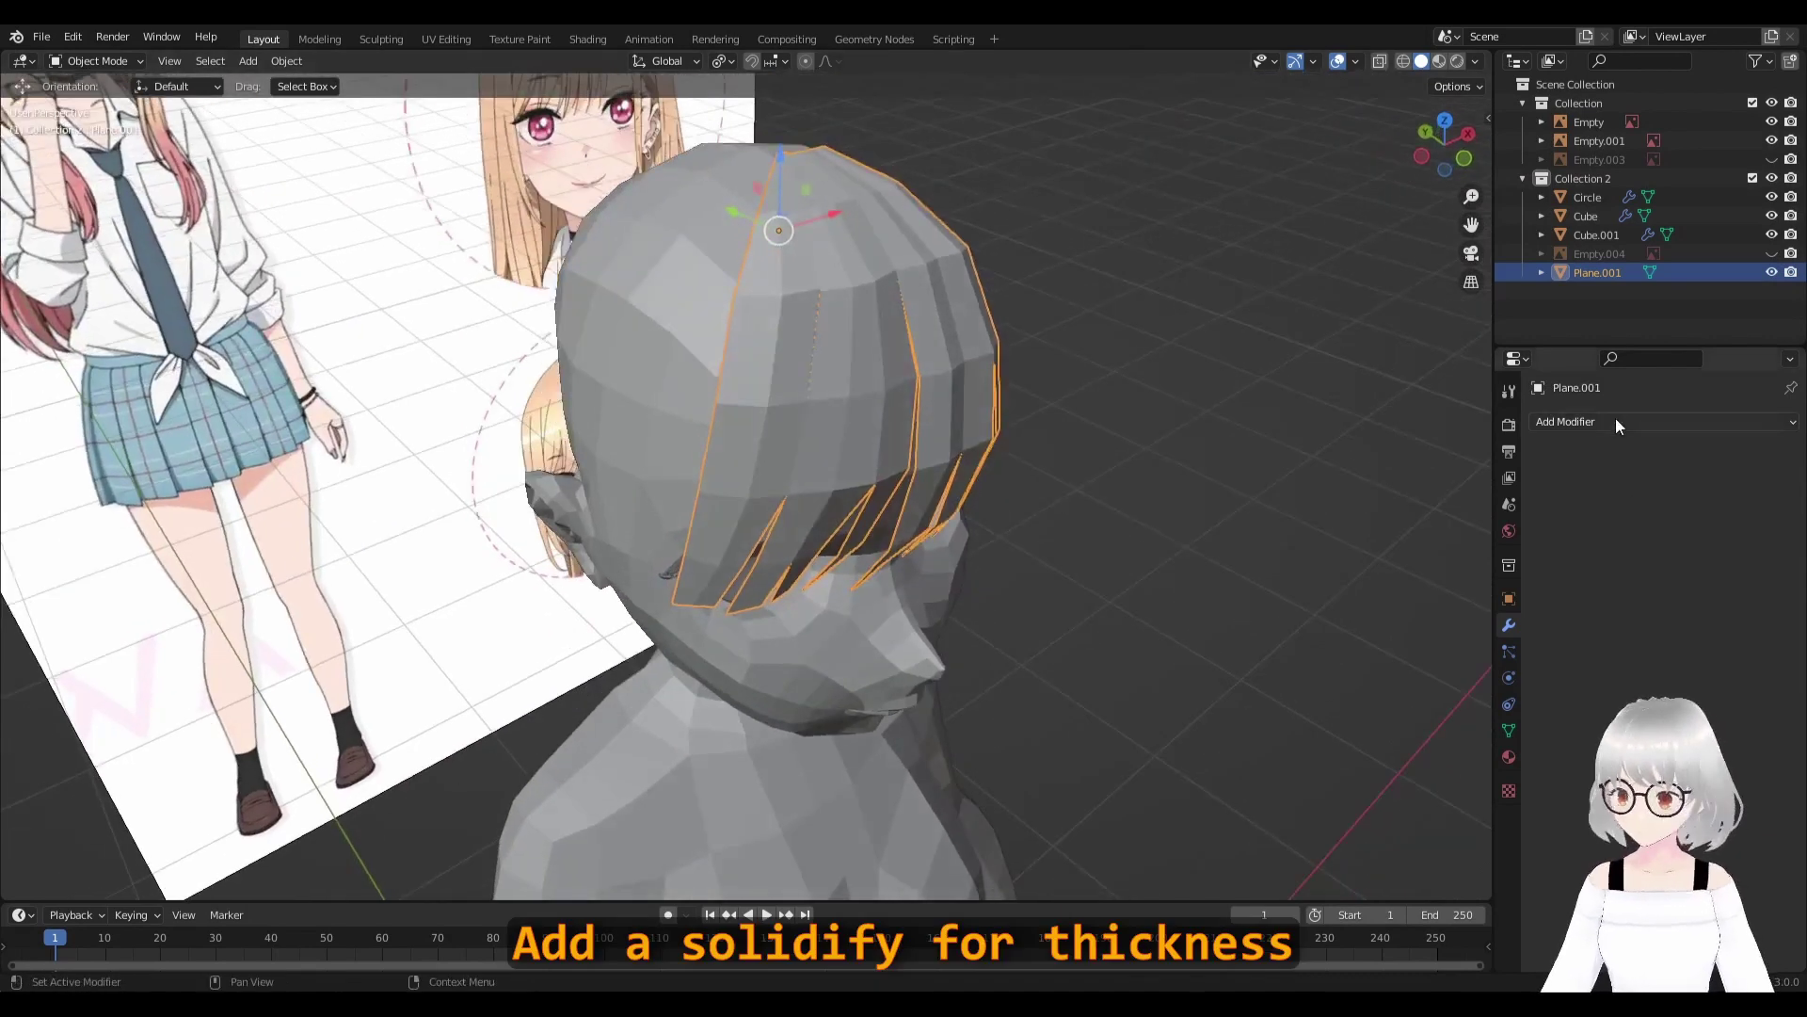
# Add a Solidify modifier to give the bangs thickness.
pyautogui.click(1615, 421)
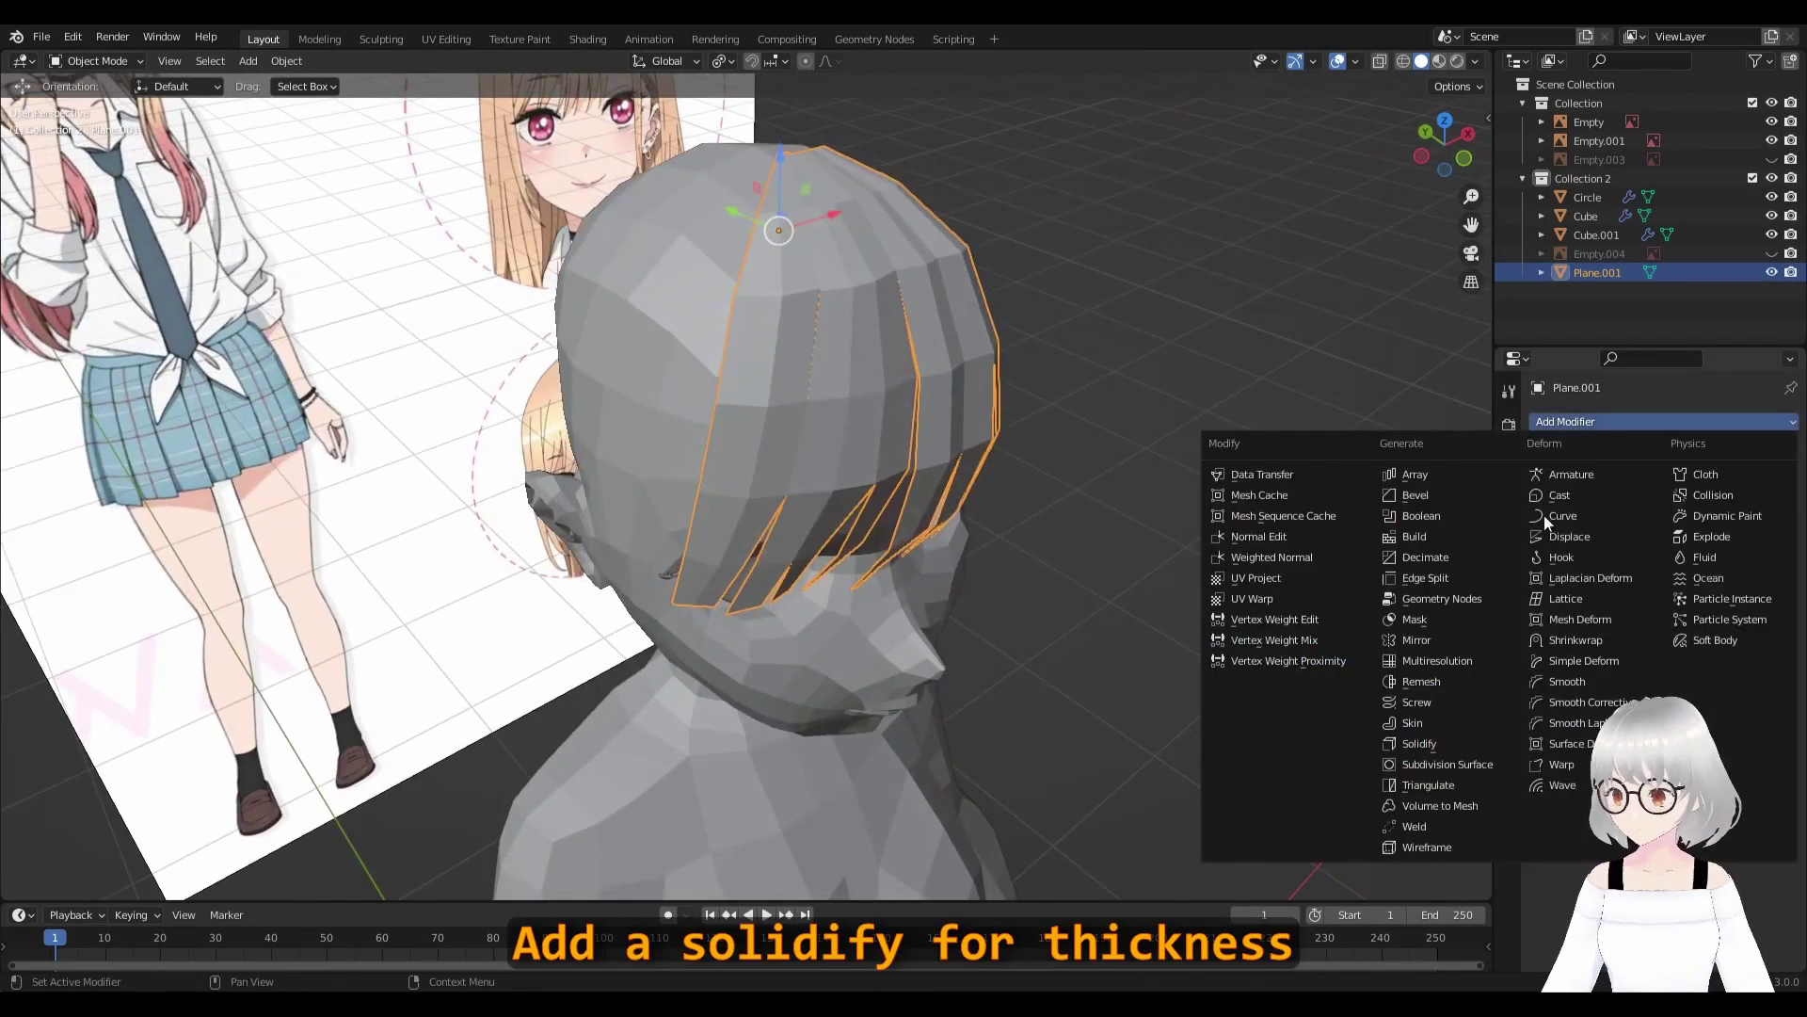
pyautogui.click(1449, 750)
pyautogui.moveTo(1025, 469)
pyautogui.mouseDown(button='middle')
pyautogui.moveTo(1115, 410)
pyautogui.moveTo(1025, 545)
pyautogui.moveTo(804, 563)
pyautogui.mouseUp(button='middle')
# Select the middle strand and recalculate its normals to point outside.
pyautogui.hotkey('alt', 'a')
pyautogui.press('l')
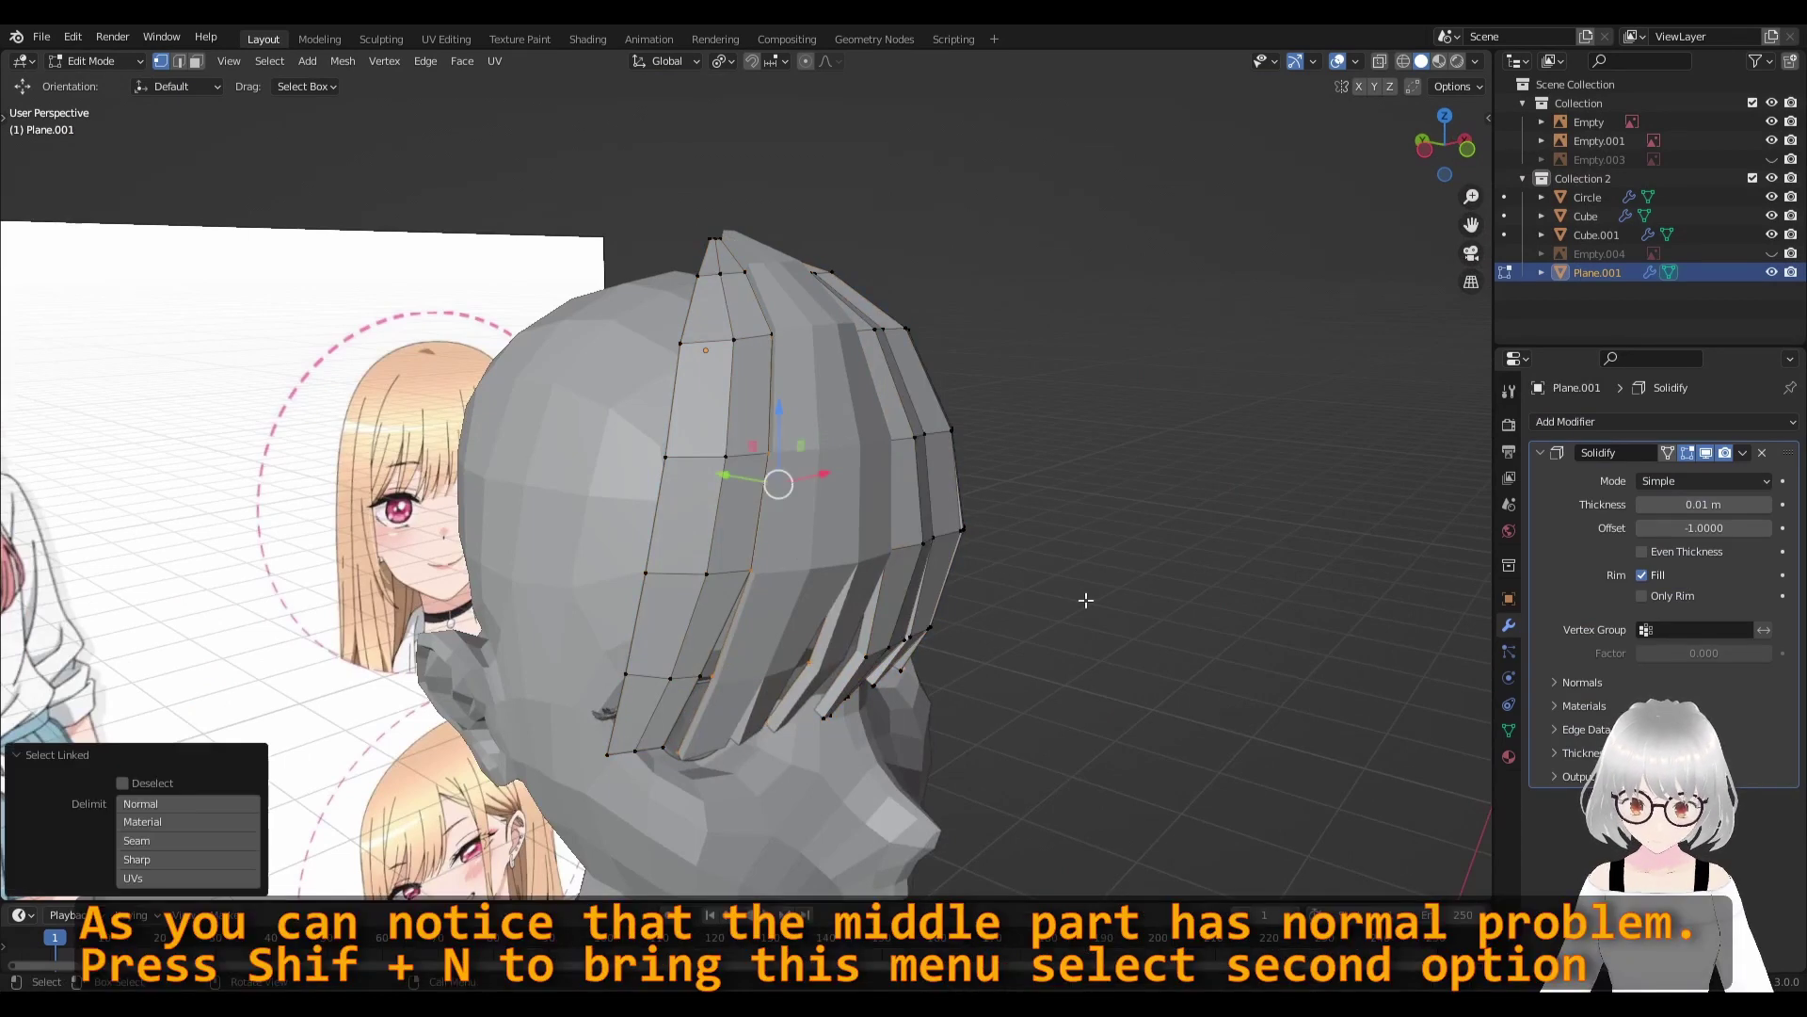
pyautogui.hotkey('alt', 'n')
pyautogui.click(1174, 623)
pyautogui.moveTo(1174, 622); pyautogui.dragTo(965, 573, button='middle')
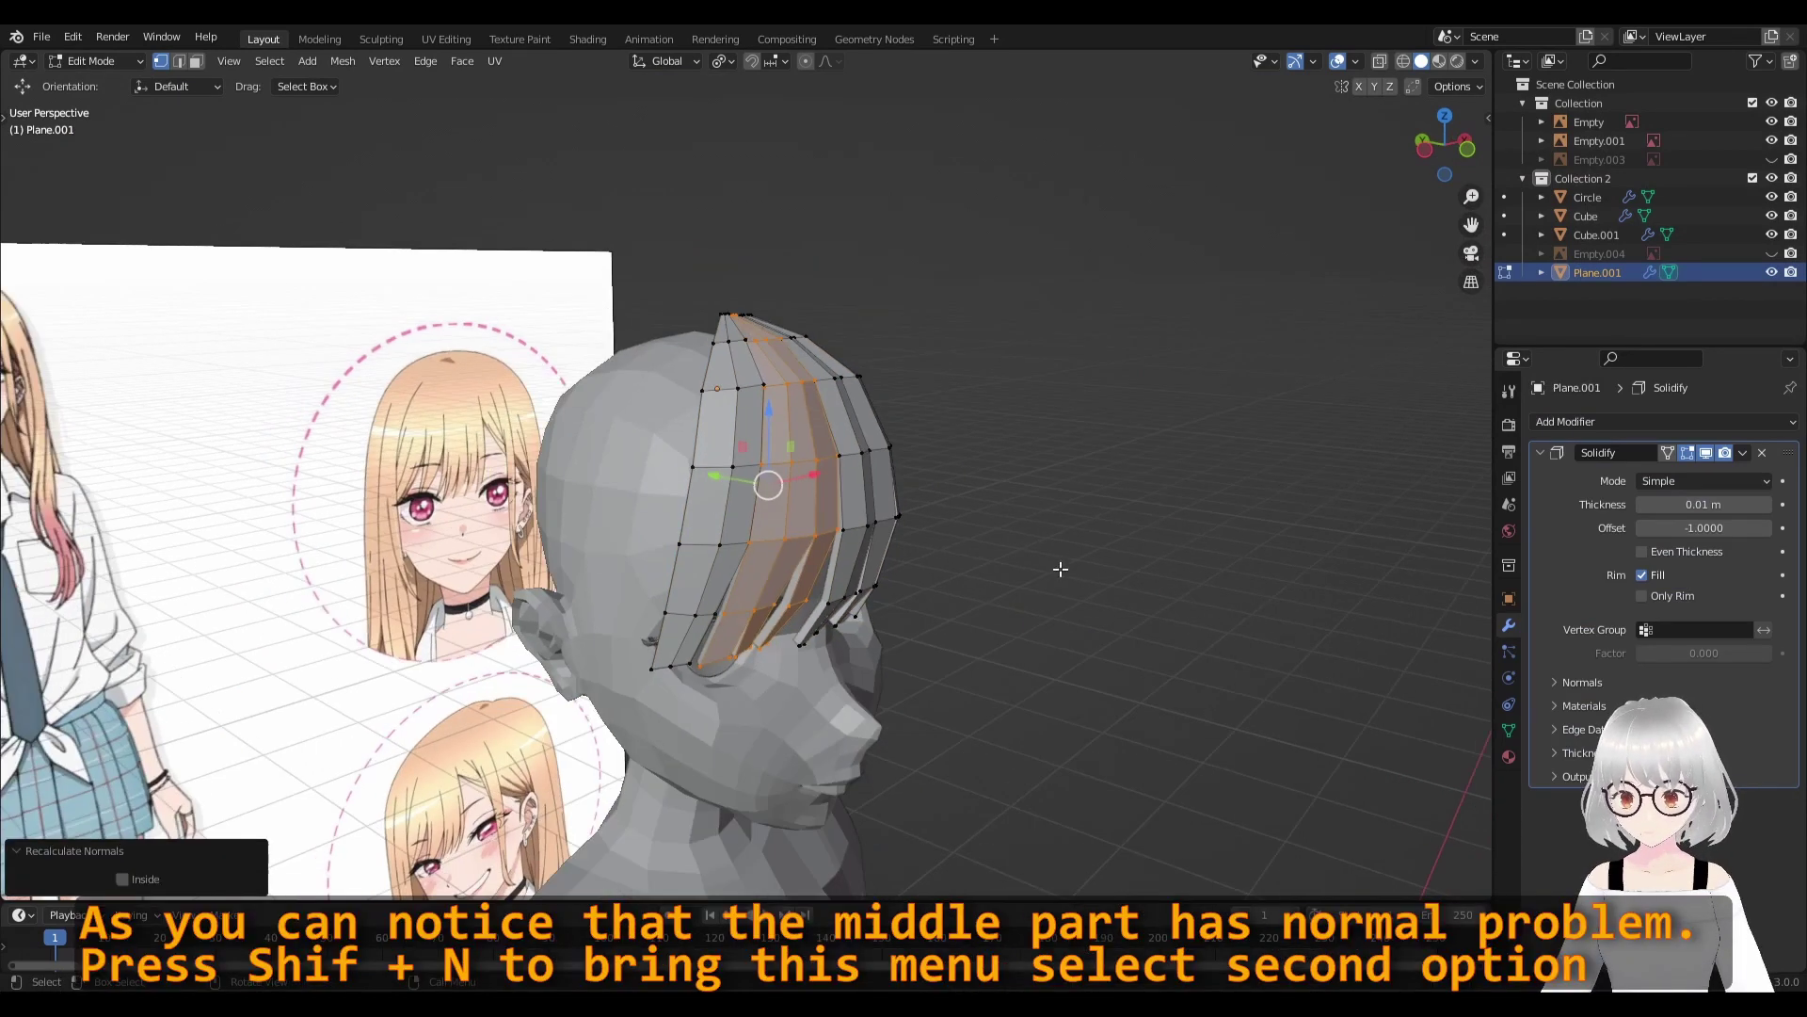
pyautogui.moveTo(921, 516); pyautogui.dragTo(1474, 504, button='middle')
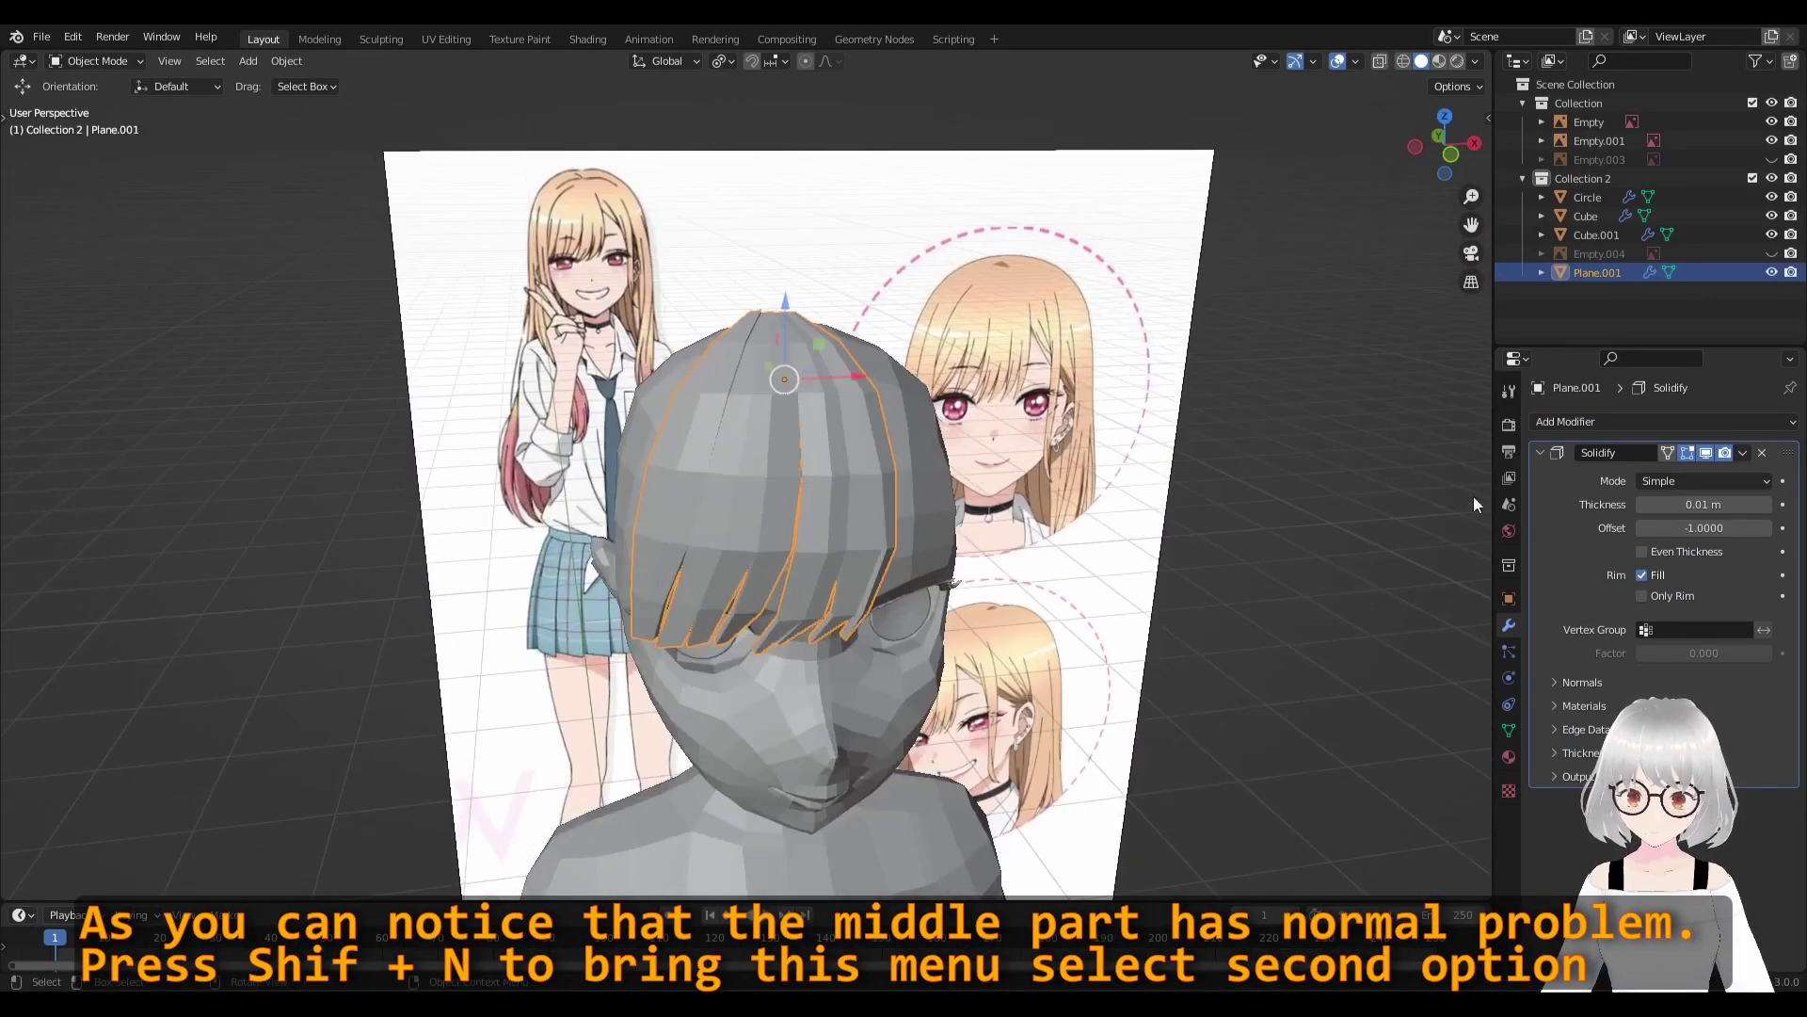
pyautogui.click(1566, 421)
# Add a Subdivision Surface modifier and shift the left and middle bang strands closer together.
pyautogui.click(1446, 765)
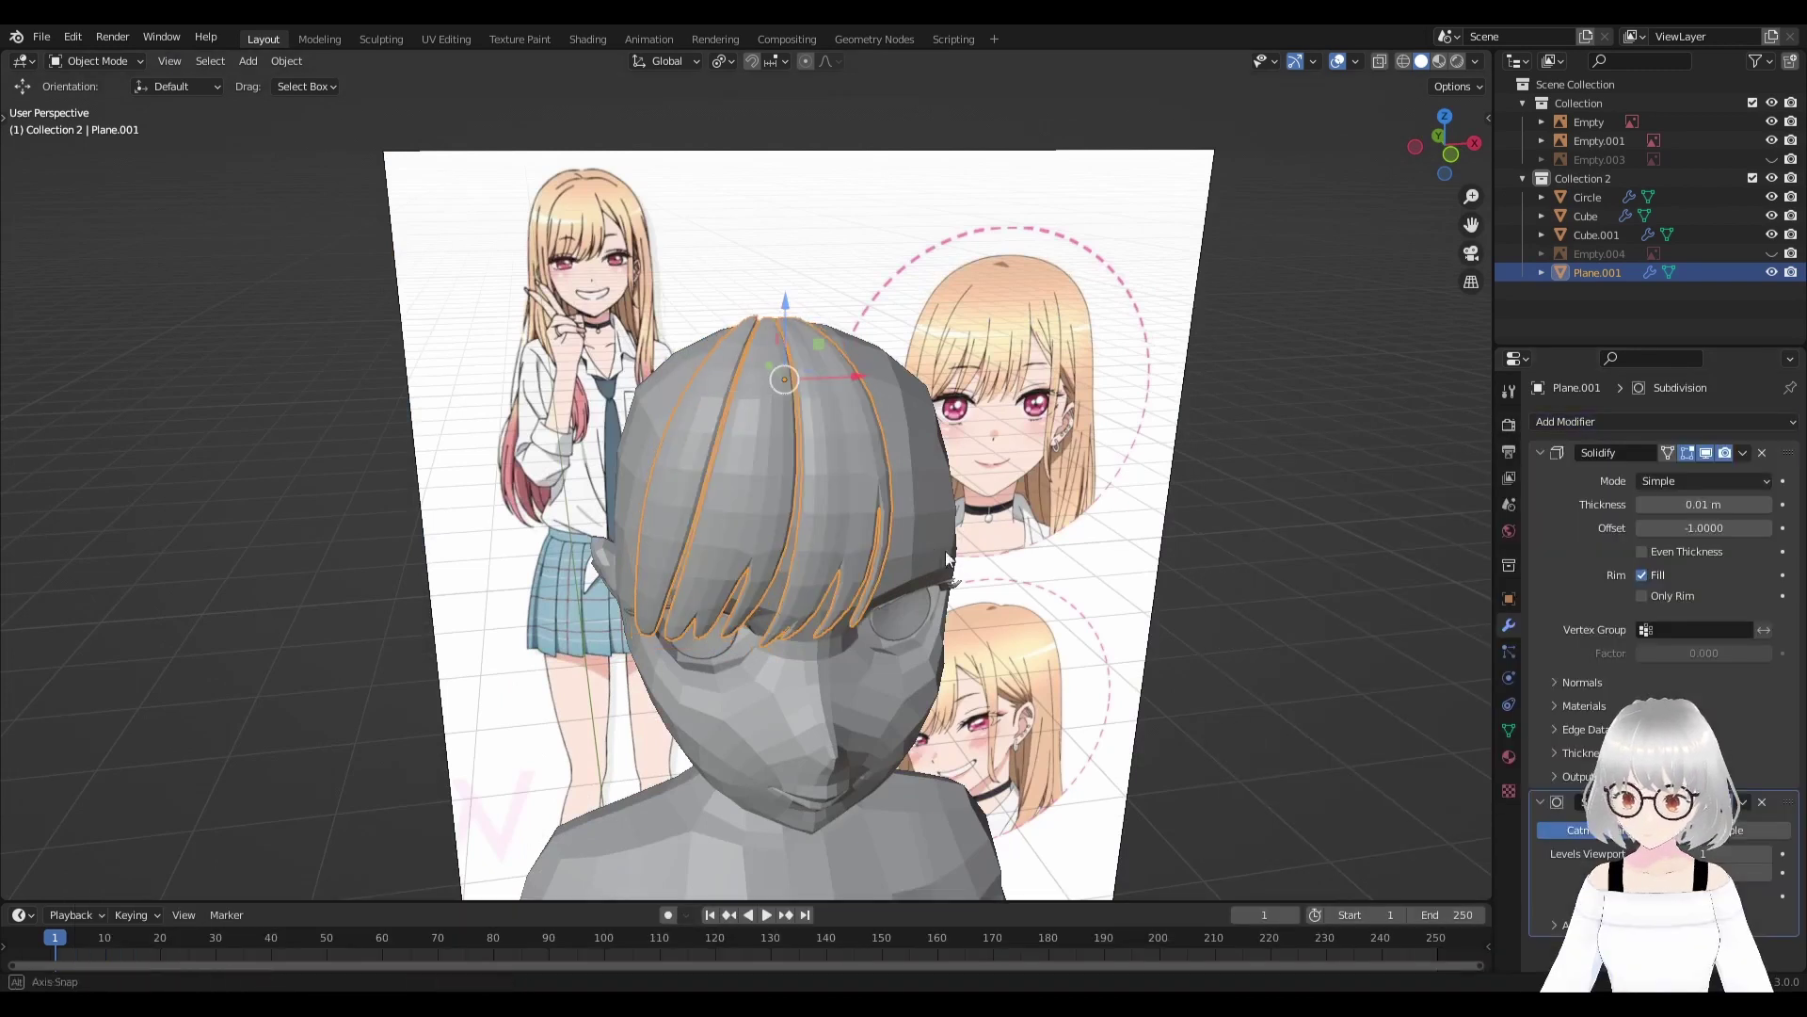
pyautogui.moveTo(1082, 602)
pyautogui.mouseDown(button='middle')
pyautogui.moveTo(951, 576)
pyautogui.moveTo(873, 240)
pyautogui.moveTo(923, 393)
pyautogui.moveTo(651, 478)
pyautogui.moveTo(693, 453)
pyautogui.moveTo(708, 480)
pyautogui.moveTo(957, 480)
pyautogui.moveTo(881, 434)
pyautogui.moveTo(912, 480)
pyautogui.moveTo(922, 444)
pyautogui.moveTo(920, 516)
pyautogui.mouseUp(button='middle')
pyautogui.press('Tab')
pyautogui.hotkey('ctrl', 'l')
pyautogui.click(705, 451)
pyautogui.press('l')
pyautogui.click(775, 469)
pyautogui.click(918, 522)
pyautogui.press('Tab')
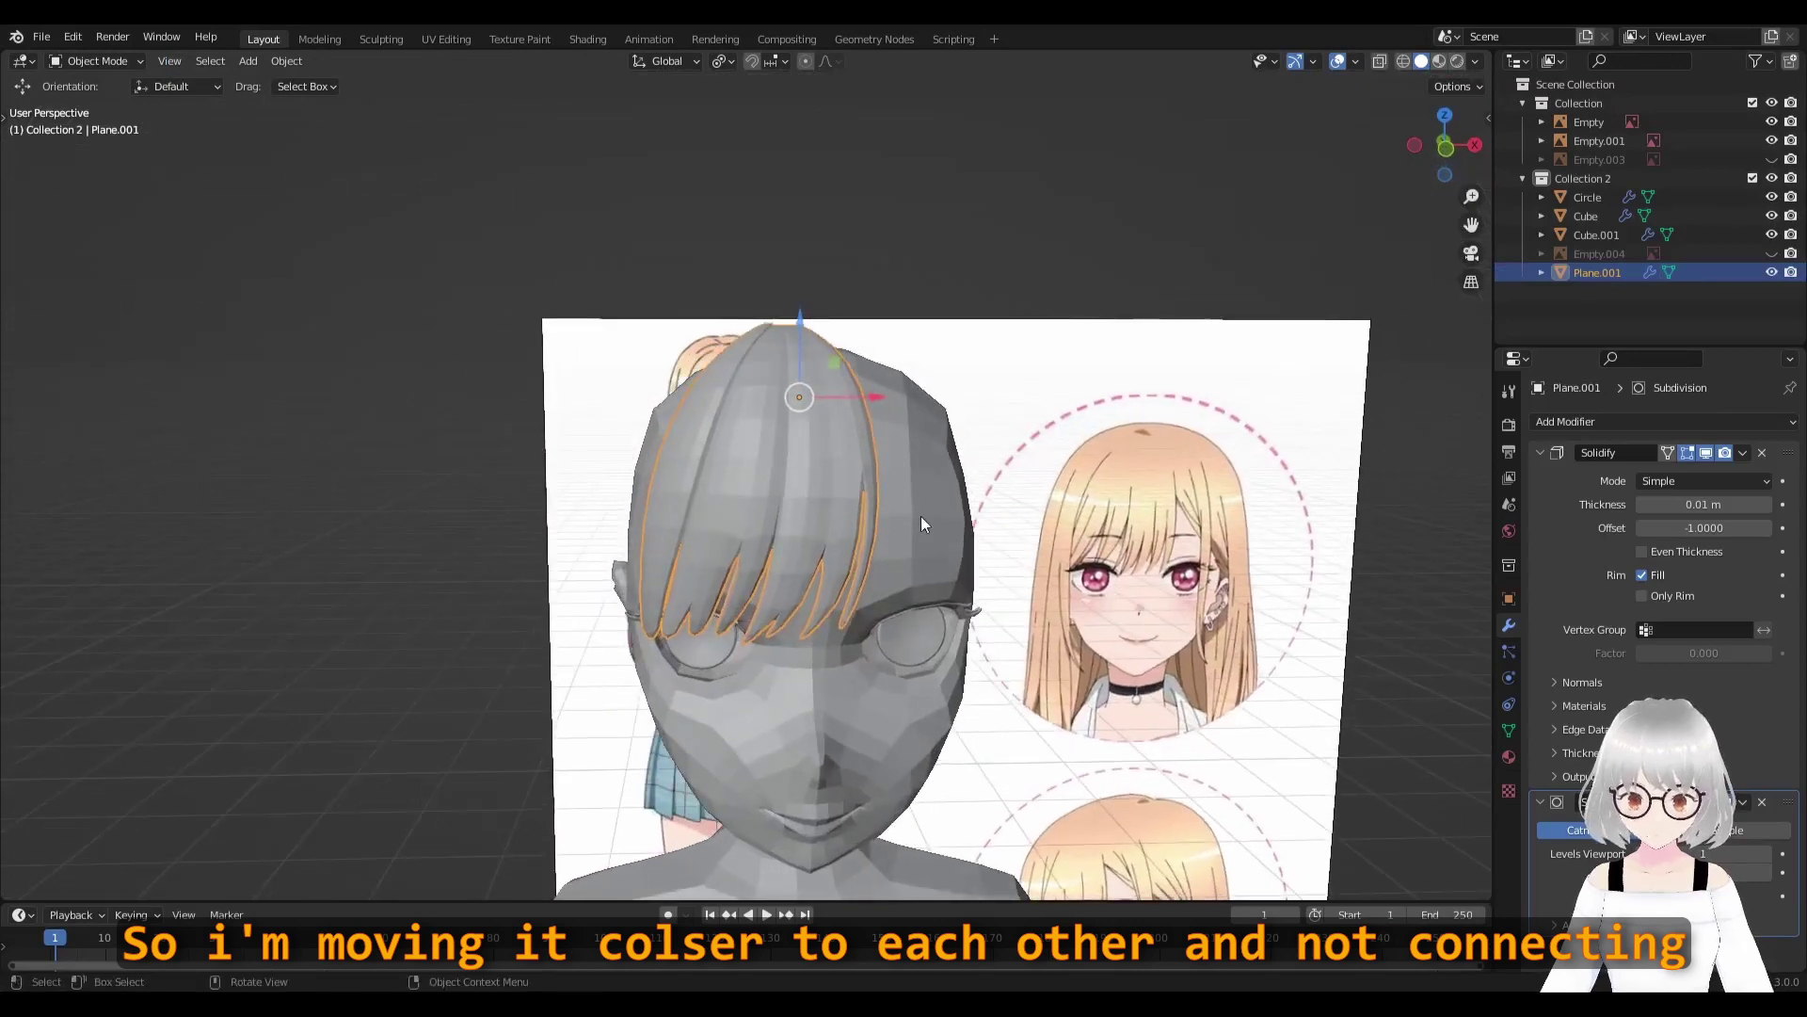
# Switch to zoomed-in front orthographic view with see-through display over the reference.
pyautogui.press('KP_1')
pyautogui.scroll(2, 920, 516)
pyautogui.scroll(2, 920, 515)
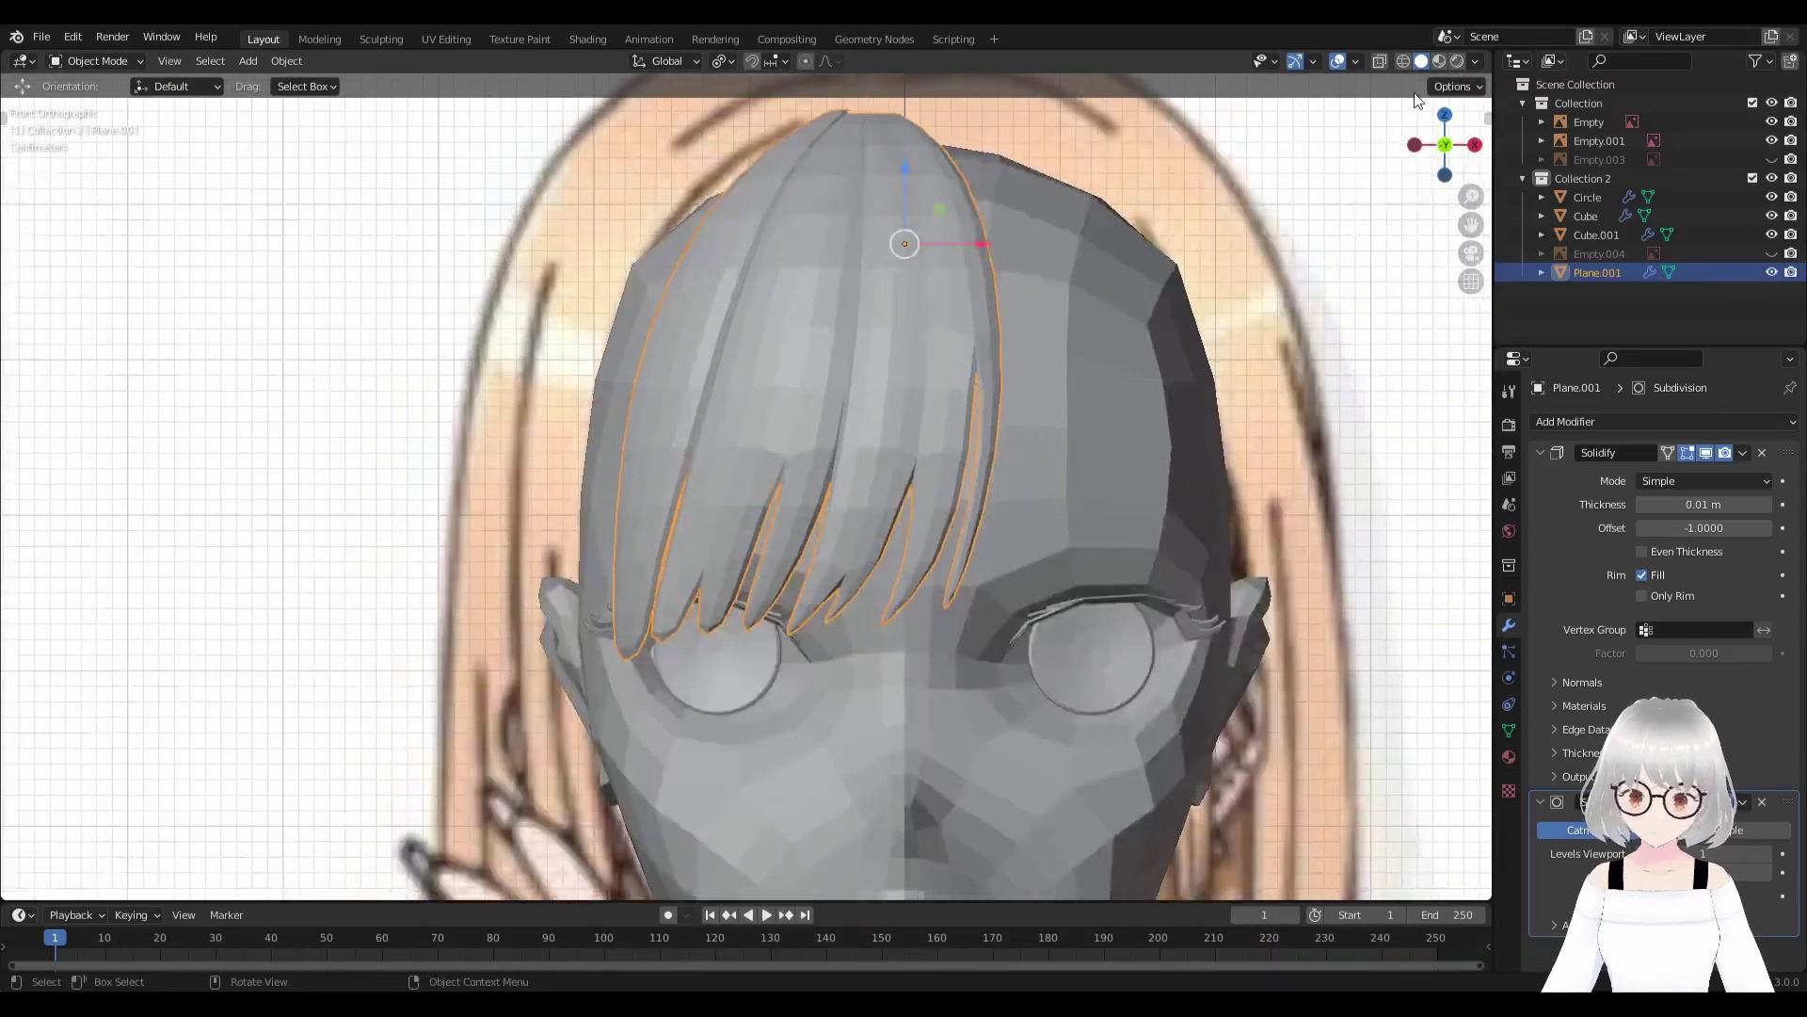
pyautogui.click(1380, 61)
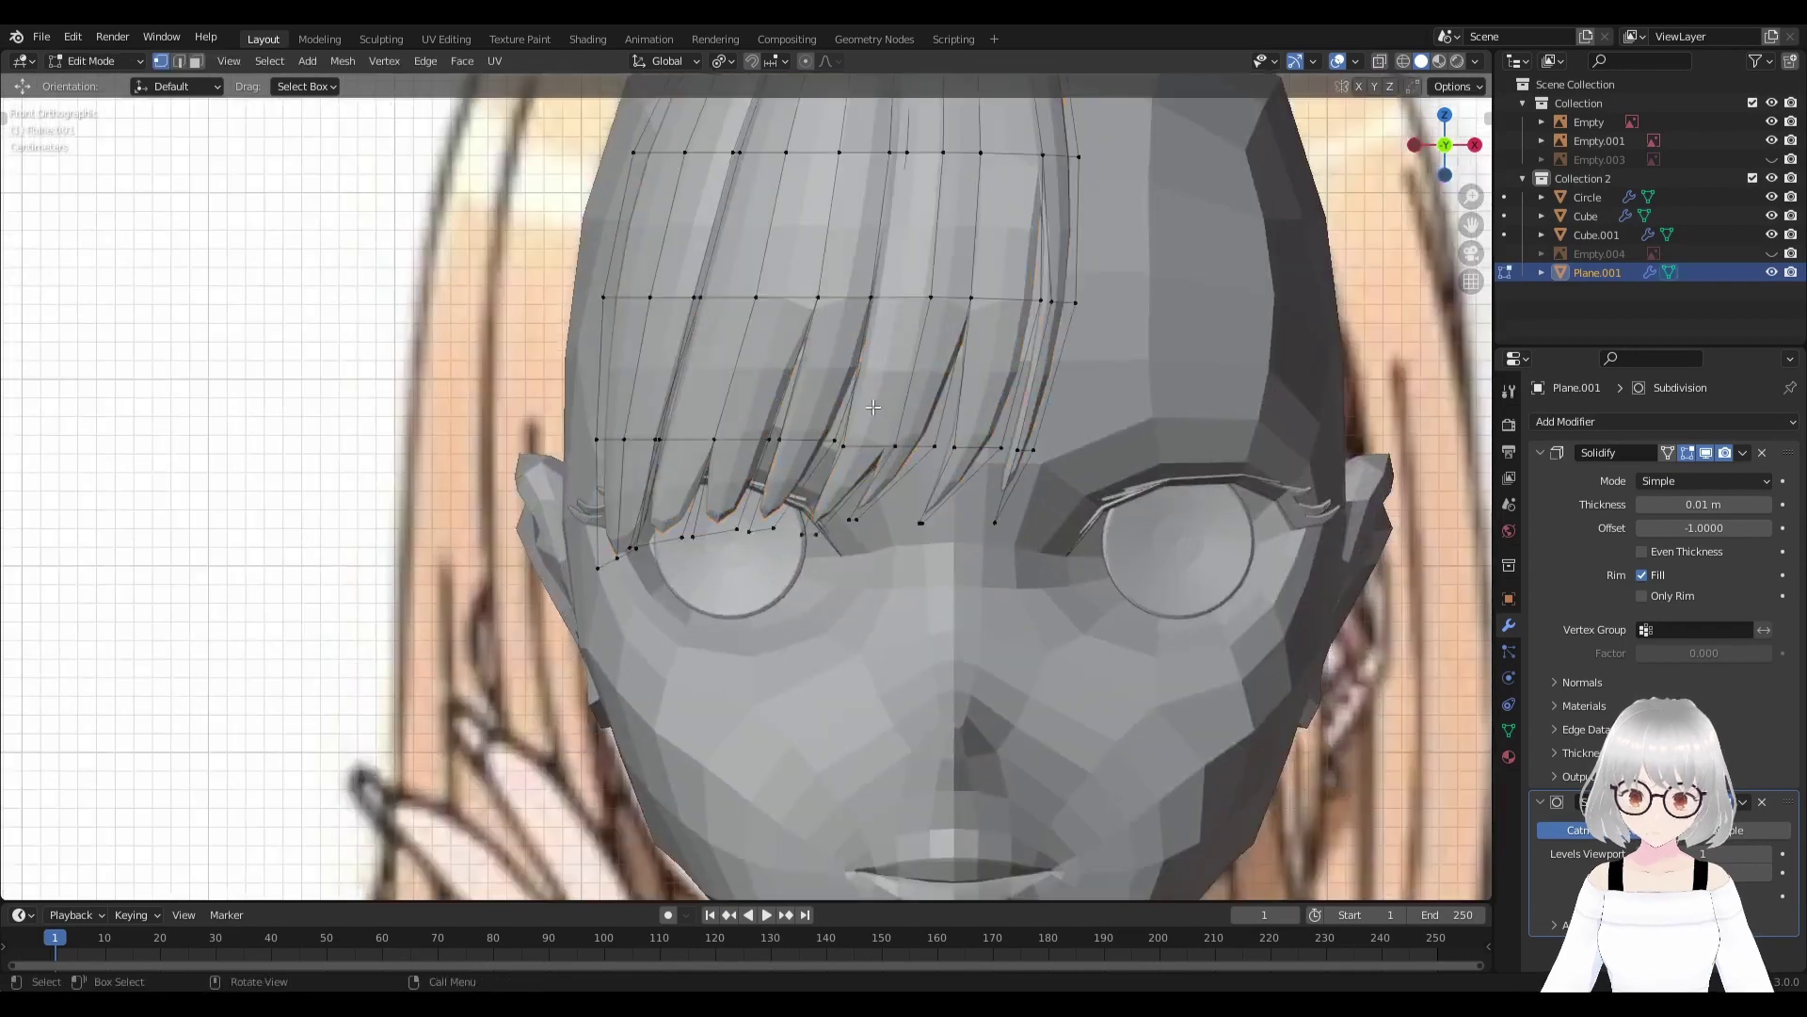
# Reposition a bang tip vertex over the forehead and set an edge crease on the bangs.
pyautogui.click(768, 438)
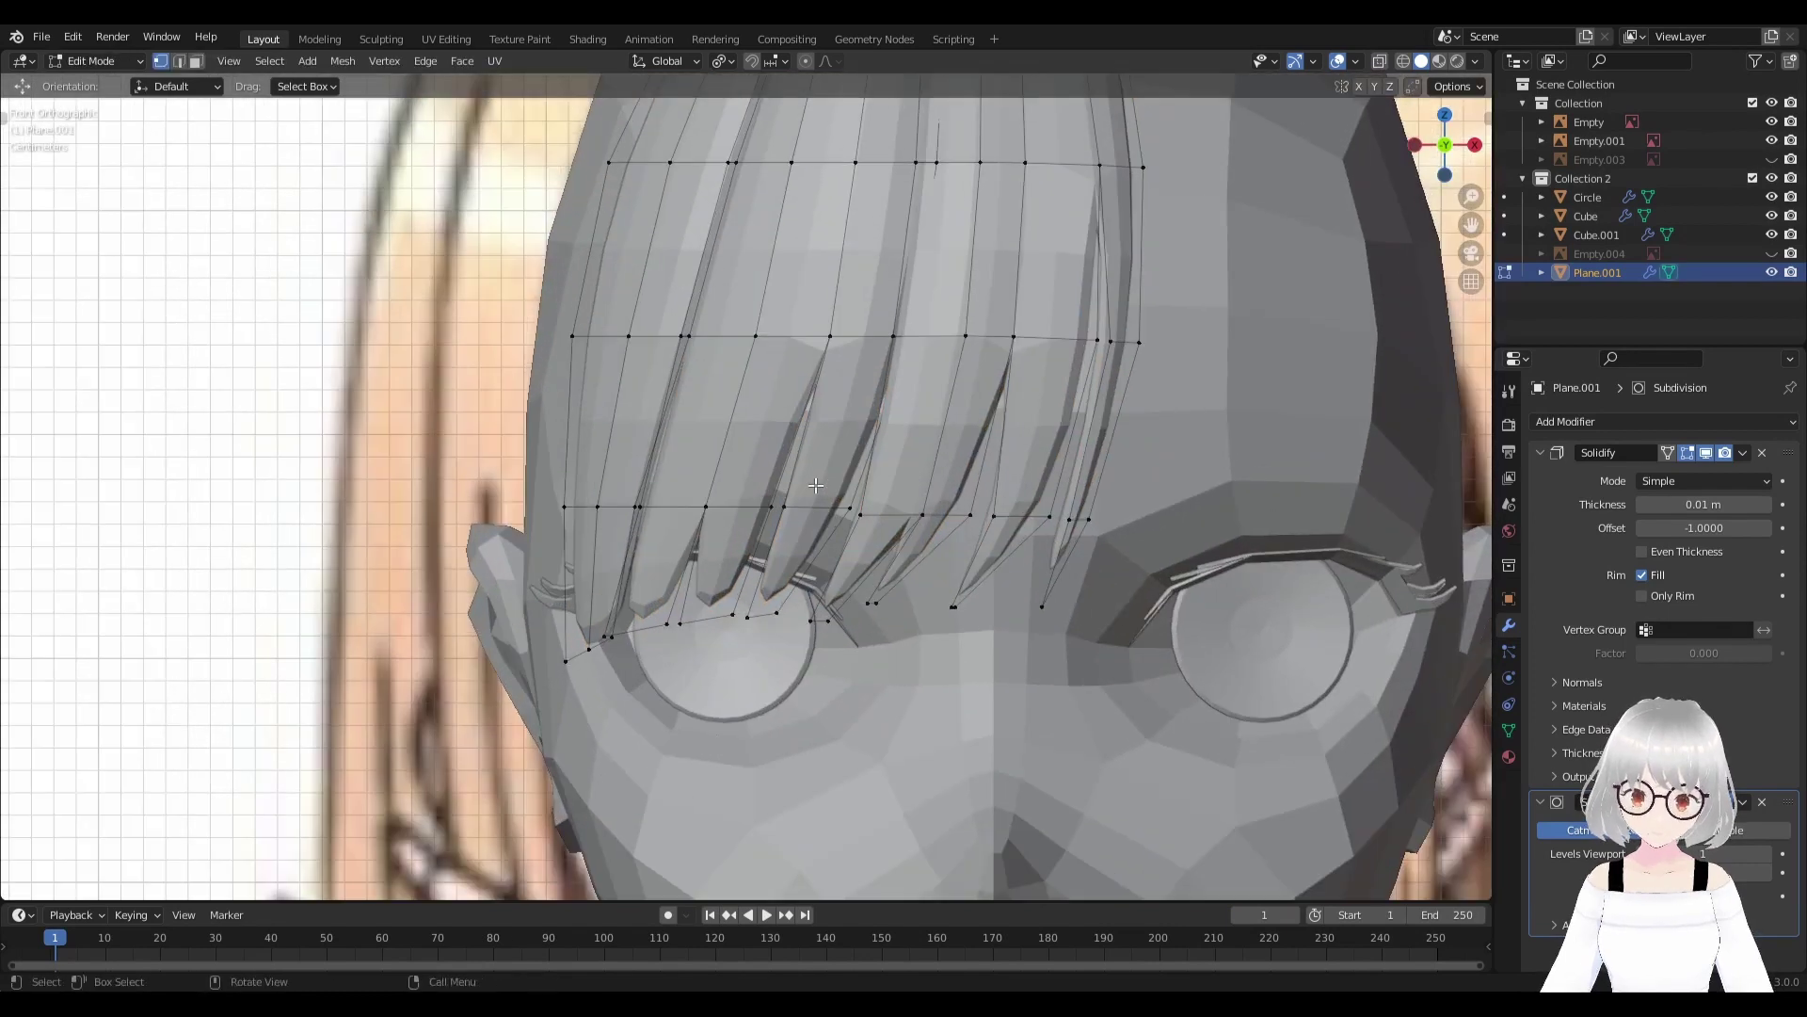
pyautogui.scroll(1, 901, 619)
pyautogui.click(816, 544)
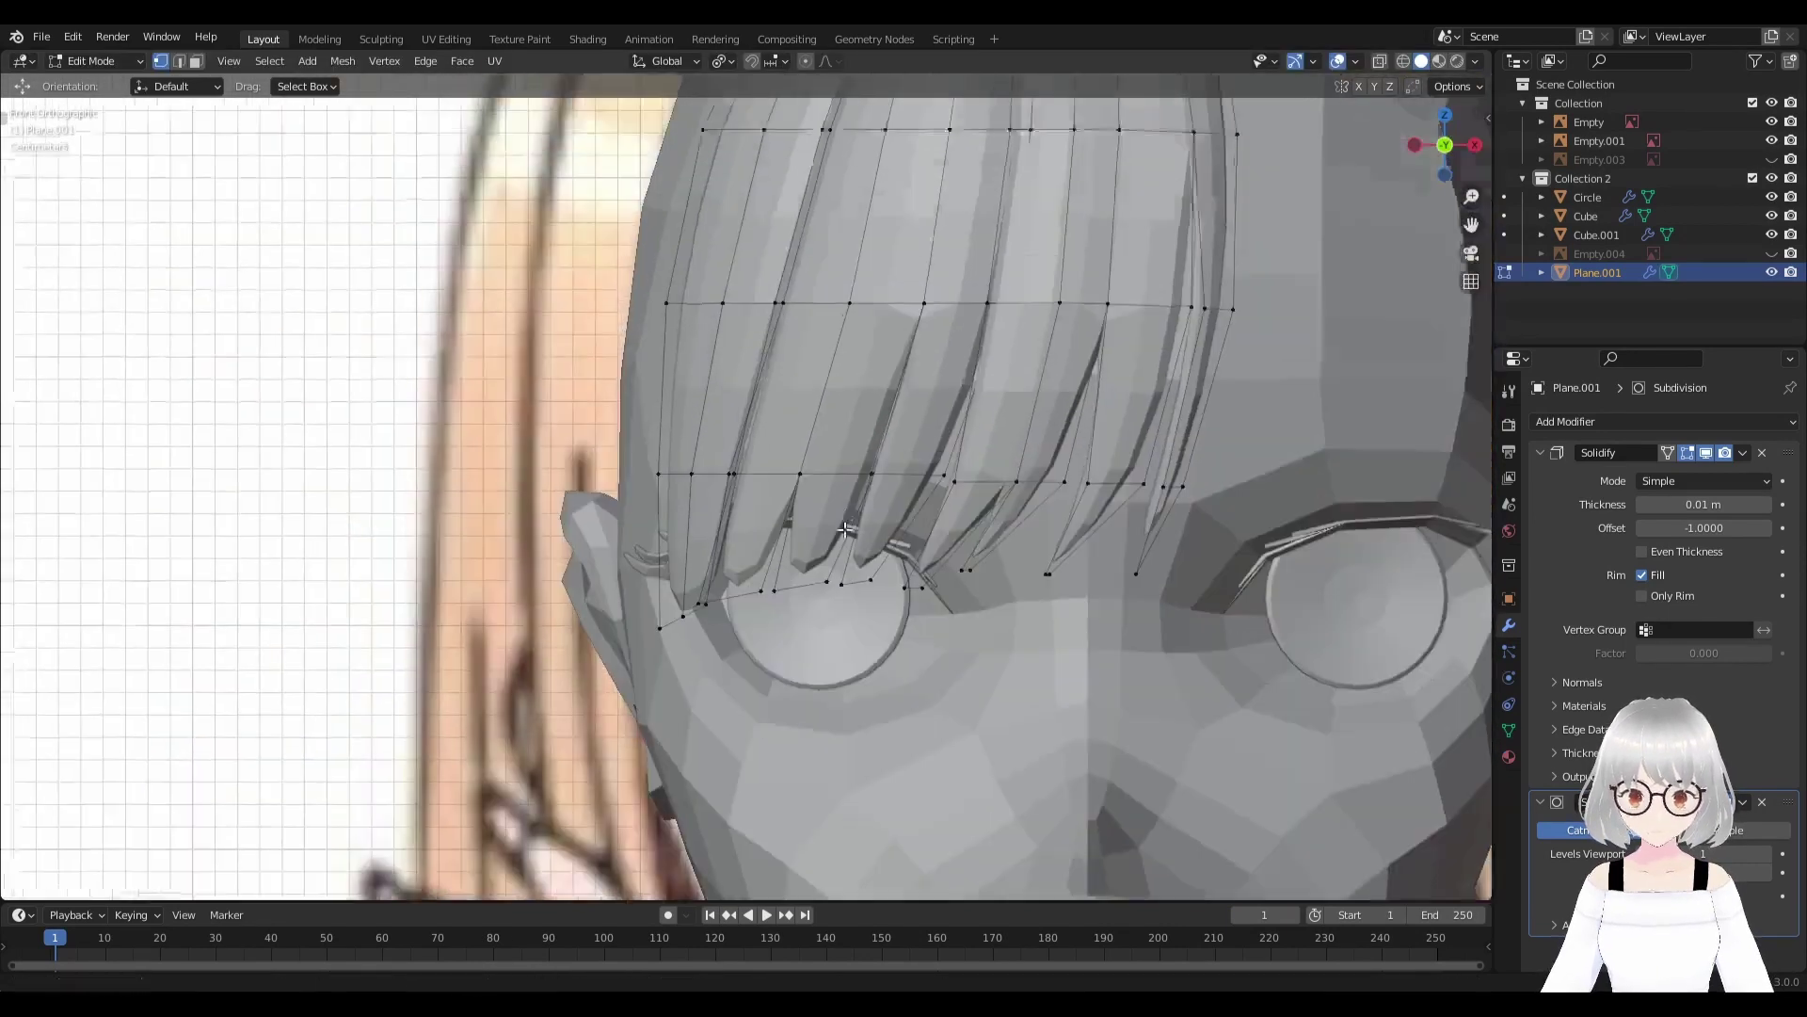
pyautogui.scroll(-3, 847, 527)
pyautogui.click(906, 517)
pyautogui.scroll(-1, 907, 517)
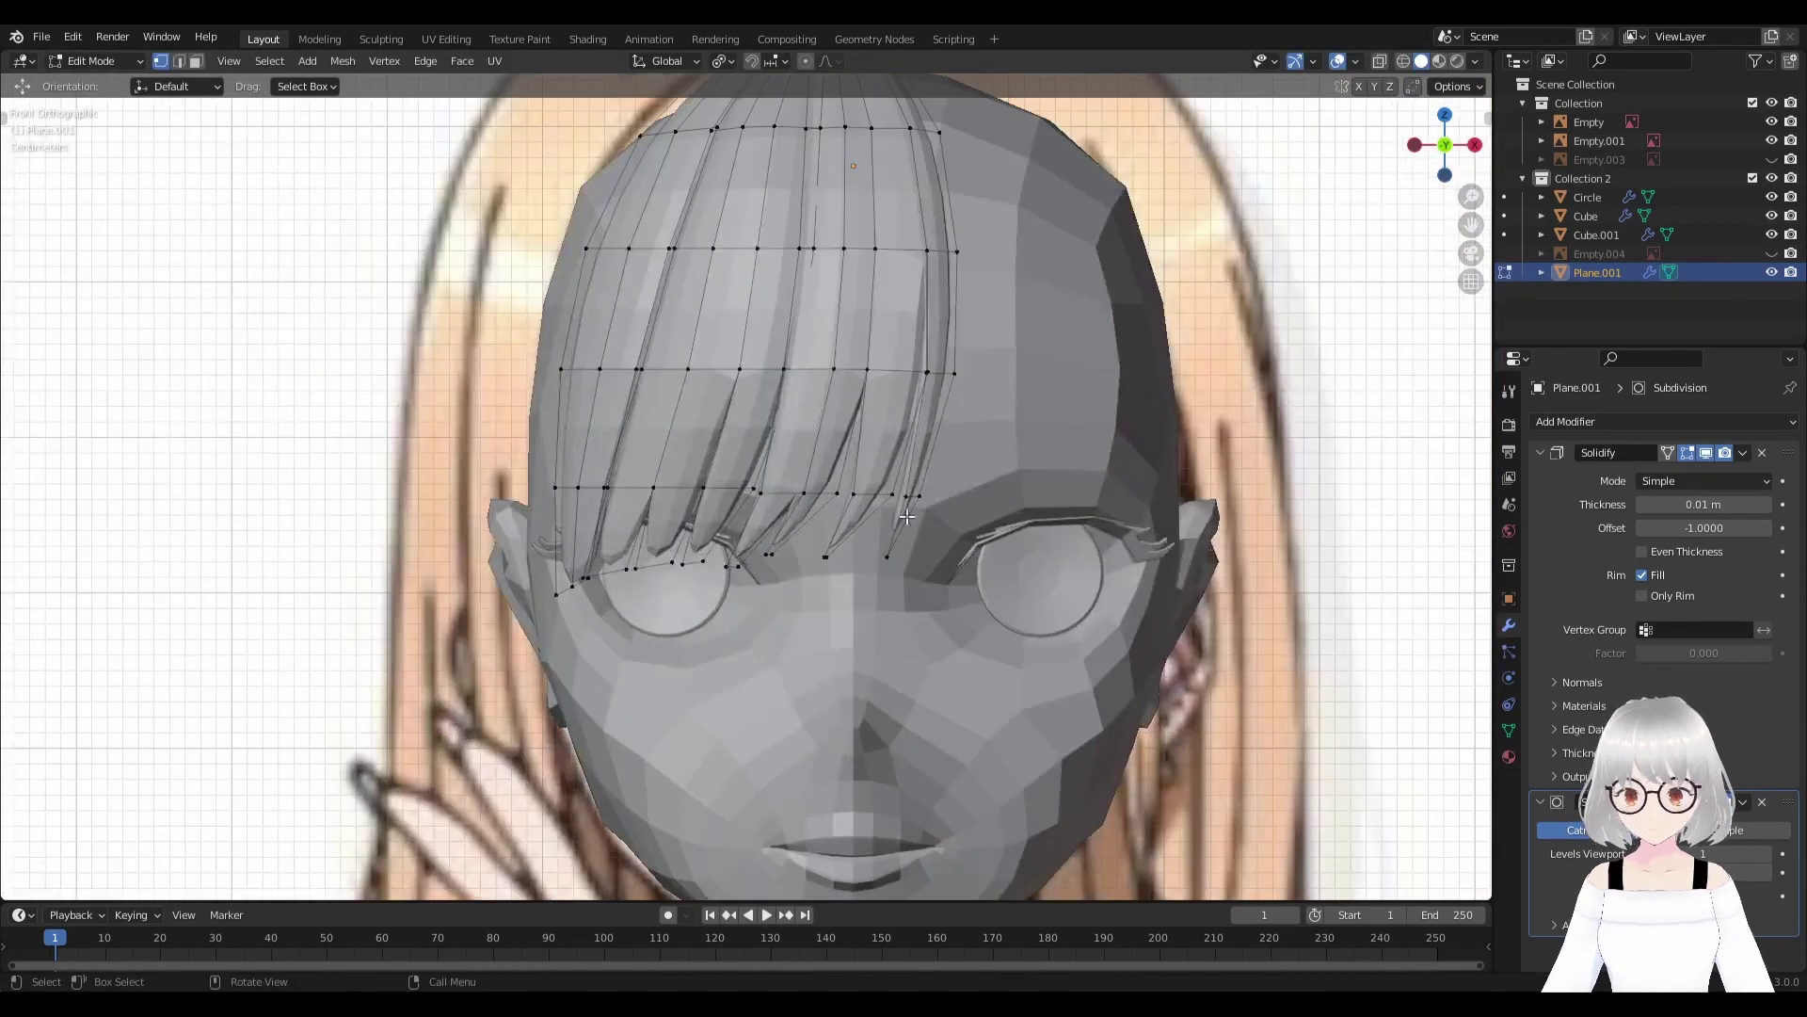
pyautogui.click(901, 507)
pyautogui.scroll(3, 988, 513)
pyautogui.click(962, 578)
pyautogui.scroll(-4, 962, 578)
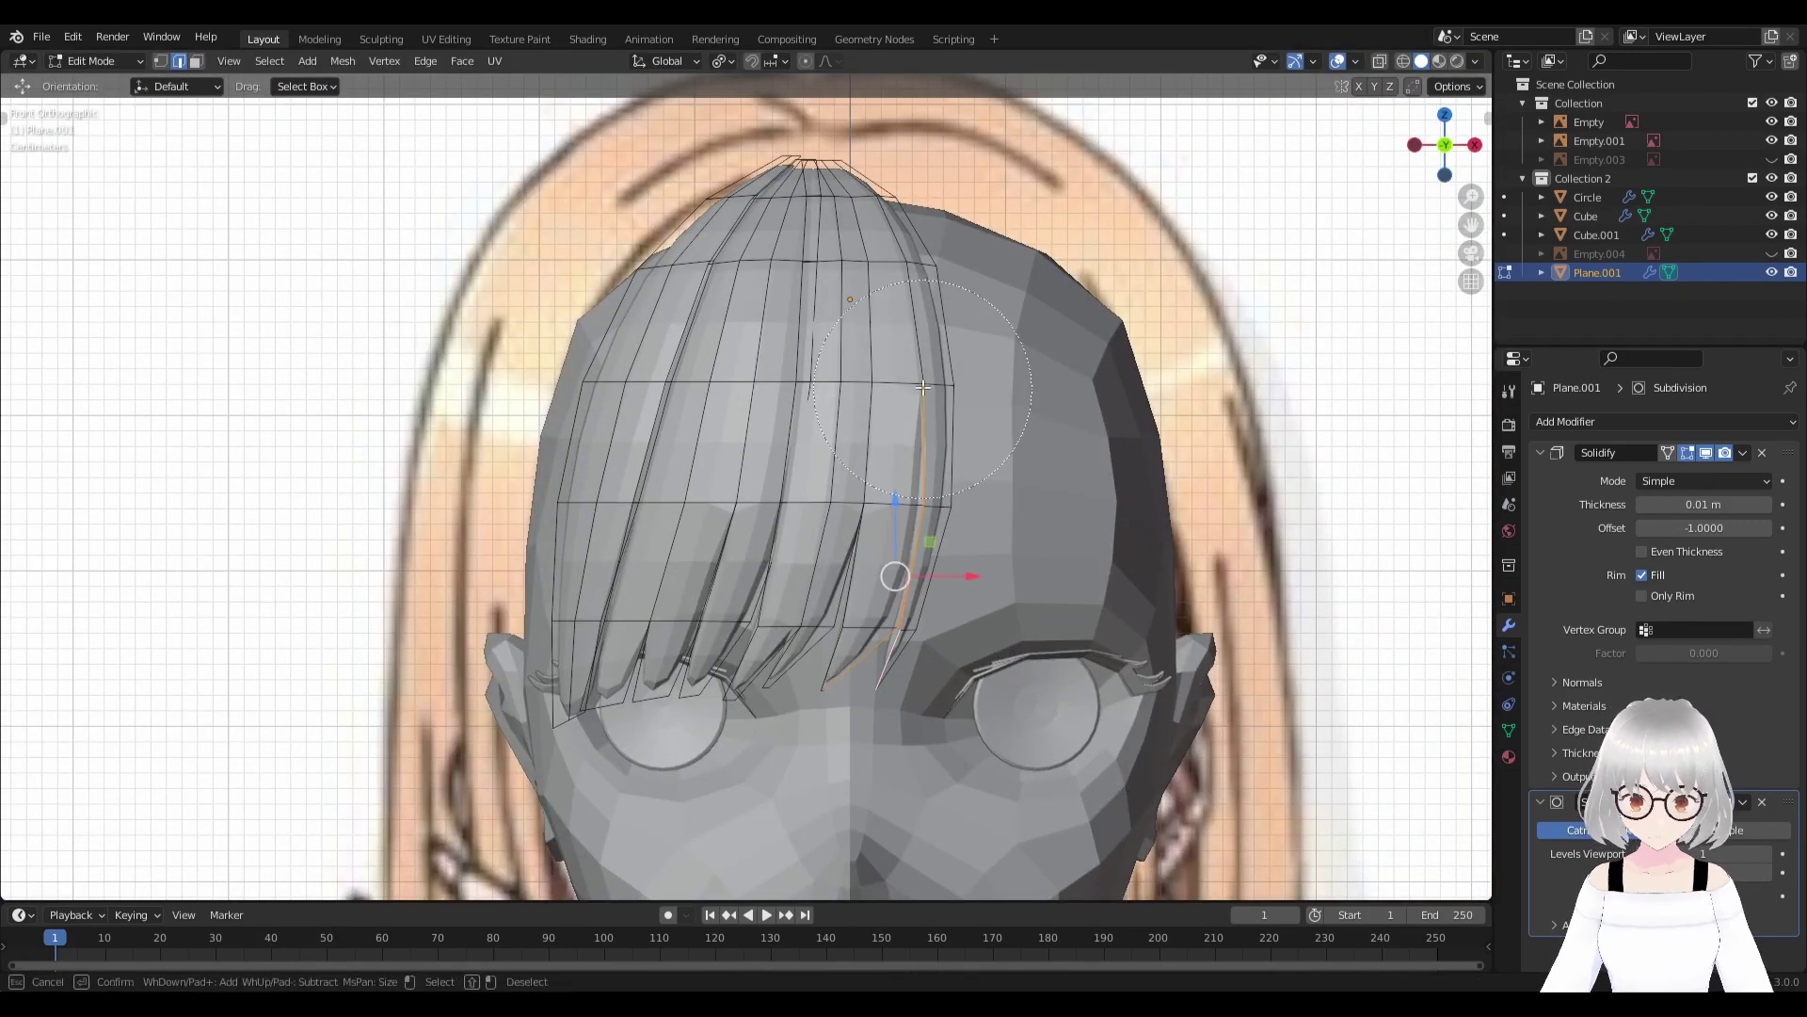
pyautogui.click(1212, 626)
pyautogui.scroll(-3, 1211, 626)
pyautogui.scroll(-1, 1082, 452)
# Select the edge loop along the right bang edge and slide a duplicate sideways.
pyautogui.hotkey('alt', 'z')
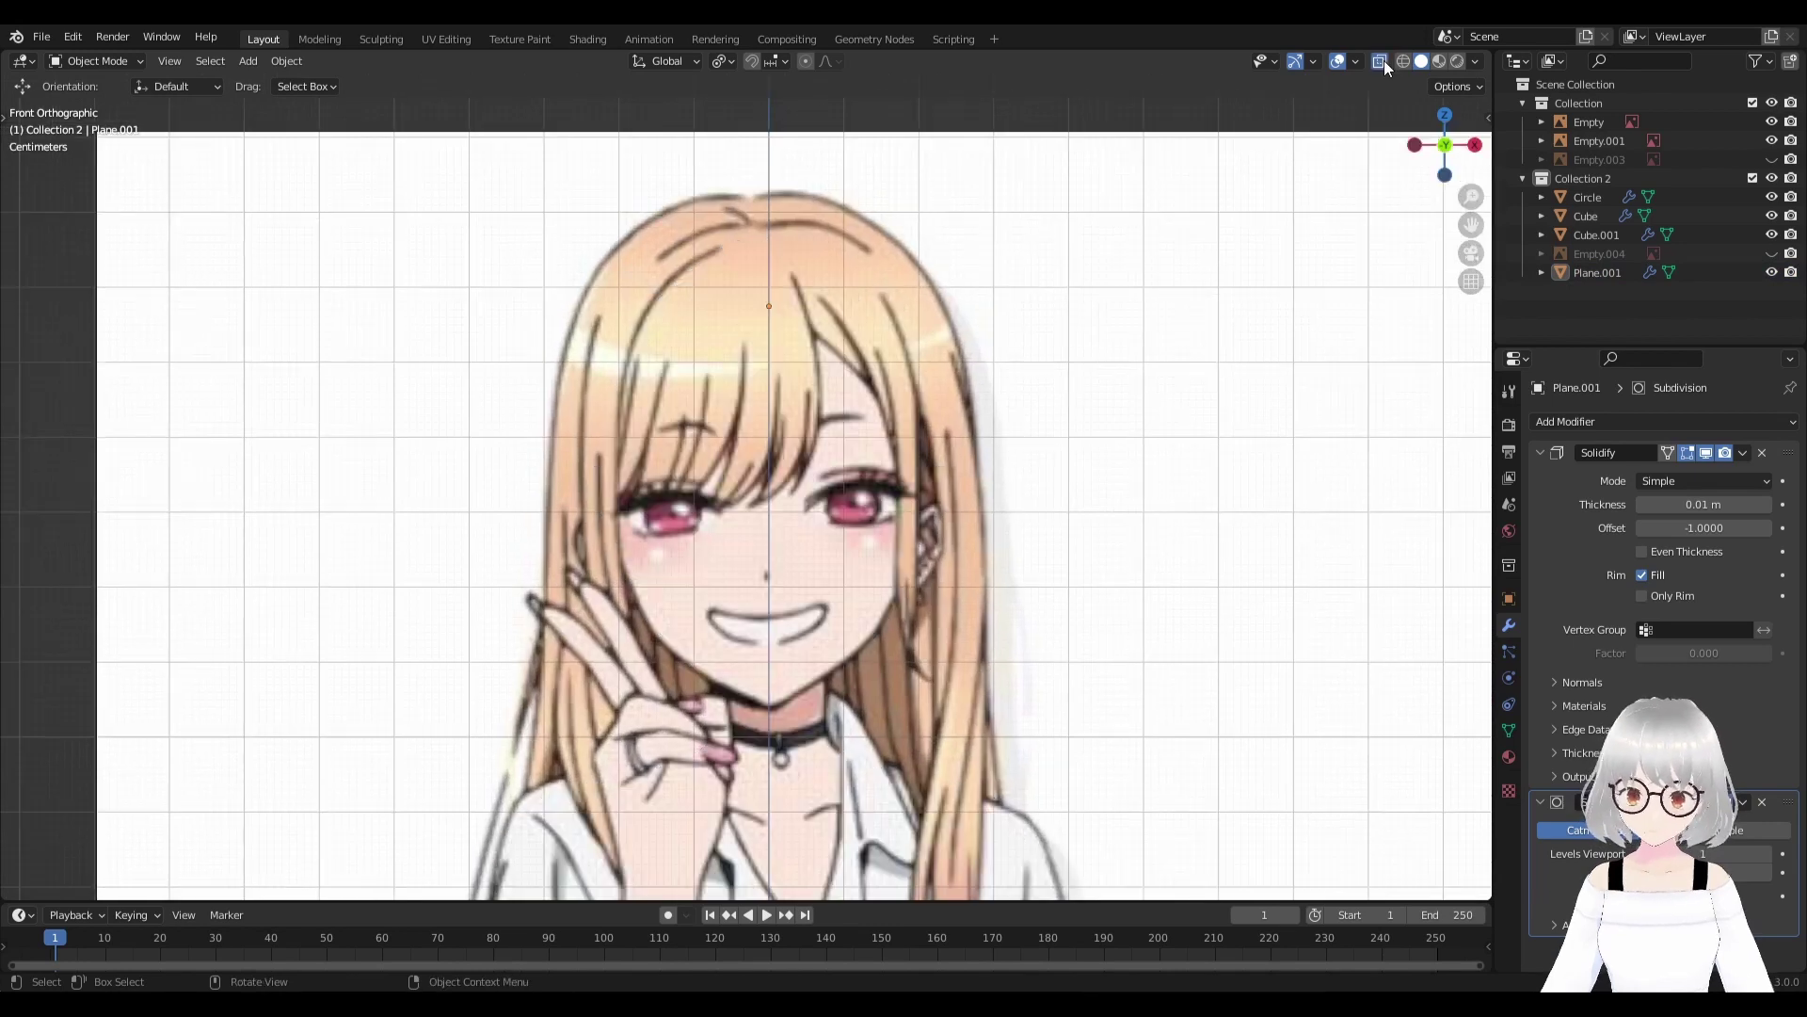
pyautogui.hotkey('alt', 'z')
pyautogui.hotkey('alt', 'z')
pyautogui.scroll(3, 895, 316)
pyautogui.press('l')
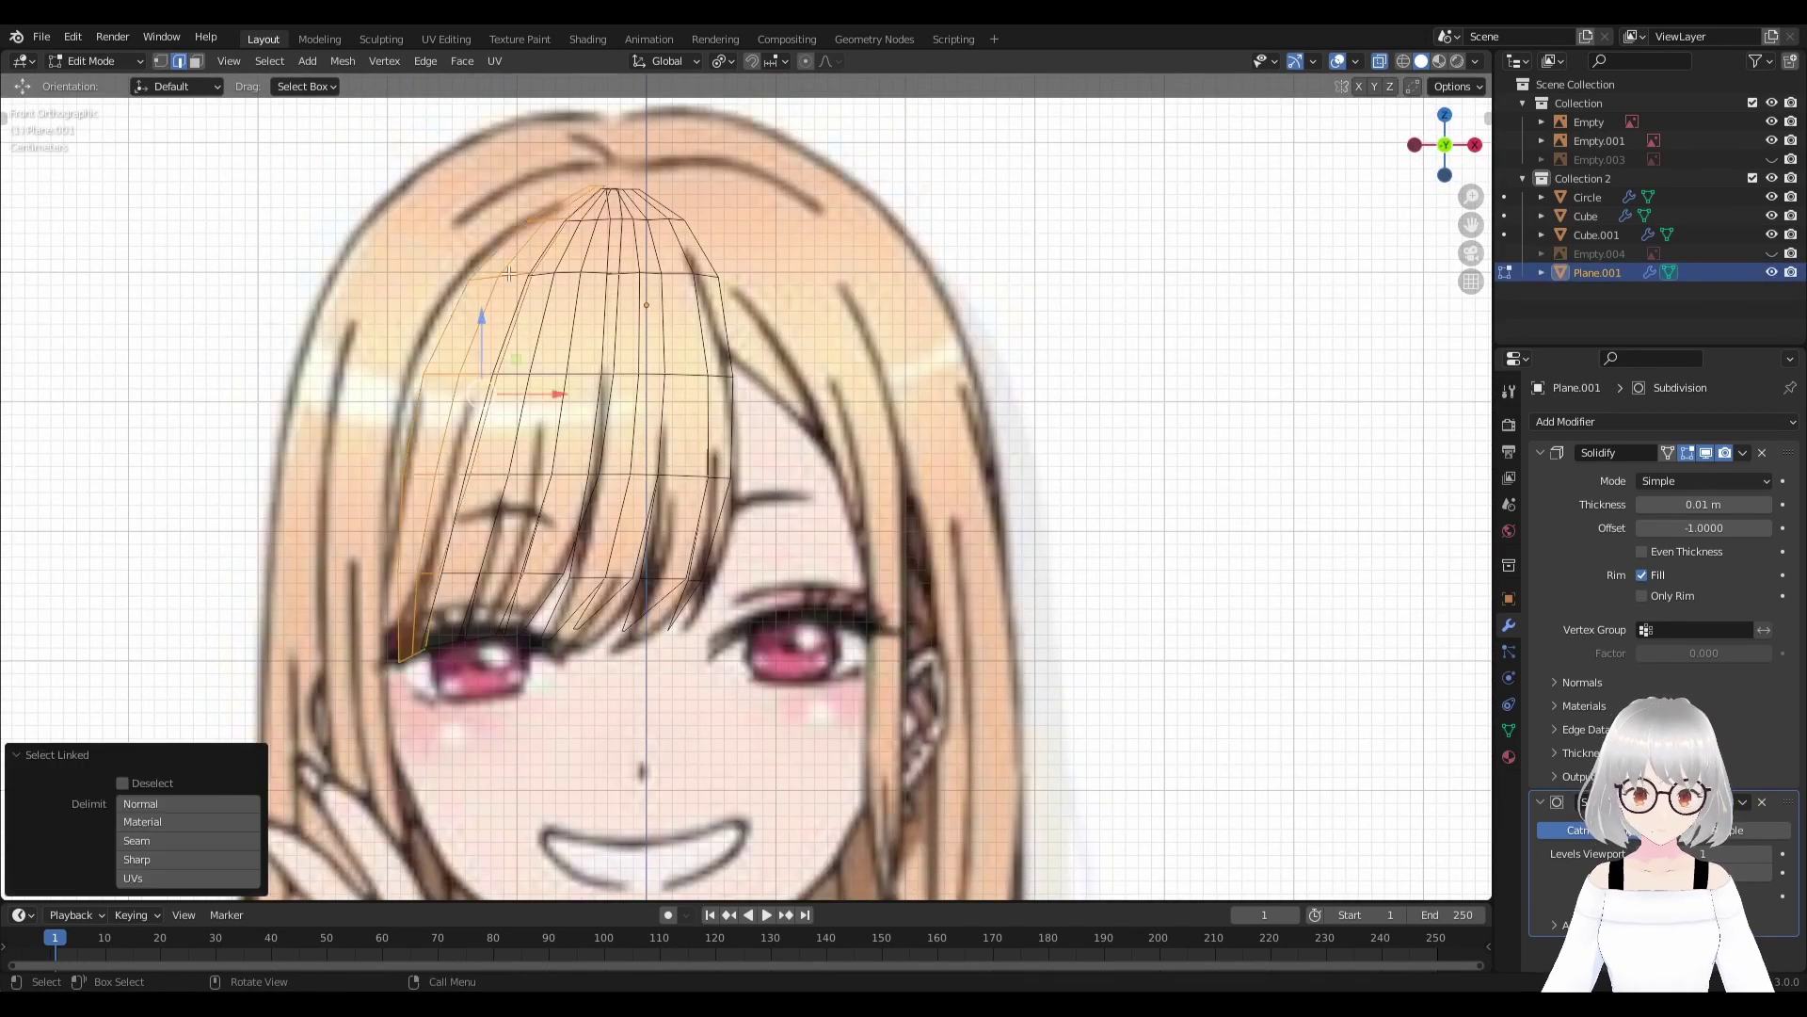
pyautogui.click(684, 223)
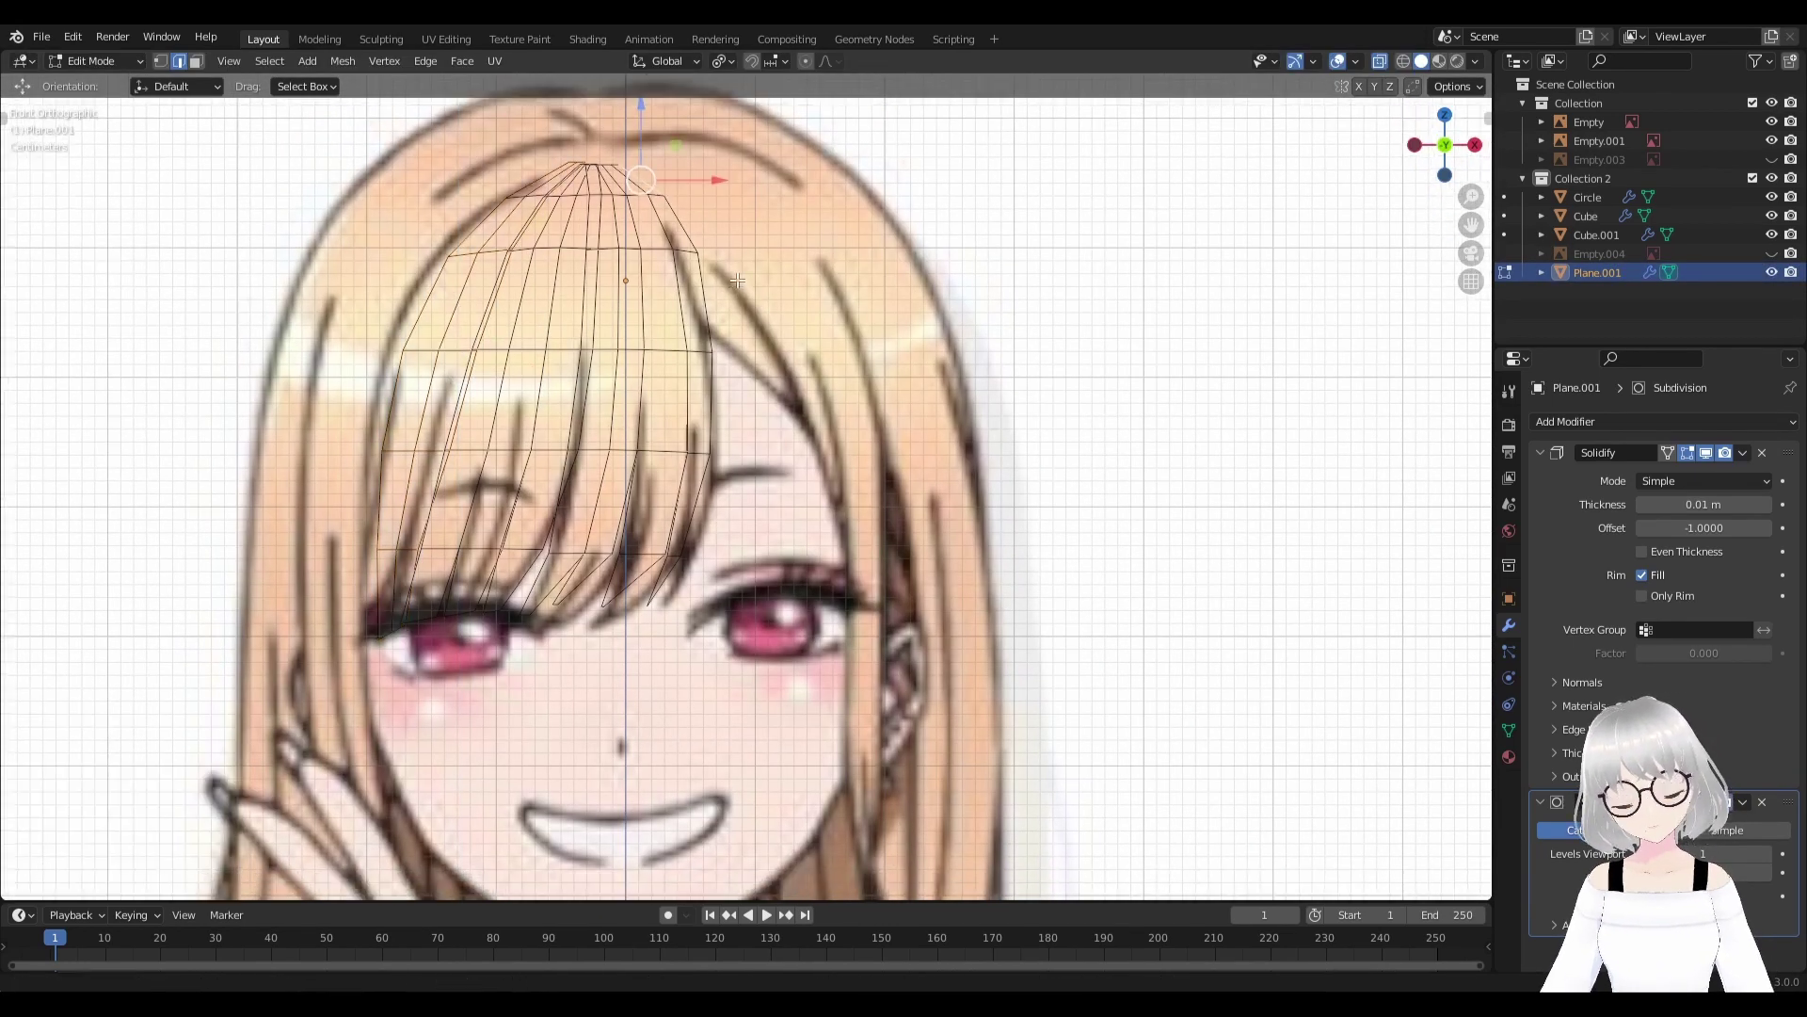
pyautogui.keyDown('shift'); pyautogui.moveTo(760, 332); pyautogui.dragTo(738, 293, button='middle'); pyautogui.keyUp('shift')
pyautogui.keyDown('ctrl'); pyautogui.click(693, 490); pyautogui.keyUp('ctrl')
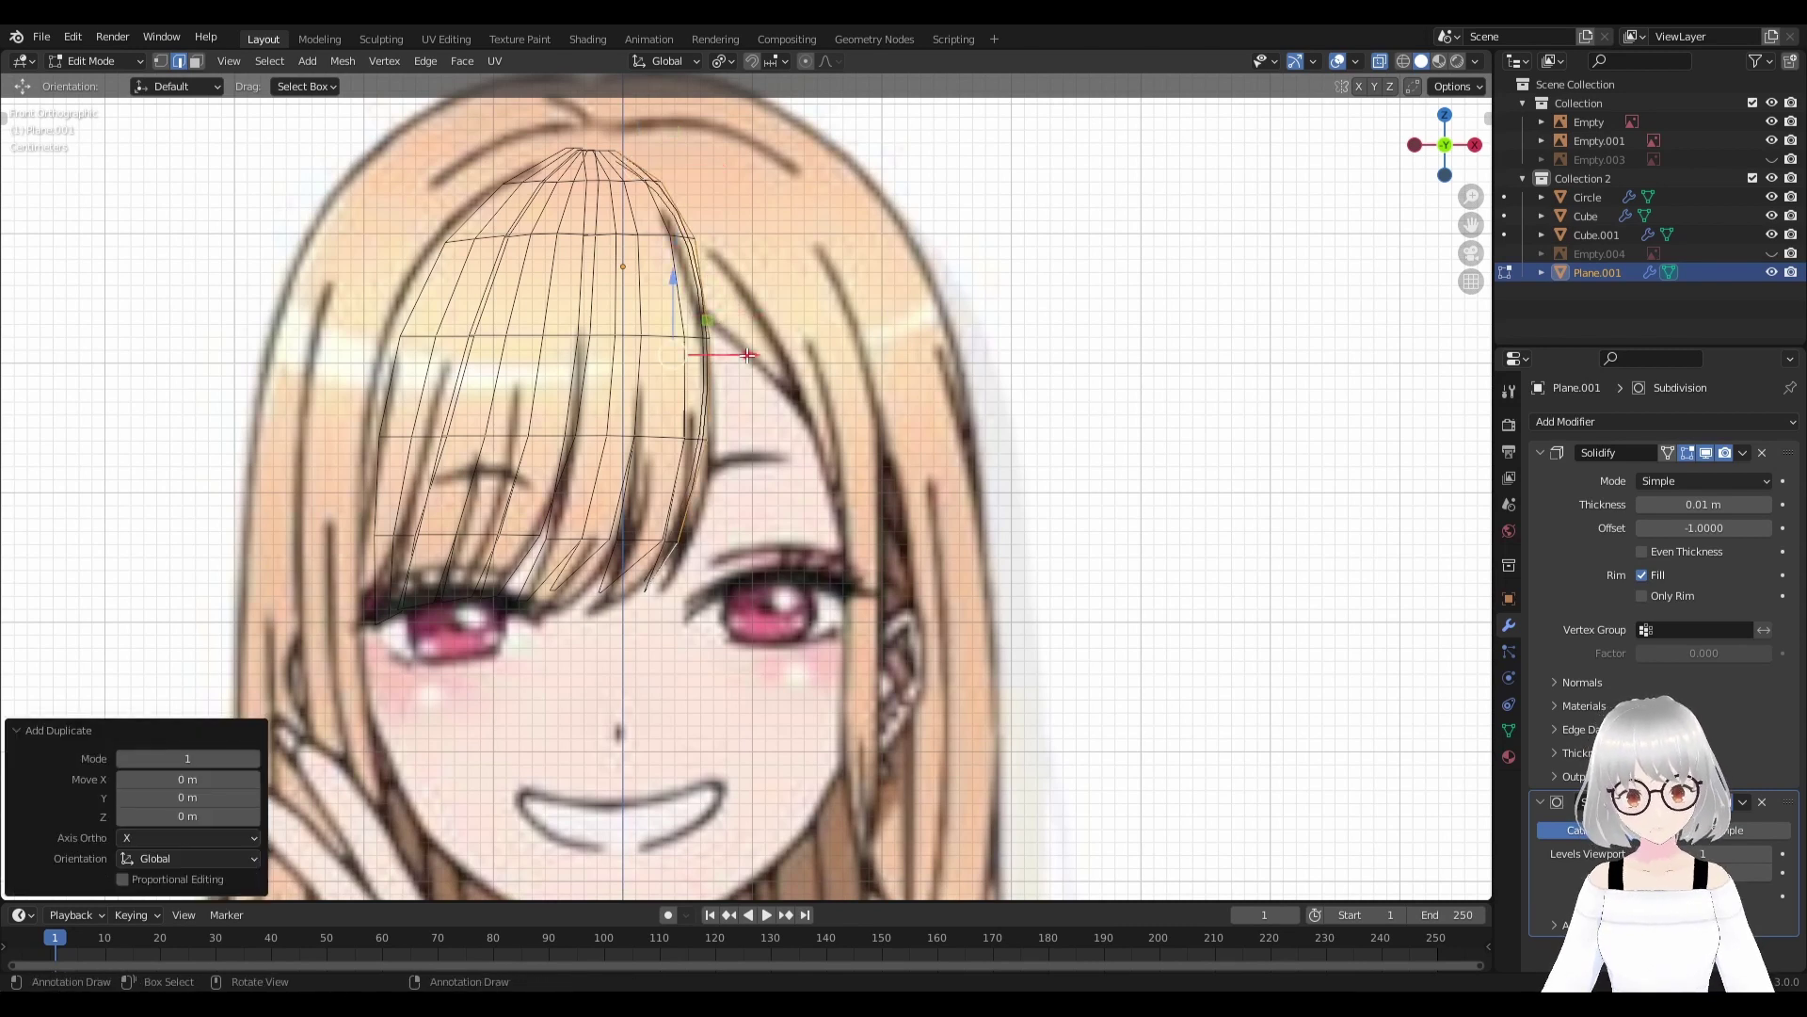
pyautogui.scroll(1, 747, 355)
pyautogui.keyDown('shift'); pyautogui.moveTo(747, 355); pyautogui.dragTo(628, 429, button='middle'); pyautogui.keyUp('shift')
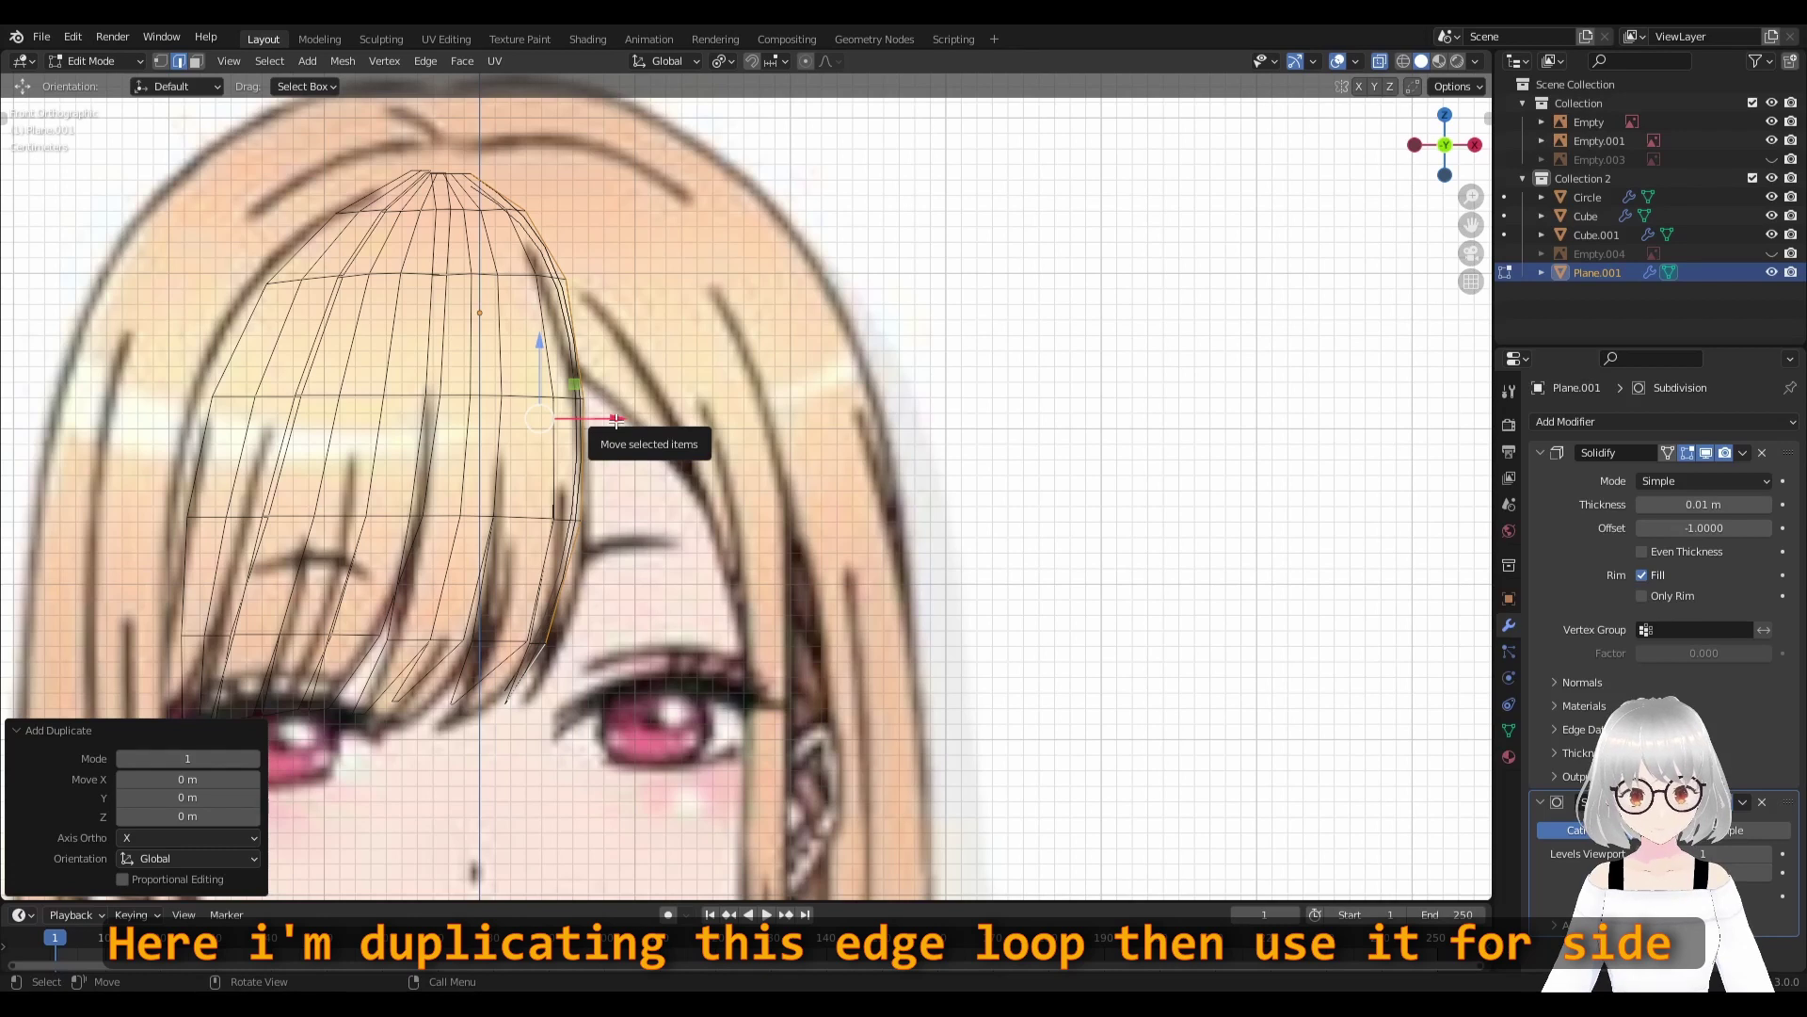
pyautogui.moveTo(616, 420); pyautogui.dragTo(621, 420)
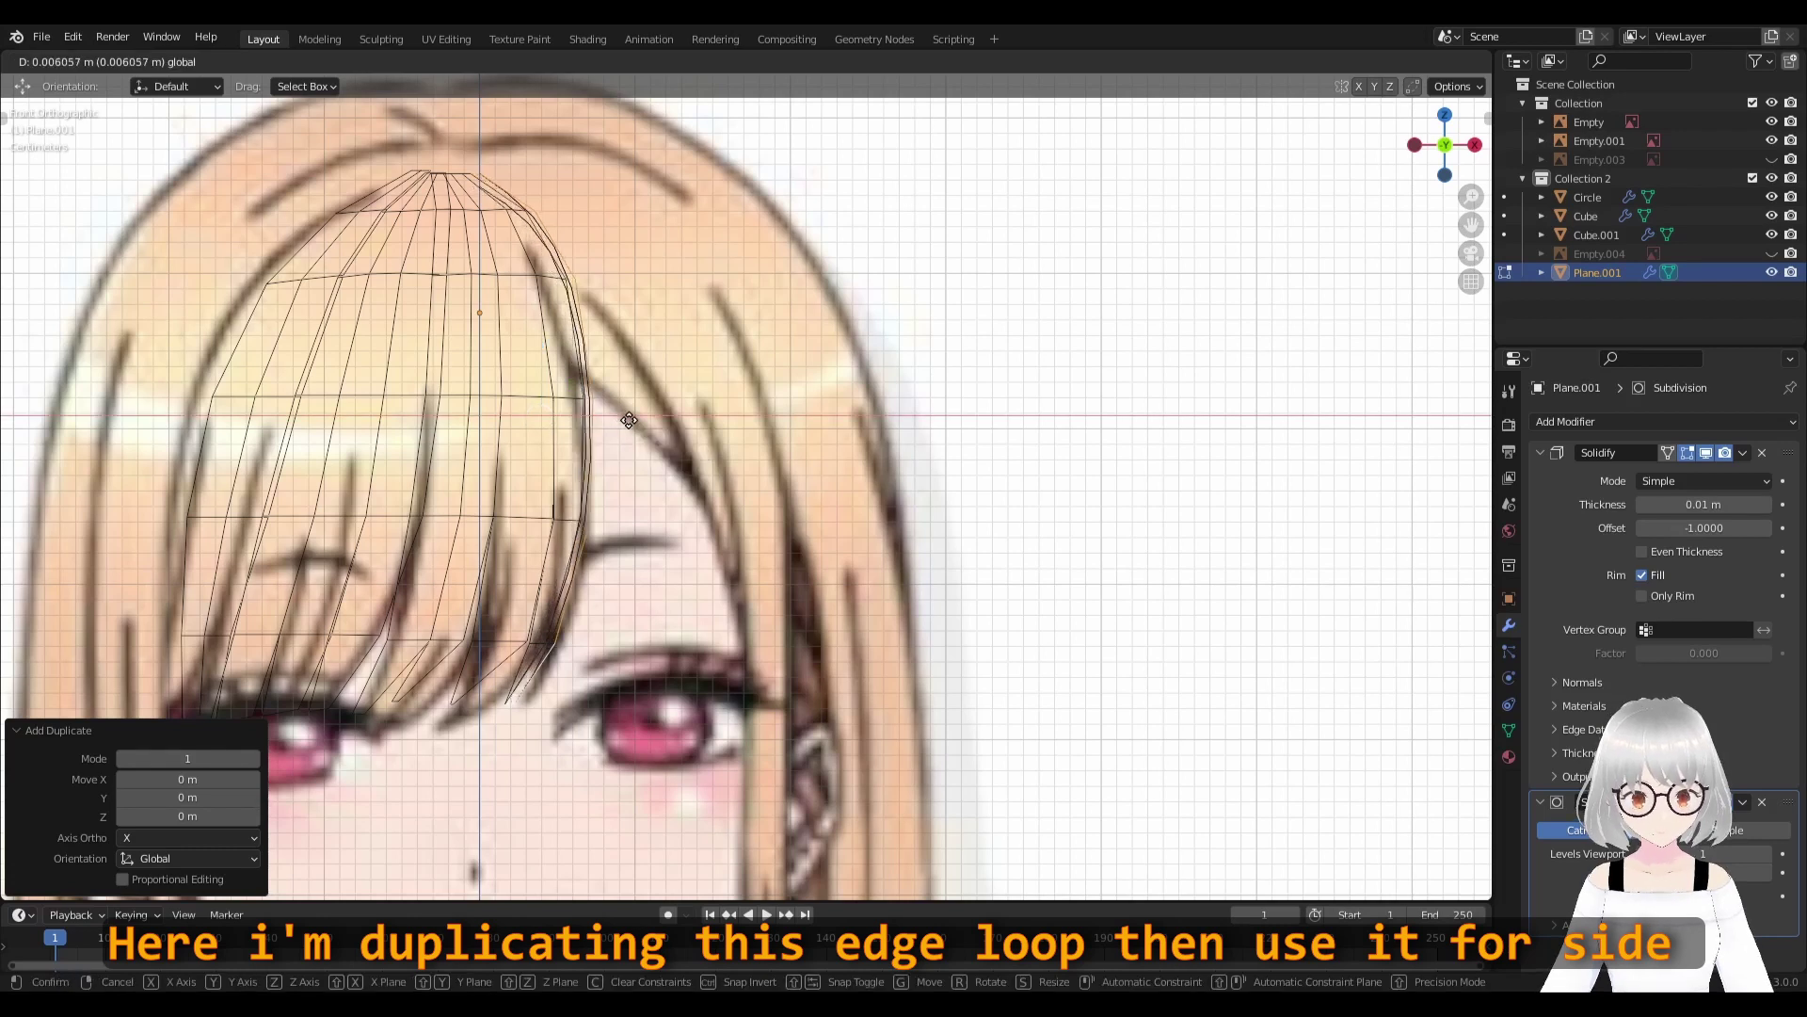
pyautogui.click(633, 420)
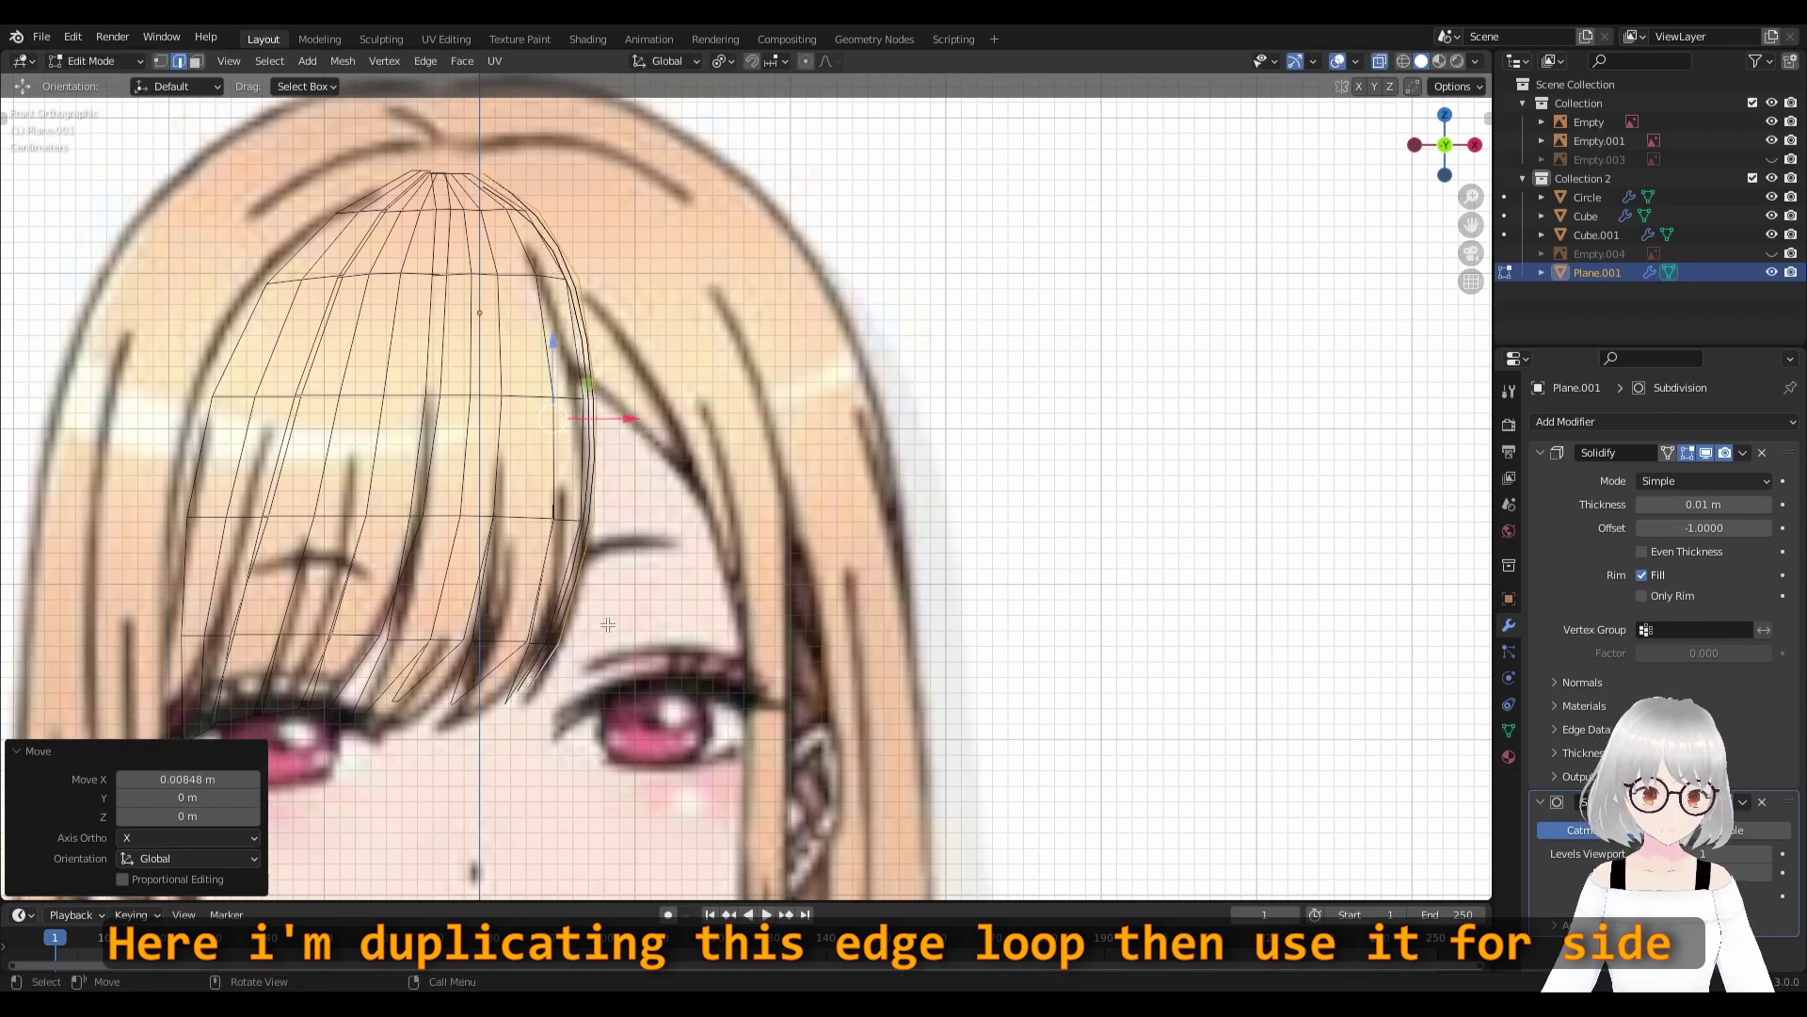
# Duplicate the loop's lower part and lay it beside the eye along the drawn hair line.
pyautogui.keyDown('alt'); pyautogui.click(556, 671); pyautogui.keyUp('alt')
pyautogui.hotkey('shift', 'd')
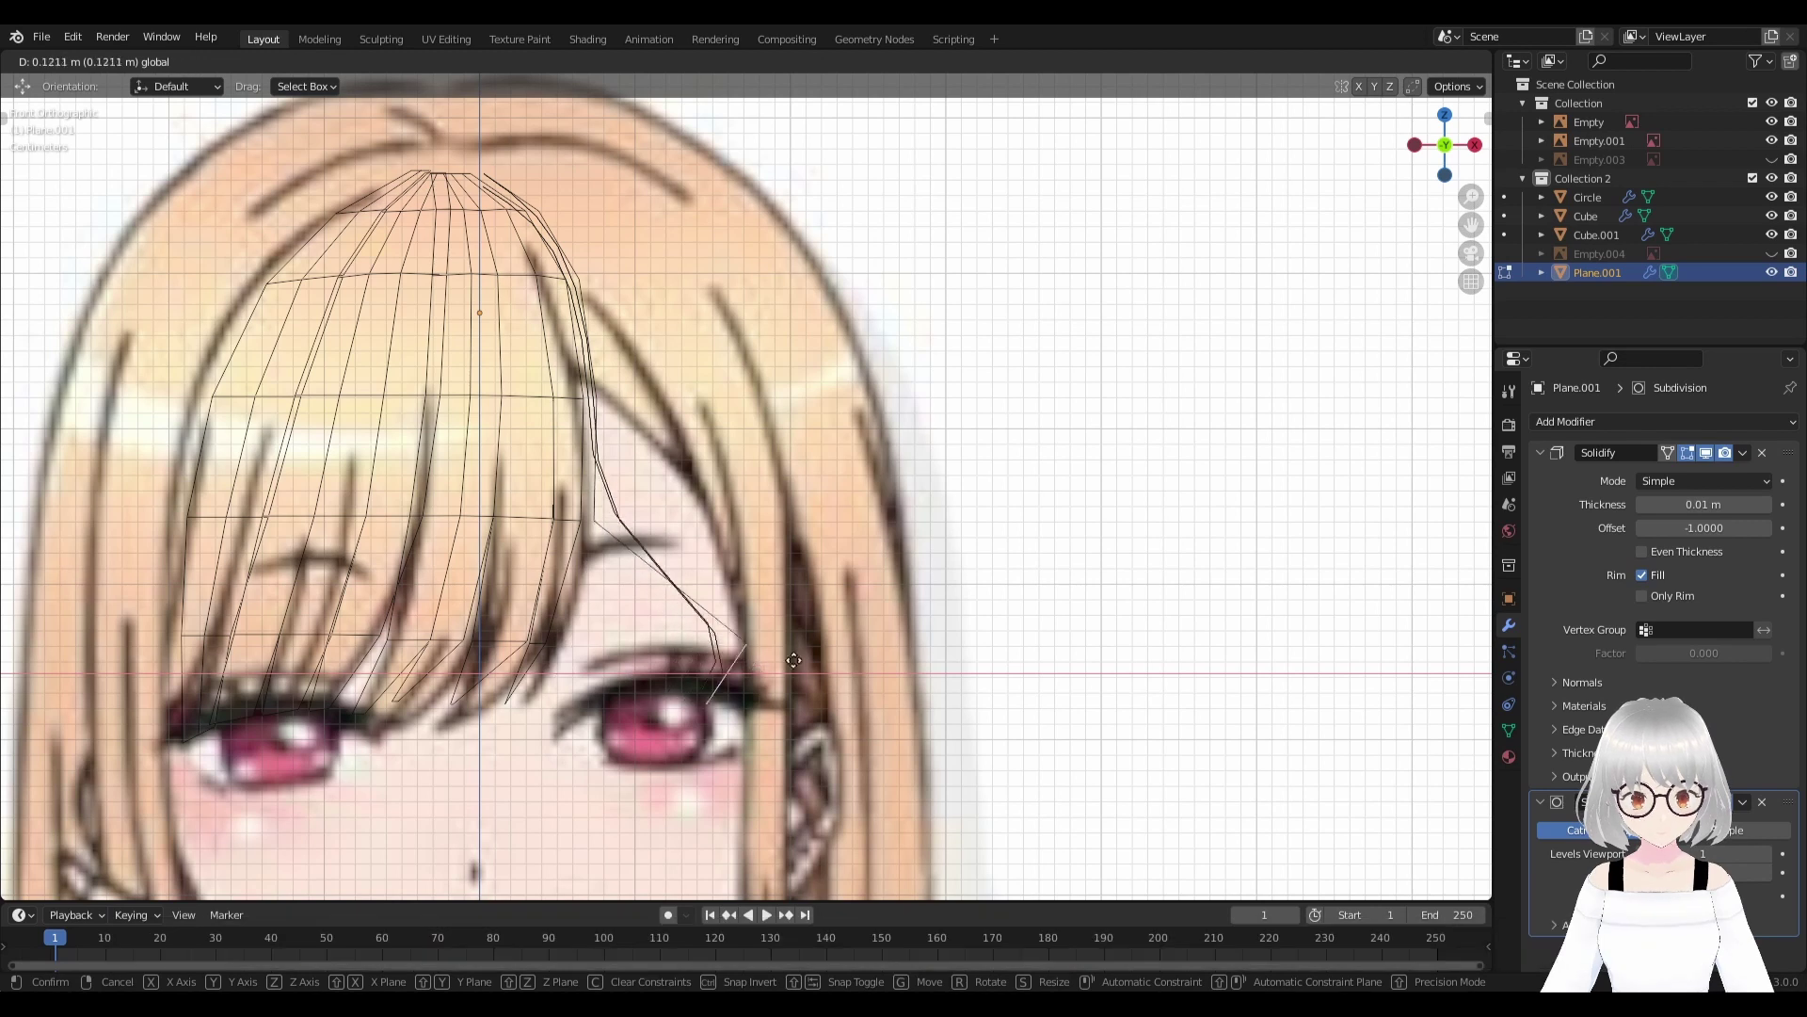
pyautogui.click(845, 650)
pyautogui.press('r')
pyautogui.click(881, 516)
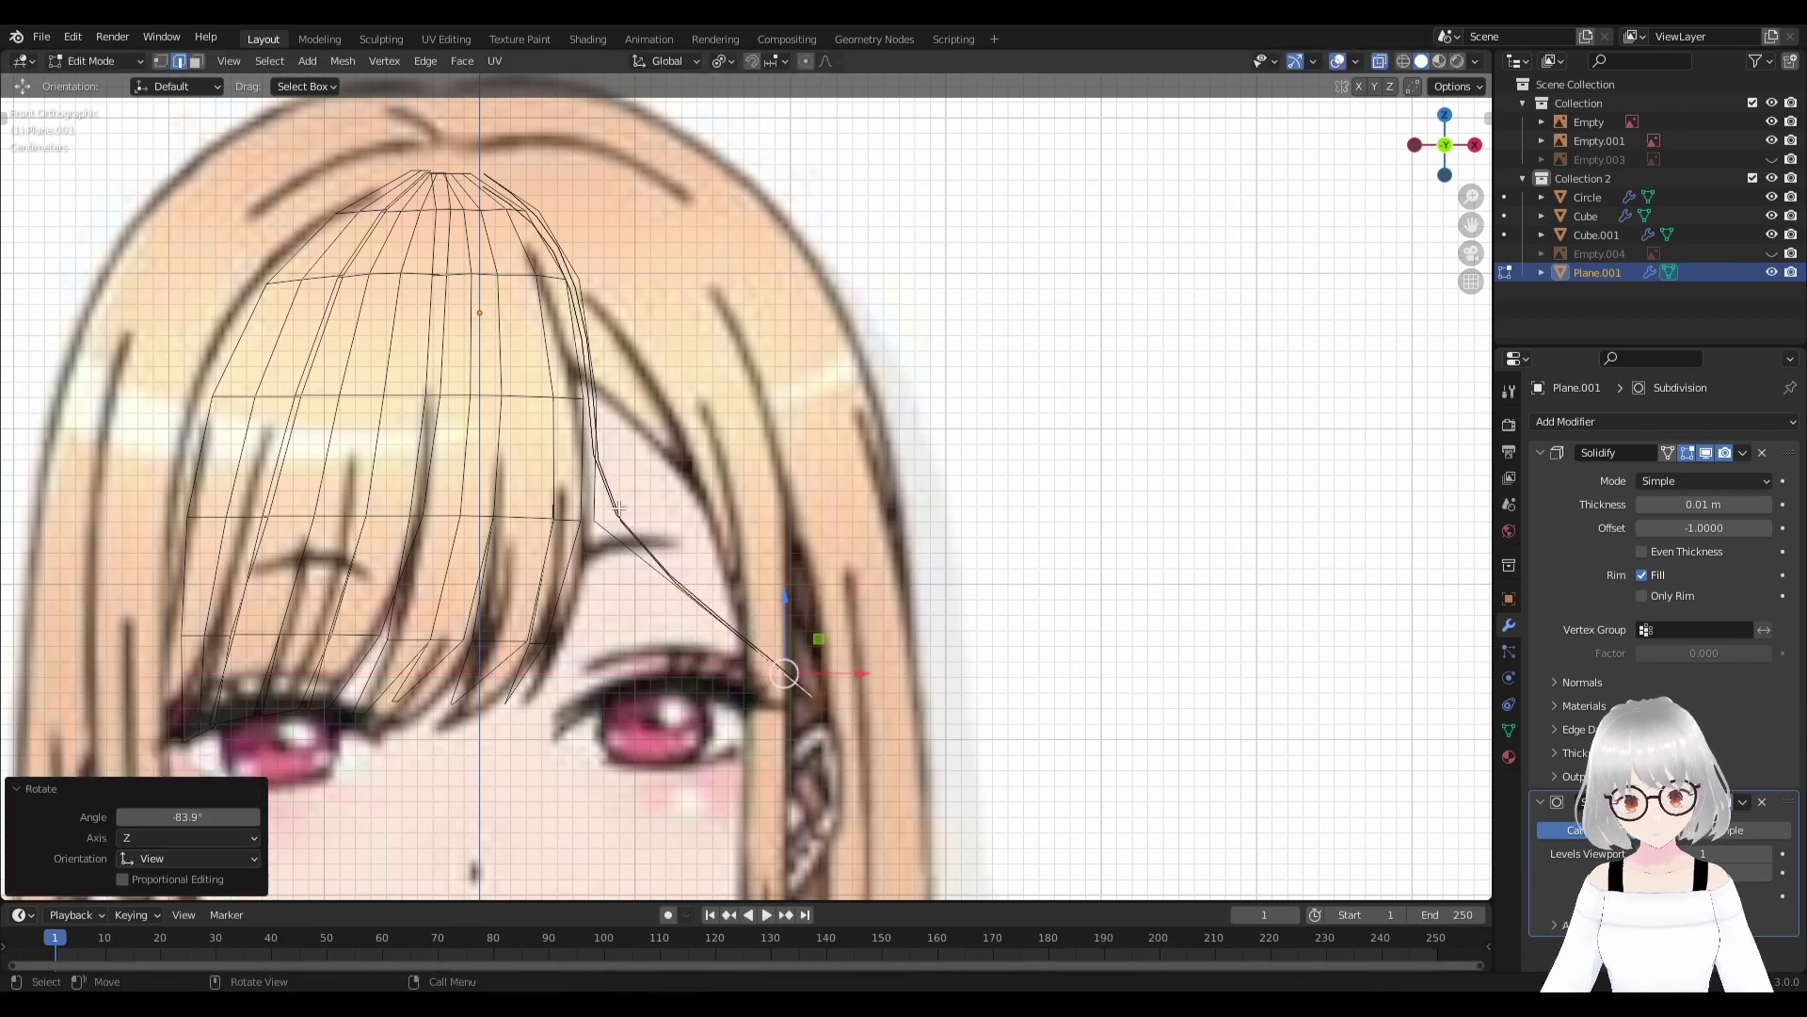
pyautogui.press('g')
pyautogui.click(715, 467)
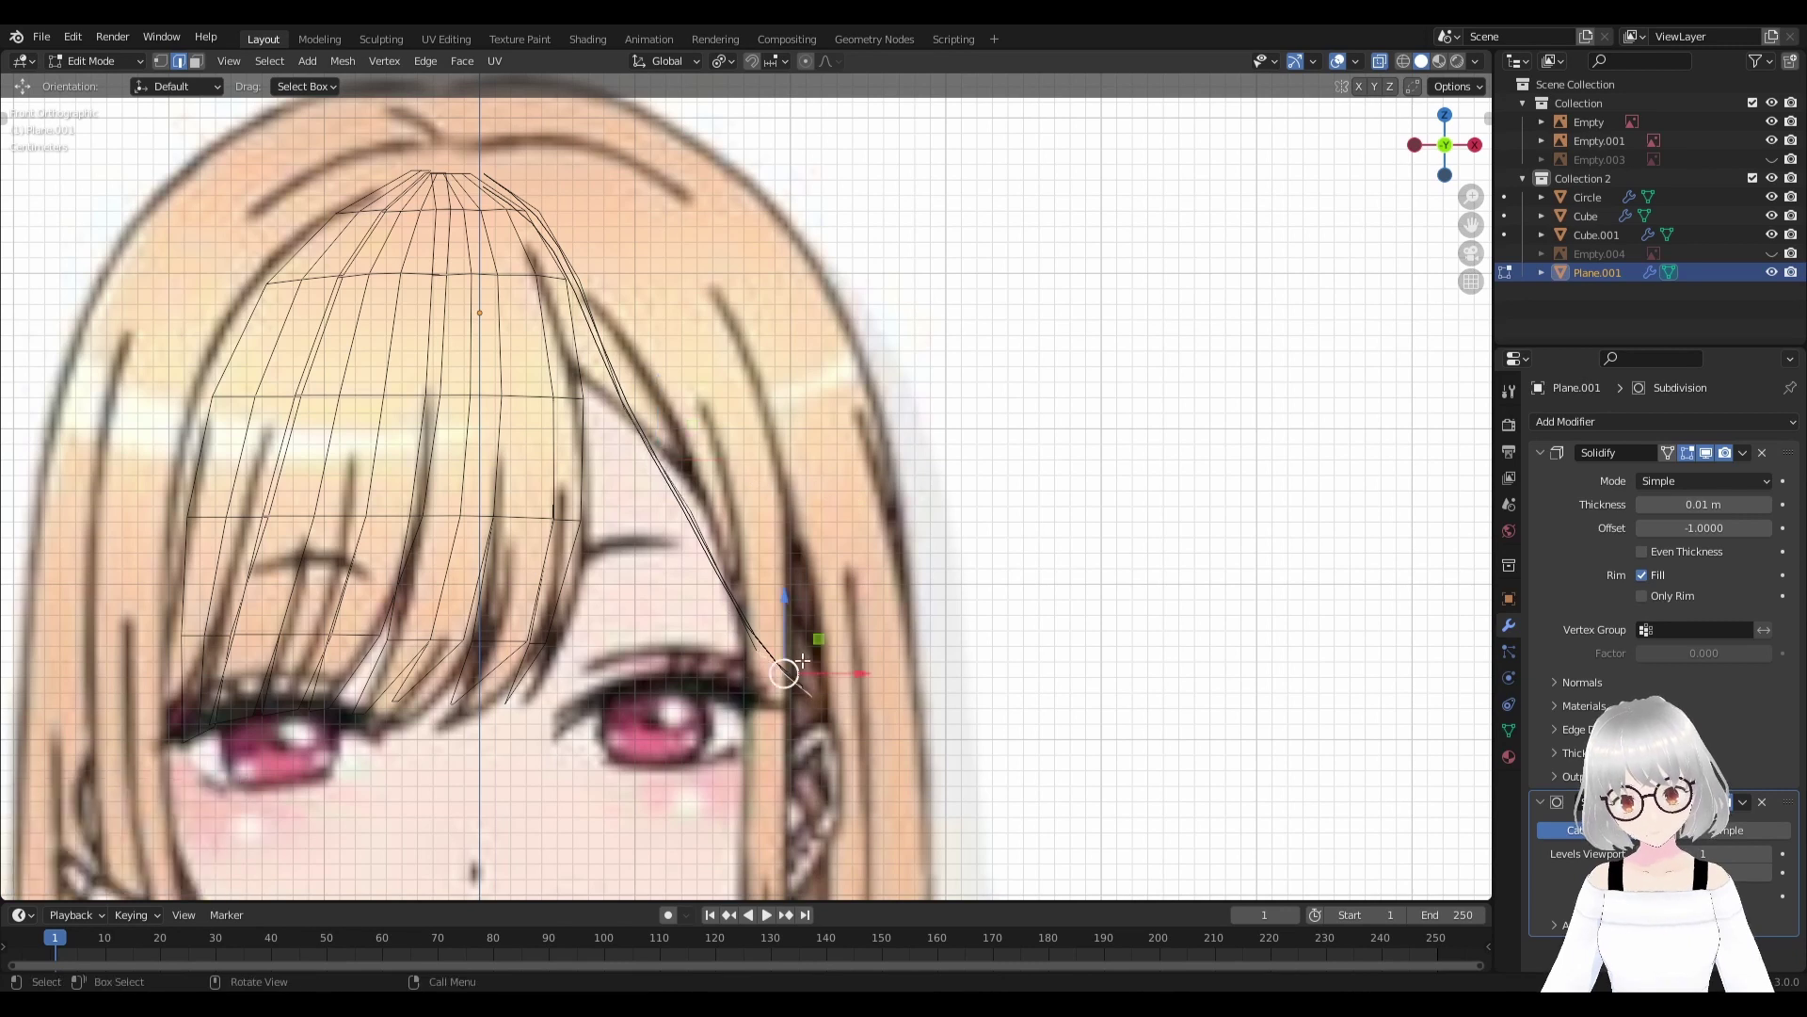
# Shift the side strand vertices horizontally along X to match the reference.
pyautogui.press('g')
pyautogui.press('x')
pyautogui.click(808, 674)
pyautogui.press('g')
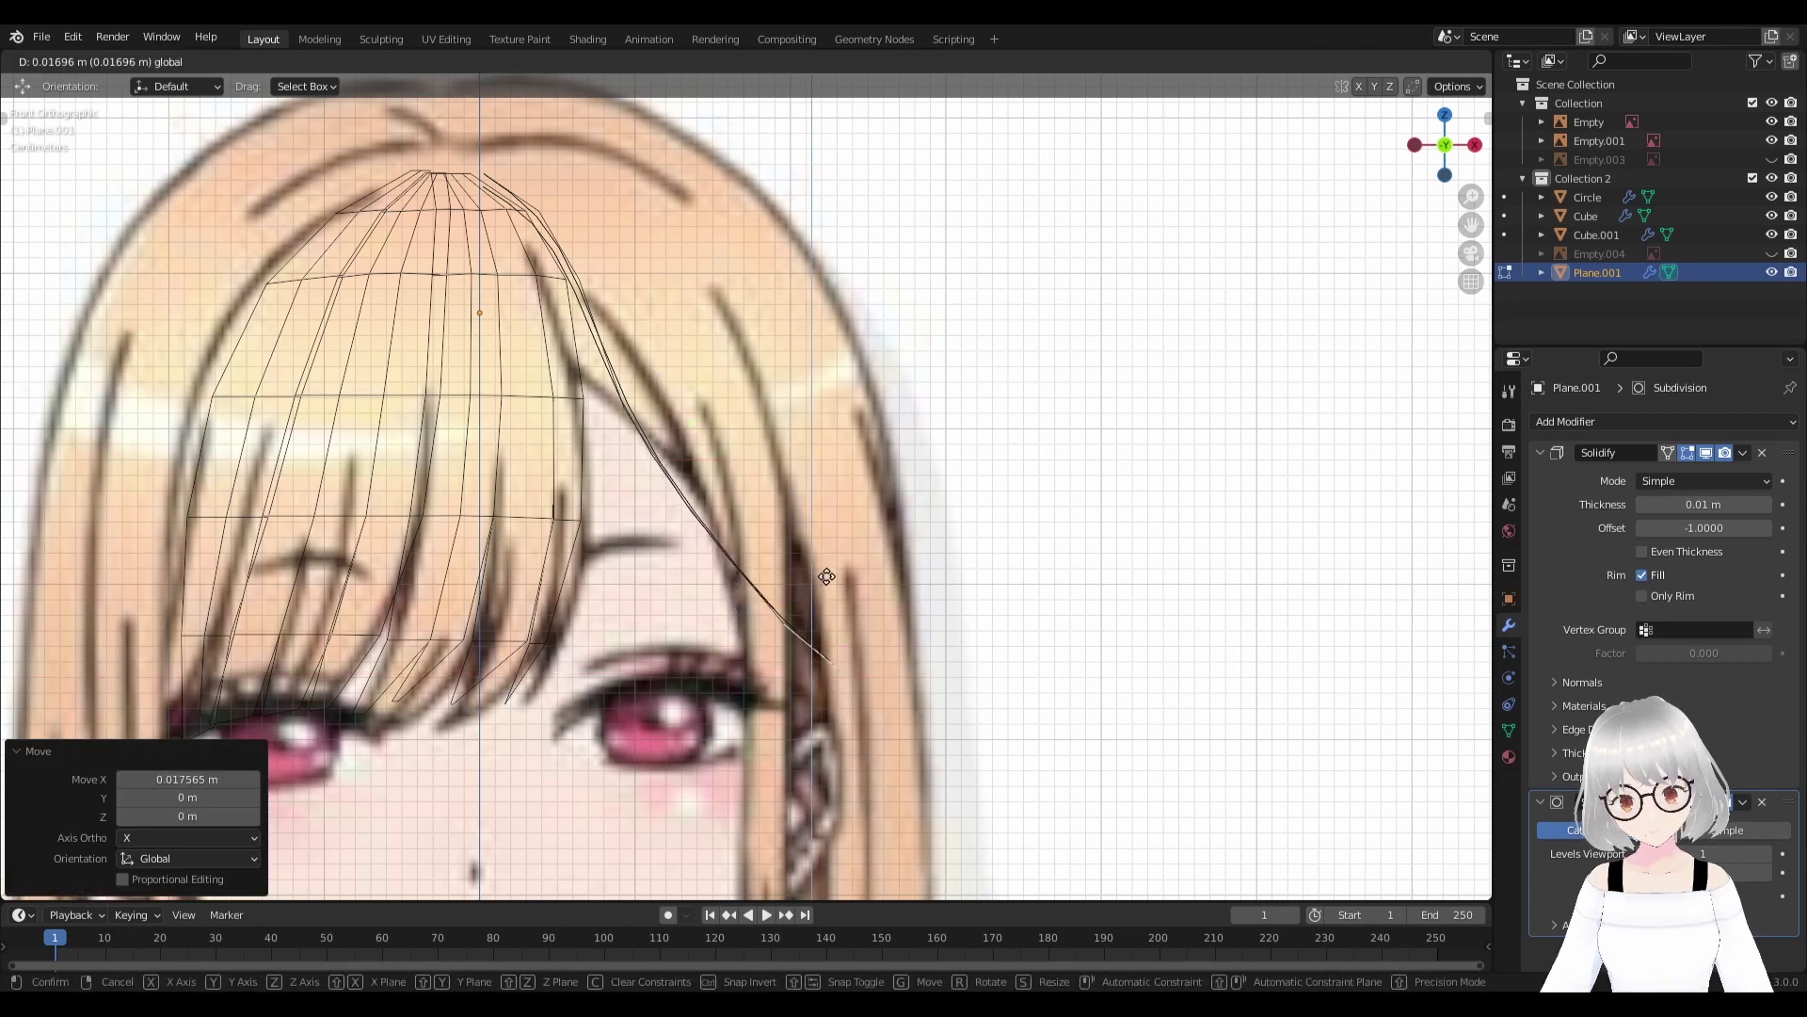
pyautogui.rightClick(826, 576)
pyautogui.keyDown('shift'); pyautogui.moveTo(670, 334); pyautogui.dragTo(749, 517, button='middle'); pyautogui.keyUp('shift')
pyautogui.press('g')
pyautogui.press('x')
pyautogui.click(724, 480)
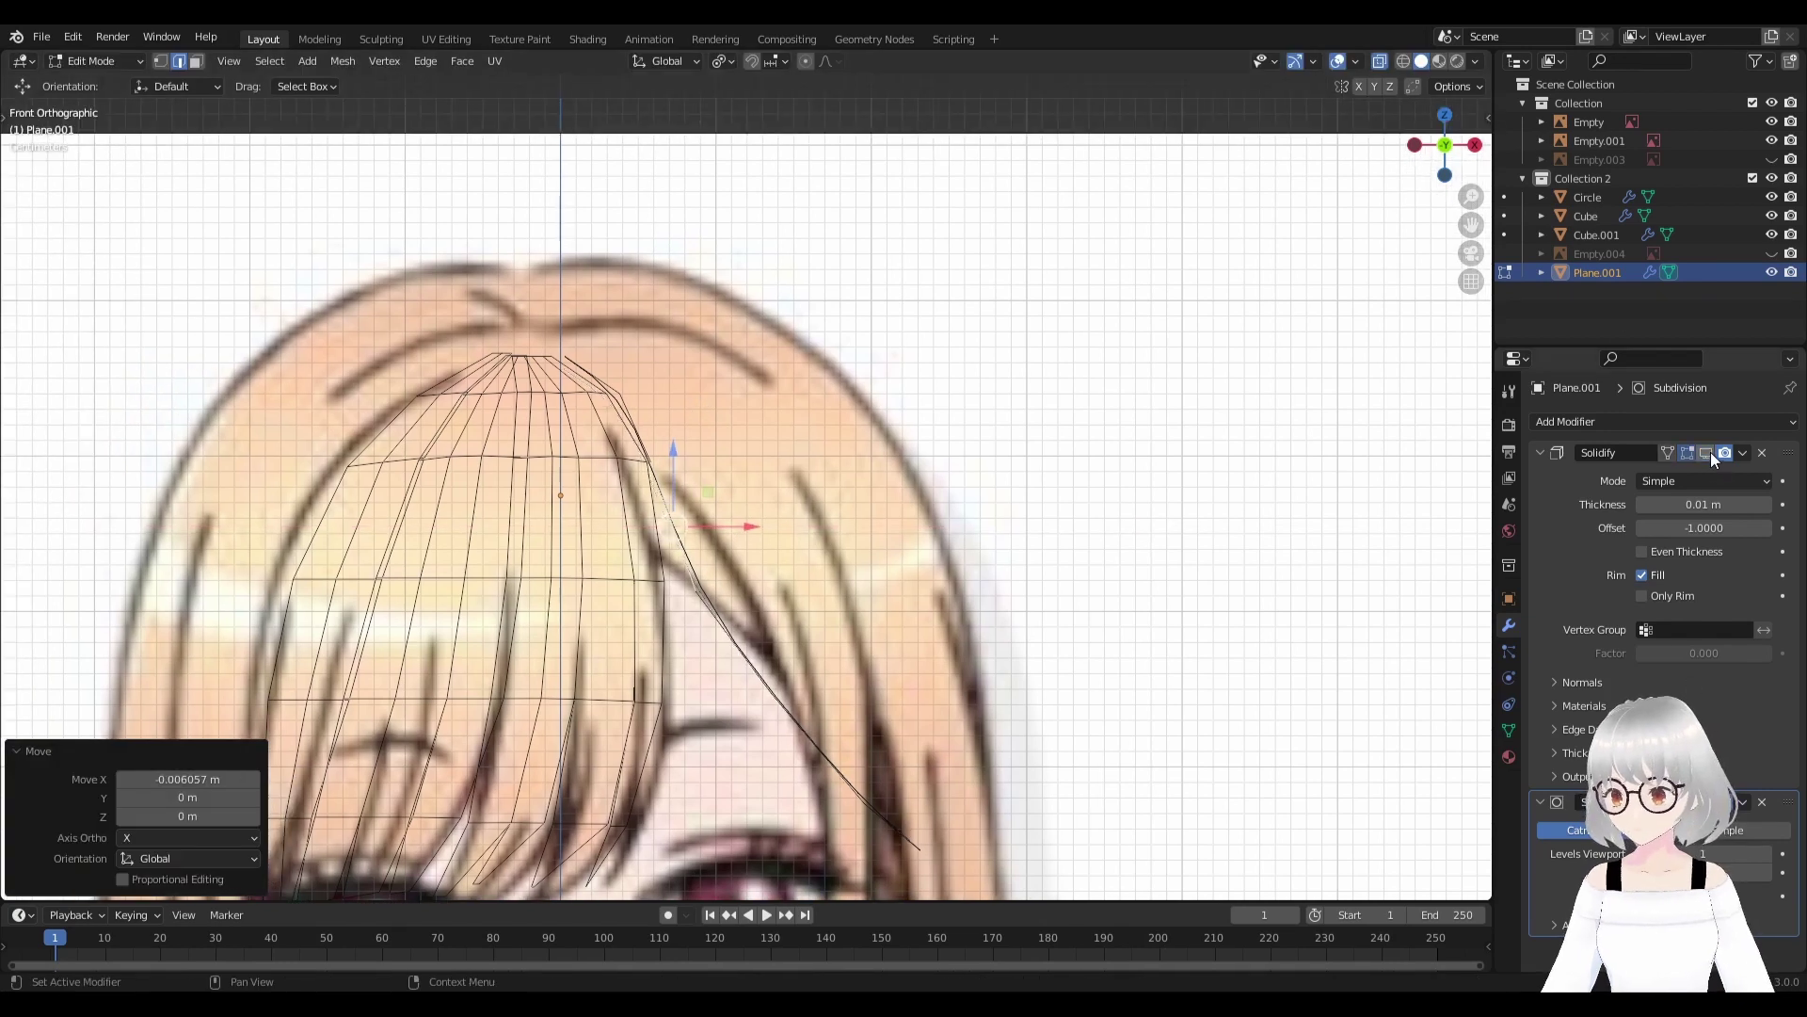
# Nudge and slightly rotate the side strand's top vertices.
pyautogui.keyDown('shift'); pyautogui.moveTo(760, 427); pyautogui.dragTo(819, 445, button='middle'); pyautogui.keyUp('shift')
pyautogui.scroll(2, 881, 565)
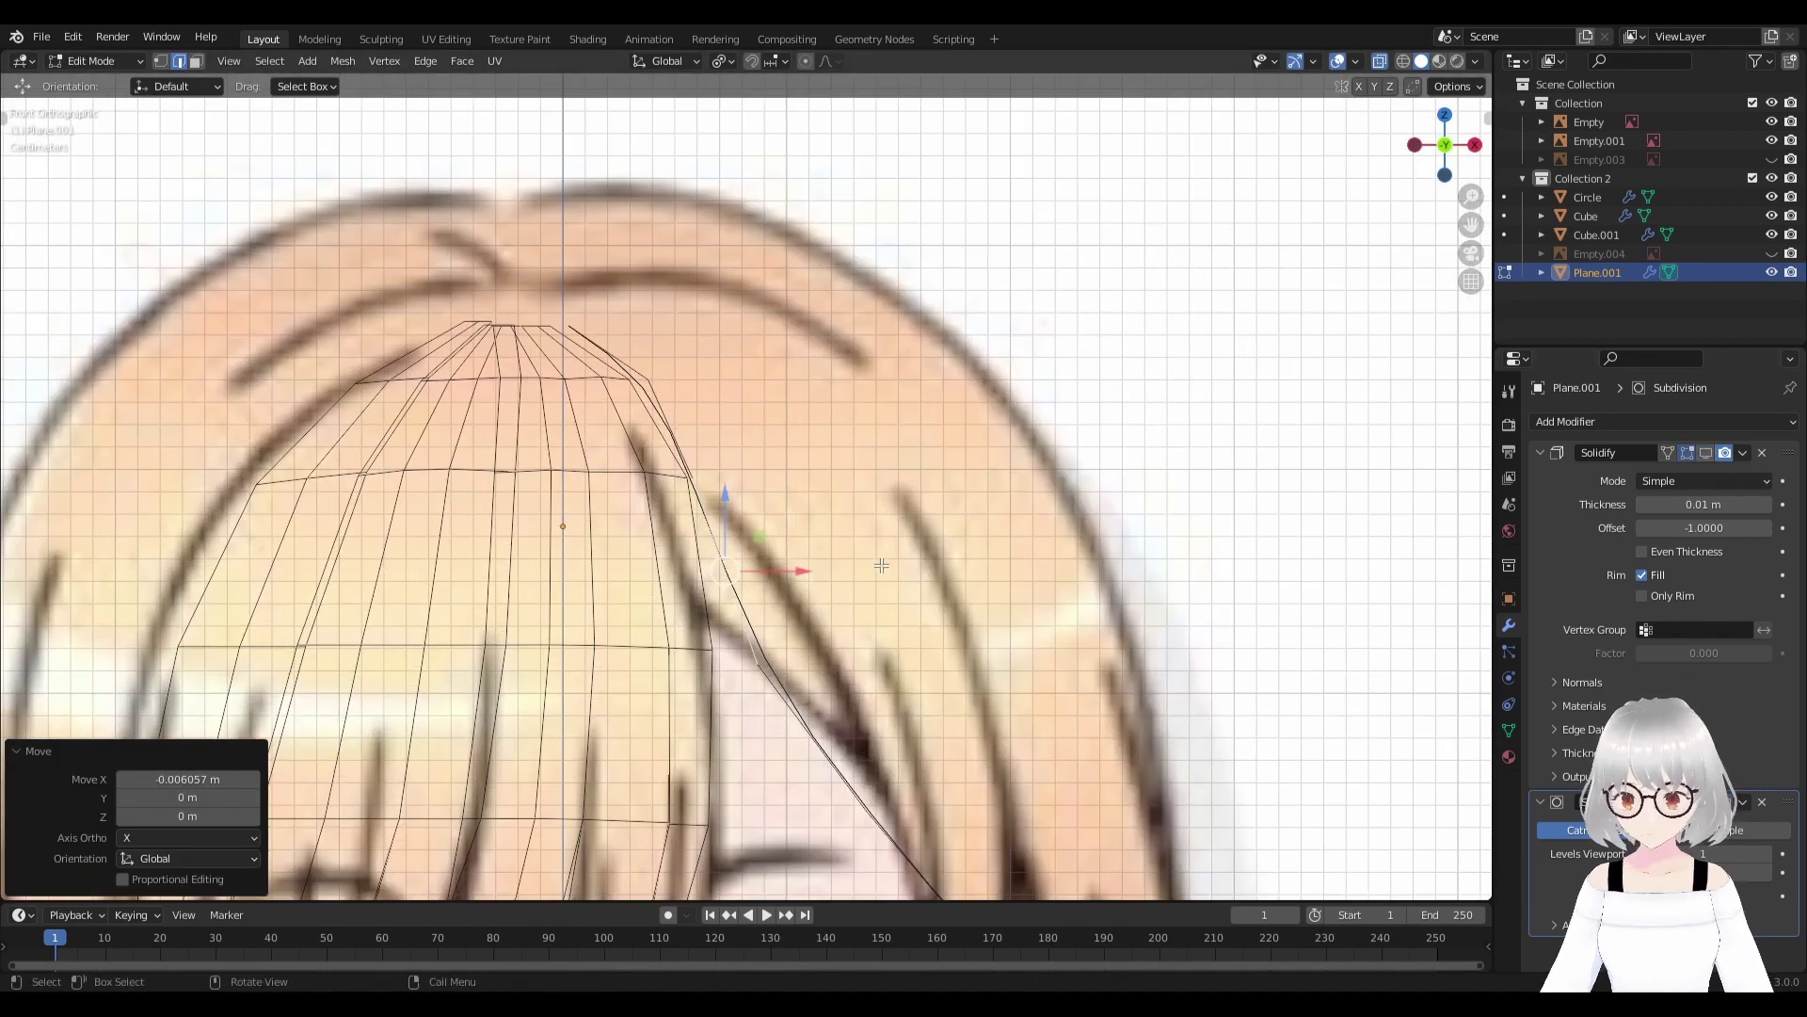
pyautogui.keyDown('shift'); pyautogui.moveTo(715, 420); pyautogui.dragTo(769, 468, button='middle'); pyautogui.keyUp('shift')
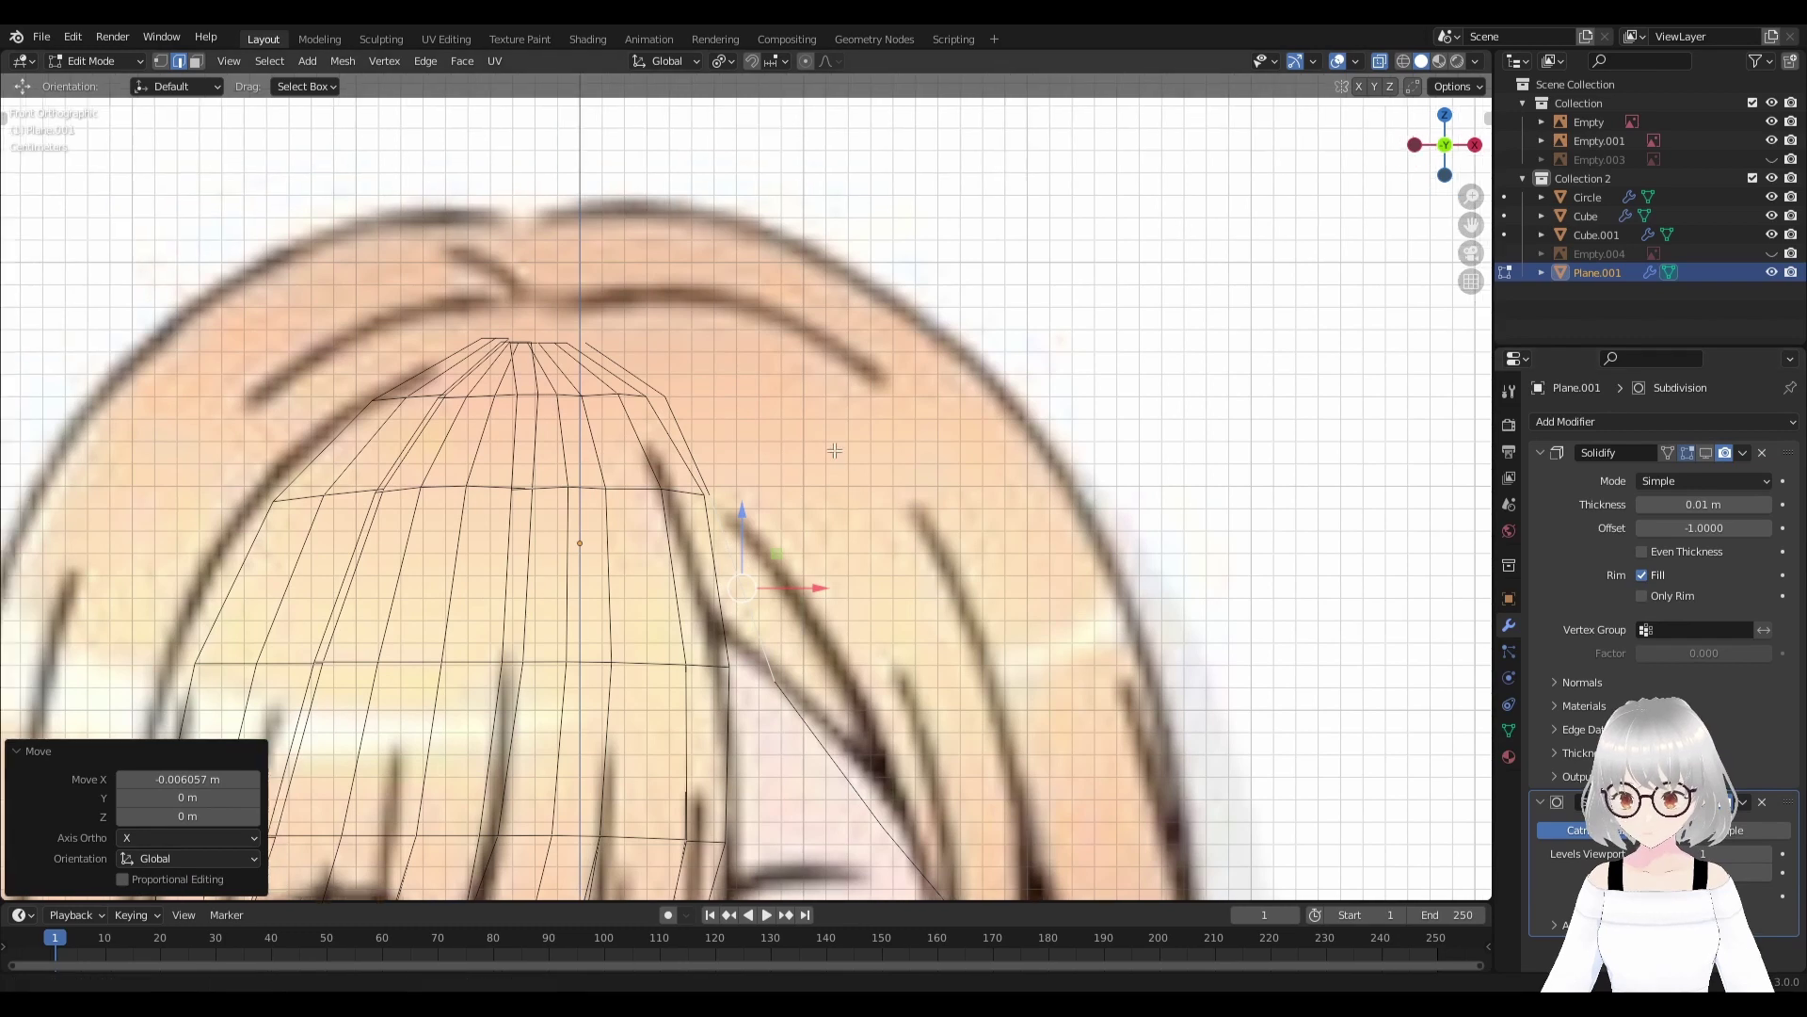
pyautogui.scroll(1, 769, 468)
pyautogui.moveTo(770, 468); pyautogui.dragTo(769, 468)
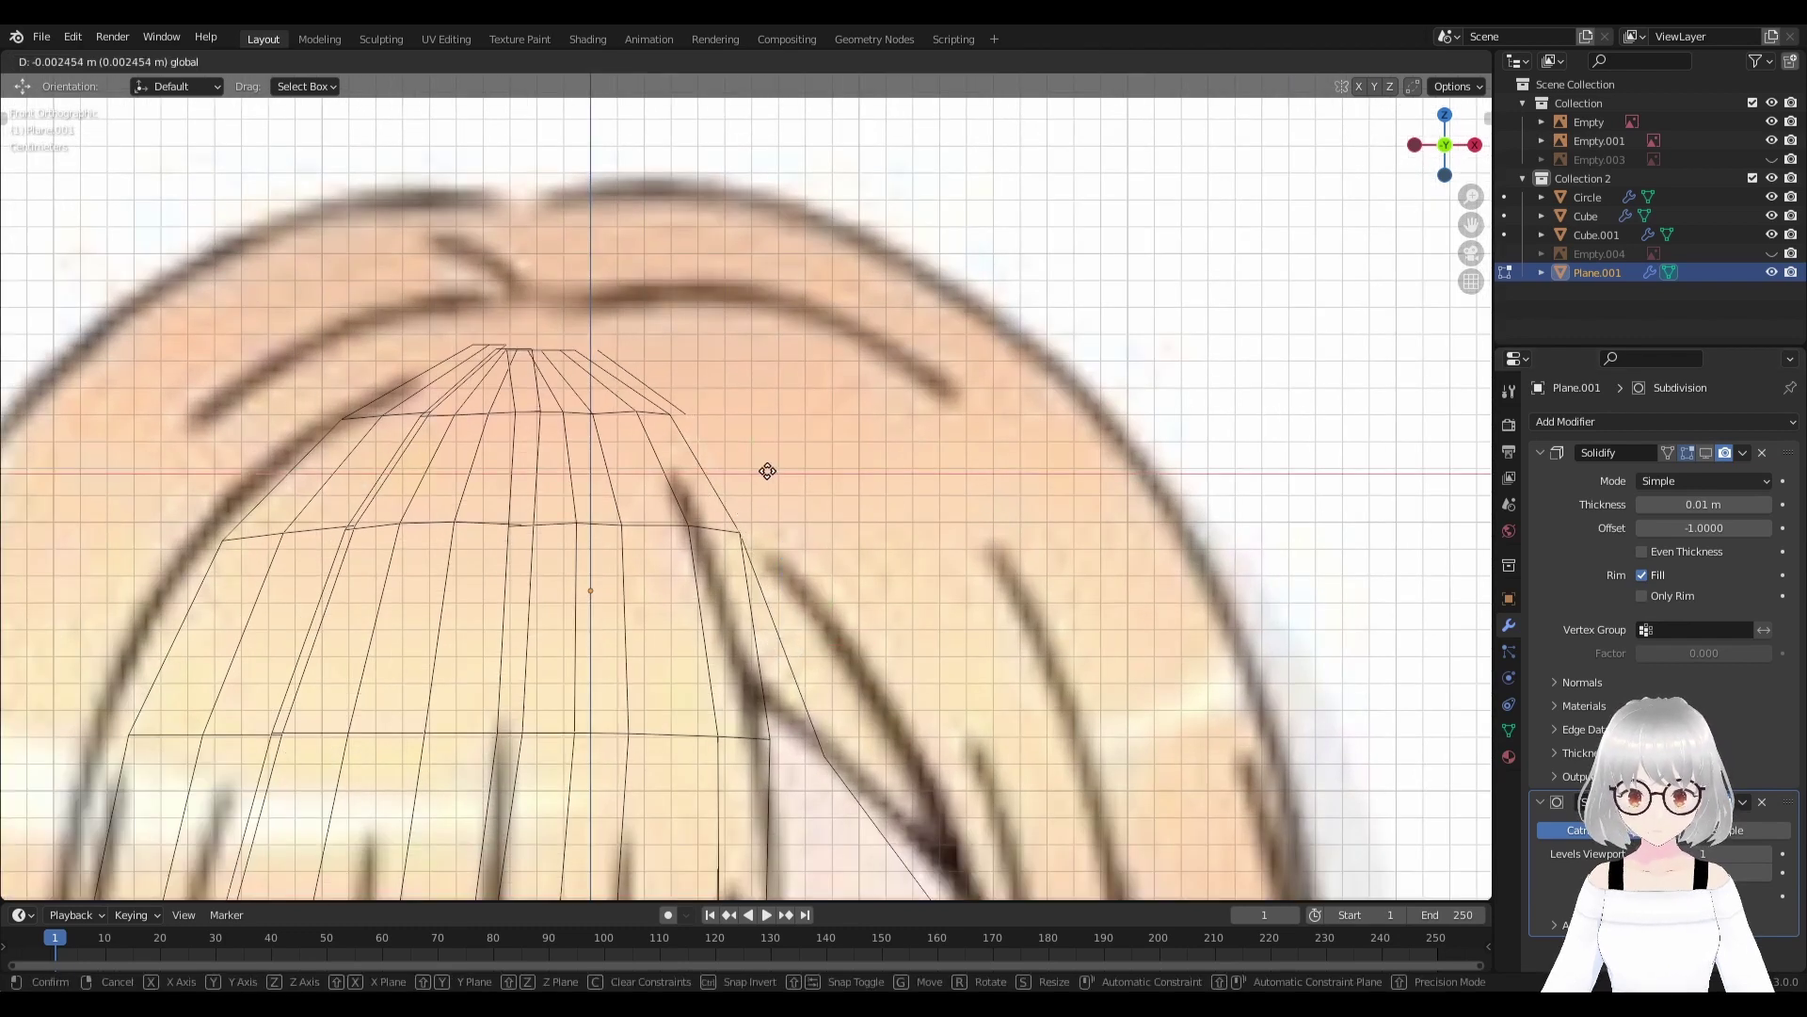
pyautogui.click(767, 471)
pyautogui.press('r')
pyautogui.click(786, 468)
# Move the top vertices along X and give them a small rotation.
pyautogui.press('g')
pyautogui.press('x')
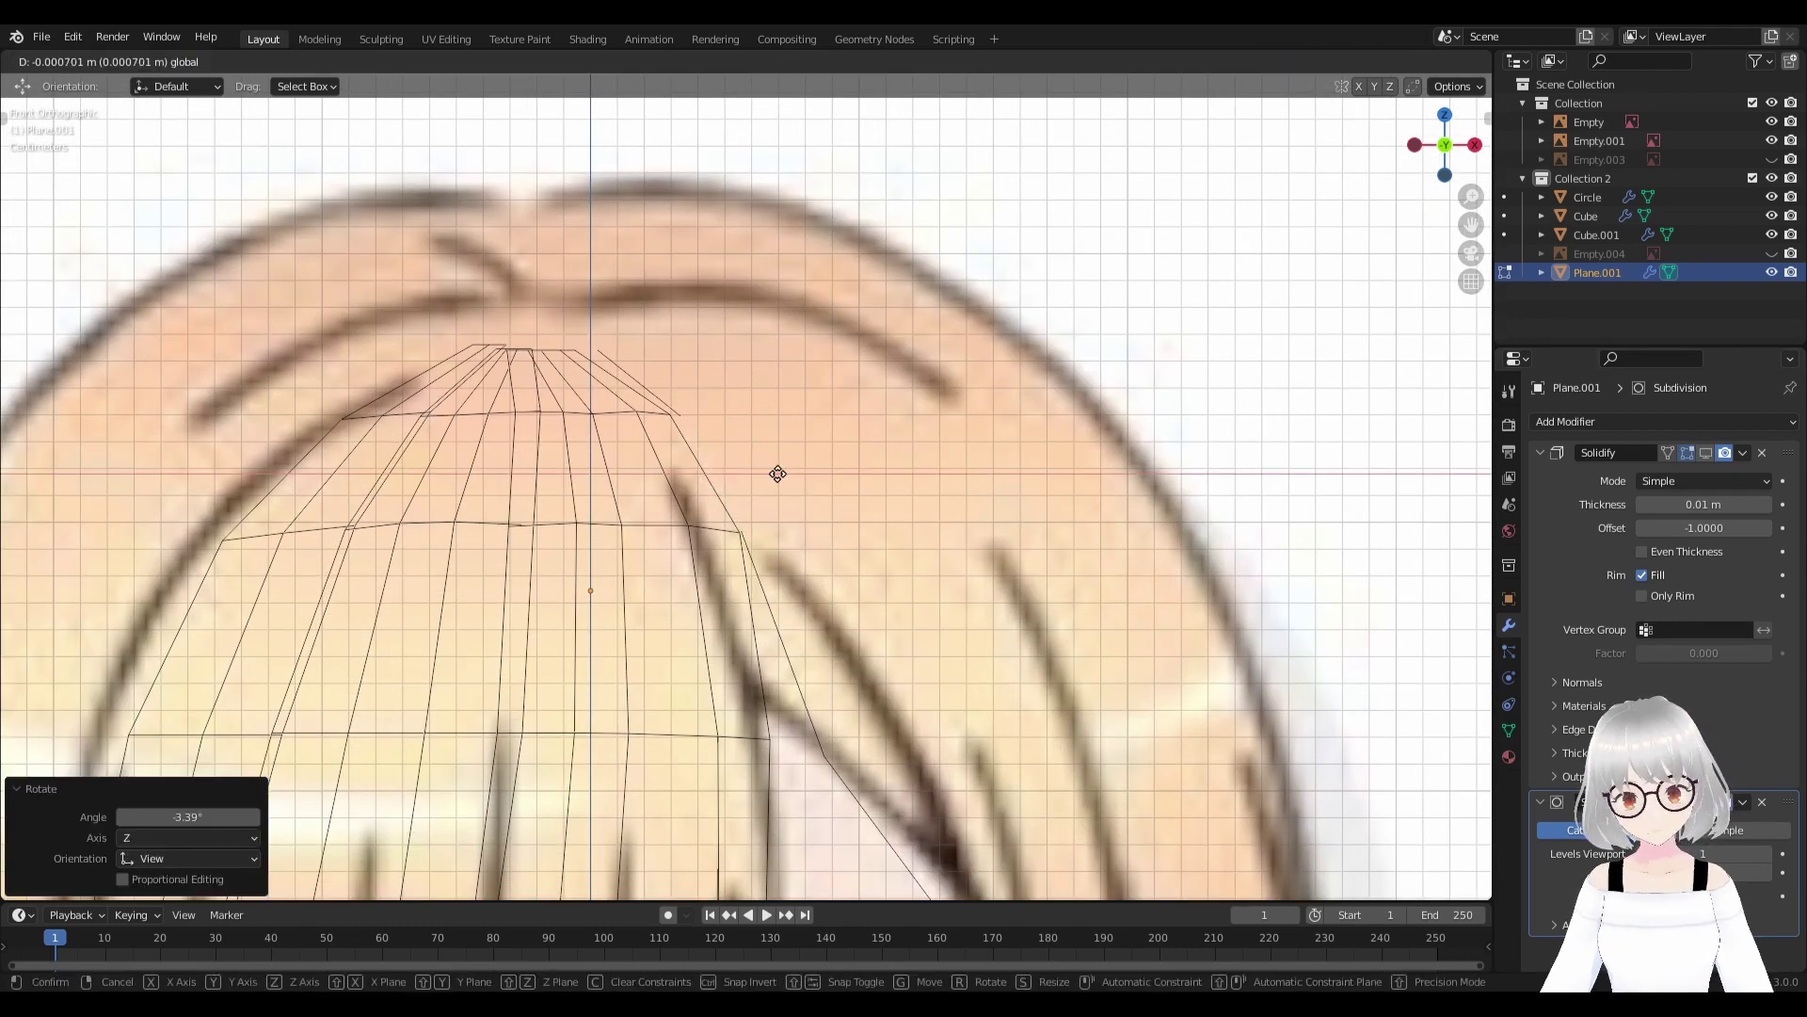
pyautogui.click(778, 474)
pyautogui.press('g')
pyautogui.press('x')
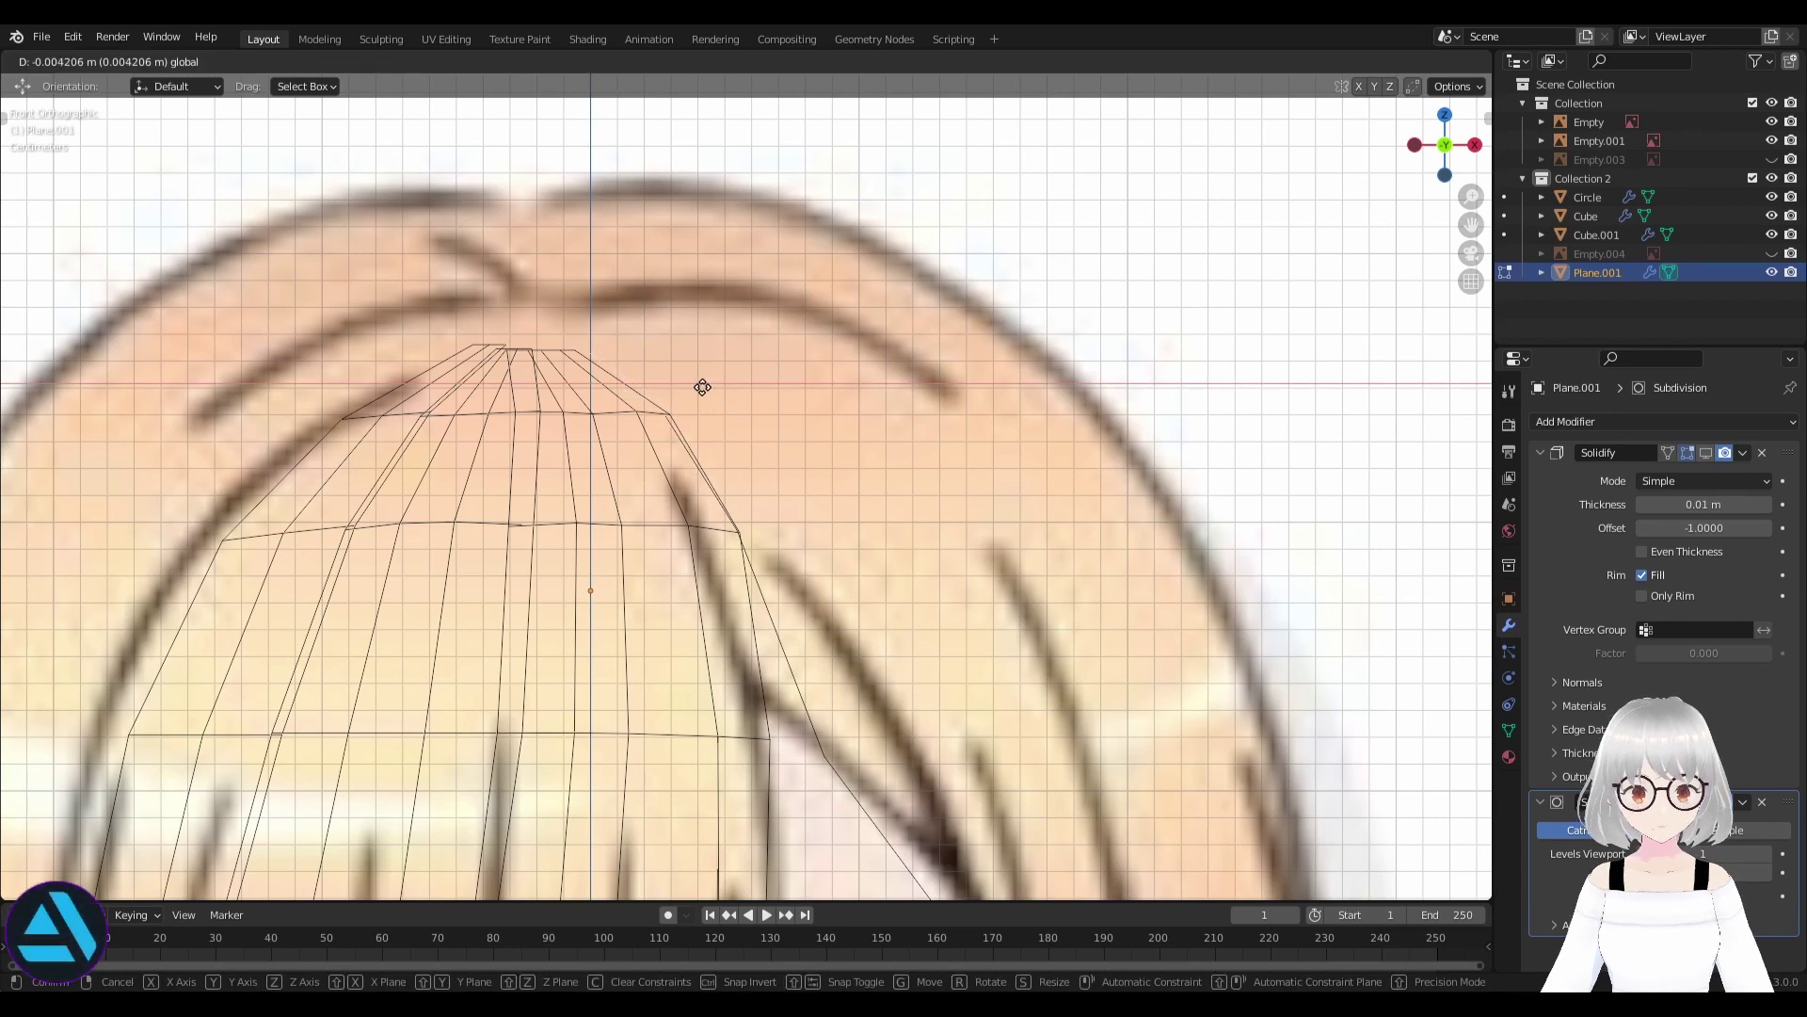
pyautogui.click(702, 386)
pyautogui.press('r')
pyautogui.click(787, 409)
pyautogui.scroll(-1, 767, 425)
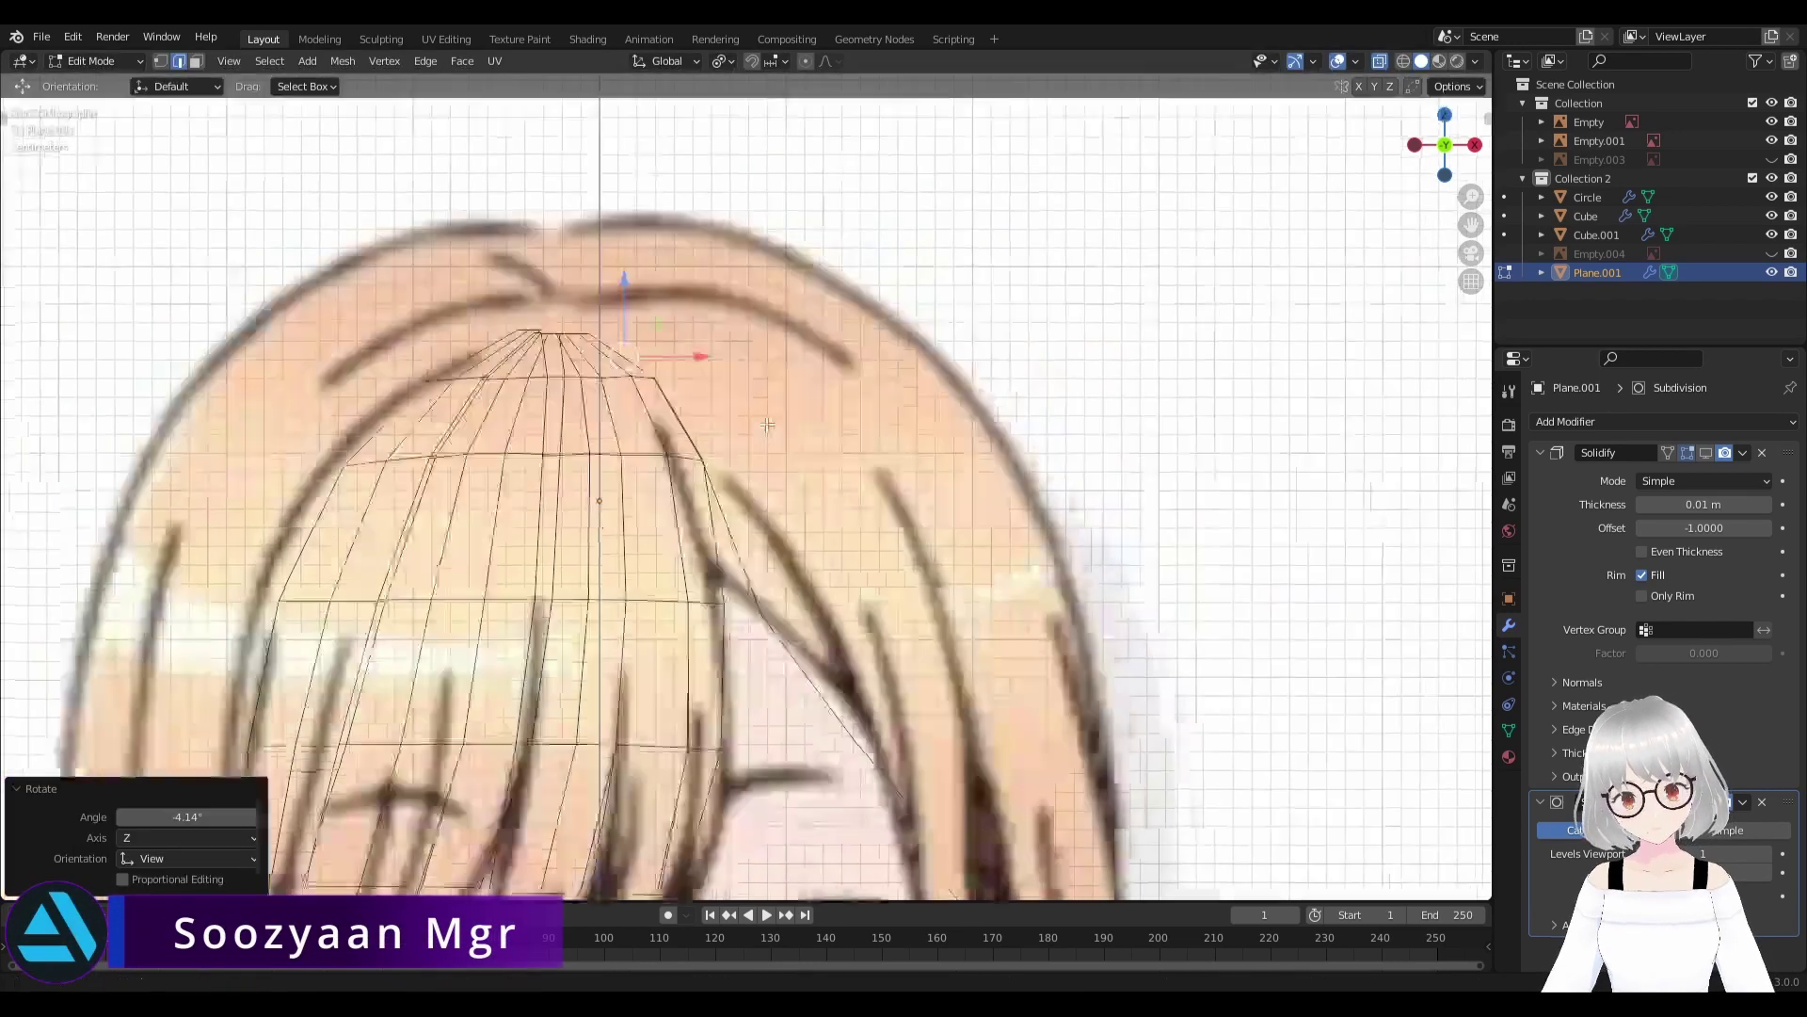
pyautogui.scroll(2, 767, 424)
# Refine the top vertices with further X moves and a rotation following the hairline.
pyautogui.press('g')
pyautogui.press('x')
pyautogui.click(773, 490)
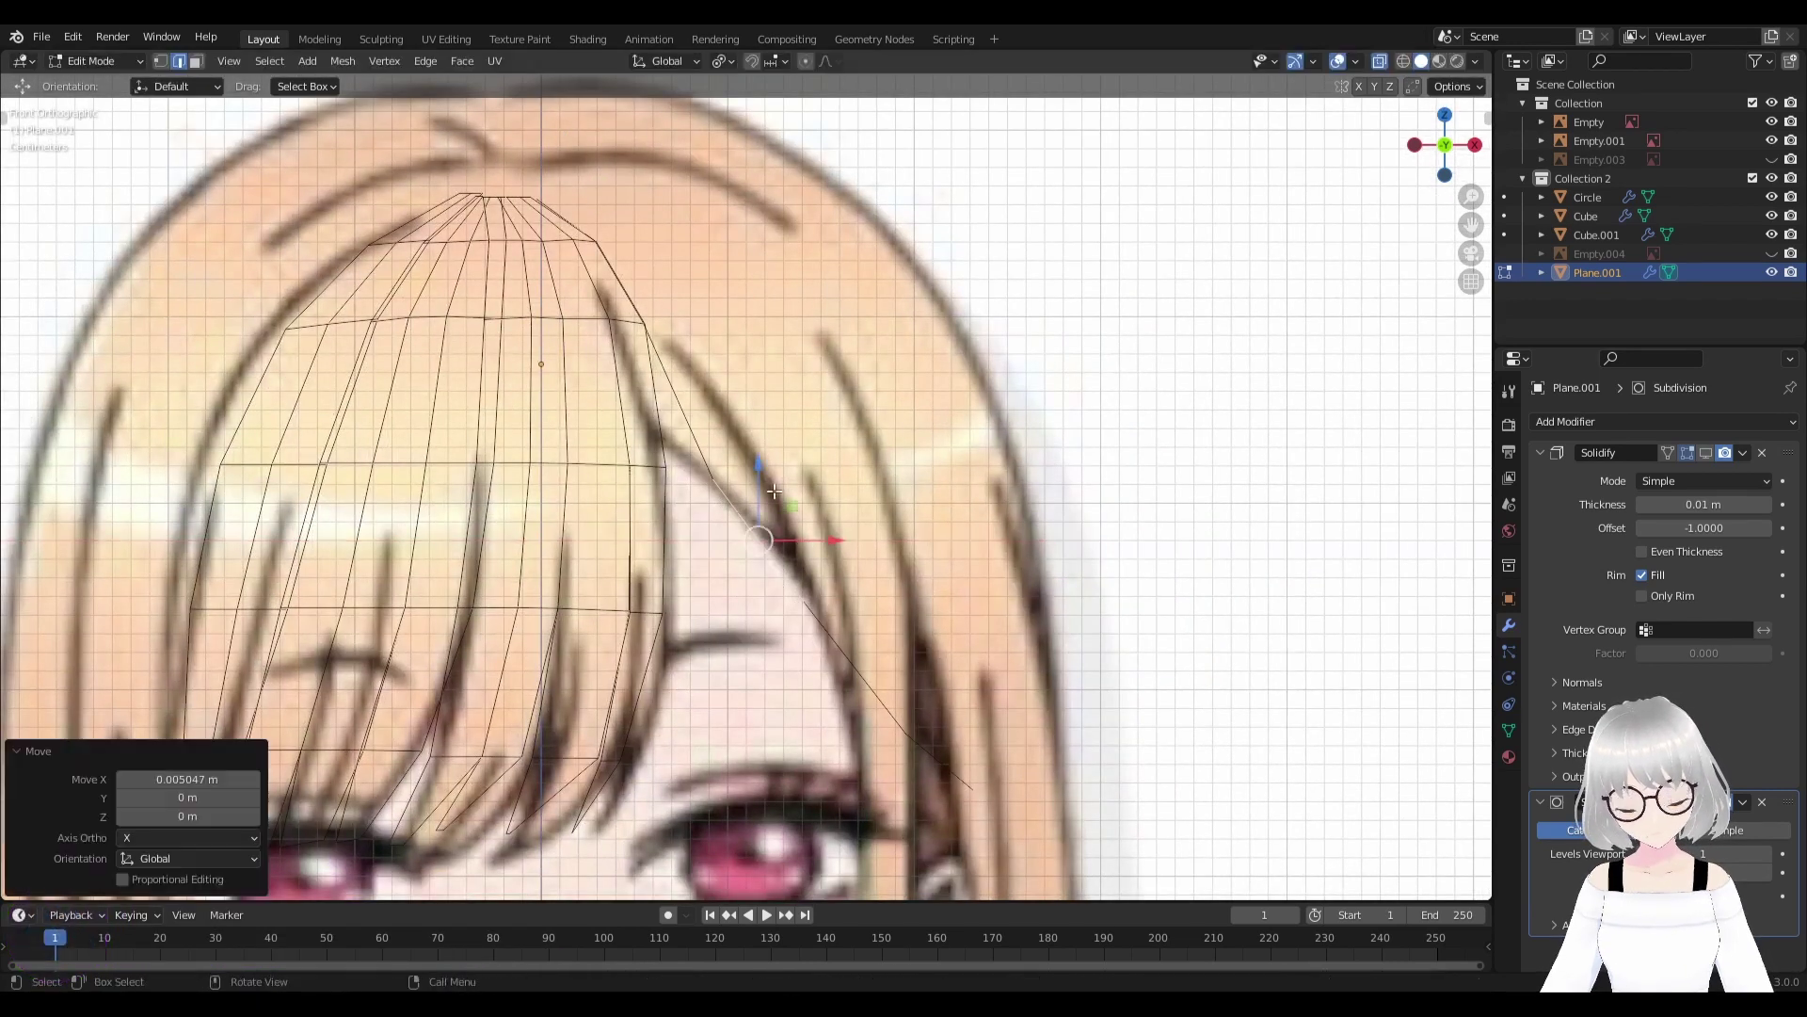
pyautogui.scroll(-3, 774, 490)
pyautogui.scroll(4, 703, 408)
pyautogui.press('g')
pyautogui.press('x')
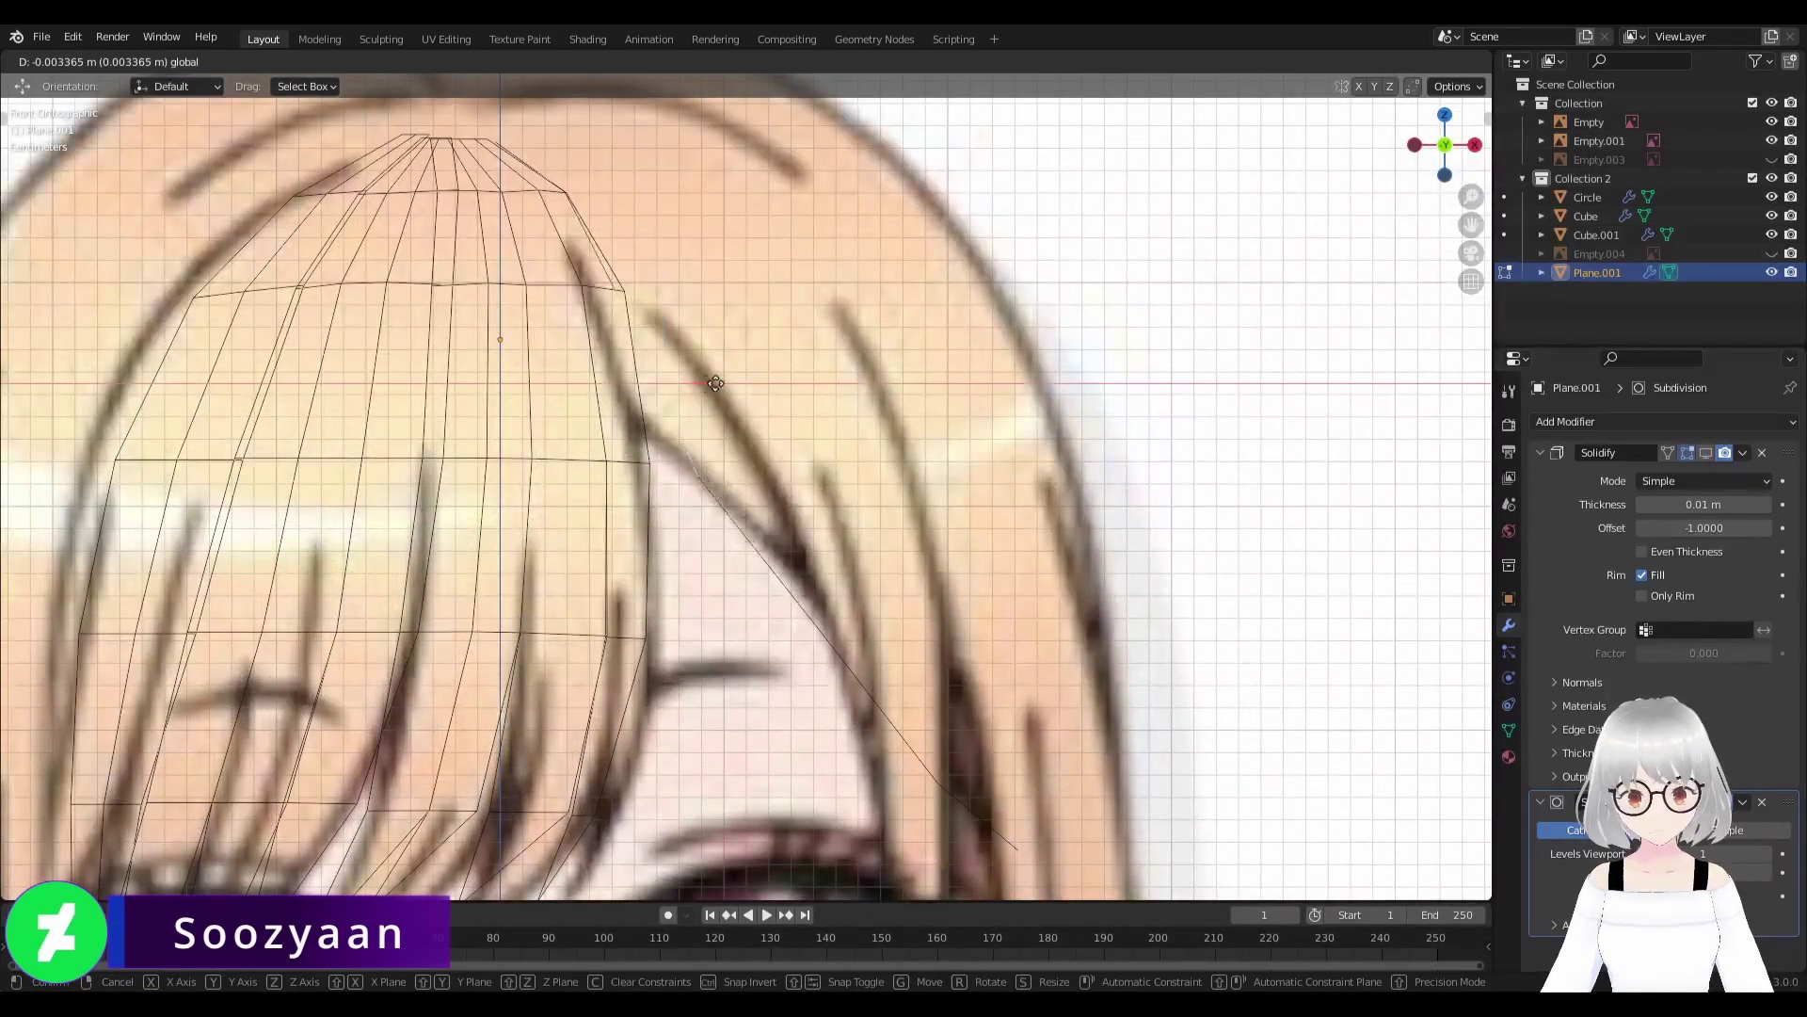
pyautogui.click(778, 476)
pyautogui.press('r')
pyautogui.click(794, 474)
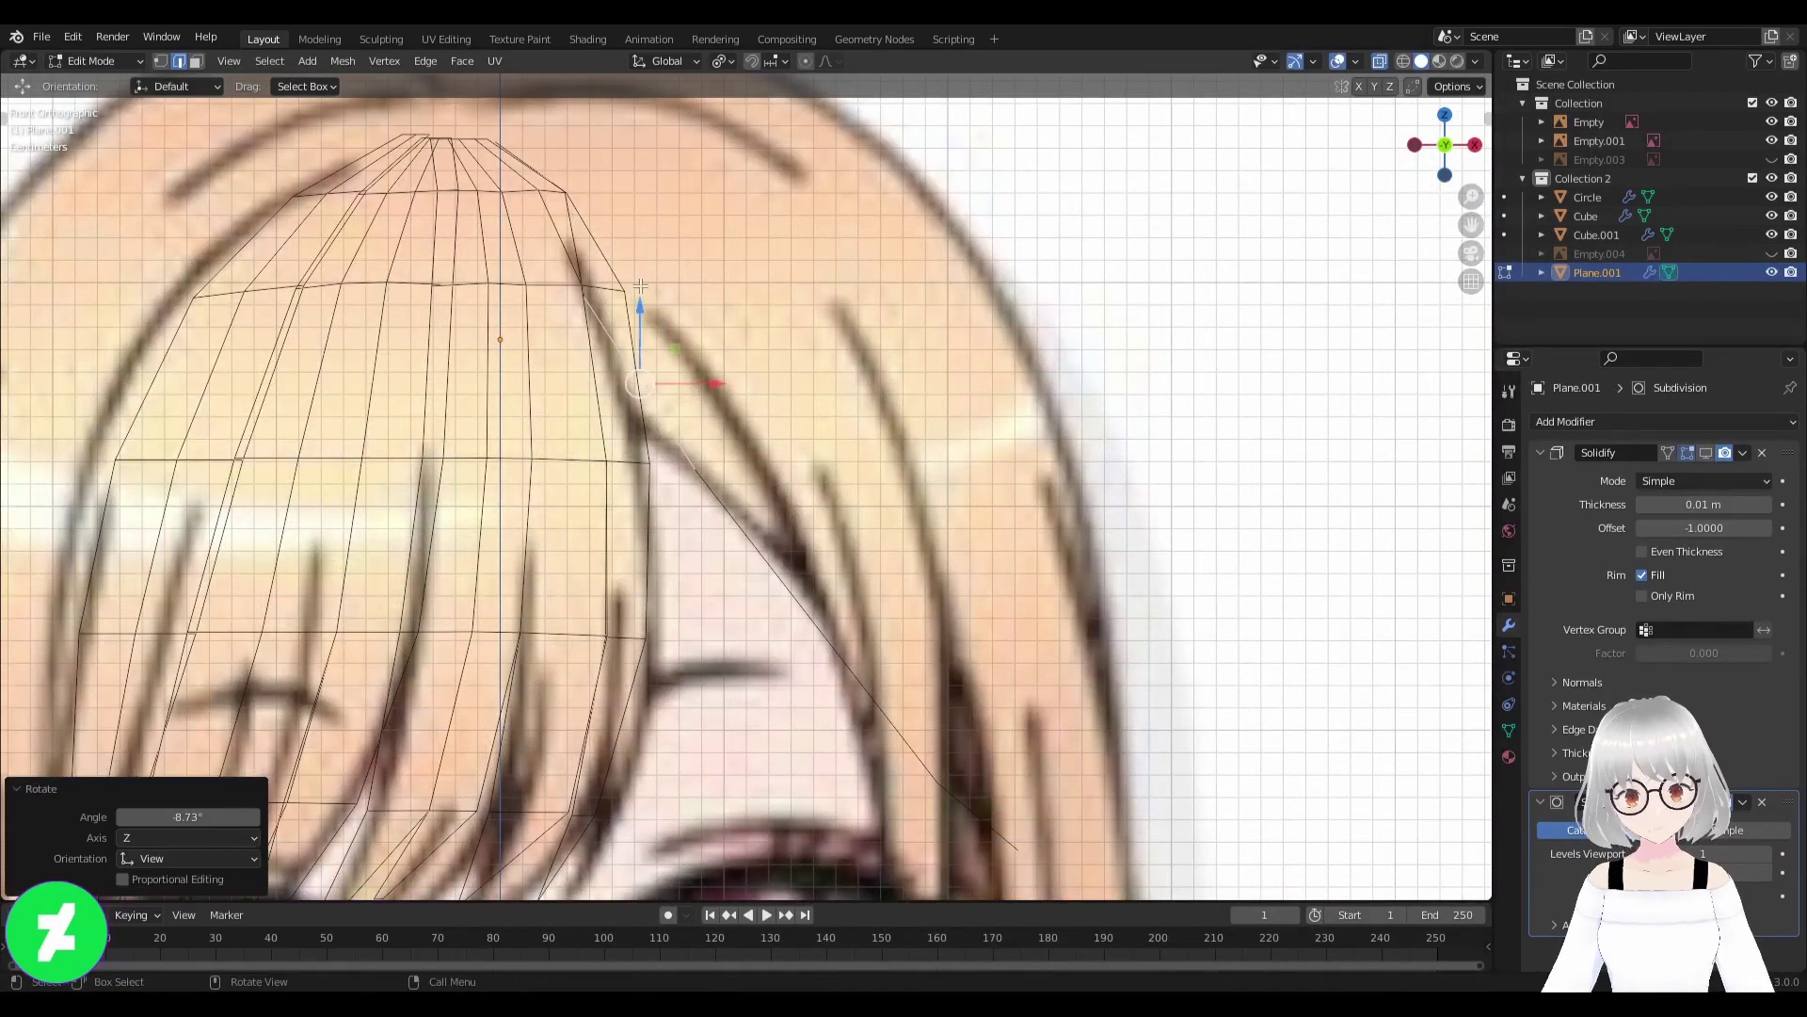
# Select the strand's upper corner vertex and rotate it.
pyautogui.keyDown('shift'); pyautogui.moveTo(619, 251); pyautogui.dragTo(655, 390, button='middle'); pyautogui.keyUp('shift')
pyautogui.click(609, 374)
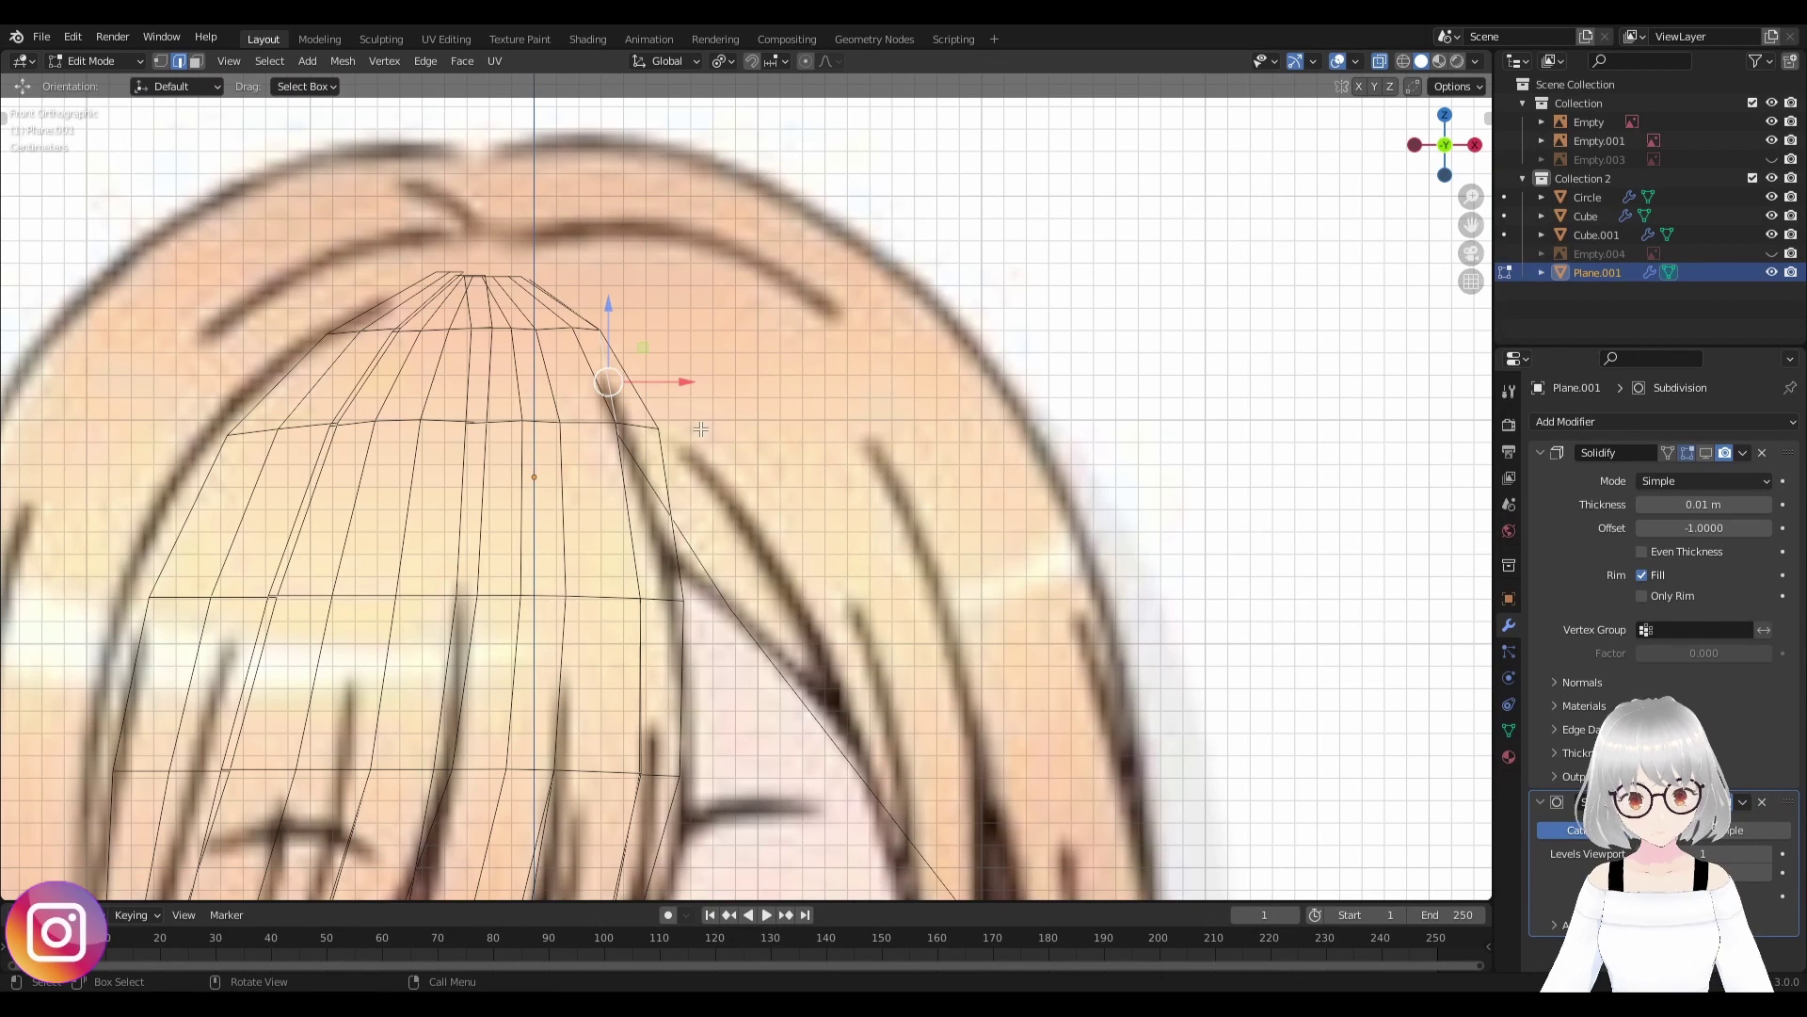
pyautogui.press('r')
pyautogui.click(709, 396)
pyautogui.press('g')
pyautogui.press('x')
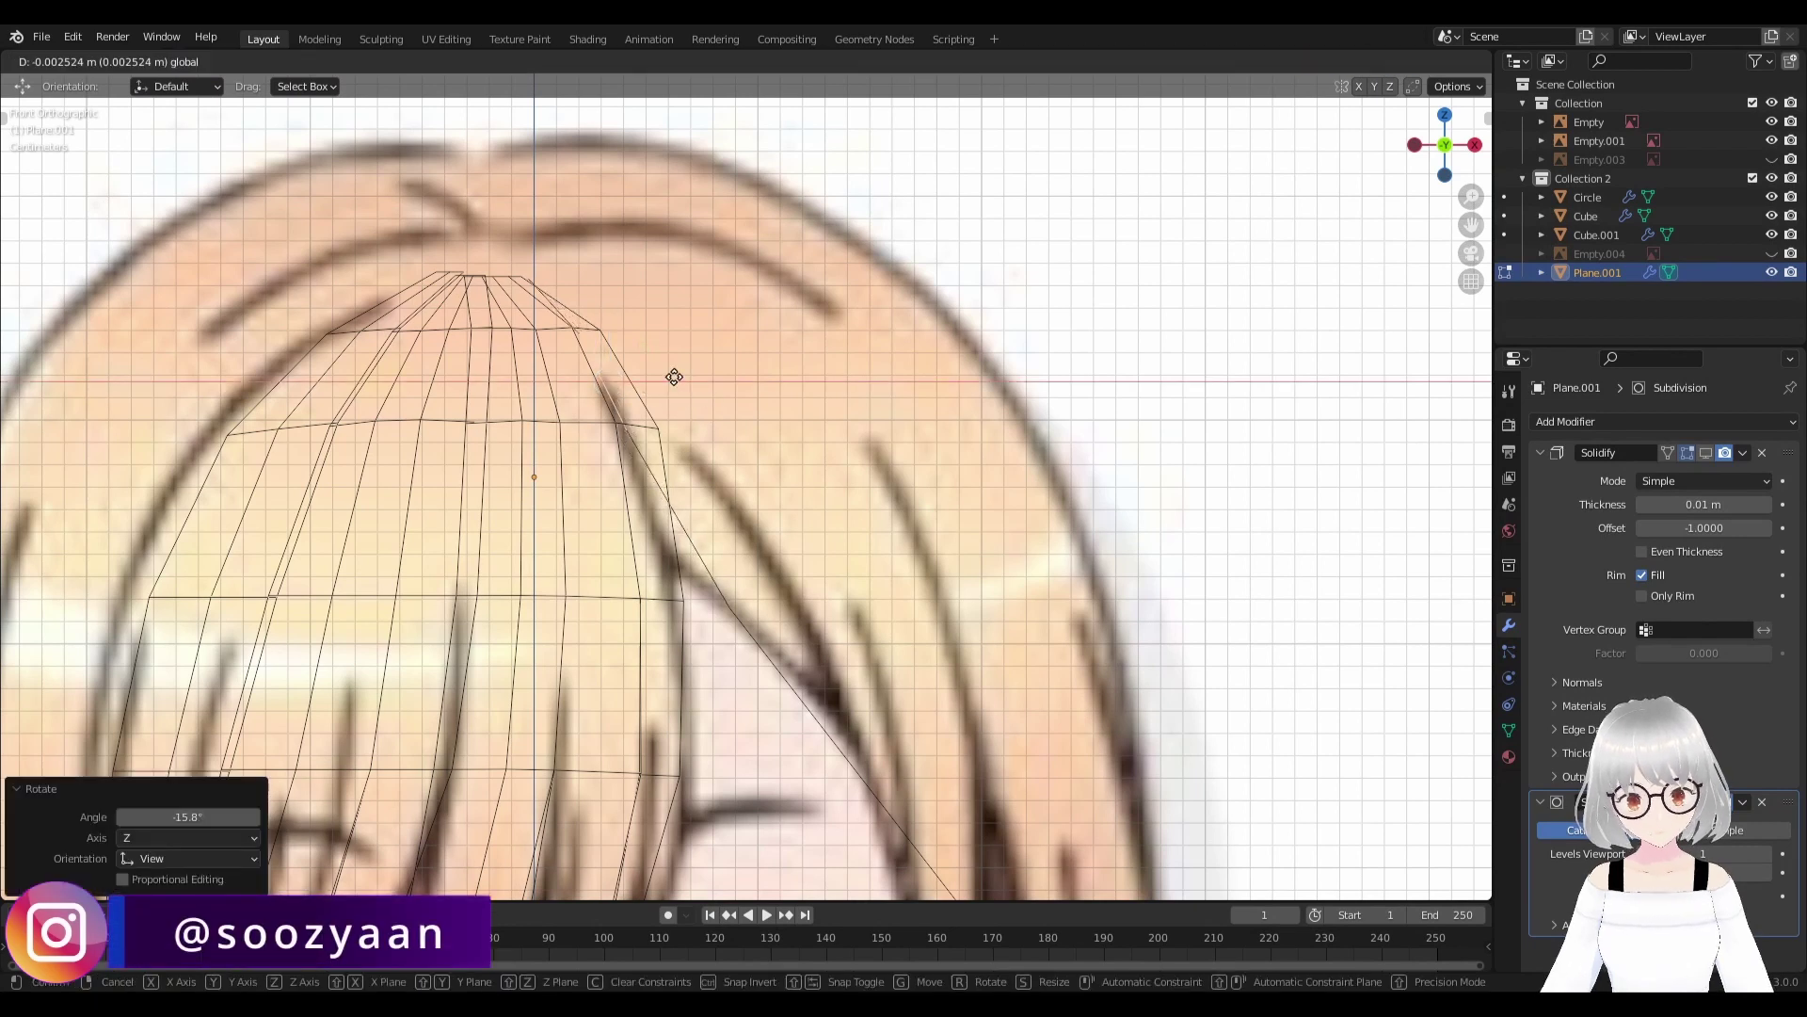
pyautogui.rightClick(673, 377)
pyautogui.scroll(-3, 797, 519)
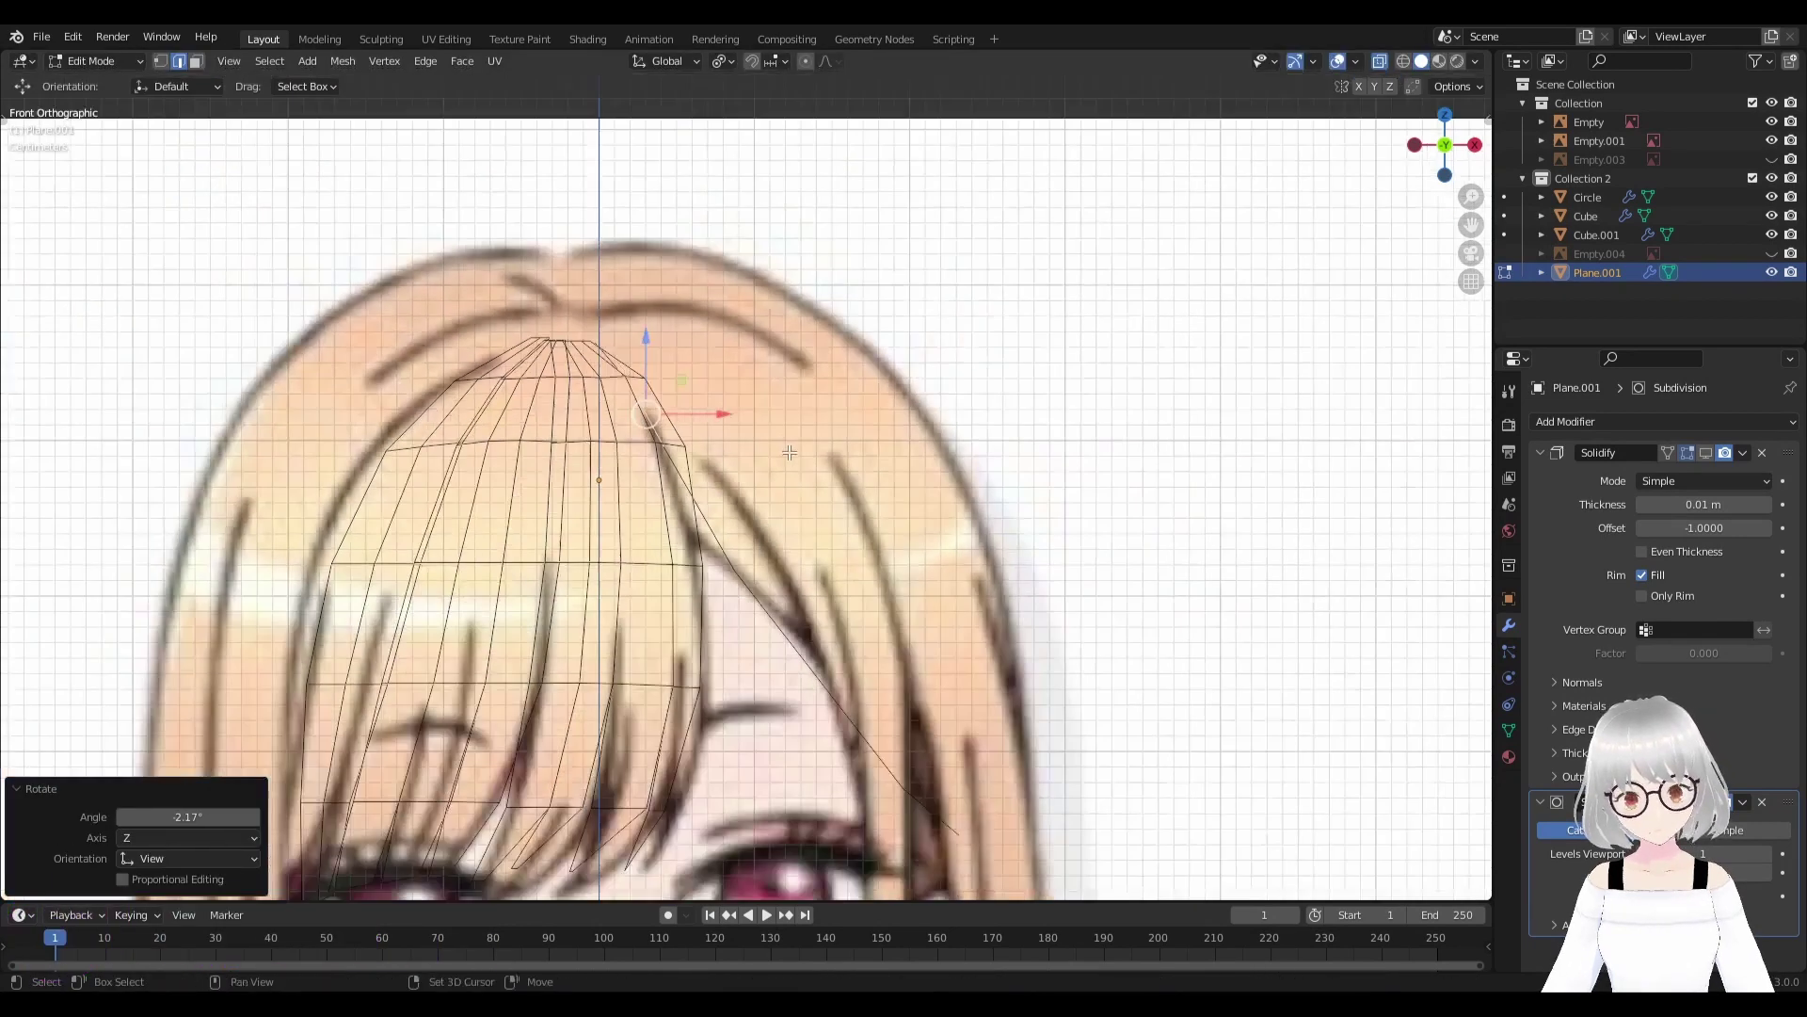
pyautogui.scroll(2, 797, 520)
pyautogui.scroll(3, 748, 487)
# Rotate the upper corner further, shift it along X, and nudge the lower vertex sideways.
pyautogui.press('r')
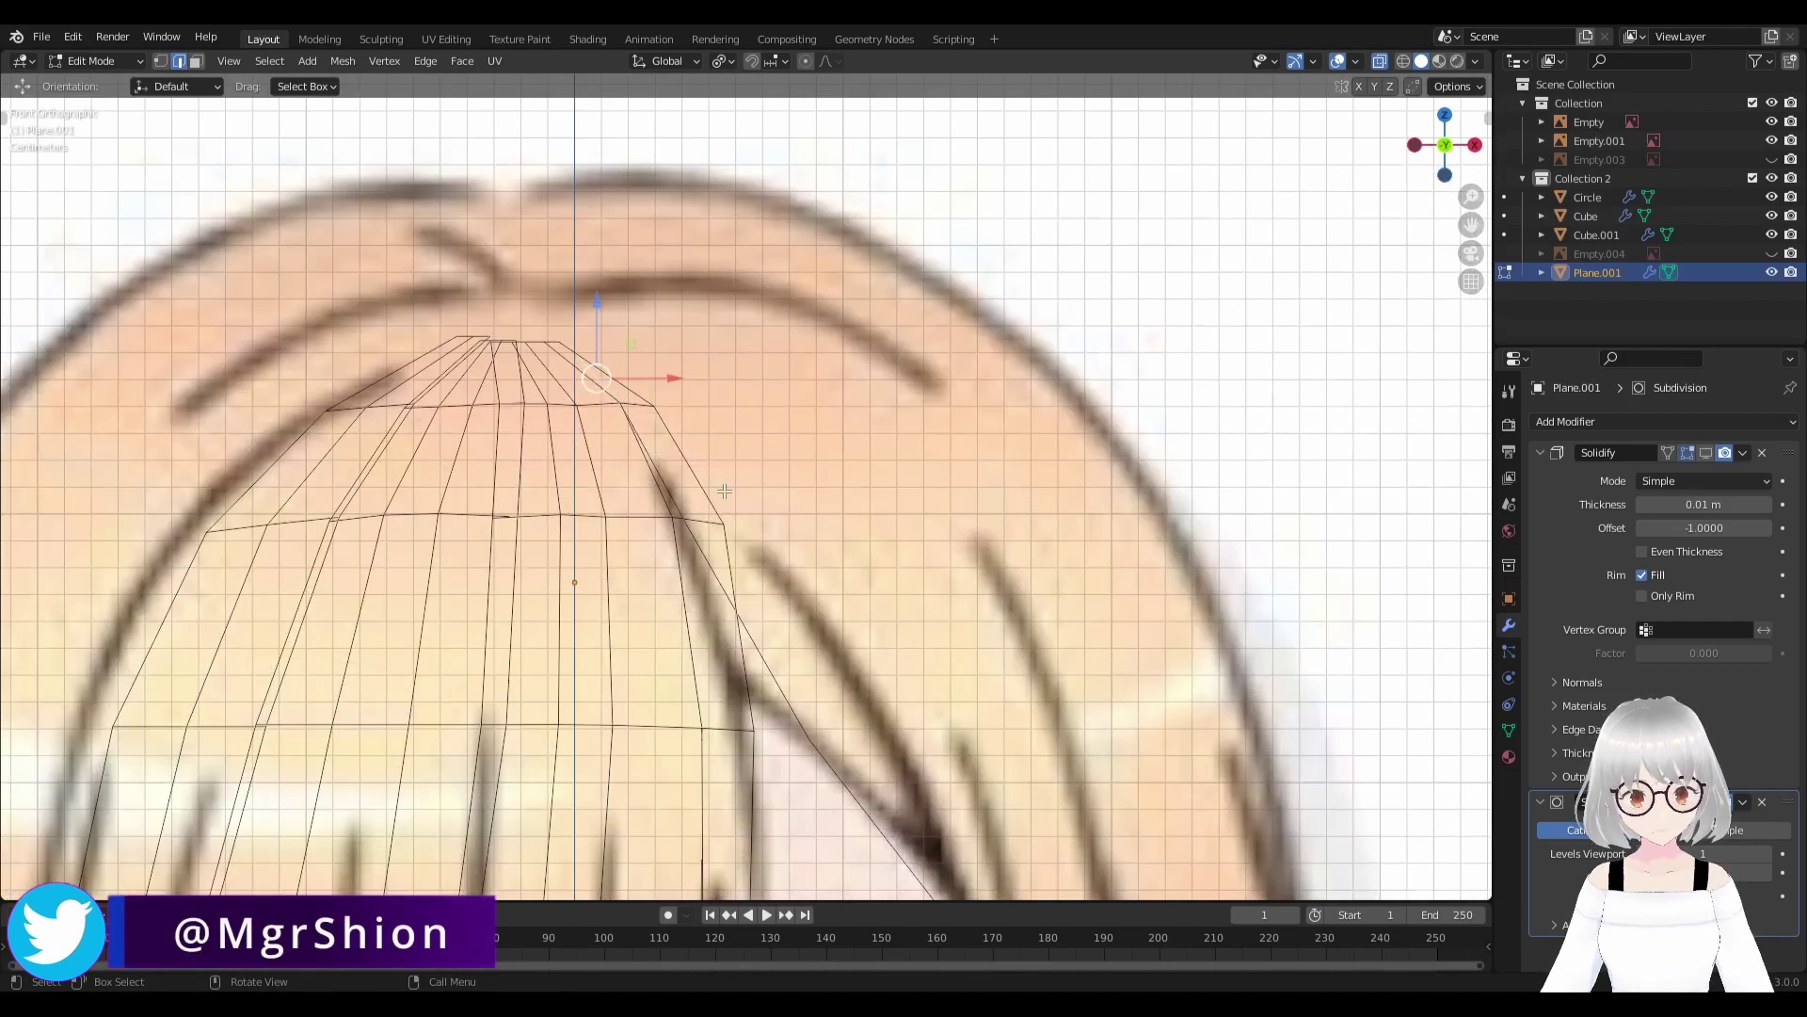
pyautogui.click(762, 476)
pyautogui.press('g')
pyautogui.press('x')
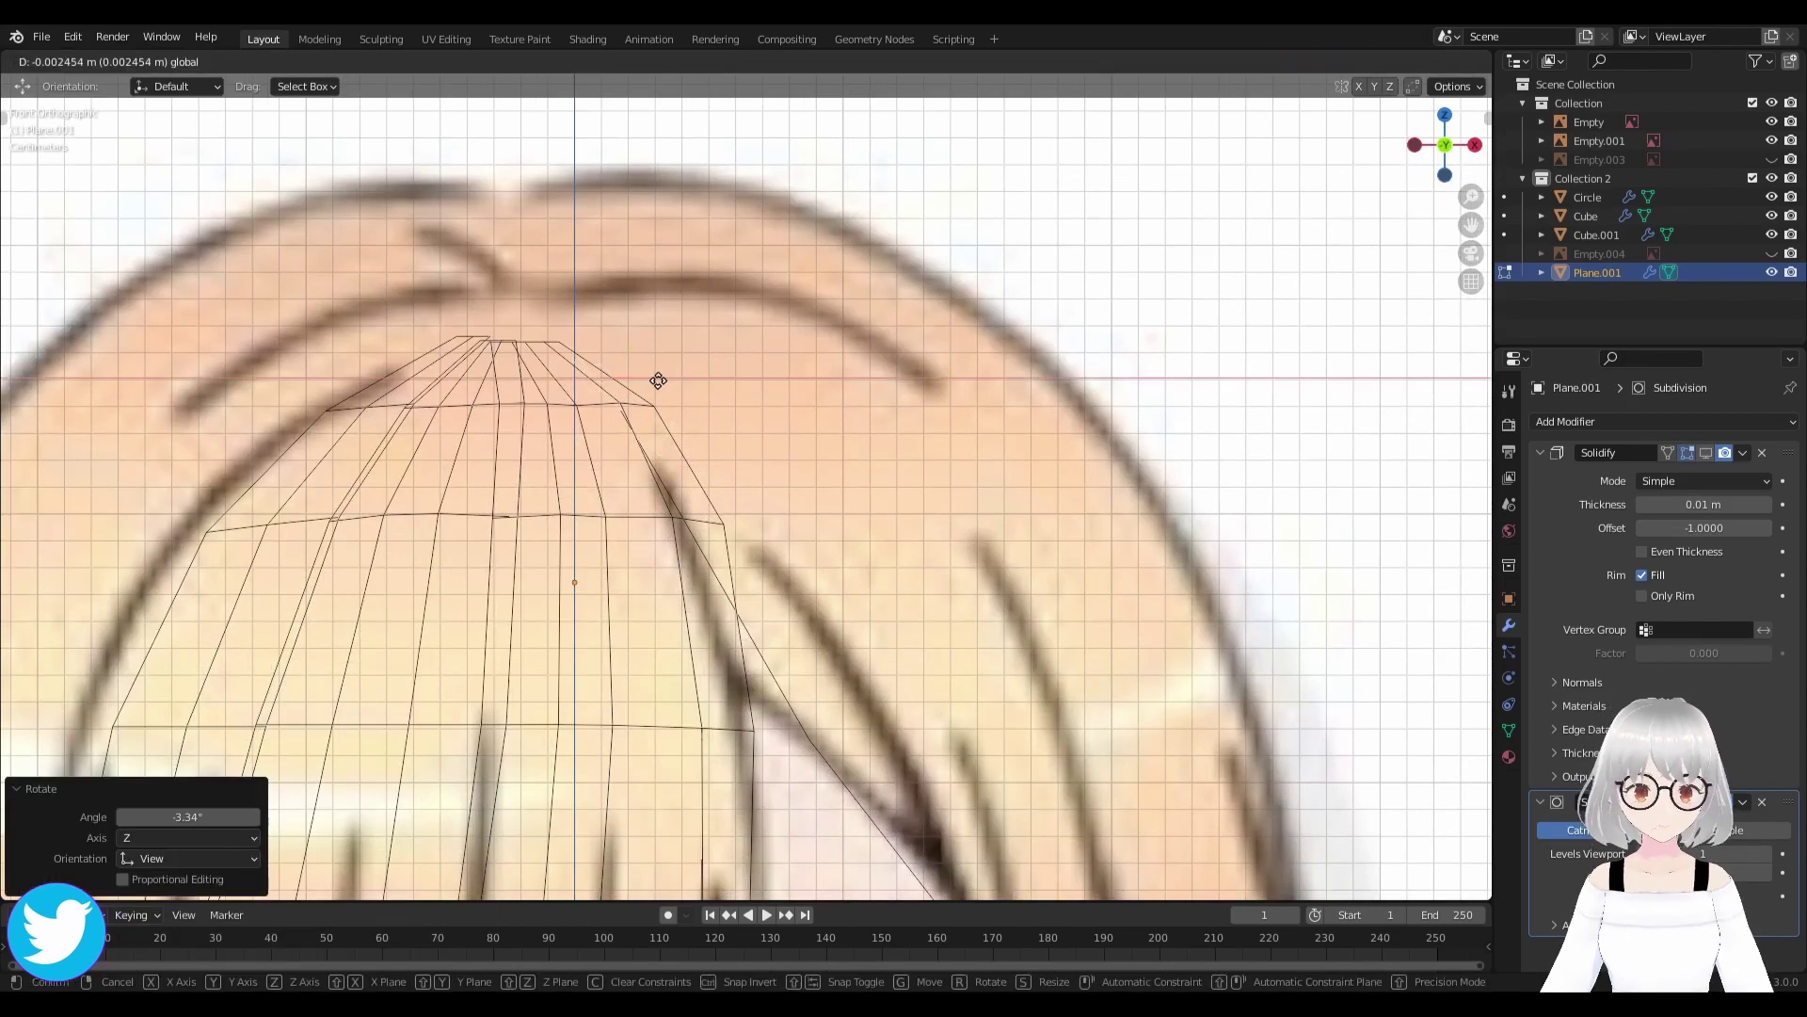
pyautogui.click(657, 380)
pyautogui.scroll(-3, 657, 380)
pyautogui.keyDown('shift'); pyautogui.moveTo(797, 737); pyautogui.dragTo(797, 558, button='middle'); pyautogui.keyUp('shift')
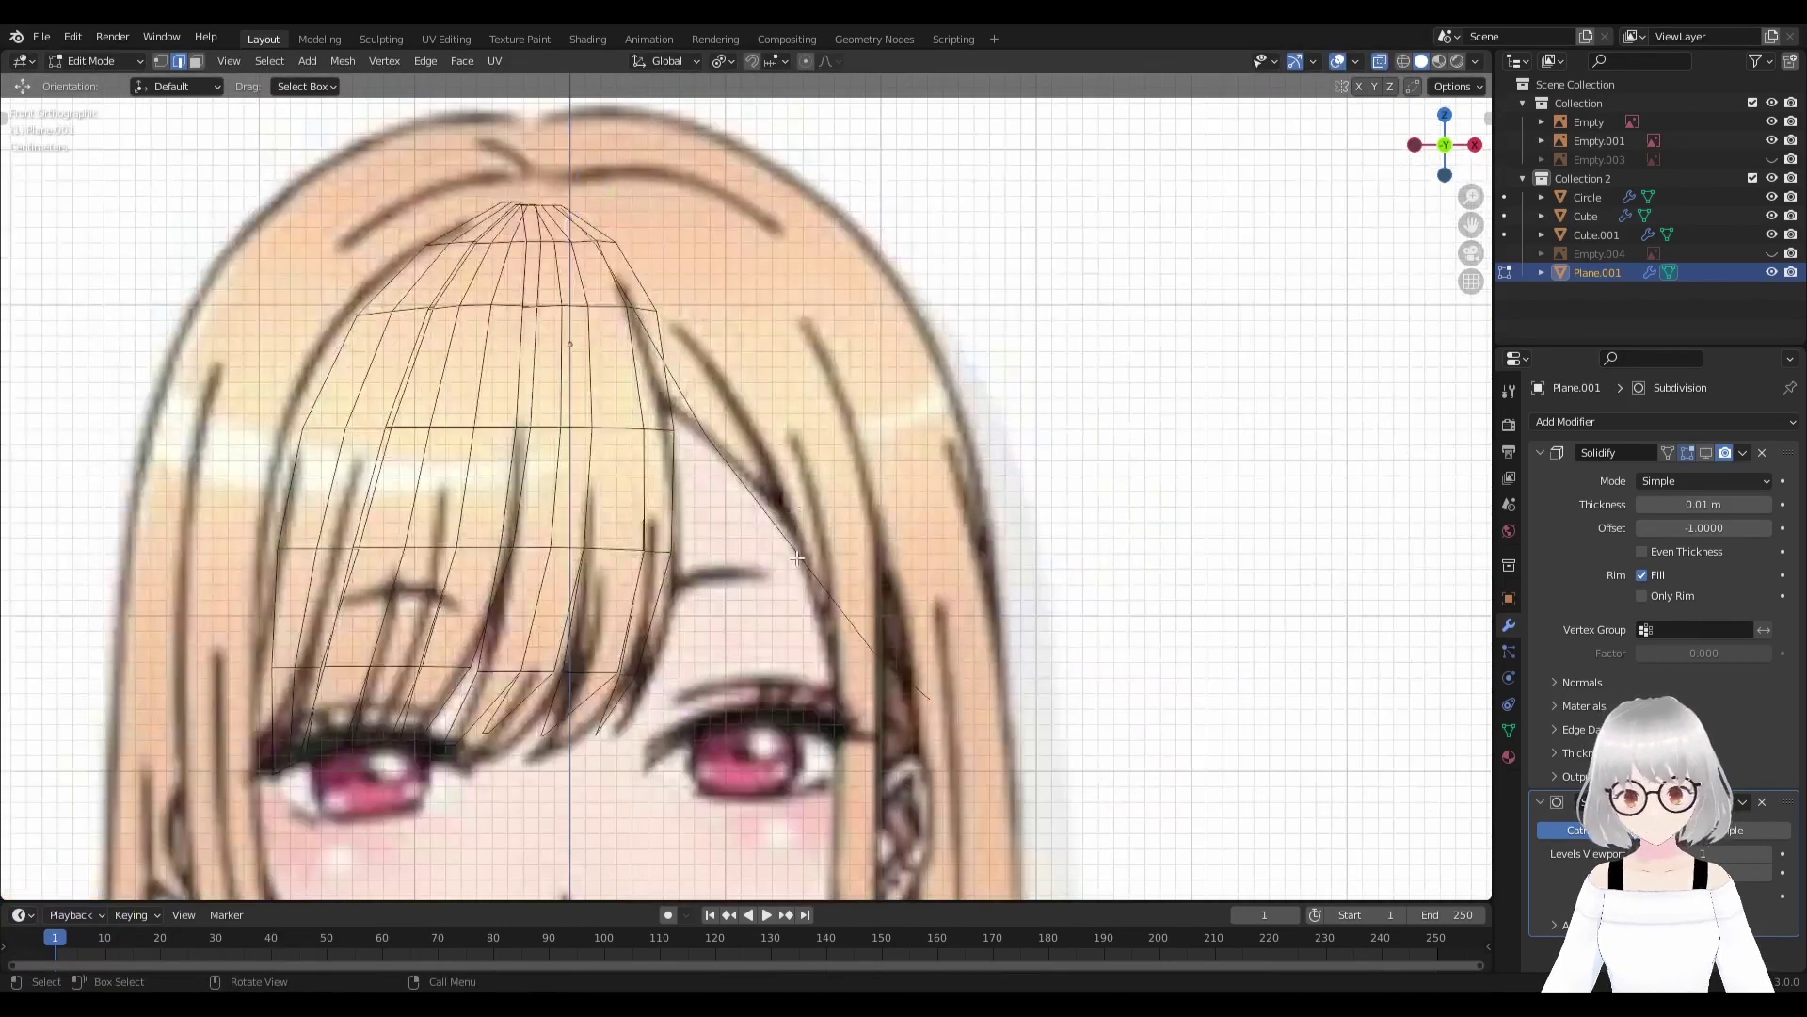
pyautogui.moveTo(859, 601); pyautogui.dragTo(916, 599)
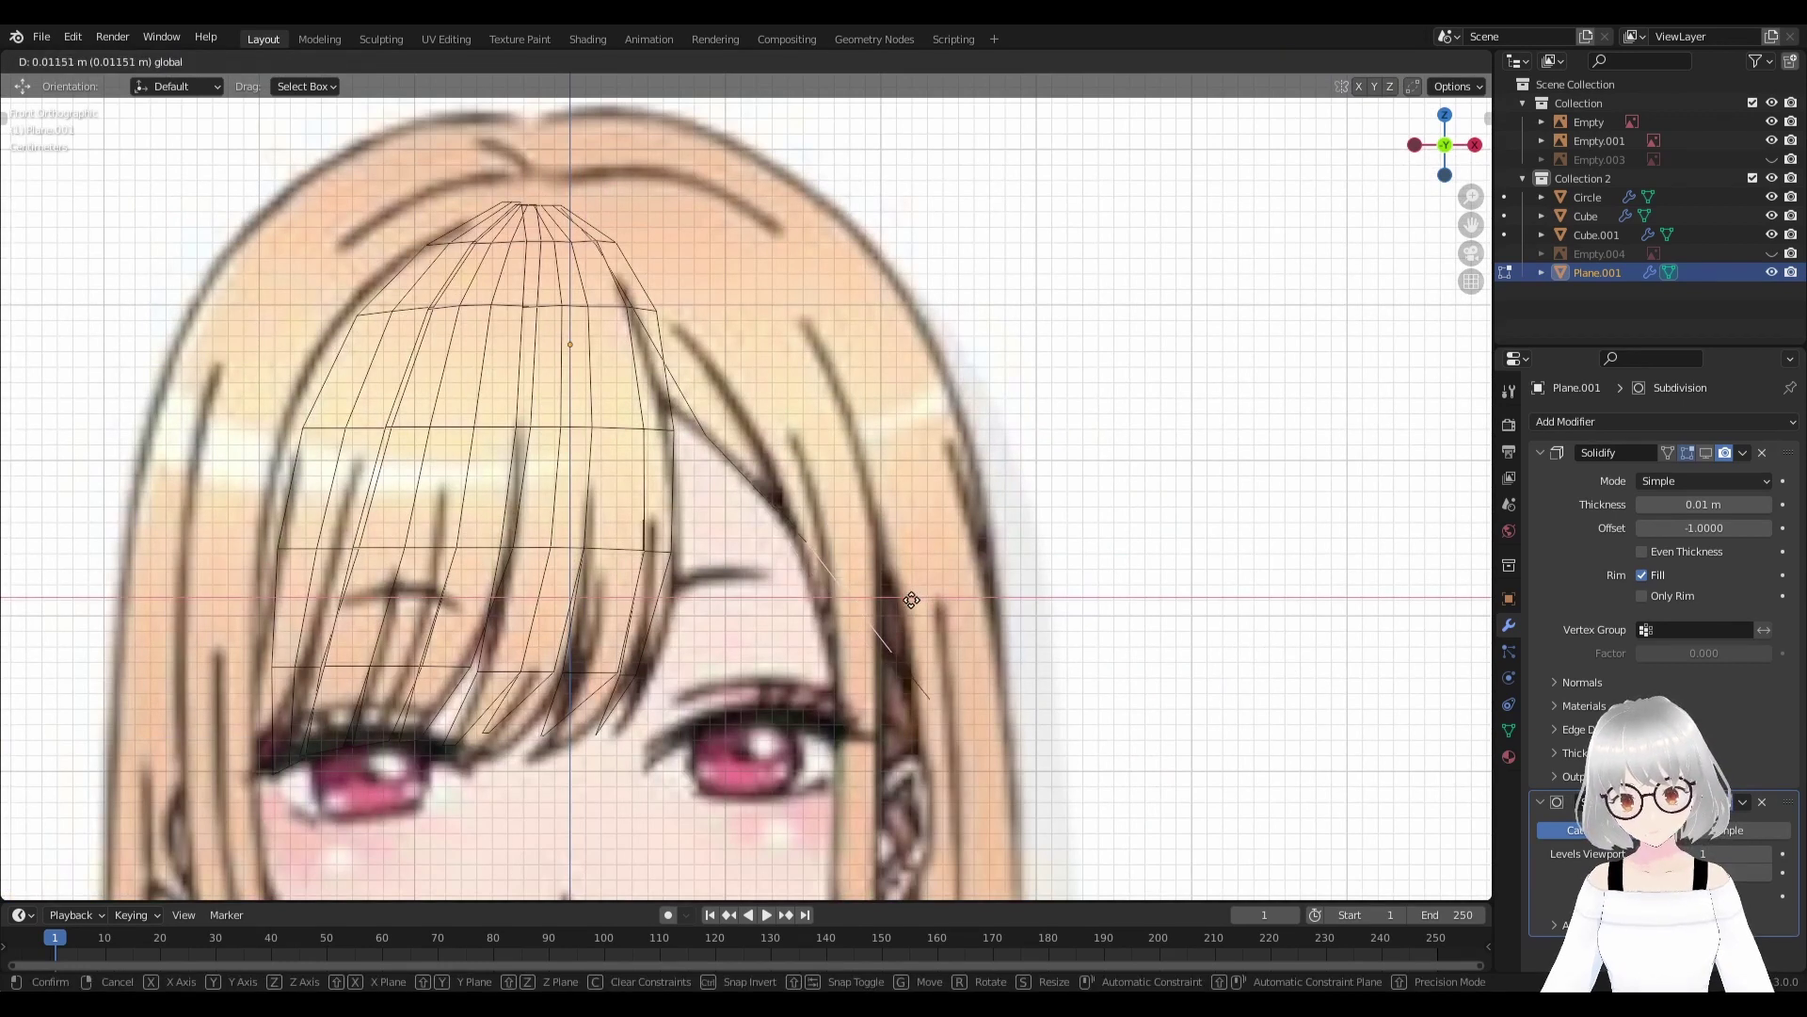
pyautogui.click(911, 600)
# Move mid-strand points with axis-locked moves to refine the side strand's curve.
pyautogui.click(795, 527)
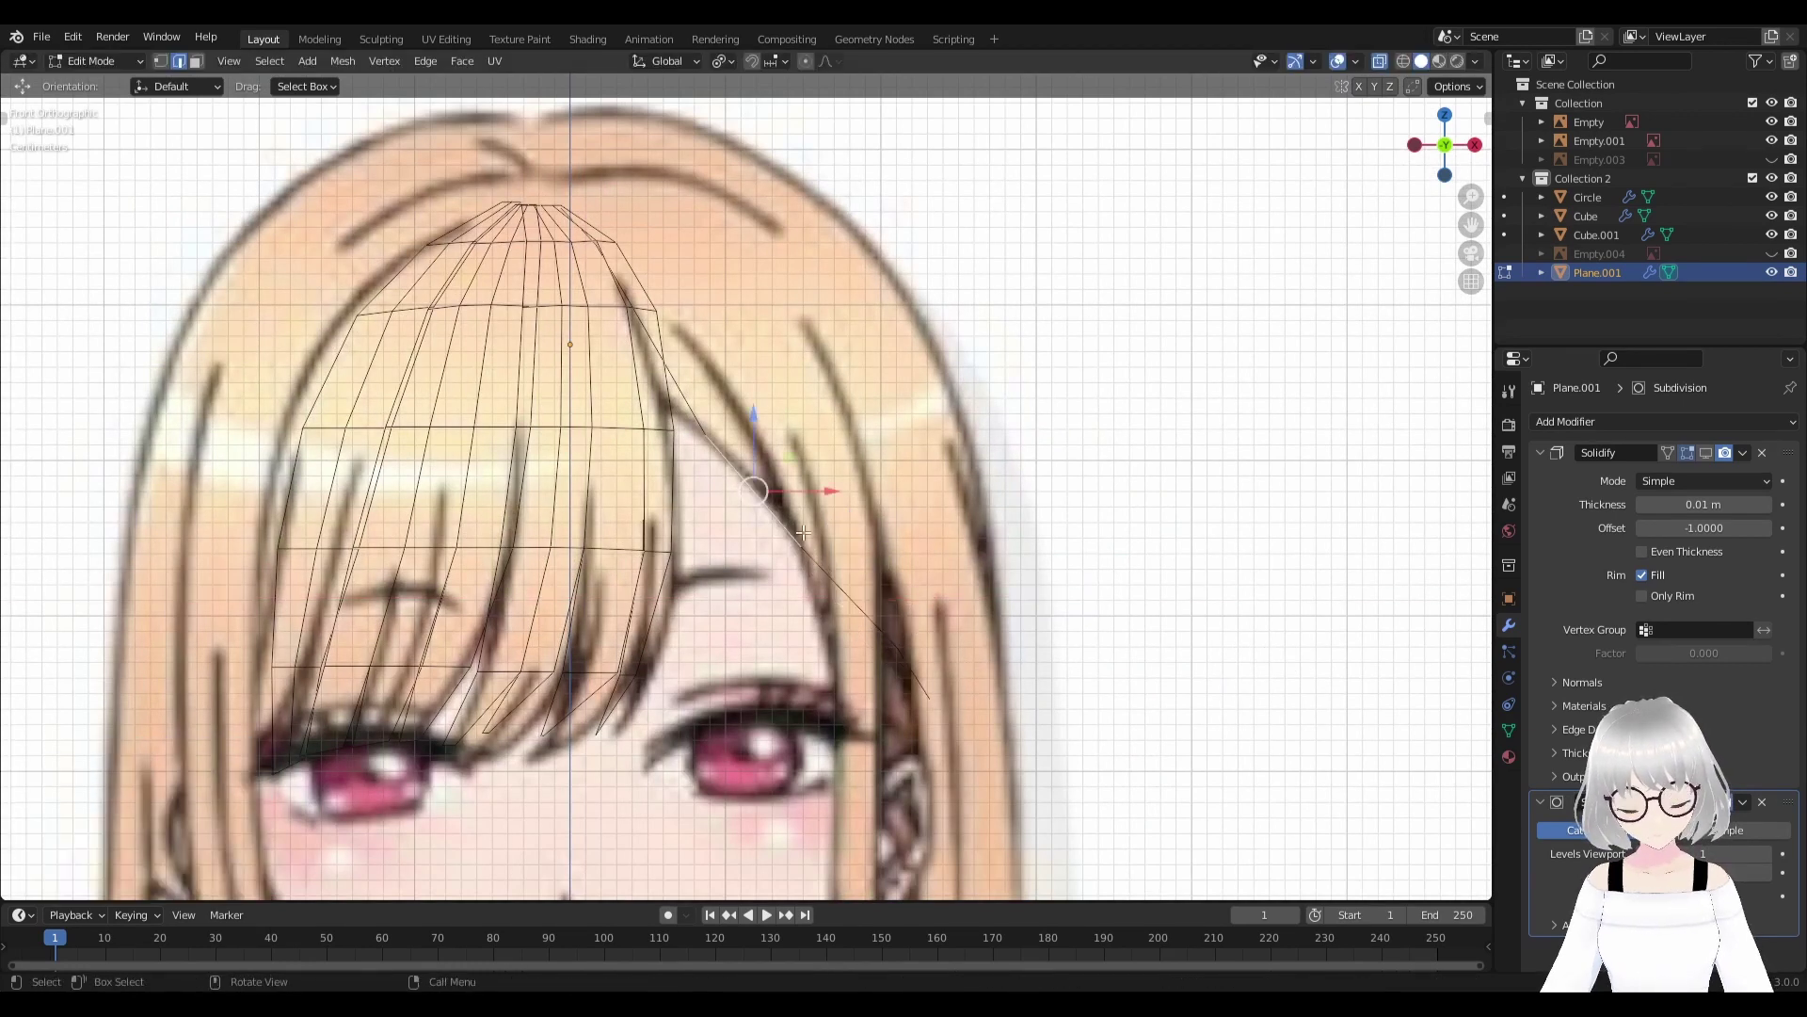
pyautogui.press('g')
pyautogui.press('x')
pyautogui.click(756, 423)
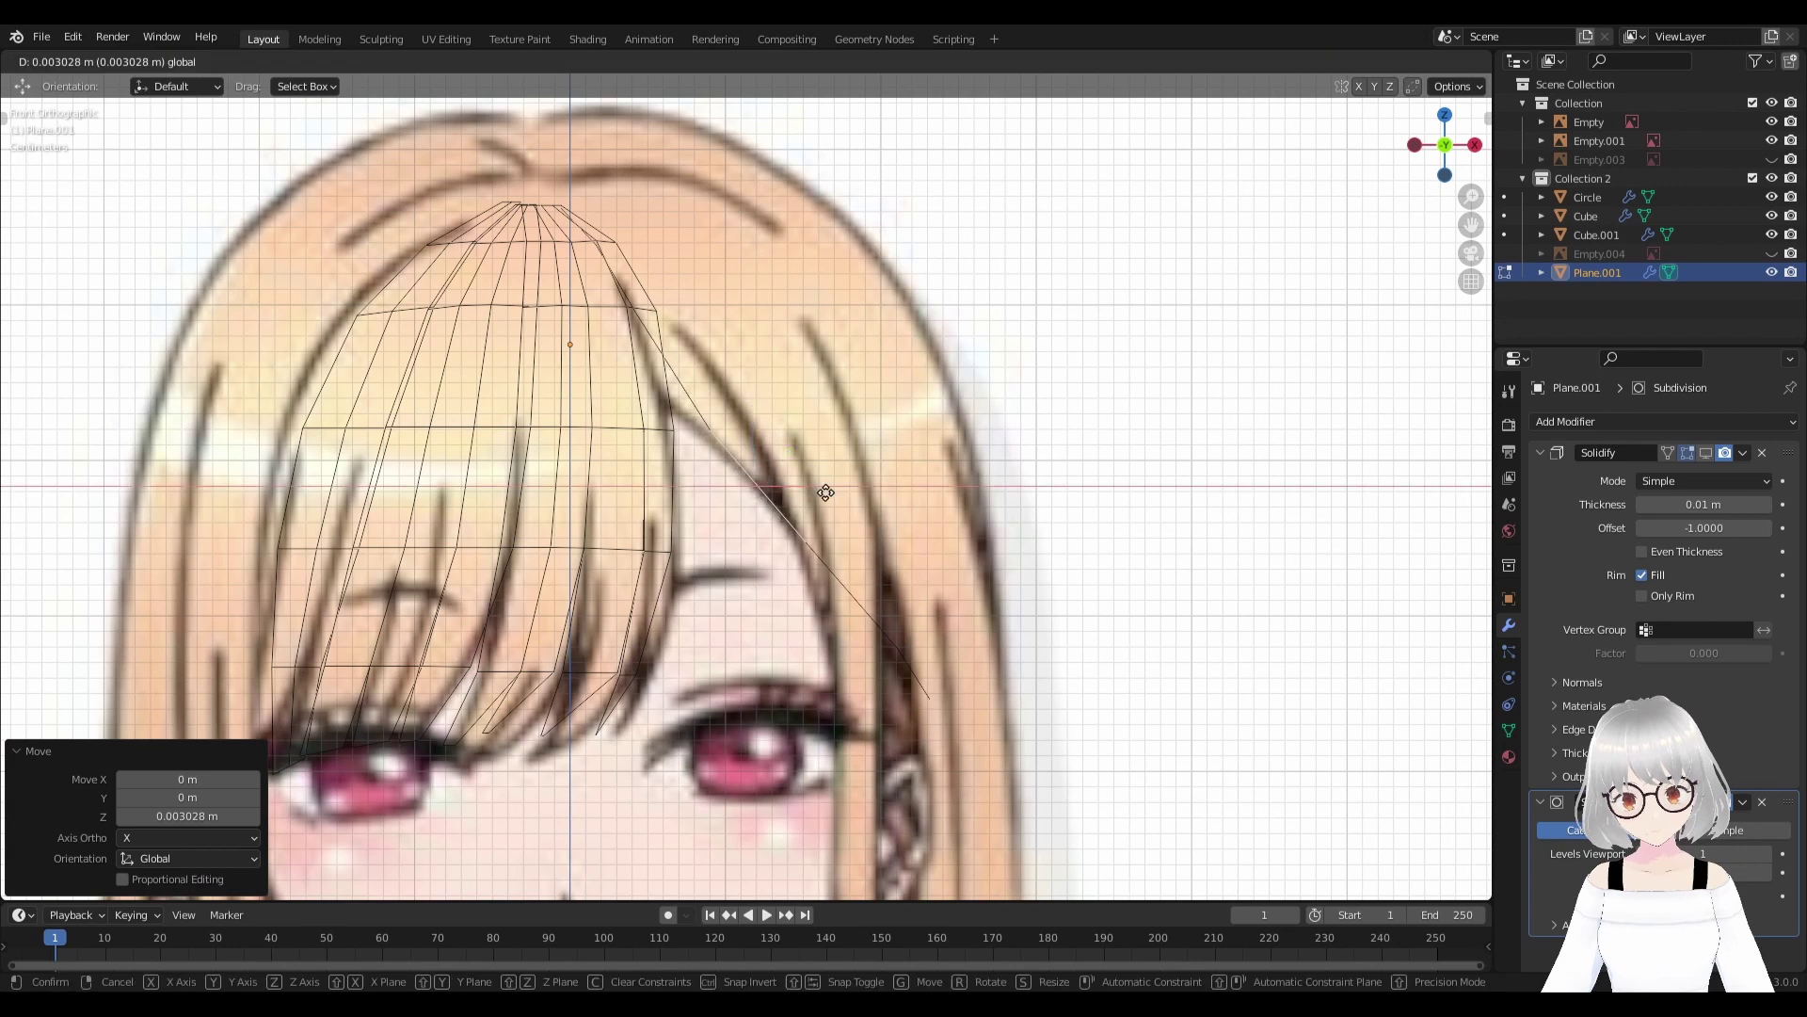
pyautogui.press('g')
pyautogui.press('x')
pyautogui.click(751, 485)
pyautogui.click(680, 377)
pyautogui.press('g')
pyautogui.press('x')
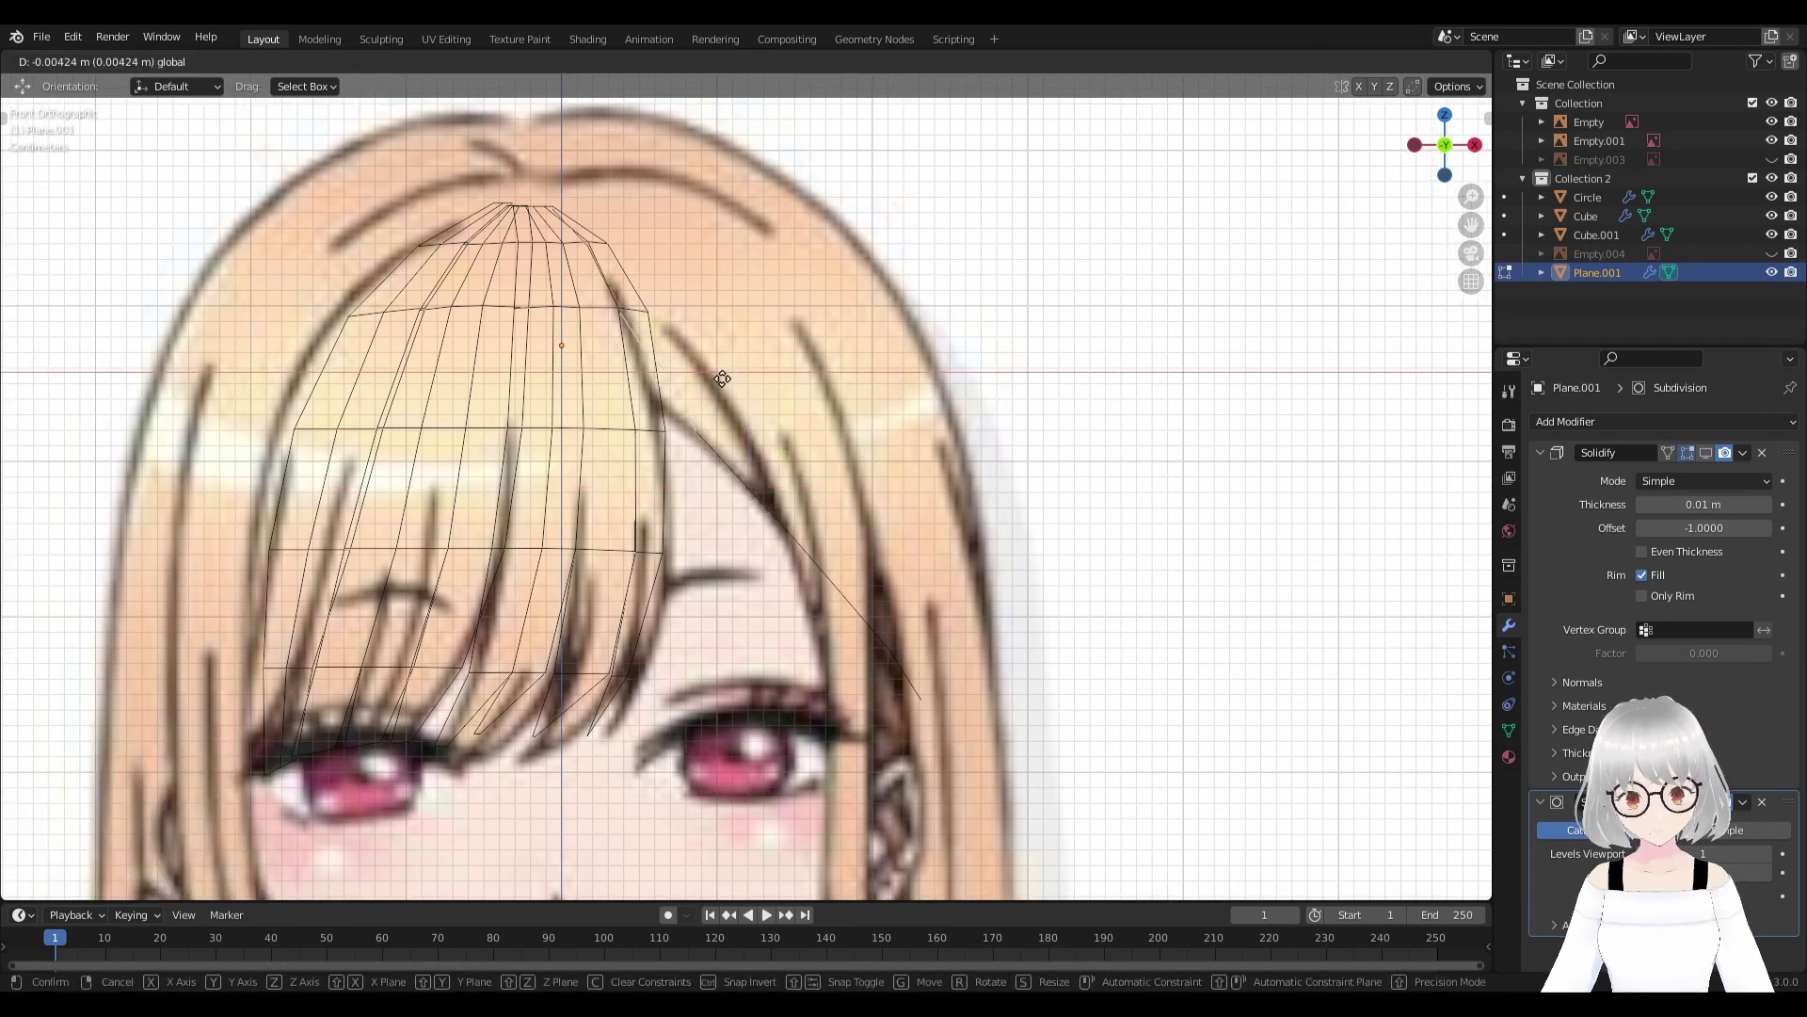
pyautogui.click(704, 376)
# Select the strand's end points and scale them slightly together.
pyautogui.press('r')
pyautogui.rightClick(763, 435)
pyautogui.keyDown('shift'); pyautogui.moveTo(762, 435); pyautogui.dragTo(603, 355, button='middle'); pyautogui.keyUp('shift')
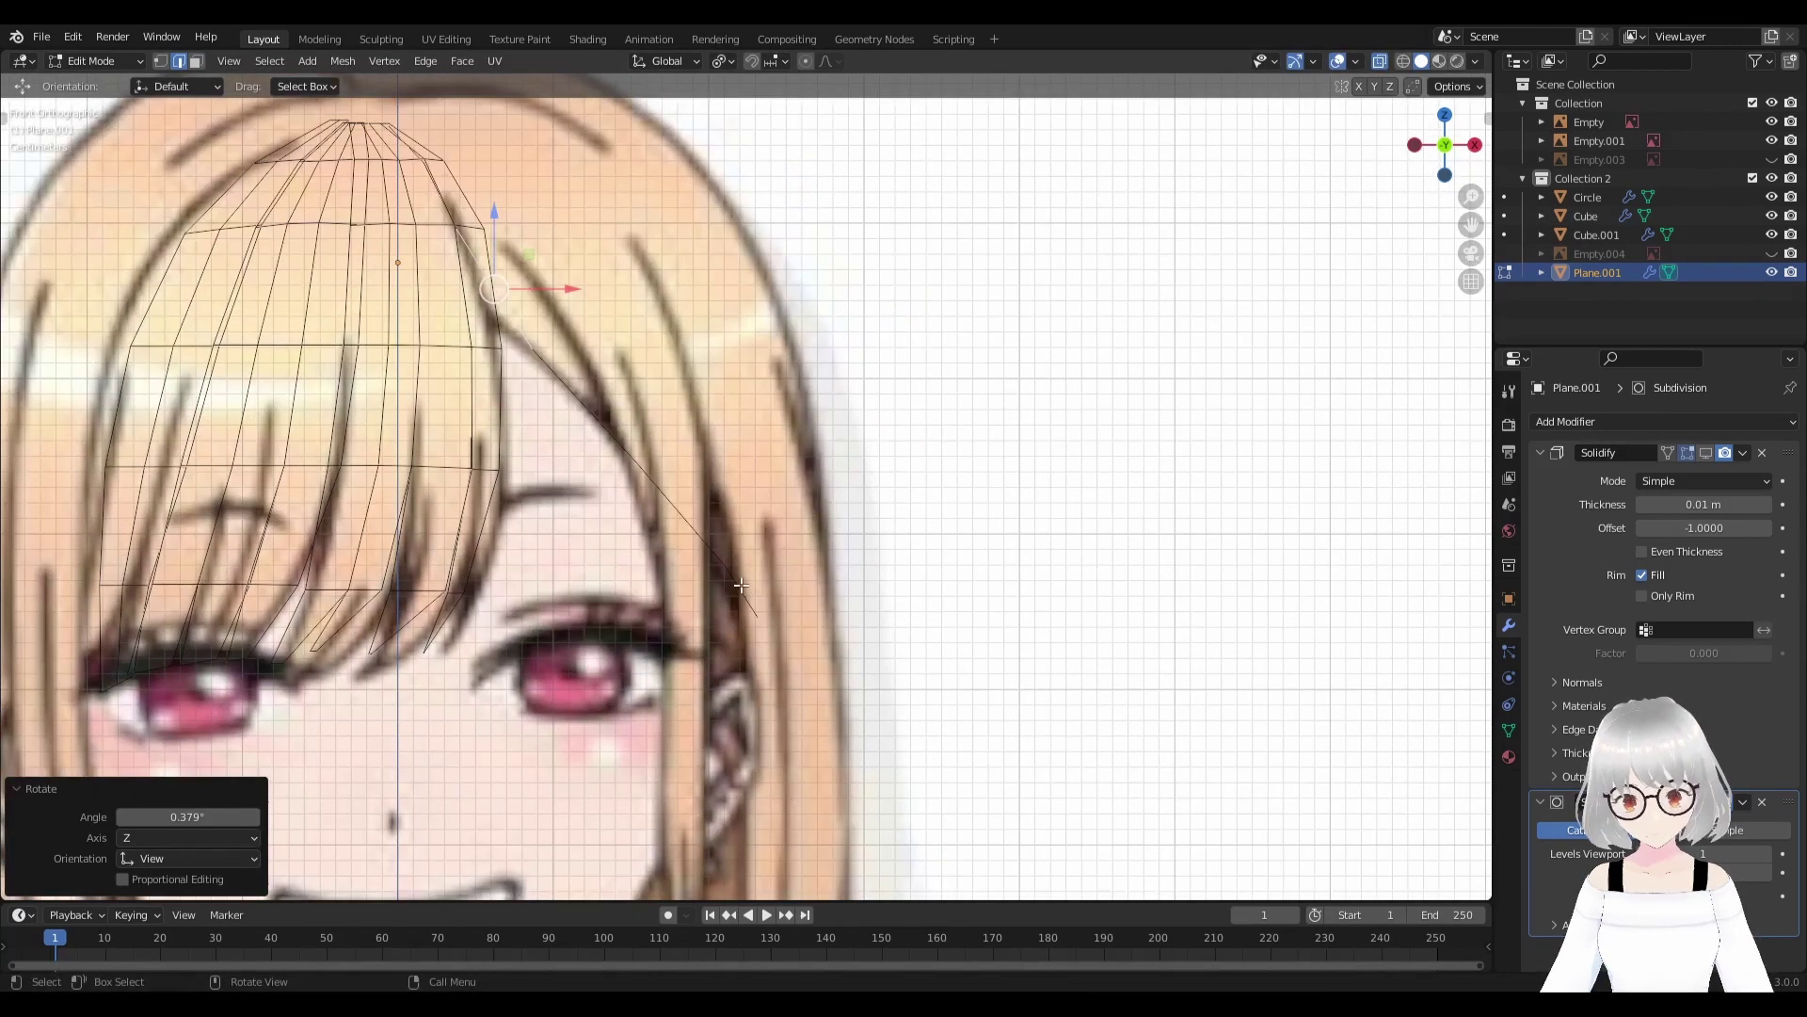
pyautogui.click(736, 570)
pyautogui.press('g')
pyautogui.press('x')
pyautogui.rightClick(817, 592)
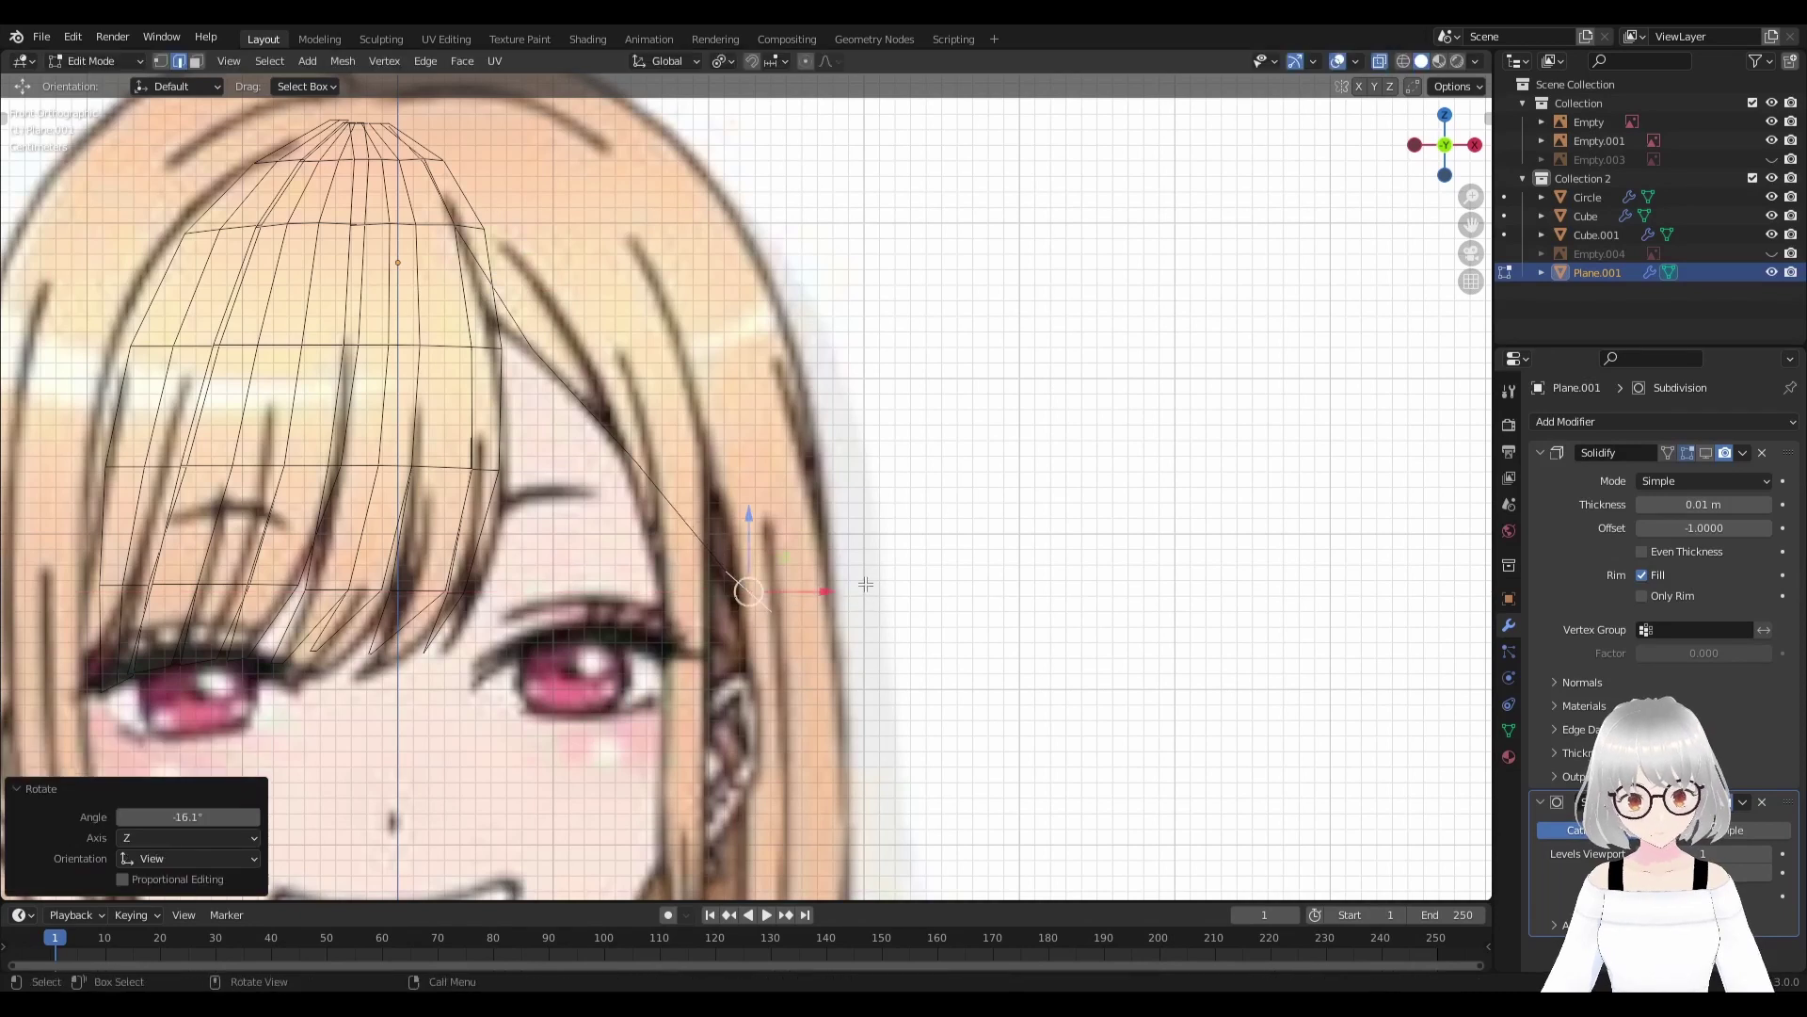
pyautogui.click(681, 520)
pyautogui.press('s')
pyautogui.click(803, 589)
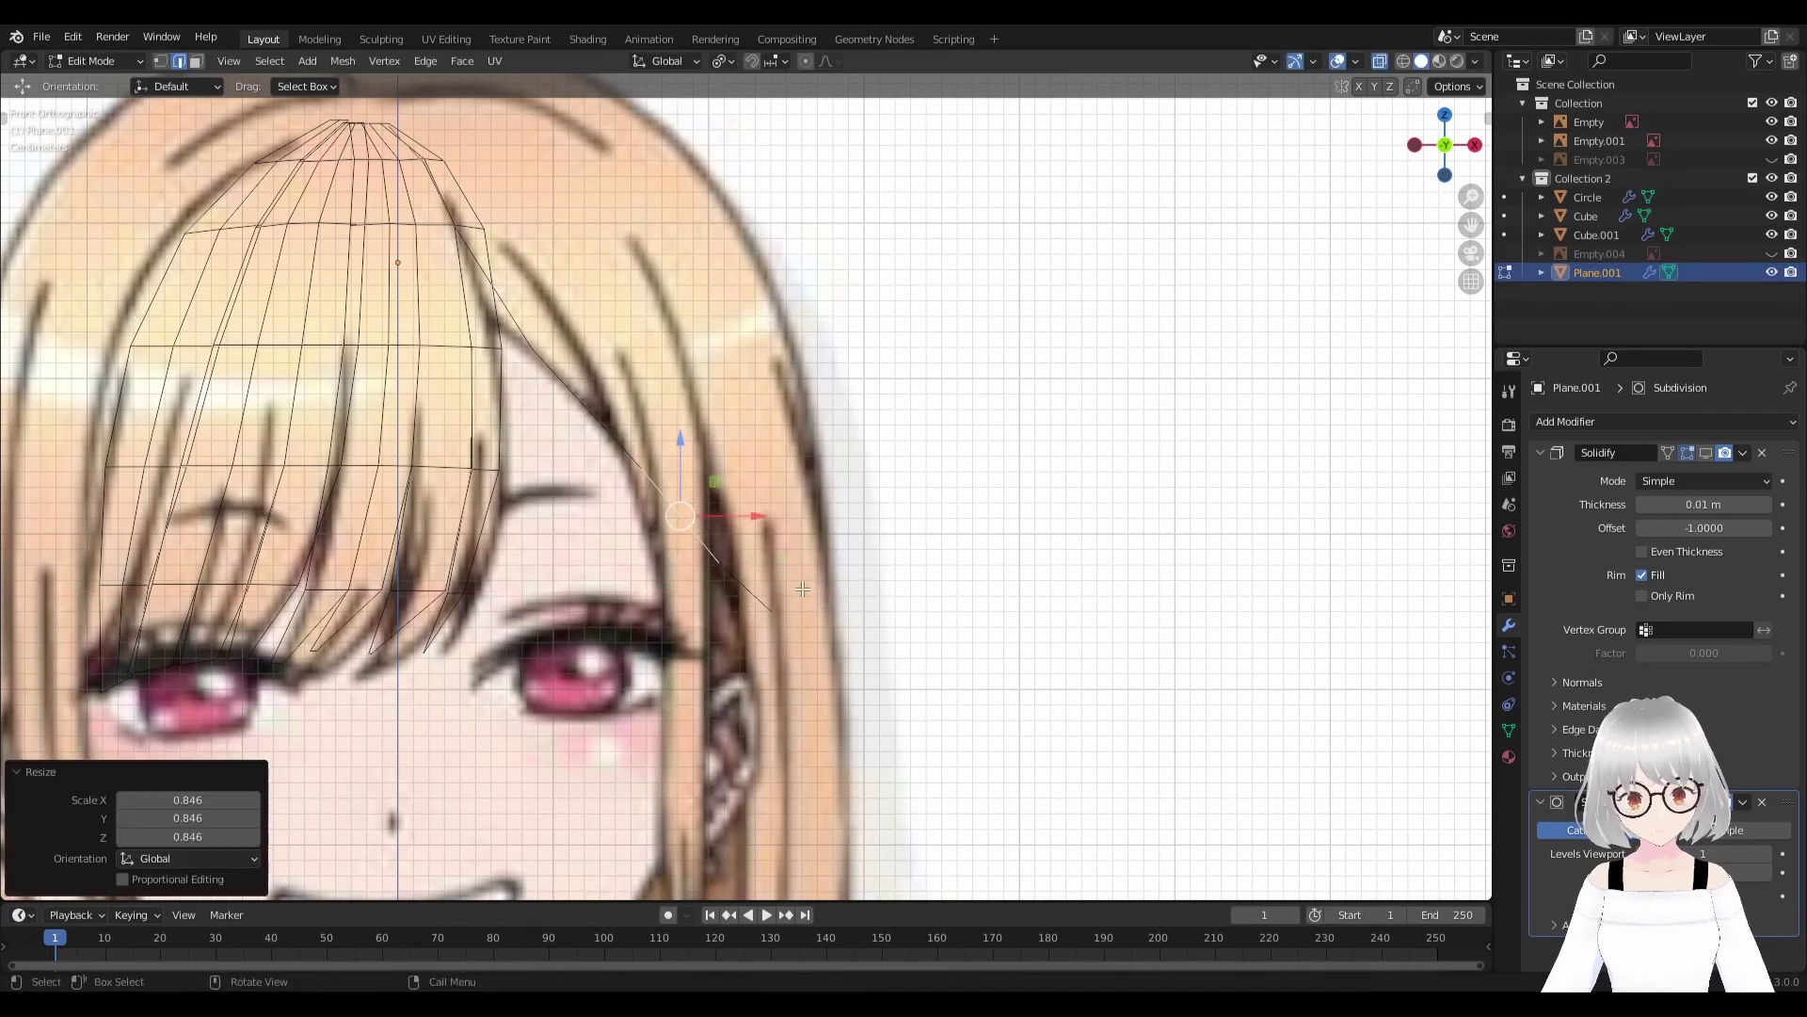
# Shift the strand's end point left along X and adjust it vertically.
pyautogui.press('g')
pyautogui.press('x')
pyautogui.click(670, 452)
pyautogui.press('g')
pyautogui.press('x')
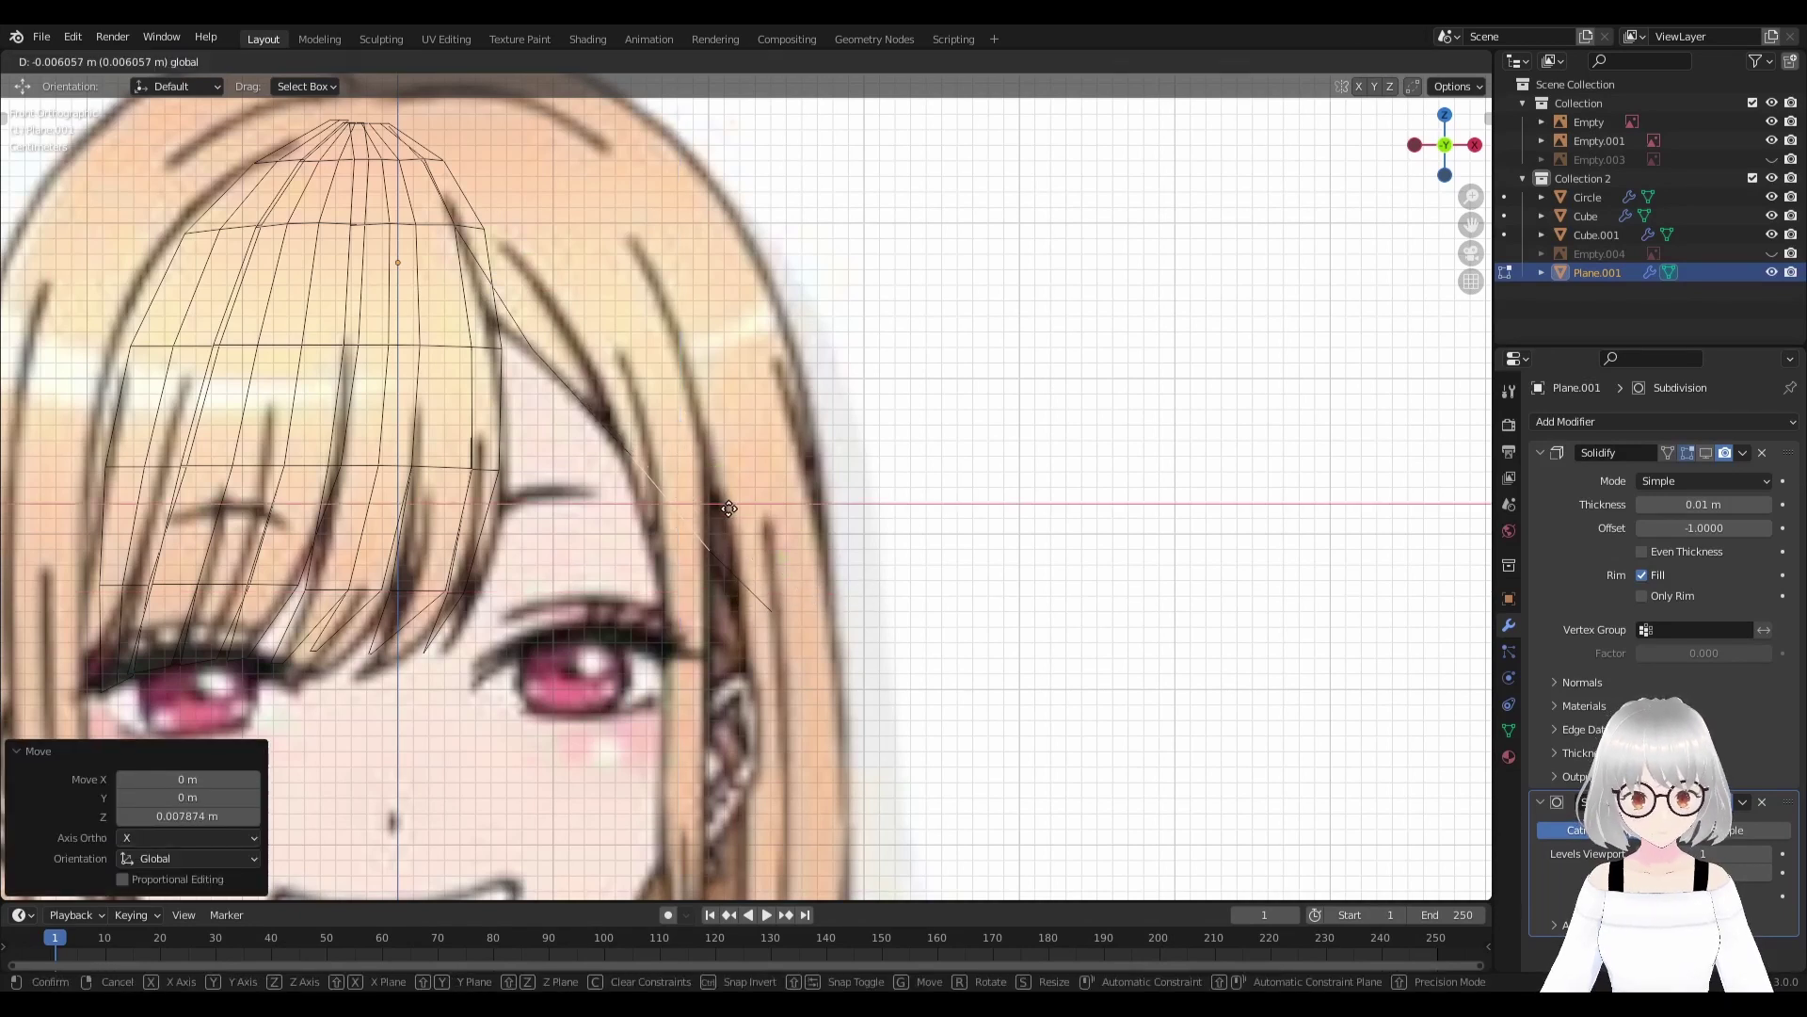
pyautogui.click(724, 508)
pyautogui.moveTo(724, 508)
pyautogui.mouseDown(button='middle')
pyautogui.moveTo(655, 607)
pyautogui.moveTo(630, 579)
pyautogui.mouseUp(button='middle')
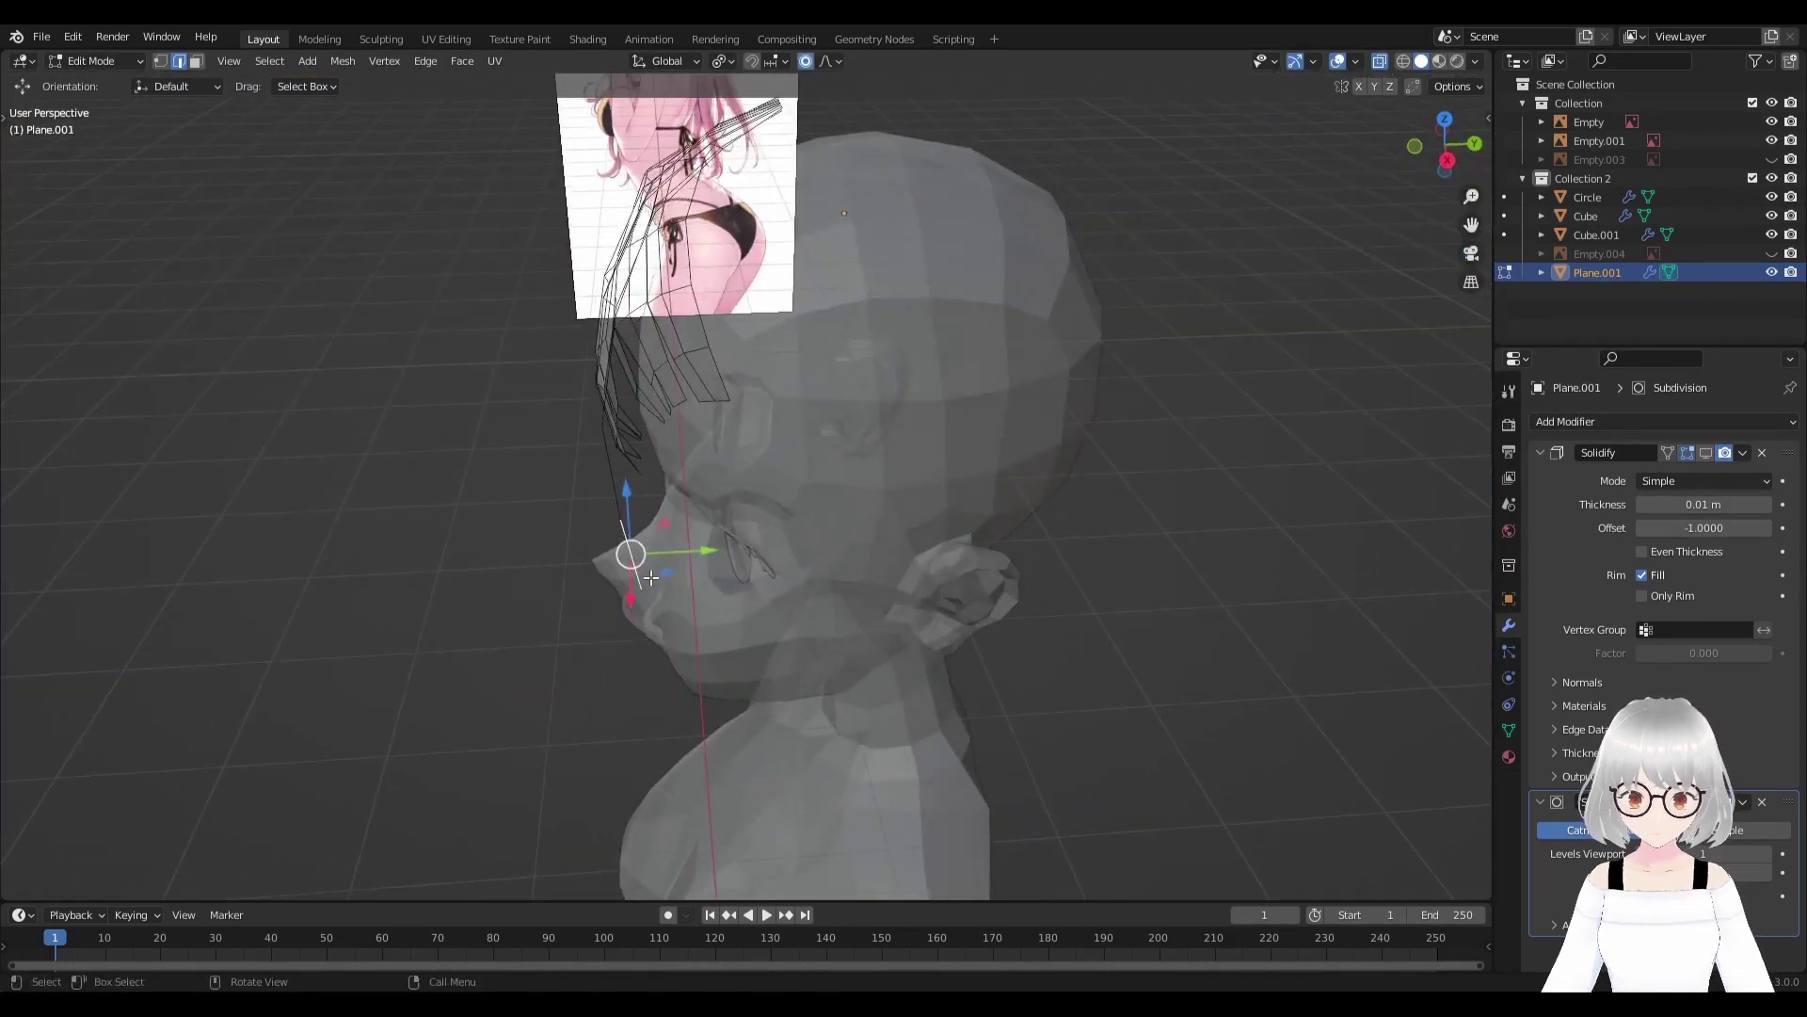
# Push and rotate the bangs back with proportional falloff, then slide them along Y.
pyautogui.moveTo(697, 555); pyautogui.dragTo(852, 505)
pyautogui.moveTo(852, 508); pyautogui.dragTo(912, 568, button='middle')
pyautogui.press('r')
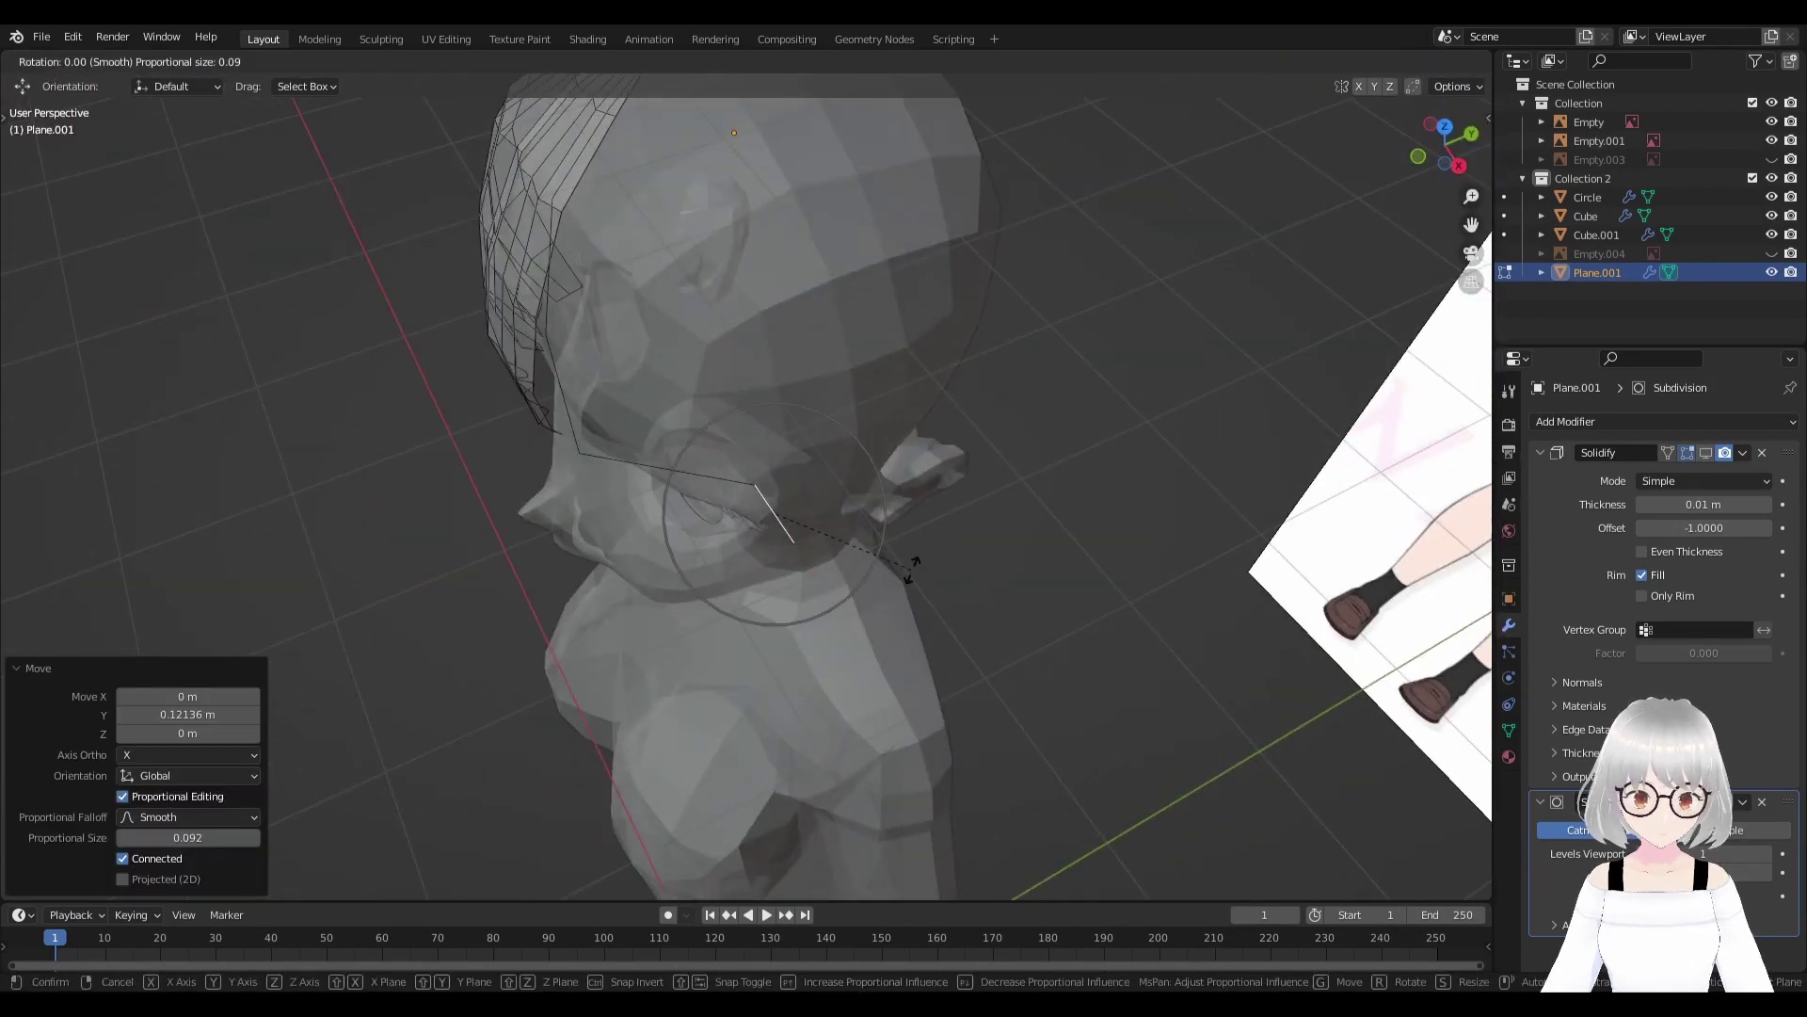
pyautogui.click(903, 355)
pyautogui.moveTo(904, 355)
pyautogui.mouseDown(button='middle')
pyautogui.moveTo(574, 509)
pyautogui.moveTo(715, 423)
pyautogui.moveTo(941, 358)
pyautogui.mouseUp(button='middle')
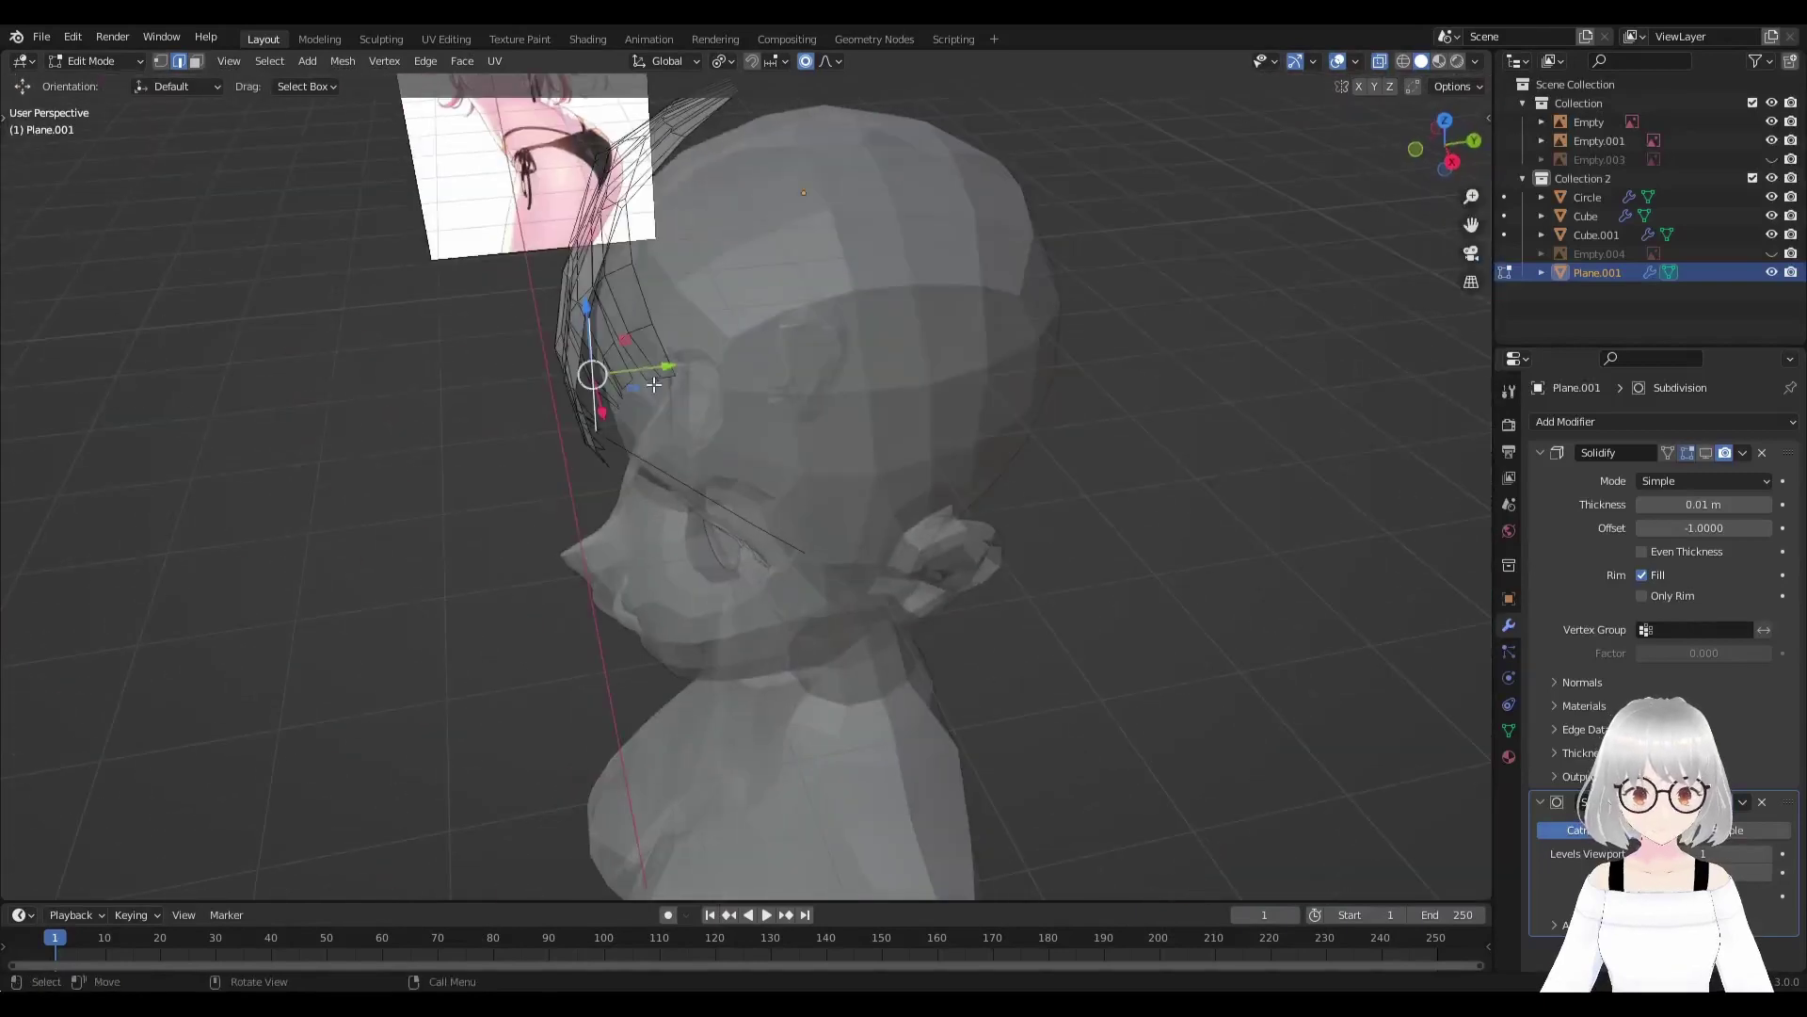
pyautogui.press('g')
pyautogui.press('y')
pyautogui.click(1371, 132)
pyautogui.click(1380, 62)
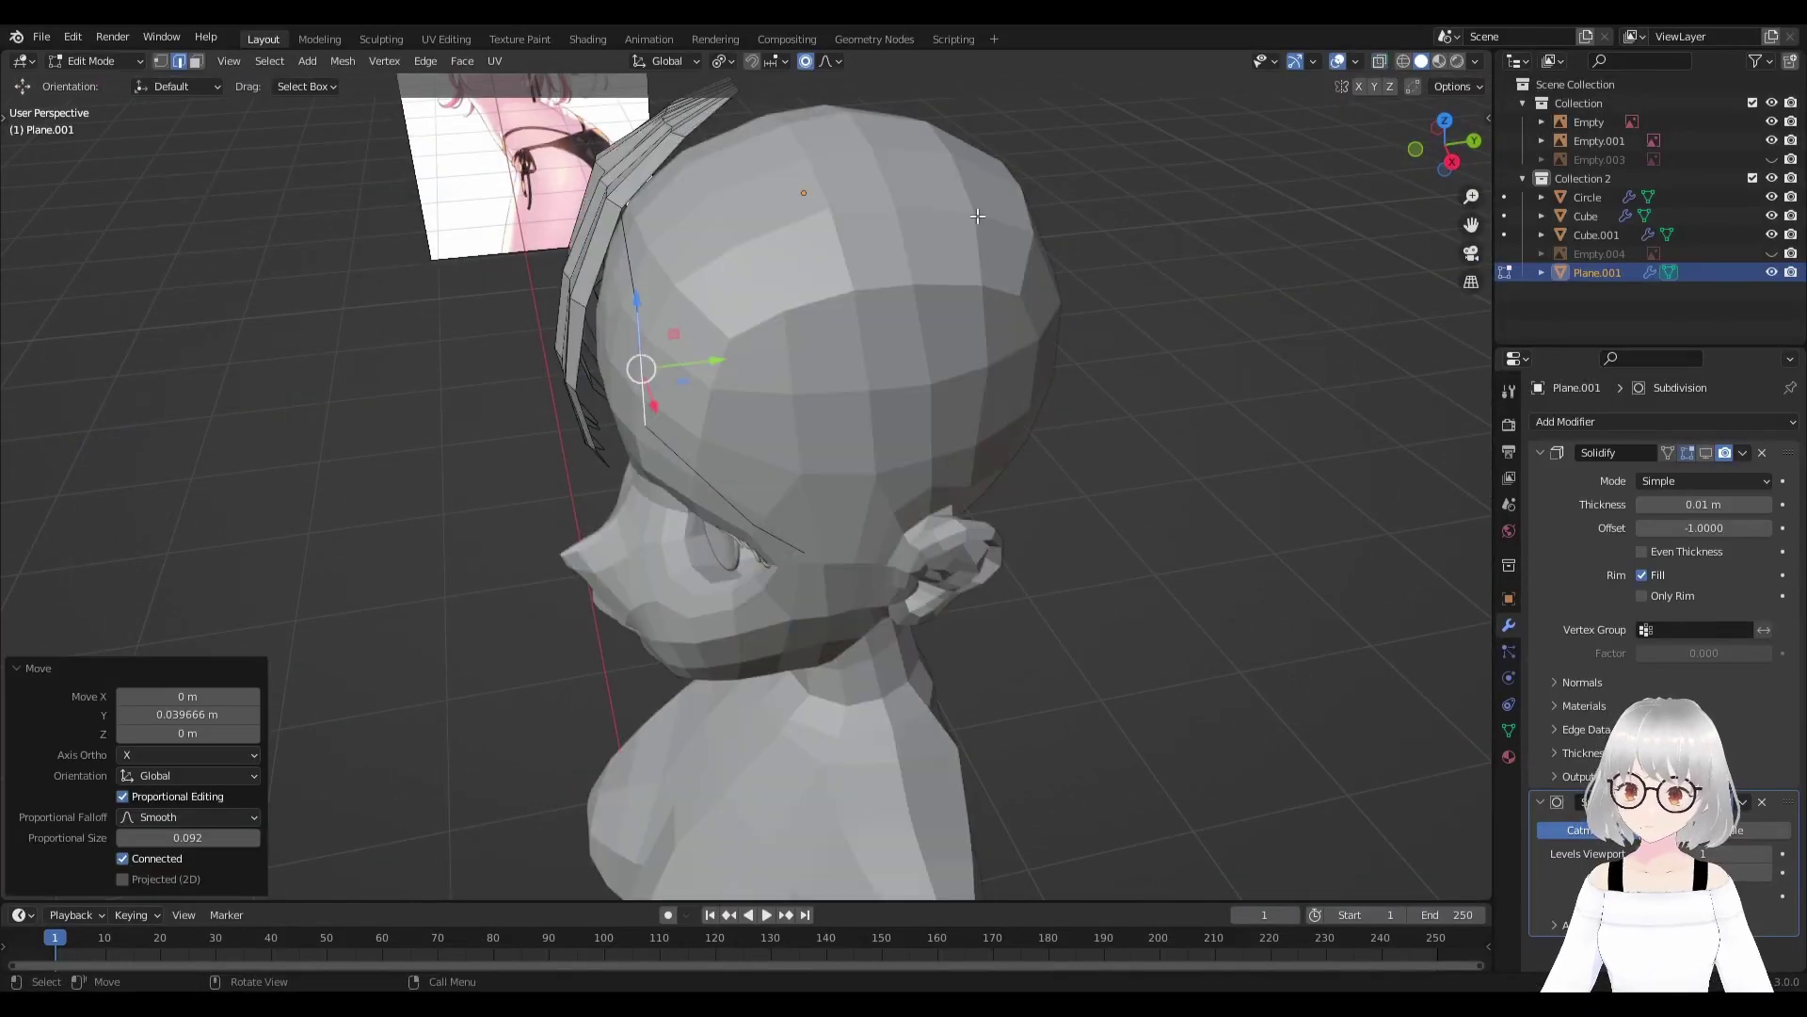
# Rotate the bang edge and shift it along Y so it curves around the head.
pyautogui.moveTo(847, 424); pyautogui.dragTo(732, 610, button='middle')
pyautogui.press('r')
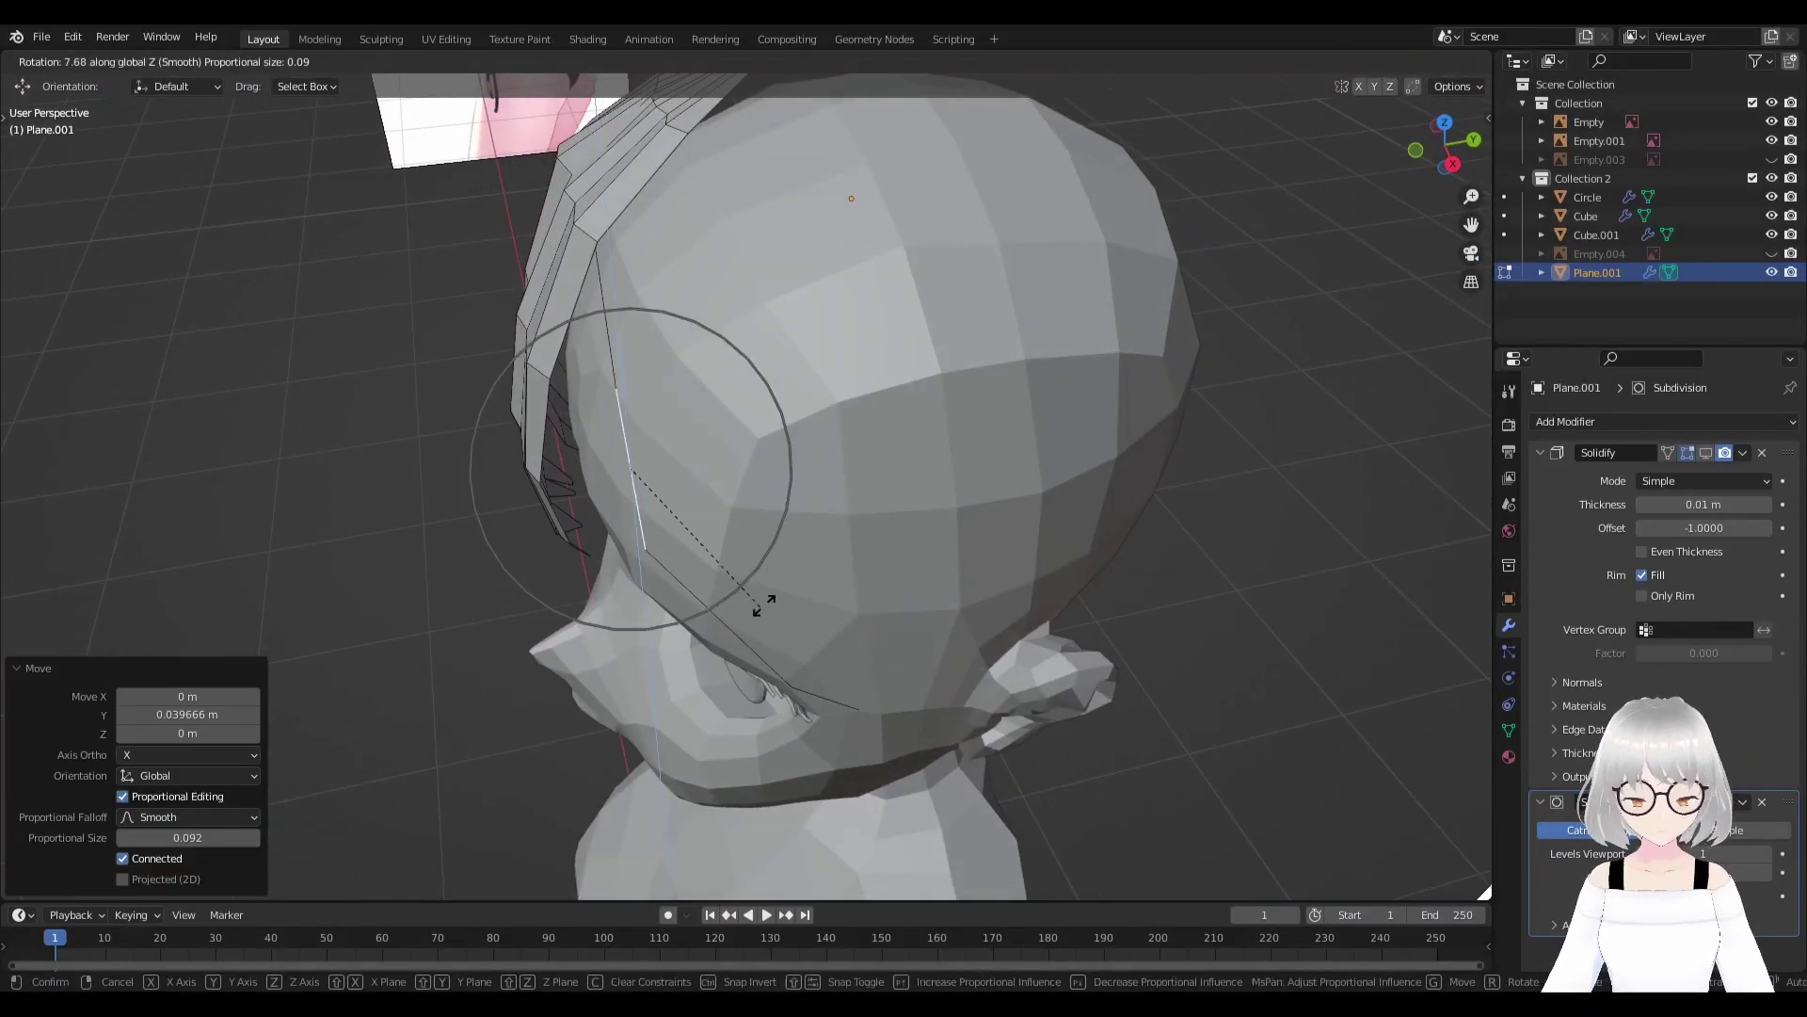
pyautogui.click(805, 544)
pyautogui.moveTo(804, 544)
pyautogui.mouseDown(button='middle')
pyautogui.moveTo(646, 472)
pyautogui.moveTo(697, 455)
pyautogui.moveTo(659, 508)
pyautogui.moveTo(715, 527)
pyautogui.moveTo(870, 643)
pyautogui.moveTo(848, 659)
pyautogui.moveTo(903, 640)
pyautogui.moveTo(886, 702)
pyautogui.moveTo(876, 622)
pyautogui.moveTo(828, 583)
pyautogui.moveTo(942, 753)
pyautogui.mouseUp(button='middle')
pyautogui.press('g')
pyautogui.press('y')
pyautogui.click(725, 469)
pyautogui.press('r')
pyautogui.click(885, 649)
# In vertex select mode, nudge the hair vertices along Y and compare with the reference.
pyautogui.press('1')
pyautogui.press('g')
pyautogui.press('y')
pyautogui.click(932, 671)
pyautogui.scroll(3, 577, 424)
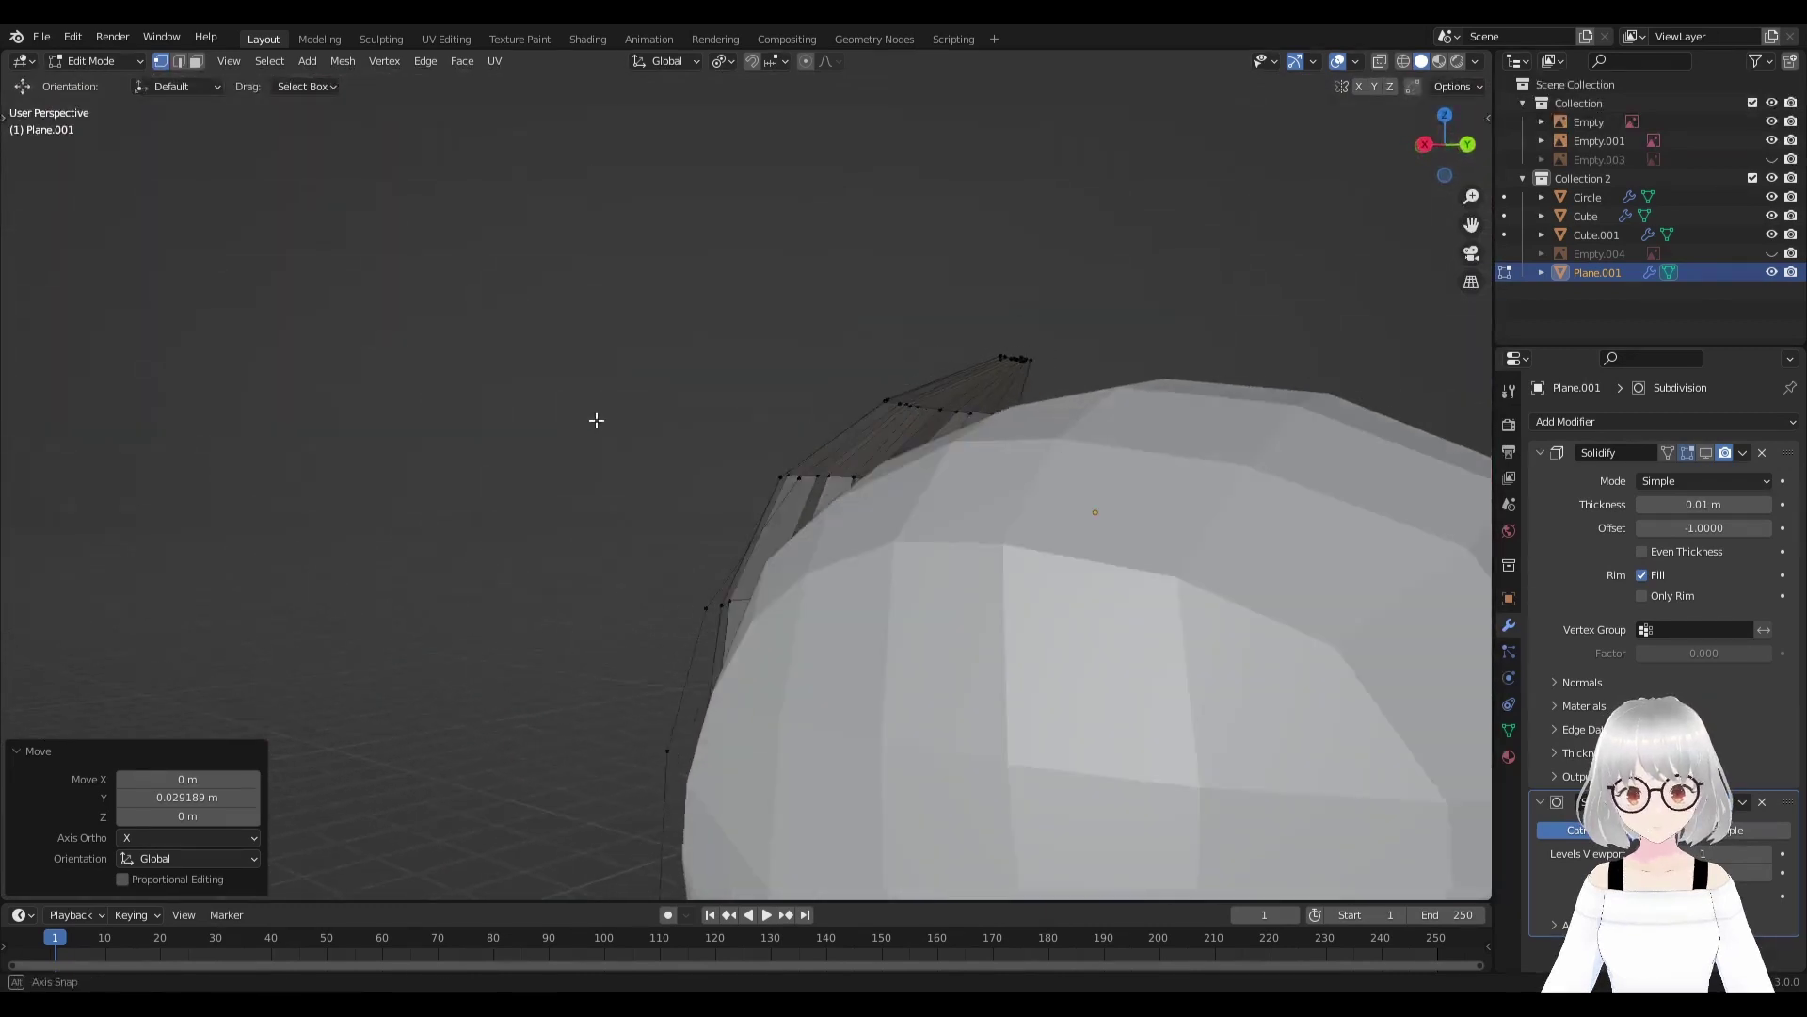
pyautogui.moveTo(596, 420); pyautogui.dragTo(697, 428, button='middle')
pyautogui.scroll(2, 697, 429)
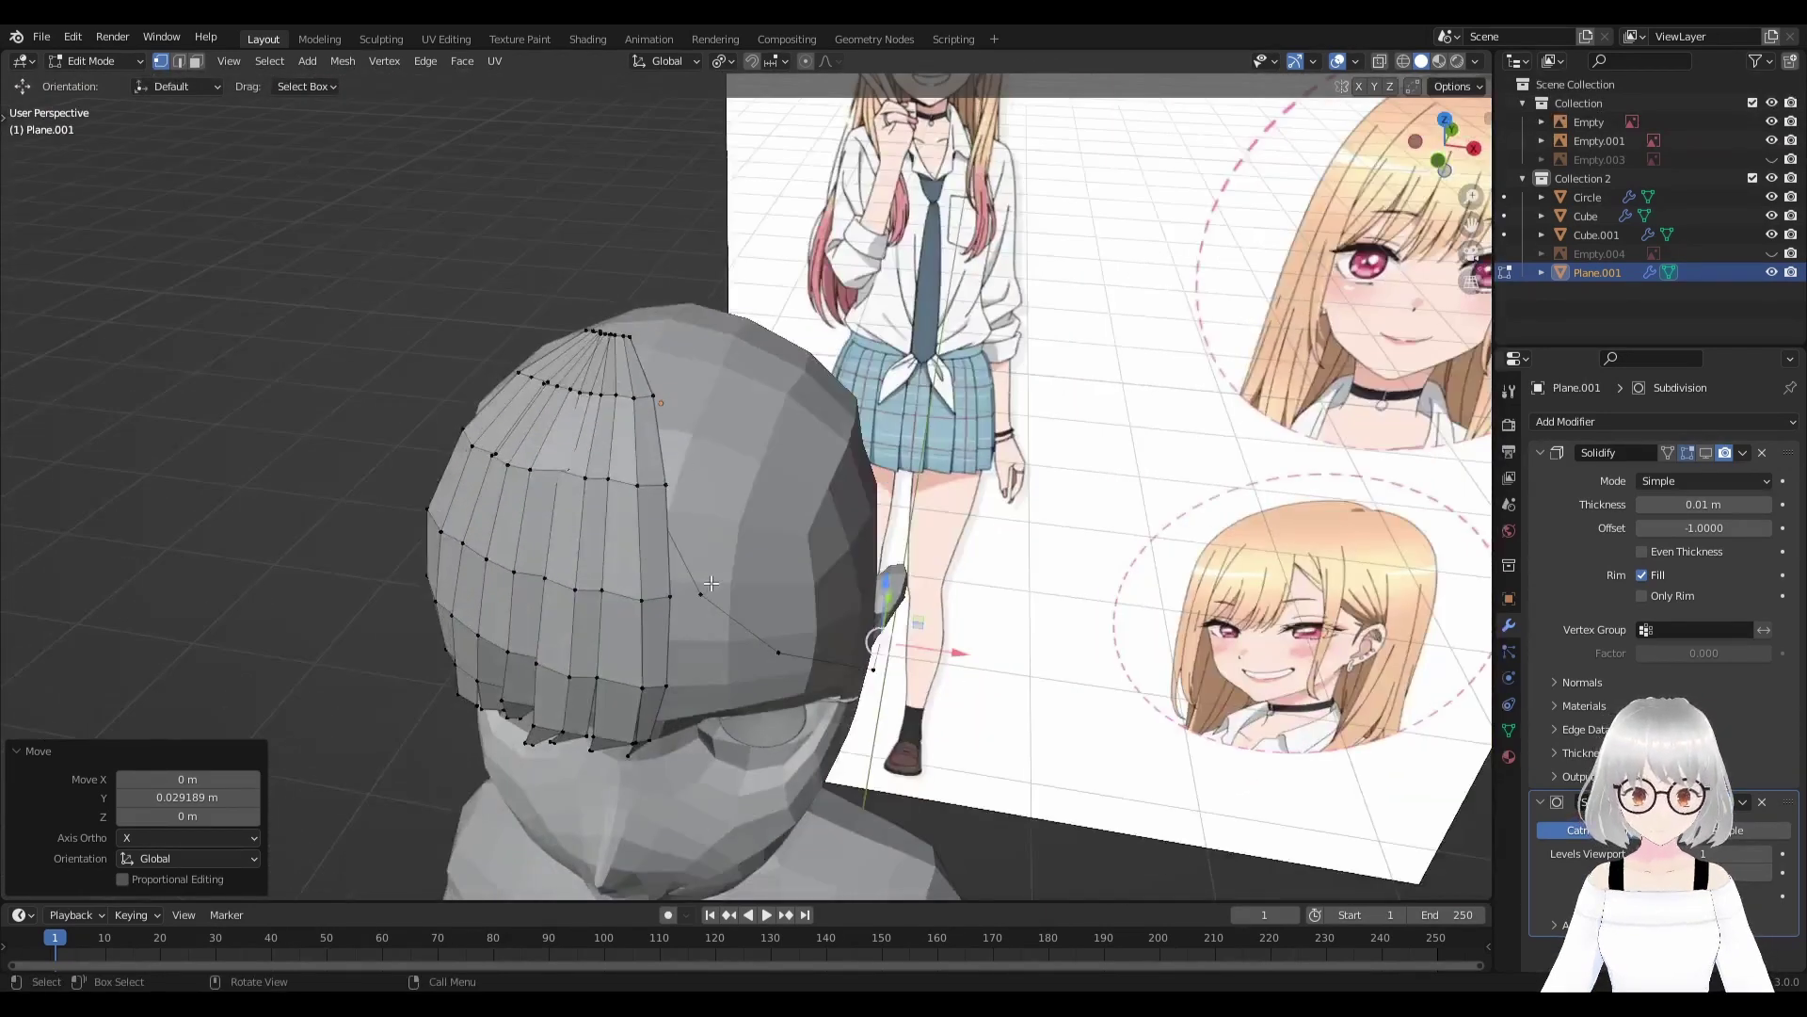
# Separate the linked side strand into its own object, Plane.002, and edit it.
pyautogui.press('l')
pyautogui.click(1021, 540)
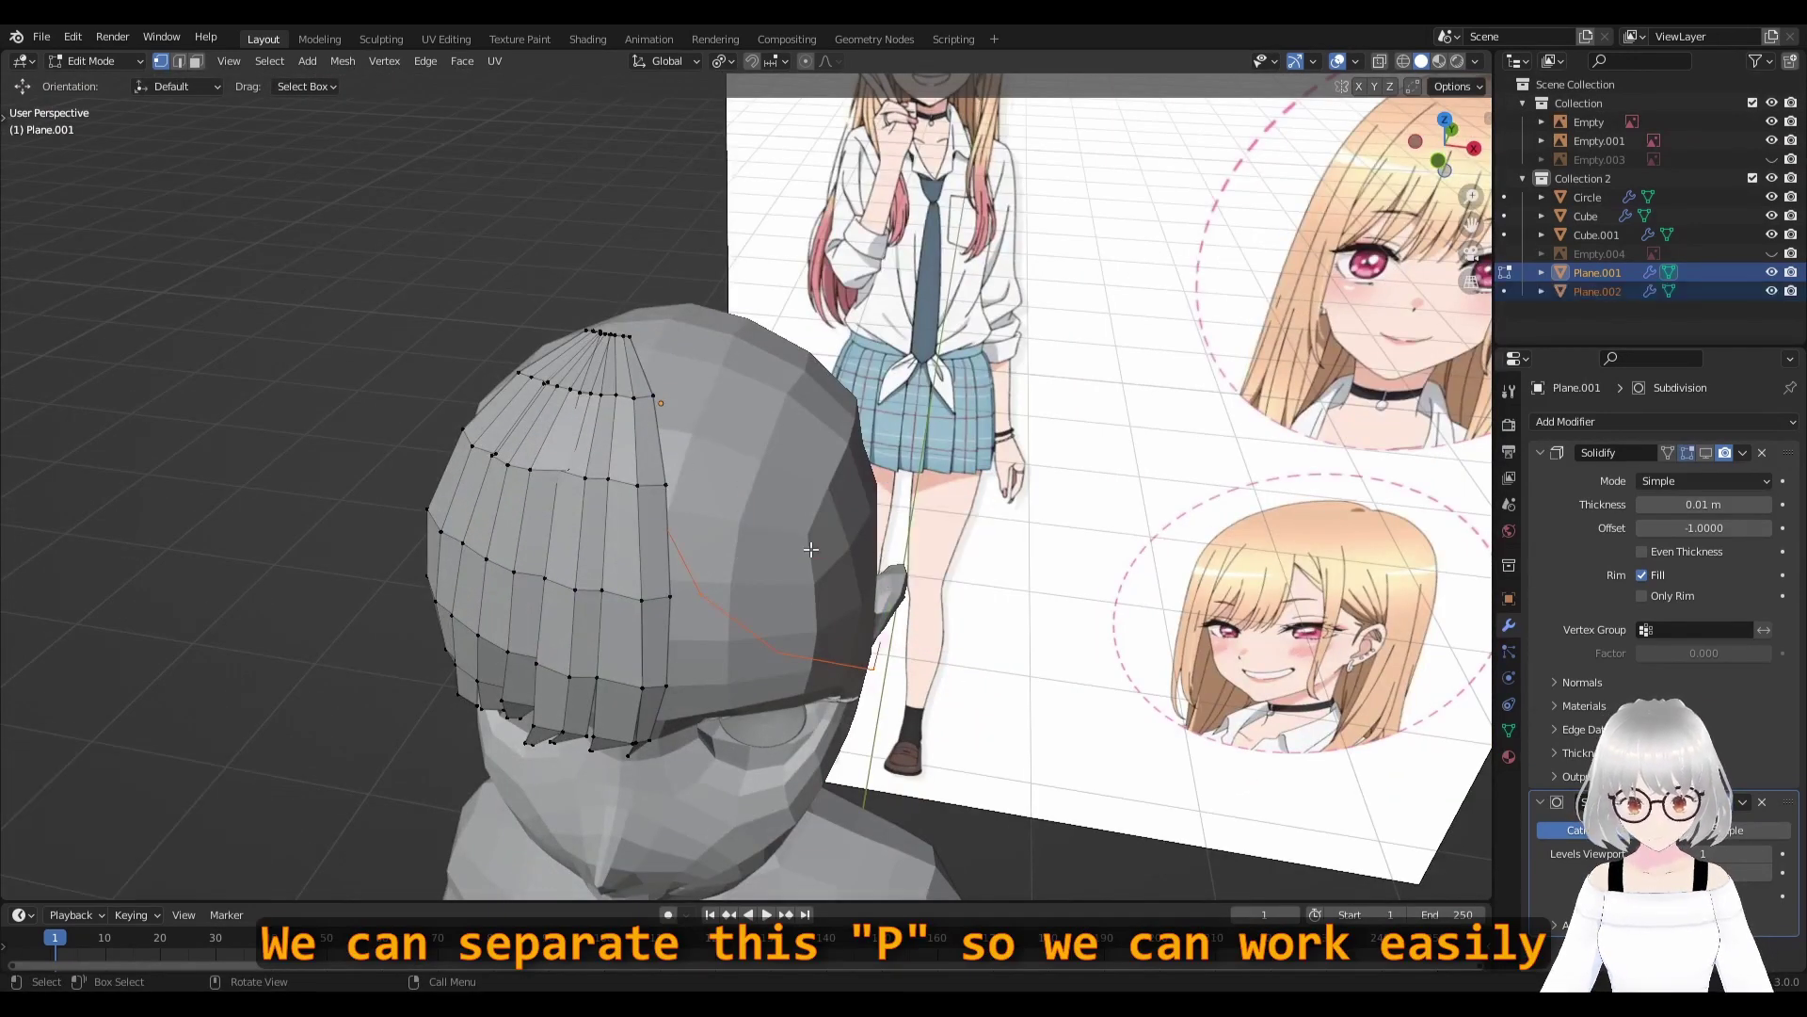
pyautogui.moveTo(1021, 539)
pyautogui.mouseDown(button='middle')
pyautogui.moveTo(737, 614)
pyautogui.moveTo(595, 539)
pyautogui.moveTo(879, 650)
pyautogui.moveTo(776, 549)
pyautogui.moveTo(956, 640)
pyautogui.moveTo(917, 626)
pyautogui.mouseUp(button='middle')
pyautogui.press('Tab')
pyautogui.hotkey('alt', 'a')
pyautogui.click(708, 607)
pyautogui.press('Tab')
# Extrude the strand's end down to the ear, then adjust the new point along X and Z.
pyautogui.press('e')
pyautogui.click(895, 576)
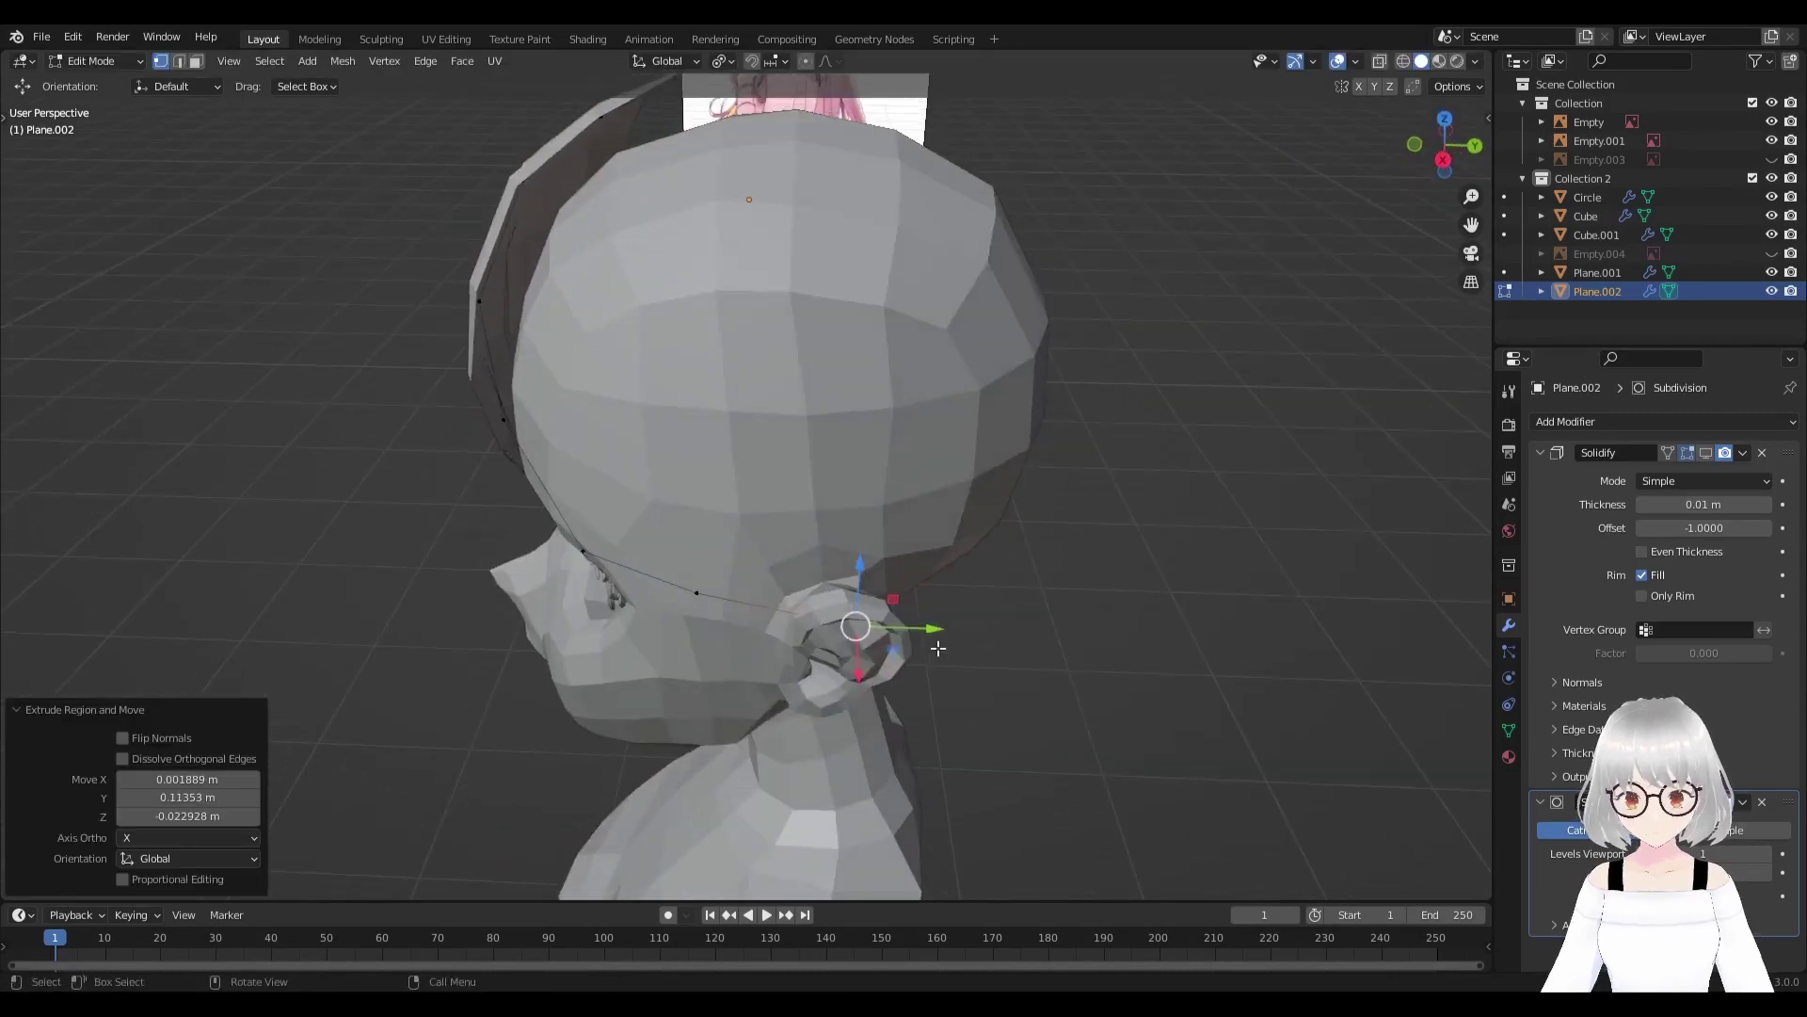
pyautogui.moveTo(918, 626); pyautogui.dragTo(906, 631)
pyautogui.moveTo(906, 631); pyautogui.dragTo(945, 684, button='middle')
pyautogui.press('g')
pyautogui.press('x')
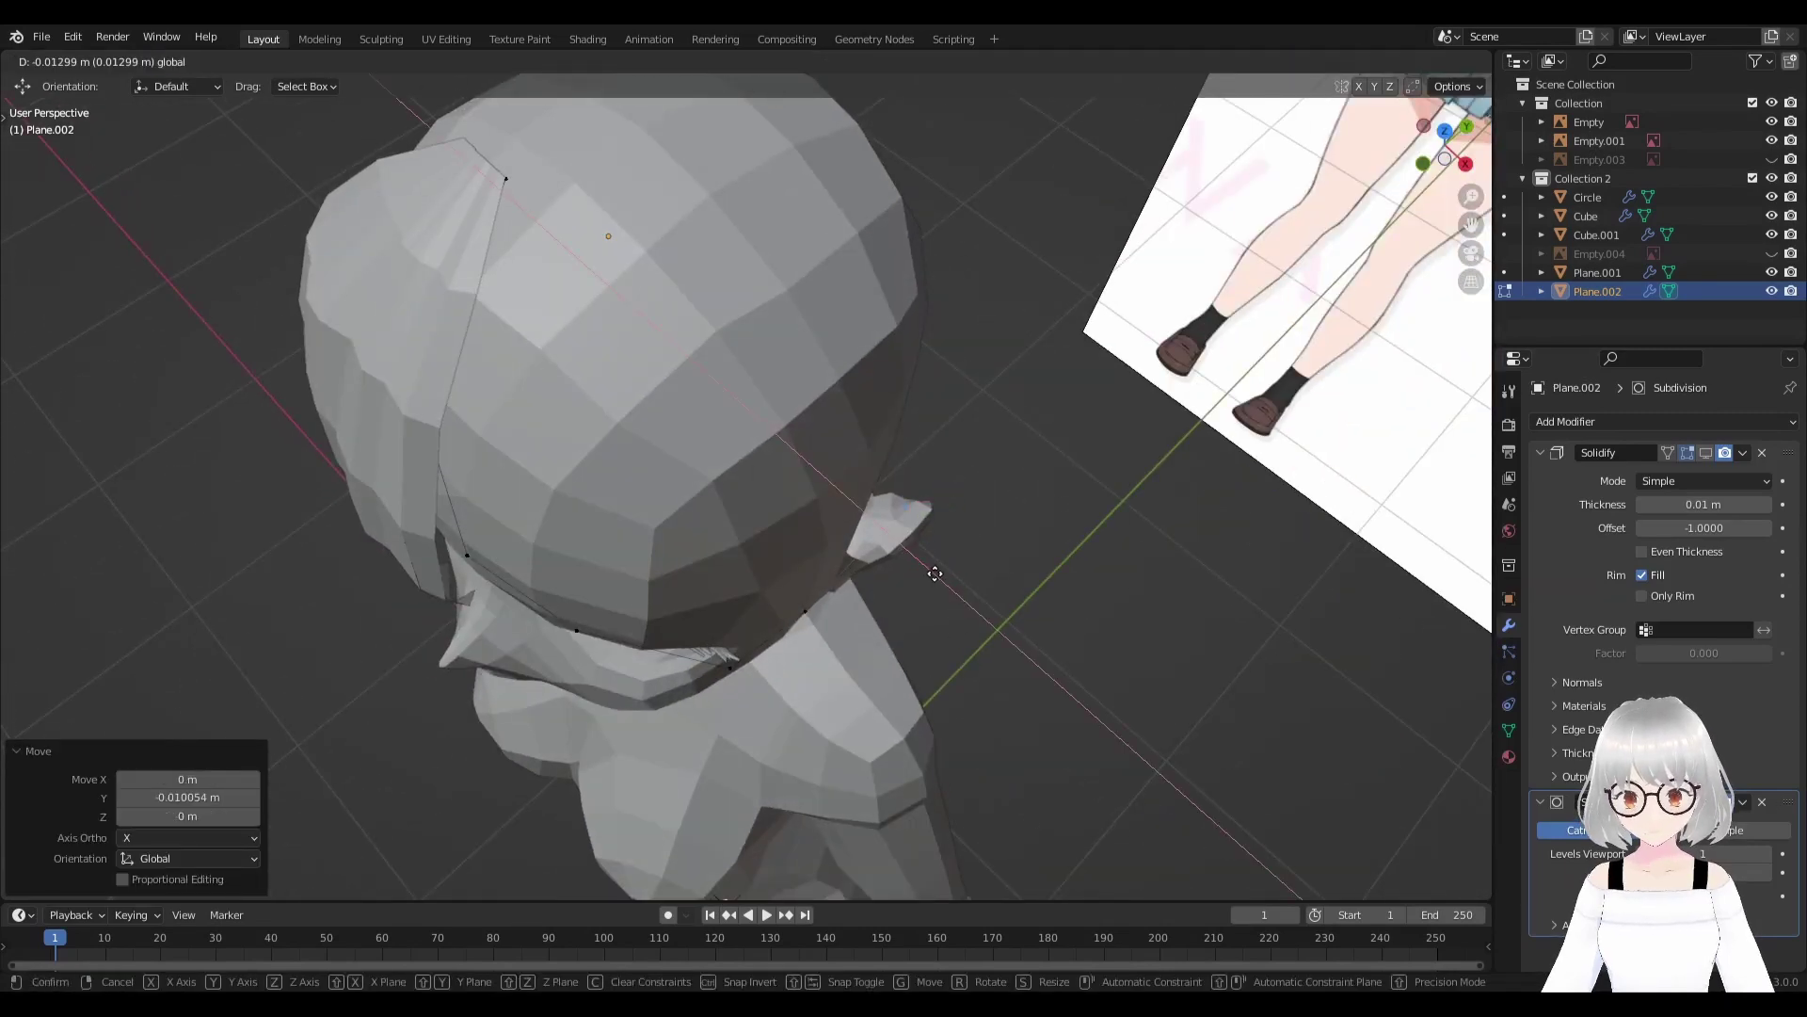
pyautogui.click(932, 574)
pyautogui.moveTo(932, 574)
pyautogui.mouseDown(button='middle')
pyautogui.moveTo(855, 509)
pyautogui.moveTo(1001, 538)
pyautogui.moveTo(990, 522)
pyautogui.moveTo(813, 545)
pyautogui.moveTo(1030, 515)
pyautogui.moveTo(904, 512)
pyautogui.moveTo(742, 554)
pyautogui.mouseUp(button='middle')
pyautogui.press('g')
pyautogui.press('z')
pyautogui.click(855, 508)
# Lift the strand points and align them to the reference hair in front orthographic view.
pyautogui.moveTo(808, 488); pyautogui.dragTo(816, 459)
pyautogui.moveTo(816, 458)
pyautogui.mouseDown(button='middle')
pyautogui.moveTo(694, 525)
pyautogui.moveTo(667, 452)
pyautogui.mouseUp(button='middle')
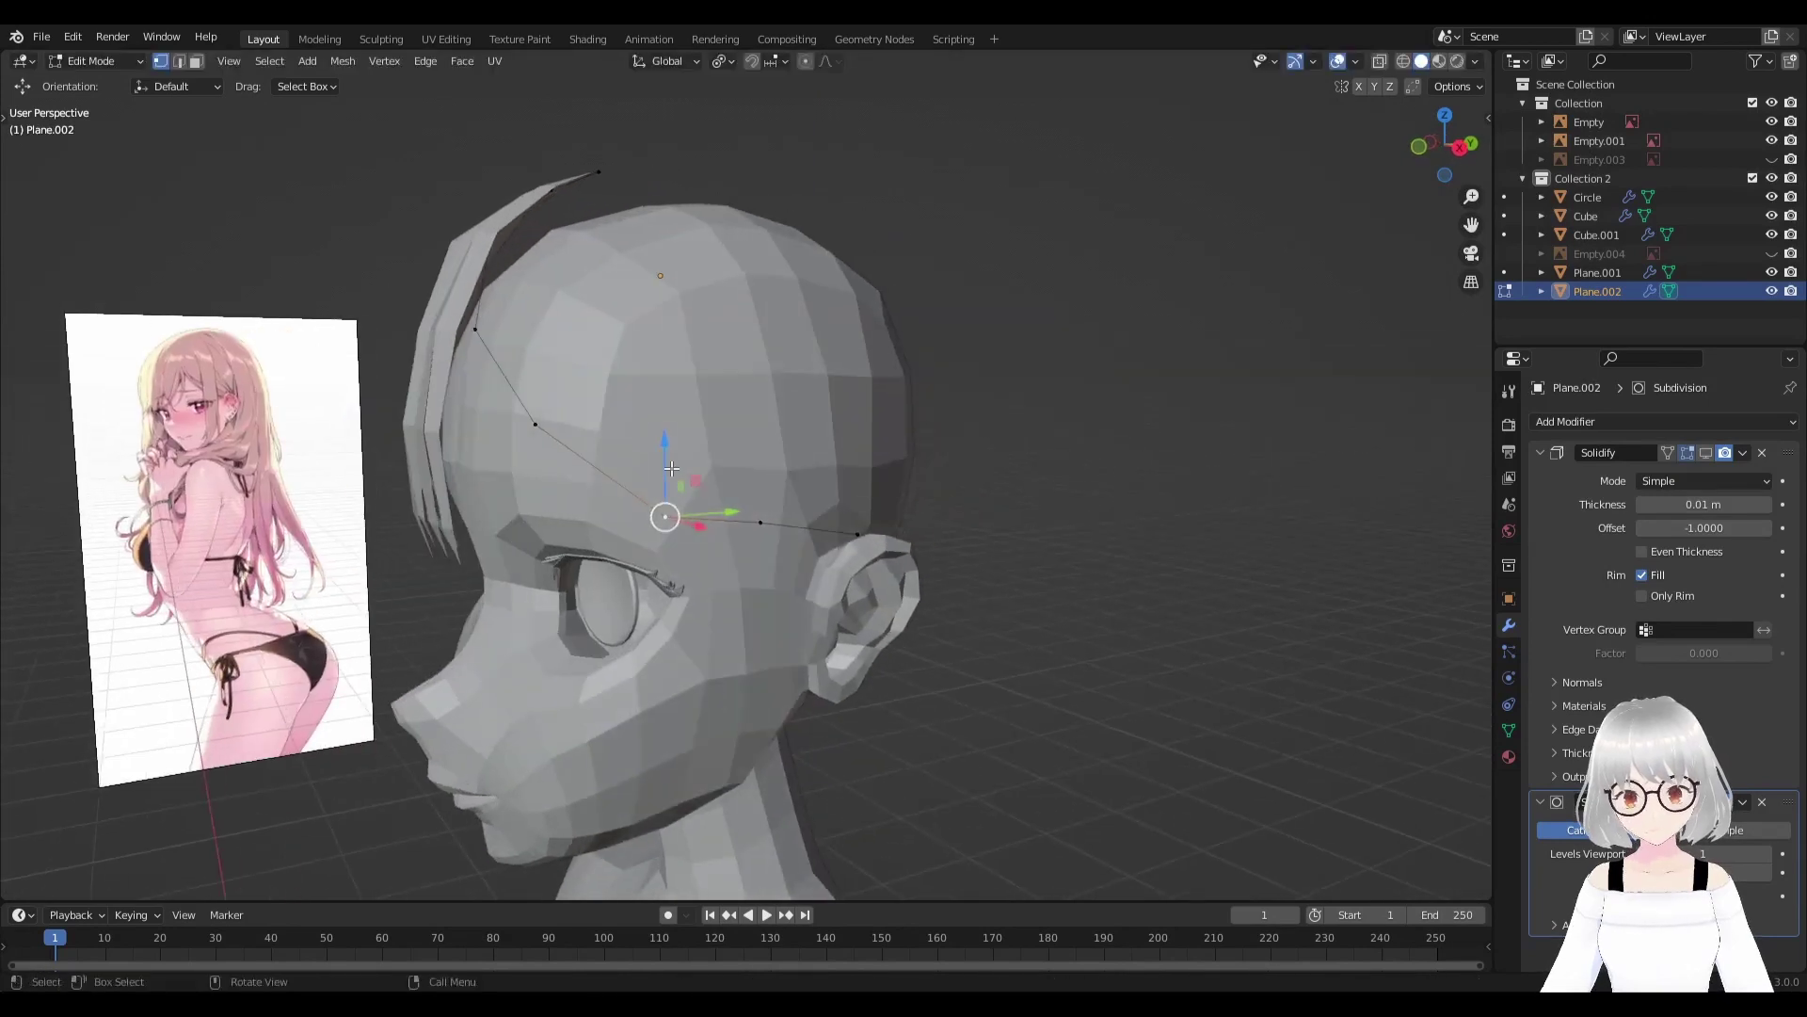
pyautogui.moveTo(666, 449); pyautogui.dragTo(667, 420)
pyautogui.moveTo(668, 421); pyautogui.dragTo(782, 434, button='middle')
pyautogui.press('KP_1')
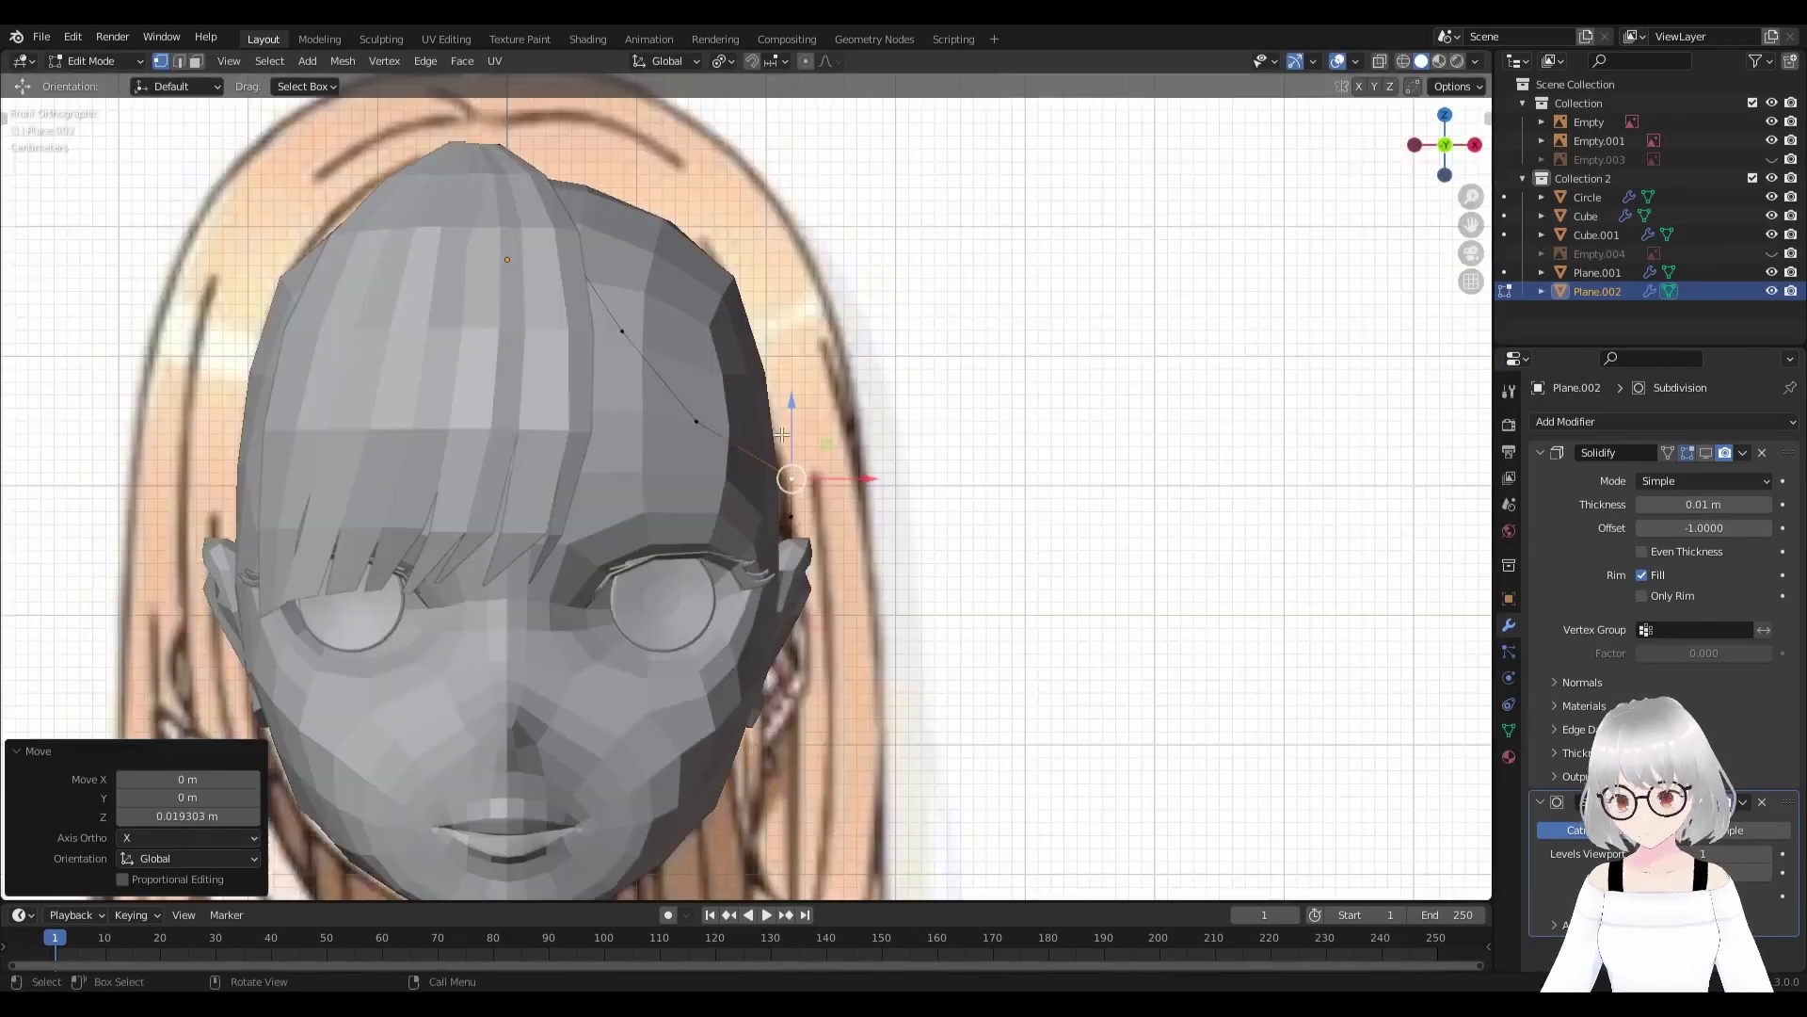
pyautogui.moveTo(857, 477); pyautogui.dragTo(841, 478)
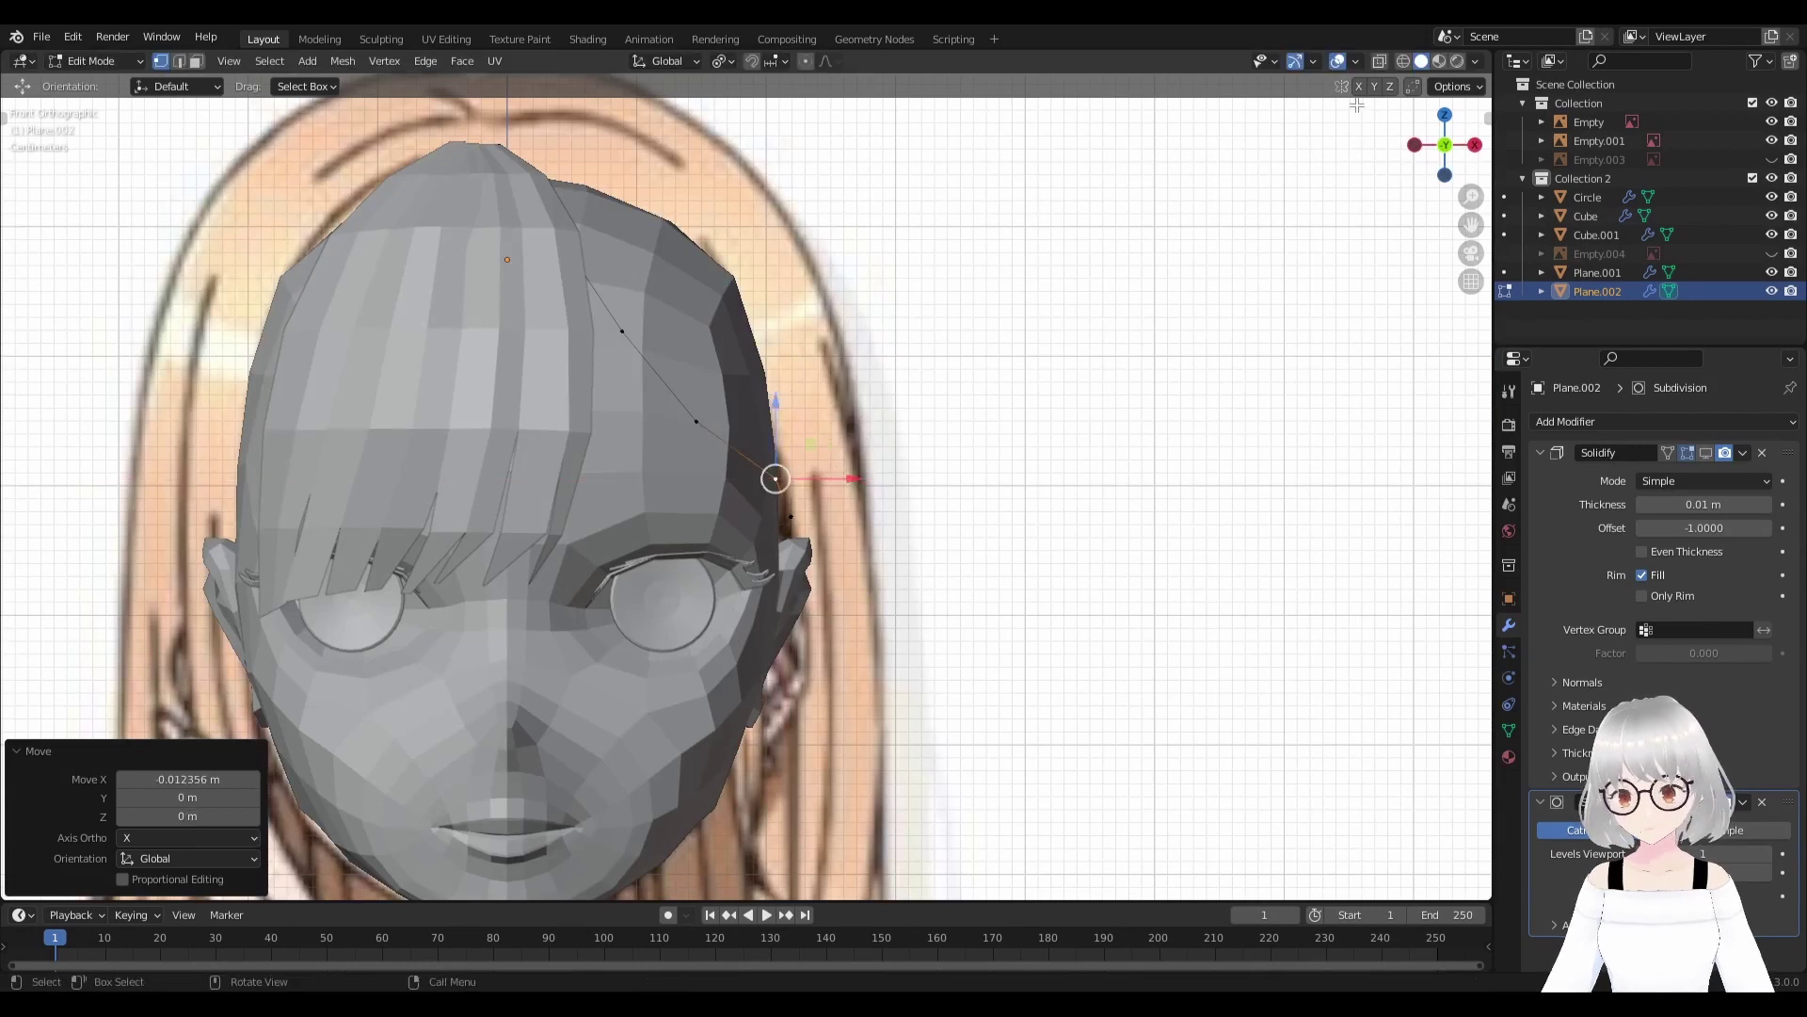
# Raise the next strand point along Z and check its fit against the reference in X-ray.
pyautogui.click(697, 421)
pyautogui.press('g')
pyautogui.press('z')
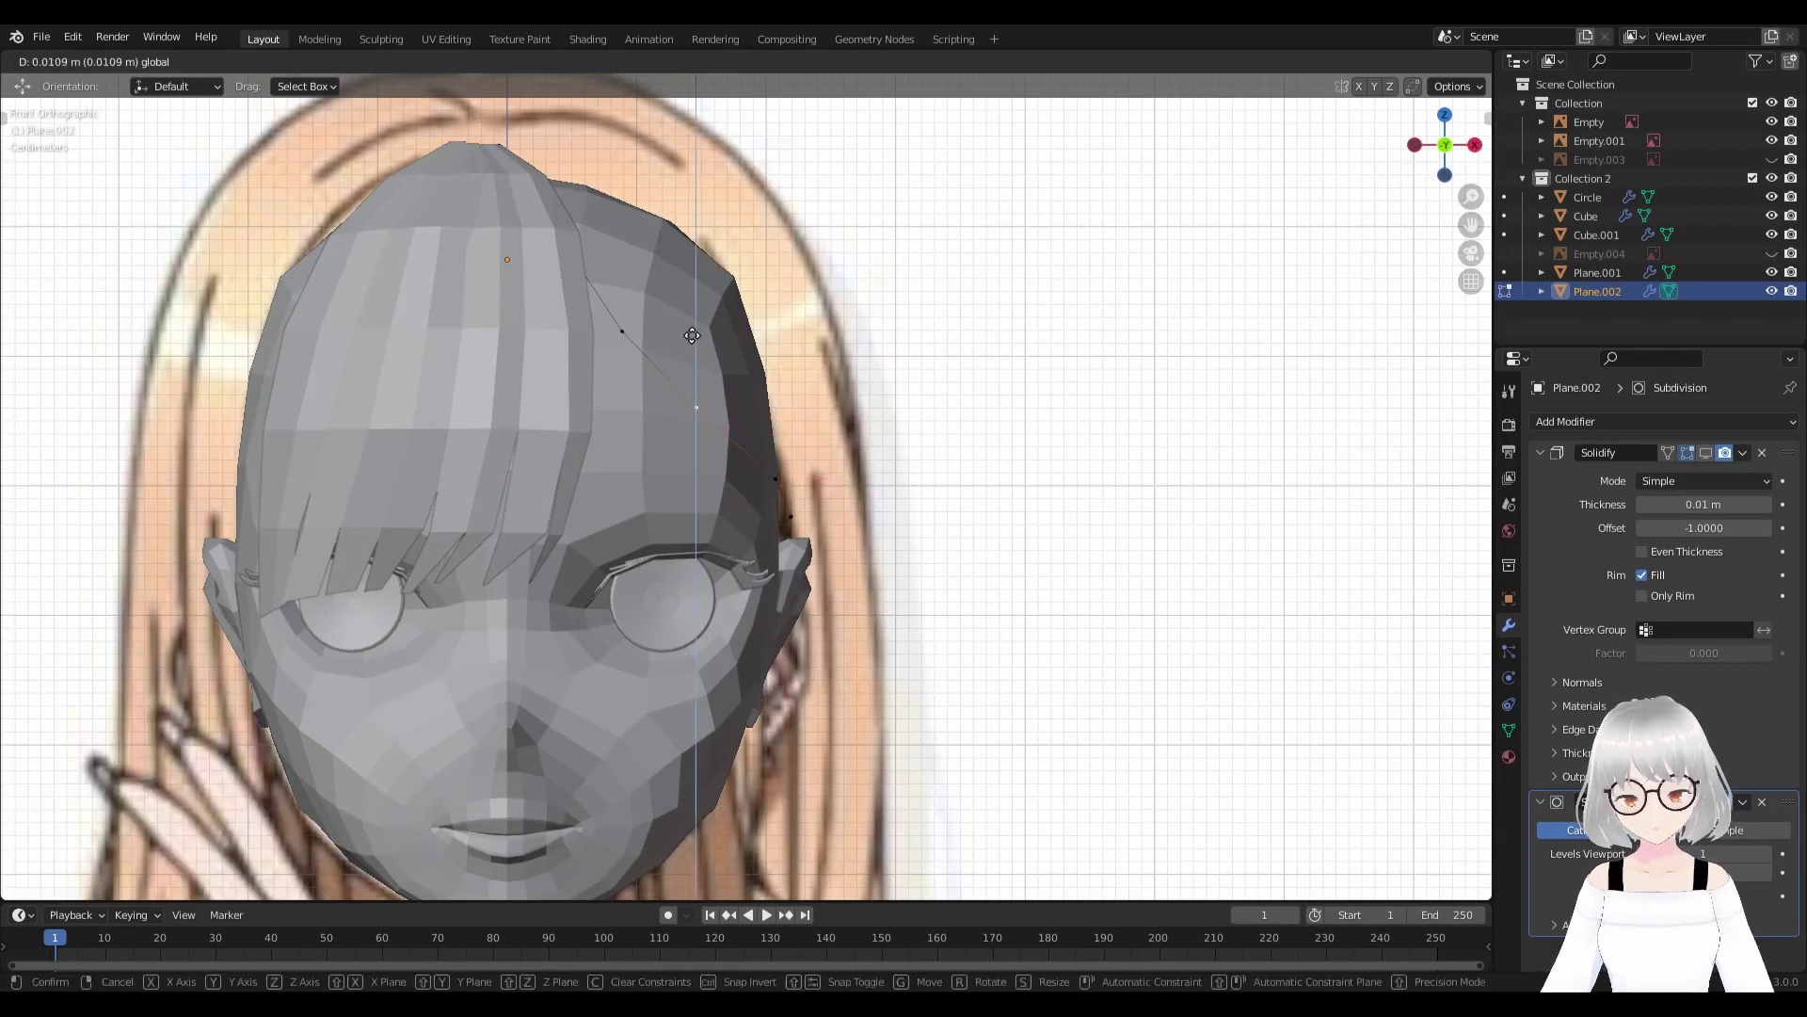
pyautogui.click(692, 336)
pyautogui.click(1376, 62)
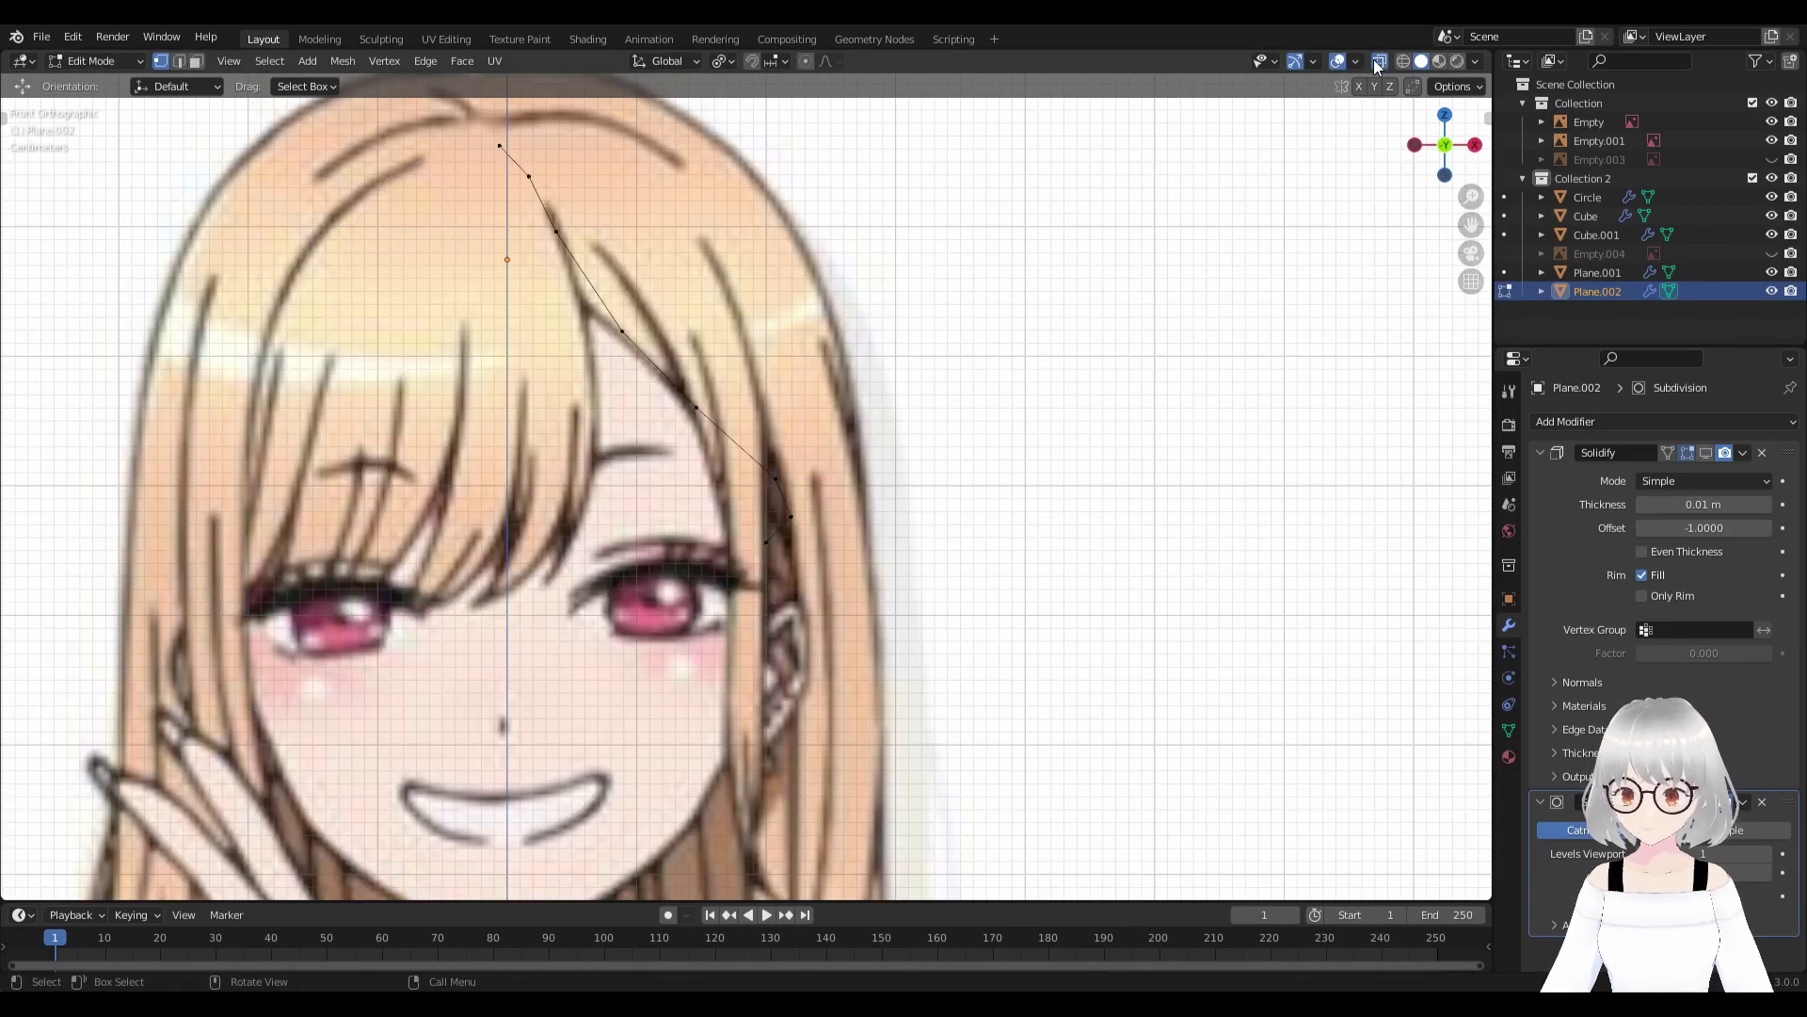
pyautogui.click(1375, 62)
pyautogui.moveTo(941, 283)
pyautogui.mouseDown(button='middle')
pyautogui.moveTo(778, 433)
pyautogui.moveTo(862, 500)
pyautogui.mouseUp(button='middle')
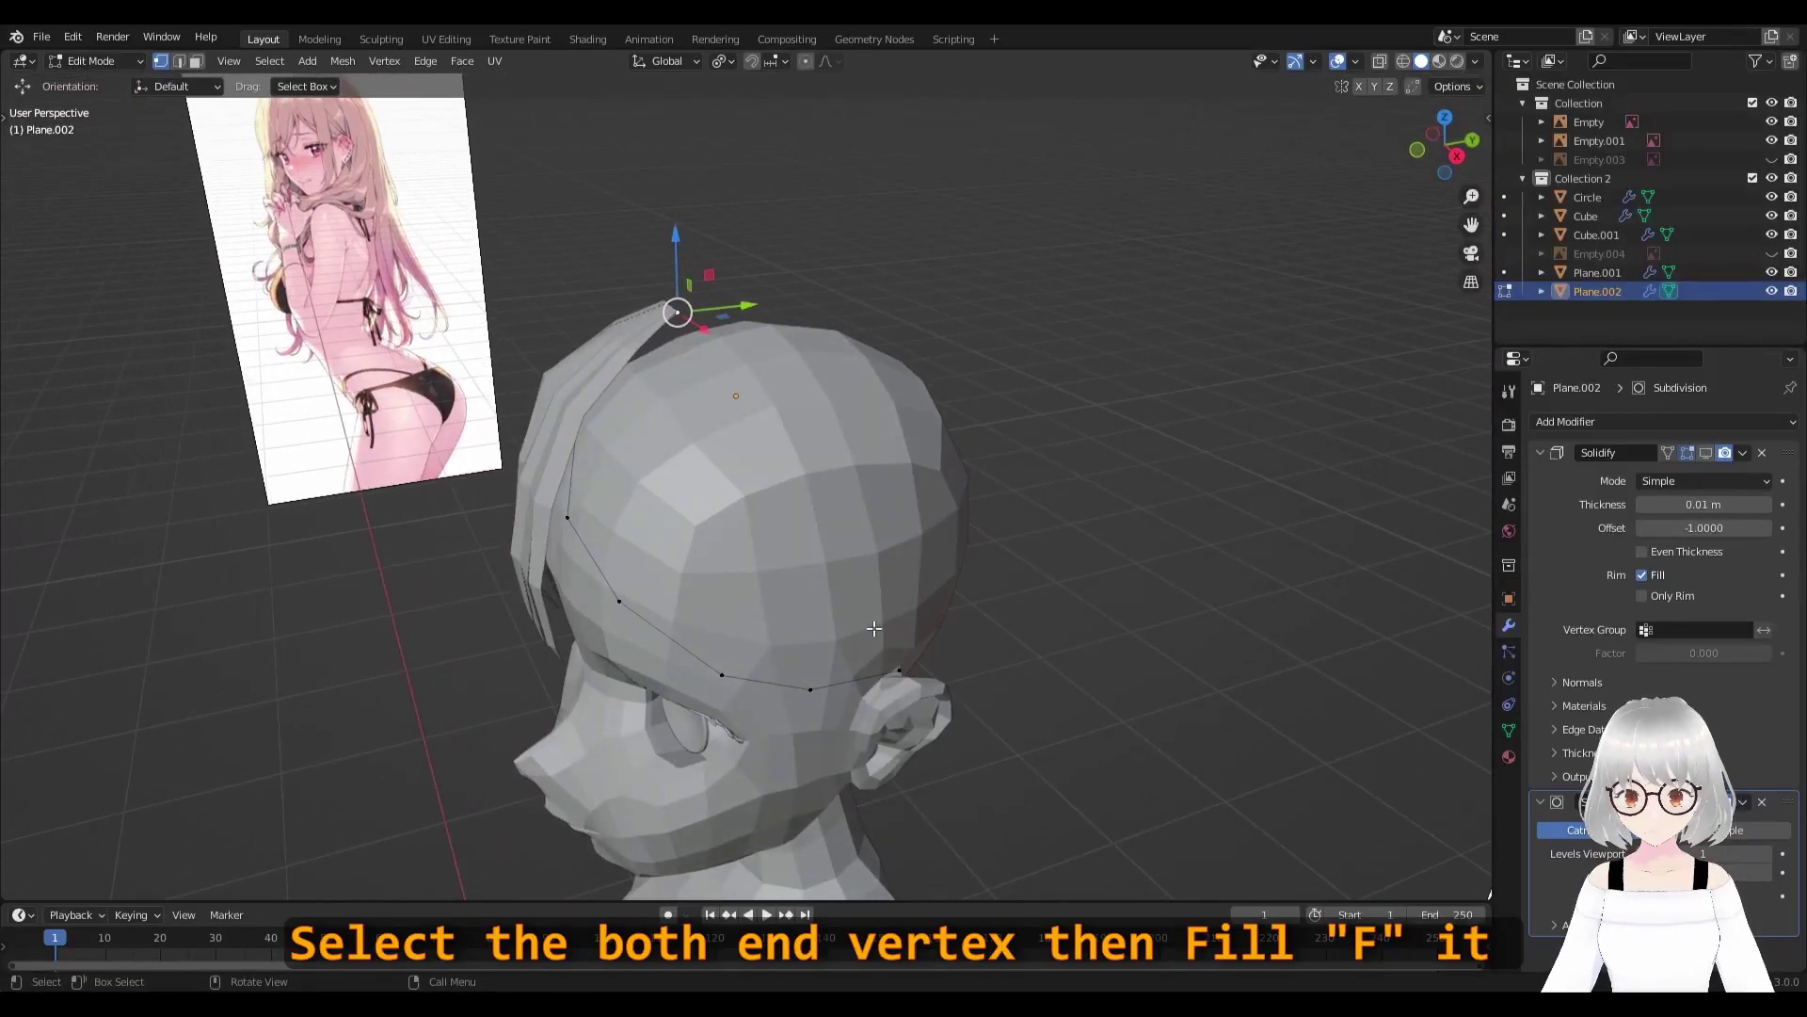
# Subdivide the side strand, raising Number of Cuts to 4.
pyautogui.moveTo(1125, 543); pyautogui.dragTo(1158, 536, button='middle')
pyautogui.rightClick(1235, 376)
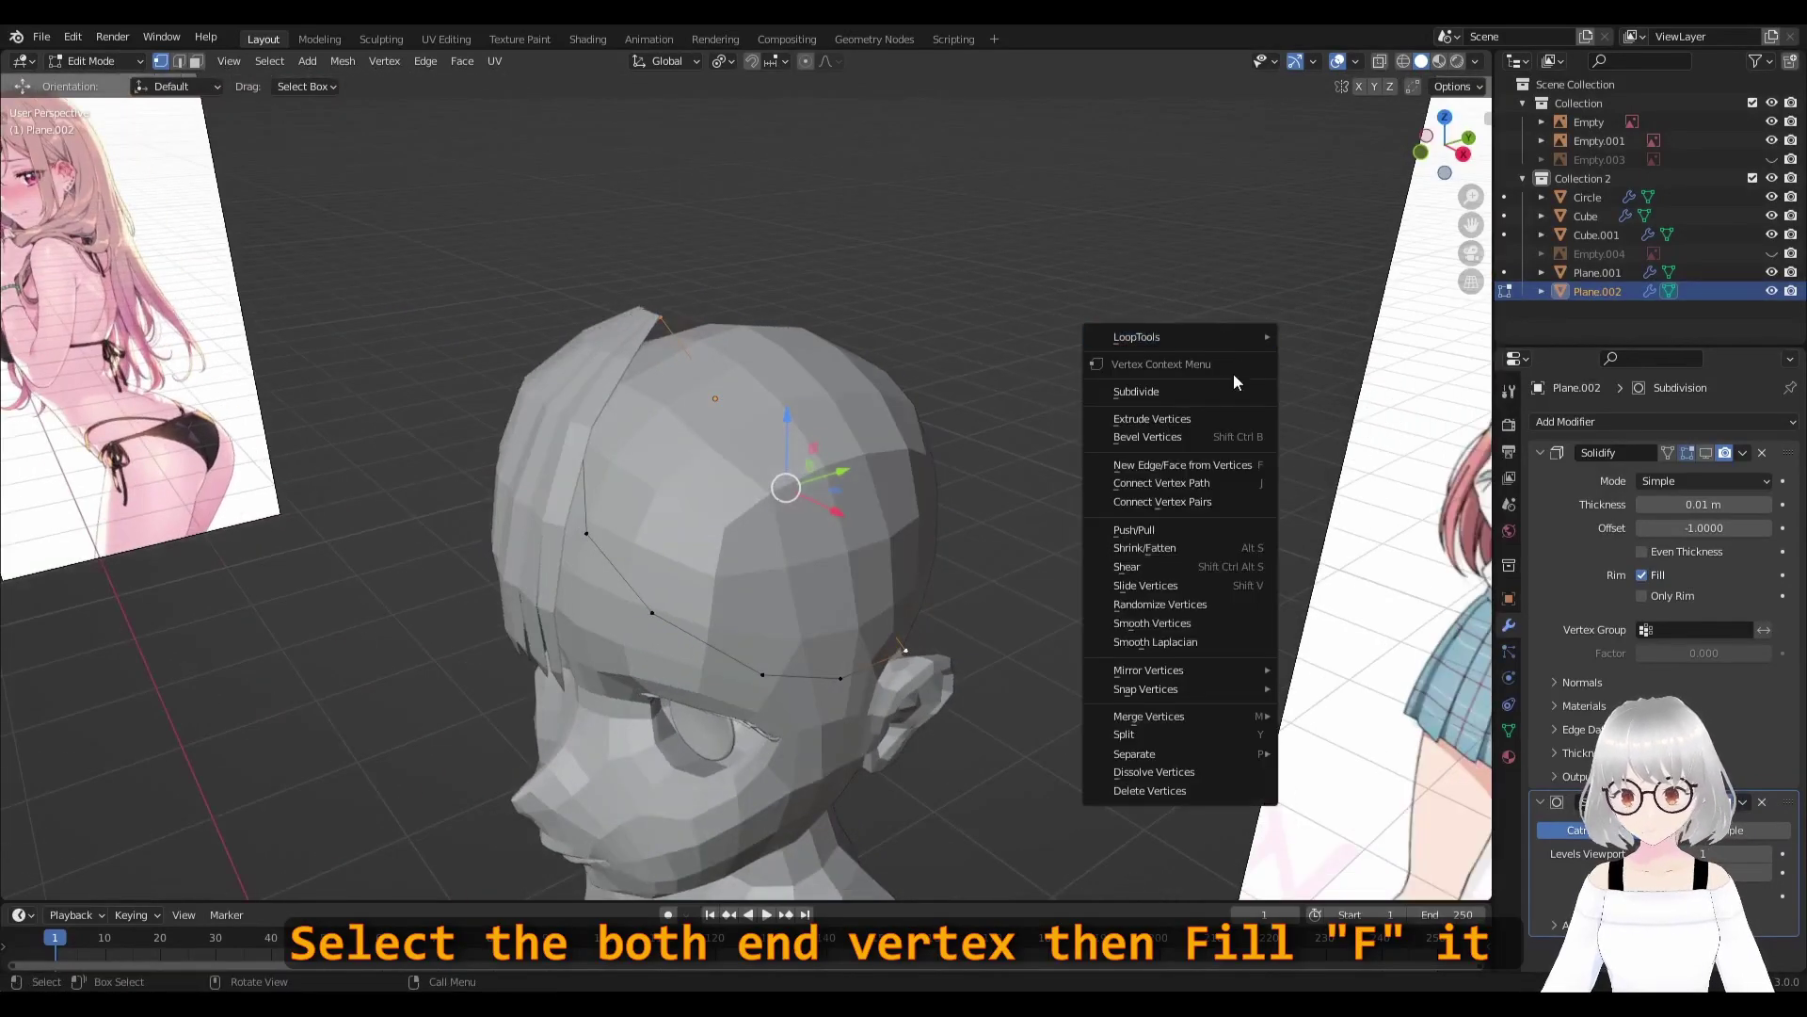
pyautogui.click(1187, 401)
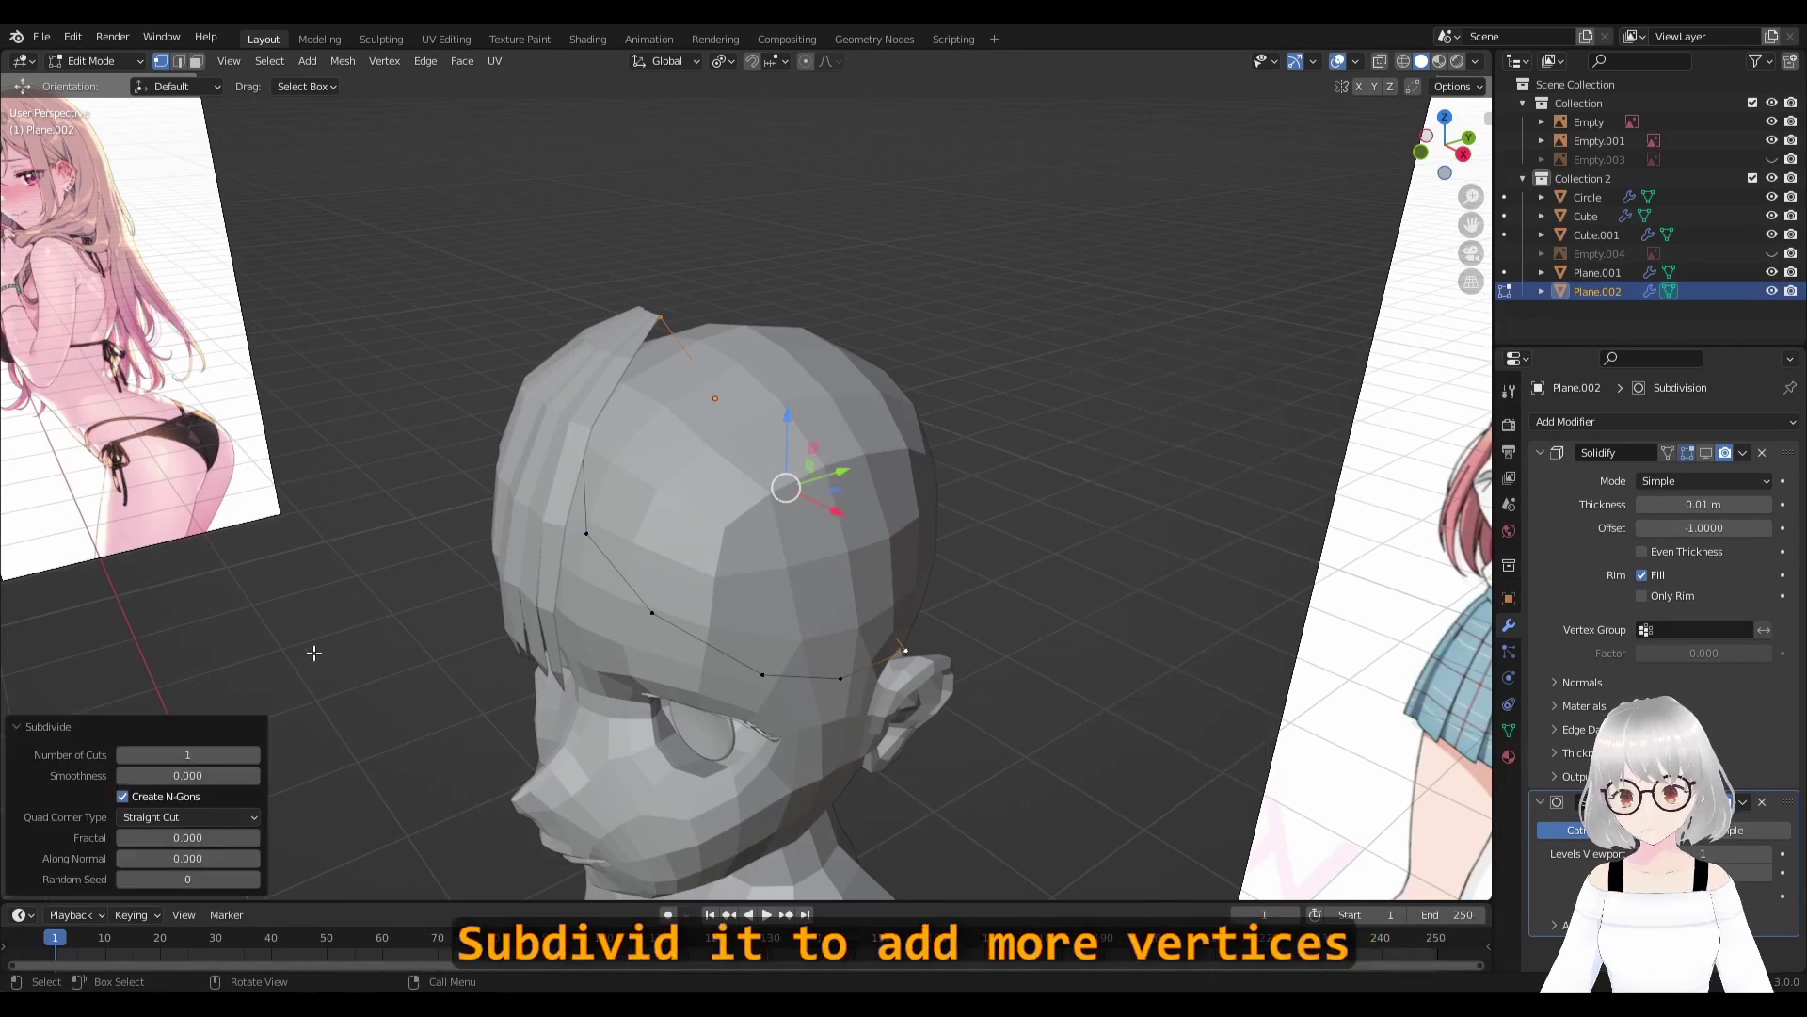
pyautogui.click(254, 755)
pyautogui.click(255, 755)
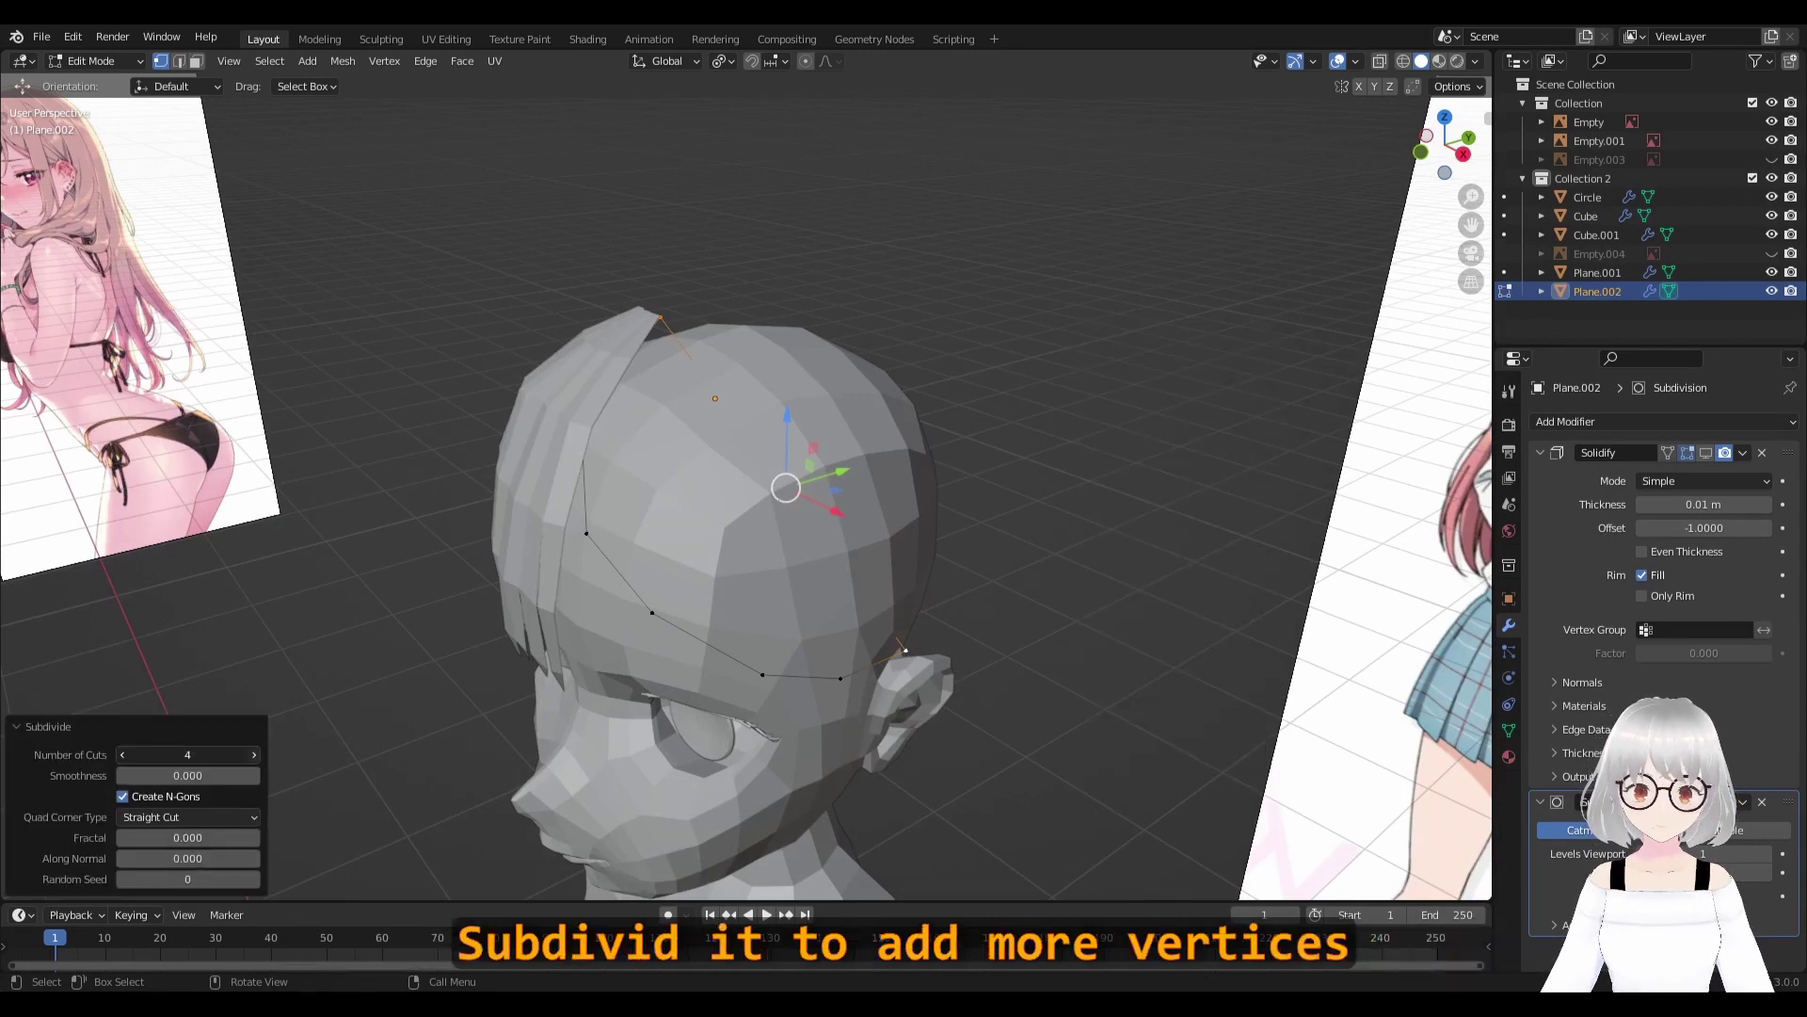
# Lift the strand's upper points higher and shift one along X to follow the head.
pyautogui.moveTo(847, 603); pyautogui.dragTo(902, 611, button='middle')
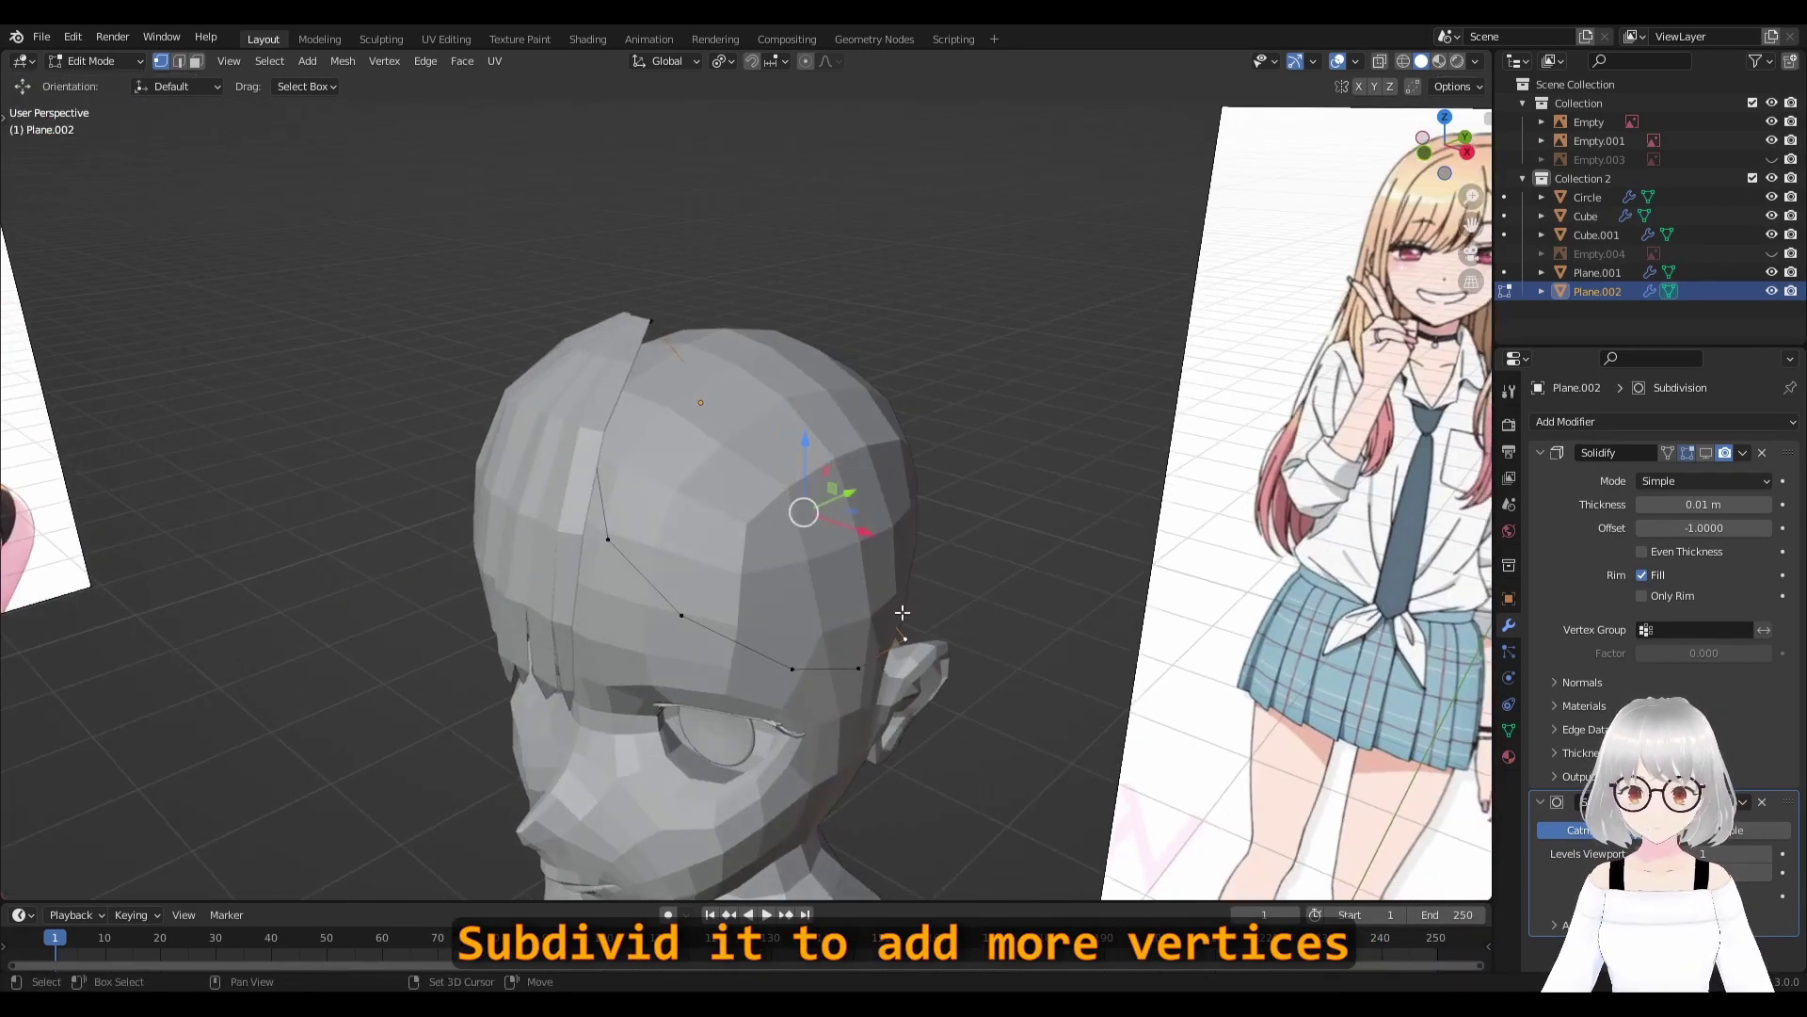
pyautogui.moveTo(809, 560); pyautogui.dragTo(786, 423, button='middle')
pyautogui.moveTo(786, 419); pyautogui.dragTo(791, 400)
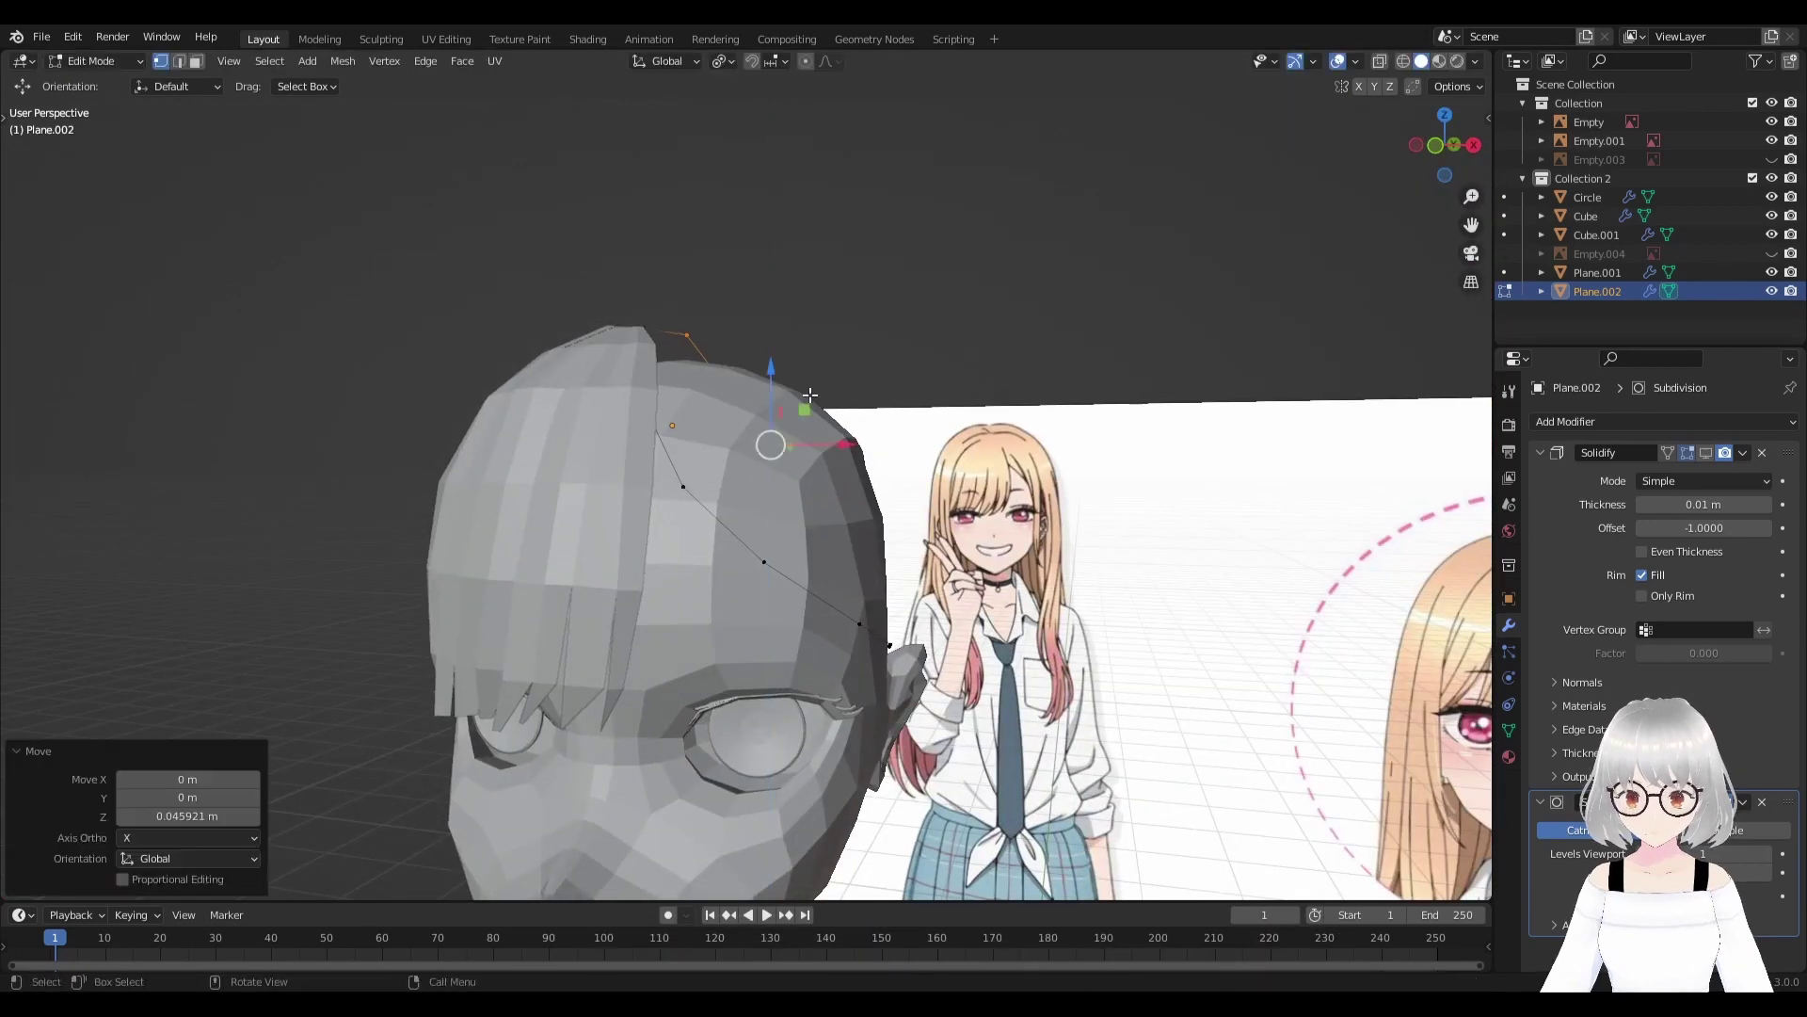
pyautogui.moveTo(791, 400); pyautogui.dragTo(795, 400, button='middle')
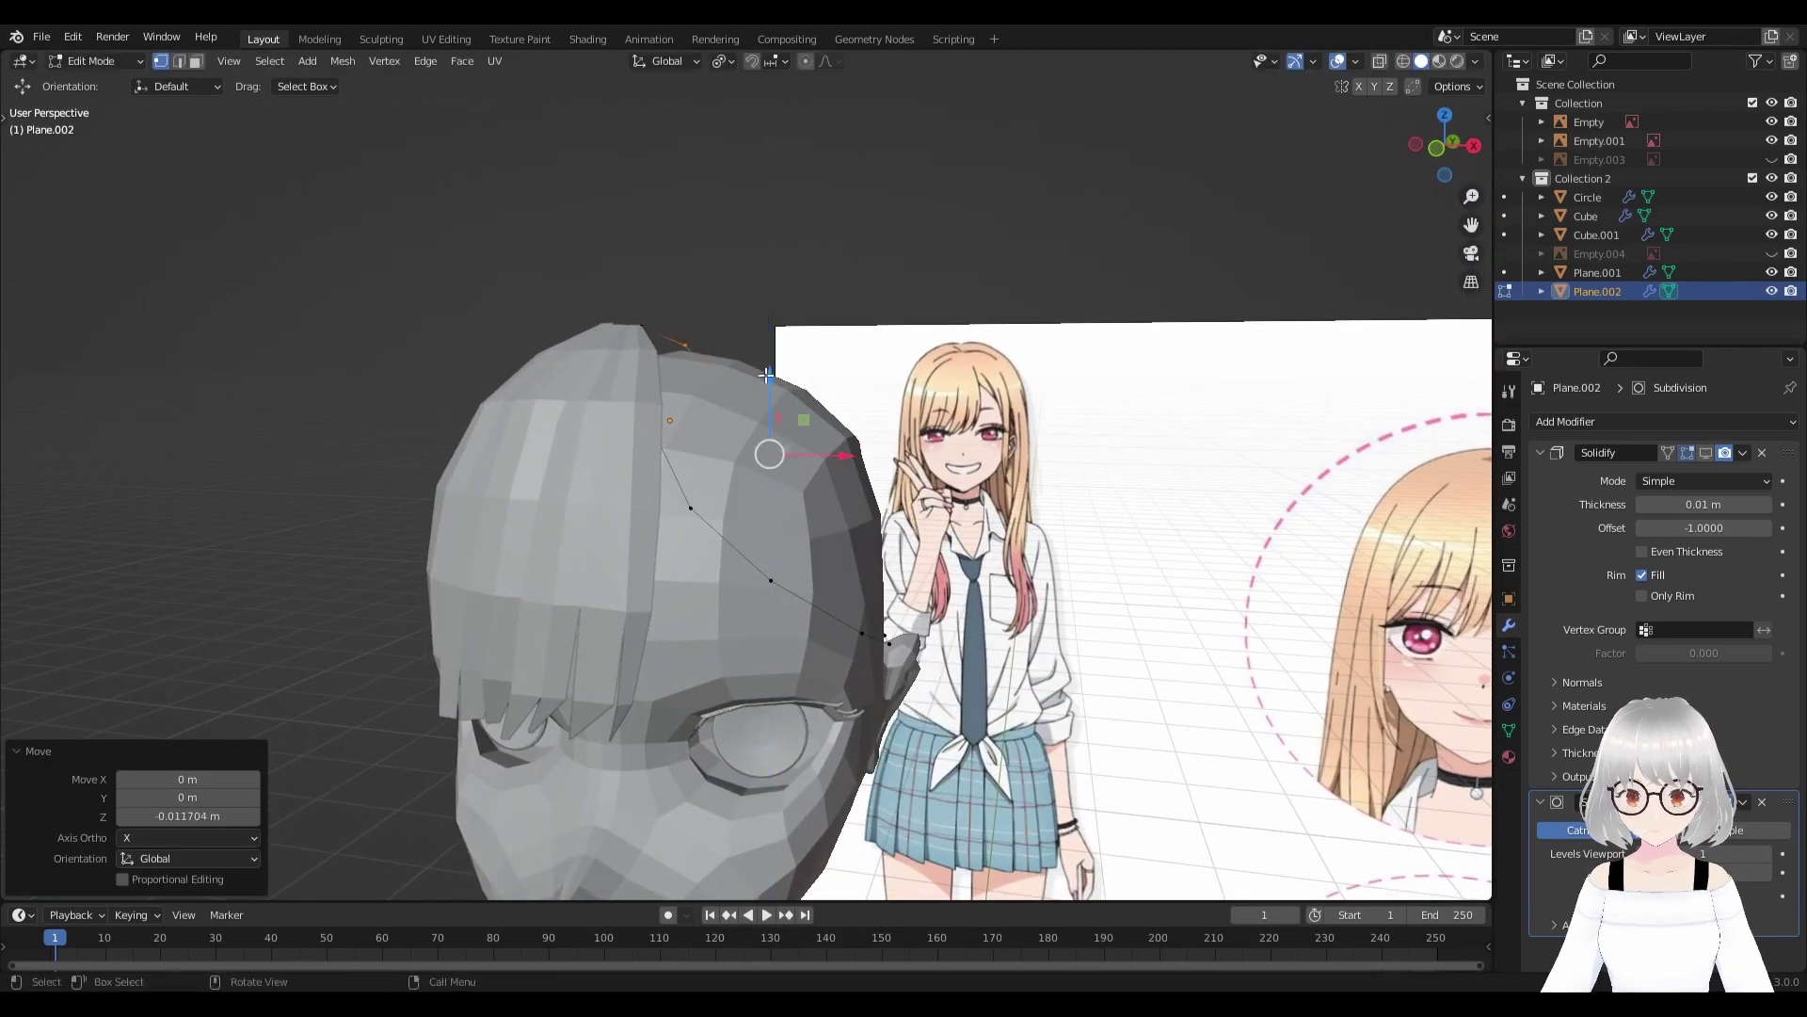
pyautogui.keyDown('shift'); pyautogui.click(734, 353); pyautogui.keyUp('shift')
pyautogui.moveTo(793, 398); pyautogui.dragTo(765, 373)
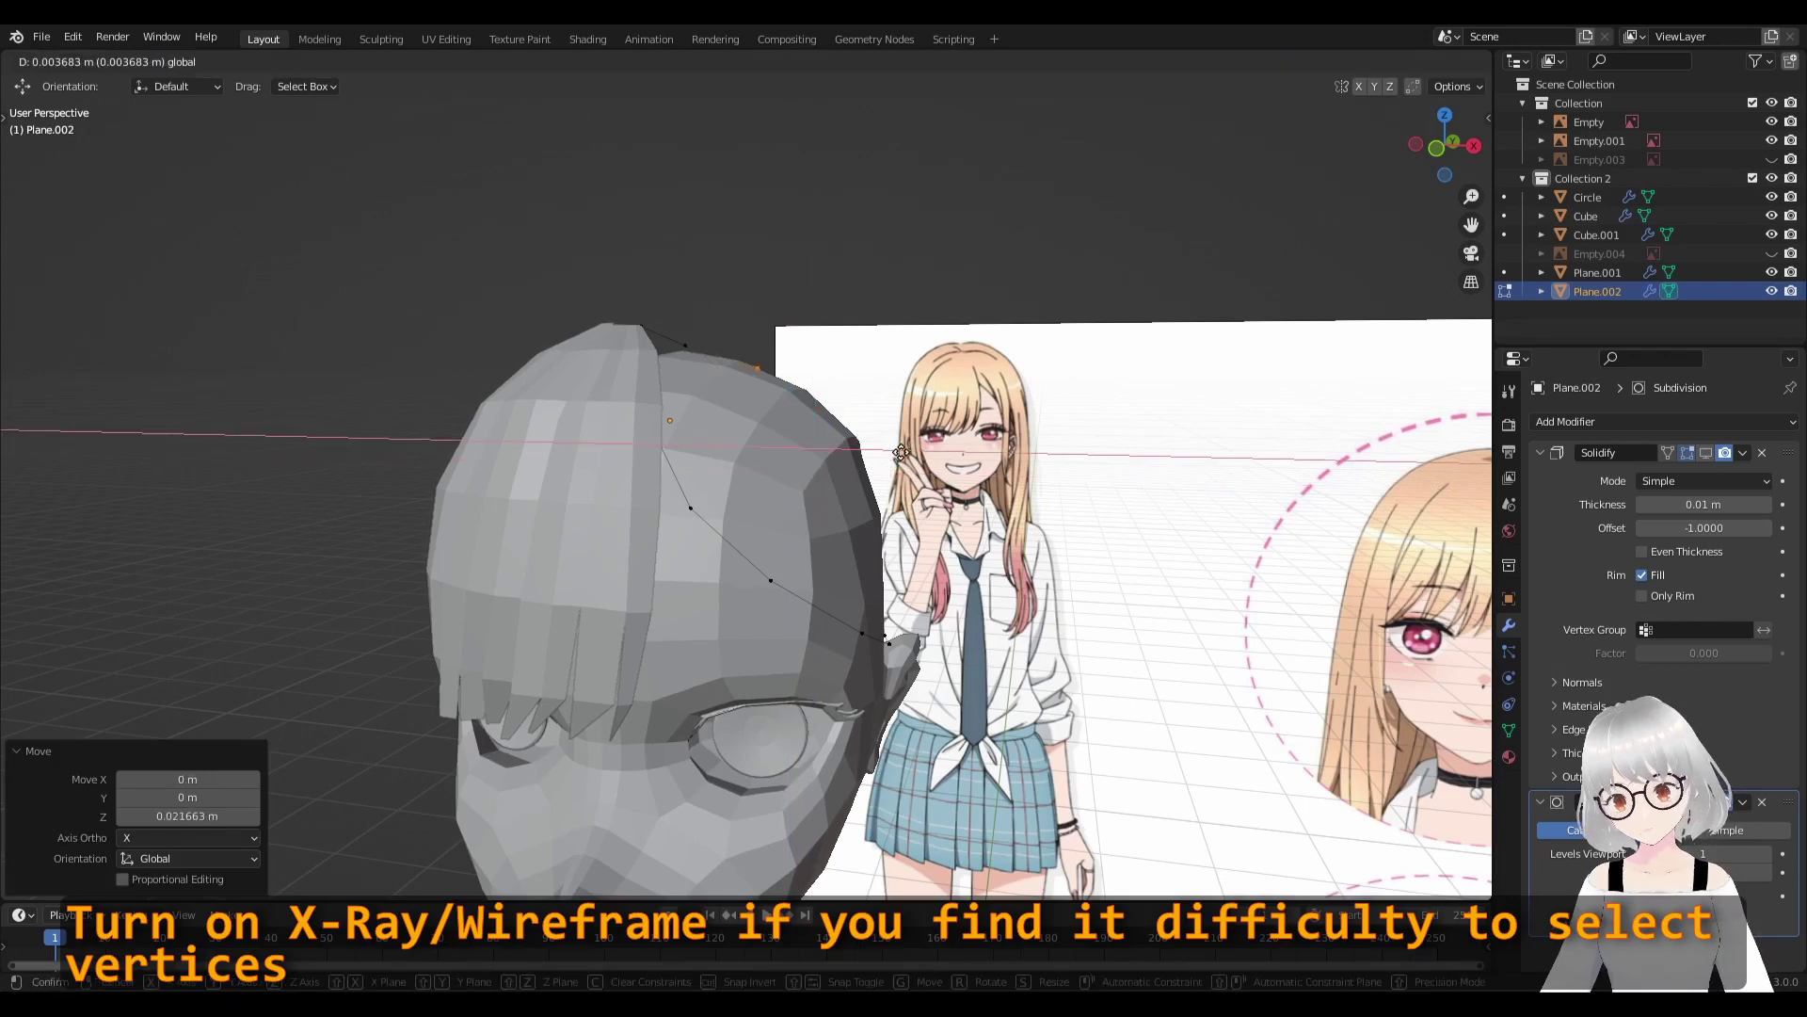
pyautogui.moveTo(871, 449); pyautogui.dragTo(903, 453)
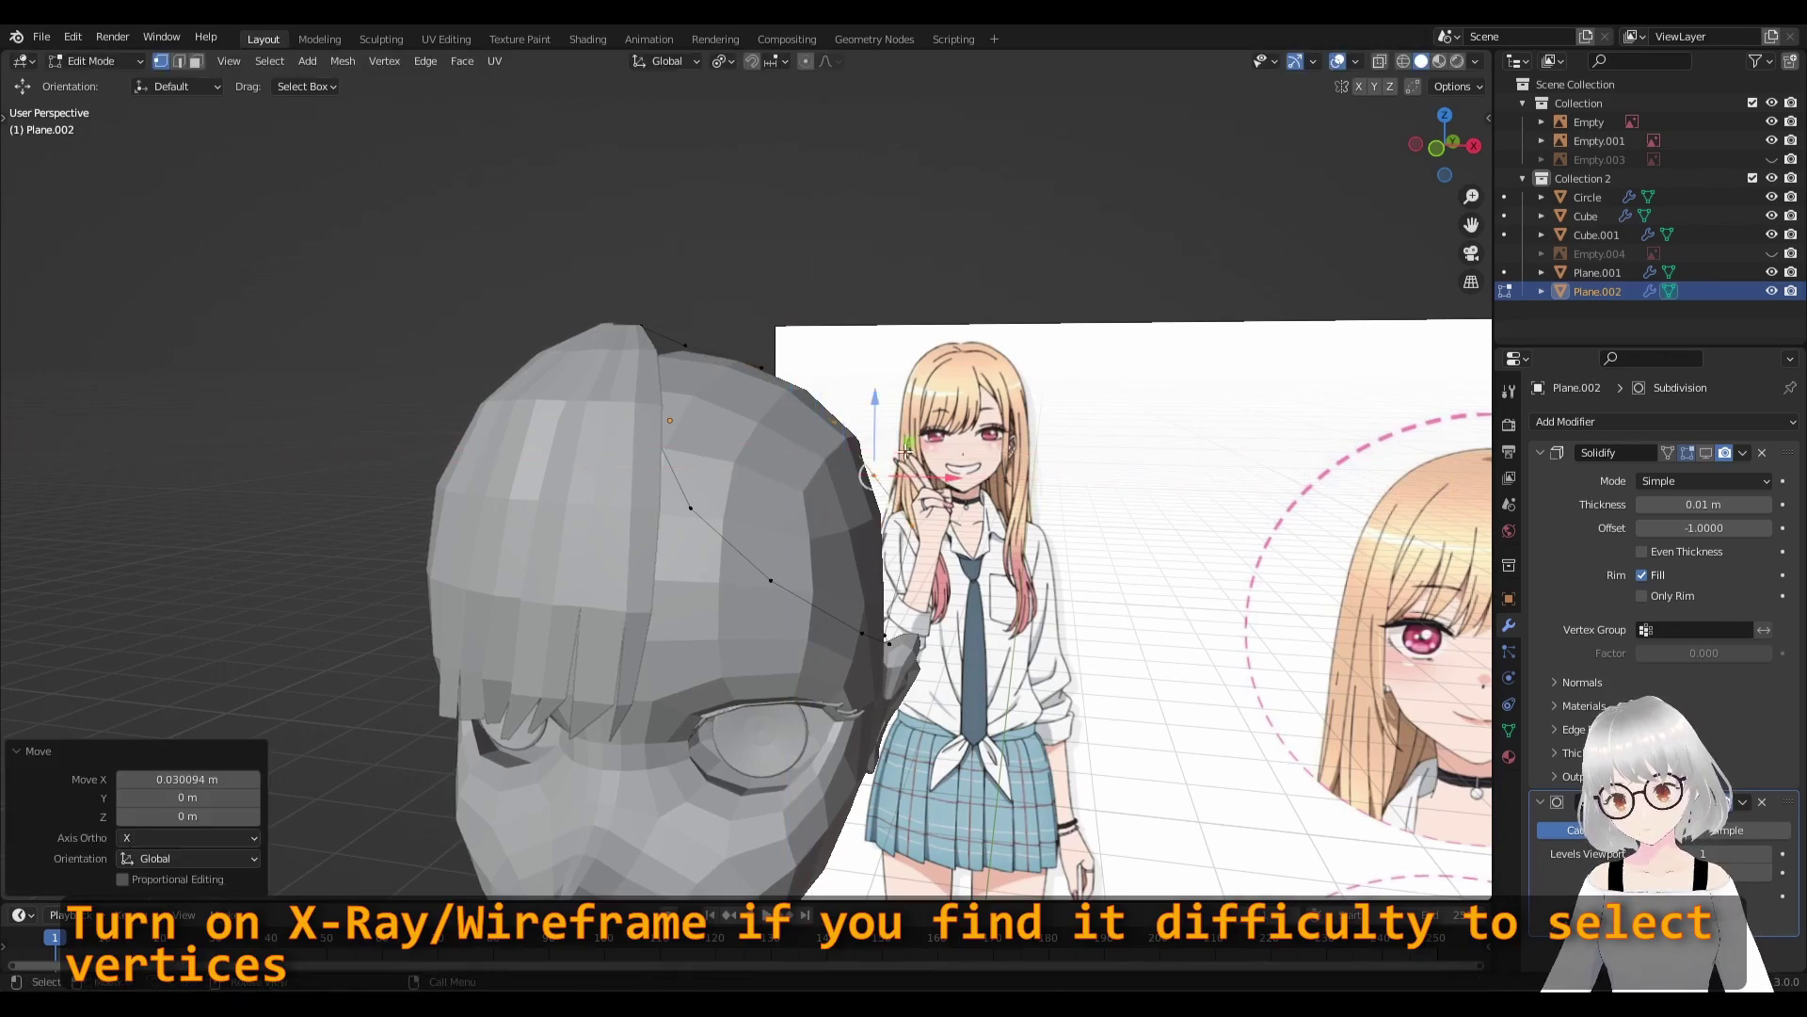
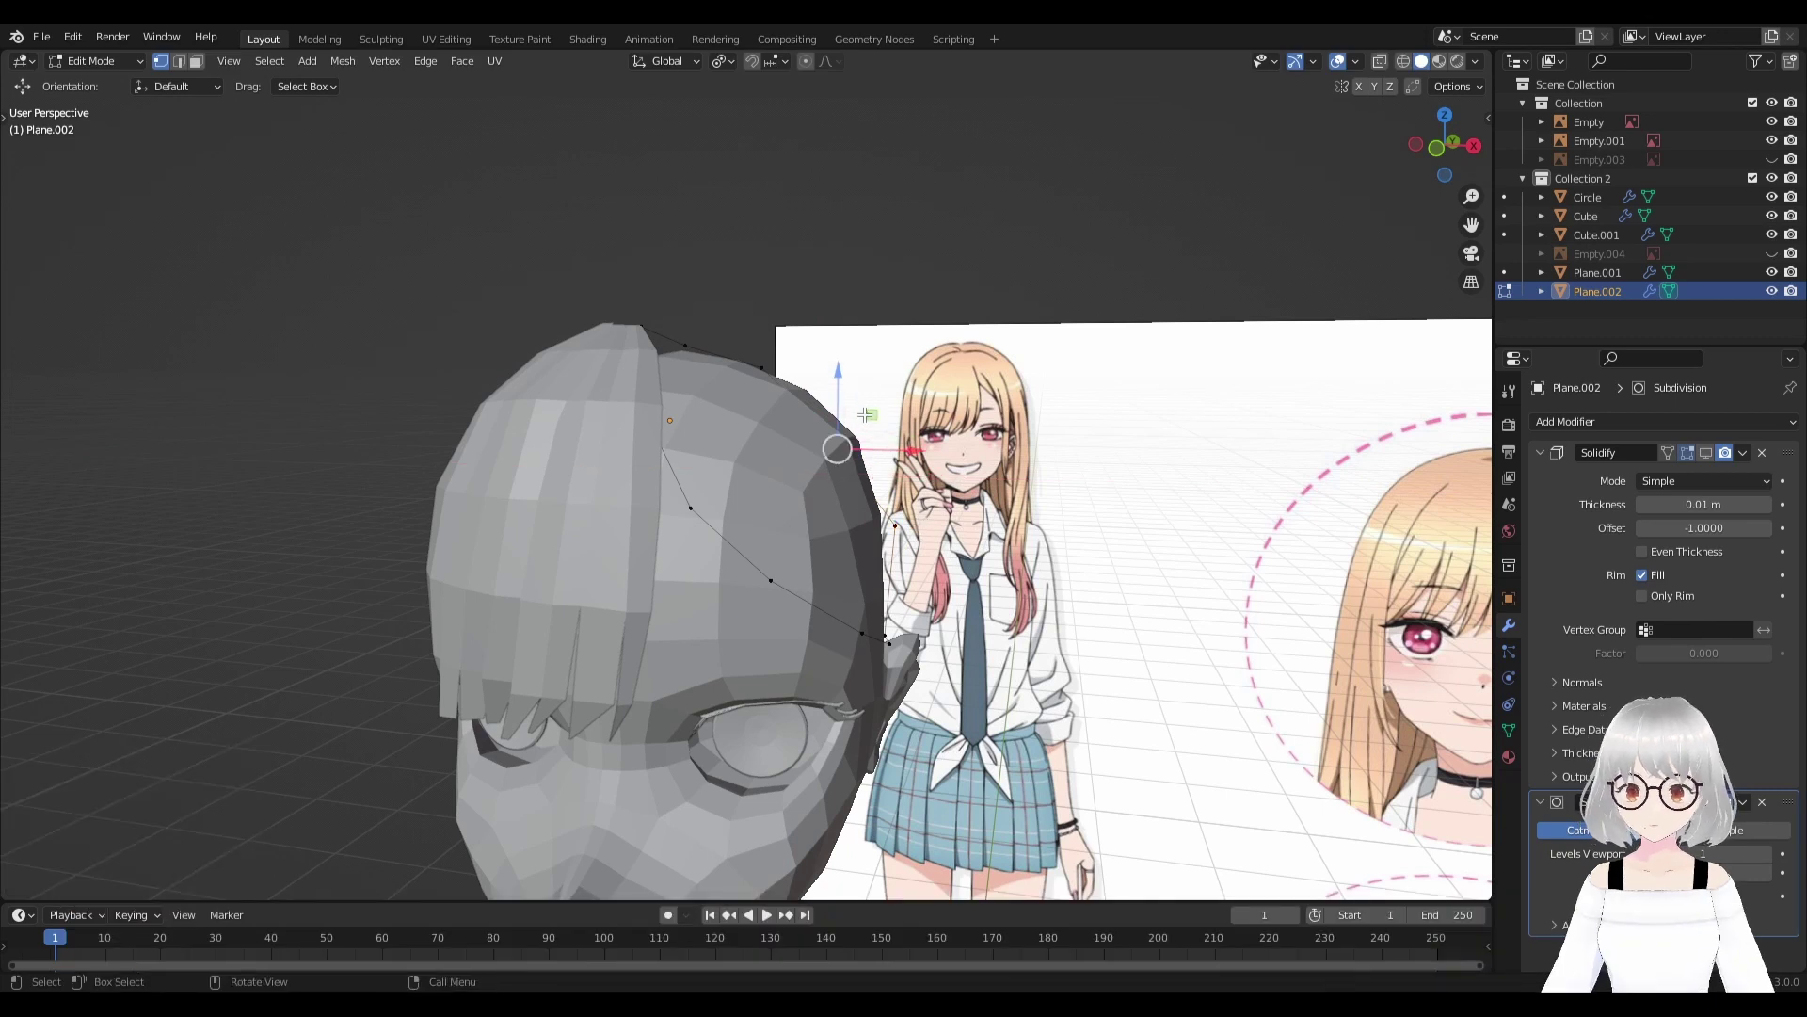
# Raise, nudge and lower the first strand outline vertices onto the skull.
pyautogui.moveTo(871, 414); pyautogui.dragTo(862, 352)
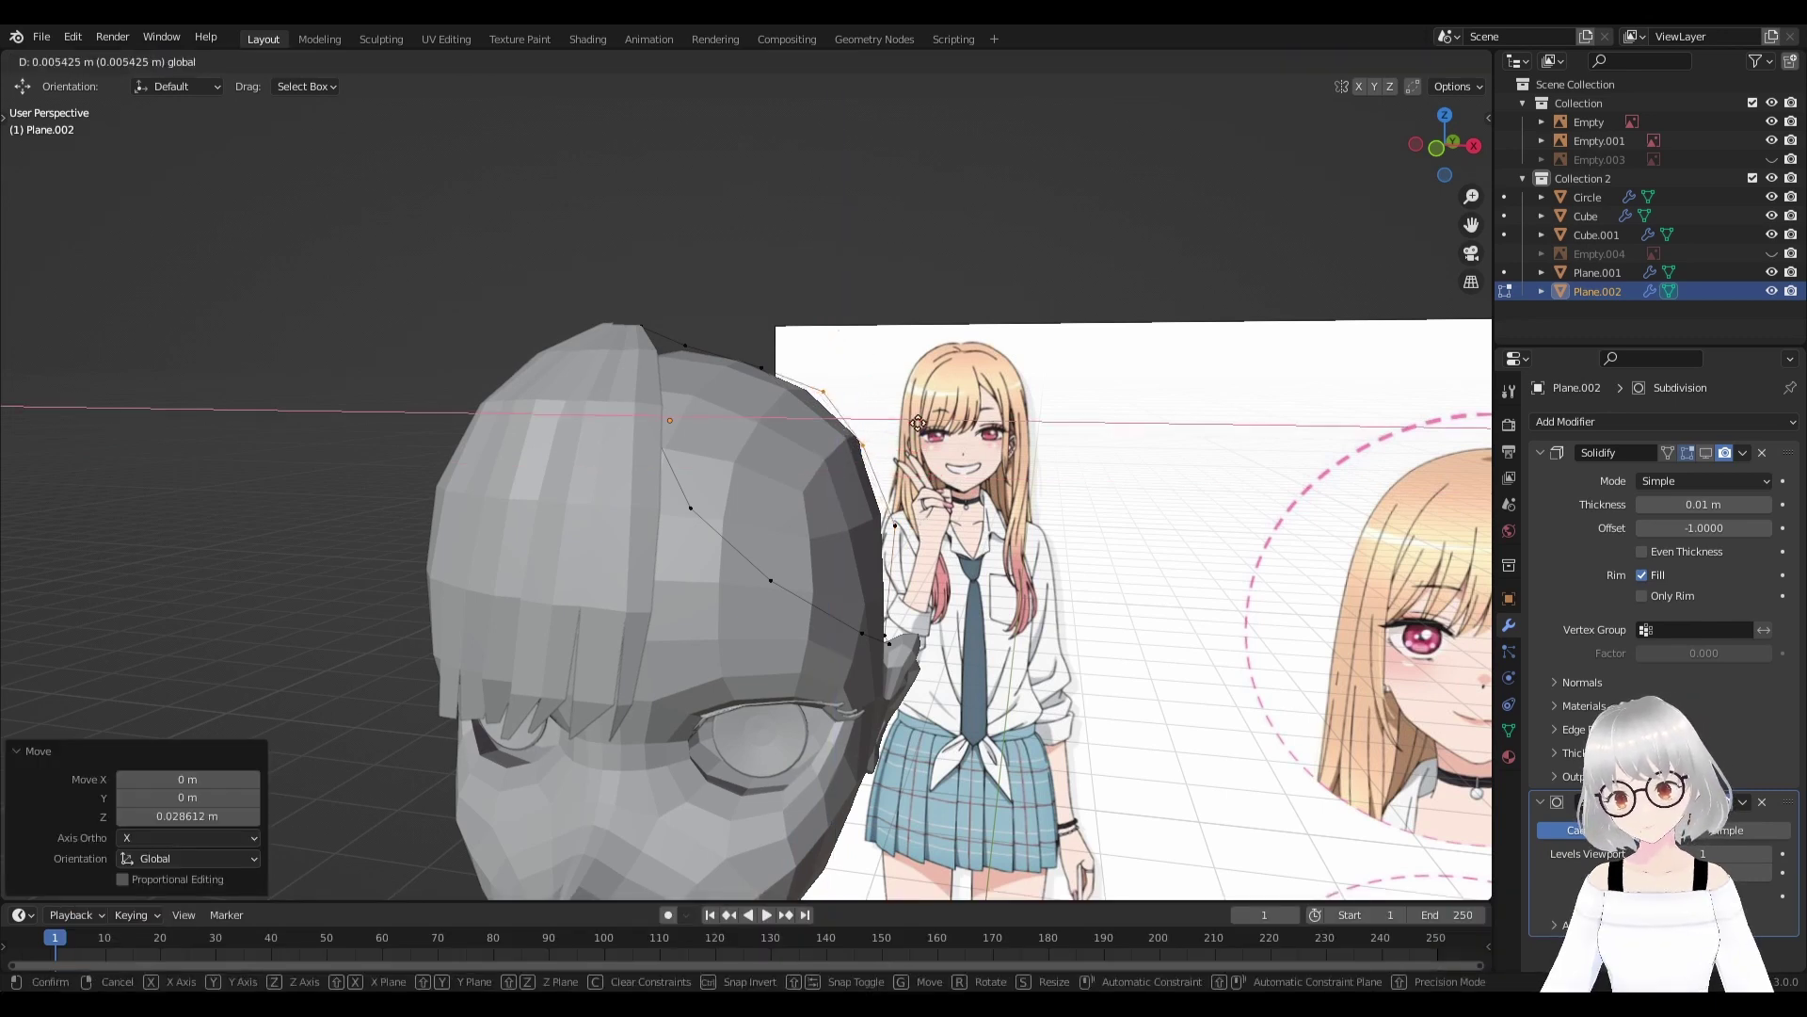
pyautogui.moveTo(894, 418); pyautogui.dragTo(918, 422)
pyautogui.moveTo(918, 422)
pyautogui.mouseDown(button='middle')
pyautogui.moveTo(890, 554)
pyautogui.moveTo(838, 467)
pyautogui.mouseUp(button='middle')
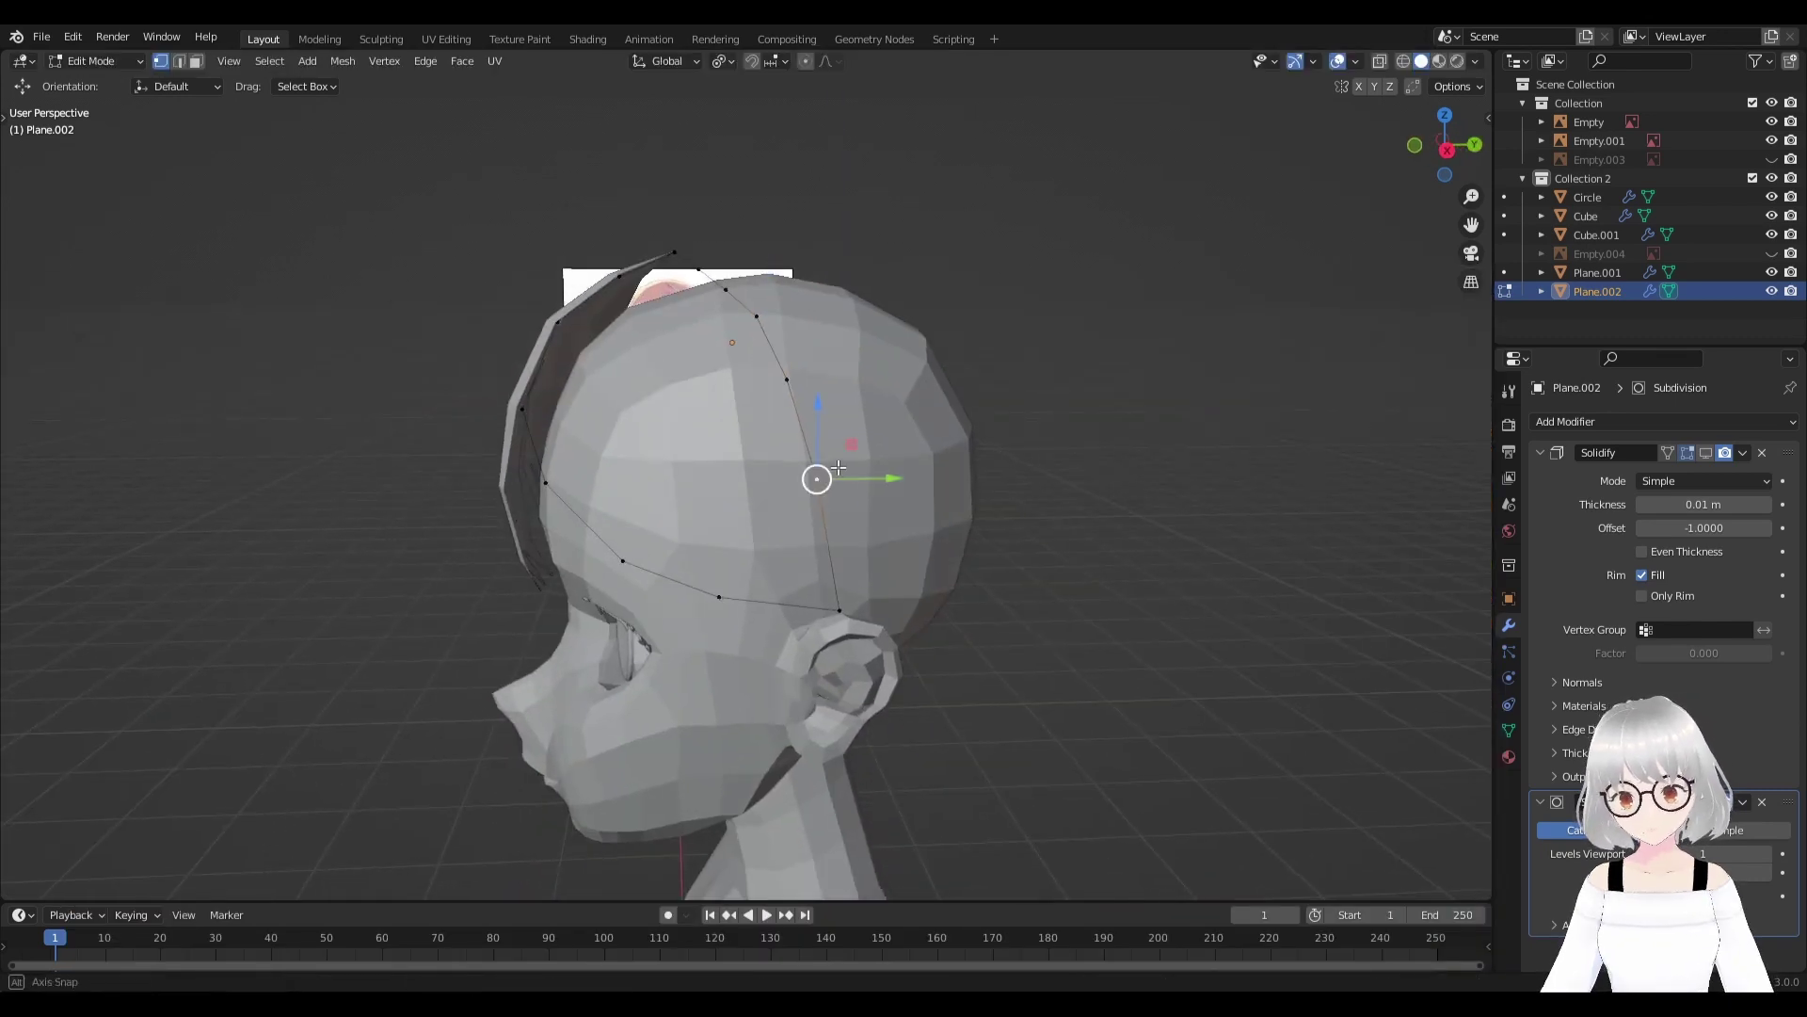
pyautogui.moveTo(811, 404); pyautogui.dragTo(828, 462)
pyautogui.moveTo(828, 462); pyautogui.dragTo(804, 350, button='middle')
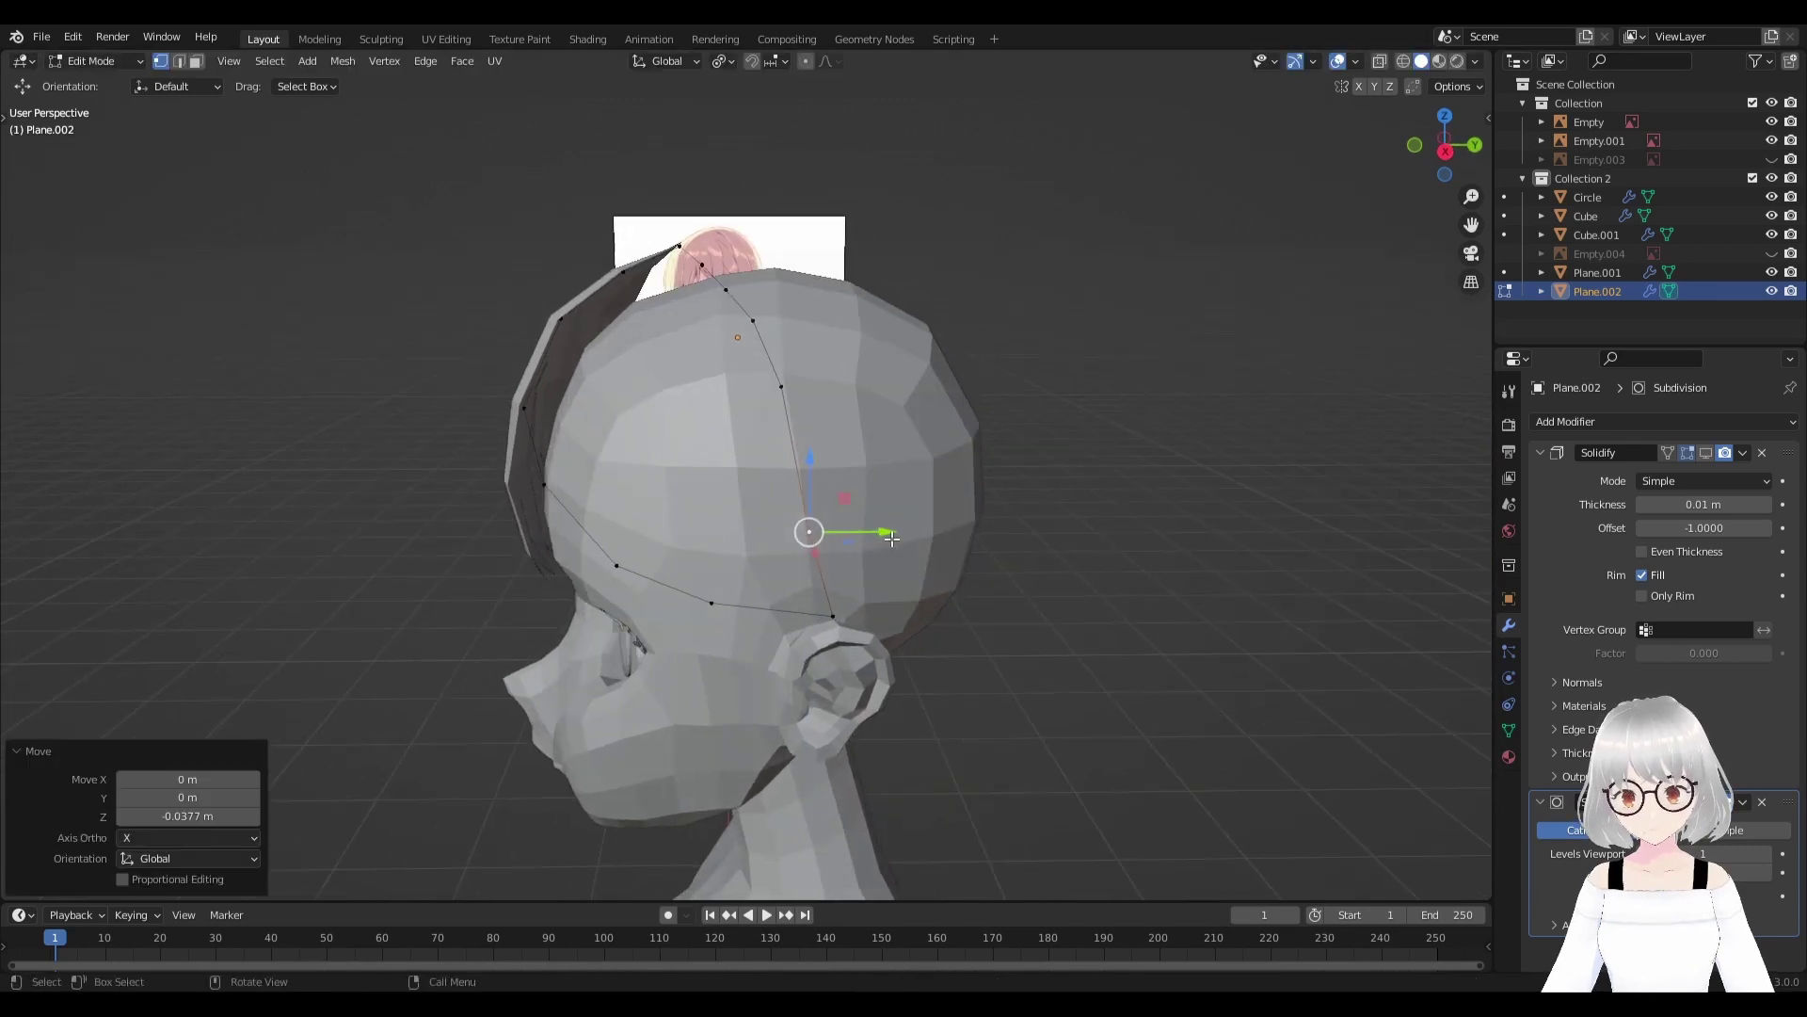
# Move strand vertices front-to-back and lower them at the front of the head.
pyautogui.moveTo(885, 544); pyautogui.dragTo(854, 542)
pyautogui.click(854, 542)
pyautogui.moveTo(854, 542); pyautogui.dragTo(701, 305, button='middle')
pyautogui.moveTo(656, 293); pyautogui.dragTo(659, 320)
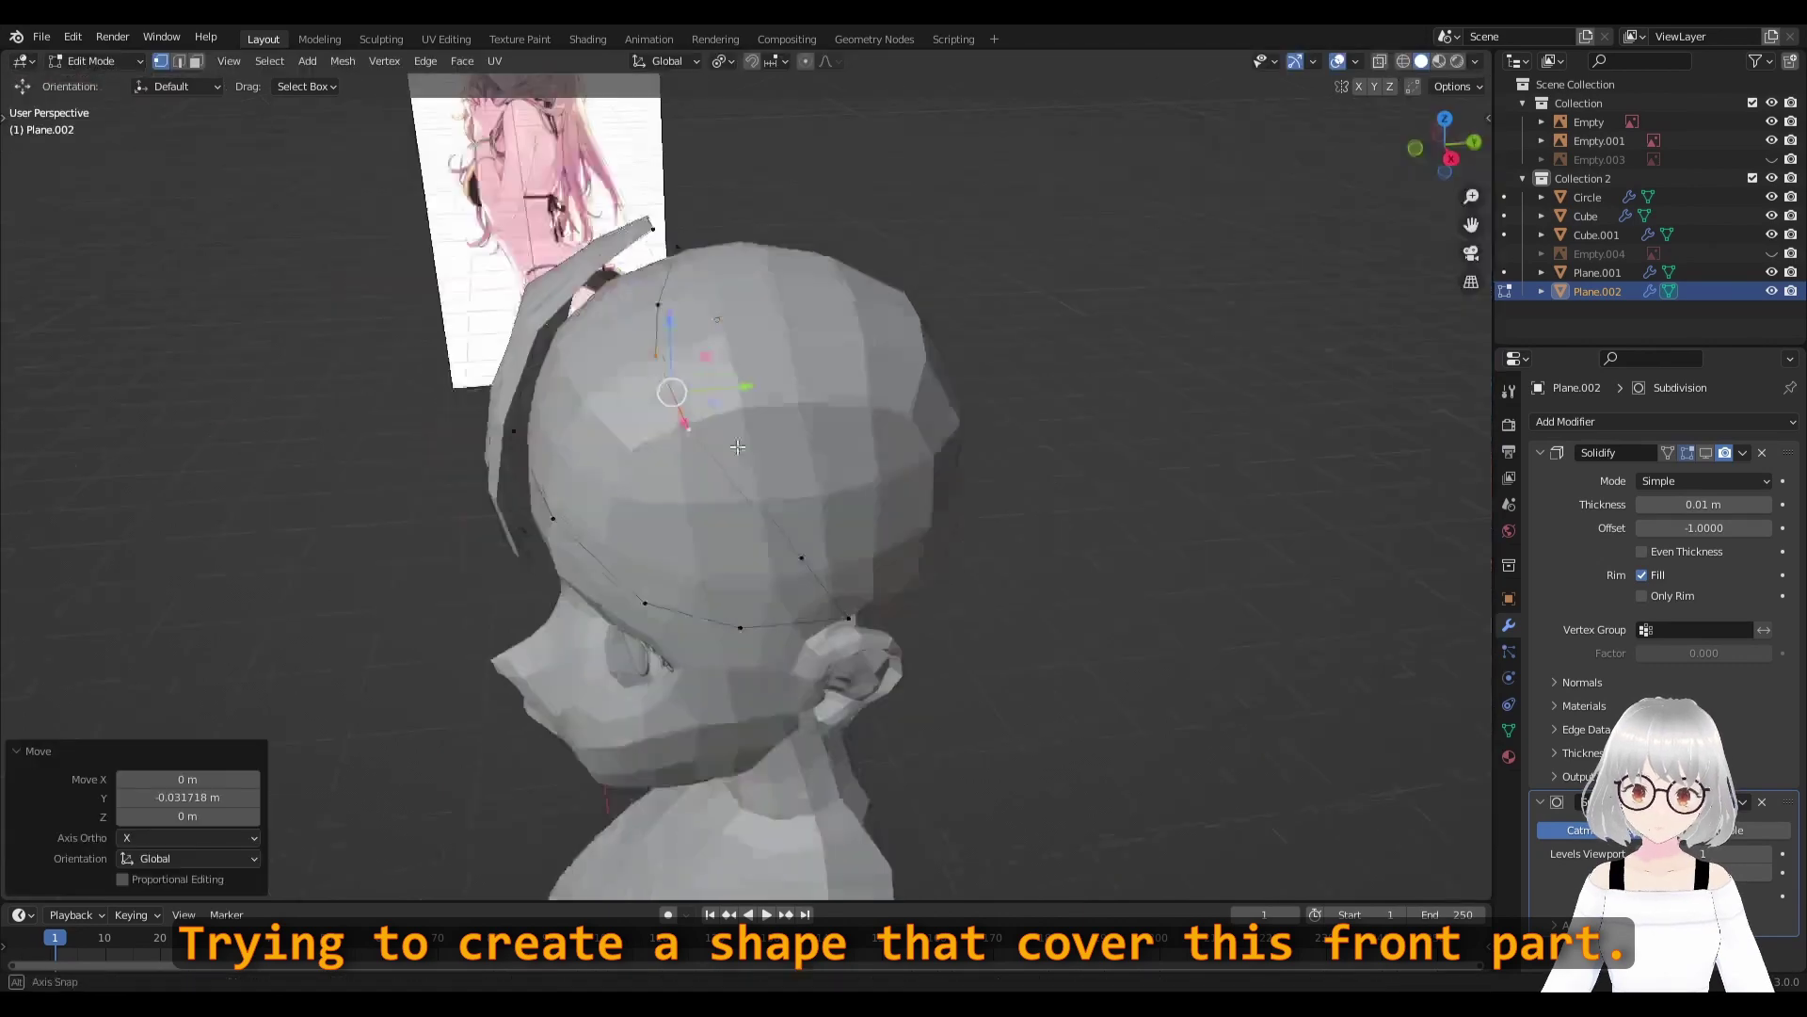
pyautogui.moveTo(659, 320)
pyautogui.mouseDown(button='middle')
pyautogui.moveTo(903, 367)
pyautogui.moveTo(600, 358)
pyautogui.moveTo(659, 376)
pyautogui.moveTo(659, 357)
pyautogui.moveTo(650, 428)
pyautogui.moveTo(678, 396)
pyautogui.moveTo(744, 493)
pyautogui.moveTo(734, 484)
pyautogui.mouseUp(button='middle')
# Fine-tune strand vertices with X- and Y-constrained grabs so the loop hugs the skull.
pyautogui.press('g')
pyautogui.click(914, 361)
pyautogui.press('g')
pyautogui.press('x')
pyautogui.click(659, 358)
pyautogui.press('g')
pyautogui.press('y')
pyautogui.click(716, 442)
pyautogui.press('g')
pyautogui.press('y')
pyautogui.click(738, 489)
# Select the crown vertex and extend a shortest-path selection down the loop.
pyautogui.keyDown('ctrl'); pyautogui.click(621, 339); pyautogui.keyUp('ctrl')
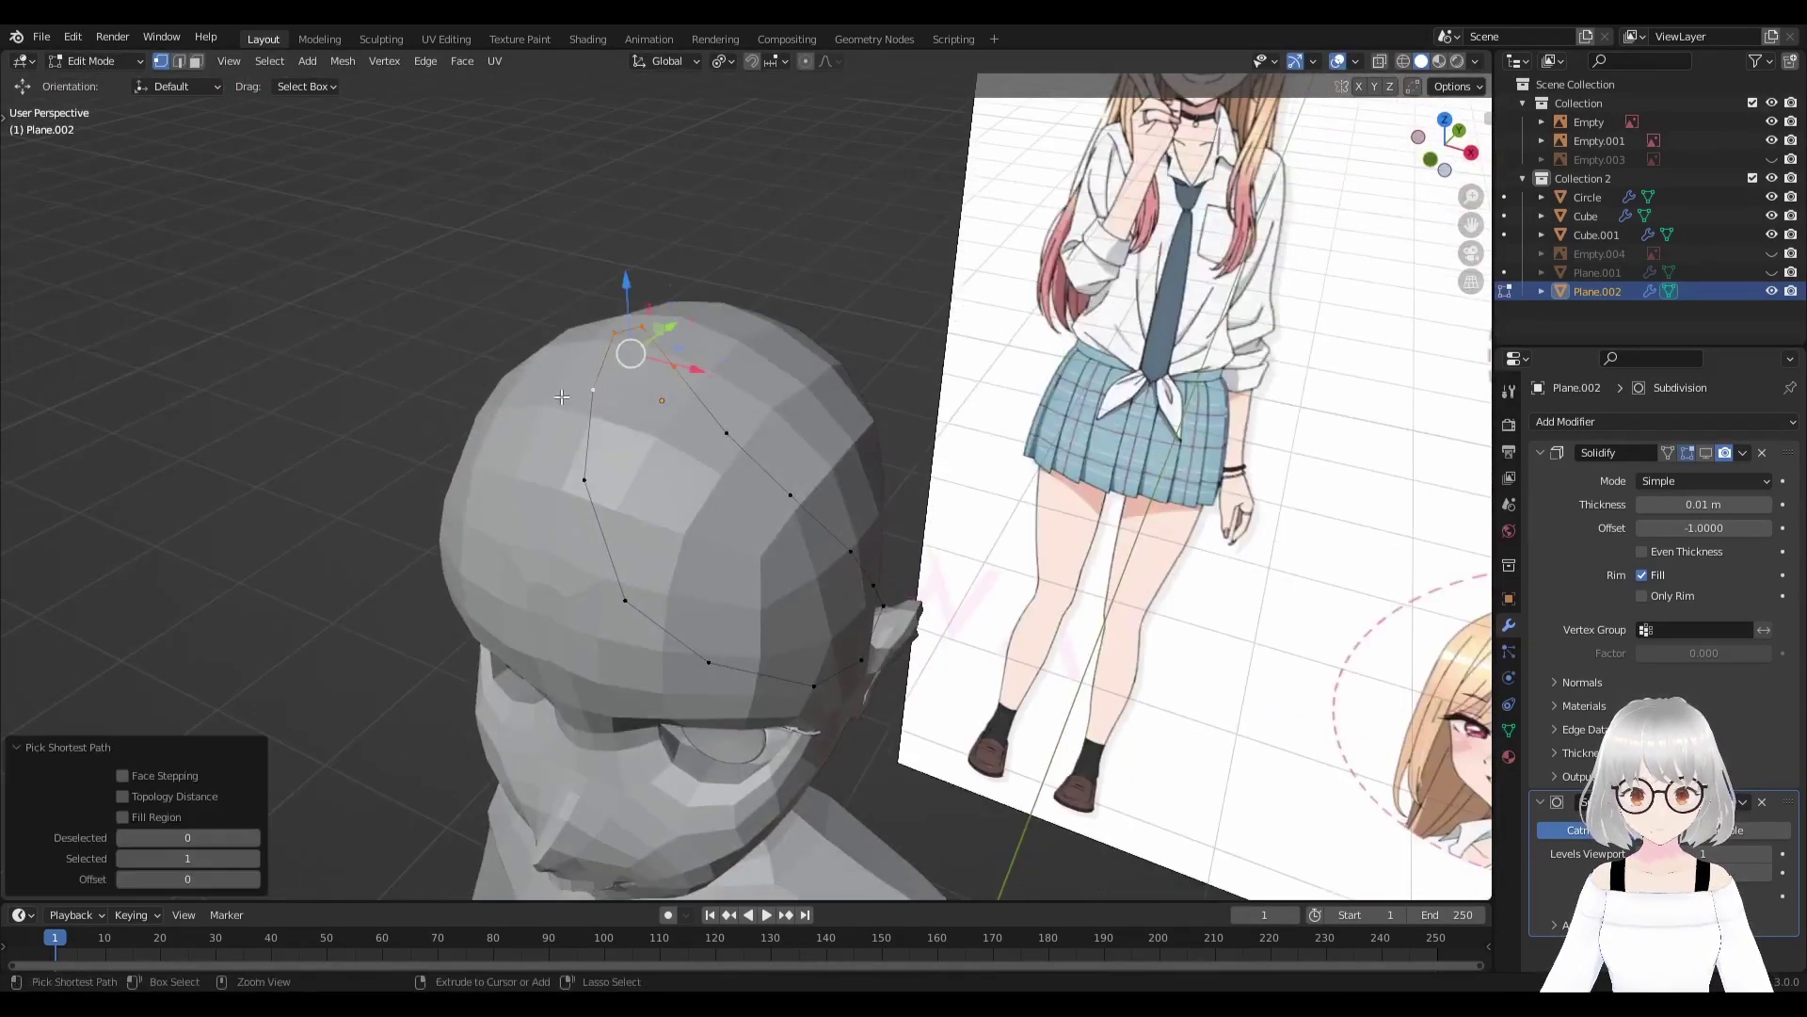
pyautogui.moveTo(619, 405); pyautogui.dragTo(710, 413, button='middle')
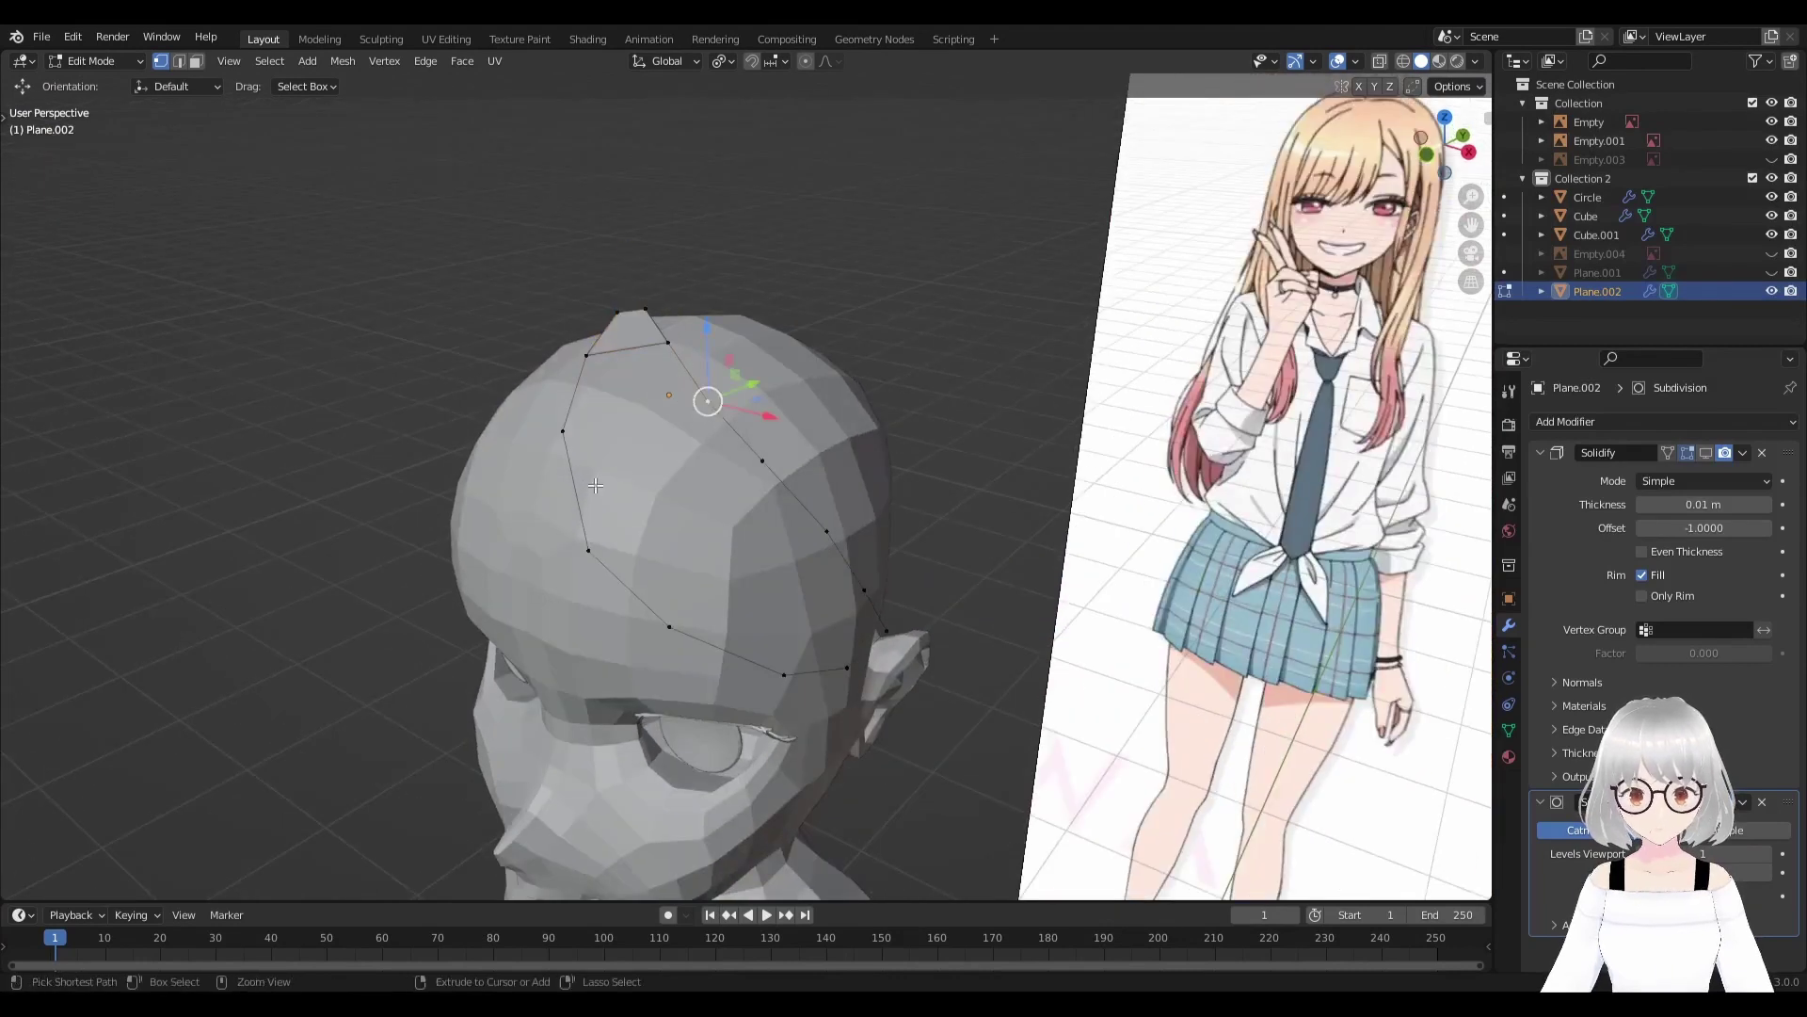
pyautogui.keyDown('ctrl'); pyautogui.click(570, 444); pyautogui.keyUp('ctrl')
pyautogui.moveTo(651, 468)
pyautogui.mouseDown(button='middle')
pyautogui.moveTo(671, 465)
pyautogui.moveTo(724, 530)
pyautogui.mouseUp(button='middle')
# Fill the first faces of the strand between paired outline vertices.
pyautogui.keyDown('ctrl'); pyautogui.click(774, 450); pyautogui.keyUp('ctrl')
pyautogui.press('f')
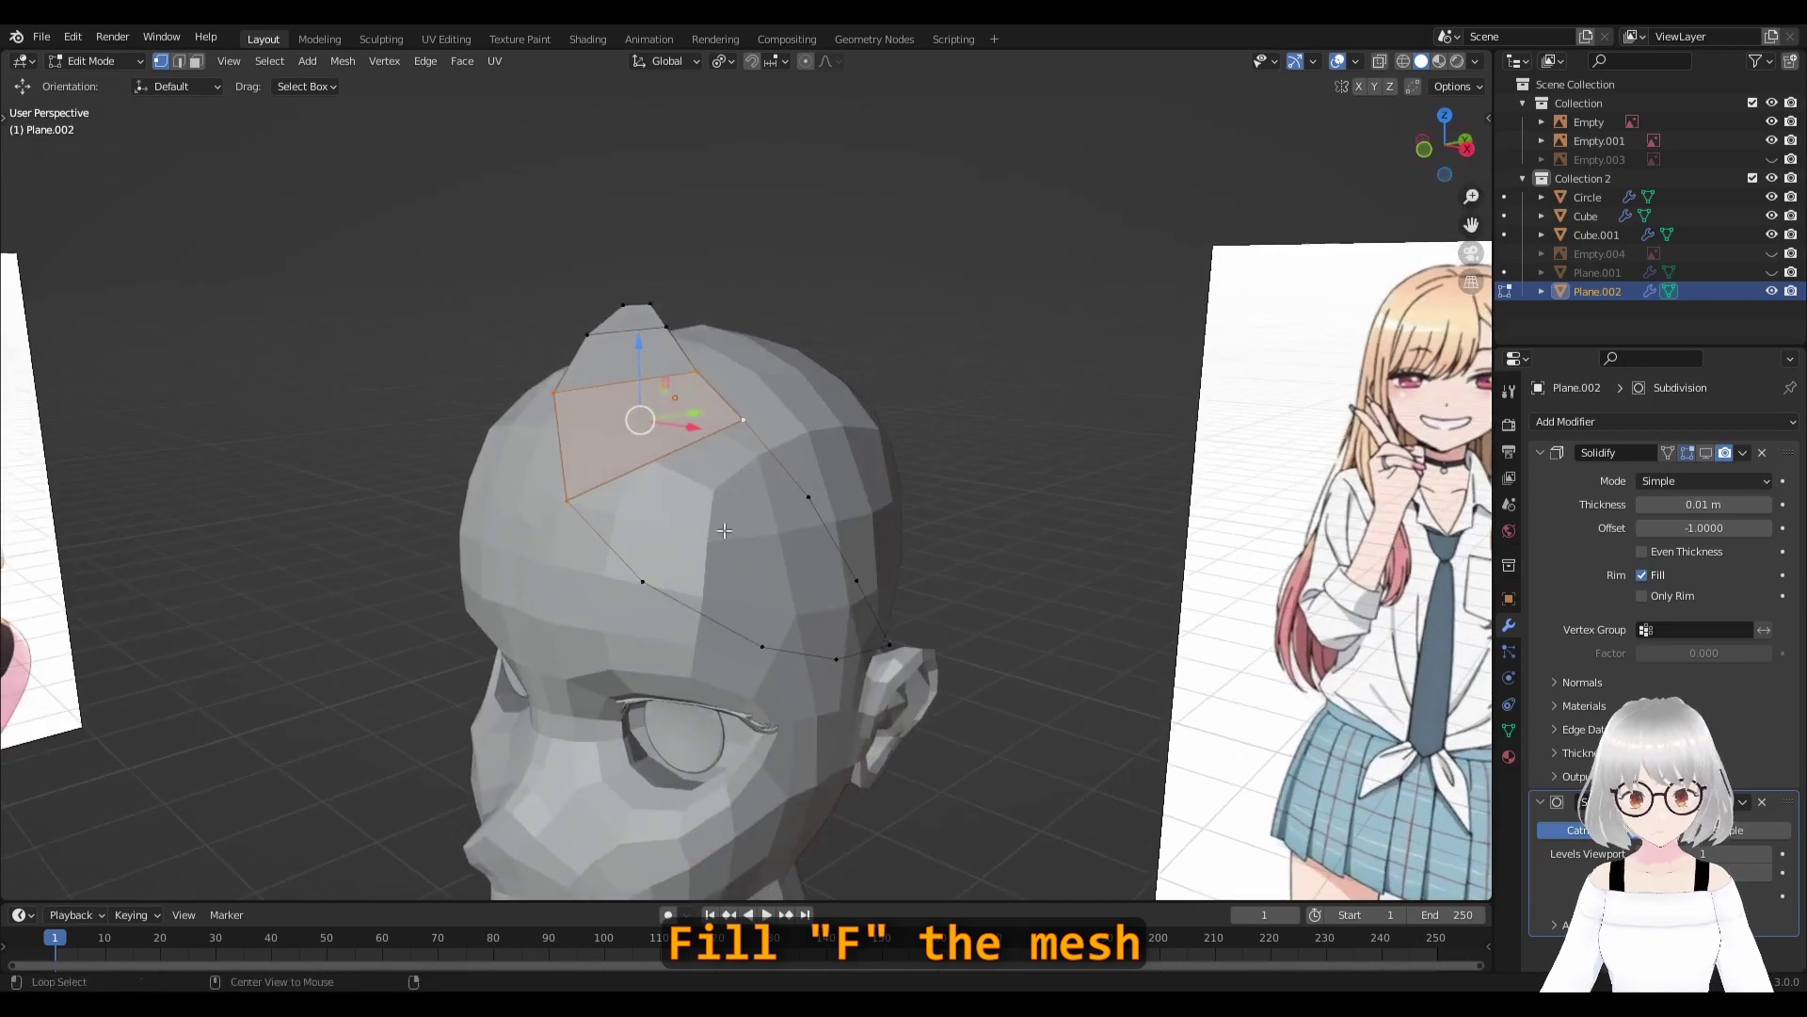
pyautogui.keyDown('ctrl'); pyautogui.click(807, 496); pyautogui.keyUp('ctrl')
pyautogui.press('f')
# Select the lower outline vertices down to the vertex near the ear.
pyautogui.moveTo(821, 501)
pyautogui.mouseDown(button='middle')
pyautogui.moveTo(754, 560)
pyautogui.moveTo(706, 483)
pyautogui.moveTo(789, 533)
pyautogui.moveTo(768, 511)
pyautogui.mouseUp(button='middle')
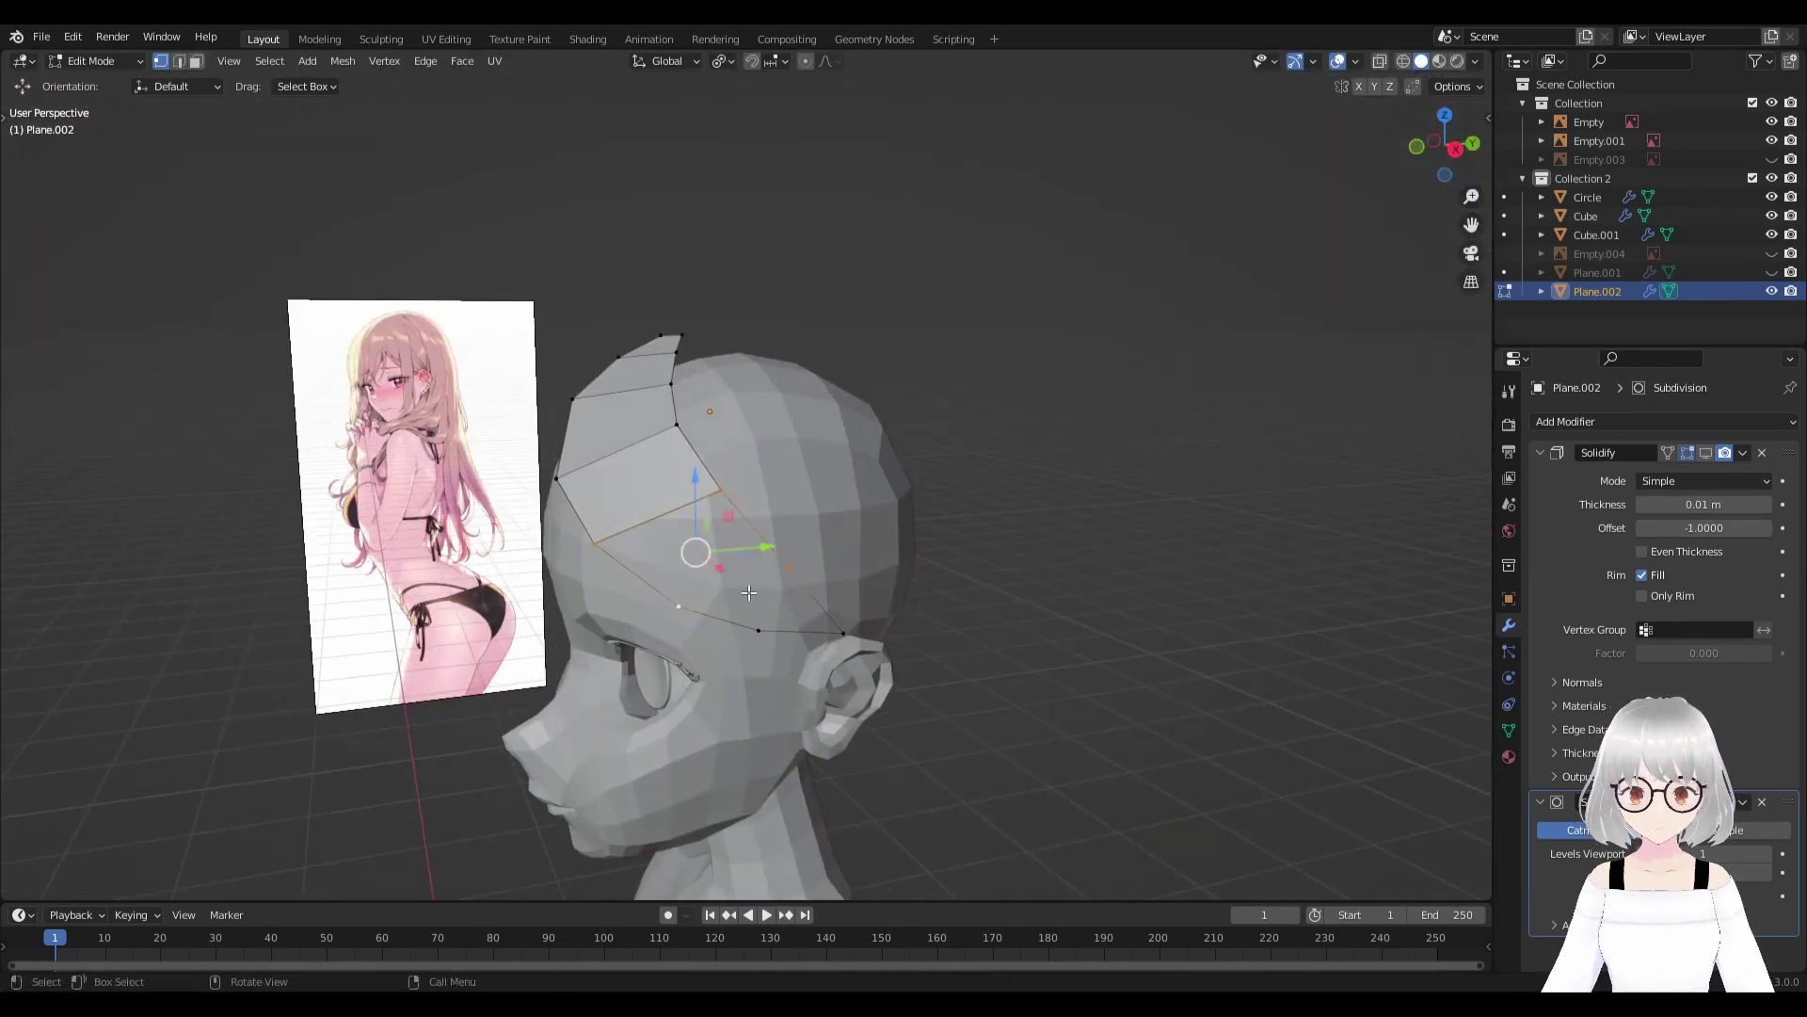
pyautogui.moveTo(751, 592)
pyautogui.mouseDown(button='middle')
pyautogui.moveTo(833, 584)
pyautogui.moveTo(831, 614)
pyautogui.mouseUp(button='middle')
pyautogui.click(842, 597)
pyautogui.moveTo(826, 612); pyautogui.dragTo(833, 618, button='middle')
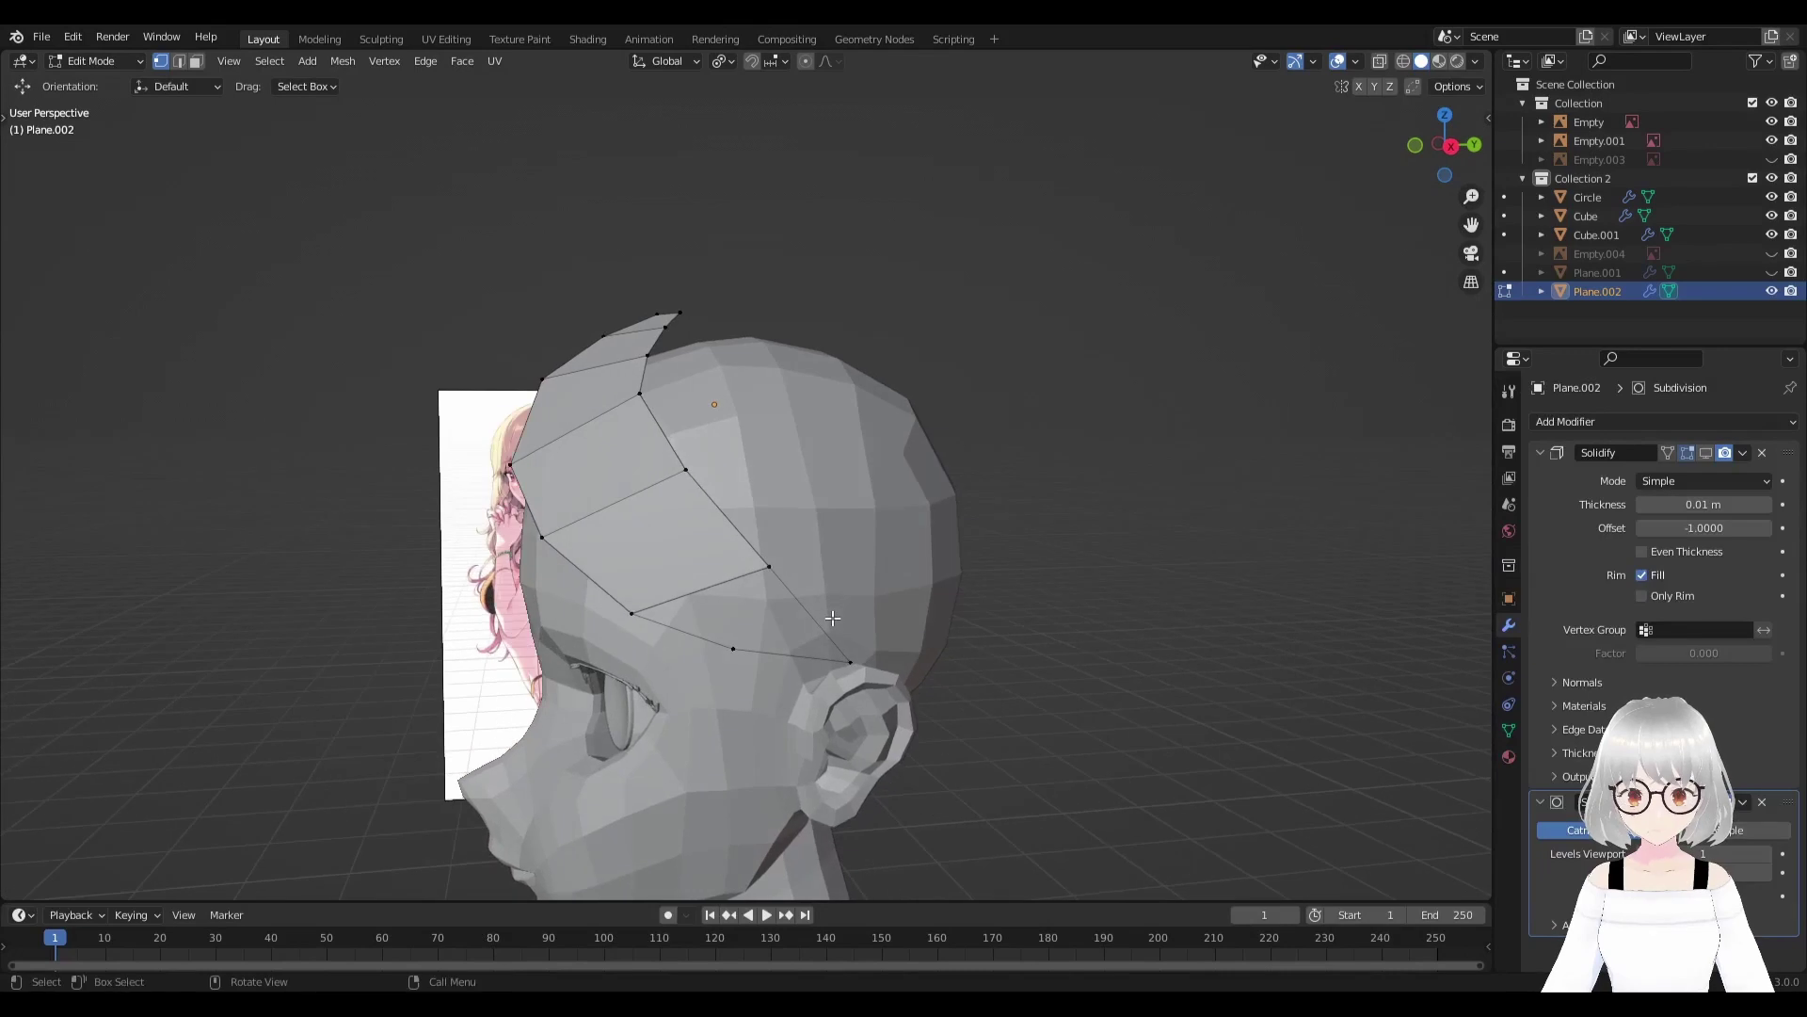
pyautogui.rightClick(1054, 527)
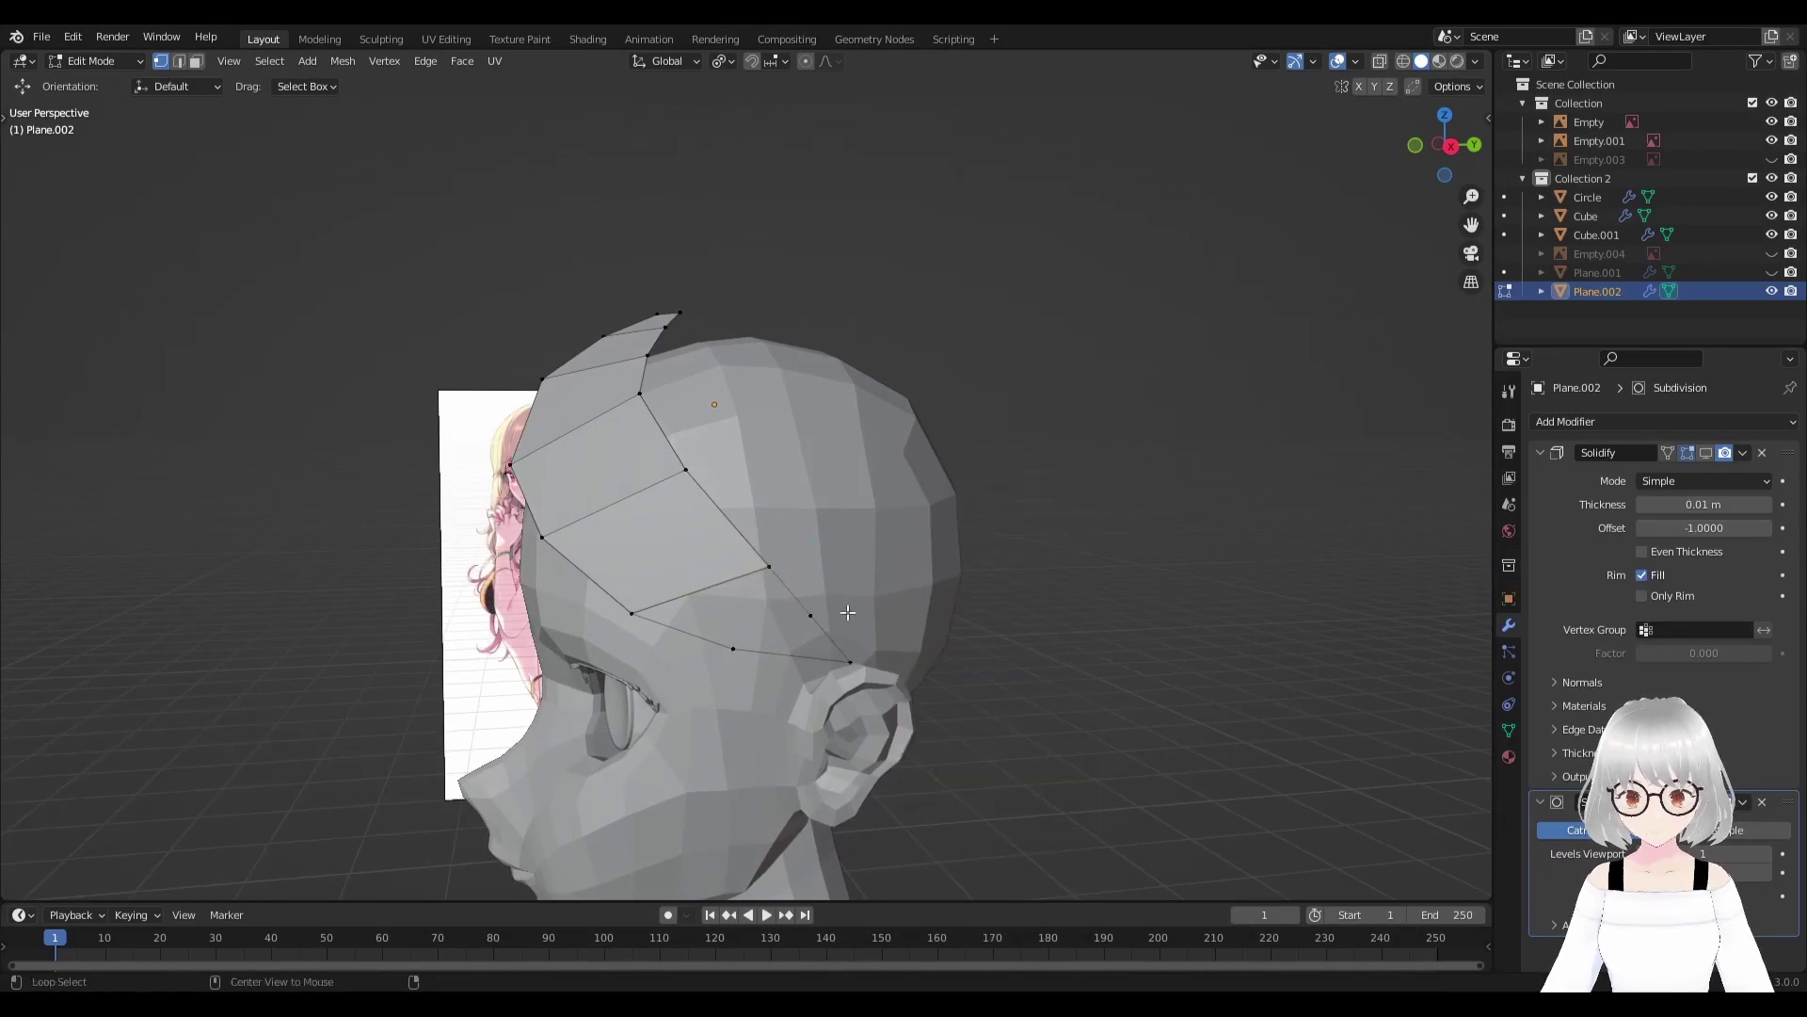
pyautogui.keyDown('ctrl'); pyautogui.click(780, 650); pyautogui.keyUp('ctrl')
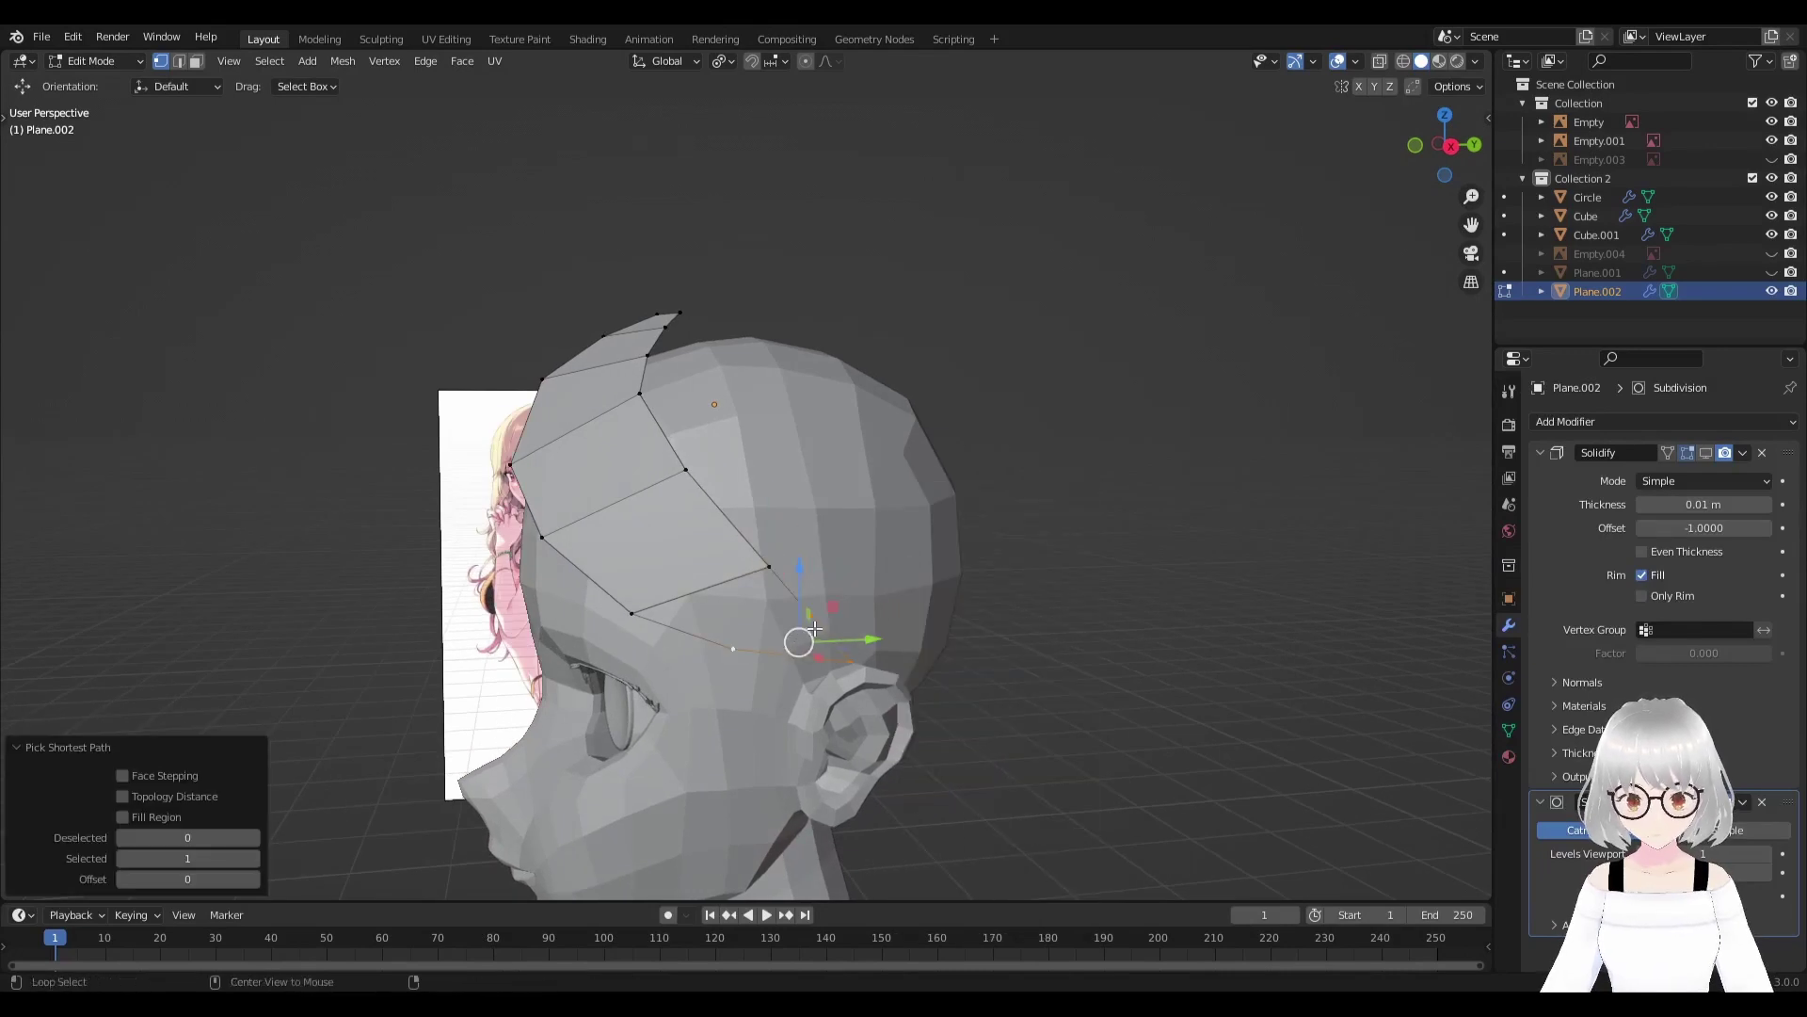
pyautogui.keyDown('shift'); pyautogui.click(789, 582); pyautogui.keyUp('shift')
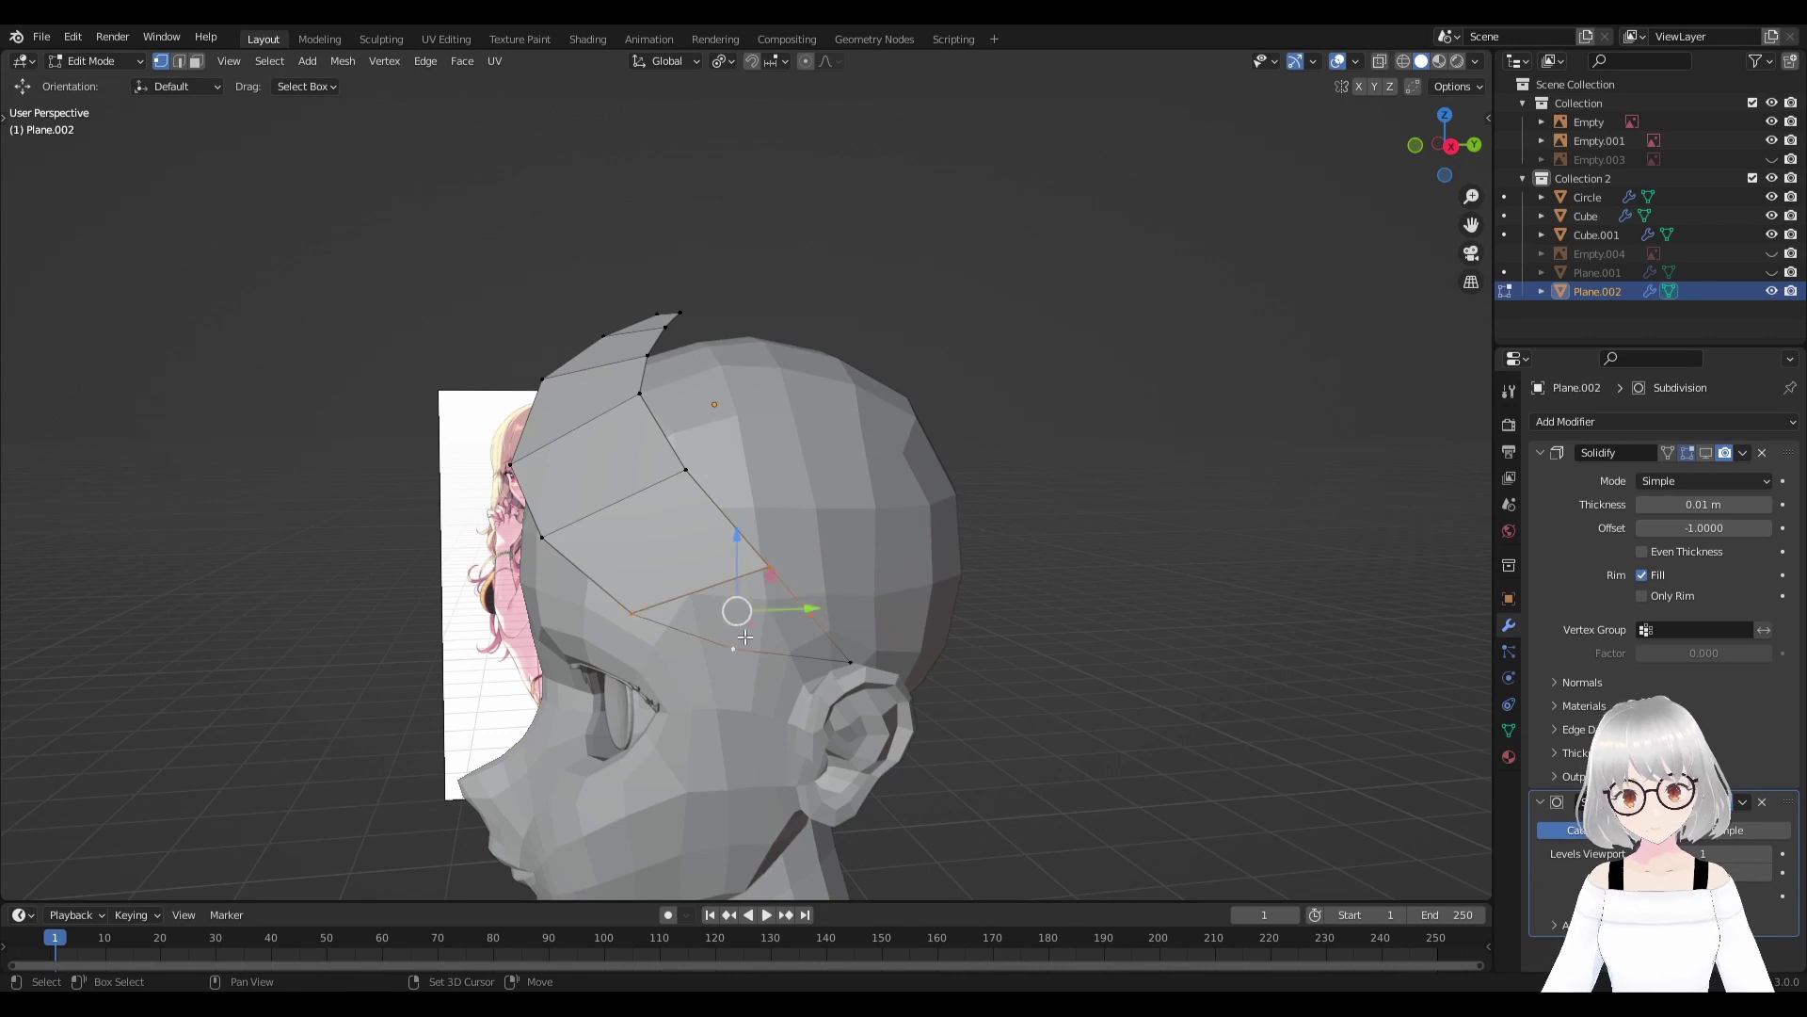
# Bevel the ear-end vertex, then move and scale the new vertices closer together.
pyautogui.keyDown('shift'); pyautogui.moveTo(888, 677); pyautogui.dragTo(839, 641, button='middle'); pyautogui.keyUp('shift')
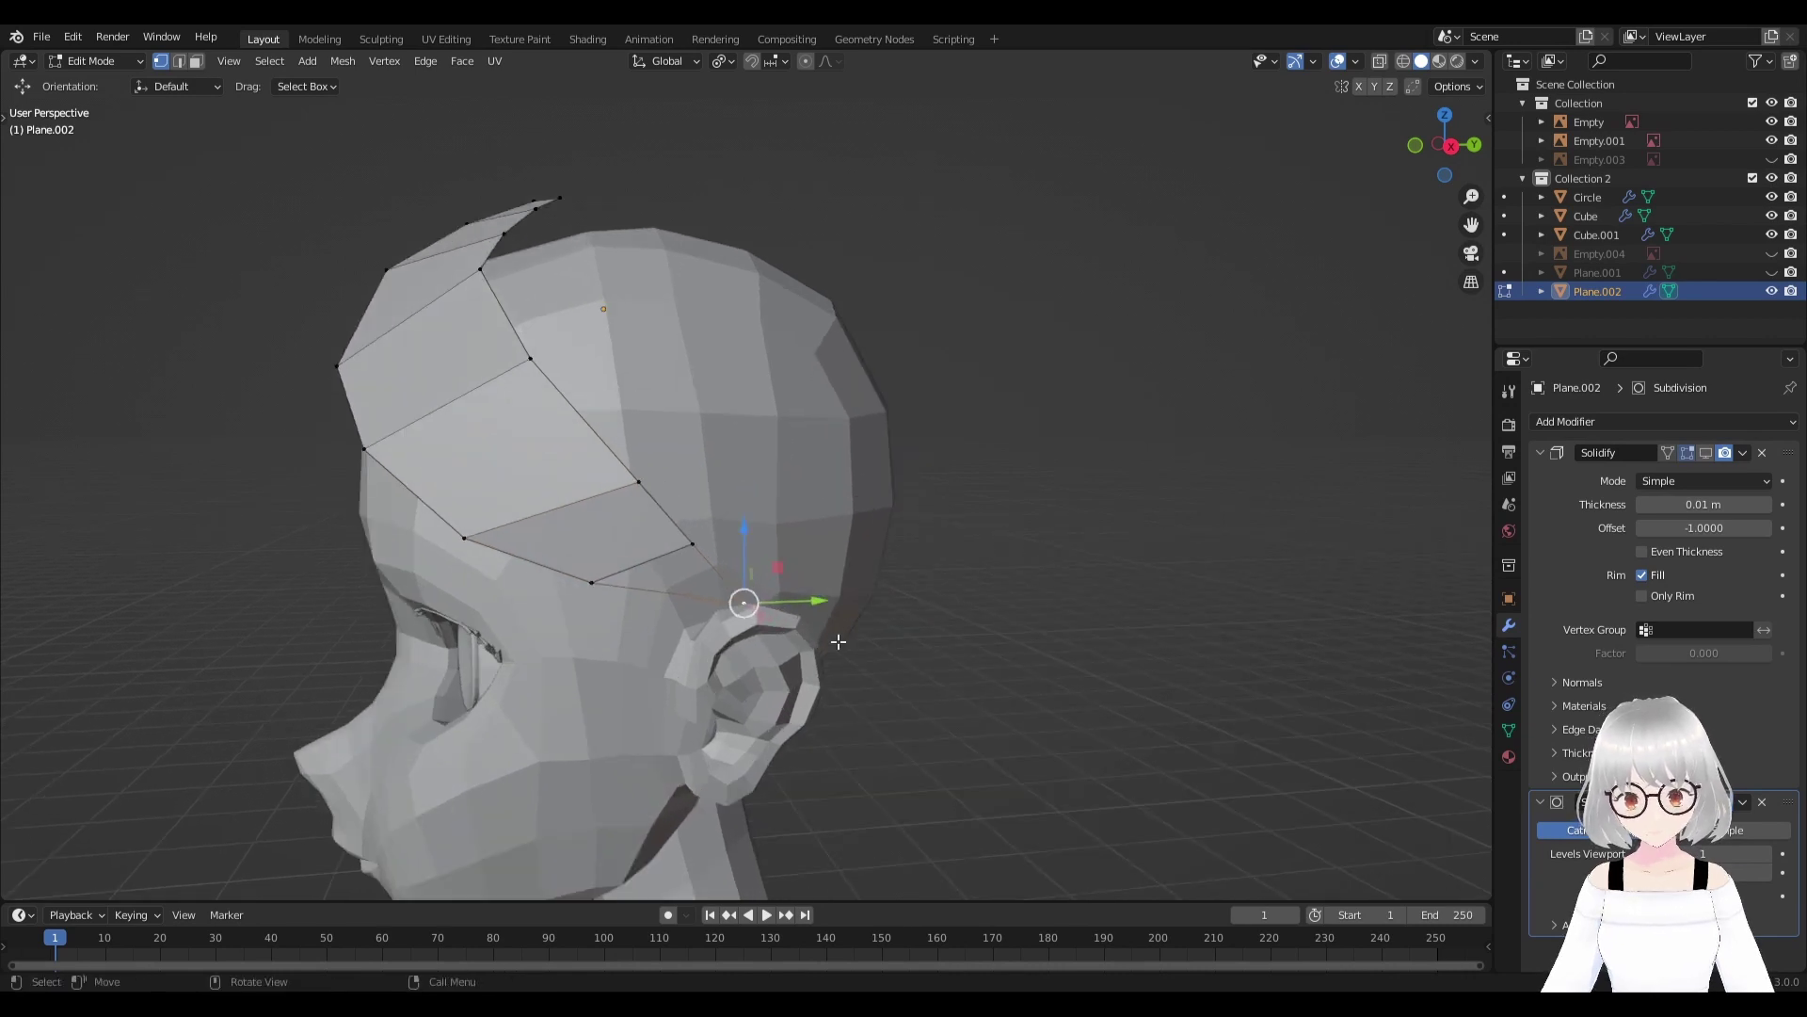
pyautogui.click(866, 664)
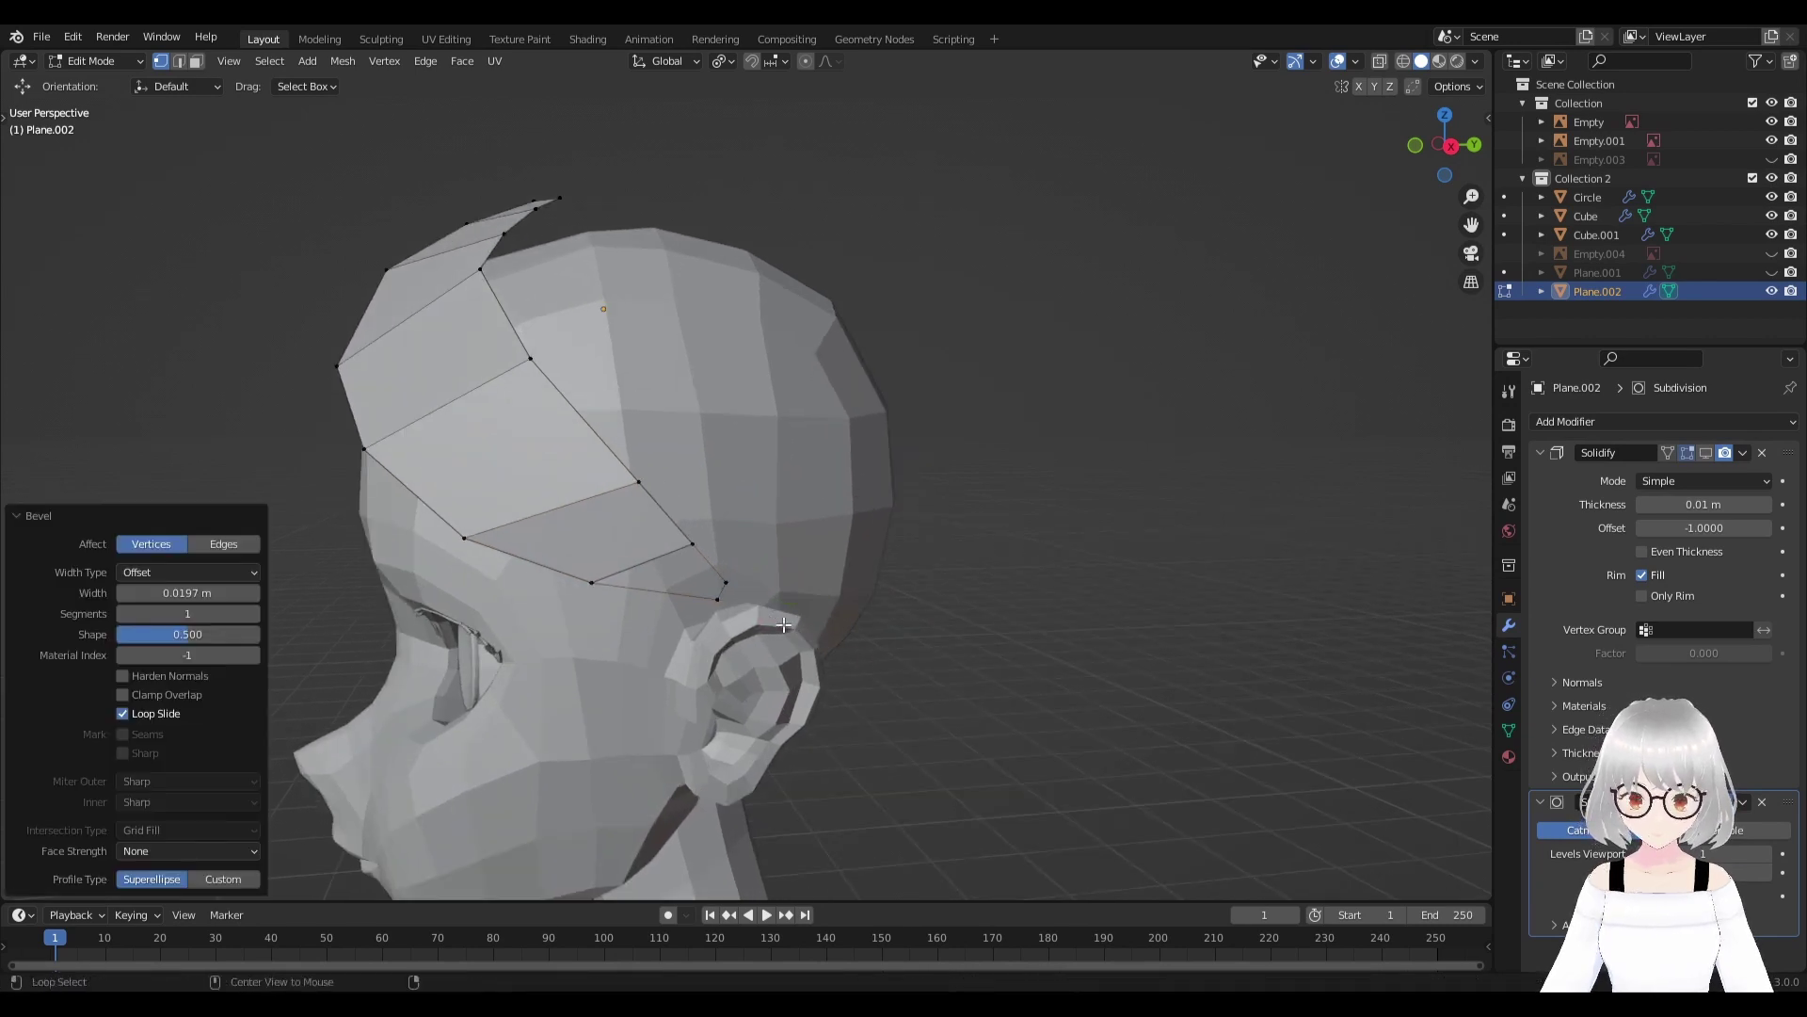
pyautogui.moveTo(848, 649)
pyautogui.mouseDown(button='middle')
pyautogui.moveTo(749, 602)
pyautogui.moveTo(760, 629)
pyautogui.moveTo(955, 738)
pyautogui.mouseUp(button='middle')
pyautogui.press('g')
pyautogui.click(814, 653)
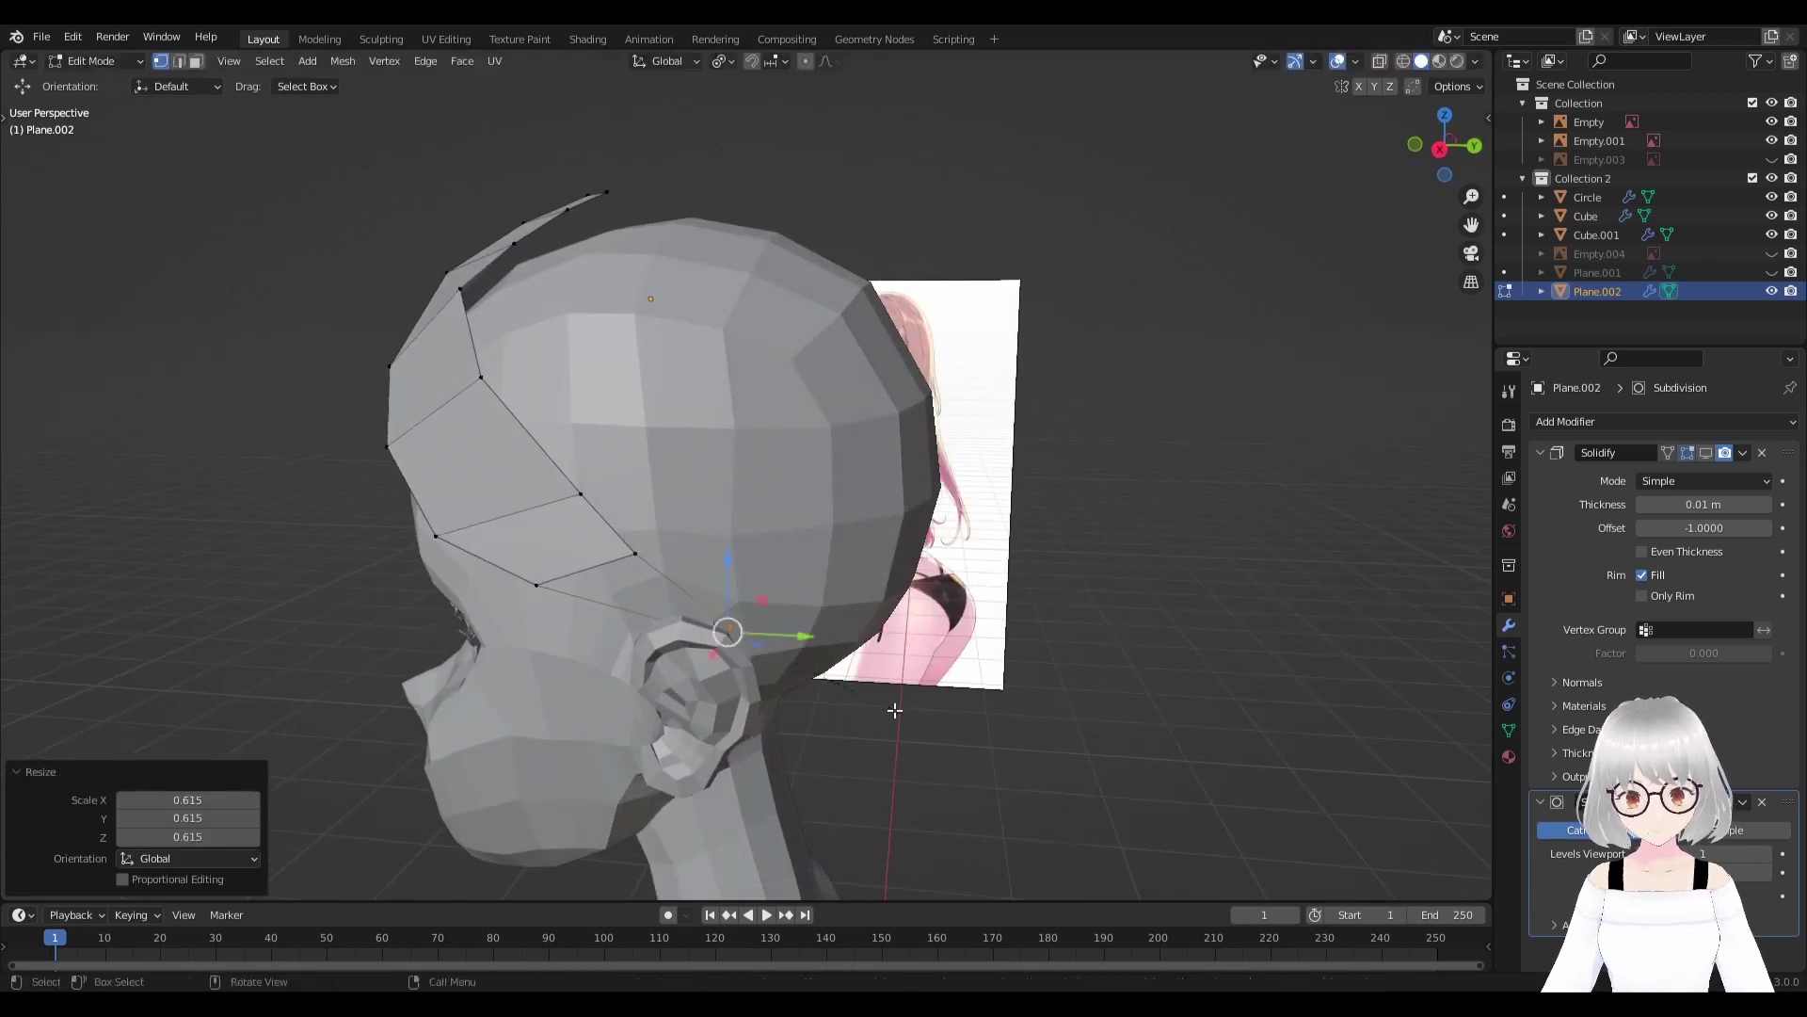
pyautogui.click(666, 587)
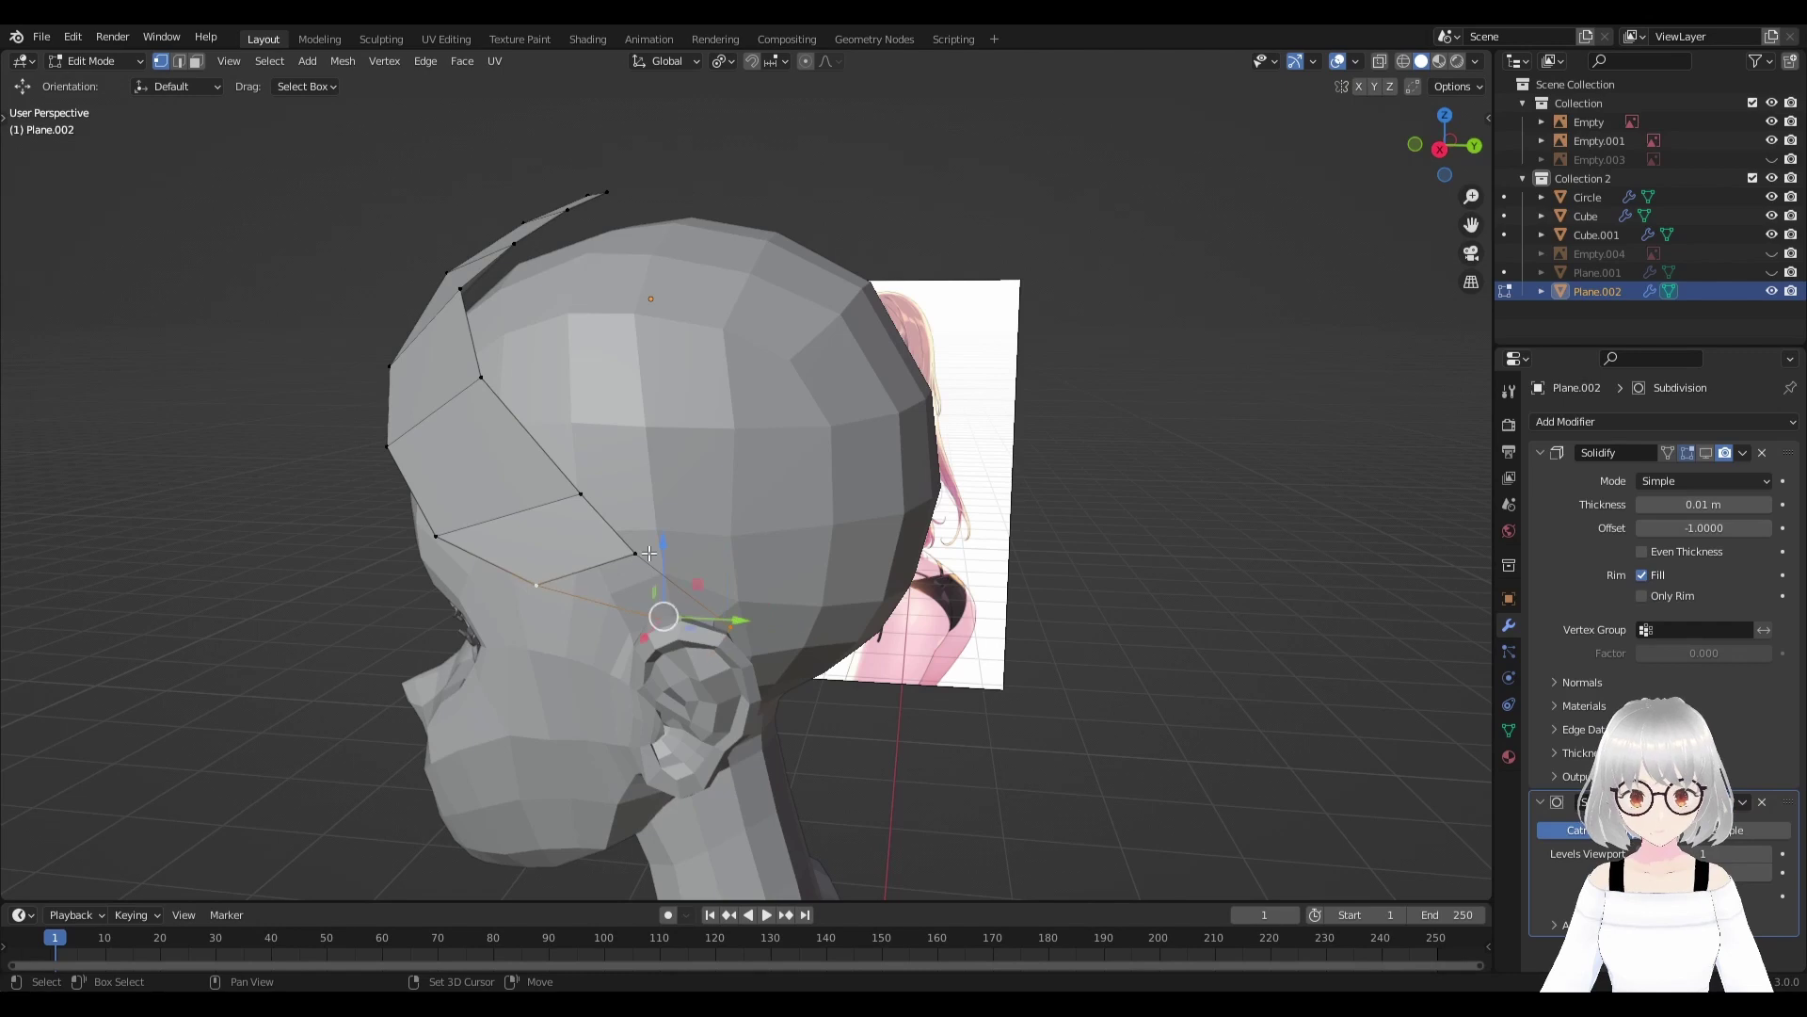
# Clear the selection and begin a lengthwise loop cut on the strand.
pyautogui.moveTo(732, 602); pyautogui.dragTo(712, 610, button='middle')
pyautogui.hotkey('alt', 'a')
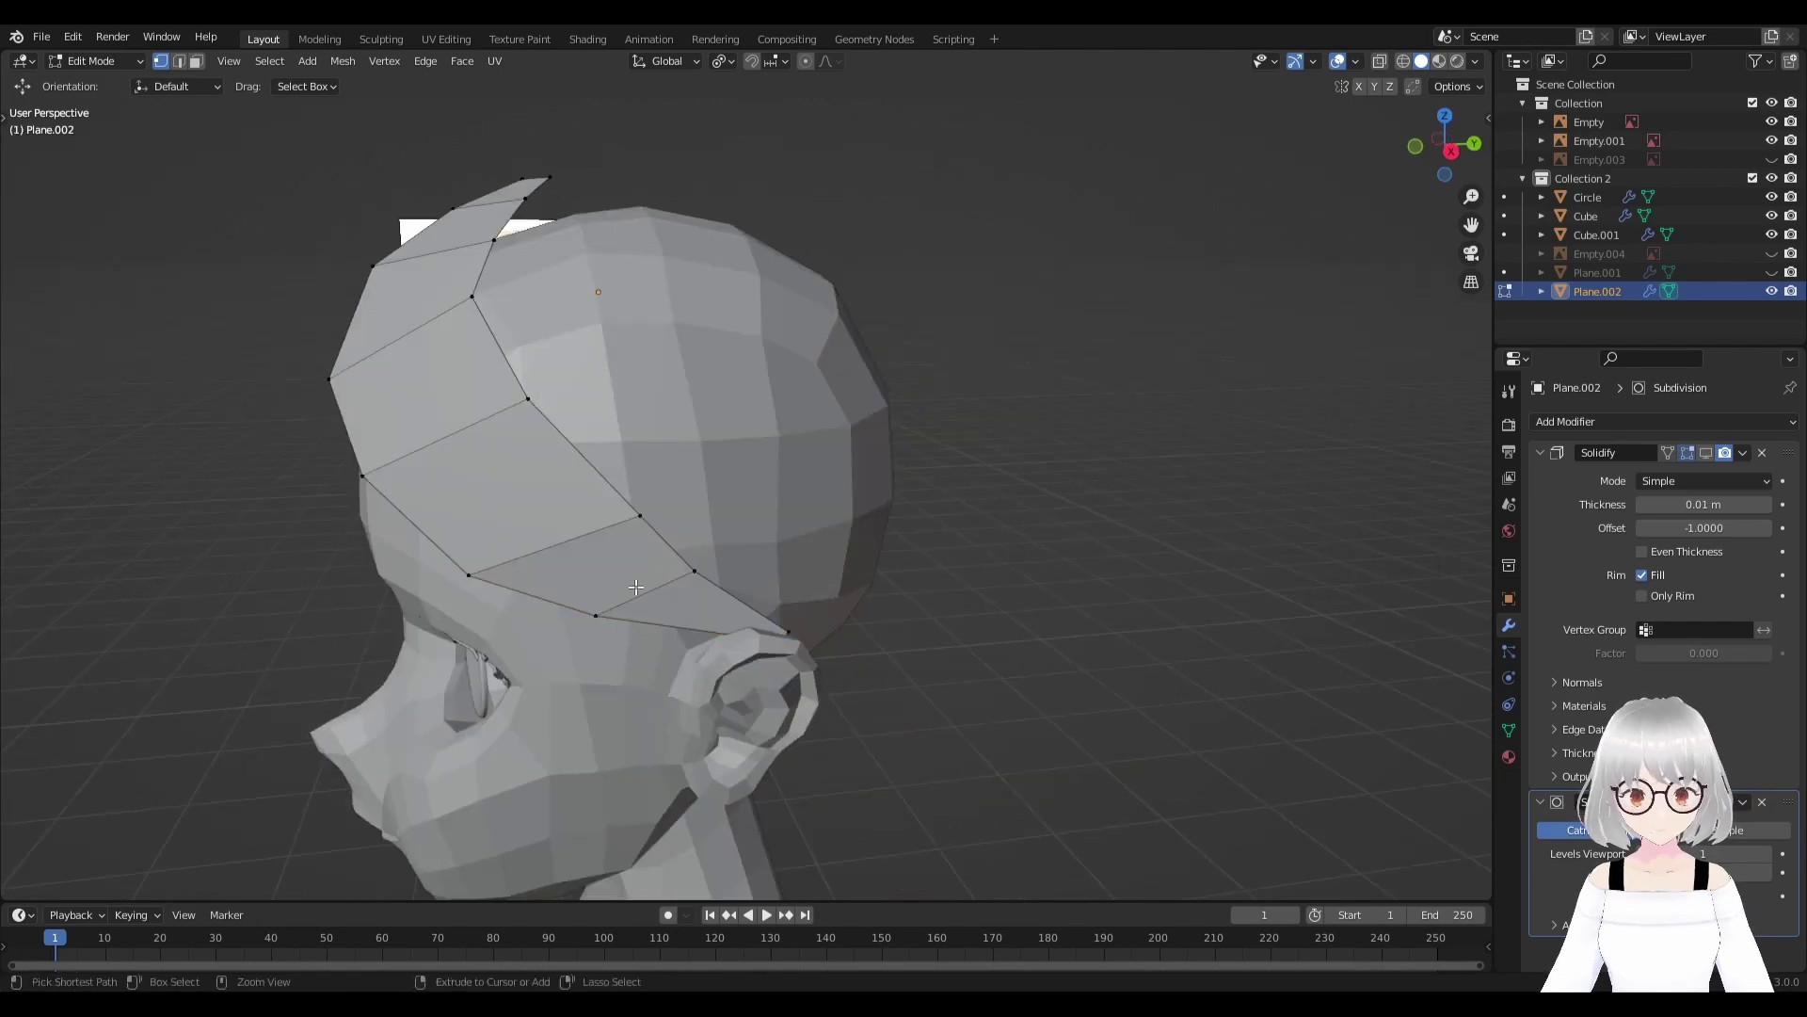
pyautogui.hotkey('ctrl', 'r')
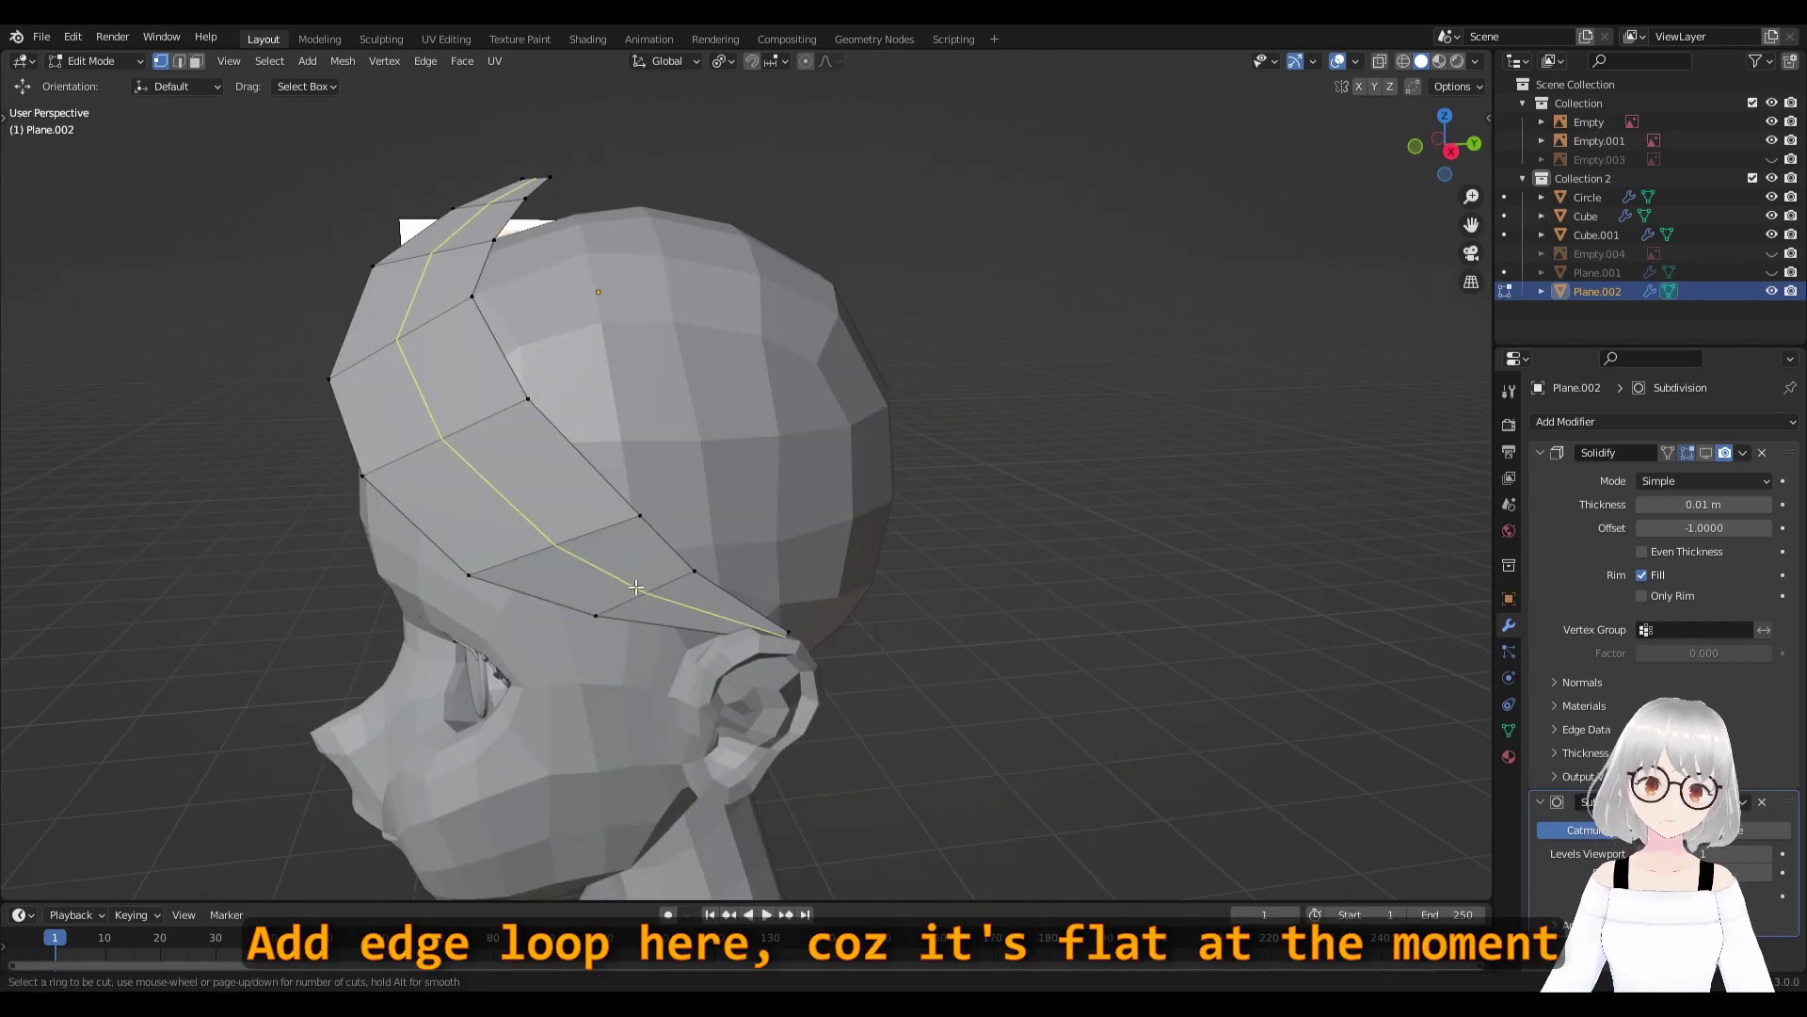
# Place a centred edge loop along the hair strand.
pyautogui.click(636, 588)
pyautogui.rightClick(637, 587)
pyautogui.moveTo(636, 587)
pyautogui.mouseDown(button='middle')
pyautogui.moveTo(599, 563)
pyautogui.moveTo(657, 526)
pyautogui.mouseUp(button='middle')
# Push the new edge loop outward along X in two moves.
pyautogui.hotkey('alt', 'a')
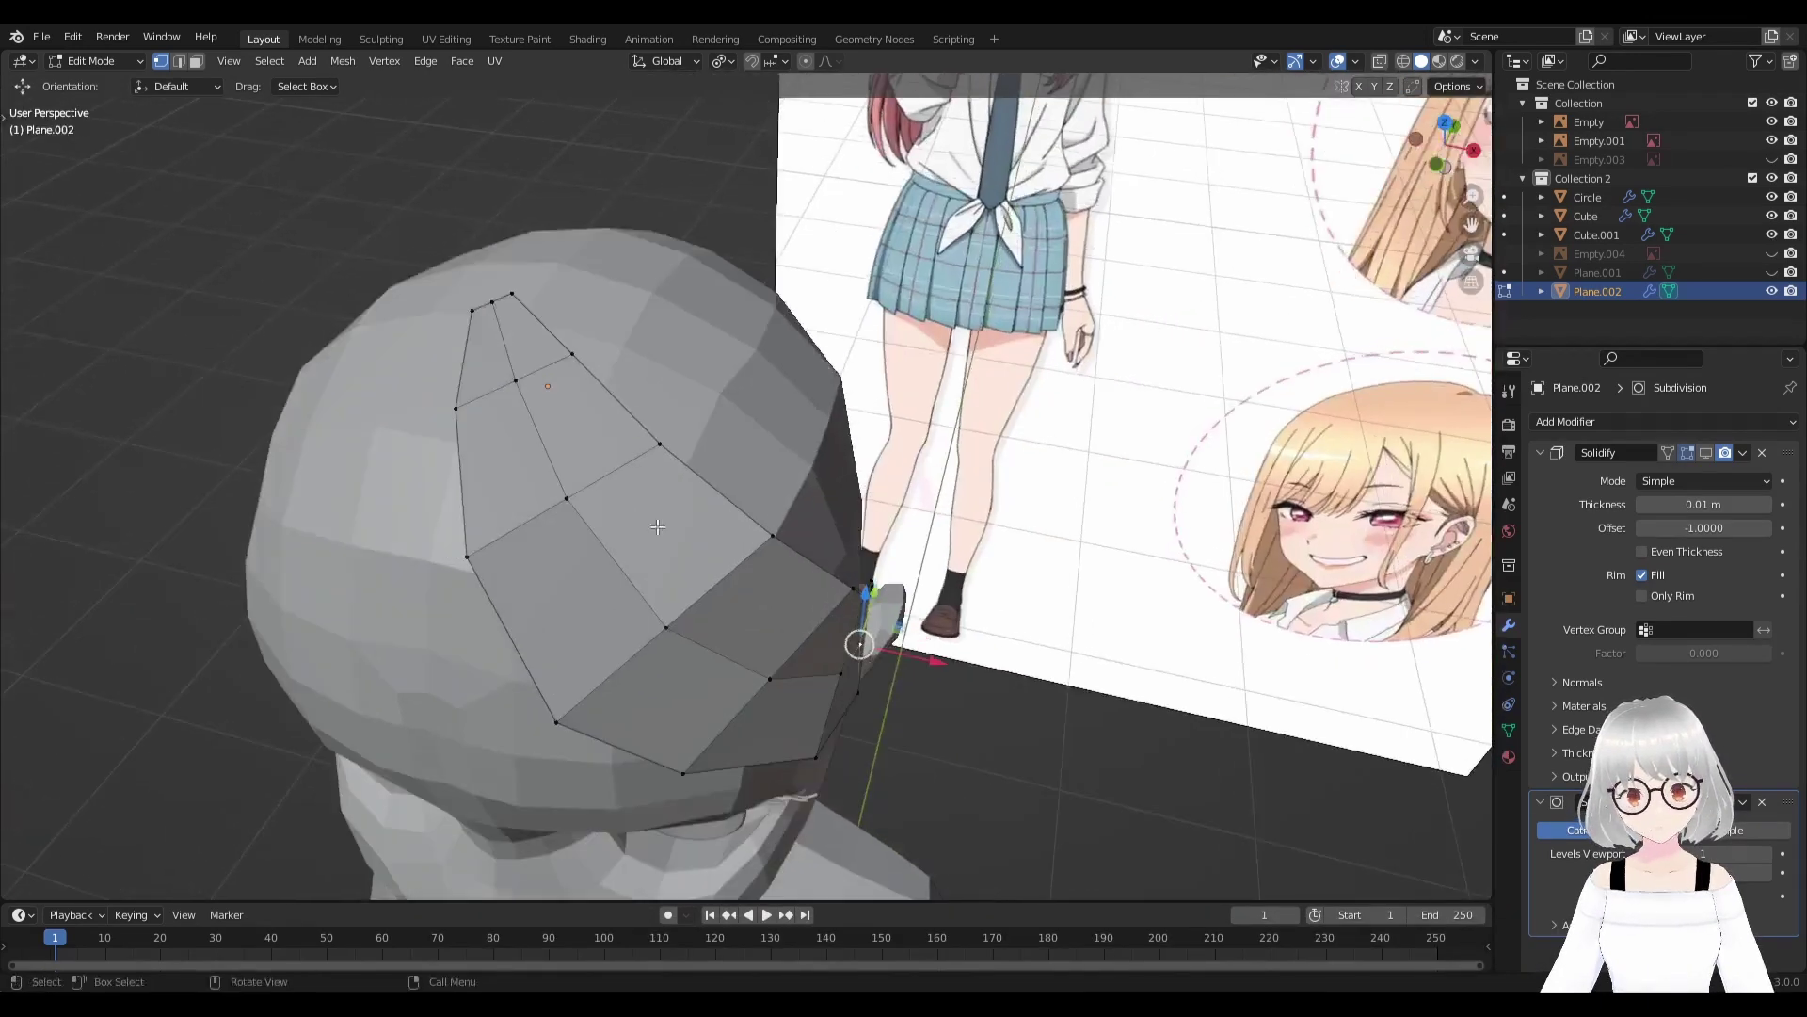
pyautogui.keyDown('alt'); pyautogui.click(795, 649); pyautogui.keyUp('alt')
pyautogui.press('g')
pyautogui.press('x')
pyautogui.click(819, 659)
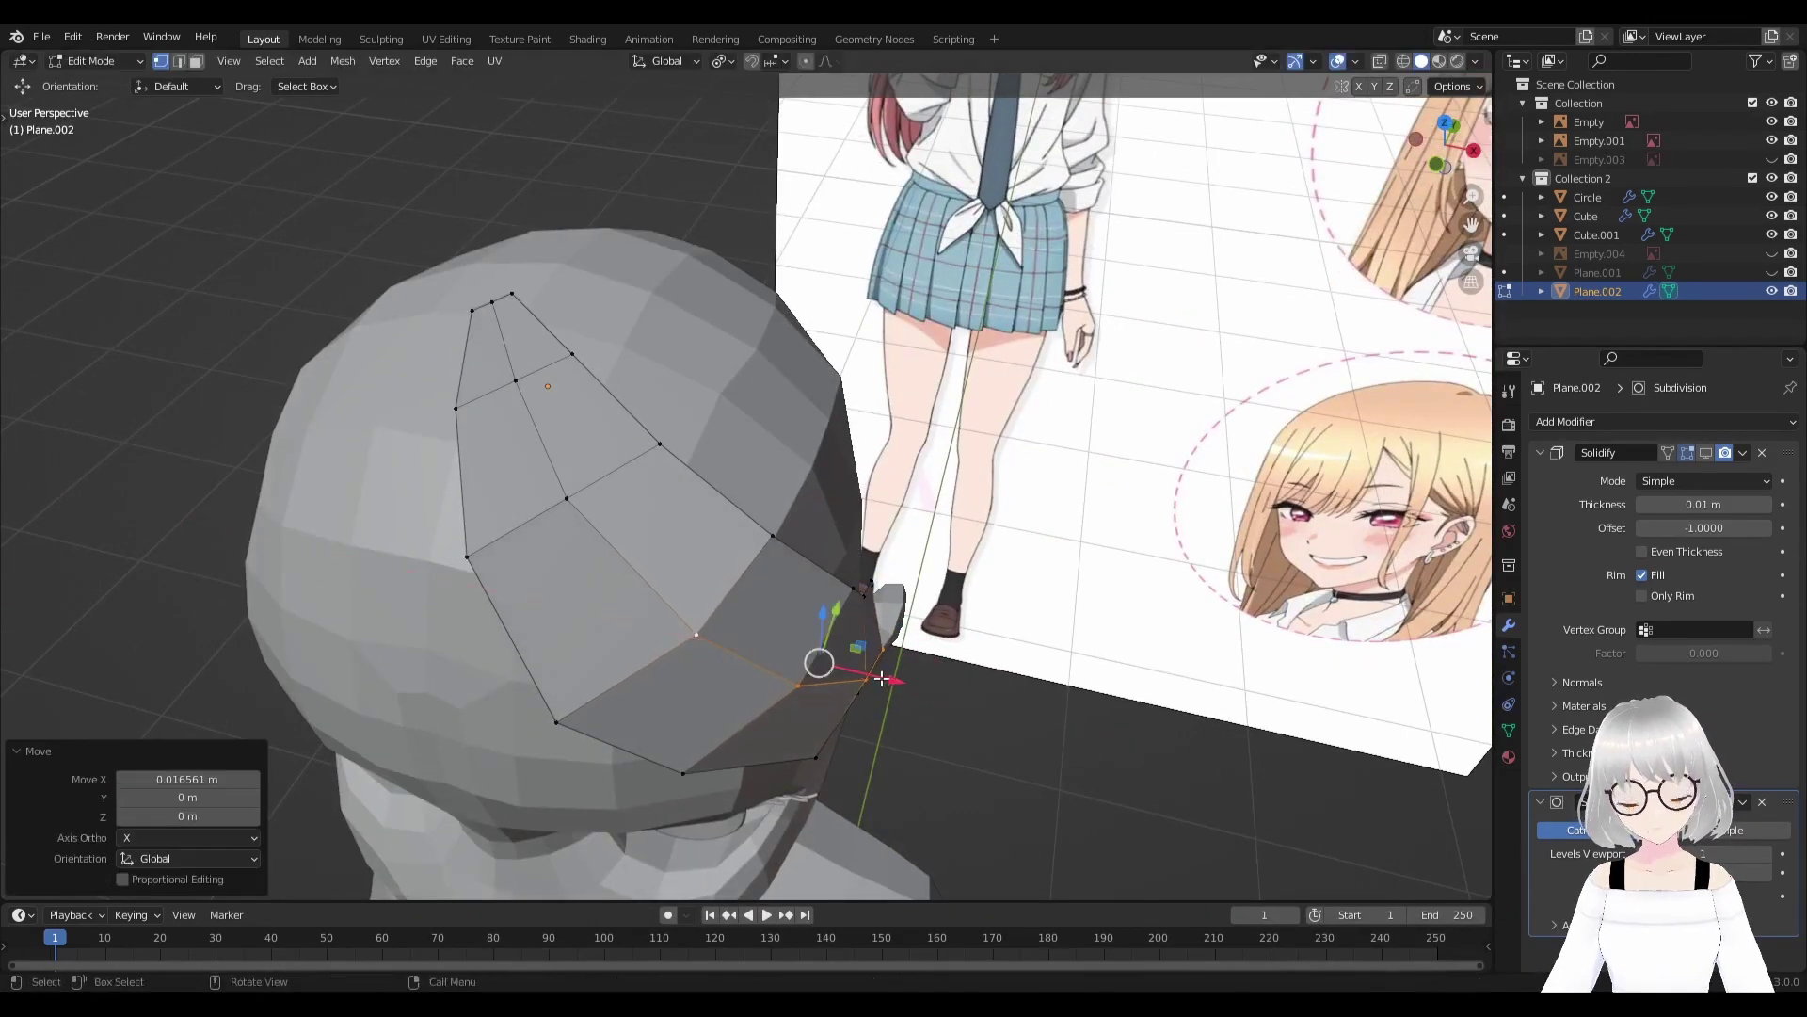
pyautogui.moveTo(819, 659)
pyautogui.mouseDown(button='middle')
pyautogui.moveTo(747, 666)
pyautogui.moveTo(573, 608)
pyautogui.moveTo(681, 619)
pyautogui.moveTo(577, 576)
pyautogui.mouseUp(button='middle')
pyautogui.press('g')
pyautogui.press('x')
pyautogui.click(550, 621)
# Lift the selected strand vertices vertically along Z.
pyautogui.hotkey('alt', 'a')
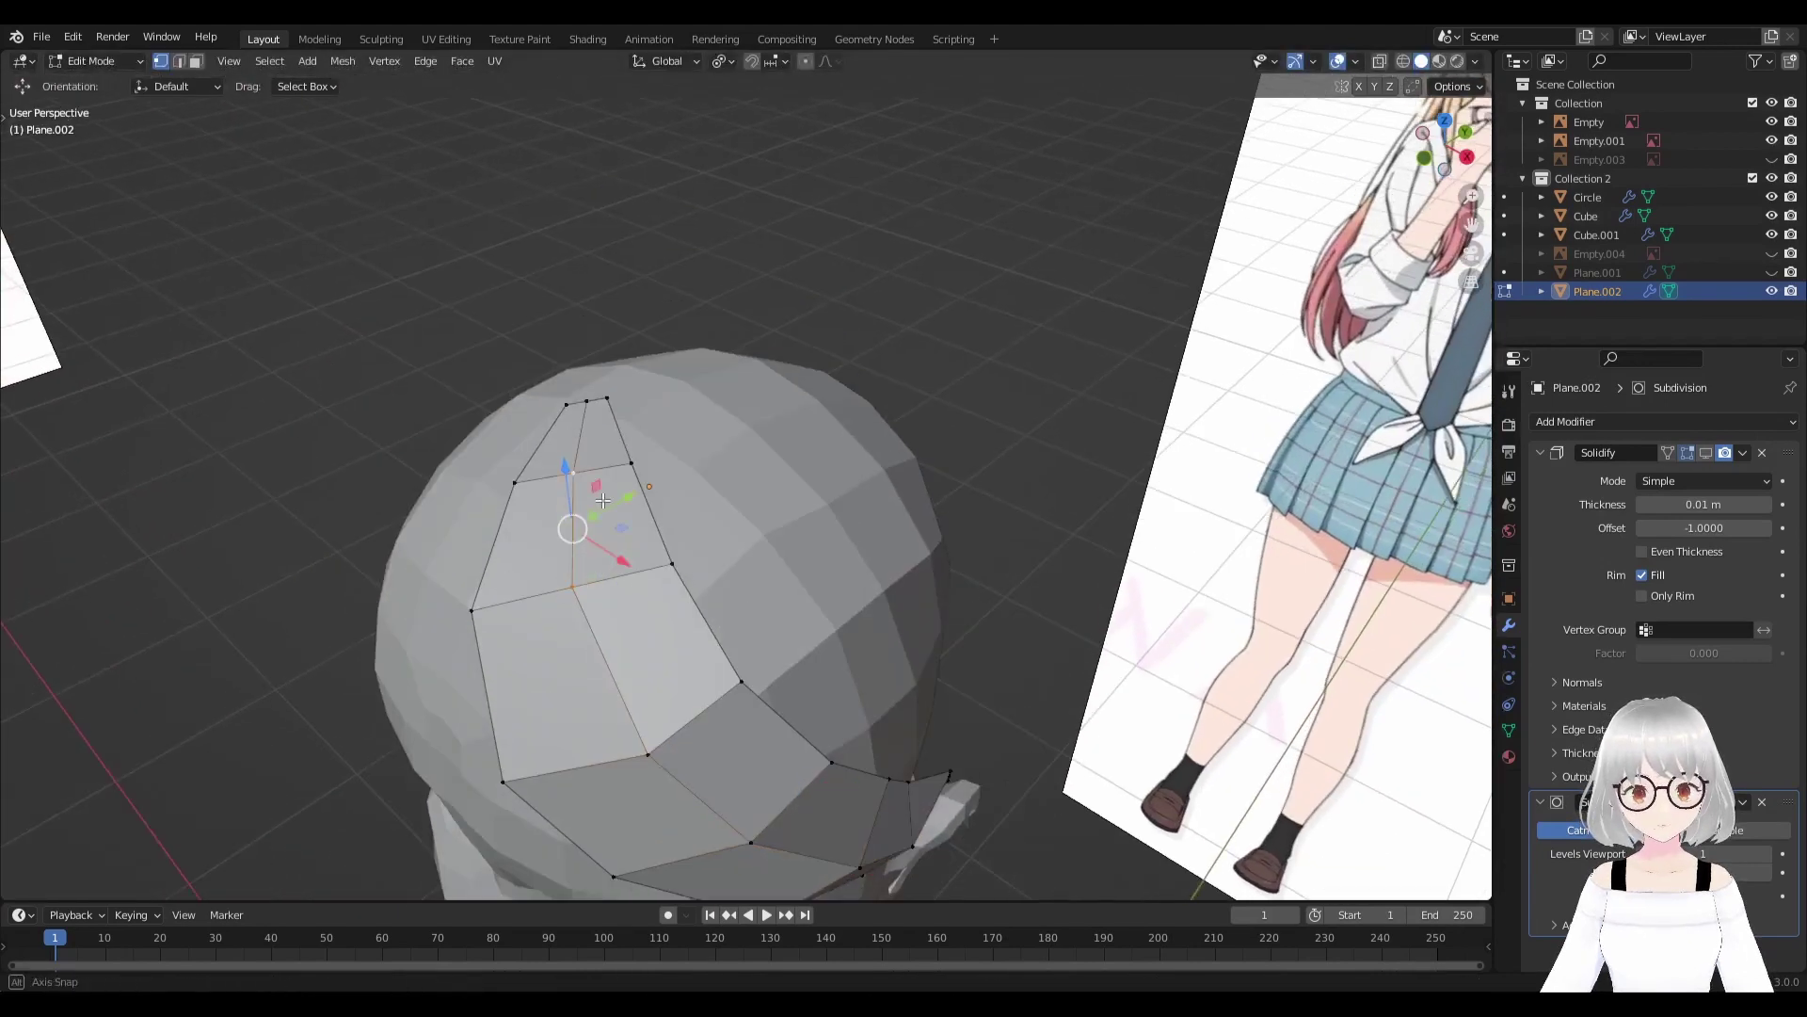
pyautogui.moveTo(602, 500)
pyautogui.mouseDown(button='middle')
pyautogui.moveTo(491, 363)
pyautogui.moveTo(692, 572)
pyautogui.mouseUp(button='middle')
pyautogui.press('g')
pyautogui.press('z')
pyautogui.click(492, 363)
pyautogui.press('g')
pyautogui.press('y')
pyautogui.press('Escape')
pyautogui.hotkey('alt', 'a')
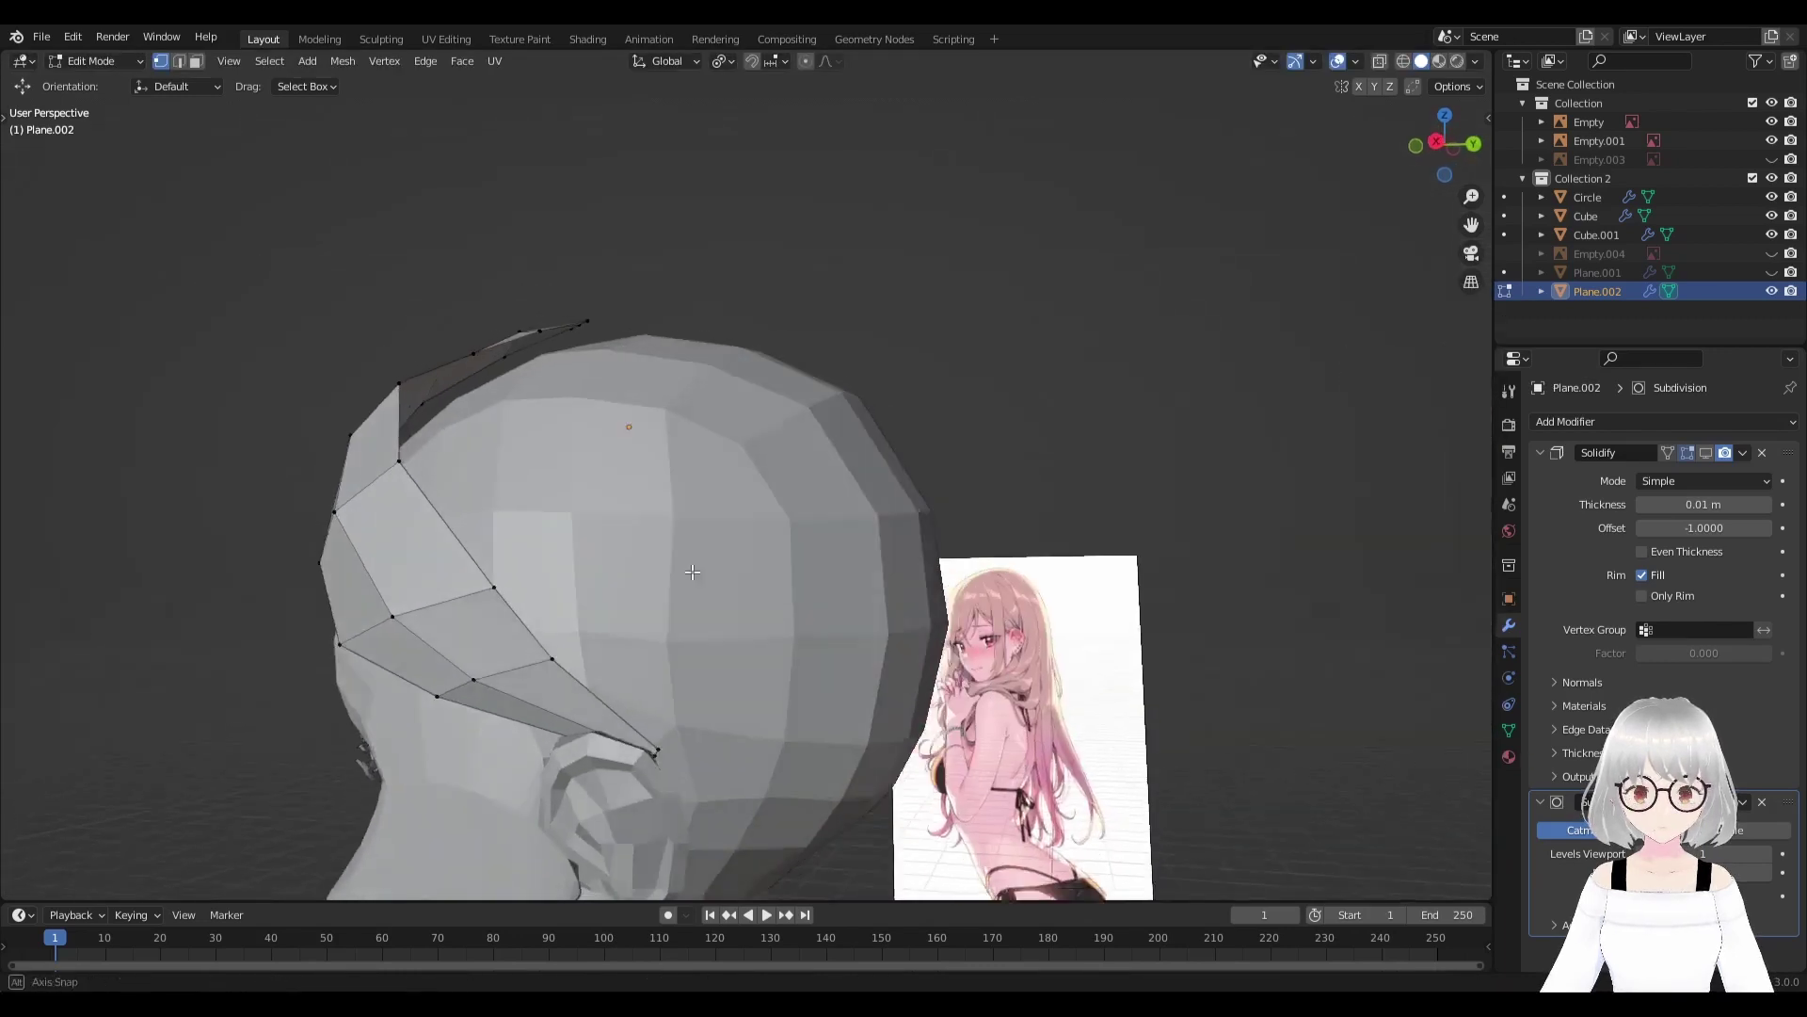
# Select the lengthwise edge loop and split it in two.
pyautogui.scroll(5, 769, 591)
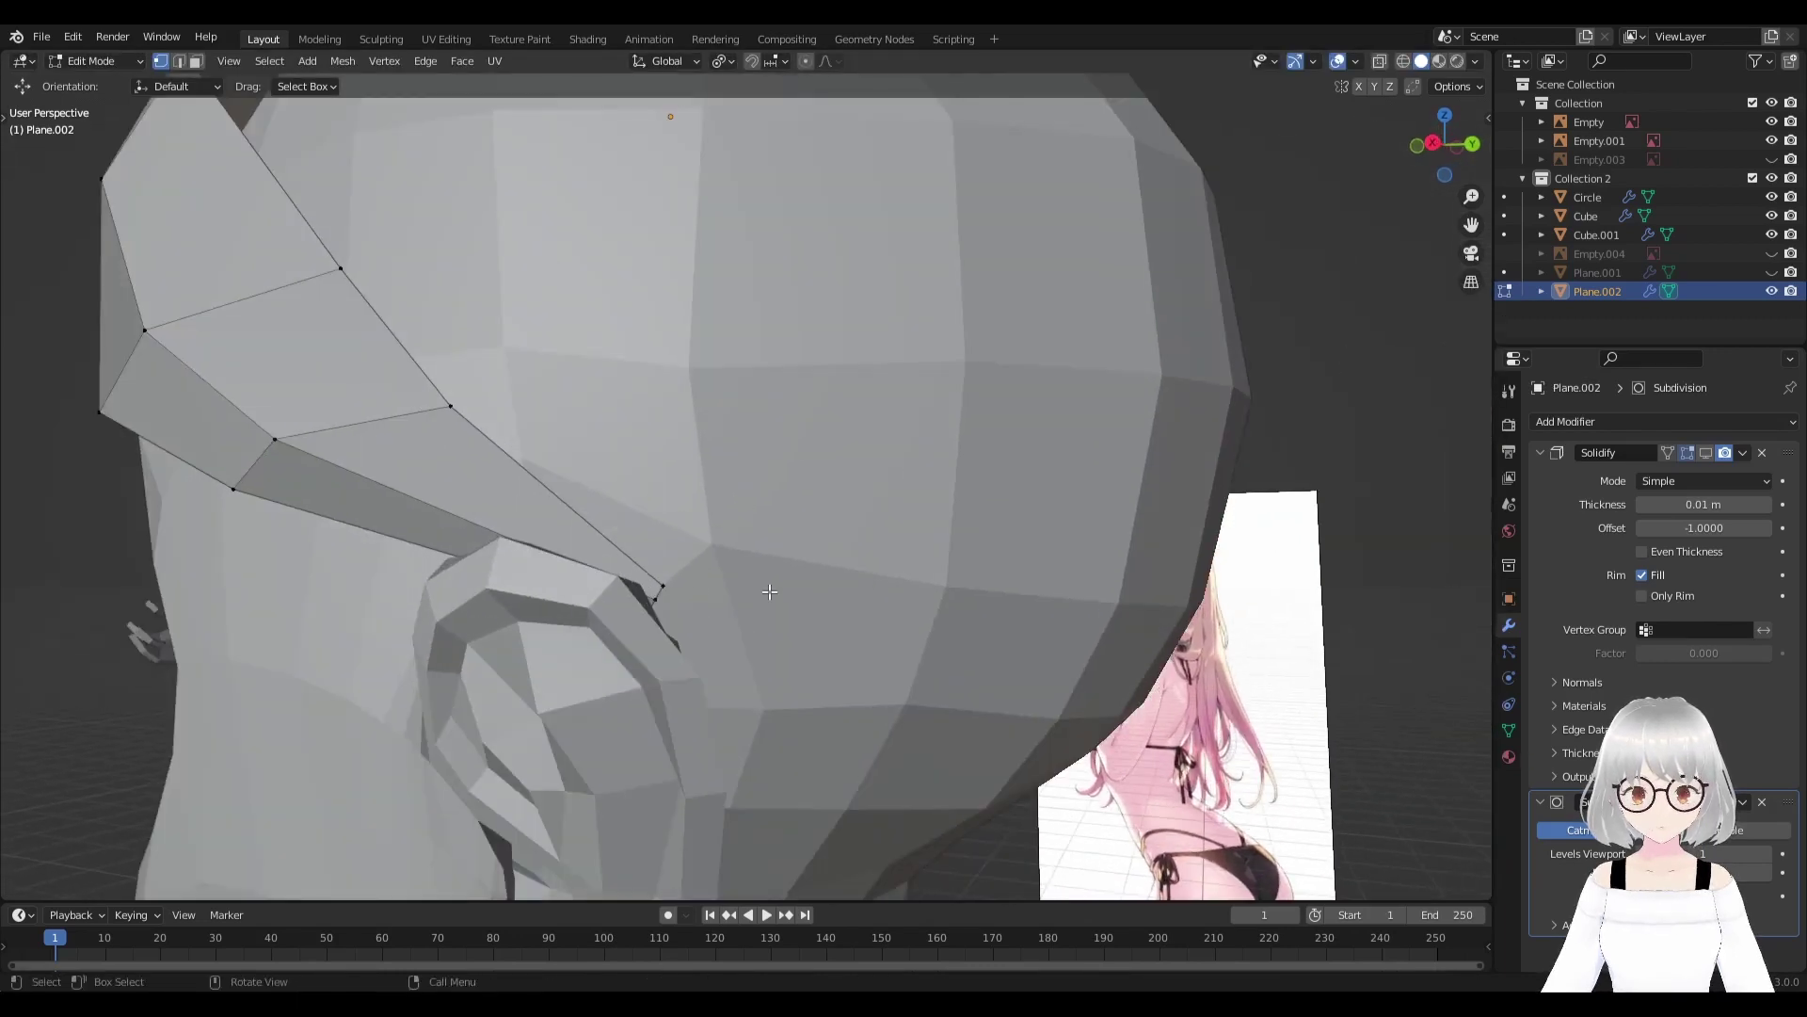
pyautogui.keyDown('alt'); pyautogui.click(622, 578); pyautogui.keyUp('alt')
pyautogui.scroll(-4, 622, 578)
pyautogui.moveTo(623, 578); pyautogui.dragTo(790, 584, button='middle')
pyautogui.scroll(3, 790, 584)
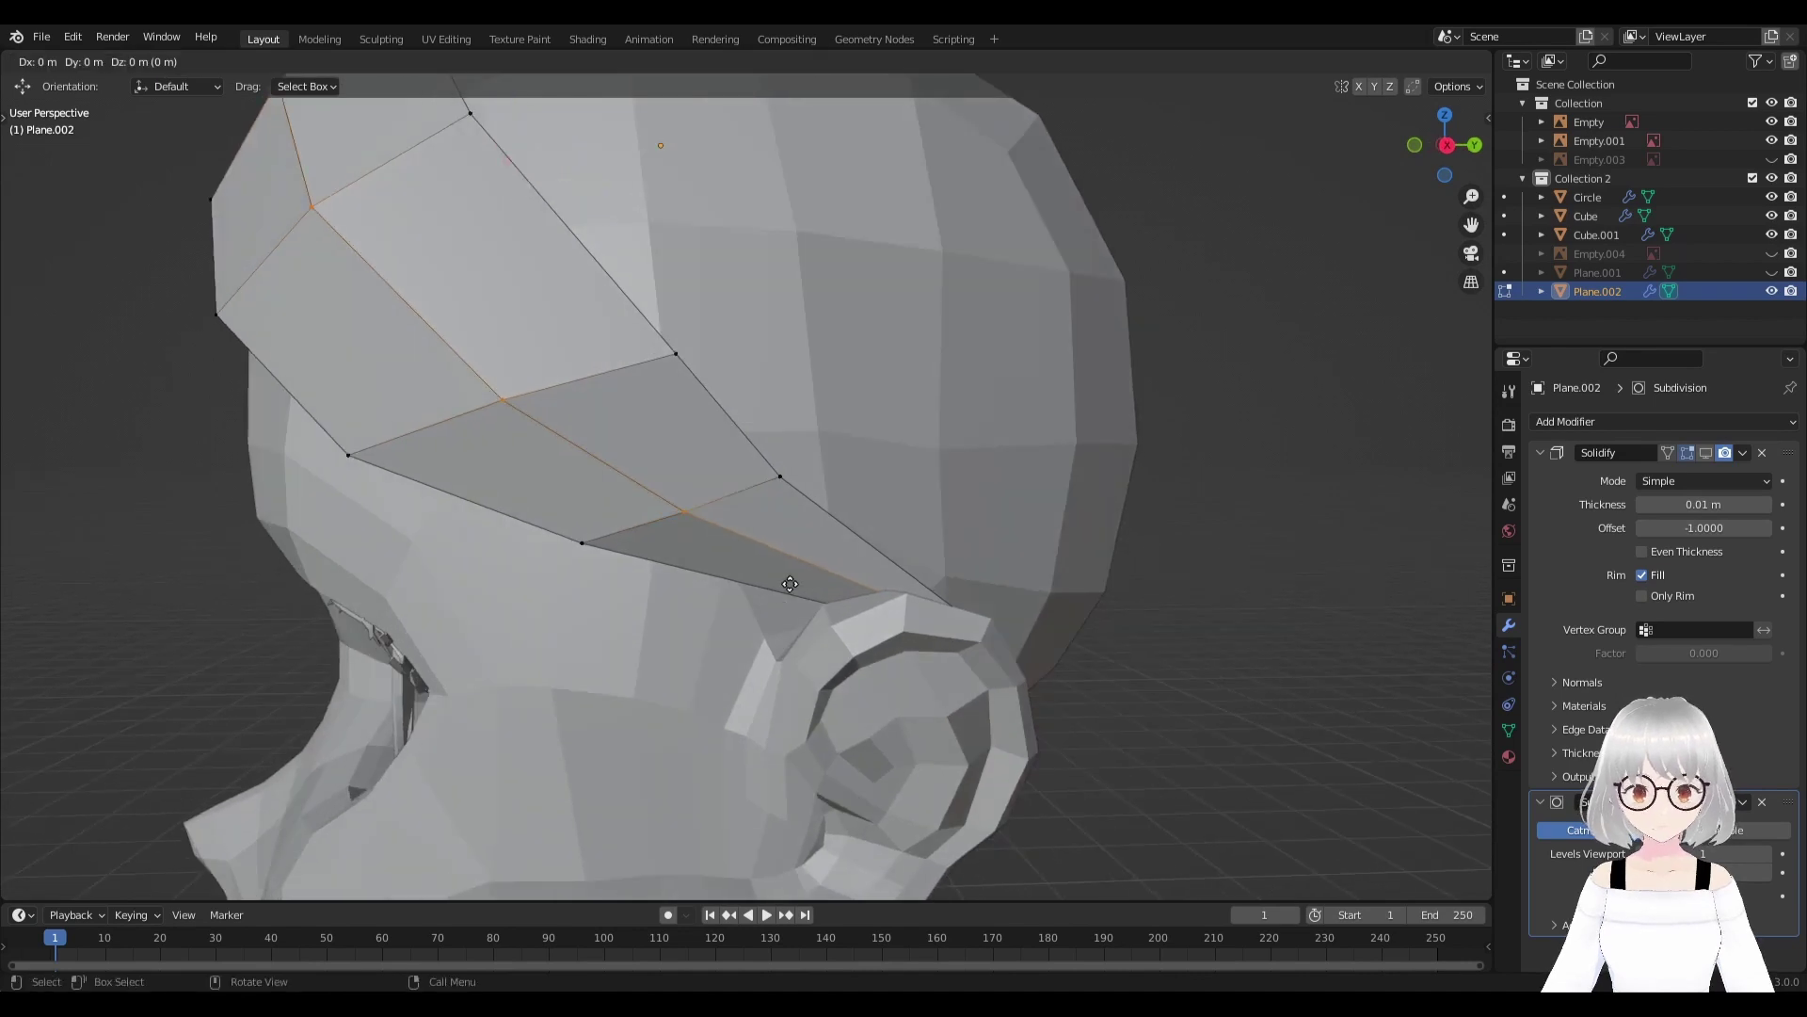
pyautogui.click(790, 584)
pyautogui.moveTo(790, 585); pyautogui.dragTo(807, 545, button='middle')
pyautogui.hotkey('alt', 'a')
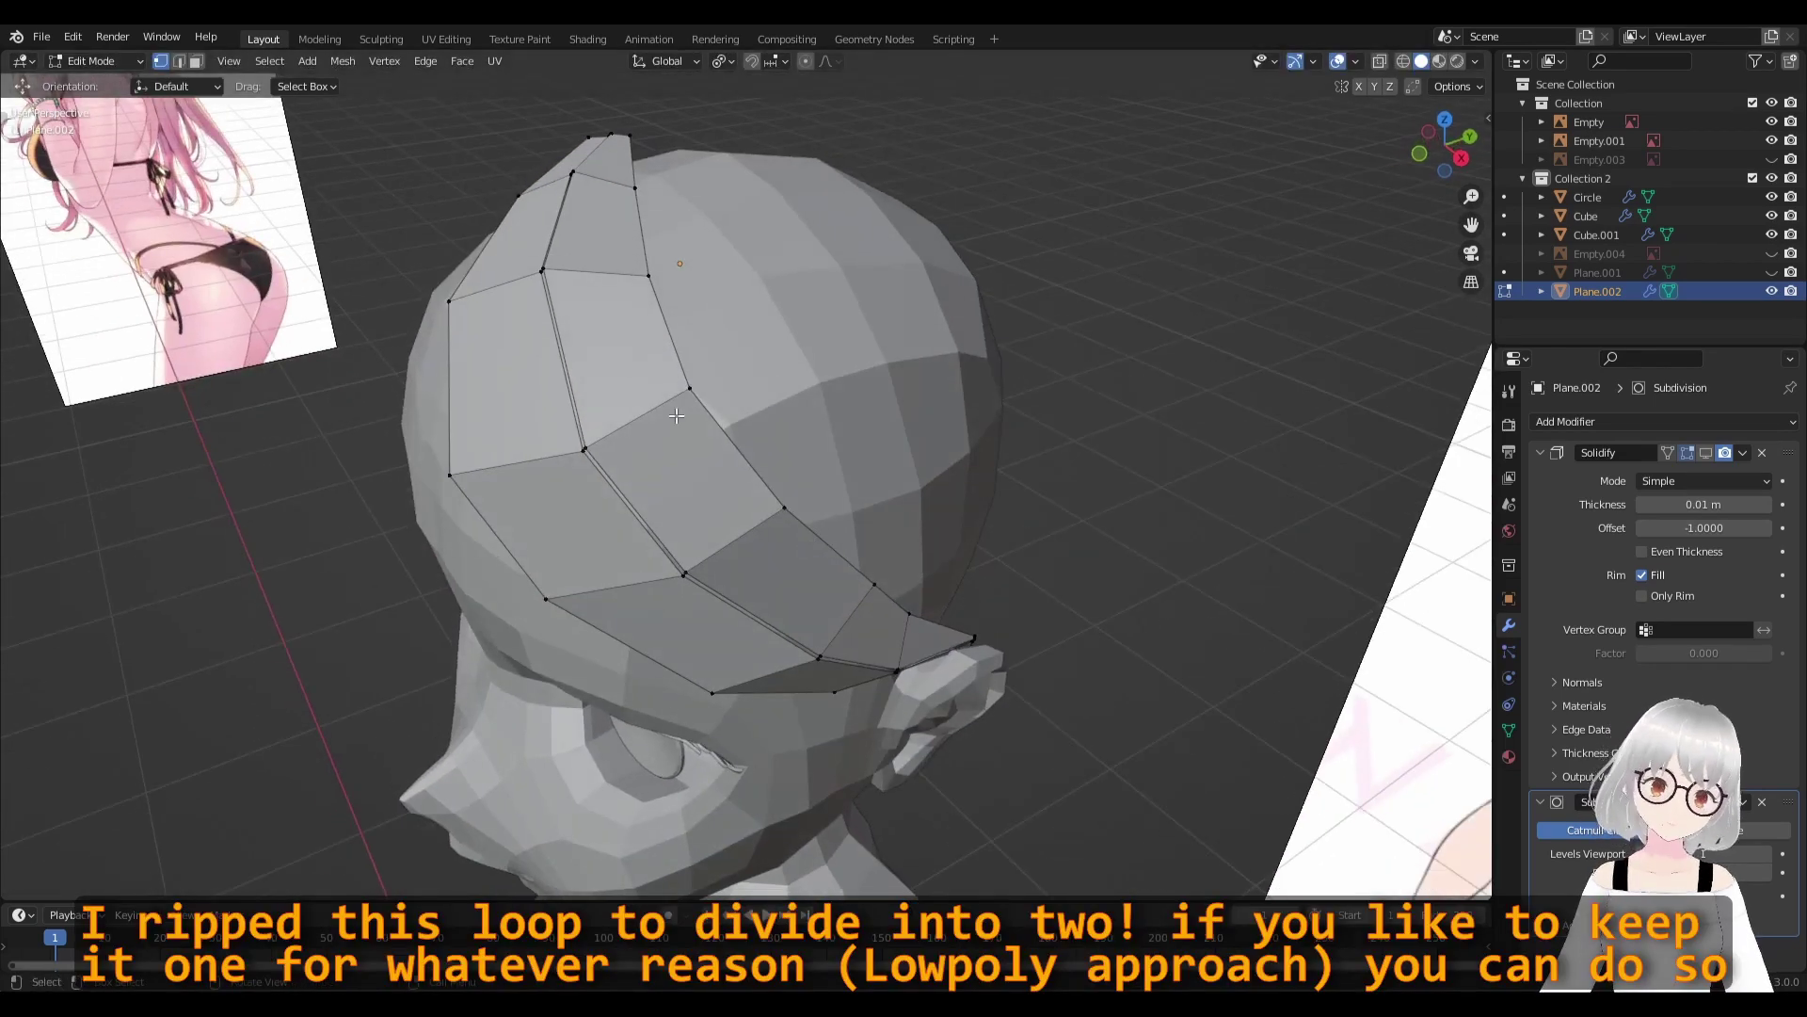
# Add further edge loops across the strand.
pyautogui.moveTo(676, 415)
pyautogui.mouseDown(button='middle')
pyautogui.moveTo(711, 527)
pyautogui.moveTo(756, 581)
pyautogui.mouseUp(button='middle')
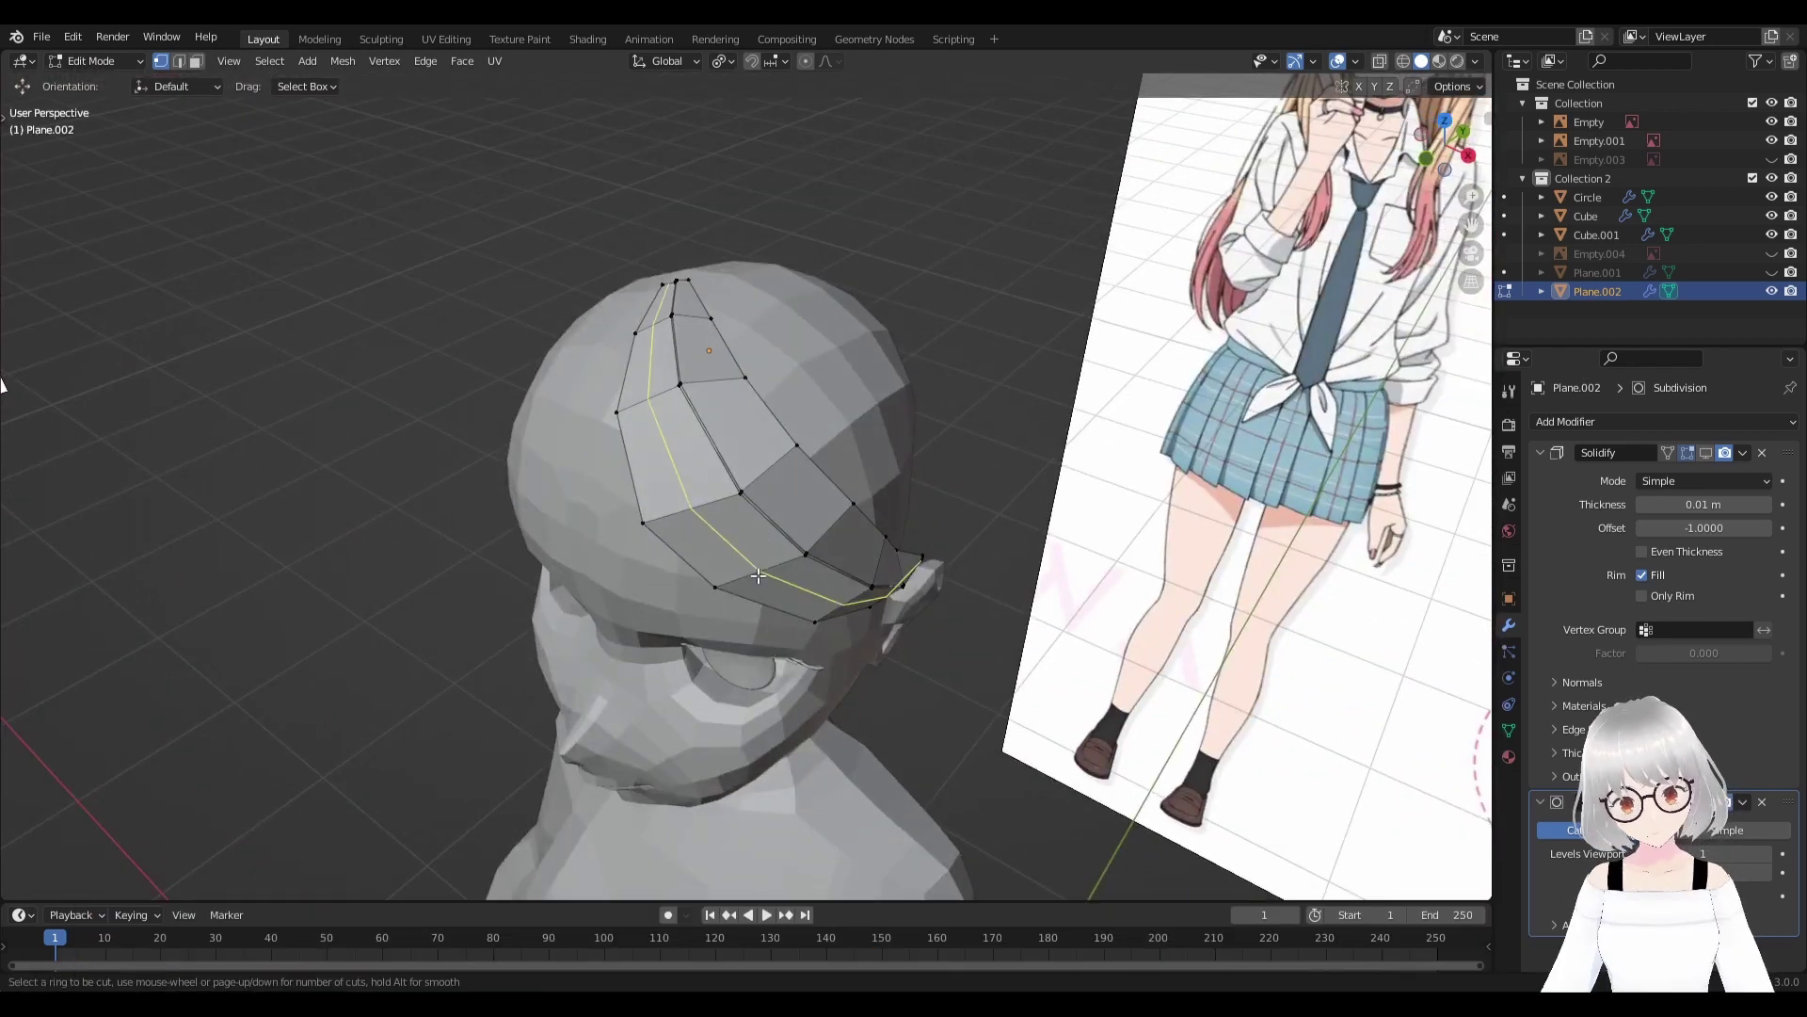
pyautogui.click(755, 576)
pyautogui.moveTo(756, 576); pyautogui.dragTo(829, 584, button='middle')
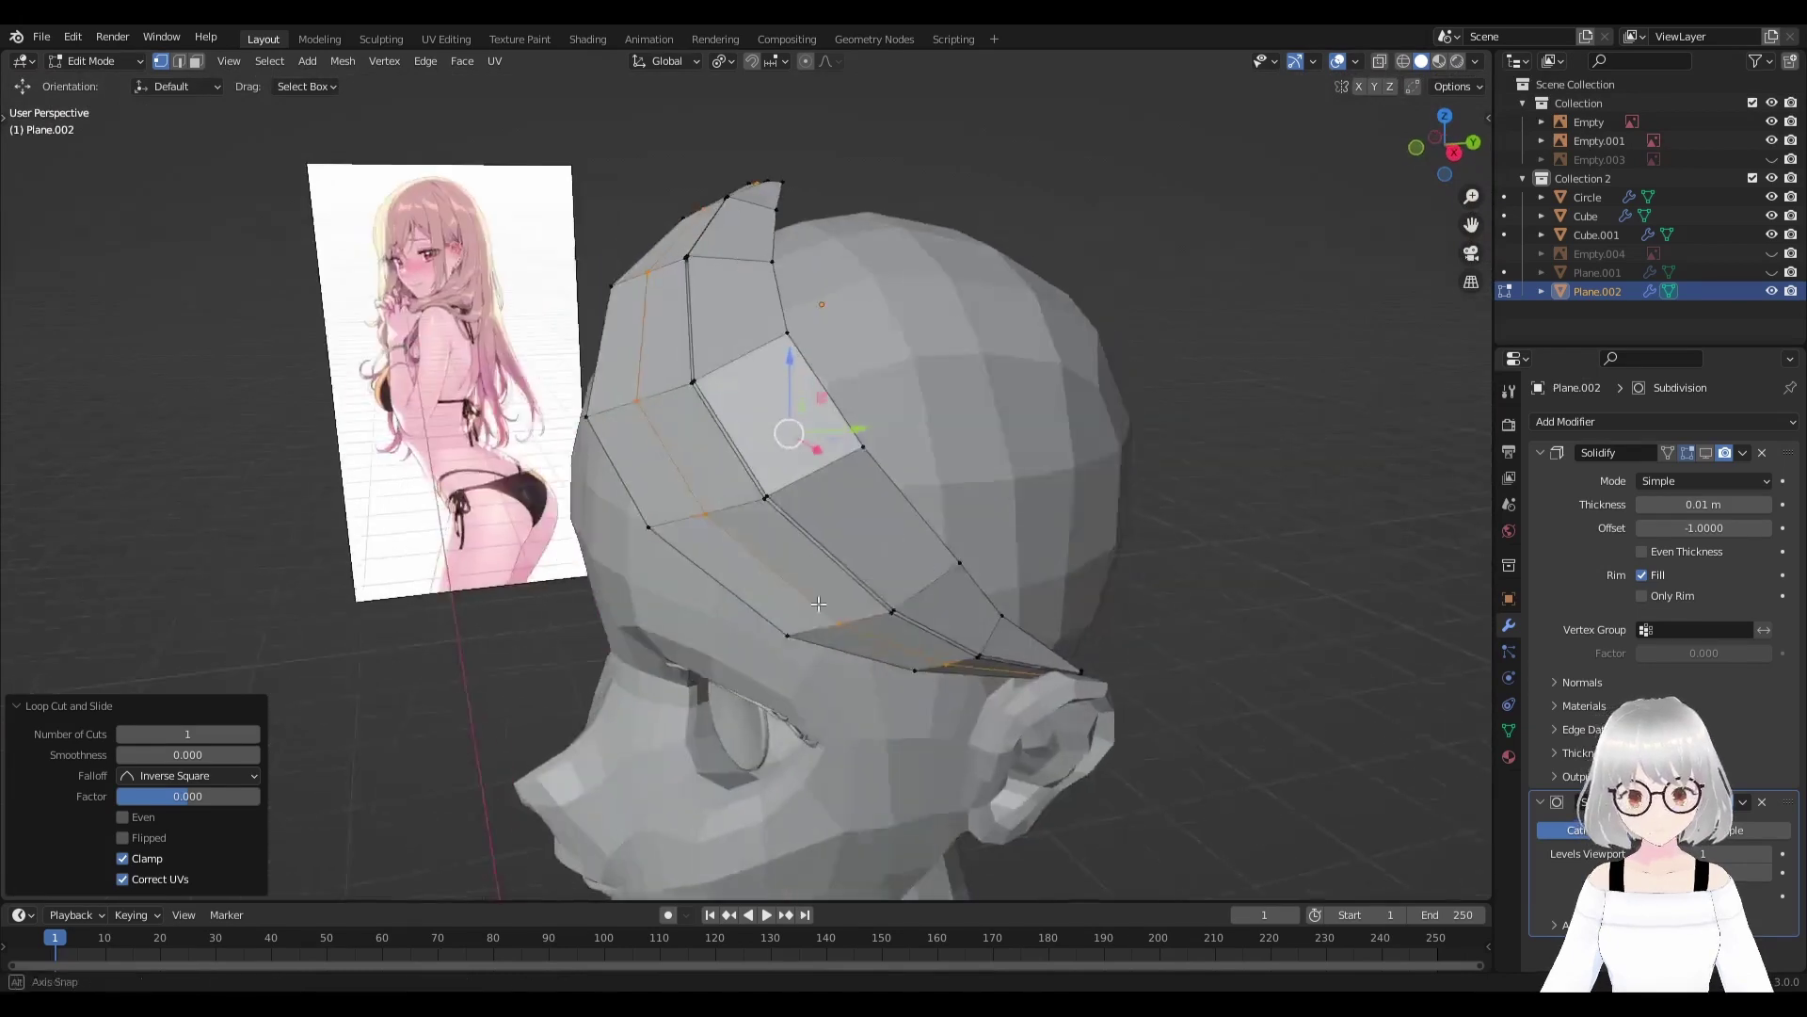
pyautogui.keyDown('alt'); pyautogui.click(832, 546); pyautogui.keyUp('alt')
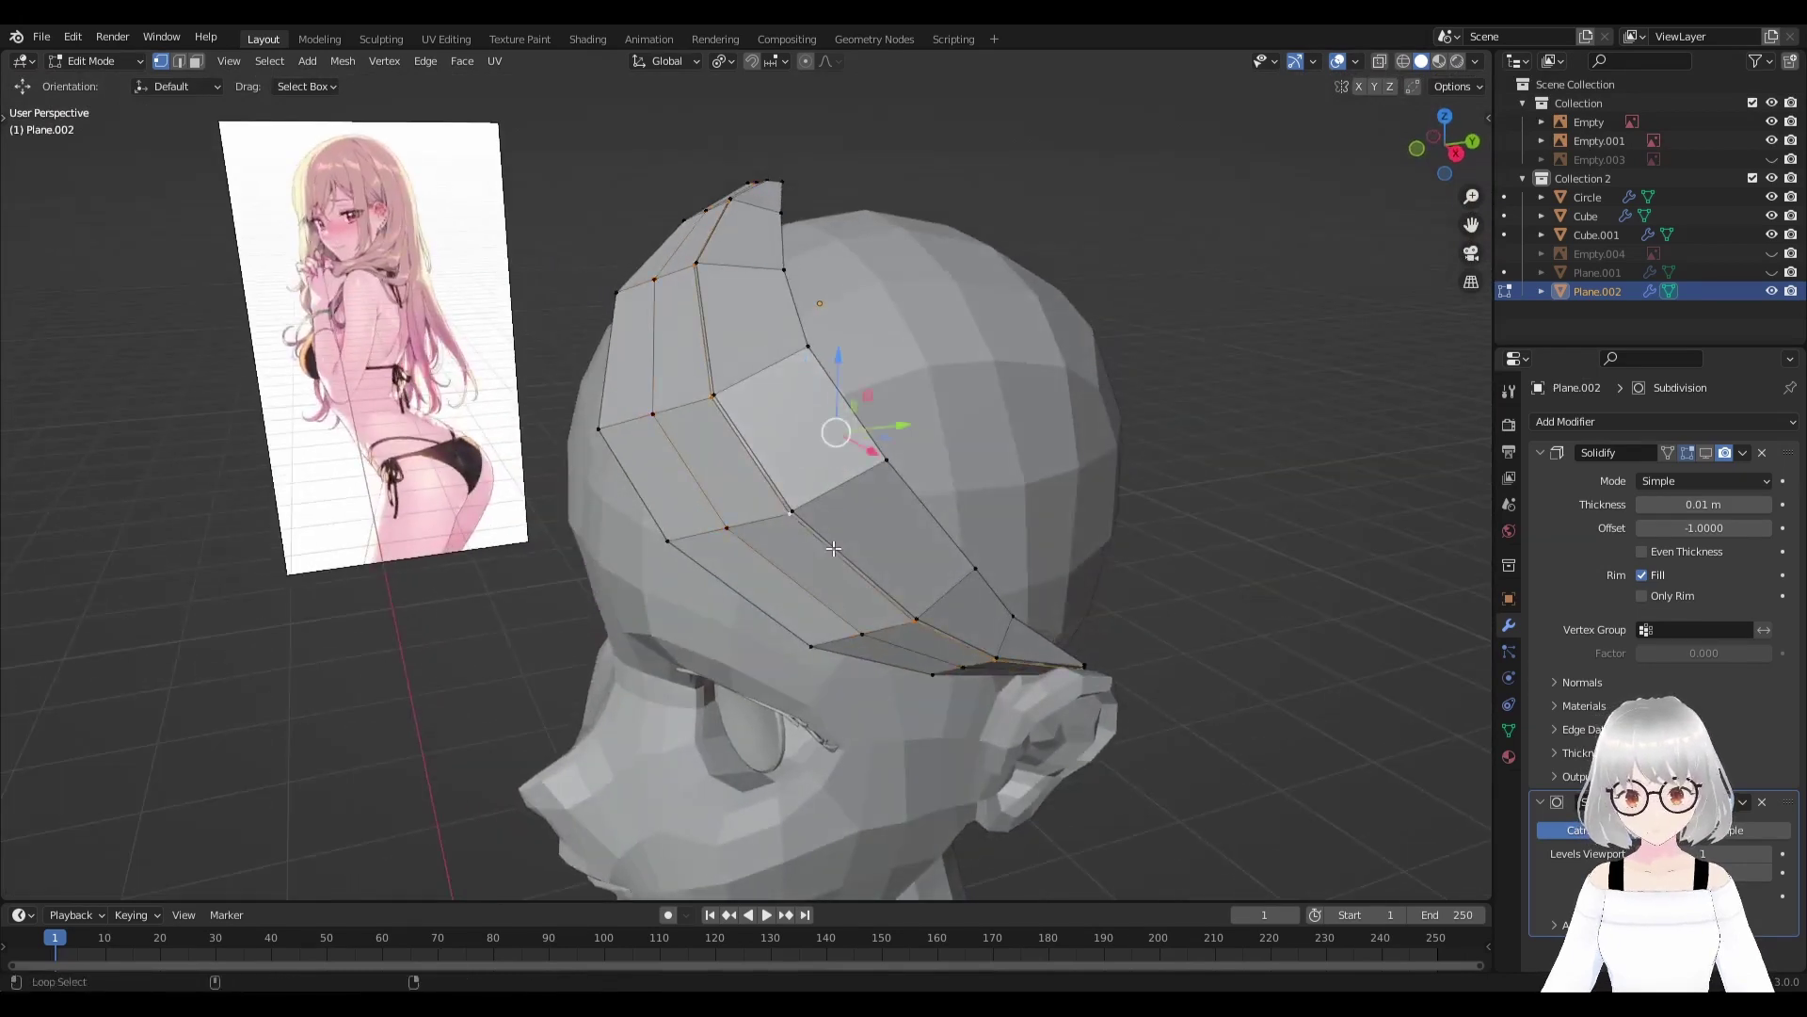
pyautogui.hotkey('ctrl', 'r')
pyautogui.click(826, 491)
pyautogui.moveTo(825, 491); pyautogui.dragTo(915, 550, button='middle')
pyautogui.keyDown('alt'); pyautogui.click(909, 546); pyautogui.keyUp('alt')
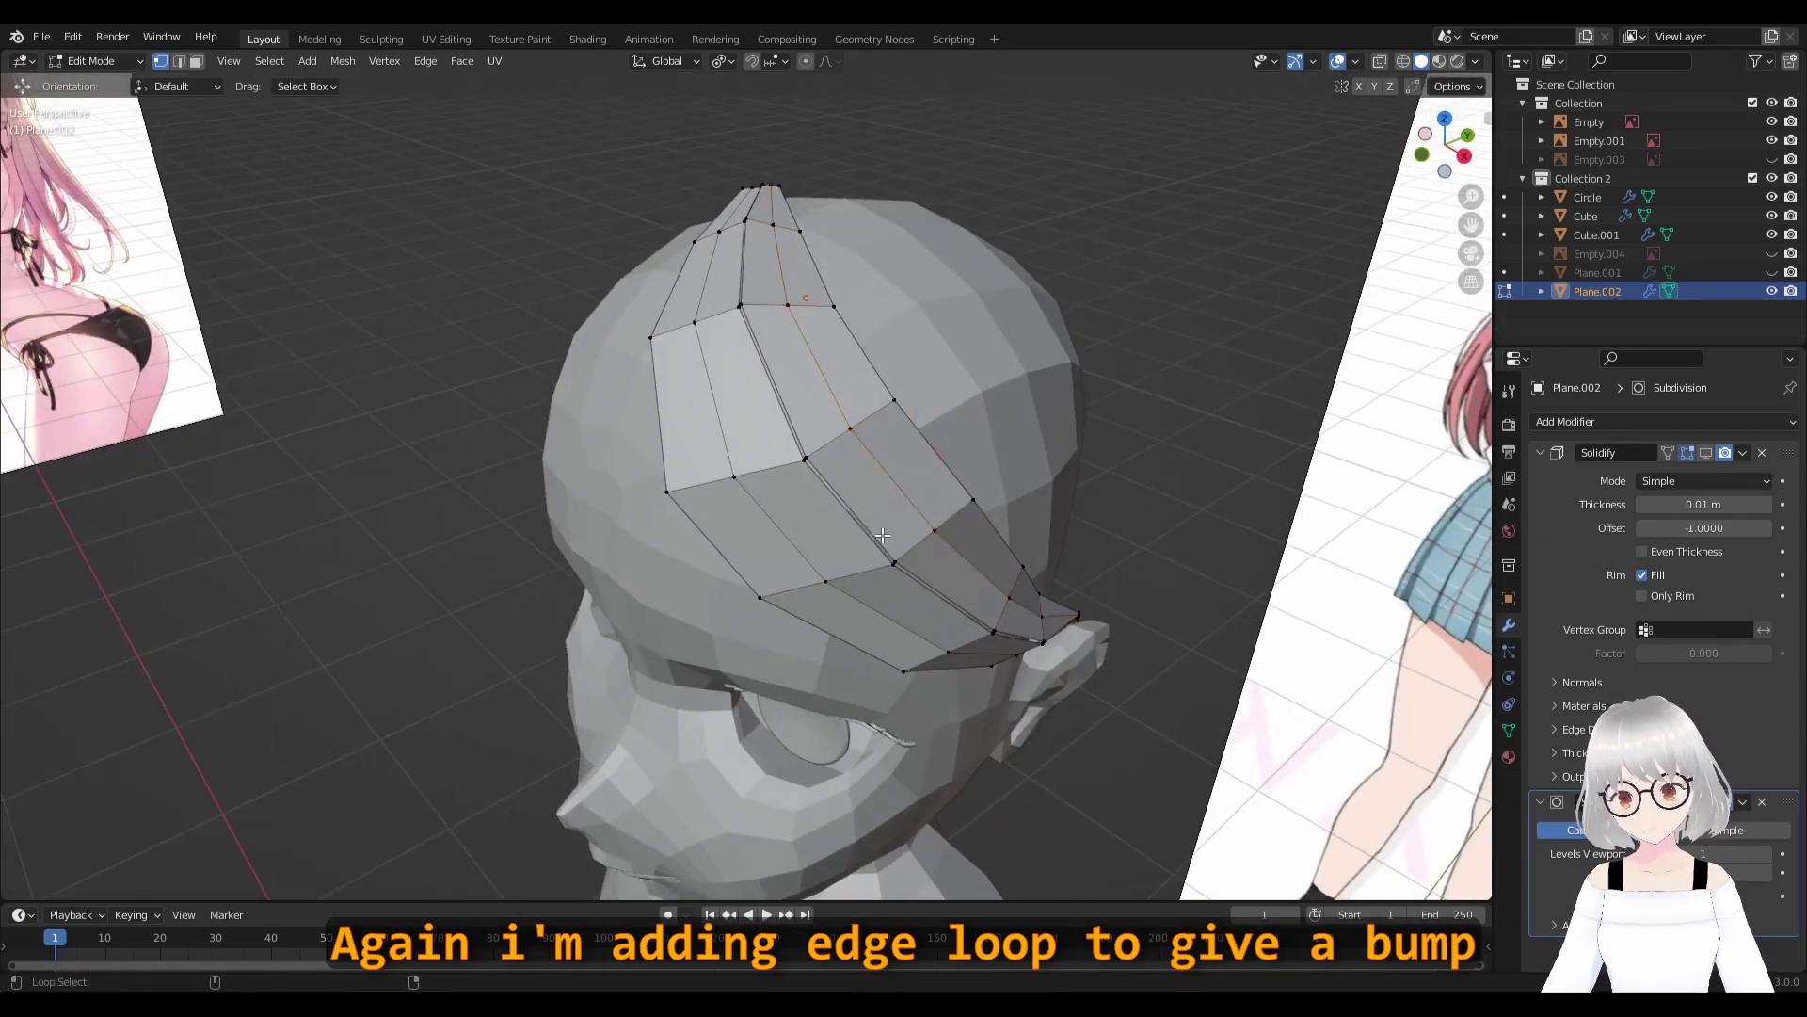
# Push another edge loop outward along X to raise a bump.
pyautogui.keyDown('alt'); pyautogui.click(926, 446); pyautogui.keyUp('alt')
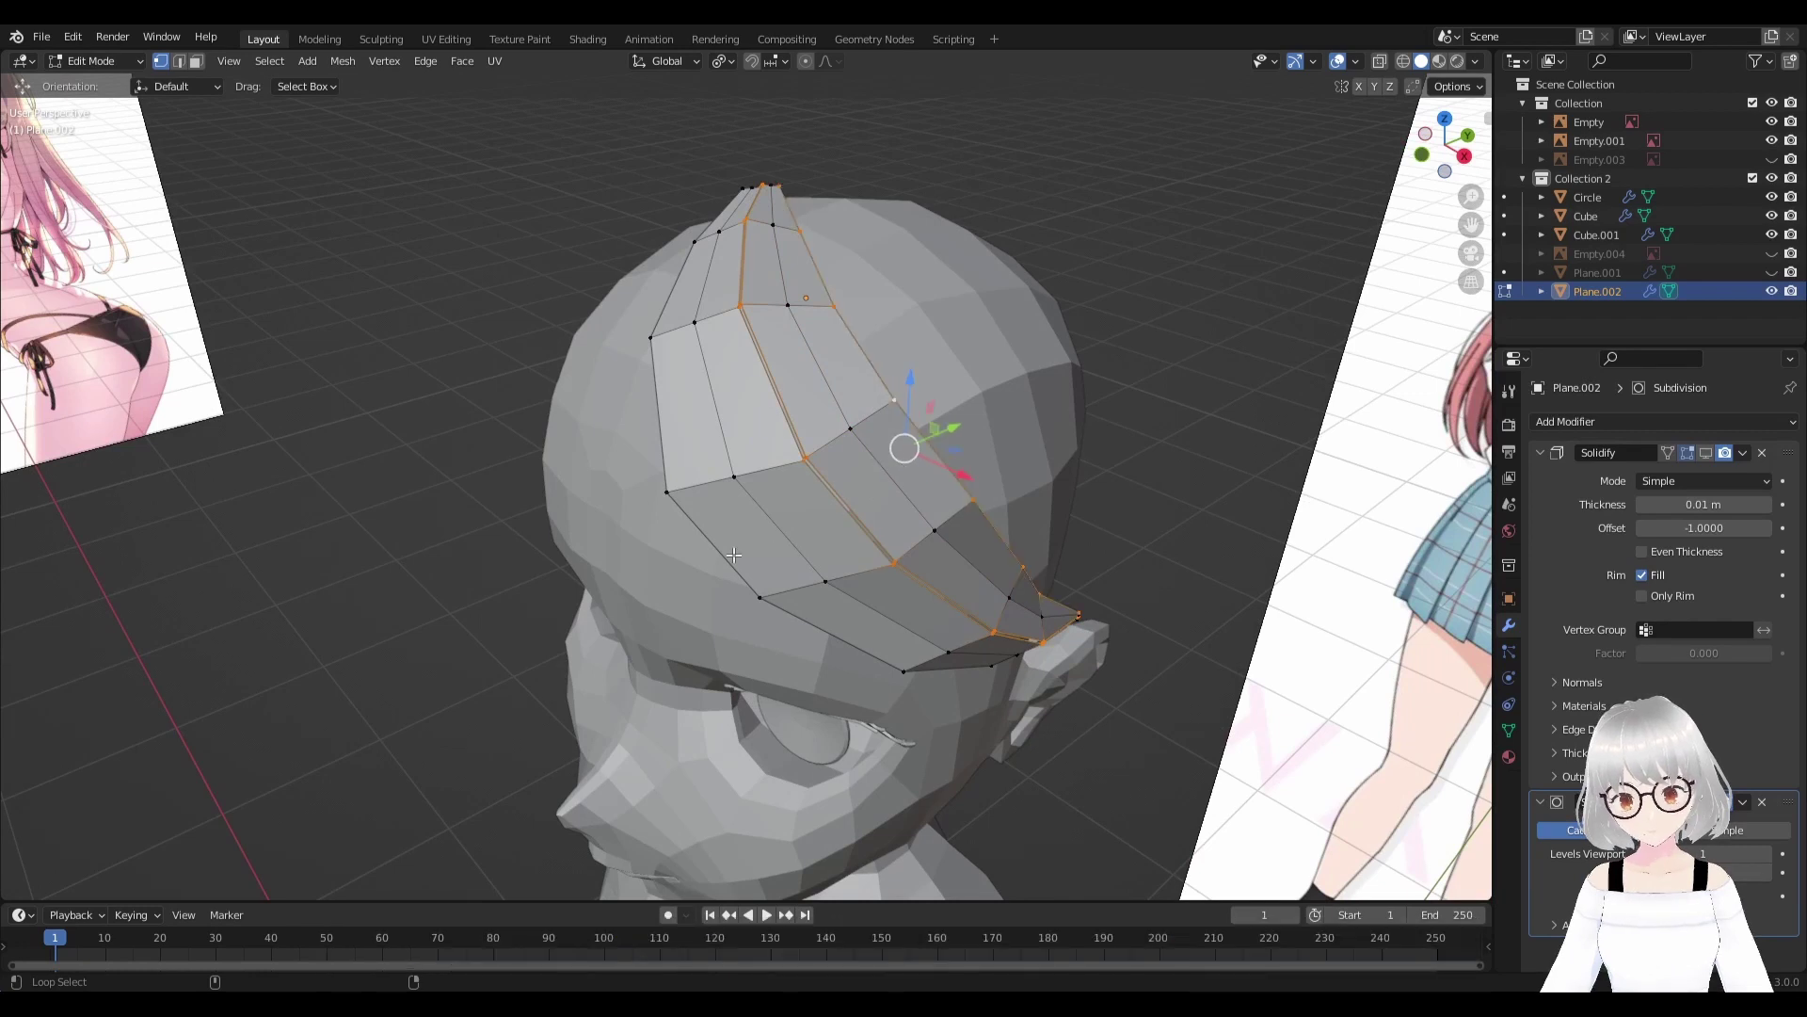
pyautogui.moveTo(926, 446)
pyautogui.mouseDown(button='middle')
pyautogui.moveTo(1038, 491)
pyautogui.moveTo(855, 585)
pyautogui.mouseUp(button='middle')
pyautogui.press('g')
pyautogui.press('x')
pyautogui.click(999, 456)
pyautogui.press('g')
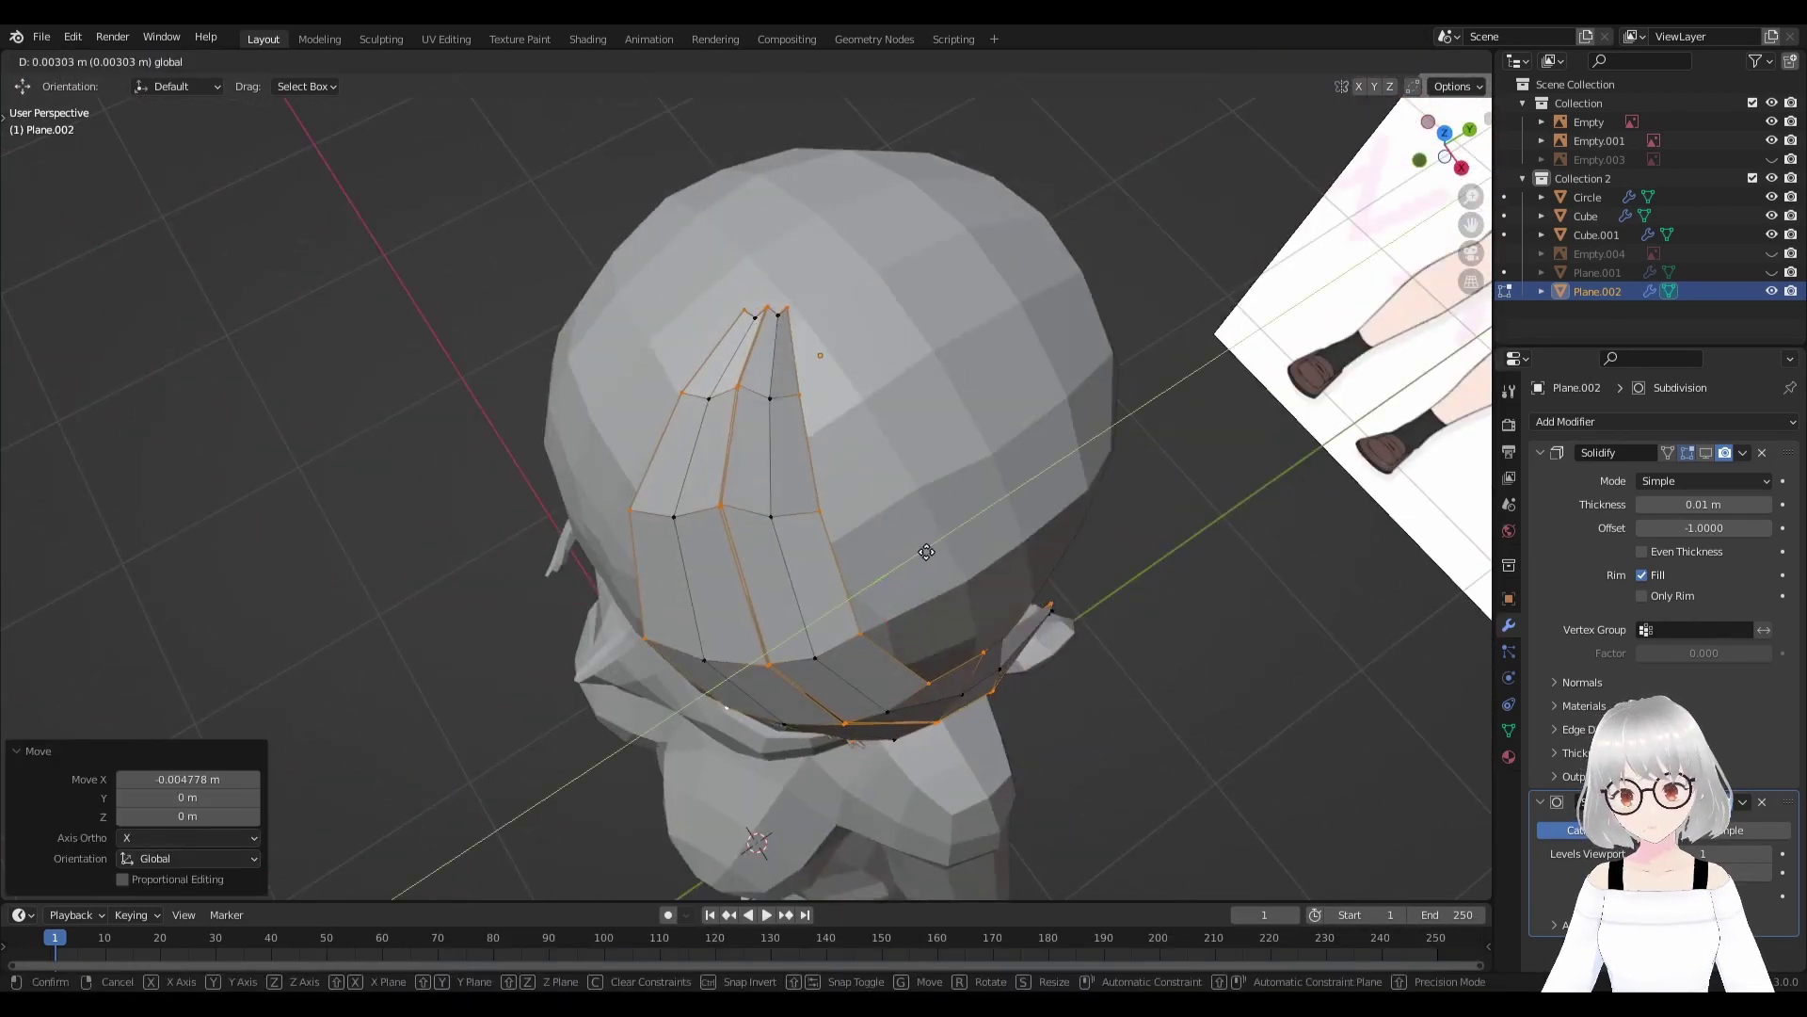
pyautogui.click(926, 552)
pyautogui.rightClick(912, 645)
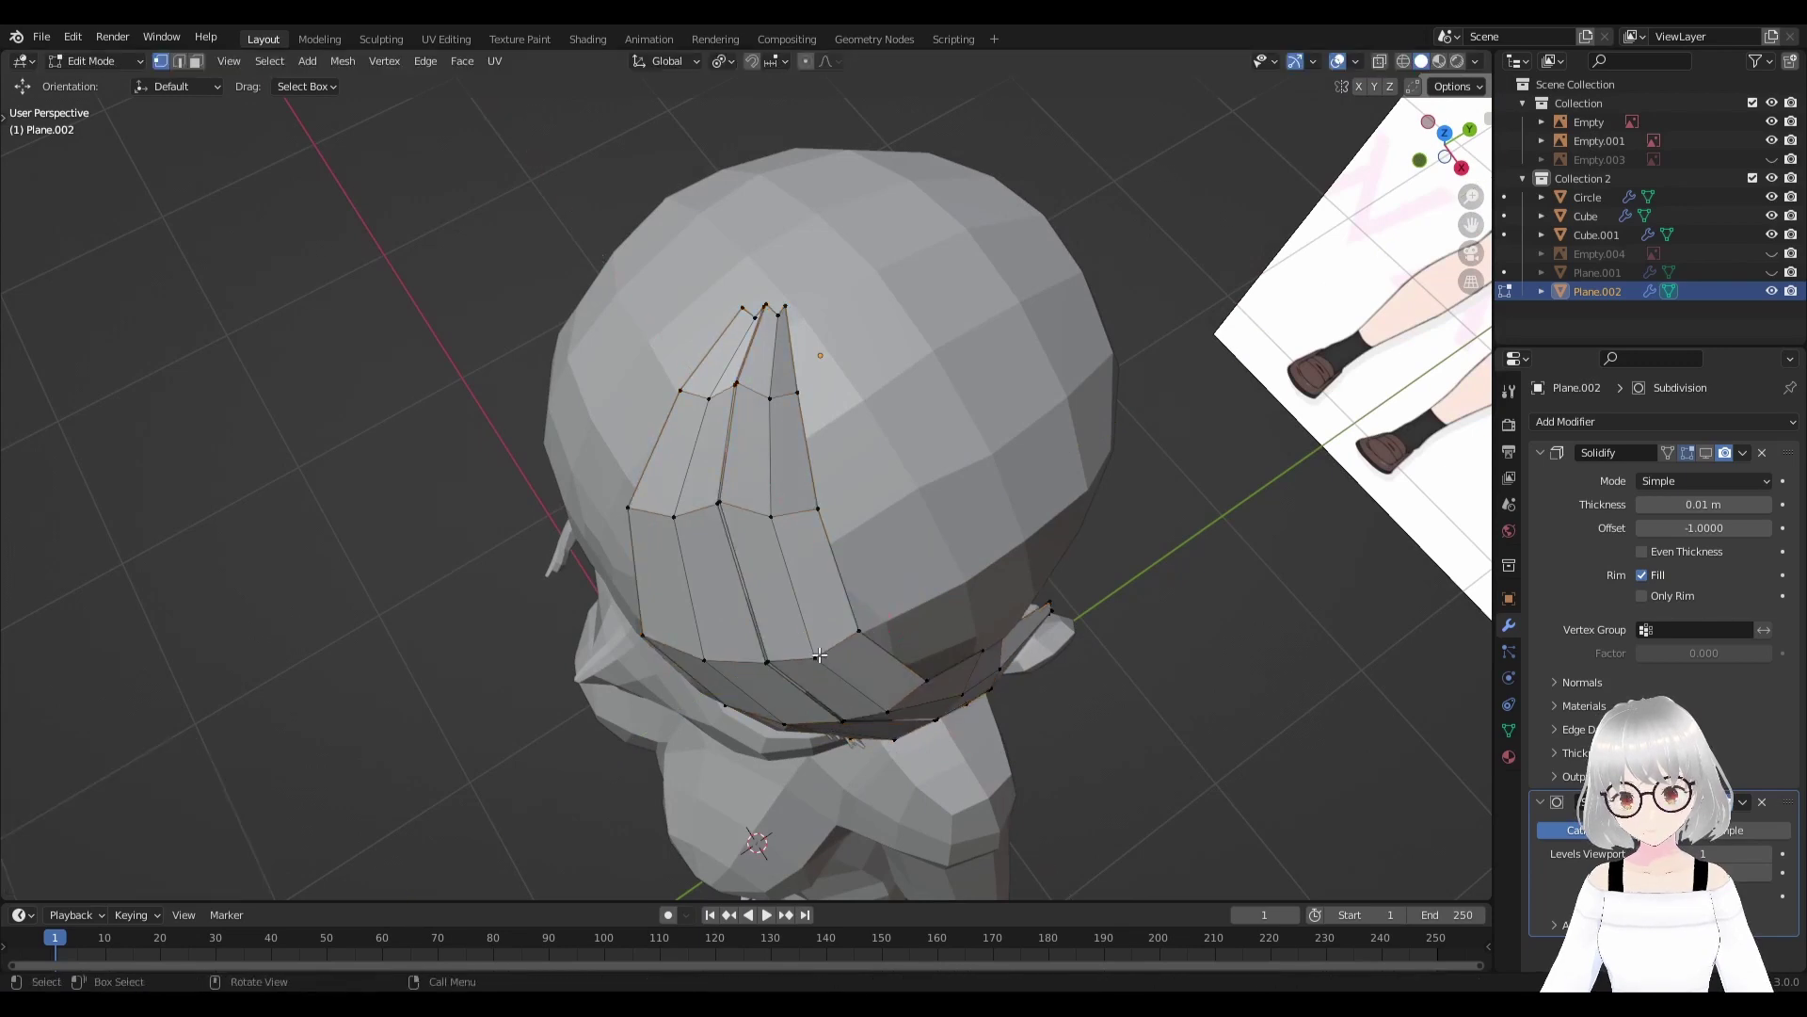
# Select the whole strand piece with L and return to Object Mode.
pyautogui.press('l')
pyautogui.moveTo(825, 644); pyautogui.dragTo(830, 631, button='middle')
pyautogui.press('Tab')
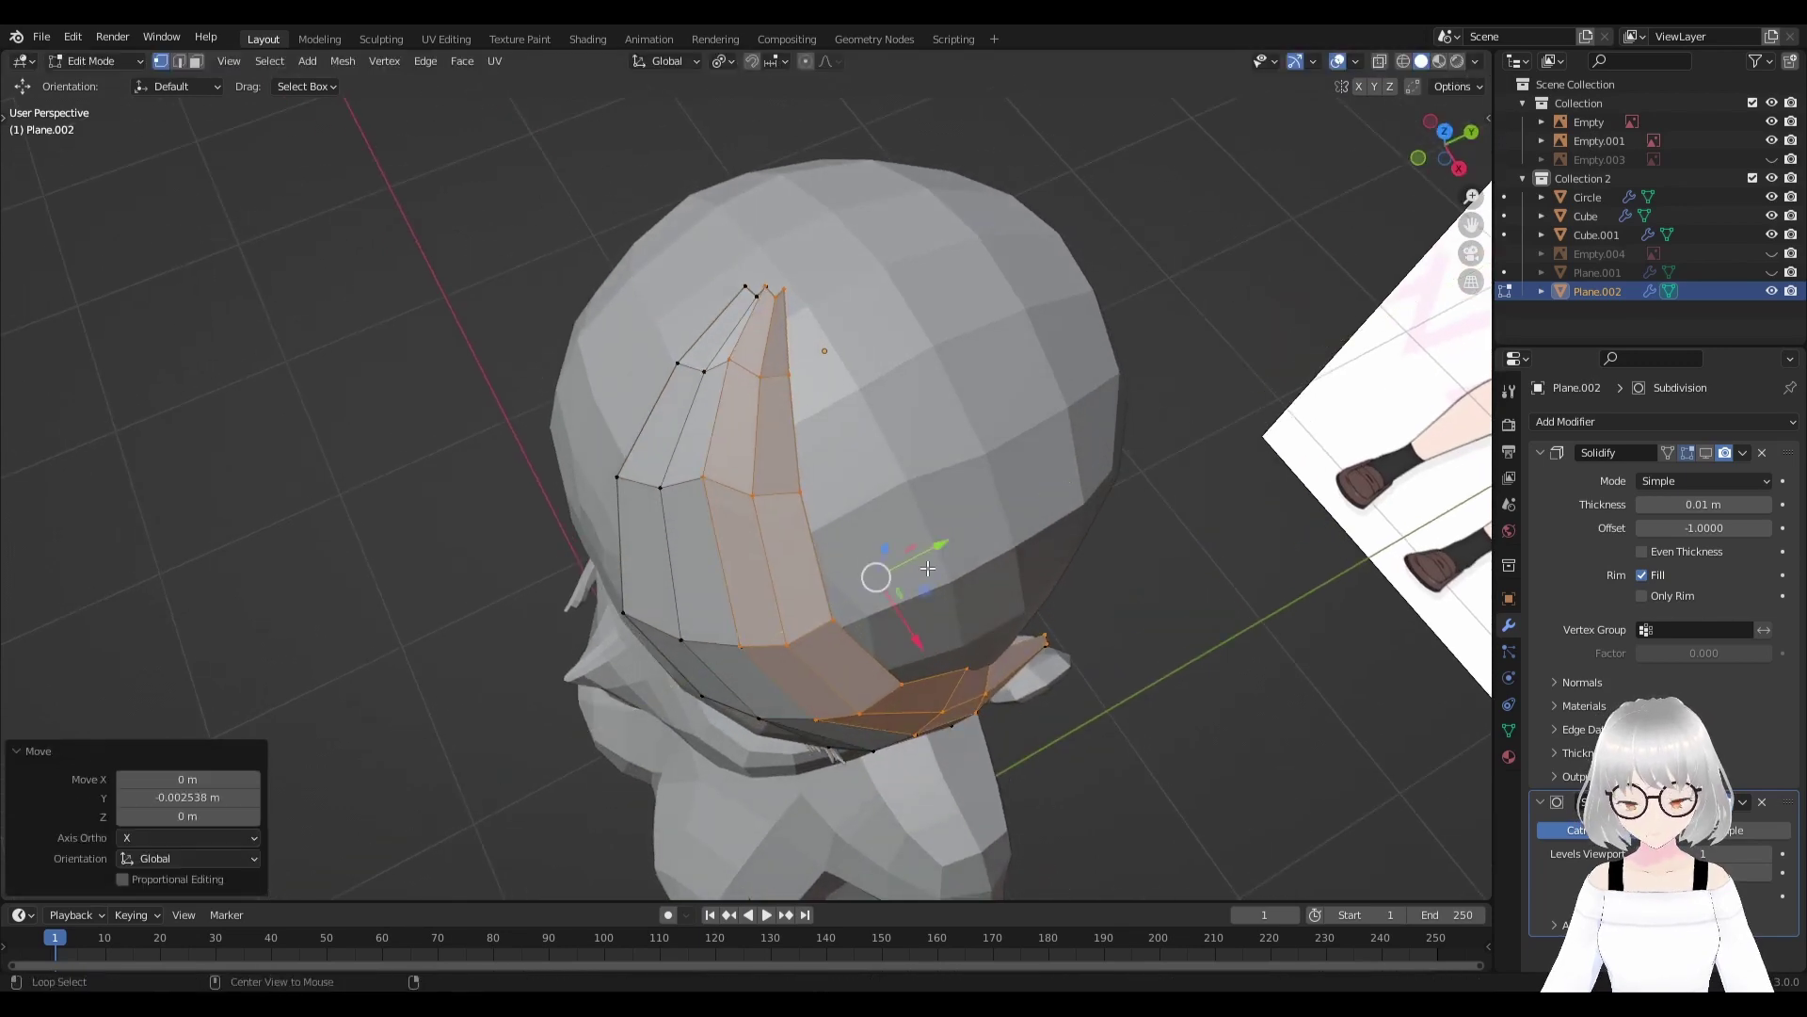
pyautogui.moveTo(935, 552)
pyautogui.mouseDown(button='middle')
pyautogui.moveTo(936, 681)
pyautogui.moveTo(947, 599)
pyautogui.moveTo(997, 583)
pyautogui.mouseUp(button='middle')
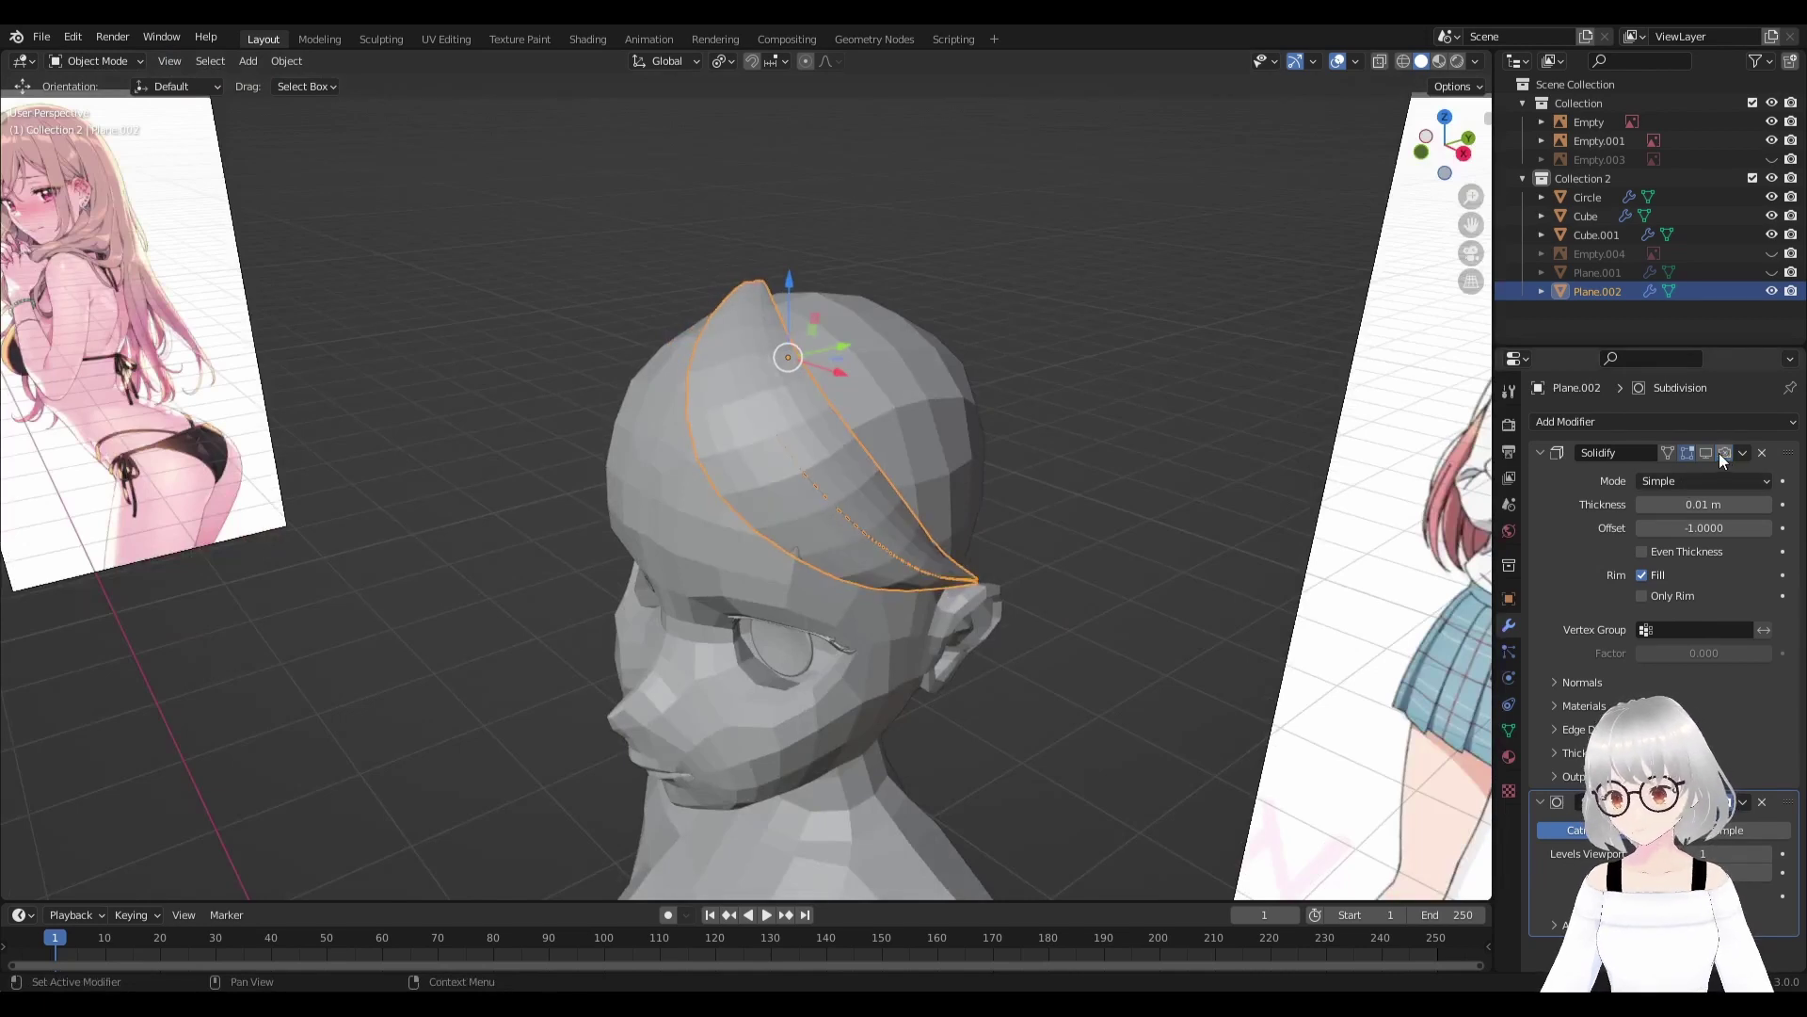
# Enable the Solidify modifier's viewport and render toggles on the strand.
pyautogui.moveTo(1094, 522)
pyautogui.mouseDown(button='middle')
pyautogui.moveTo(1127, 568)
pyautogui.moveTo(1111, 542)
pyautogui.mouseUp(button='middle')
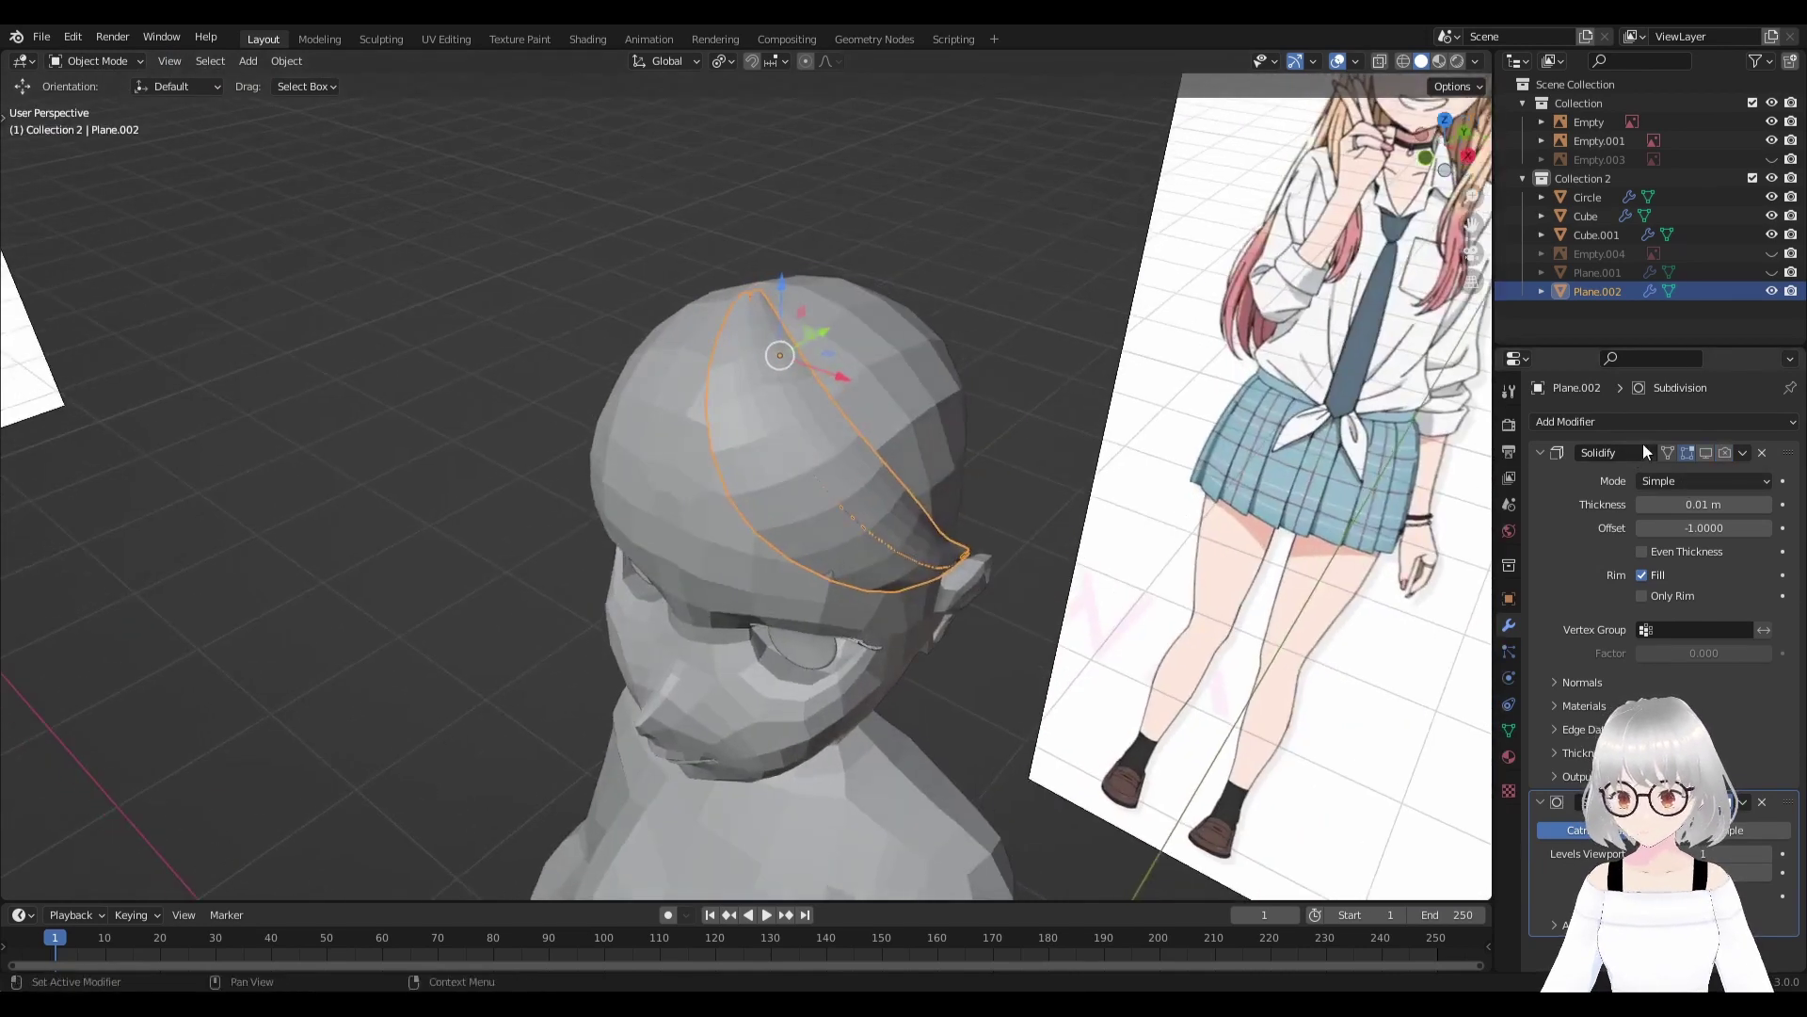
pyautogui.click(1706, 452)
pyautogui.click(1724, 451)
pyautogui.scroll(3, 907, 440)
pyautogui.moveTo(940, 454)
pyautogui.mouseDown(button='middle')
pyautogui.moveTo(907, 441)
pyautogui.moveTo(816, 297)
pyautogui.moveTo(837, 314)
pyautogui.mouseUp(button='middle')
pyautogui.scroll(2, 915, 450)
# In Edit Mode, box-select the strand tip vertices and merge them At Center.
pyautogui.press('Tab')
pyautogui.scroll(4, 827, 292)
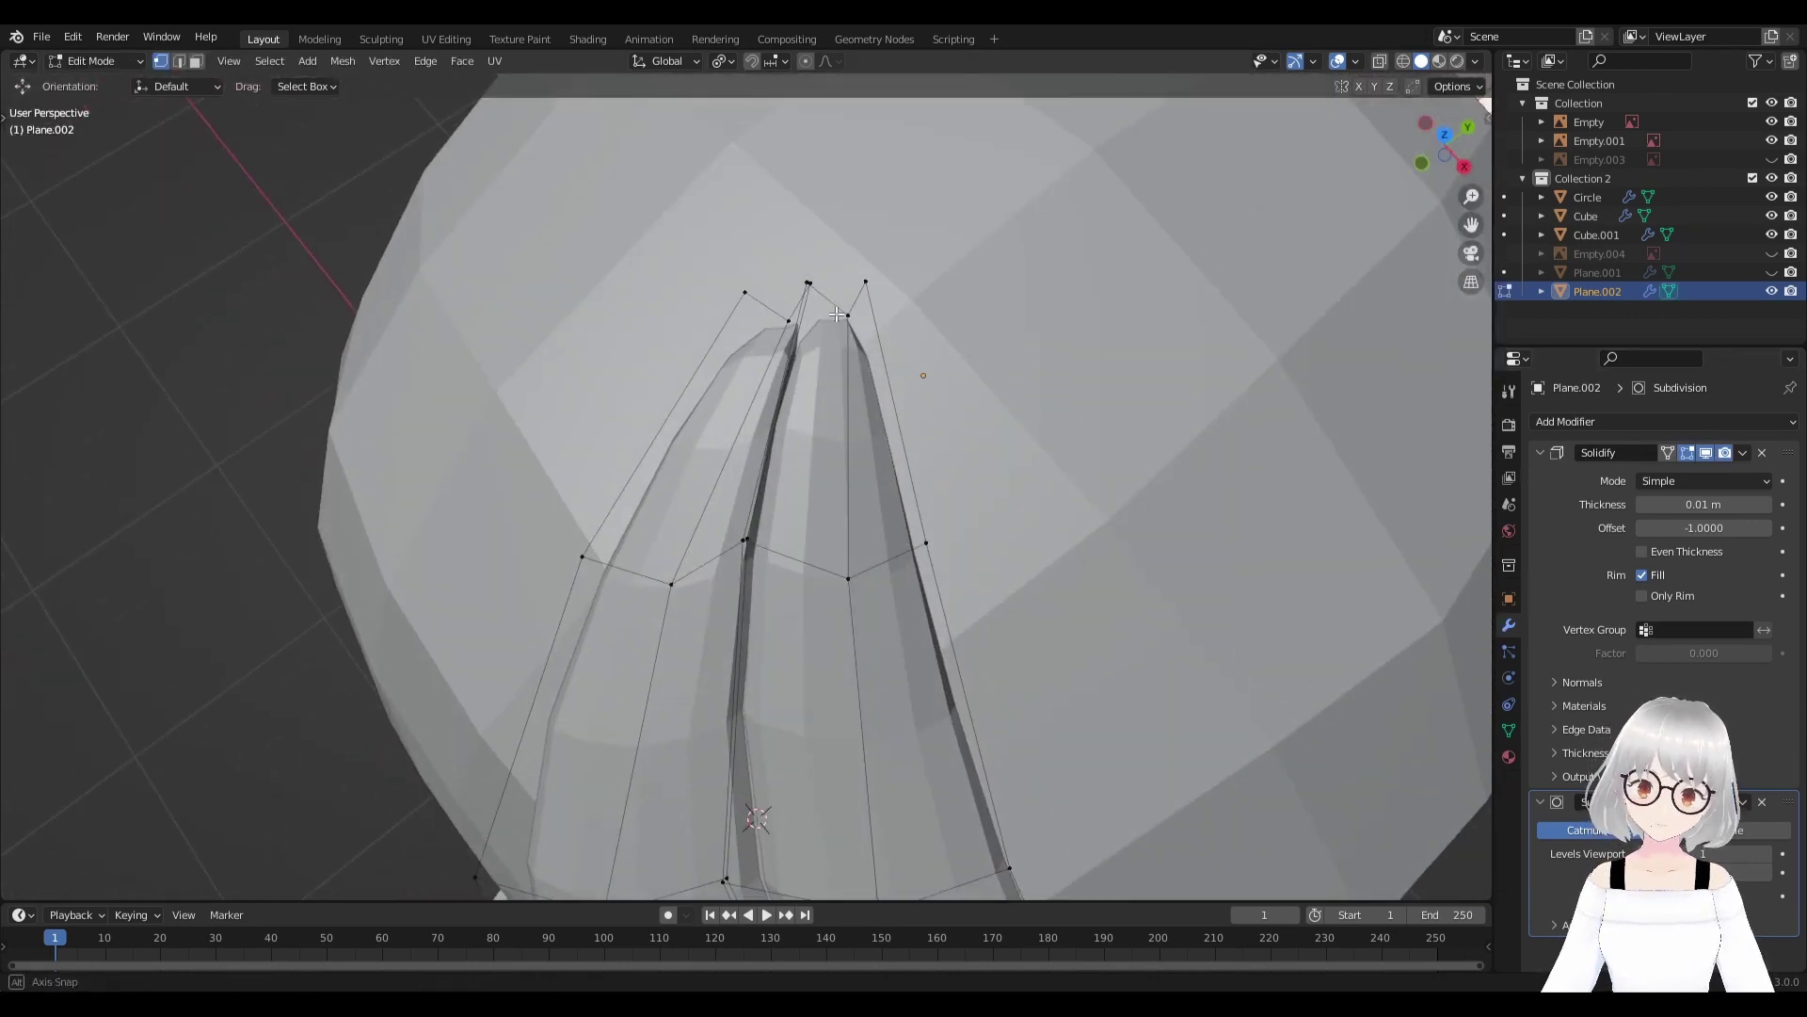
pyautogui.press('m')
pyautogui.click(1174, 391)
pyautogui.press('b')
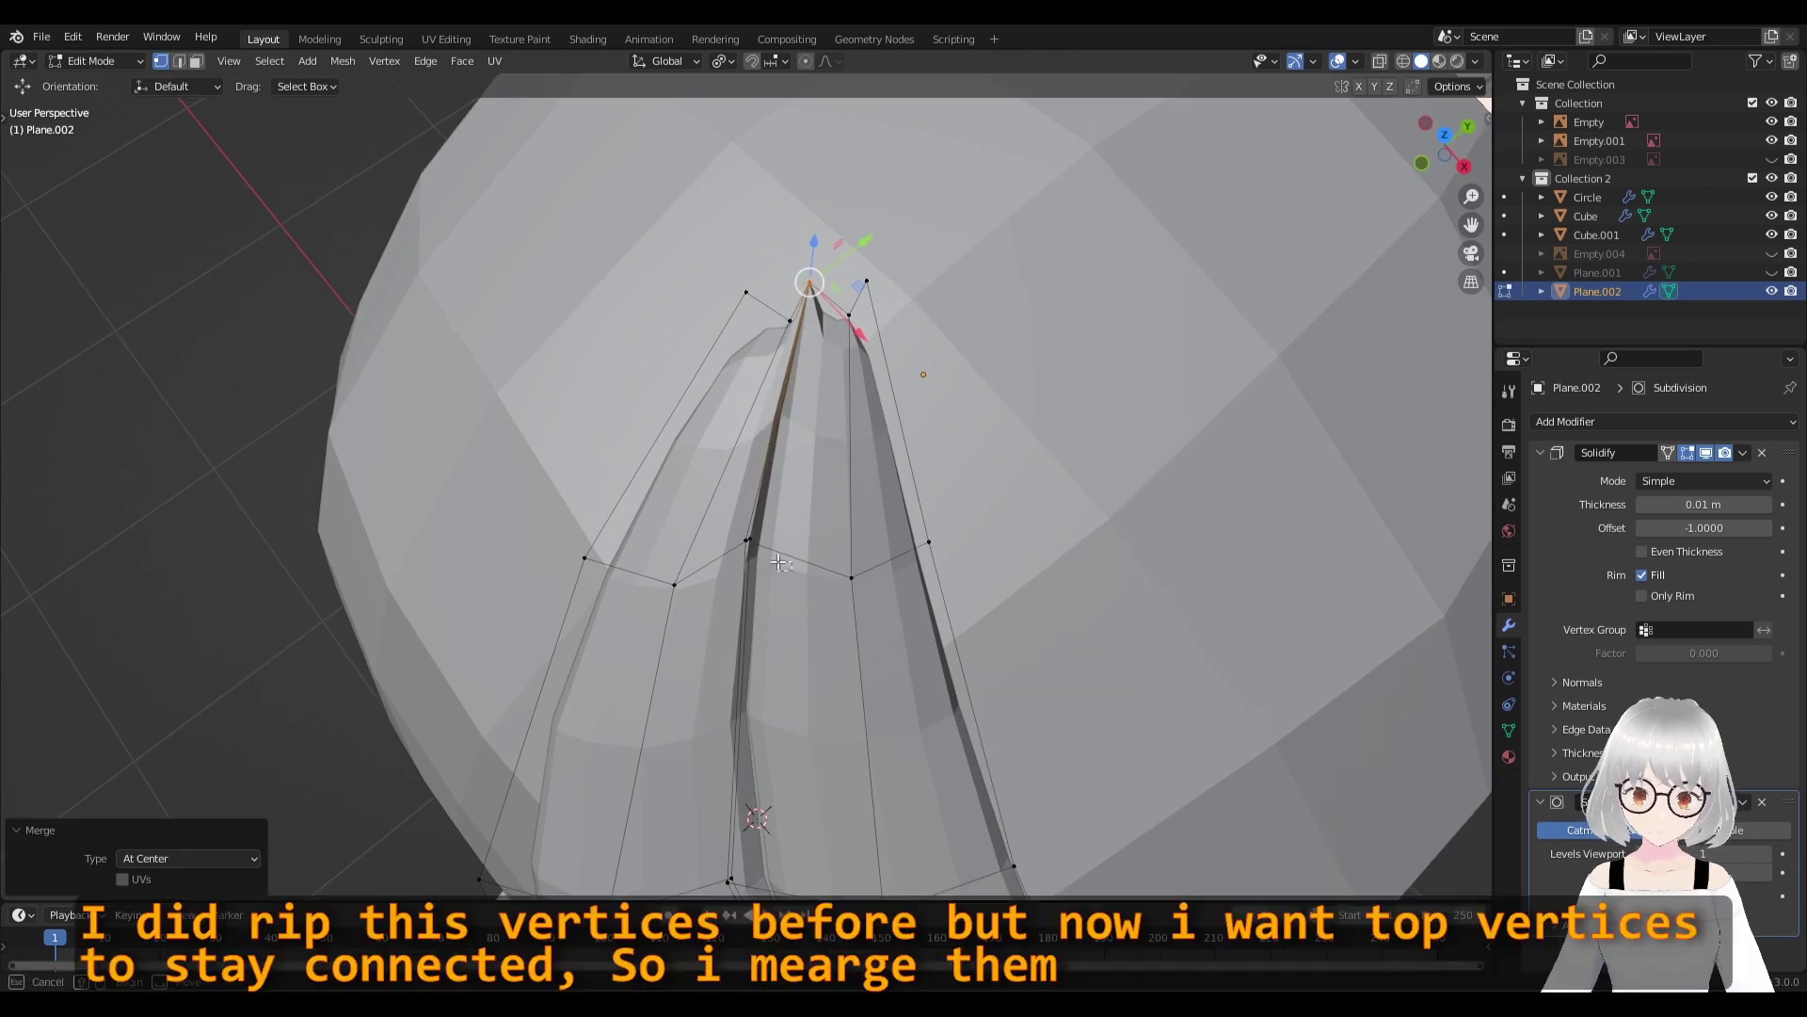
pyautogui.moveTo(793, 570); pyautogui.dragTo(730, 526)
pyautogui.press('m')
pyautogui.click(1061, 555)
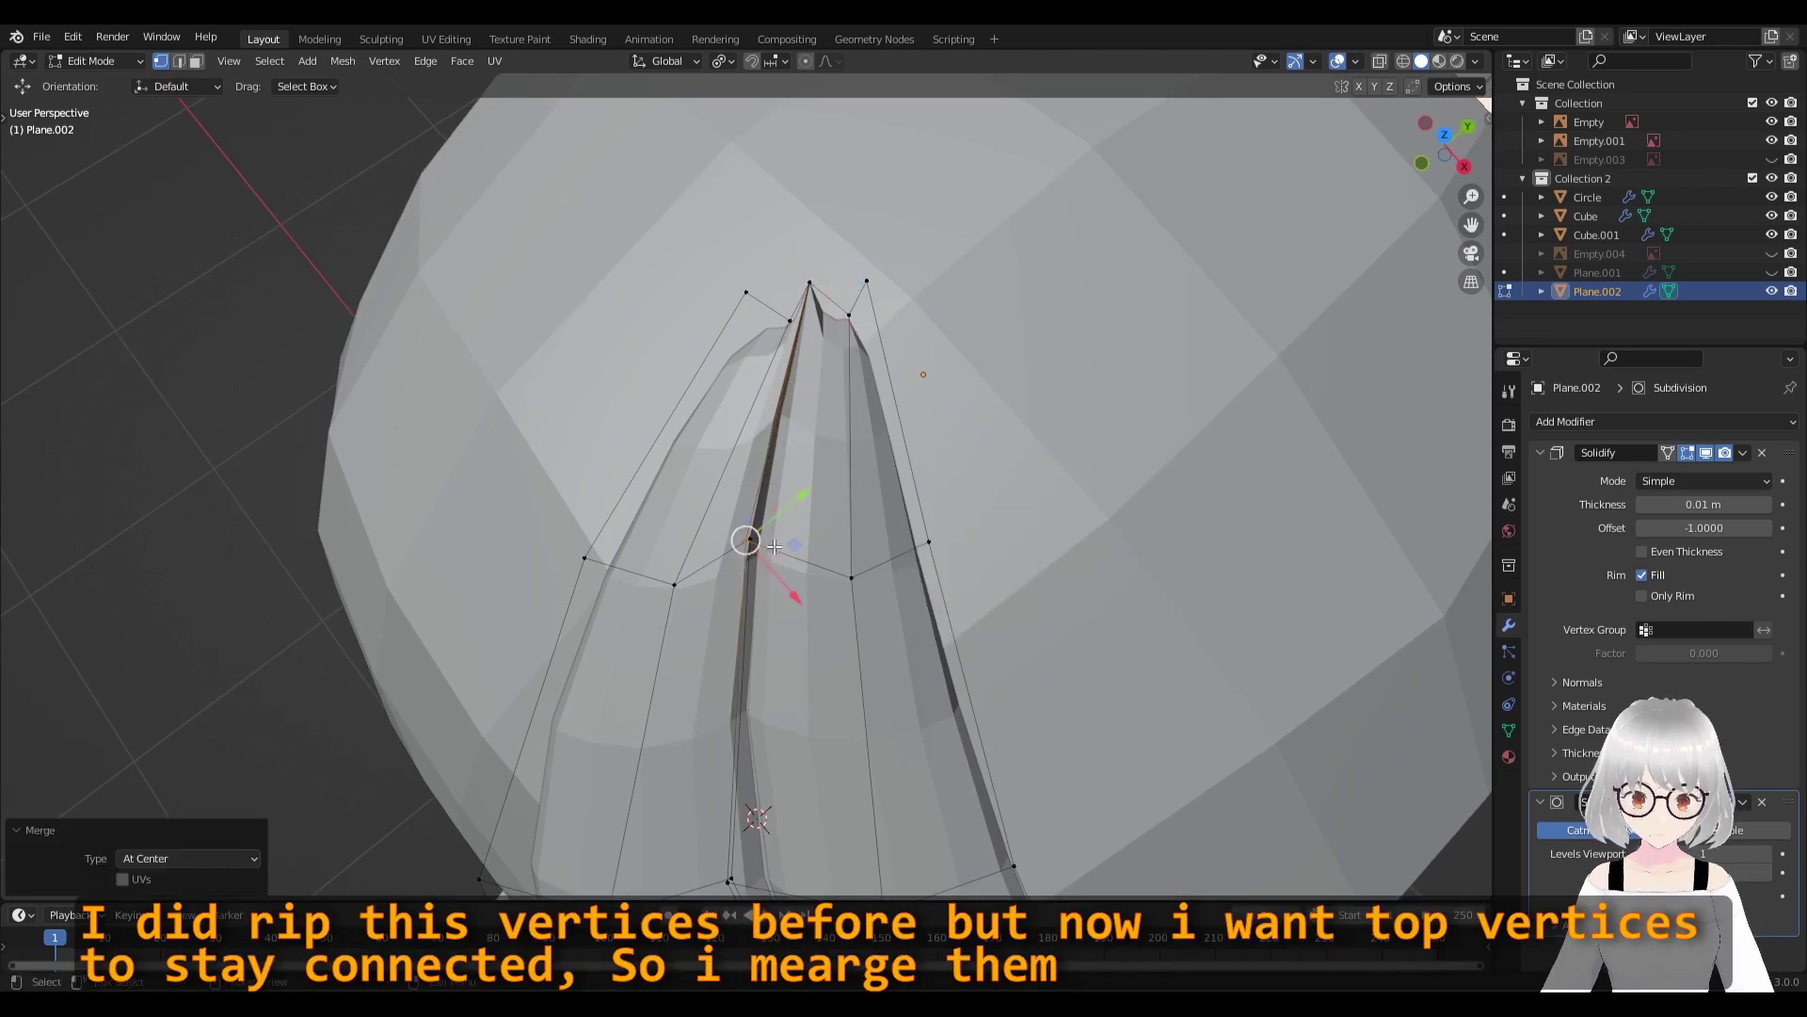
# Turn on X-ray and merge the remaining ripped top vertices At Center.
pyautogui.click(1284, 180)
pyautogui.click(1379, 63)
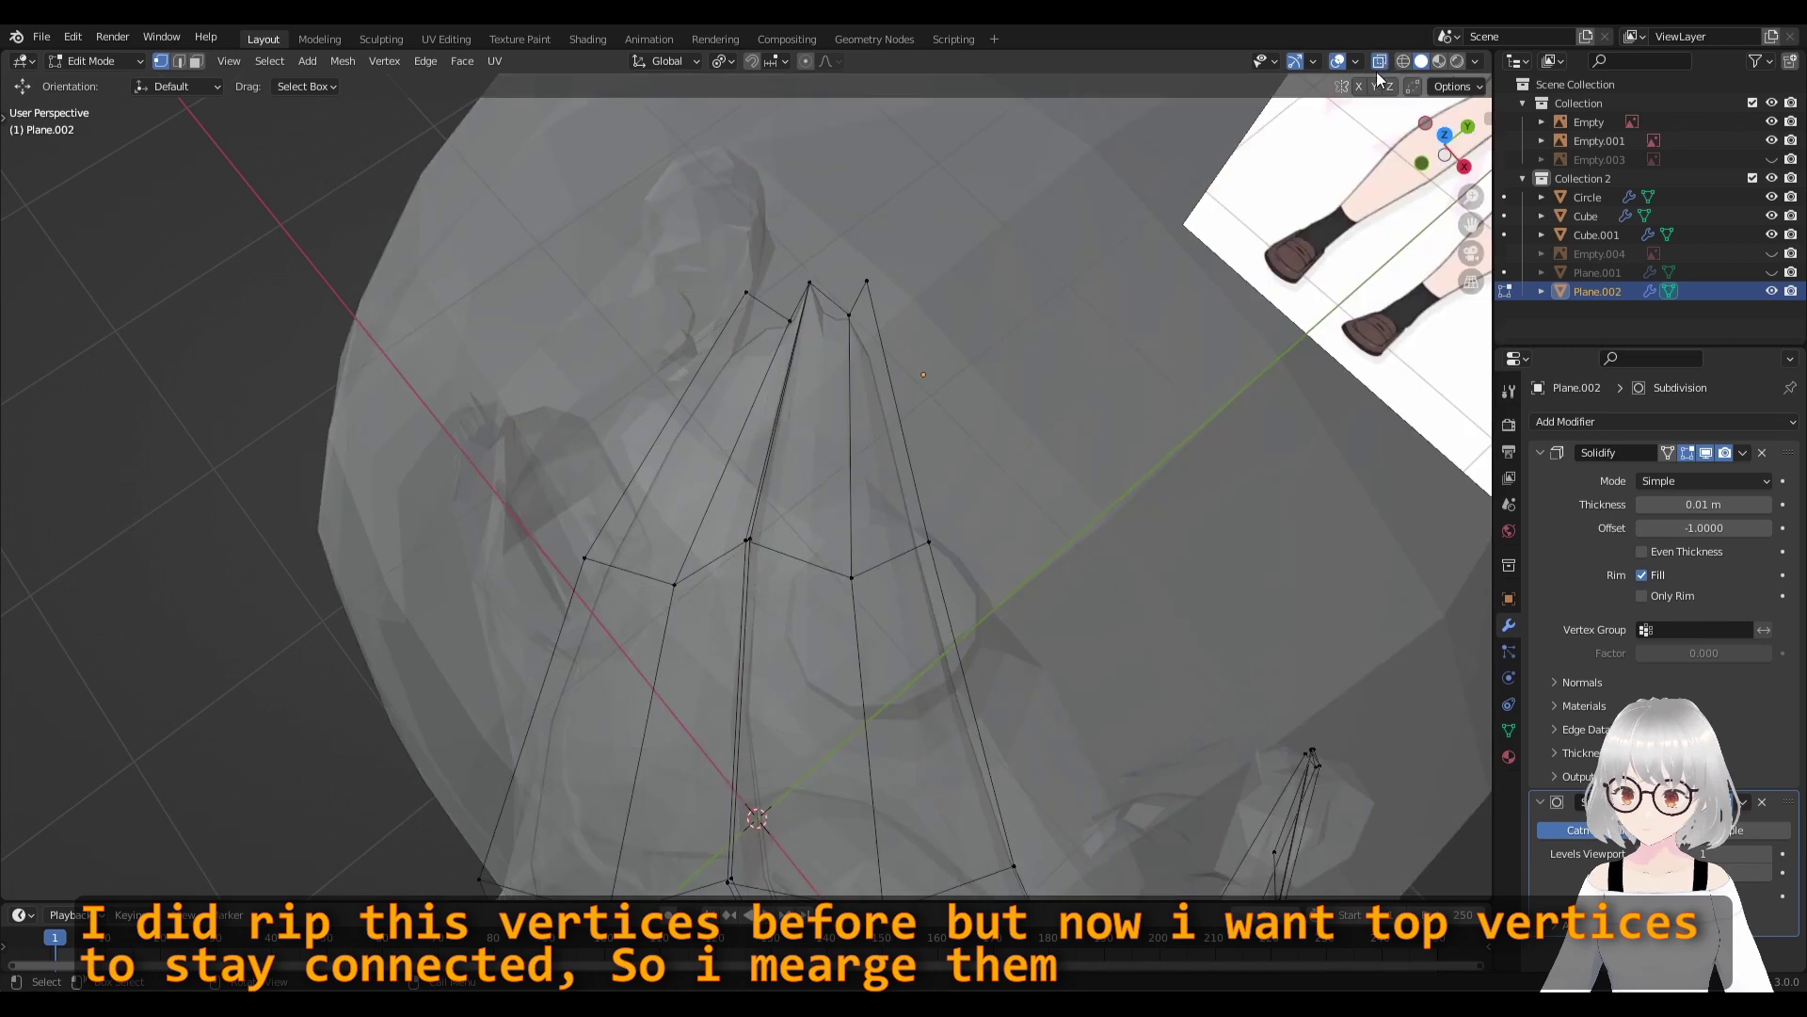
pyautogui.press('m')
pyautogui.click(998, 555)
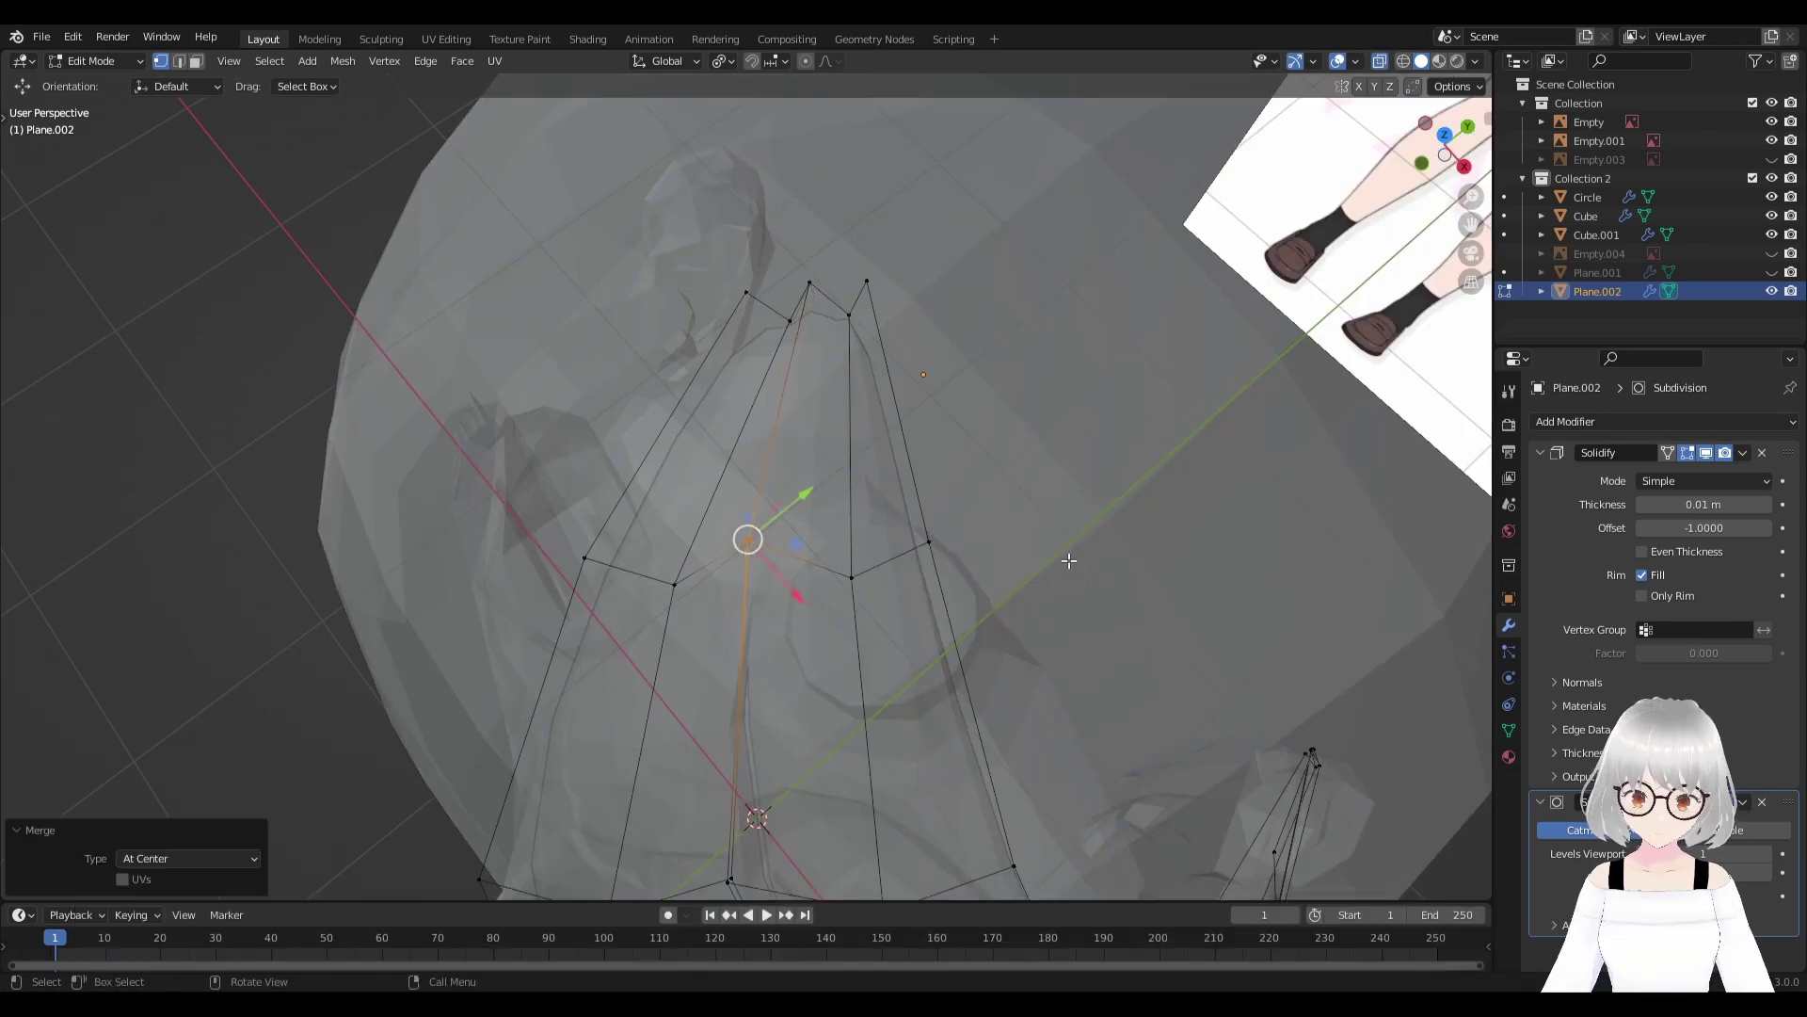
pyautogui.moveTo(998, 555); pyautogui.dragTo(785, 565, button='middle')
pyautogui.click(785, 564)
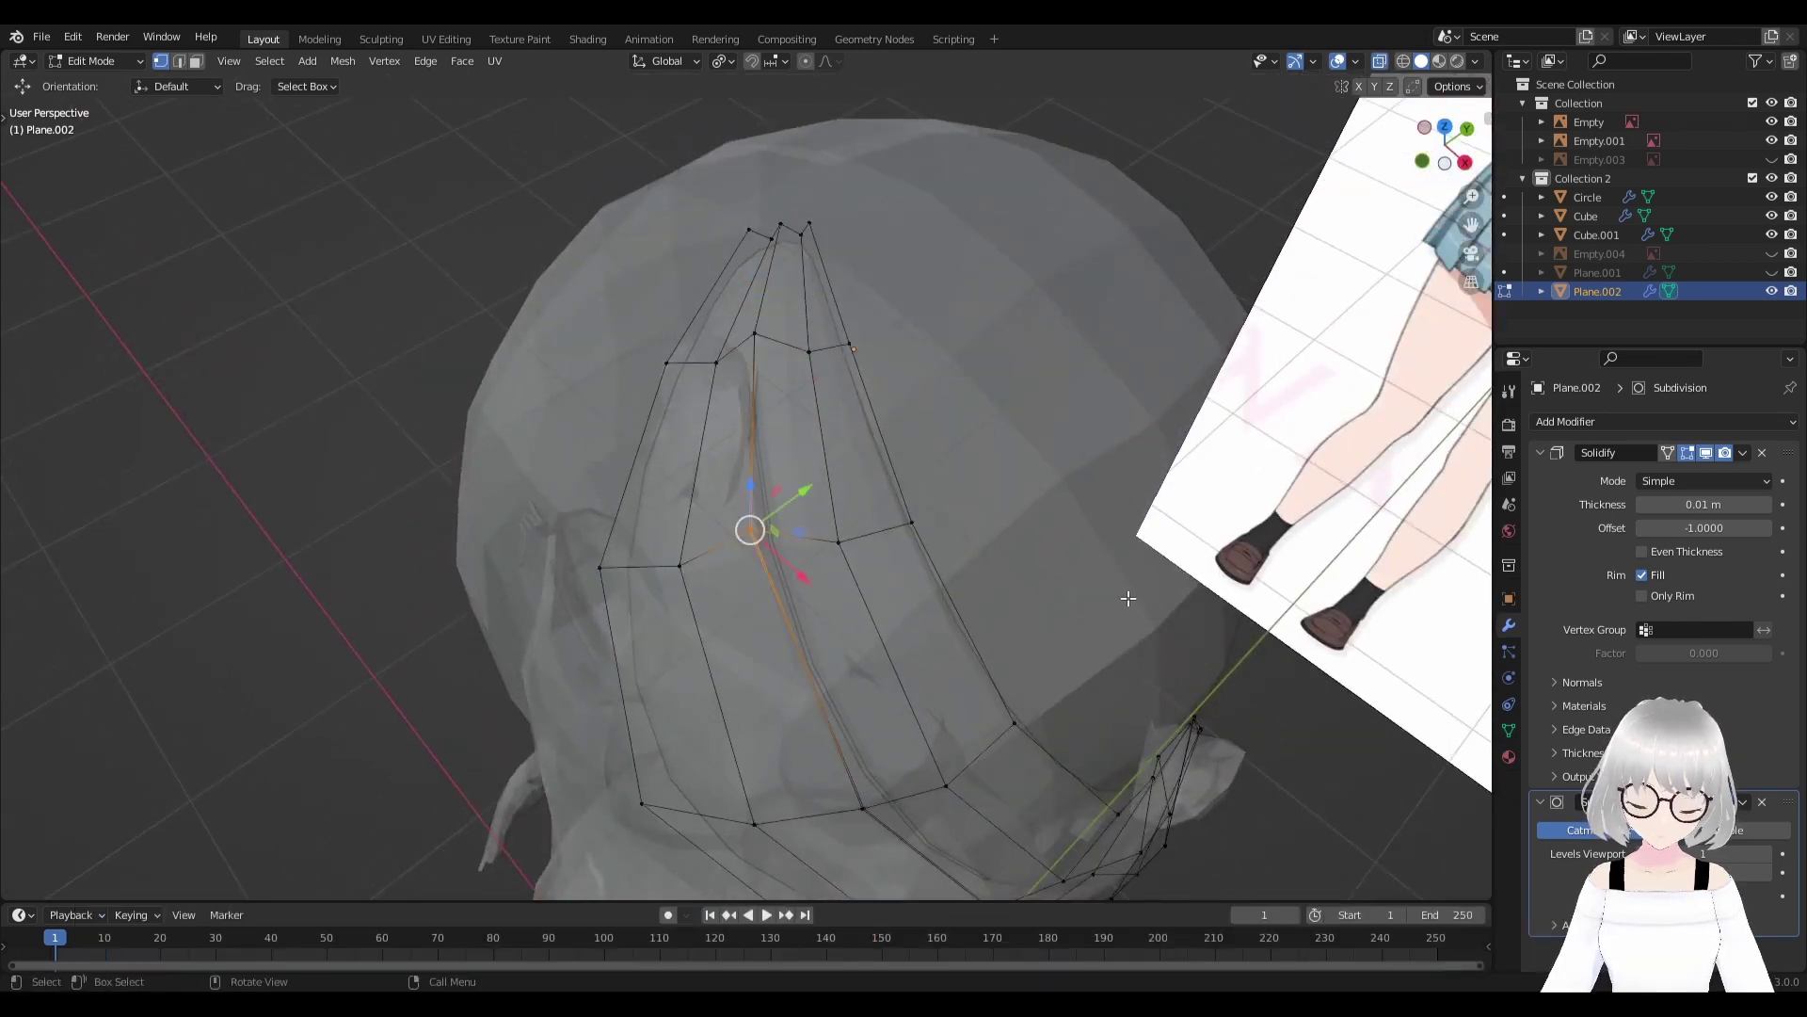
pyautogui.press('m')
pyautogui.click(1128, 598)
pyautogui.moveTo(1128, 597)
pyautogui.mouseDown(button='middle')
pyautogui.moveTo(829, 631)
pyautogui.moveTo(852, 649)
pyautogui.moveTo(841, 607)
pyautogui.moveTo(964, 649)
pyautogui.mouseUp(button='middle')
pyautogui.click(791, 651)
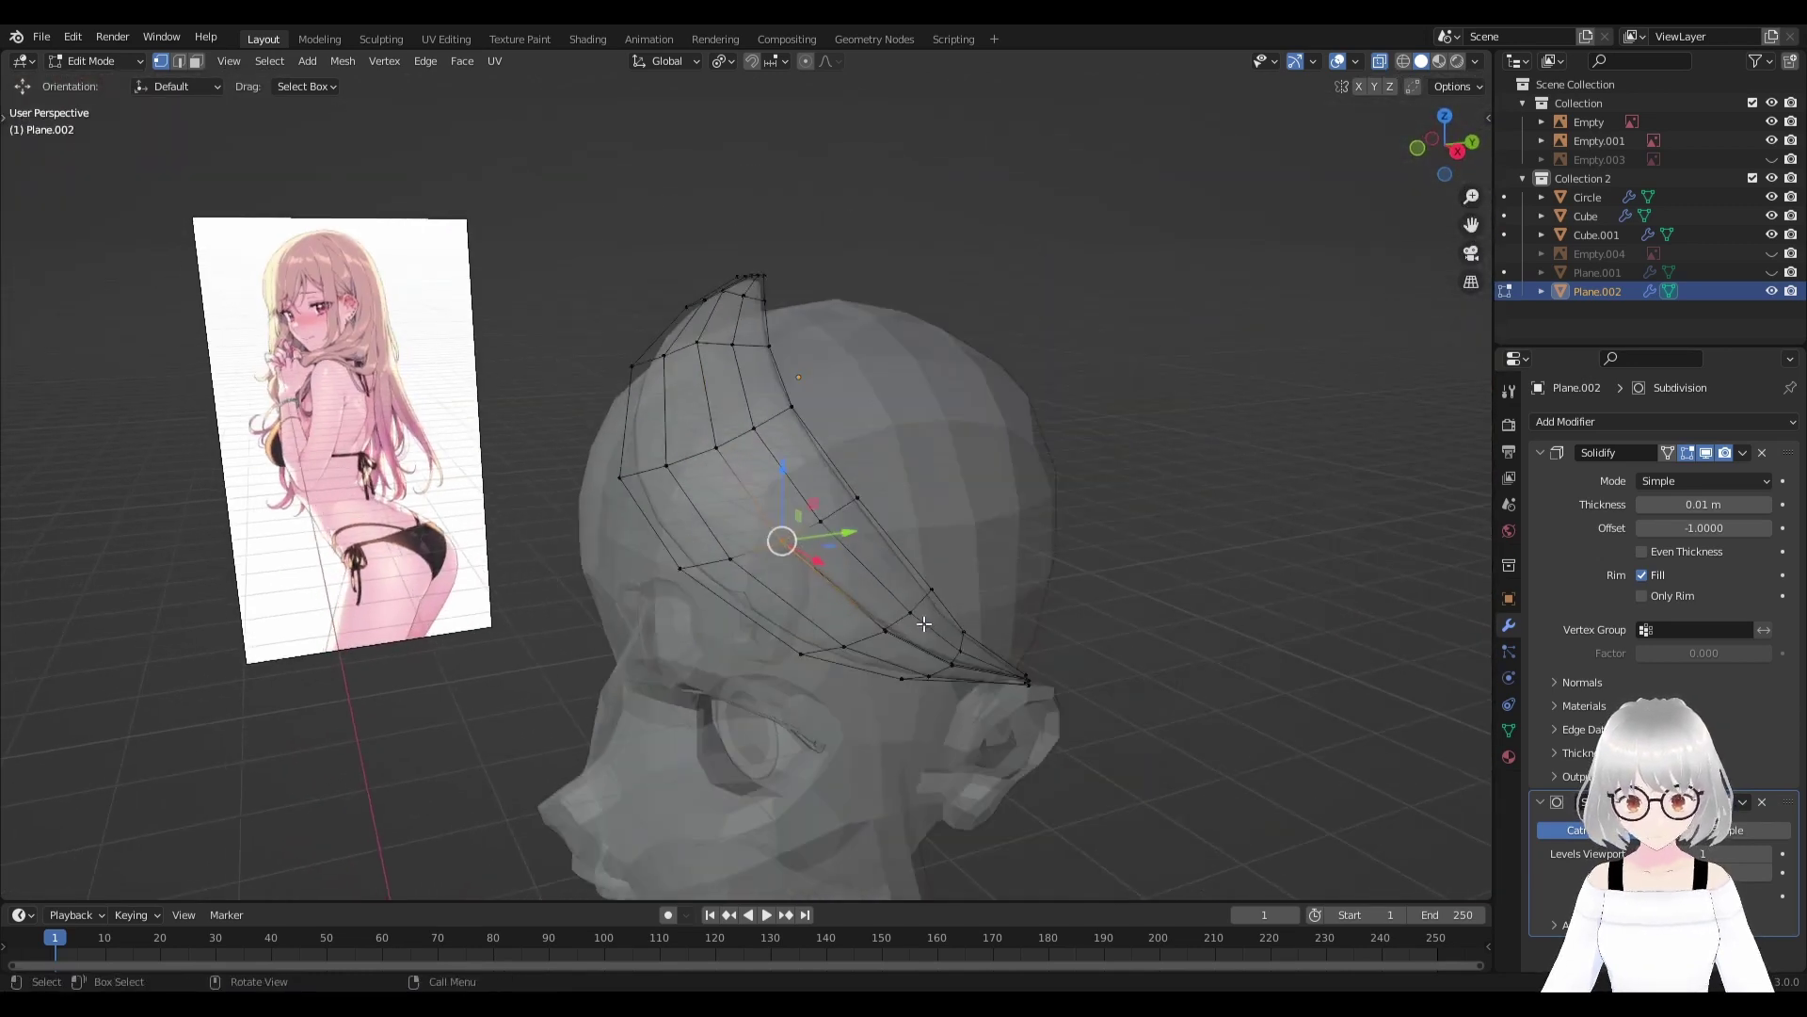
# Shift the selected strand vertices along X and lower them onto the skull.
pyautogui.moveTo(951, 574); pyautogui.dragTo(1036, 565, button='middle')
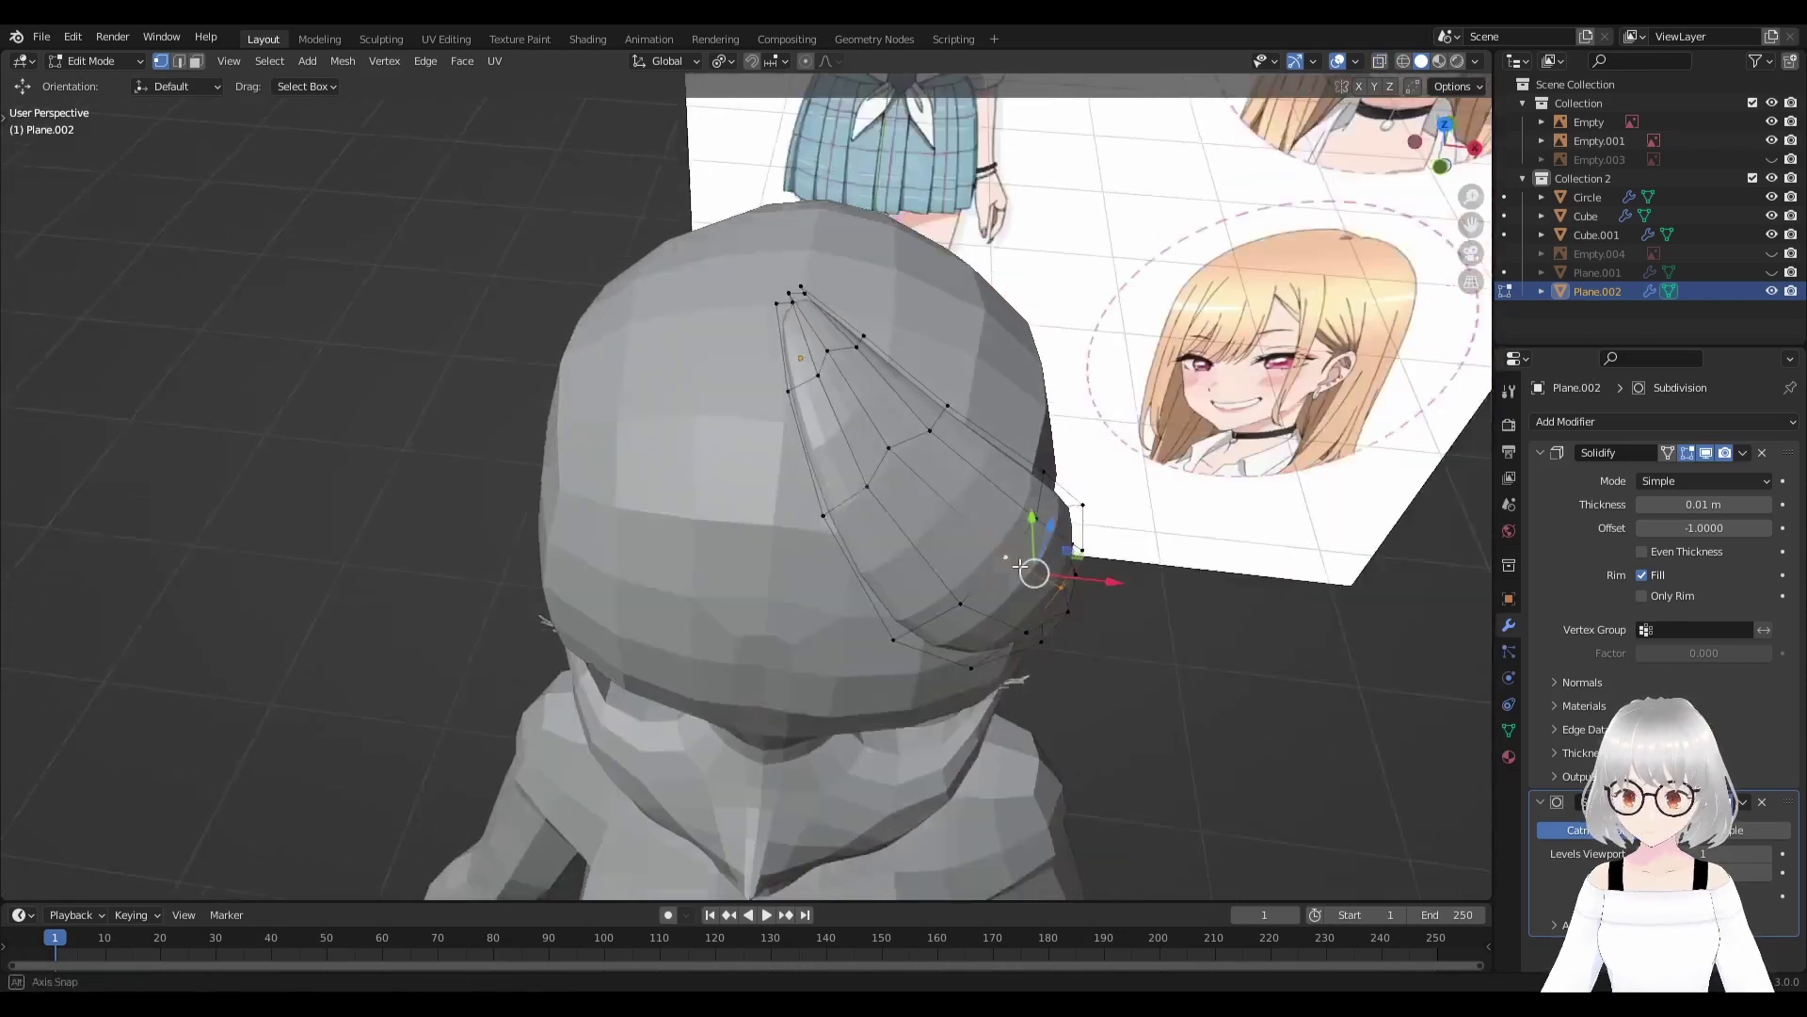
pyautogui.moveTo(1065, 567); pyautogui.dragTo(1073, 566)
pyautogui.moveTo(1073, 566); pyautogui.dragTo(1036, 513, button='middle')
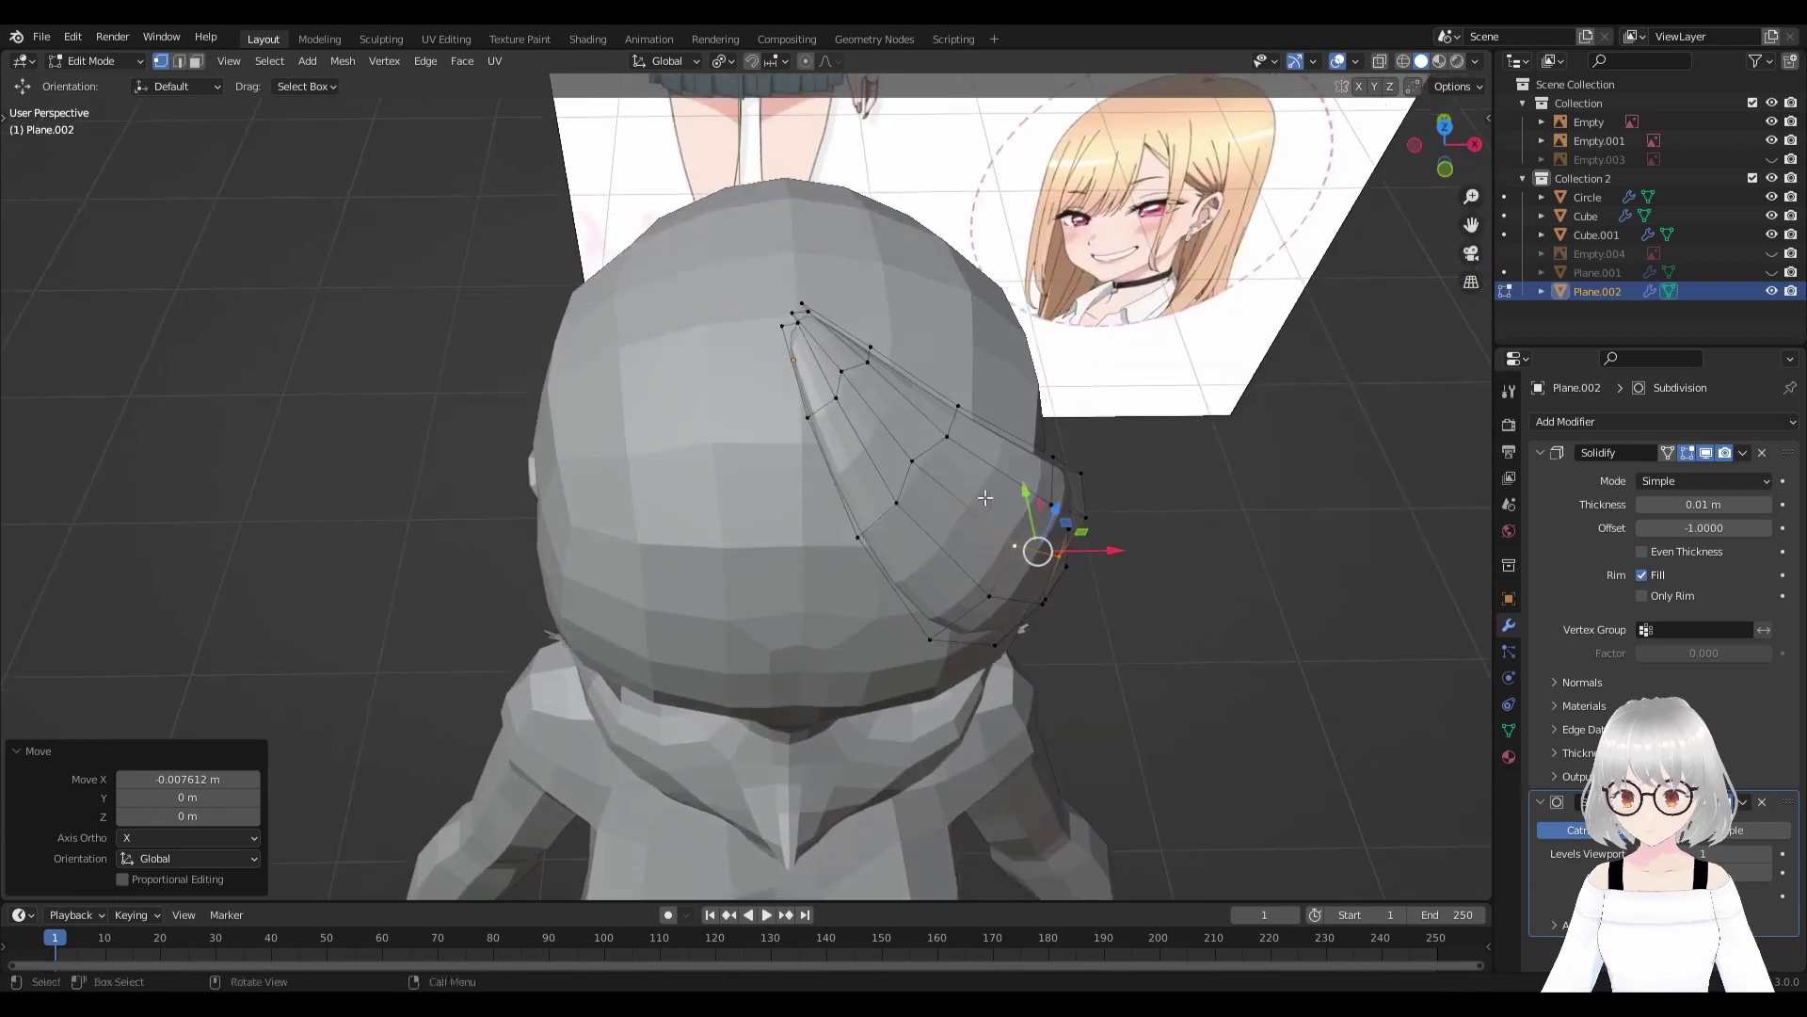
pyautogui.moveTo(845, 377); pyautogui.dragTo(878, 385, button='middle')
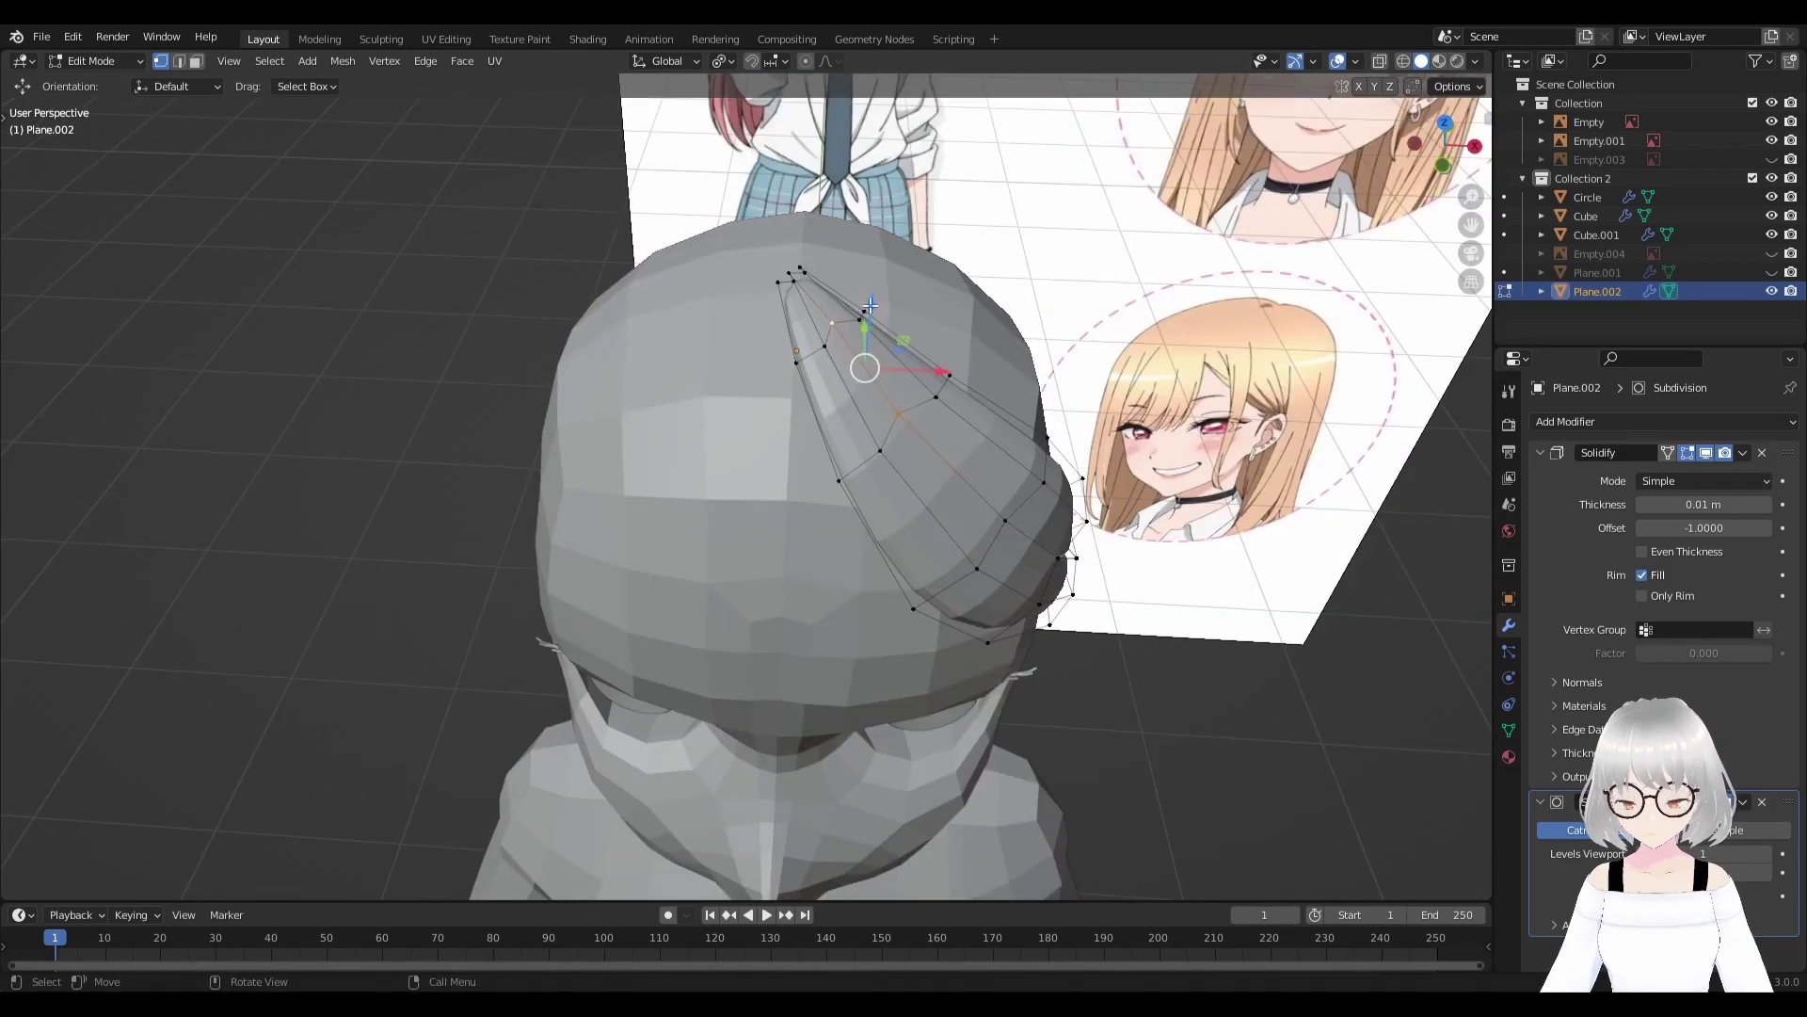
pyautogui.moveTo(870, 305); pyautogui.dragTo(881, 312)
pyautogui.moveTo(935, 396); pyautogui.dragTo(935, 373, button='middle')
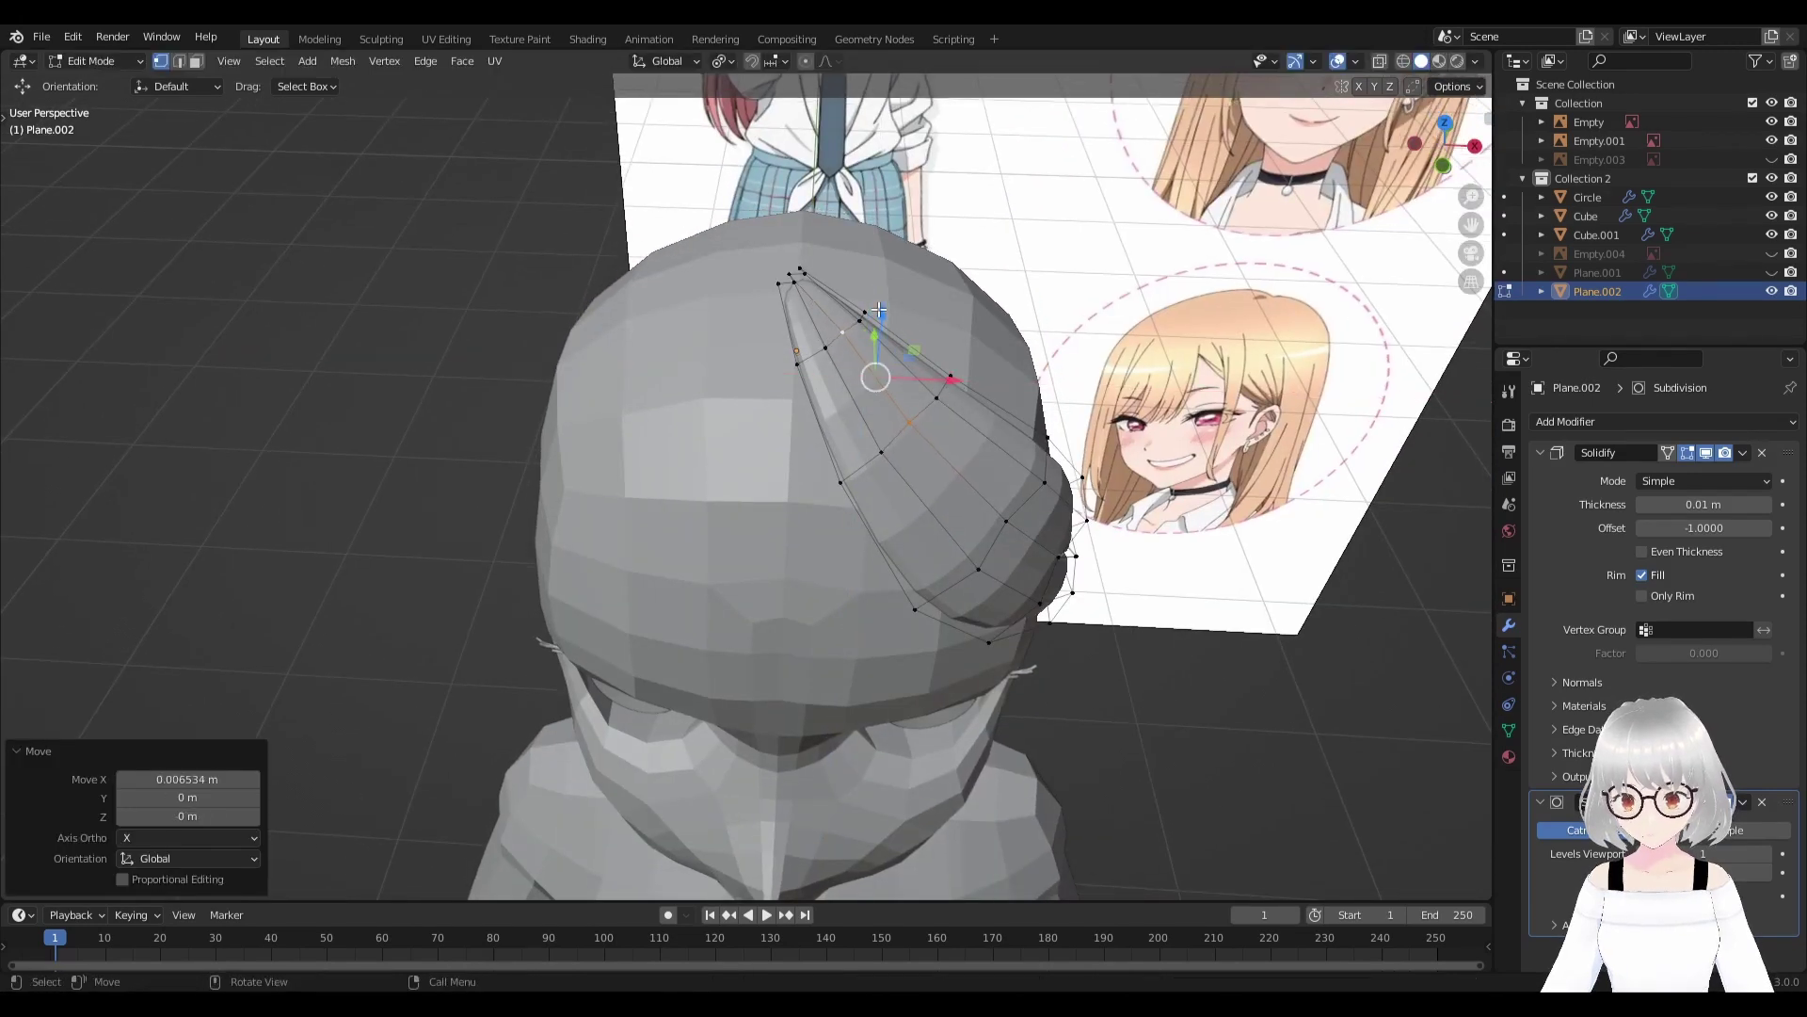
pyautogui.moveTo(878, 309); pyautogui.dragTo(879, 316)
pyautogui.moveTo(880, 316); pyautogui.dragTo(785, 349, button='middle')
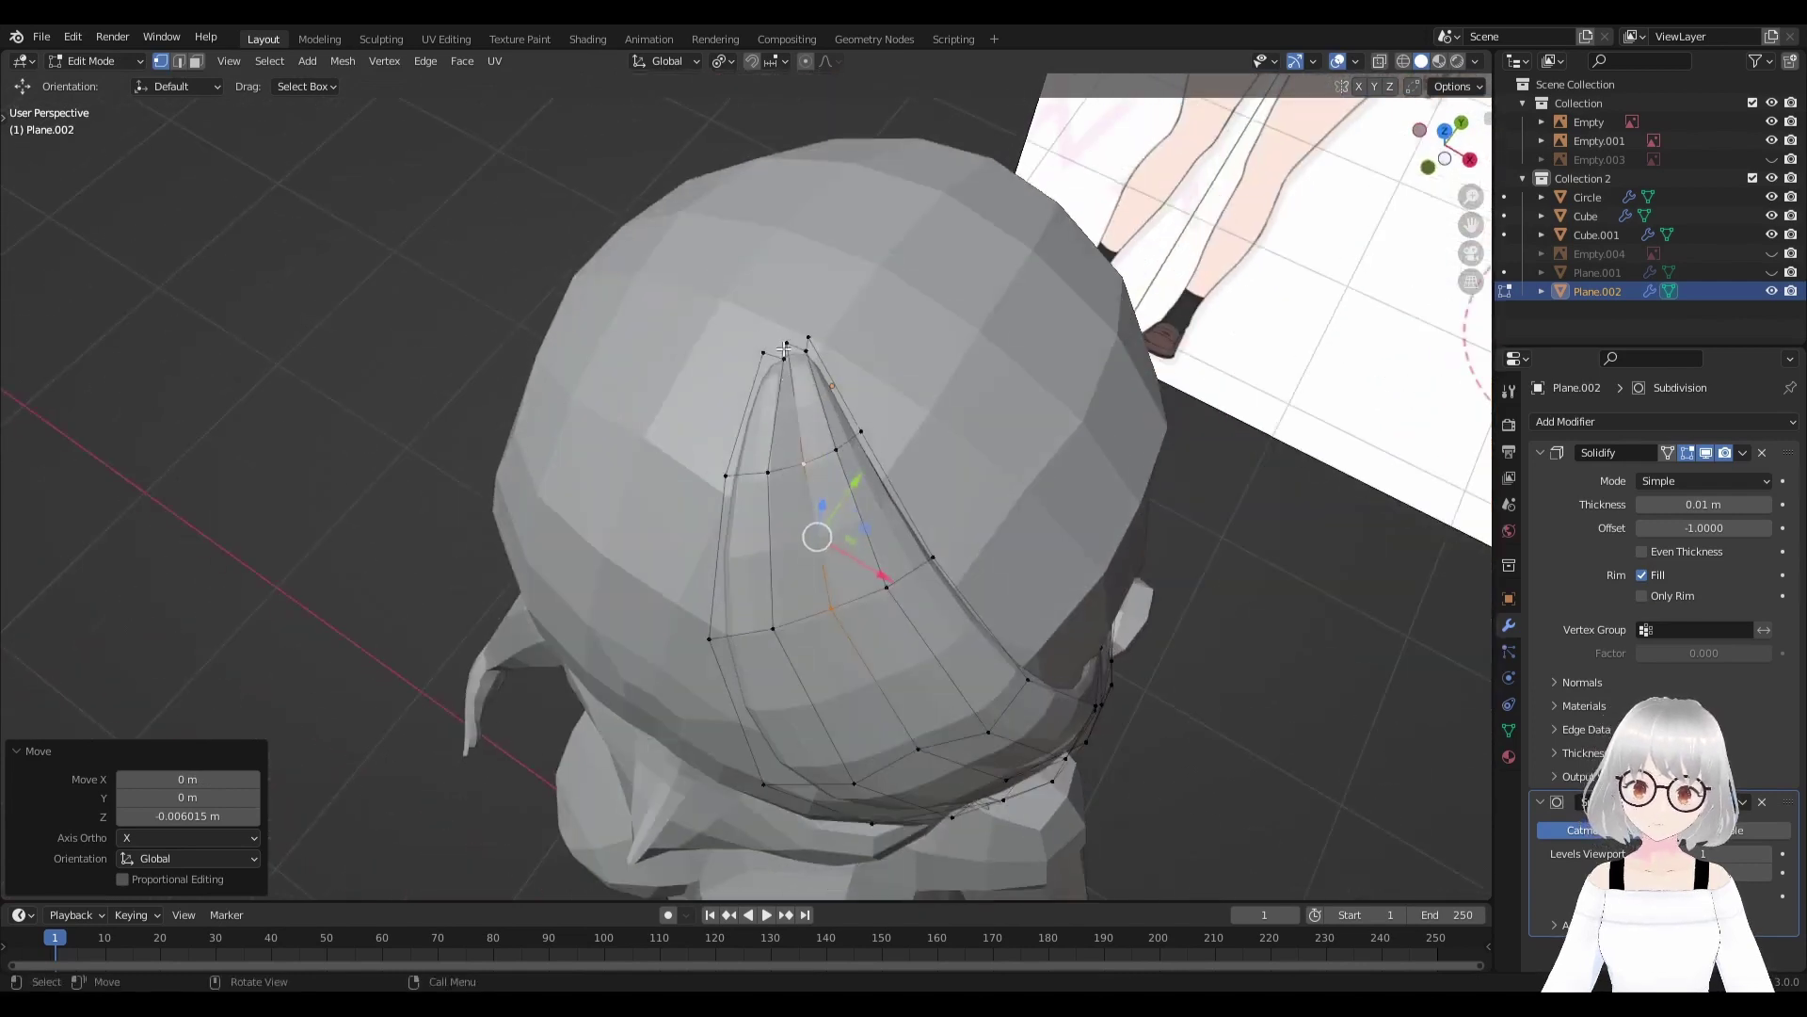
# Vertex-slide the strand's tip vertex and rotate the strand vertices.
pyautogui.click(784, 348)
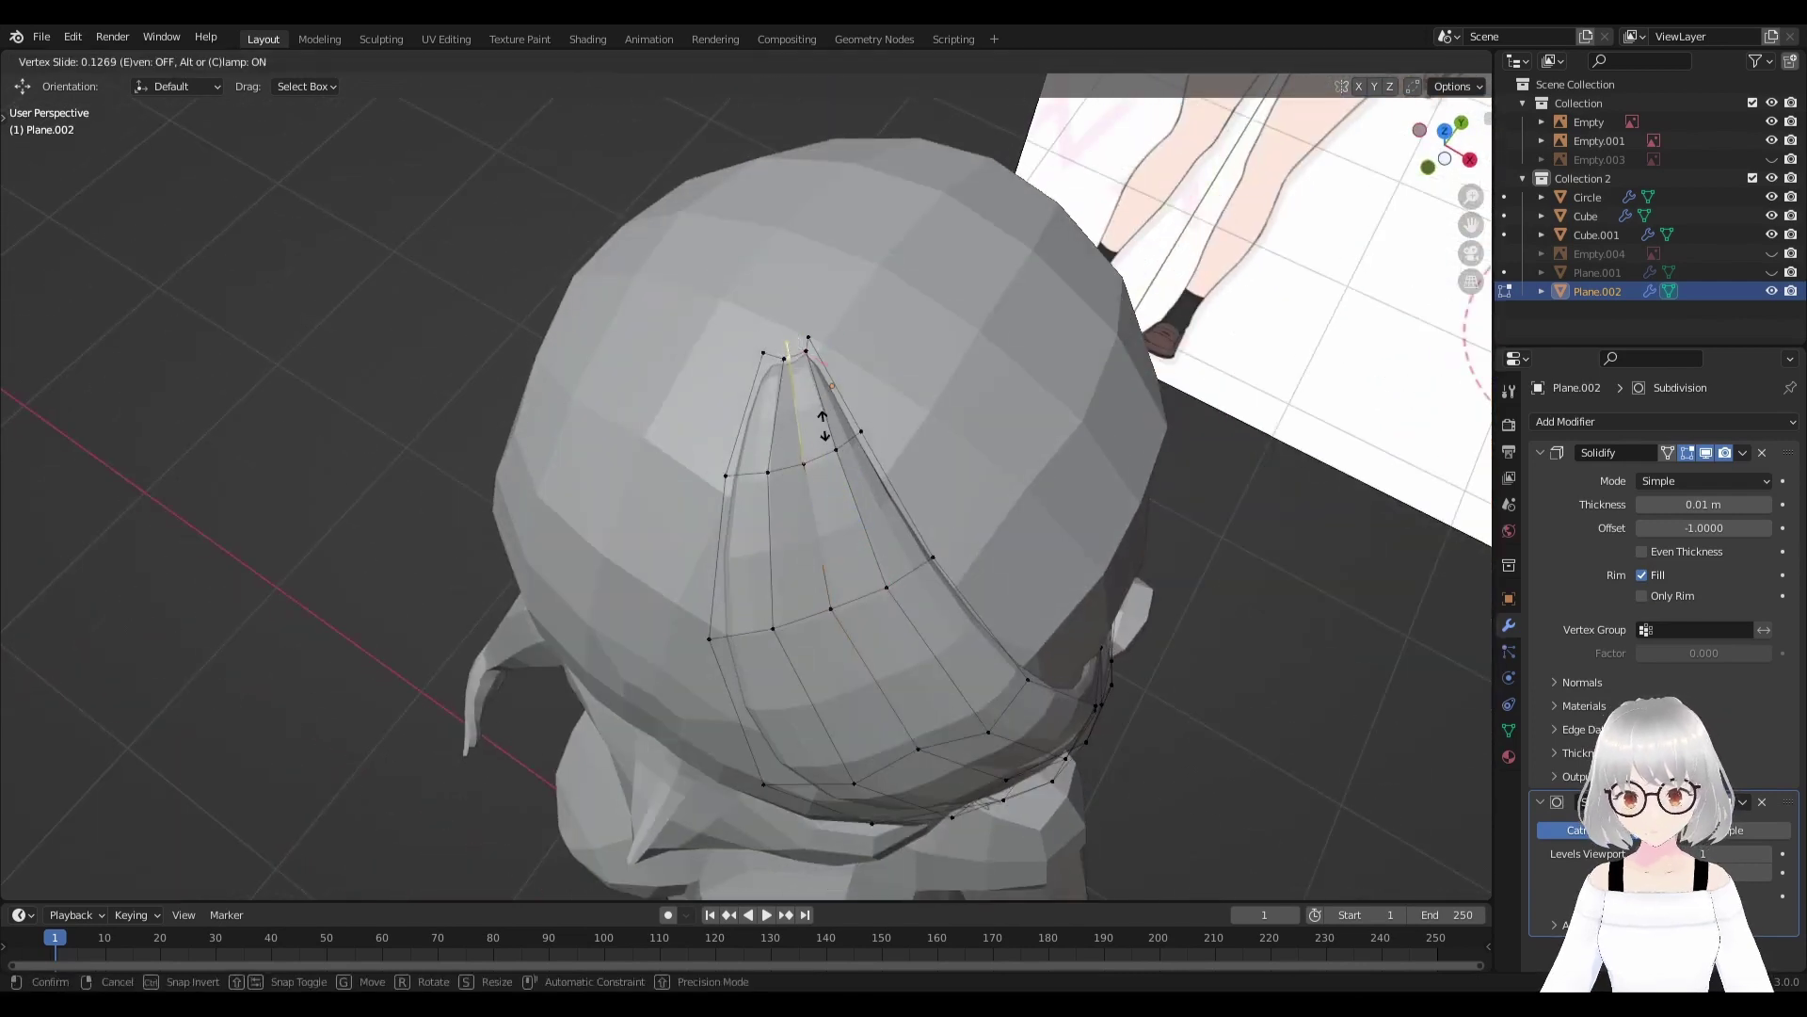
pyautogui.click(822, 425)
pyautogui.moveTo(823, 425)
pyautogui.mouseDown(button='middle')
pyautogui.moveTo(649, 436)
pyautogui.moveTo(1205, 654)
pyautogui.moveTo(973, 556)
pyautogui.moveTo(868, 436)
pyautogui.moveTo(726, 477)
pyautogui.mouseUp(button='middle')
pyautogui.press('r')
pyautogui.click(649, 436)
# Grab the strand vertices into their final position over the head.
pyautogui.scroll(4, 726, 476)
pyautogui.press('g')
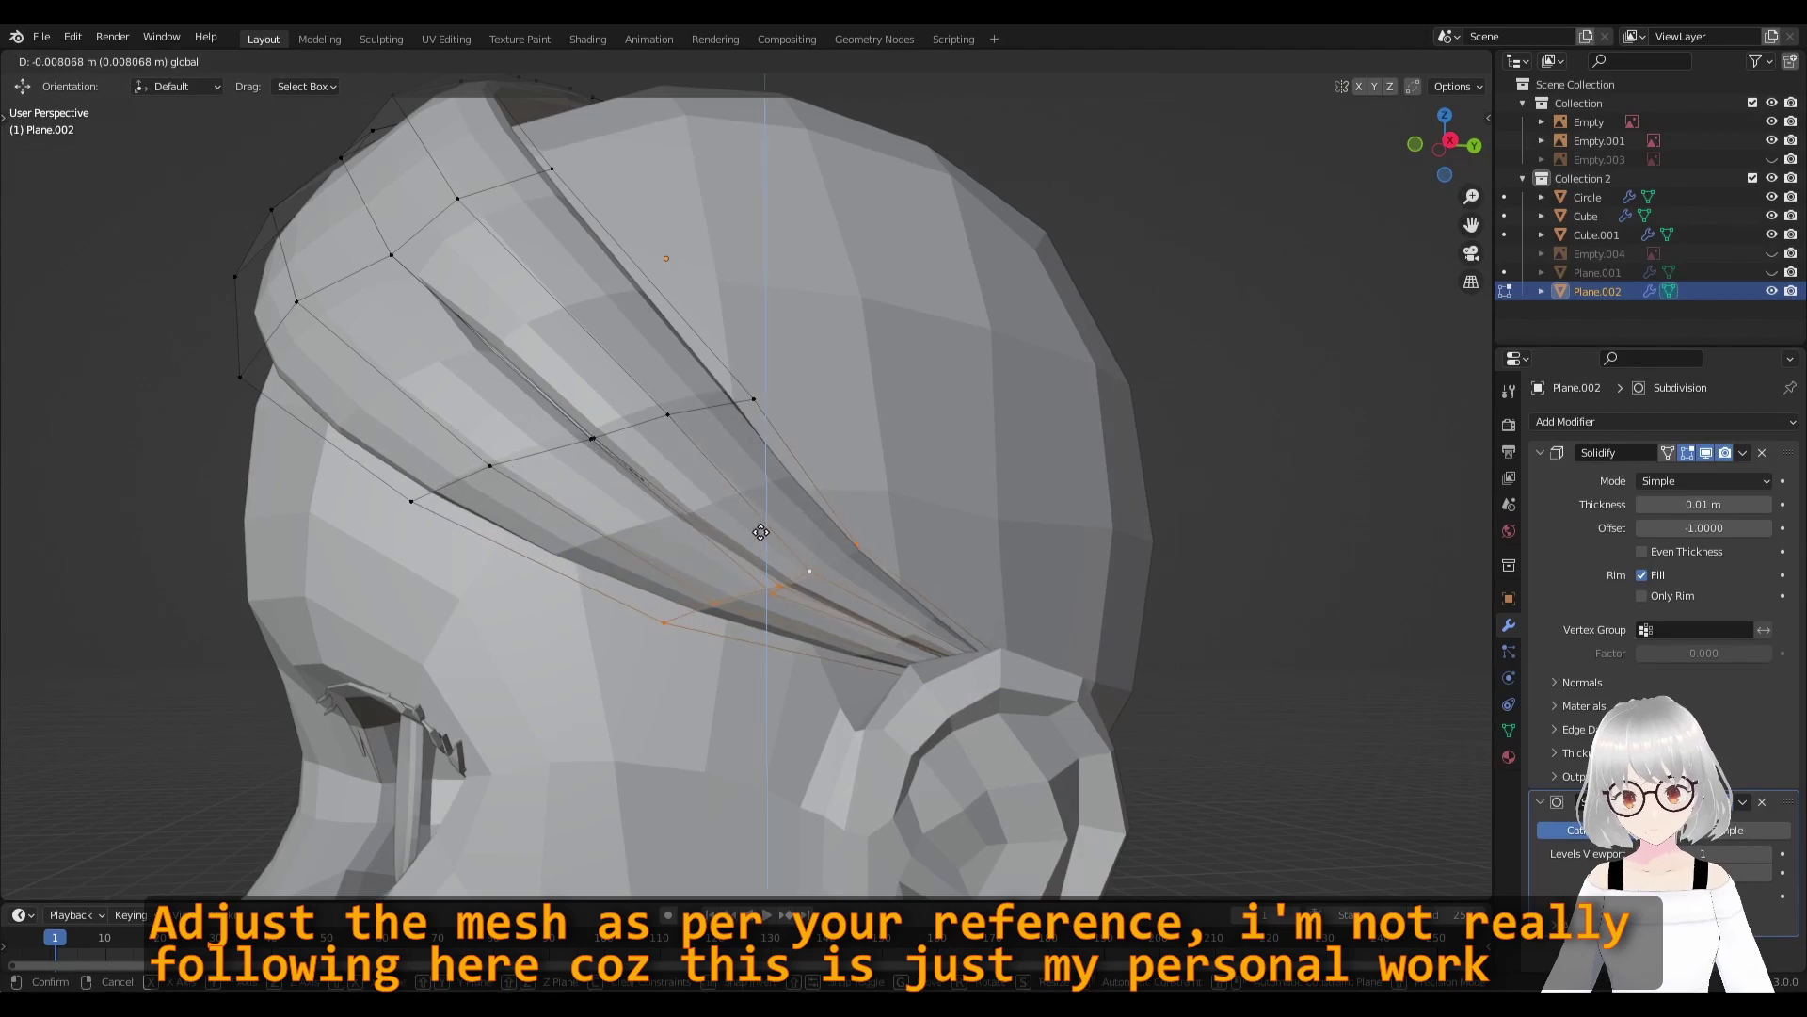
pyautogui.click(761, 532)
pyautogui.scroll(-3, 761, 532)
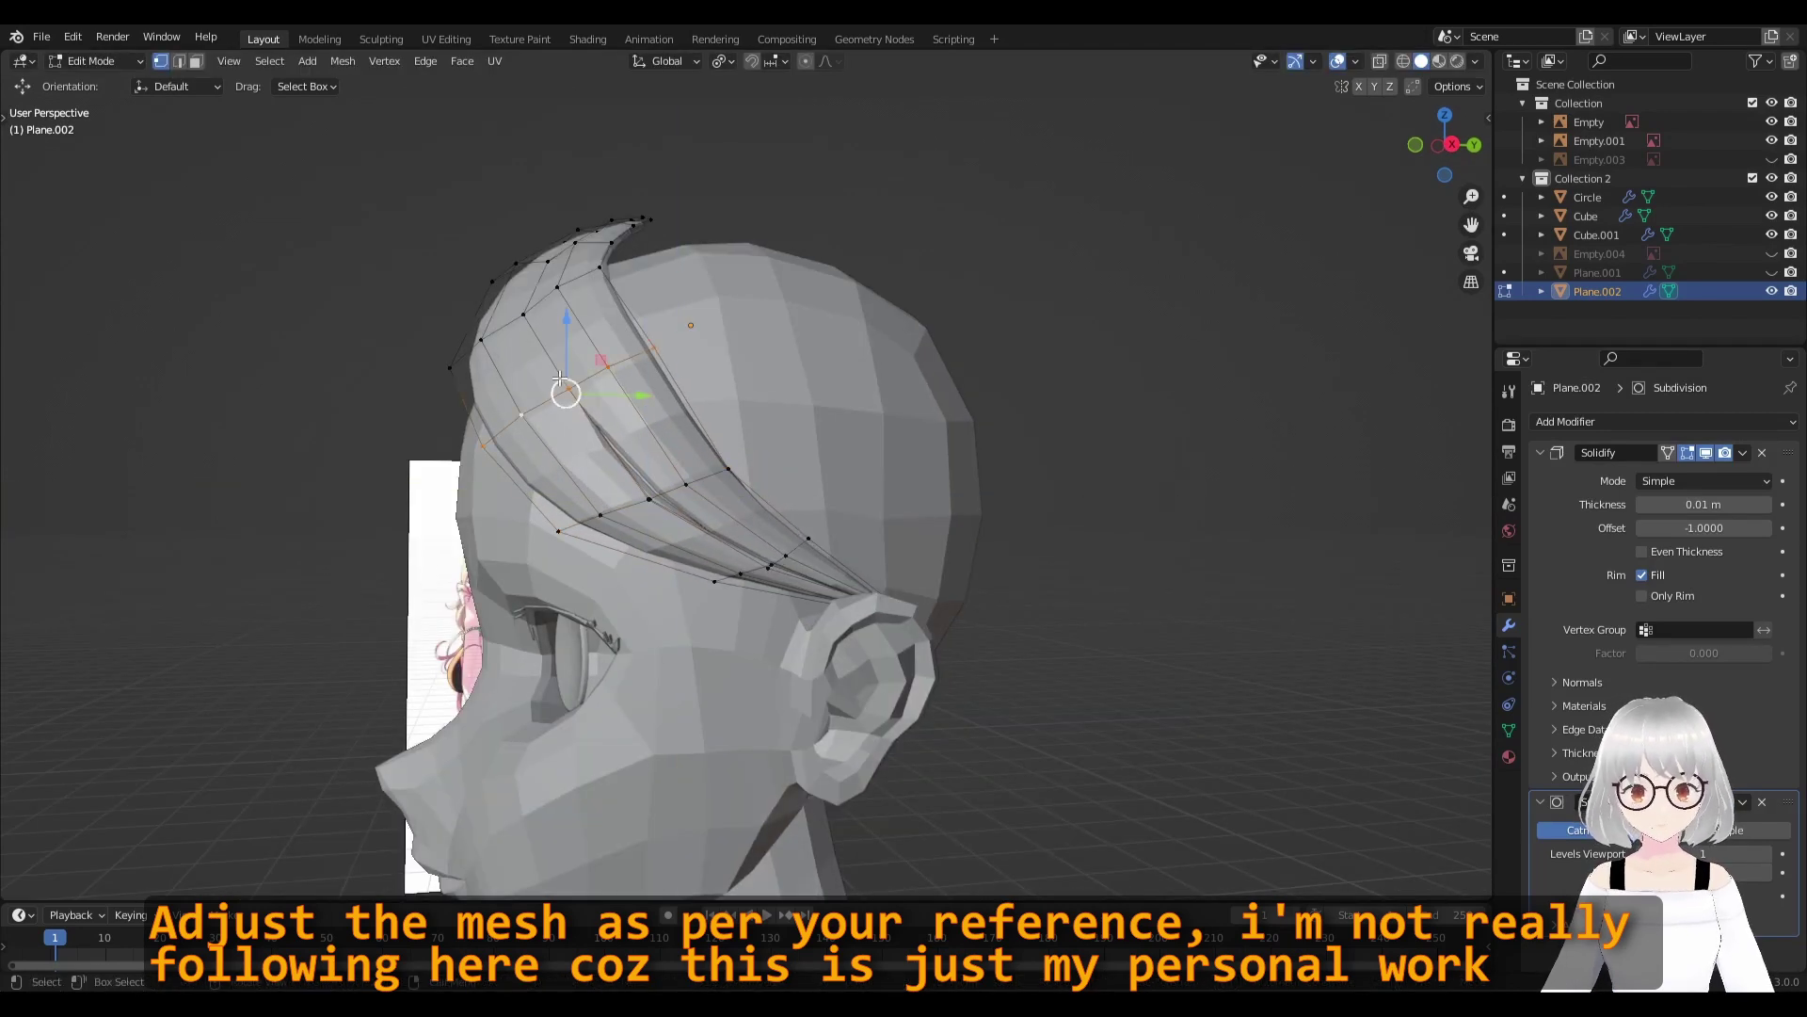
pyautogui.moveTo(559, 378); pyautogui.dragTo(621, 350, button='middle')
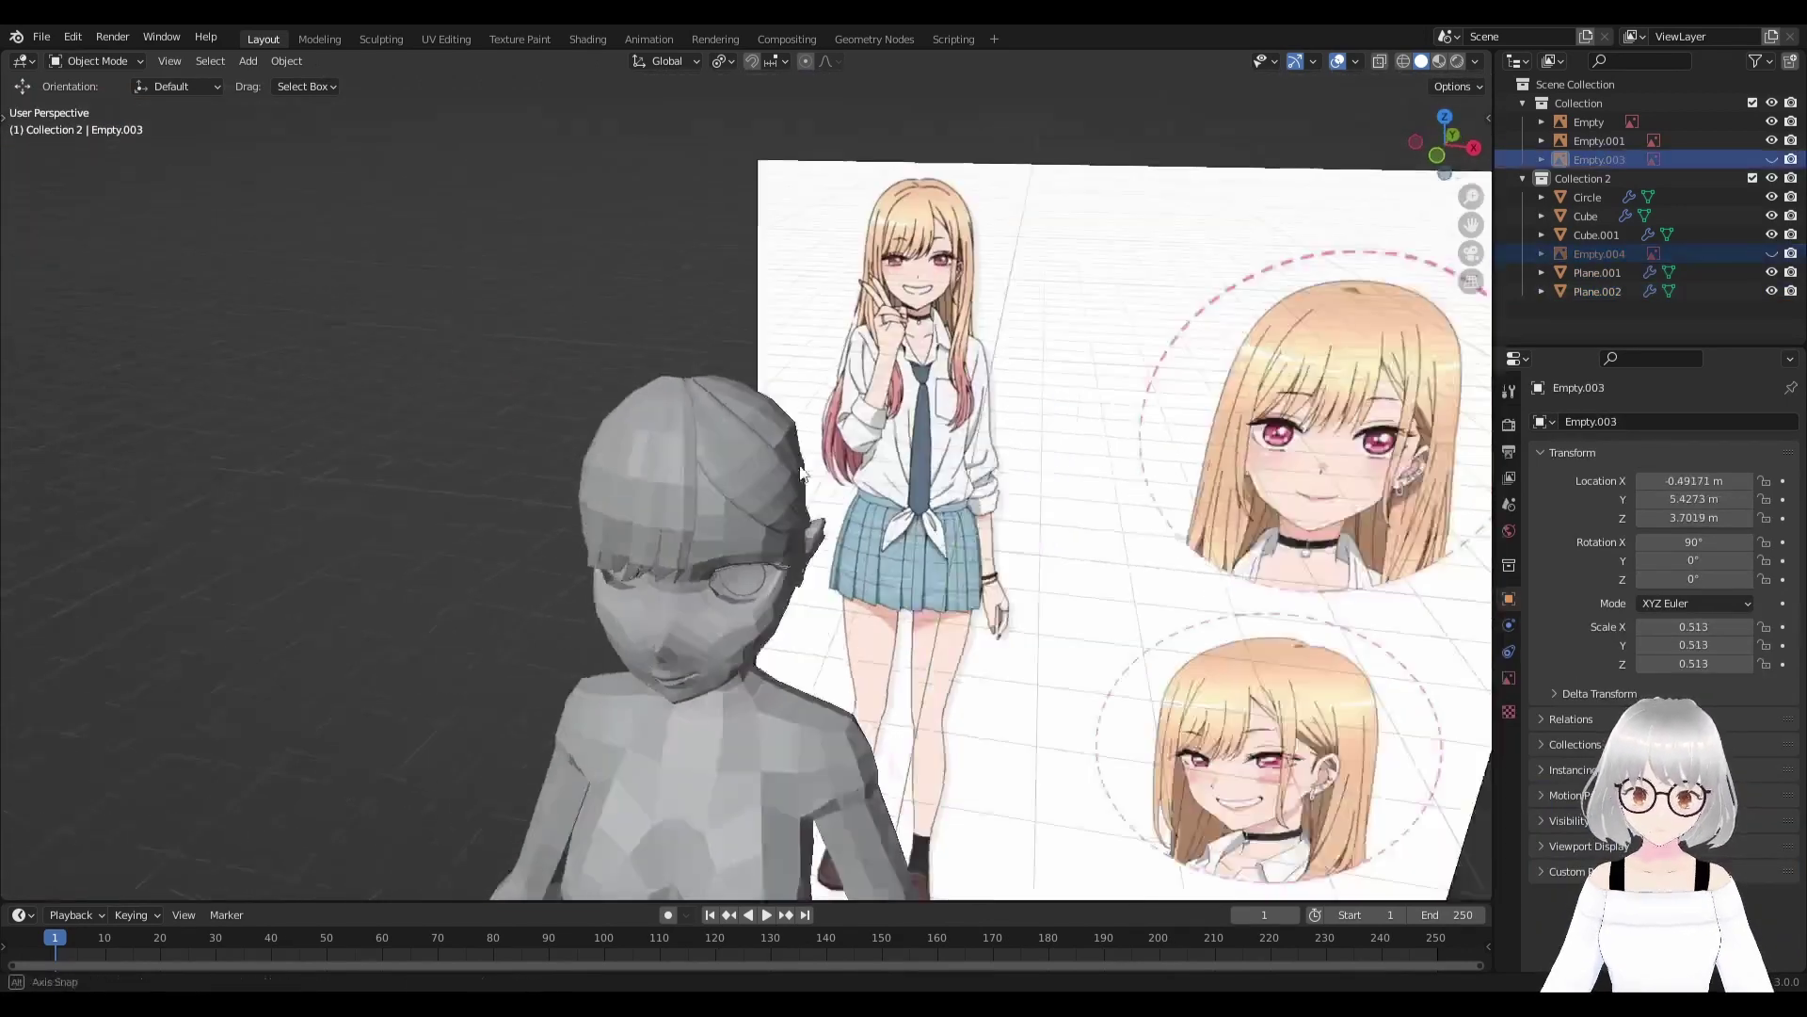
# Select the side-swept strand Plane.002 and turn on X-ray to compare it with the references.
pyautogui.click(802, 473)
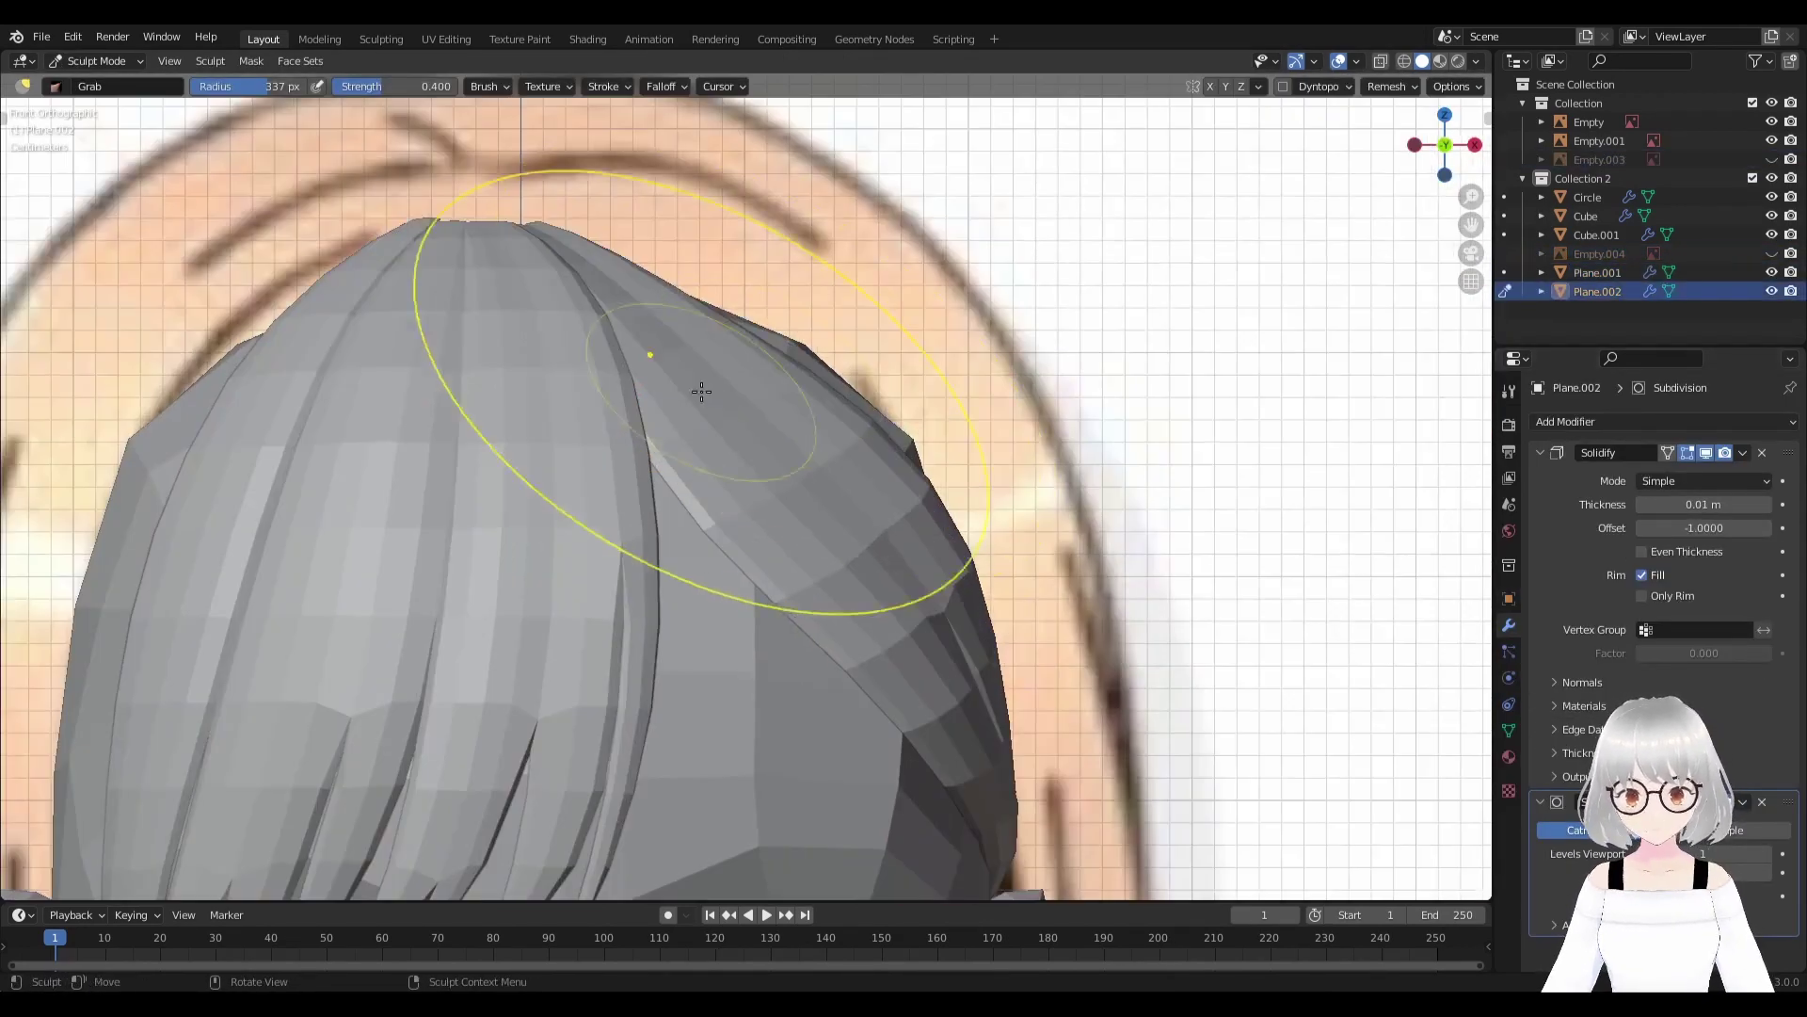
pyautogui.moveTo(734, 367)
pyautogui.mouseDown(button='middle')
pyautogui.moveTo(640, 405)
pyautogui.moveTo(841, 454)
pyautogui.mouseUp(button='middle')
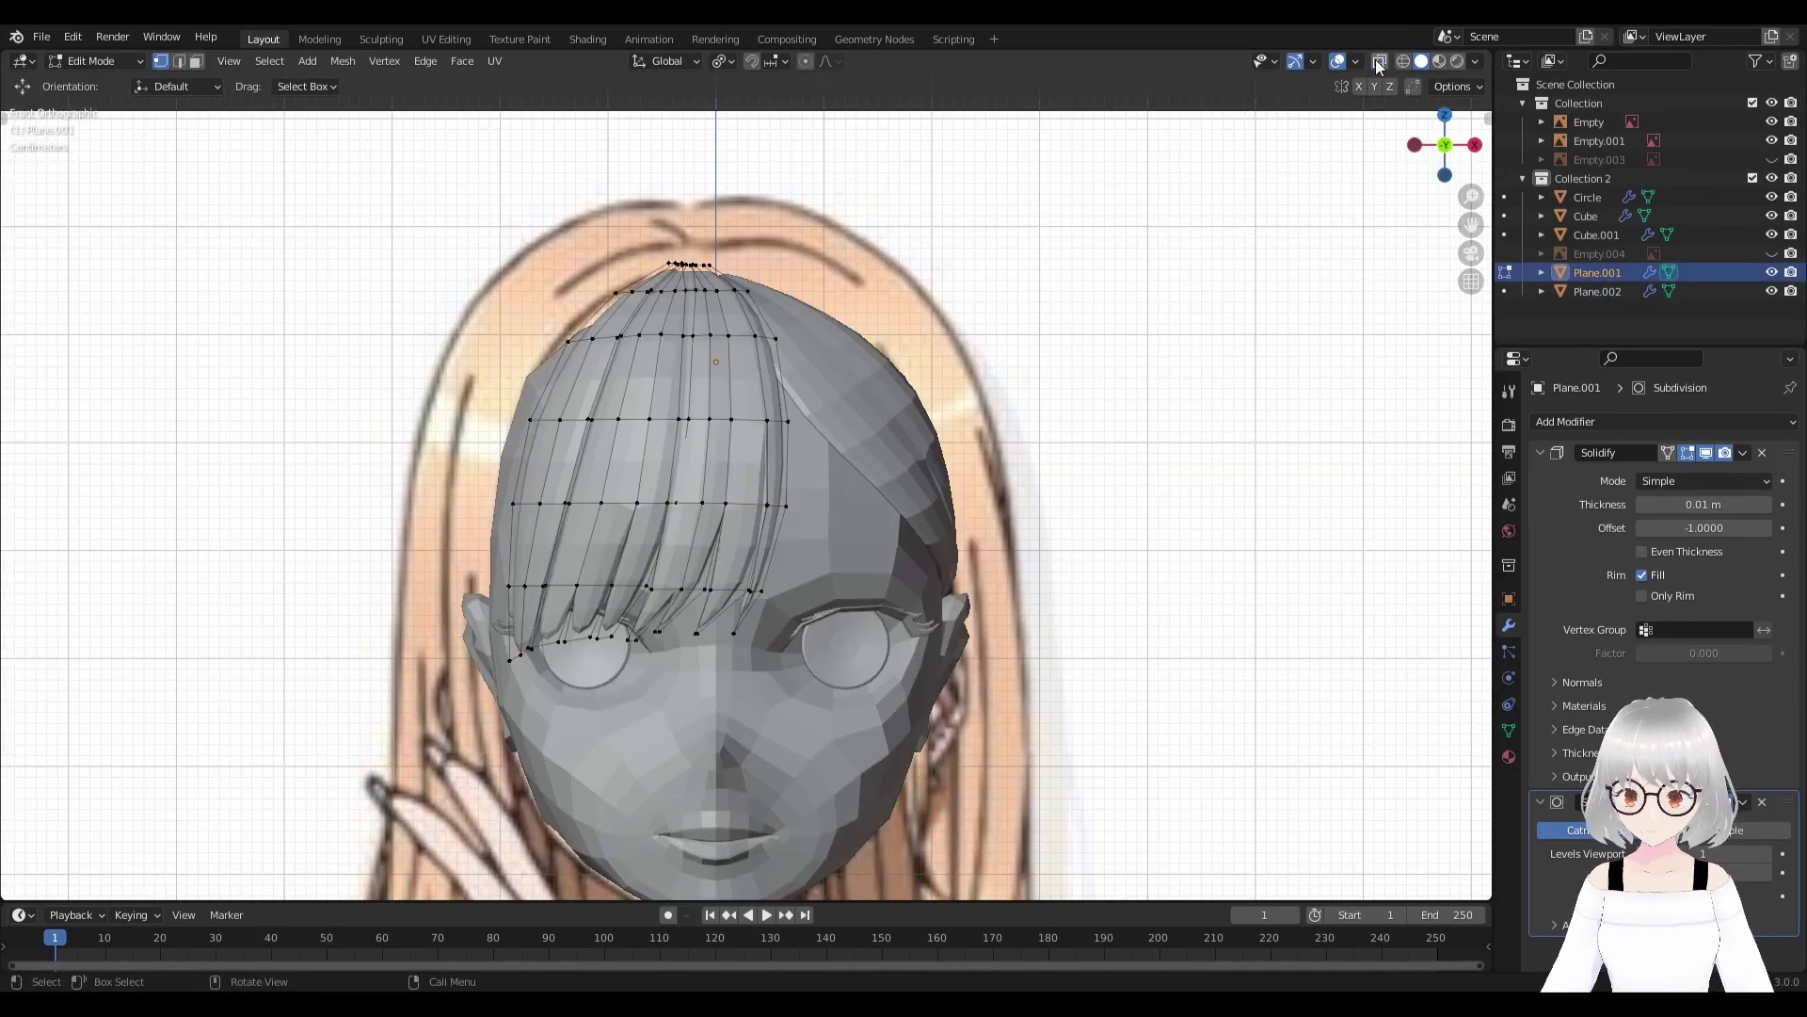
pyautogui.click(1379, 62)
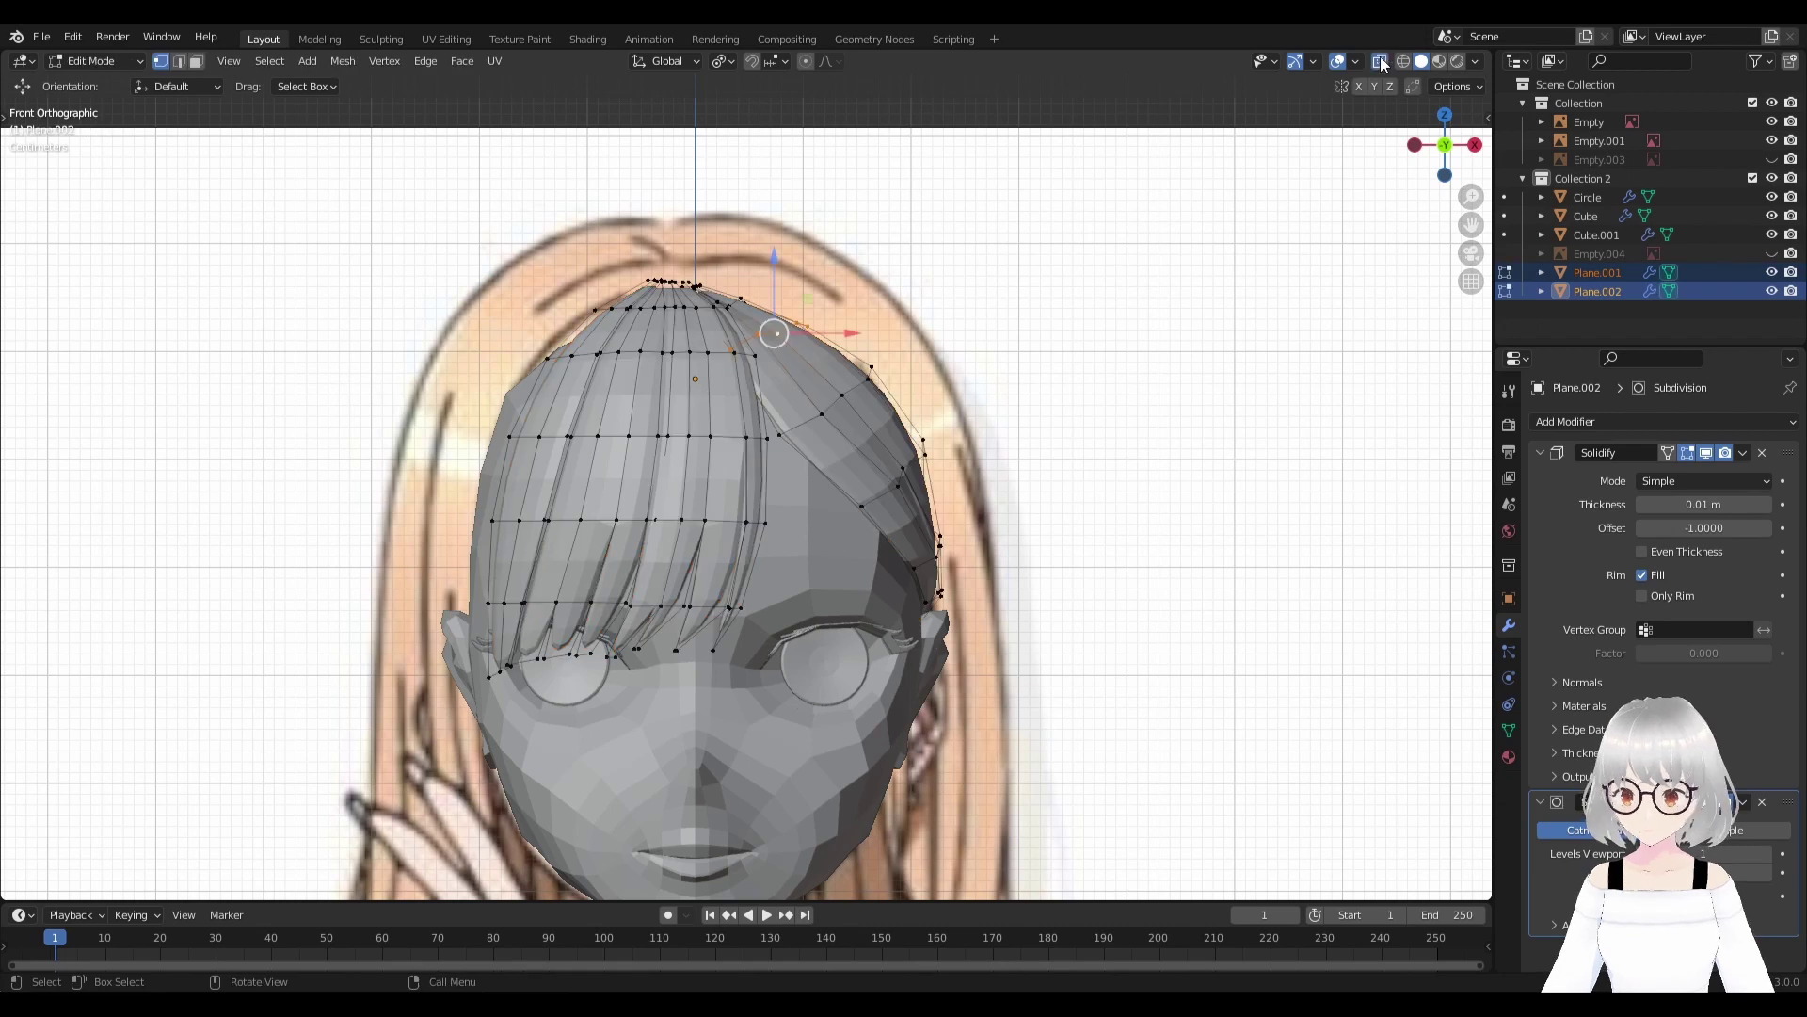